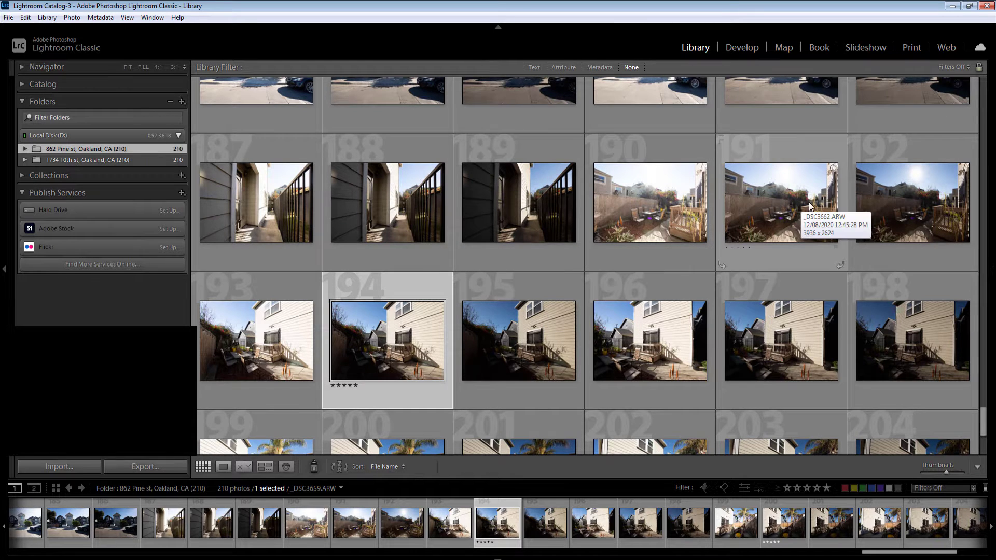
Step: Merge the three bracketed backyard photos 190 to 192 into an HDR image as a background task
left_click(653, 209)
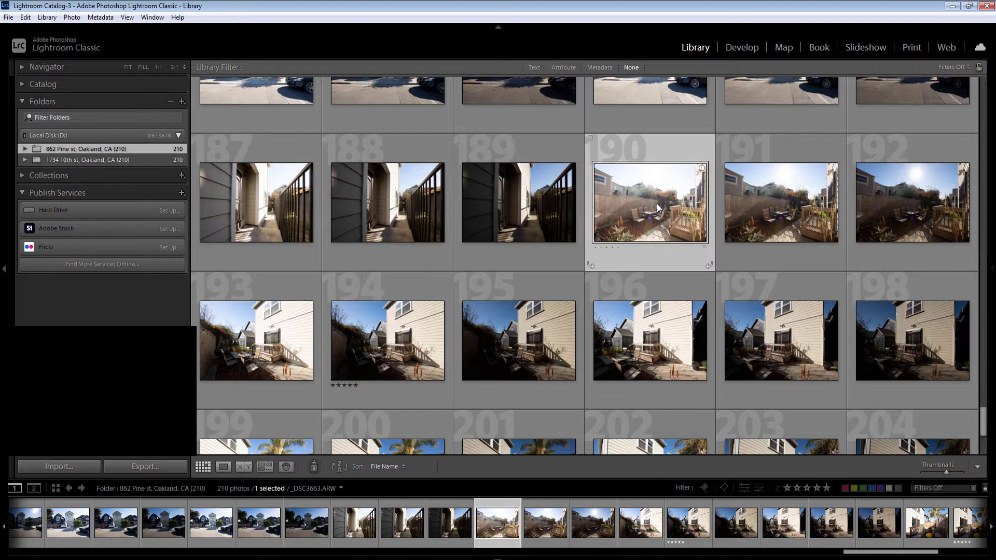
left_click(910, 212, "shift")
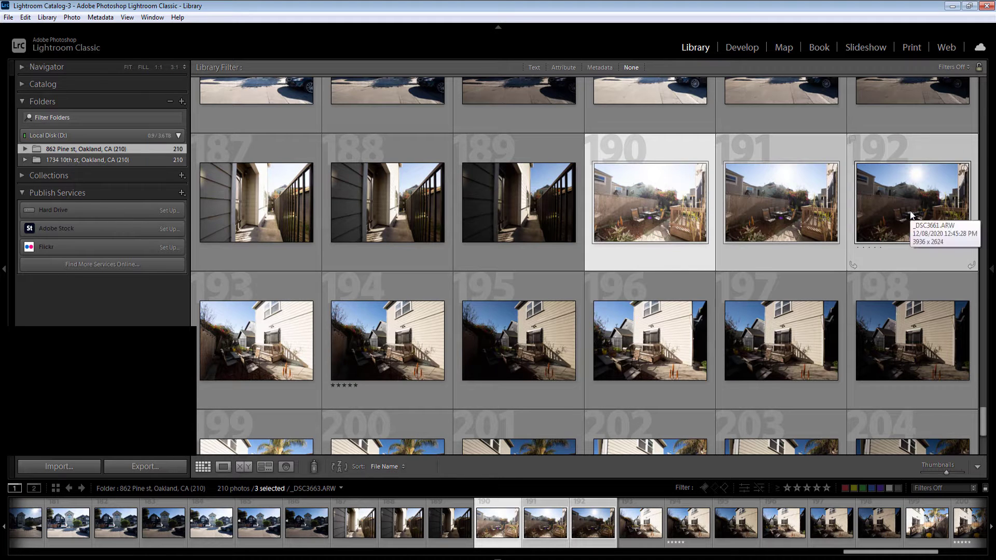
key("ctrl+h")
Step: Give five-star ratings to the side-passage photo 189 and the house-front photo 182
scroll(378, 279, "up", 2)
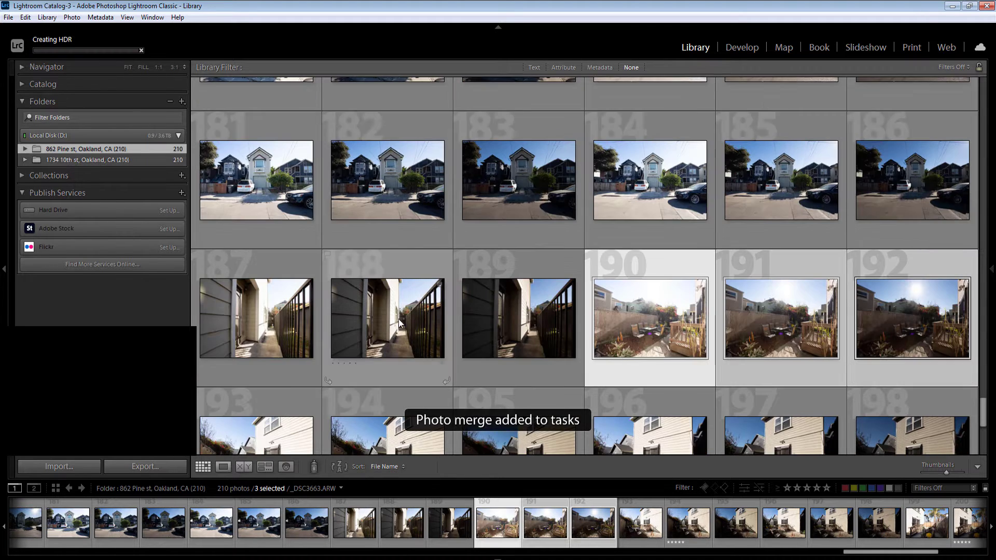
left_click(399, 338)
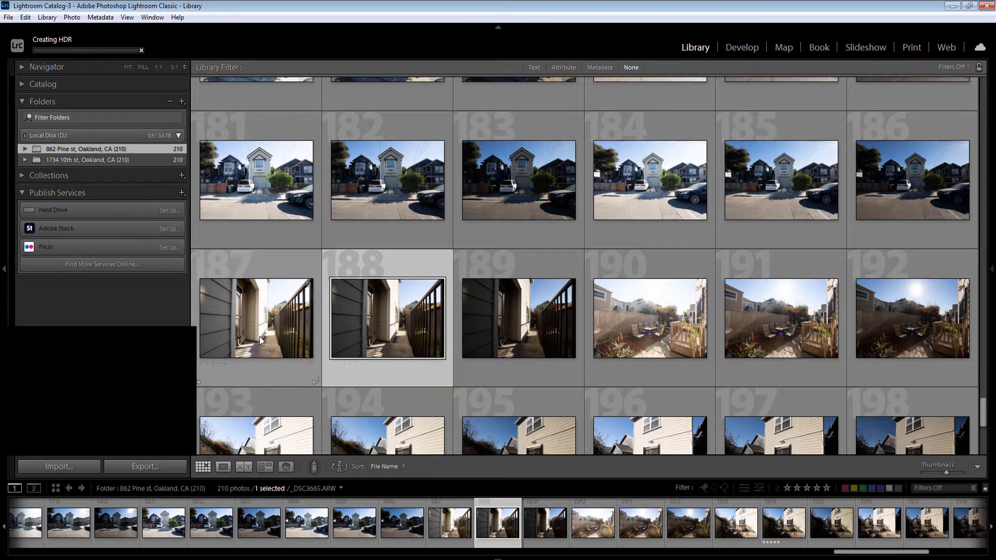
left_click(510, 335)
key("5")
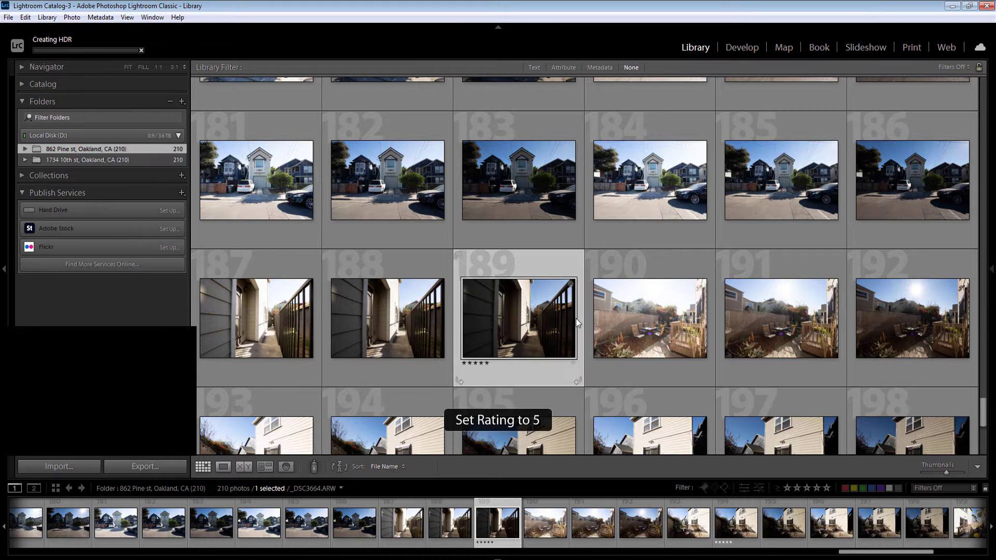
scroll(577, 313, "up", 2)
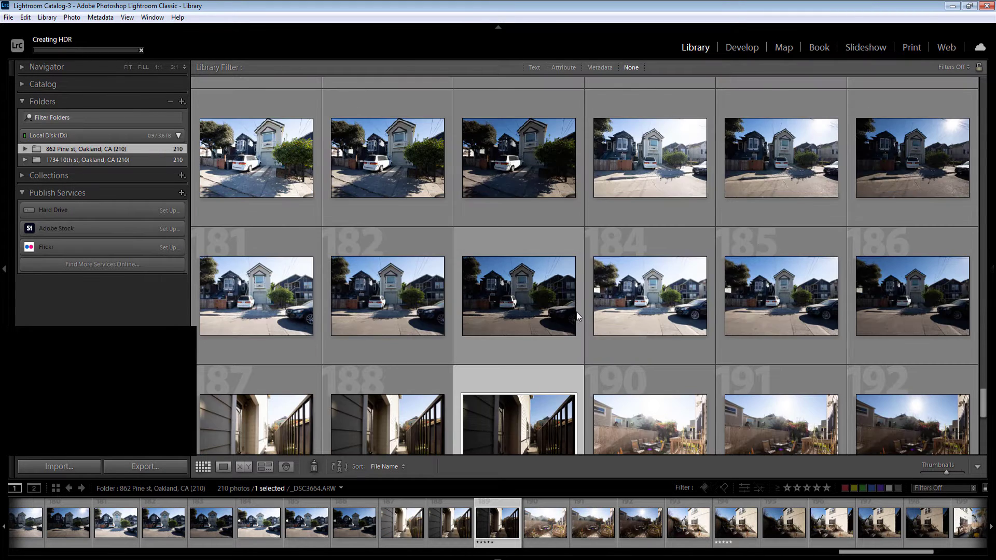
left_click(494, 303)
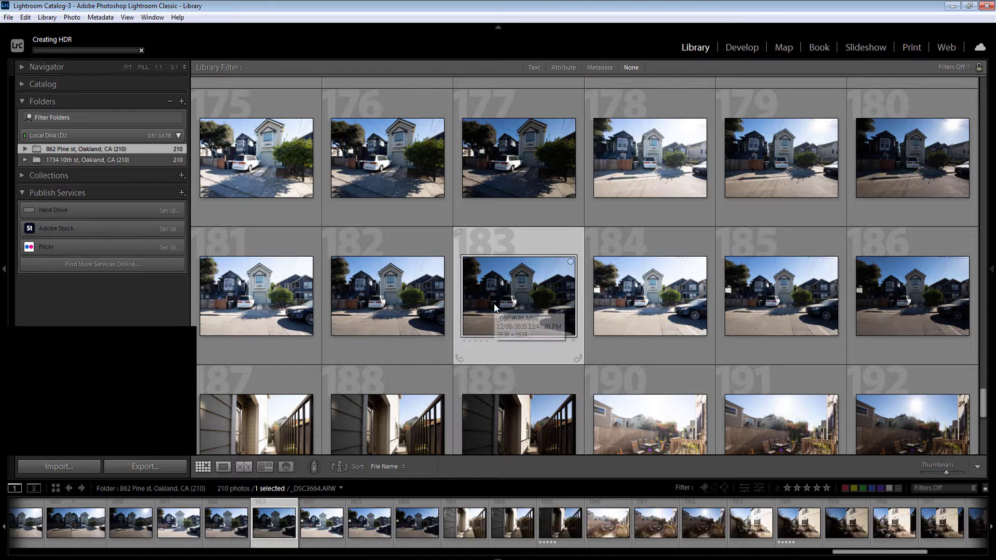
left_click(391, 306)
key("5")
Step: Give five-star ratings to the house-front photo 173 and the interior photo 170
scroll(544, 311, "up", 2)
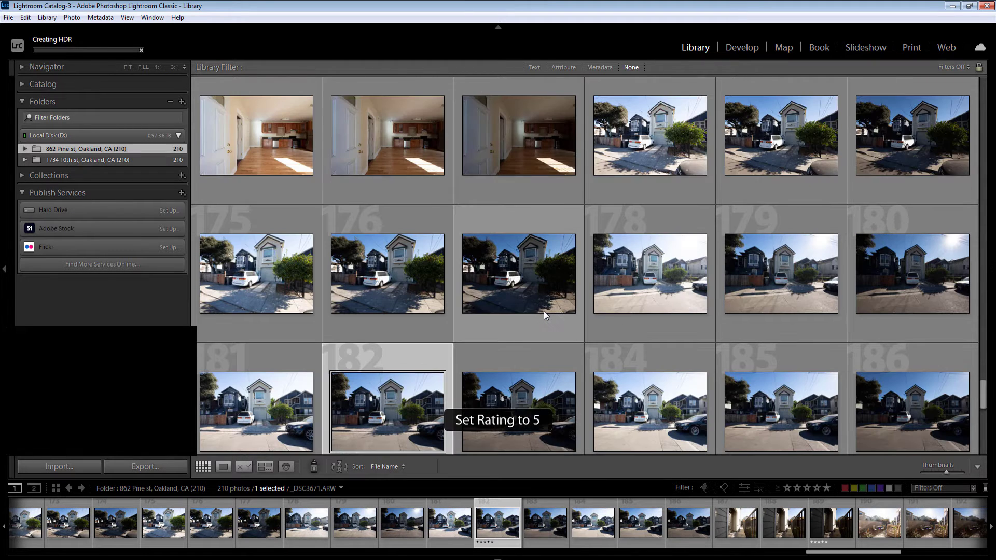
left_click(791, 132)
key("5")
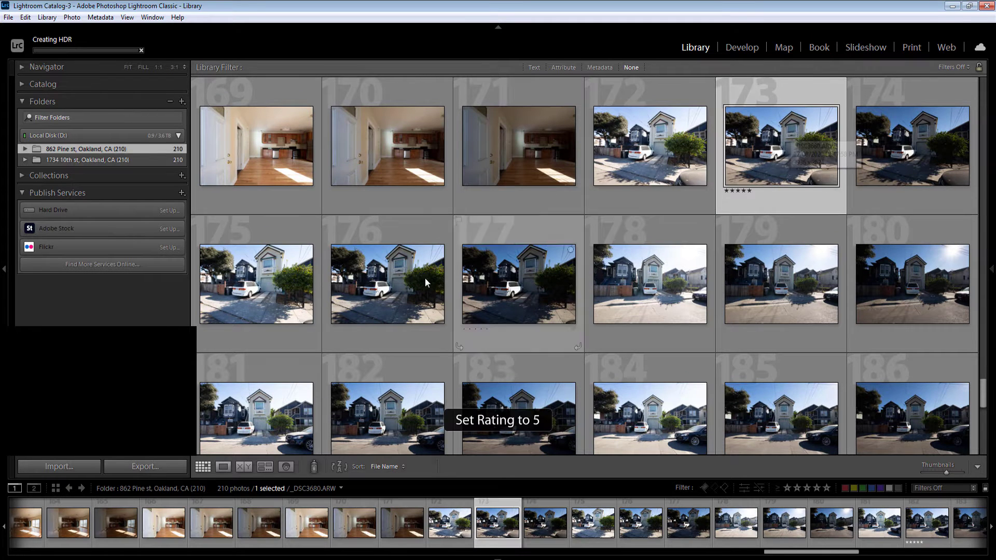
scroll(403, 284, "up", 2)
left_click(389, 270)
key("5")
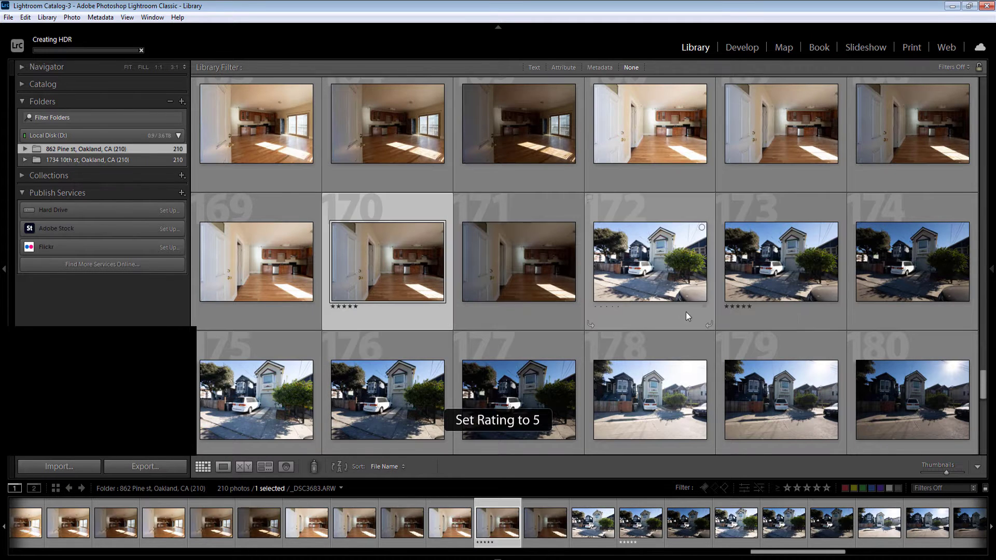
Step: Merge the three bracketed interior photos 163 to 165 into an HDR image as a background task
scroll(686, 315, "up", 2)
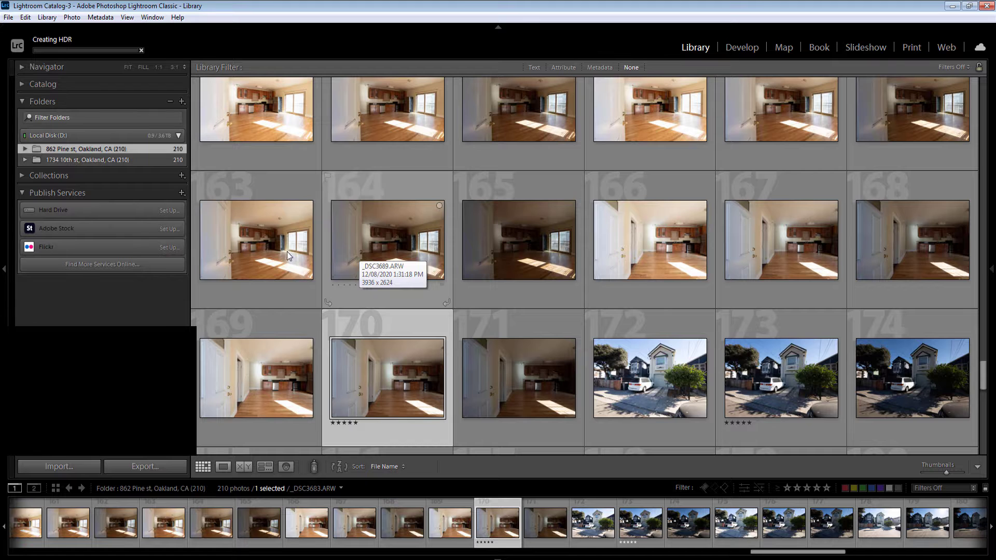
left_click(268, 256)
left_click(501, 251, "shift")
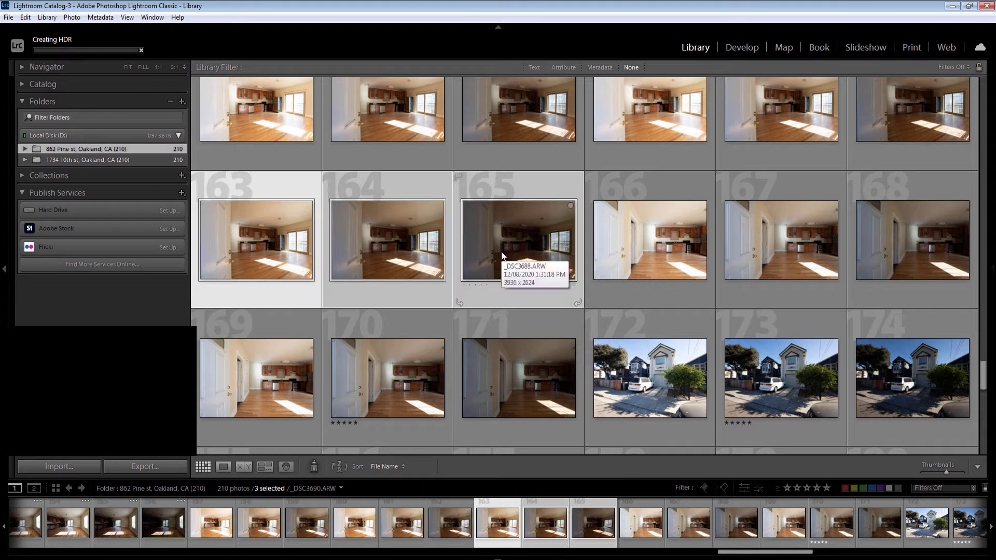
key("ctrl+shift+h")
Step: Merge the three bracketed interior photos 148 to 150 into an HDR image as a background task
scroll(531, 250, "up", 2)
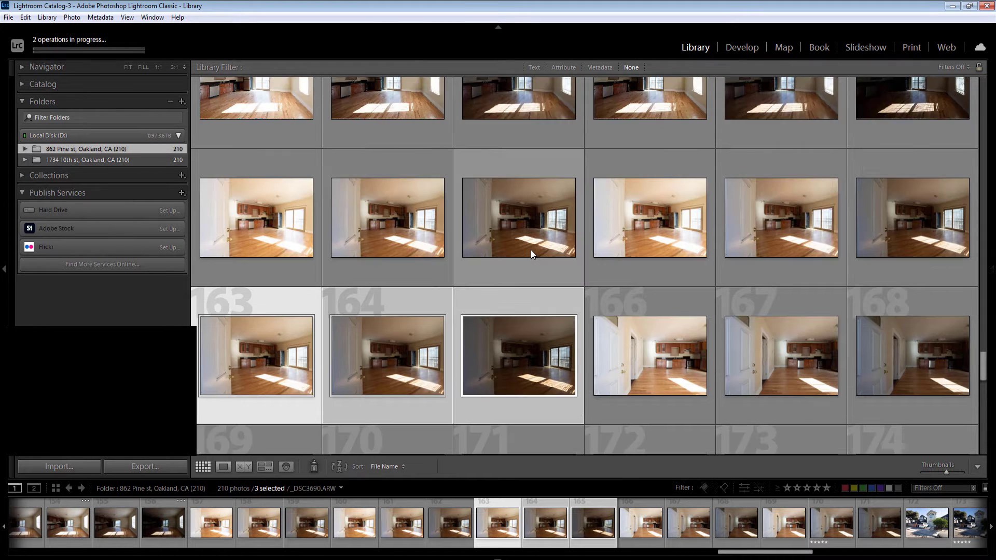
scroll(530, 250, "up", 2)
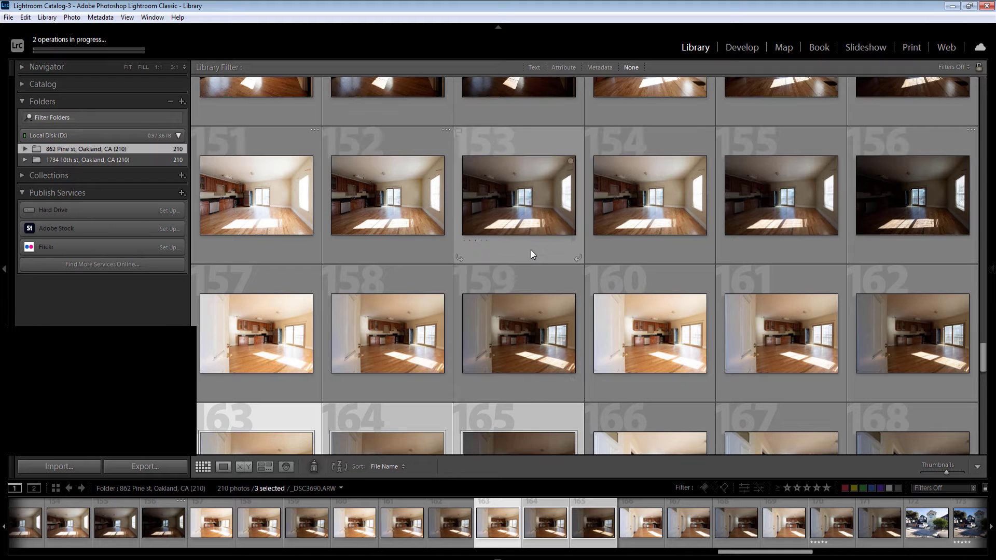
left_click(527, 210)
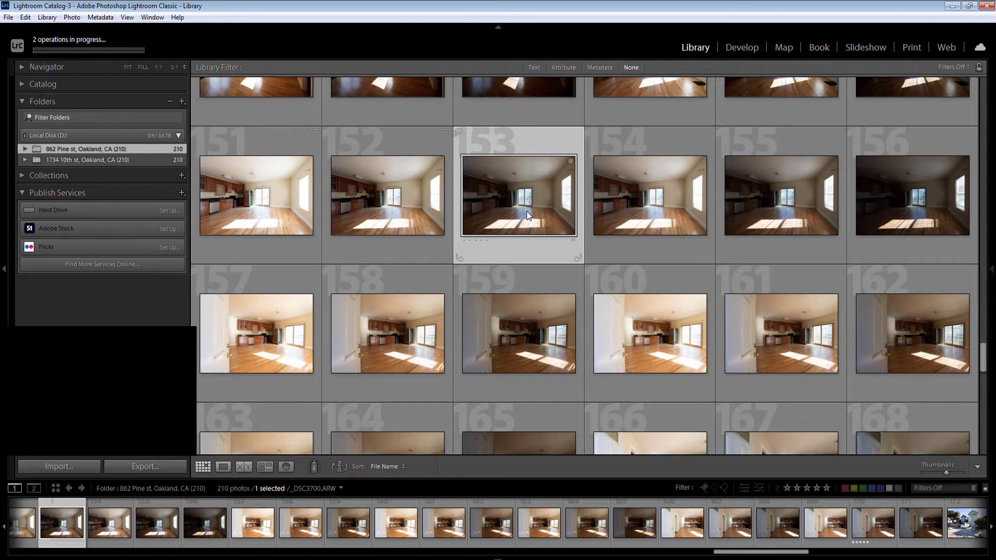
scroll(527, 211, "up", 2)
left_click(630, 182)
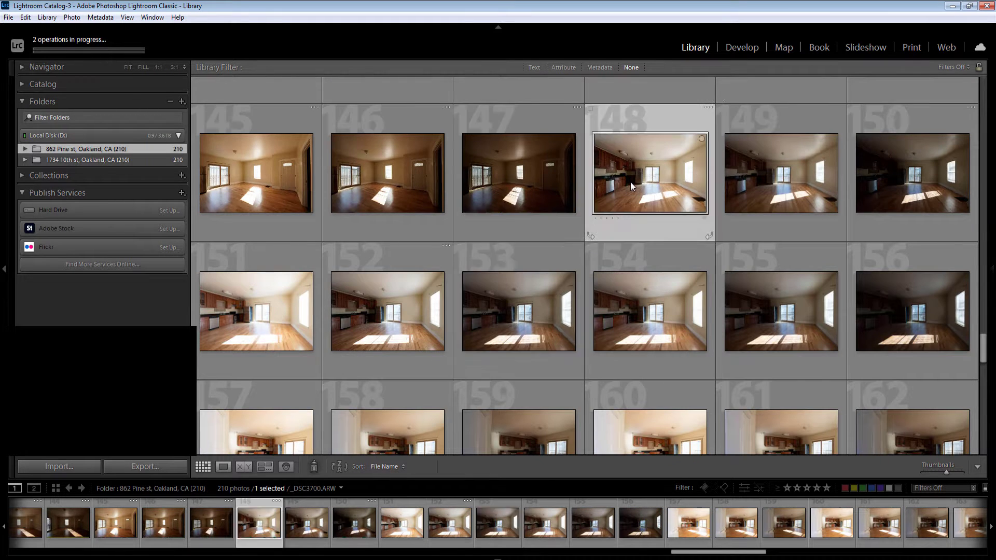
left_click(883, 182, "shift")
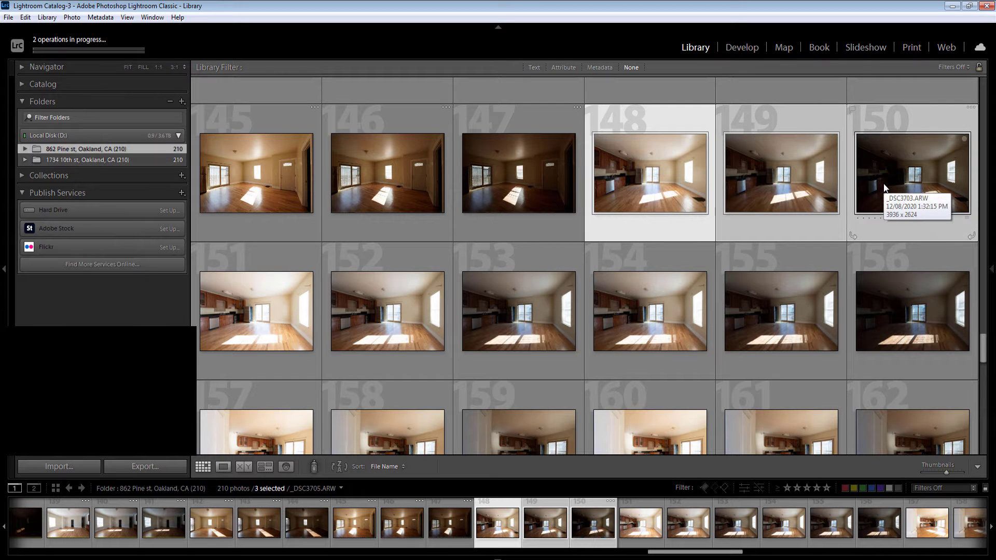
key("ctrl+shift+h")
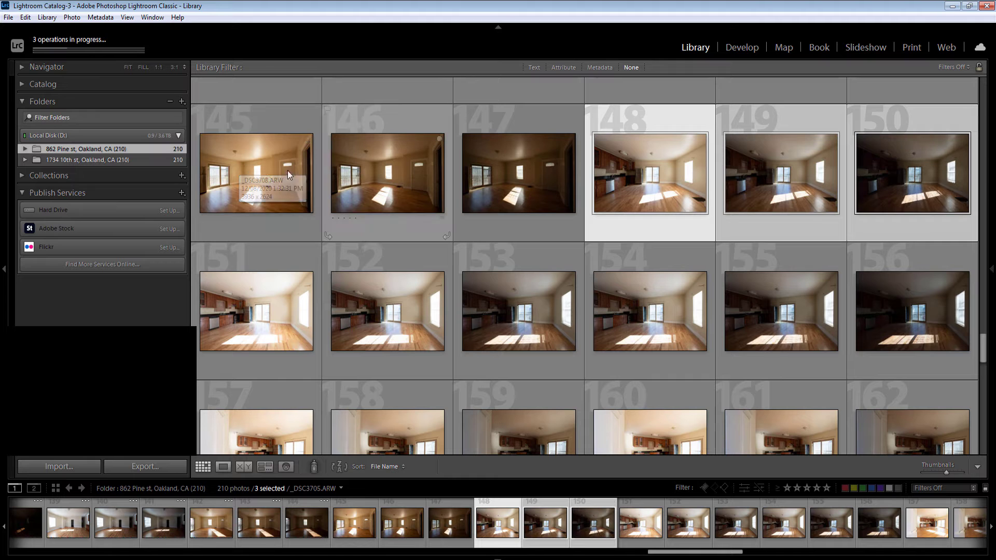
Step: Merge two bracketed sets, photos 145 to 147 and photos 139 to 141, into separate HDR images as background tasks
left_click(269, 170)
left_click(555, 182, "shift")
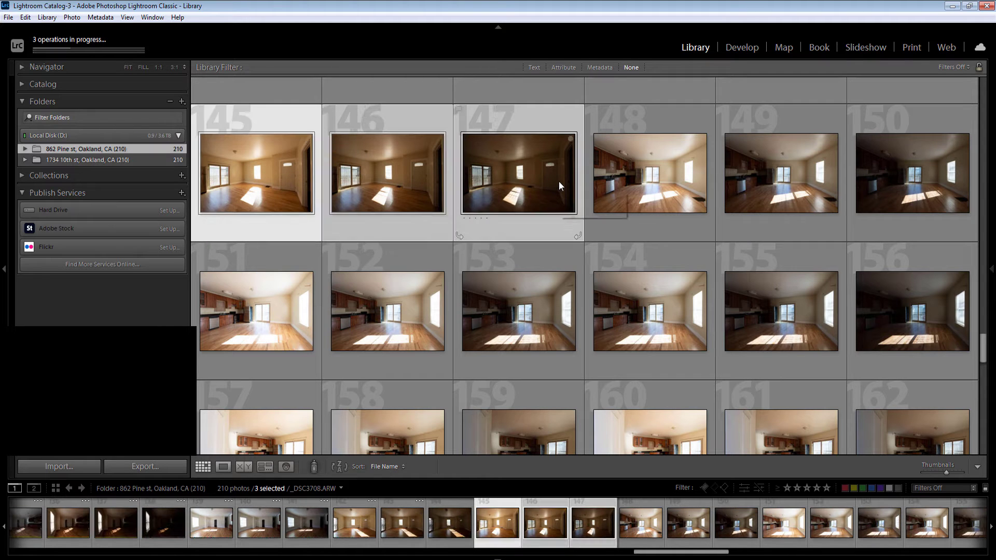
key("ctrl+shift+h")
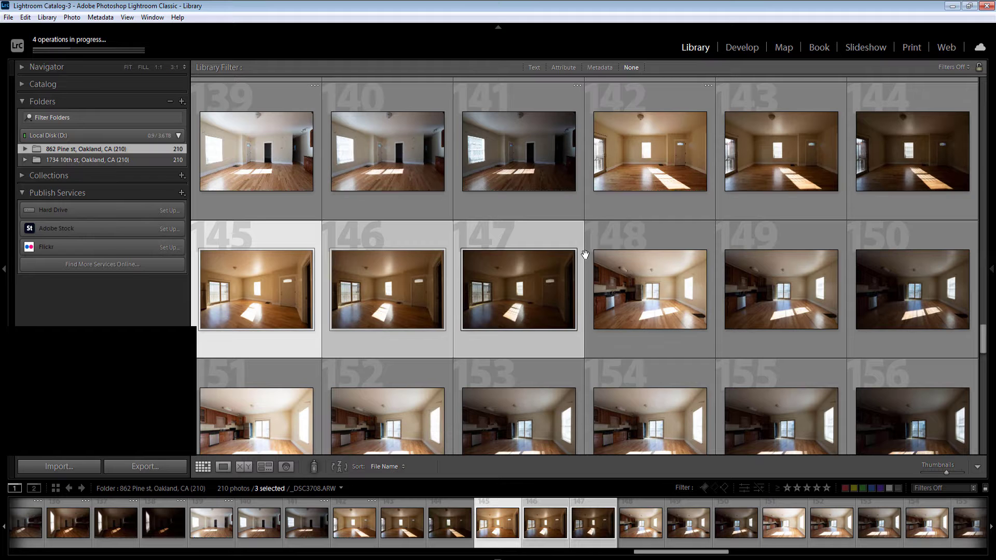
left_click(258, 165)
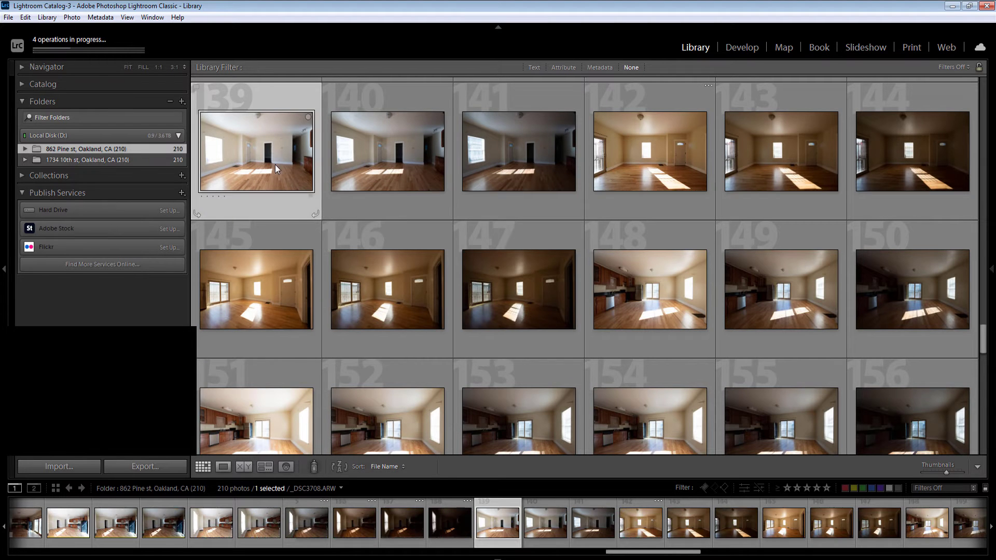
left_click(507, 159, "shift")
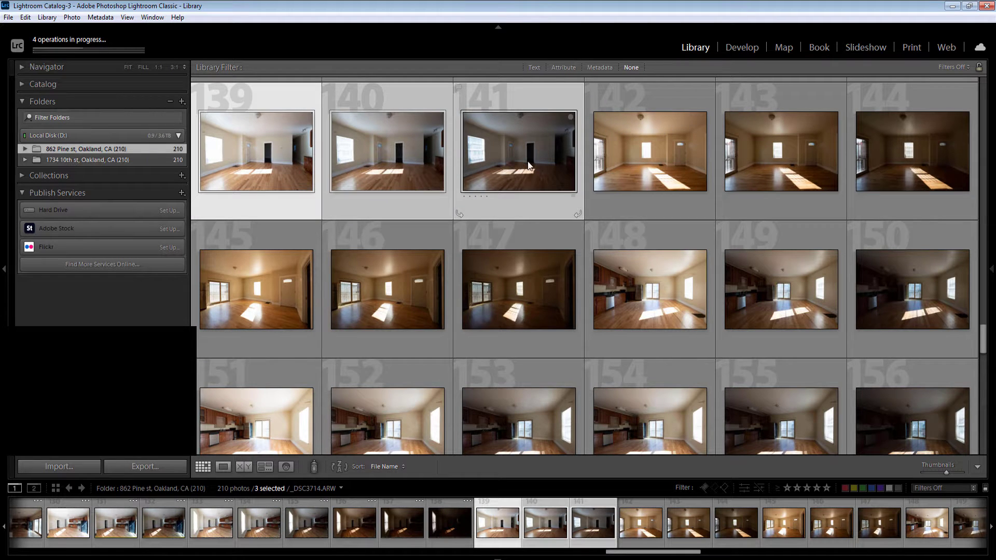
key("ctrl+shift+h")
Step: Merge the three bracketed interior photos 130 to 132 into an HDR image as a background task
scroll(670, 254, "up", 2)
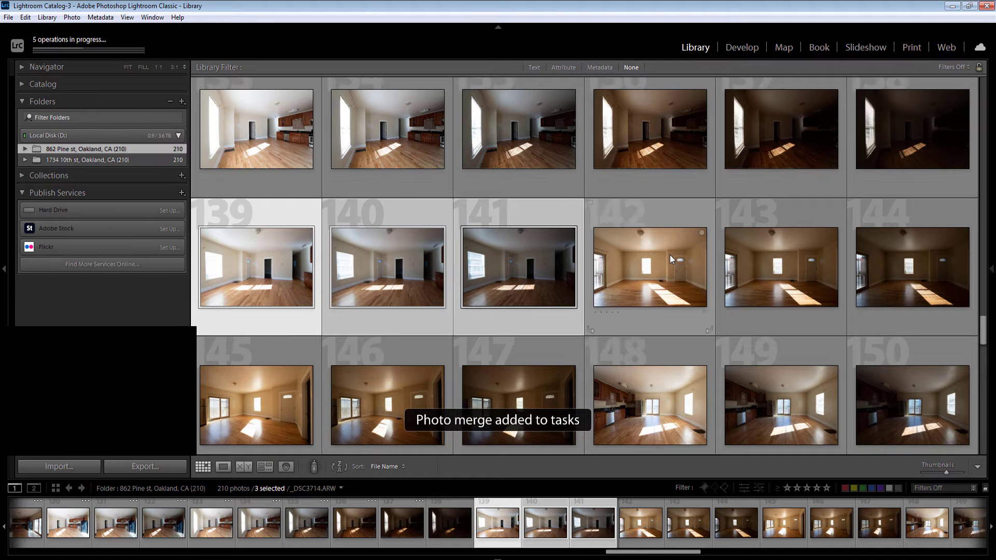
scroll(608, 252, "up", 2)
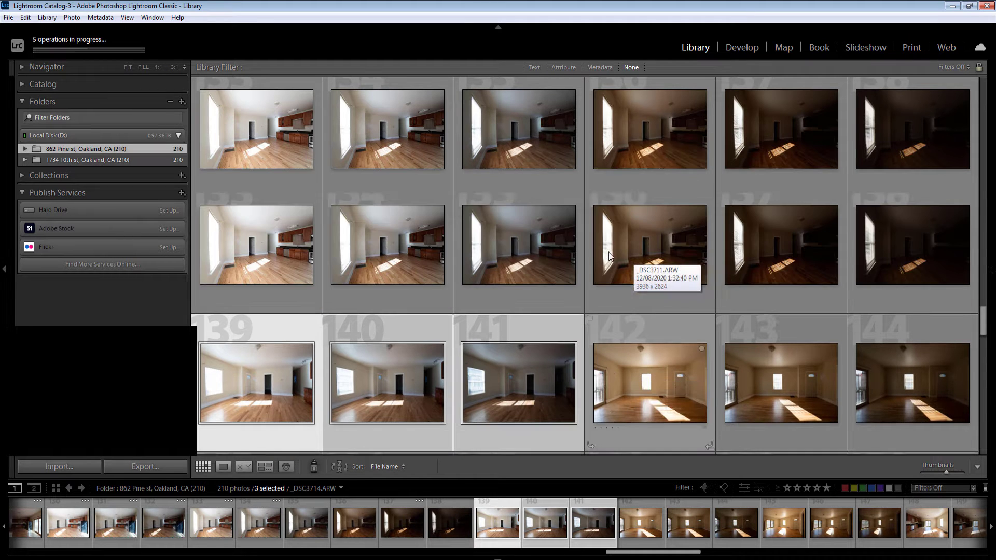
left_click(647, 107)
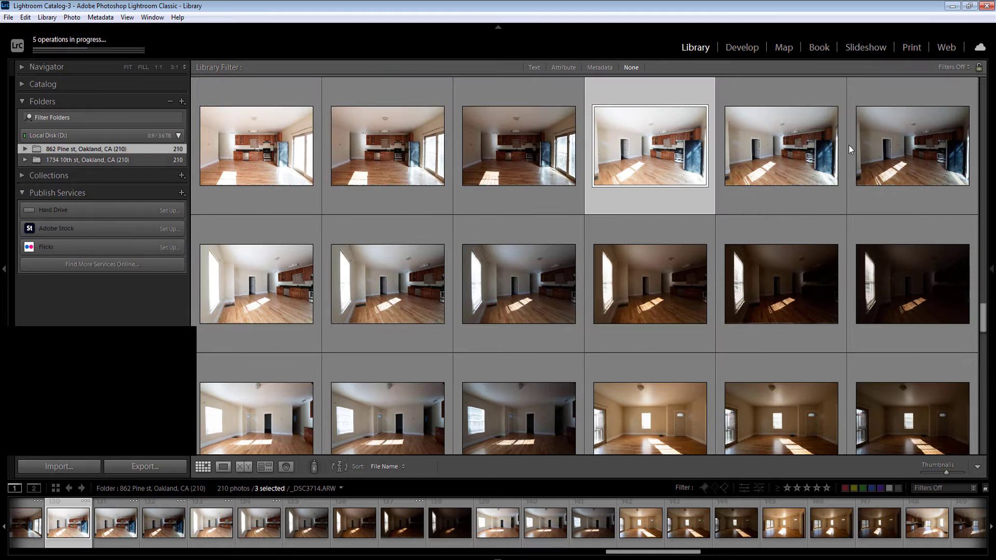
left_click(896, 156, "shift")
key("ctrl+shift+h")
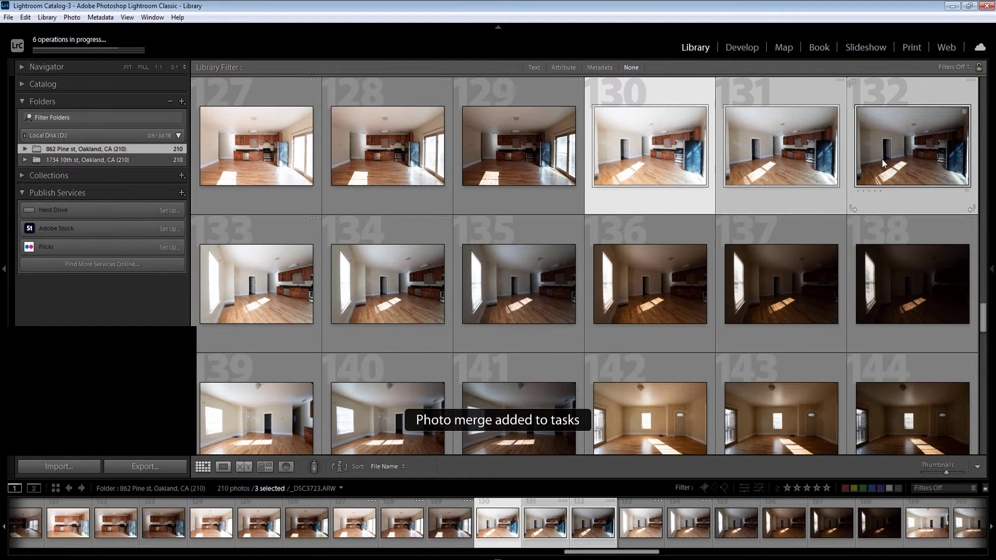
Step: Give five-star ratings to the interior photo 129 and the kitchen photo 122
scroll(480, 263, "up", 2)
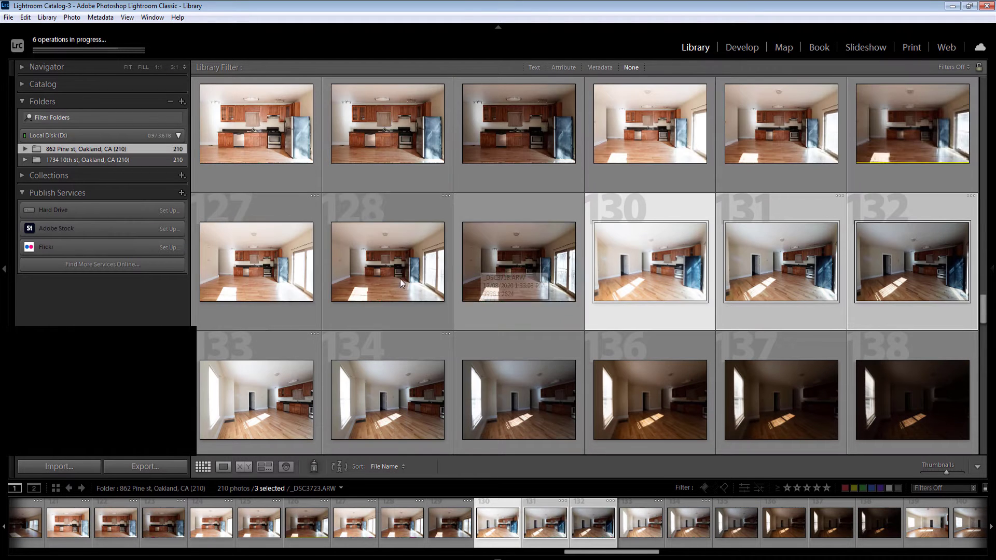
left_click(233, 275)
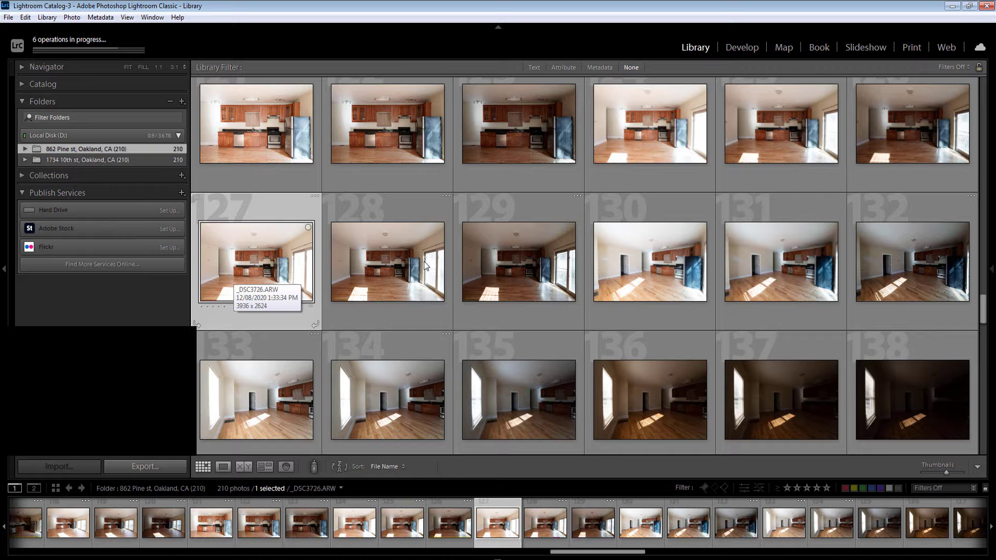
left_click(505, 263)
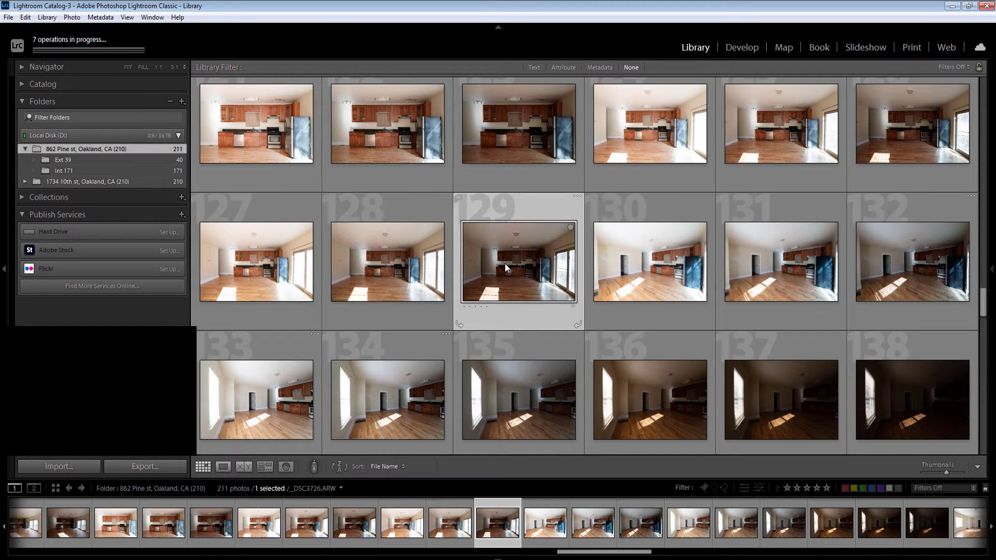
key("5")
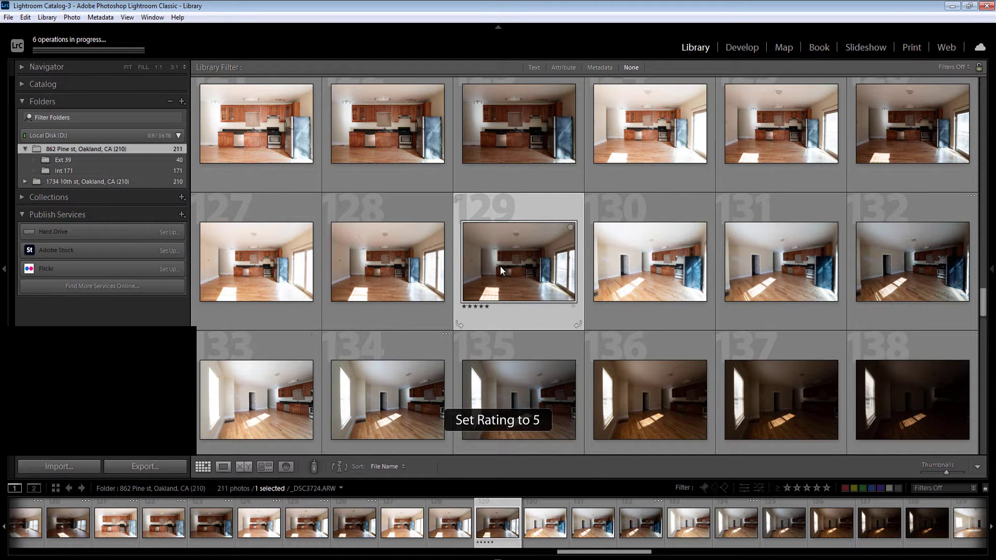
scroll(500, 266, "up", 2)
left_click(383, 254)
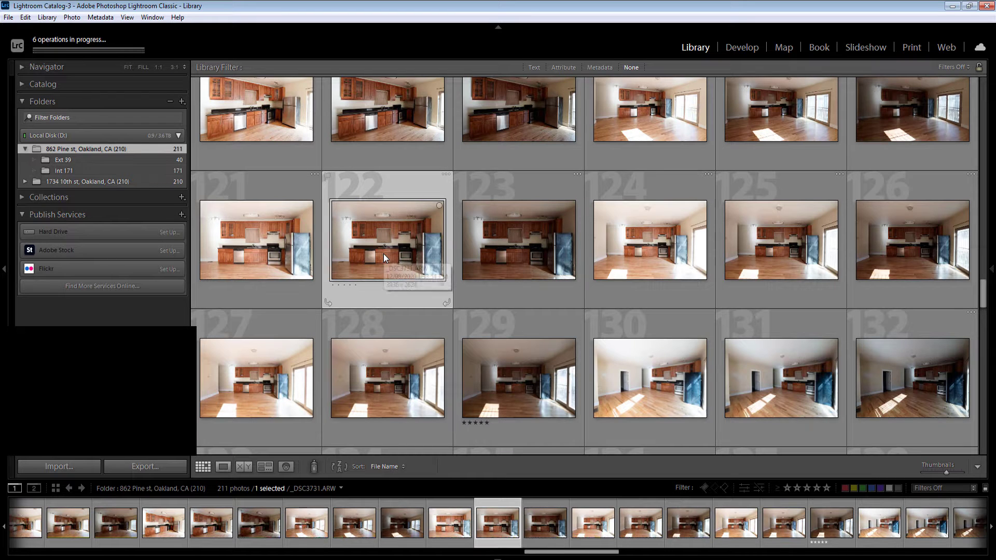
key("5")
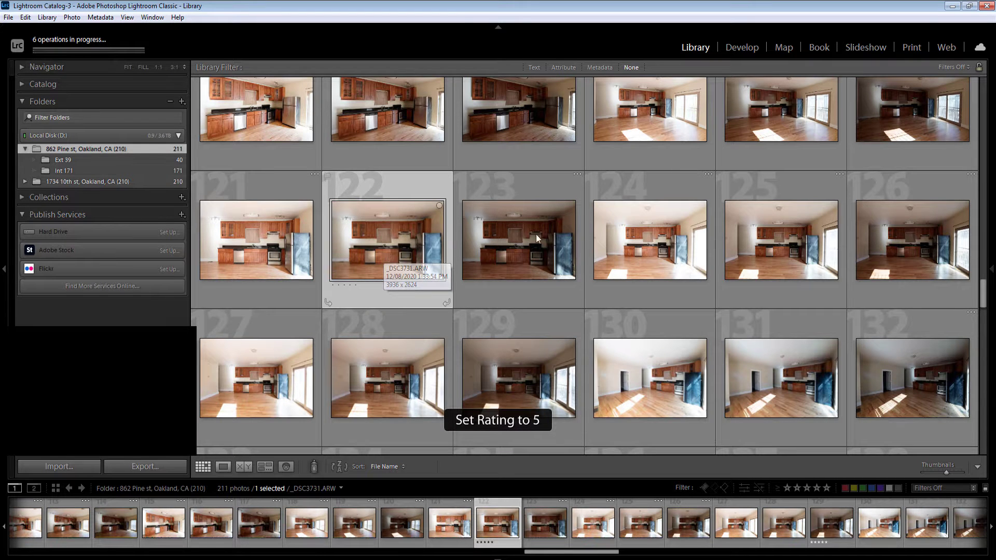
Step: Give five-star ratings to the interior photo 120 and the kitchen photo 117
scroll(680, 200, "up", 2)
left_click(680, 219)
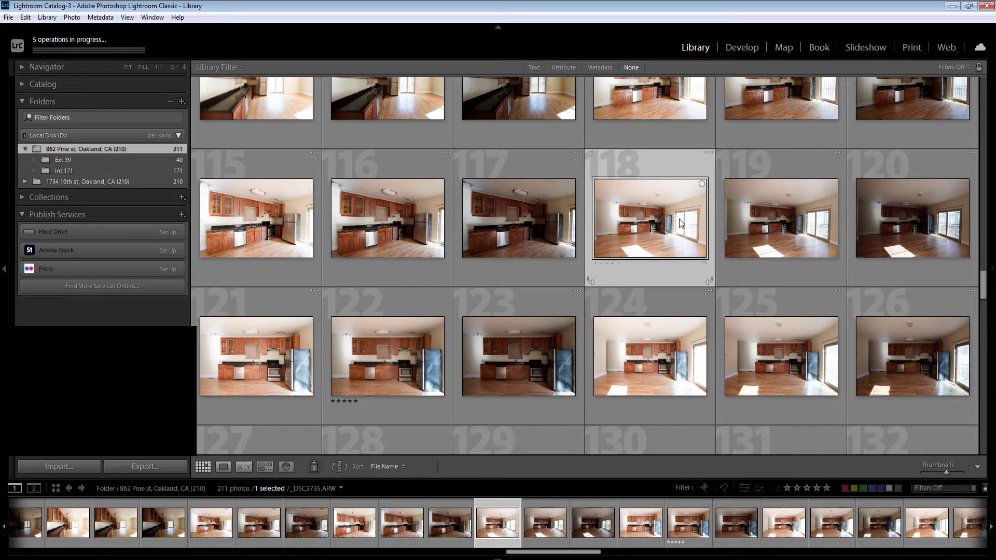
left_click(941, 229)
key("5")
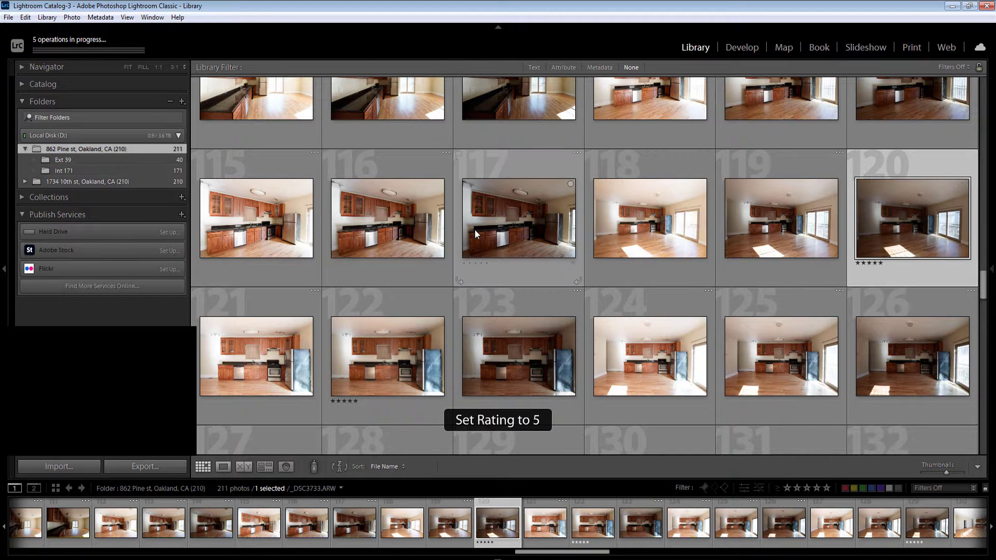
left_click(523, 231)
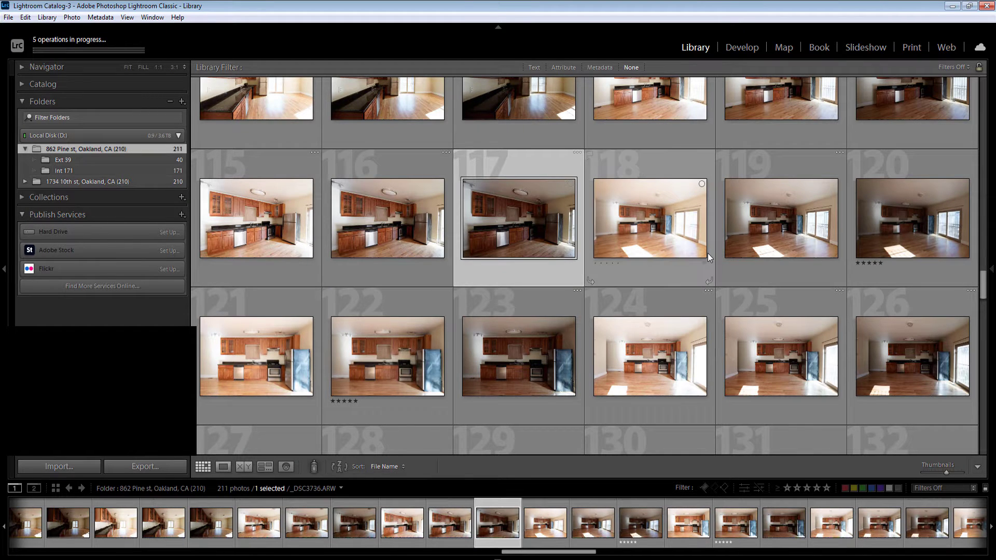
key("5")
Step: Give five-star ratings to the kitchen photos 111 and 114
scroll(707, 253, "up", 2)
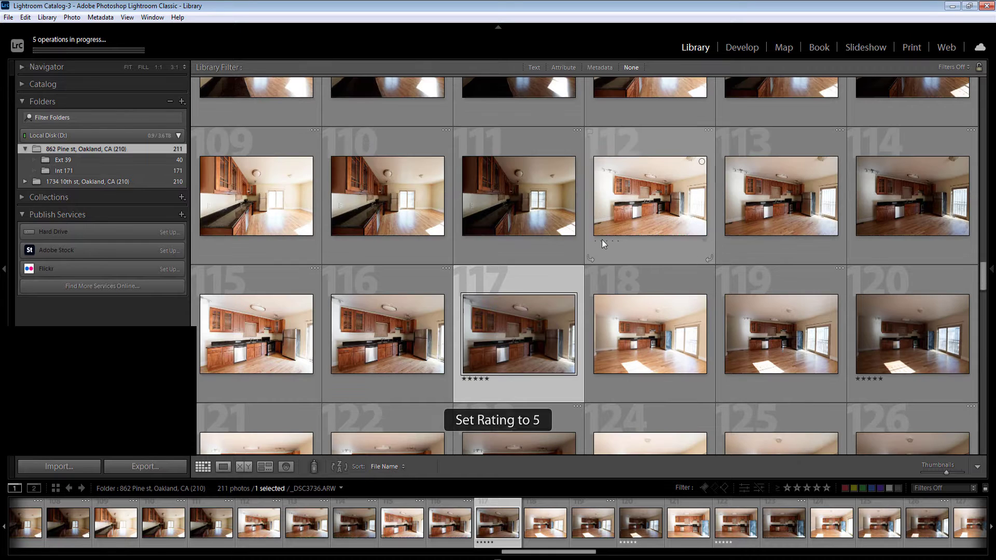
left_click(524, 214)
key("5")
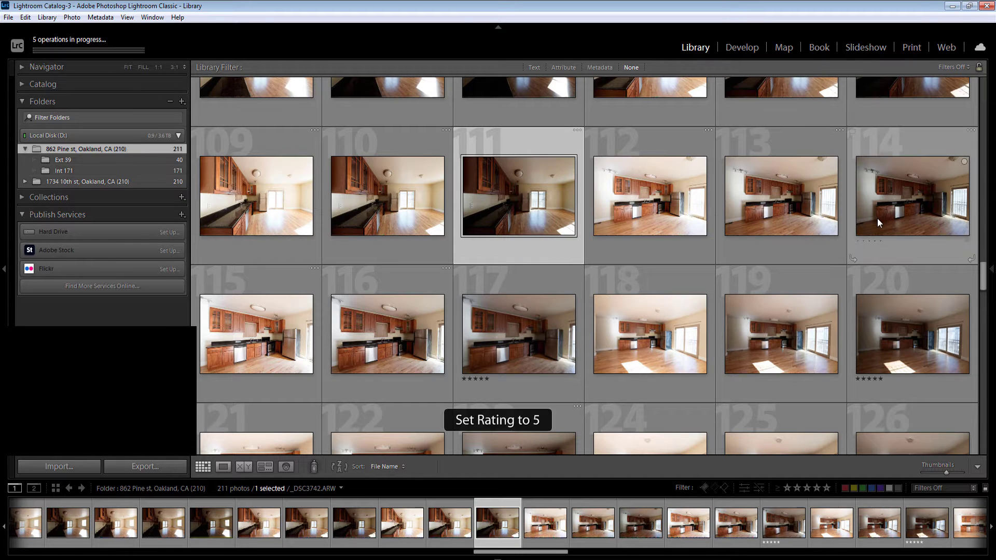
left_click(876, 218)
key("5")
Step: Give five-star ratings to the darkest exposures of the next two kitchen brackets, photos 108 and 105
scroll(706, 244, "up", 2)
left_click(893, 187)
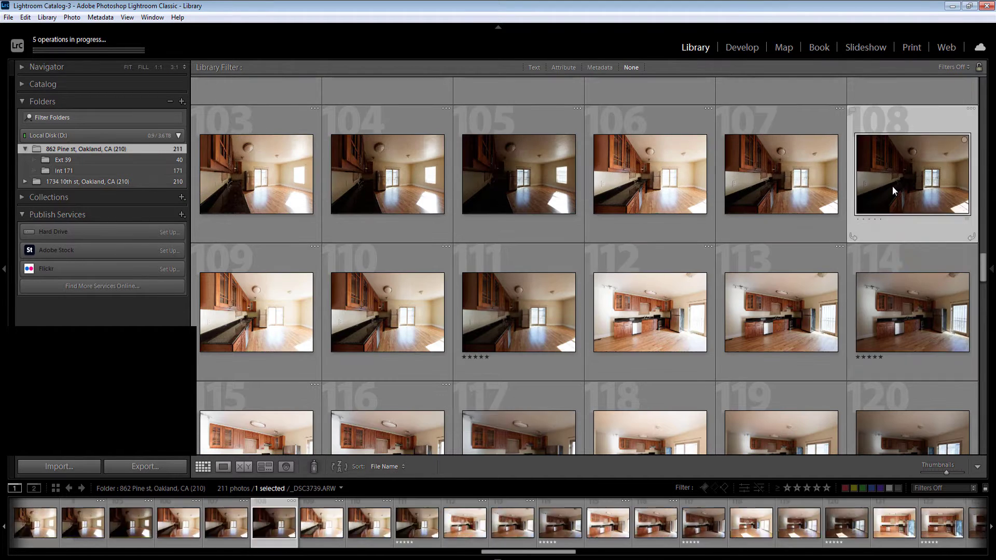
key("5")
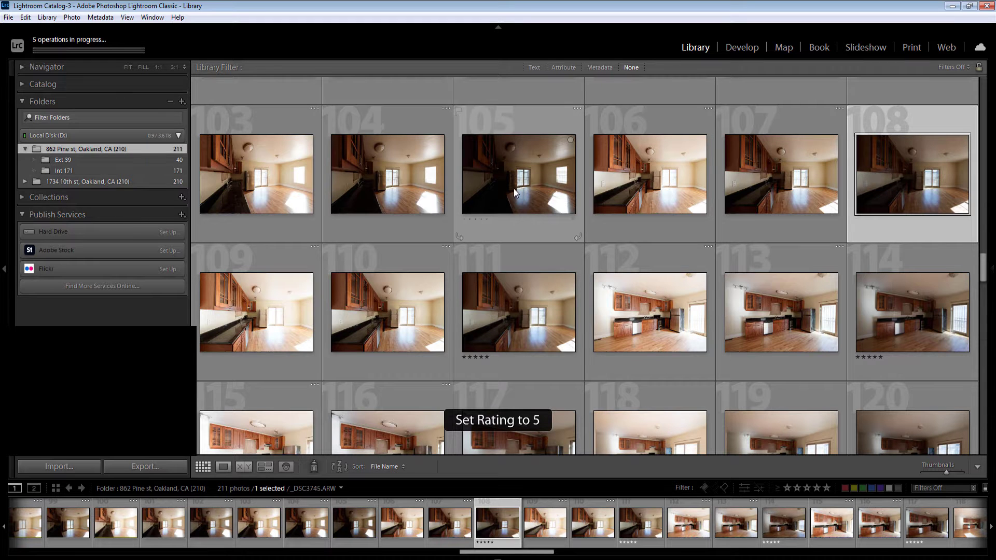
left_click(514, 188)
scroll(637, 245, "up", 2)
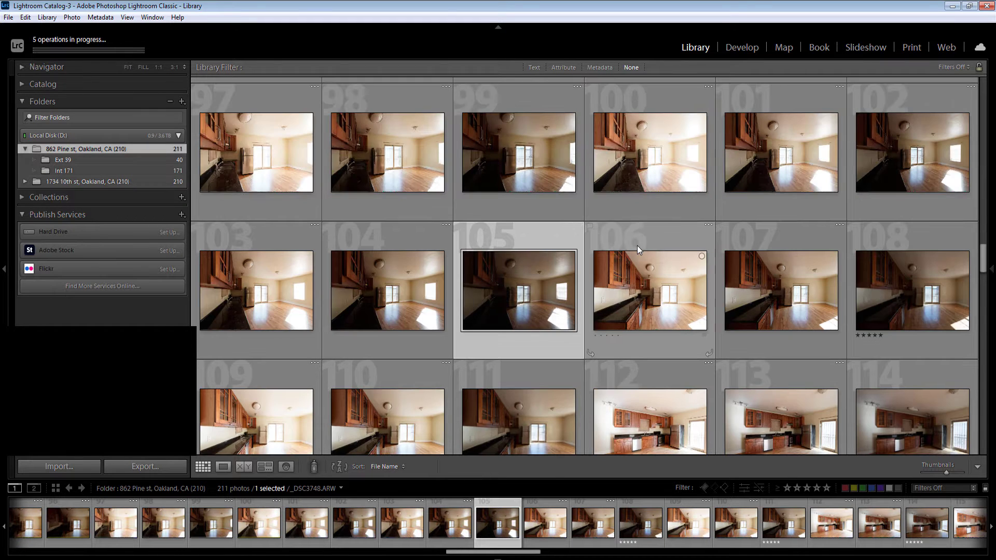
key("5")
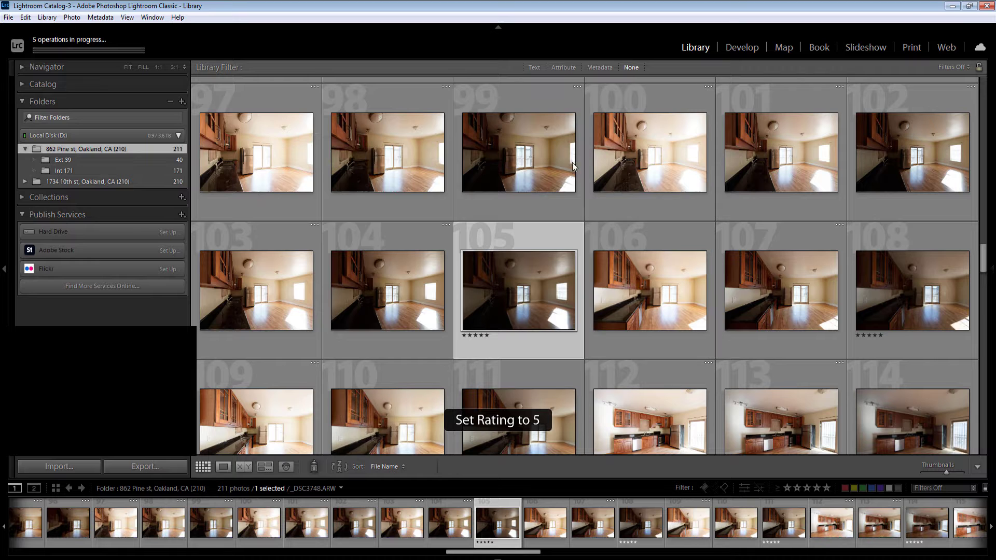
Step: Give five-star ratings to the kitchen photos 99, 93 and 96
left_click(525, 151)
key("5")
scroll(730, 269, "up", 4)
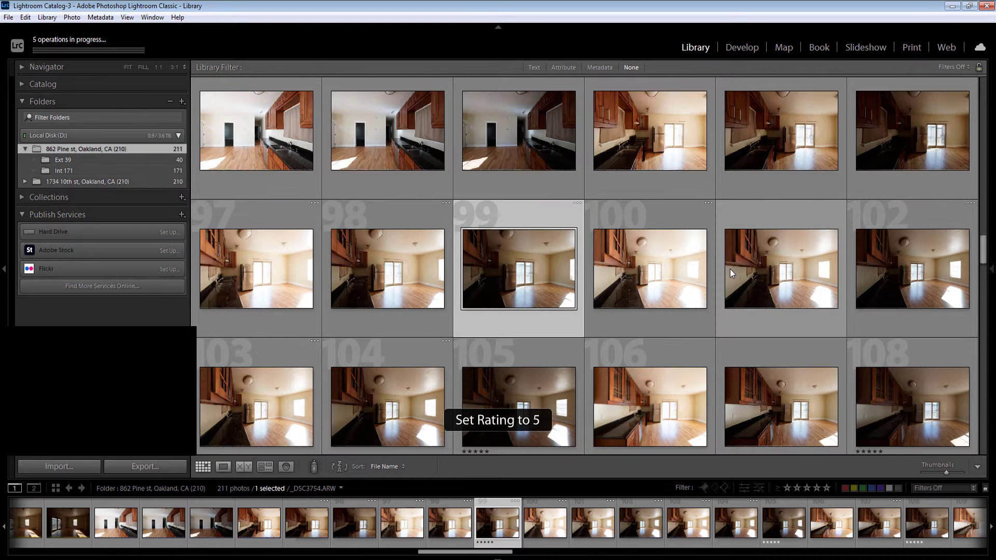
left_click(512, 248)
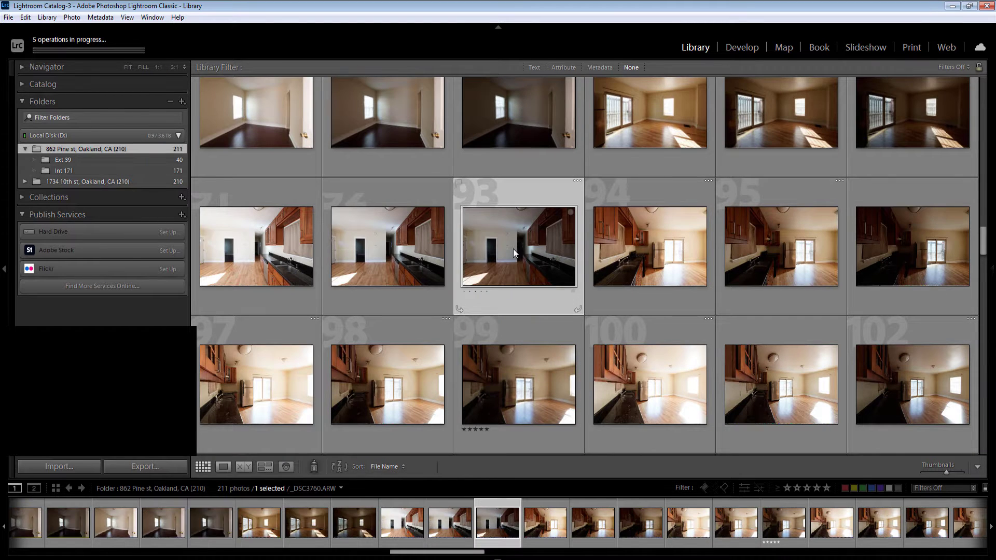
key("5")
left_click(927, 232)
key("5")
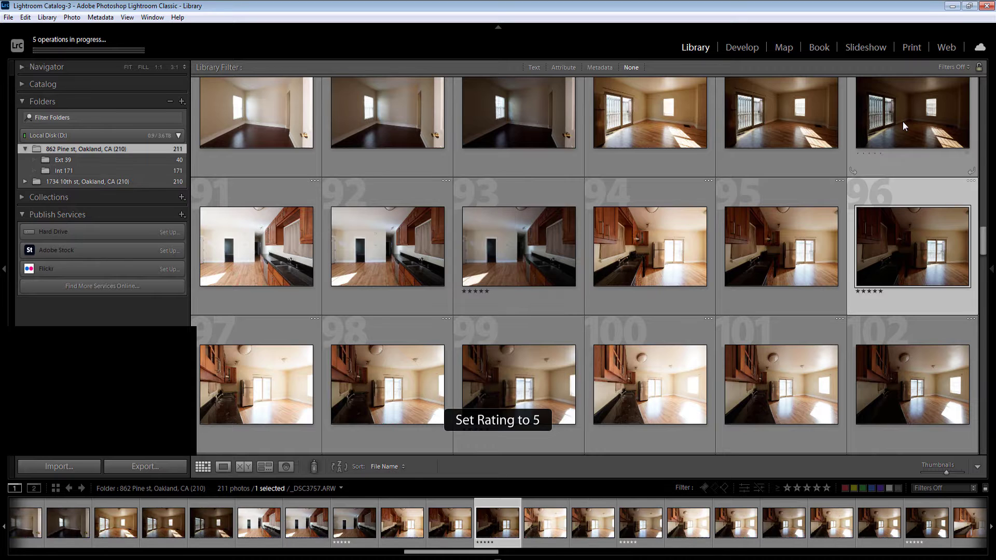
Step: Give five-star ratings to the empty-room photos 90 and 87
left_click(902, 121)
key("5")
left_click(524, 148)
key("5")
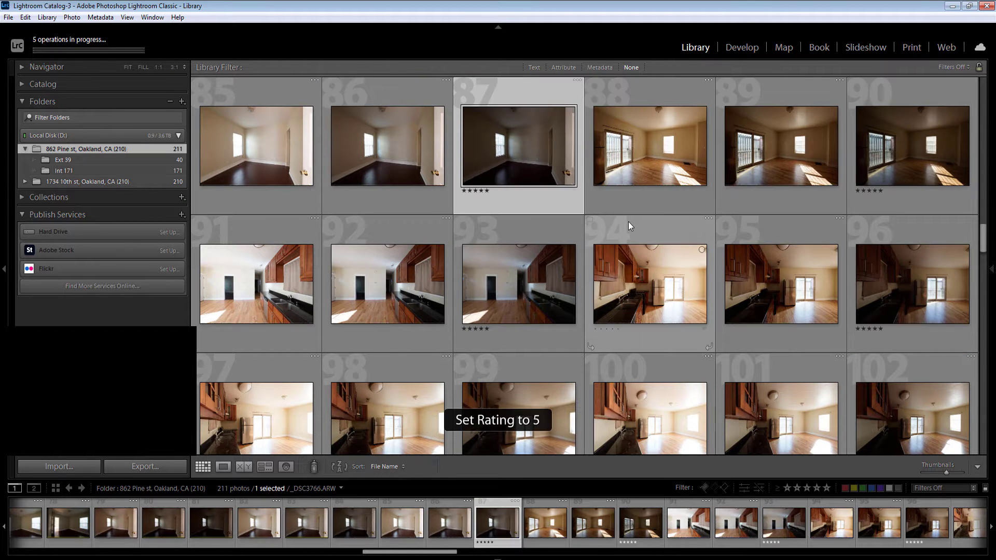
Step: Merge the three bracketed empty-room photos 79 to 81 into an HDR image as a background task
scroll(628, 222, "up", 2)
scroll(628, 222, "up", 2)
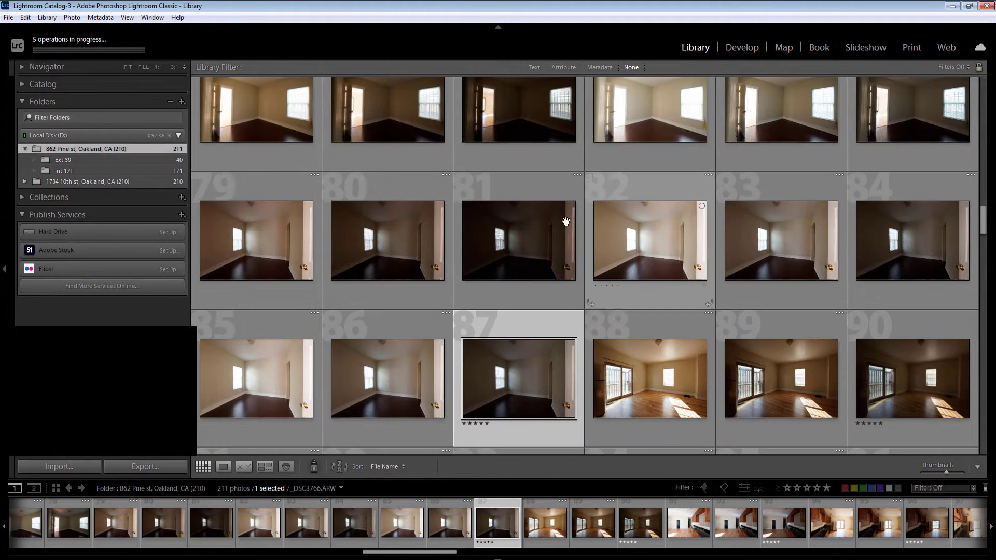
left_click(241, 231)
left_click(478, 239, "shift")
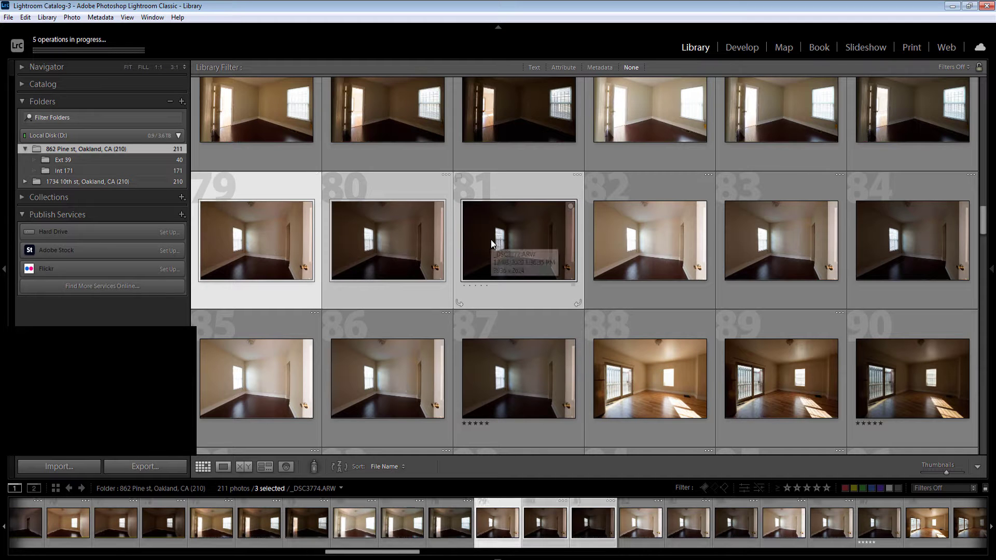
key("ctrl+shift+h")
left_click(646, 241)
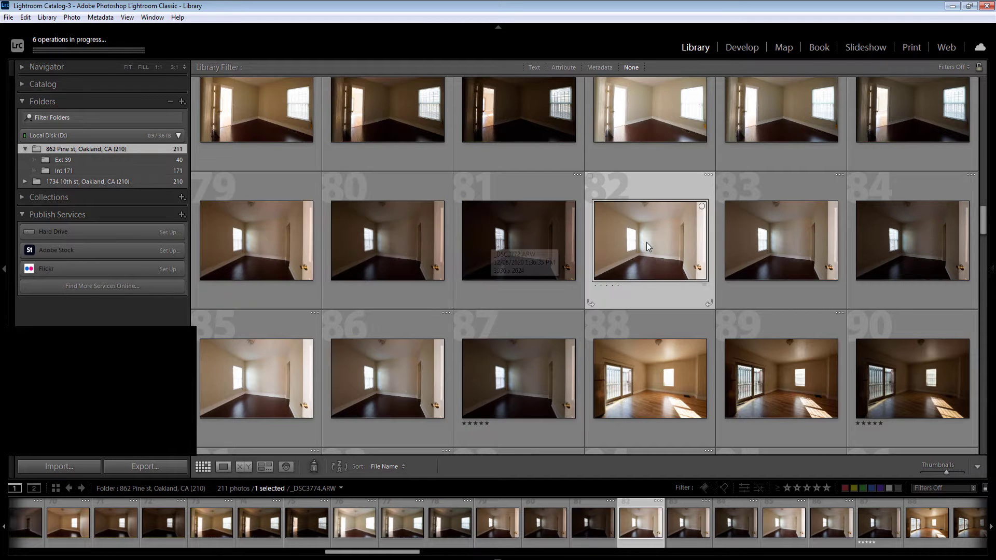
Step: Merge two bracketed sets, photos 76 to 78 and photos 73 to 75, into separate HDR images as background tasks
scroll(648, 242, "up", 2)
left_click(649, 218)
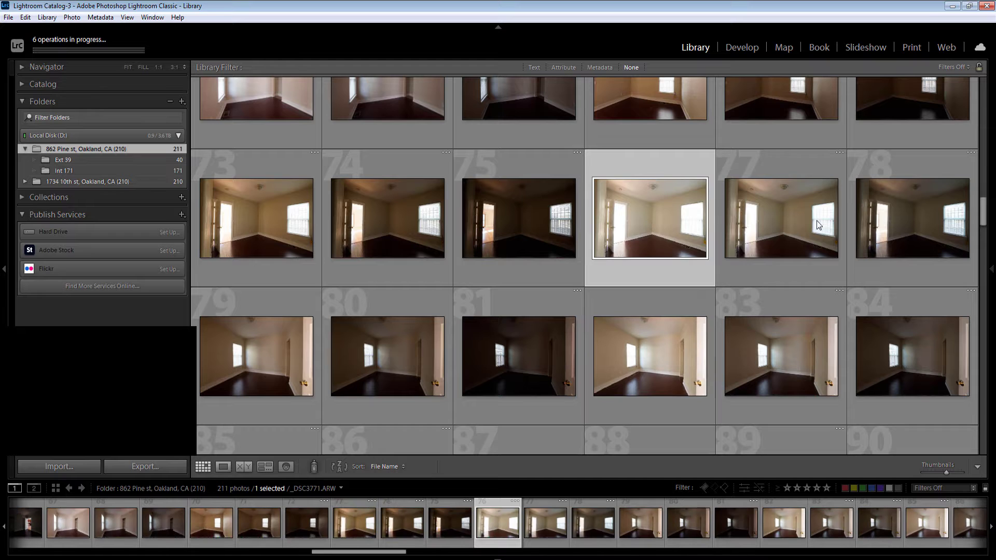
left_click(907, 220, "shift")
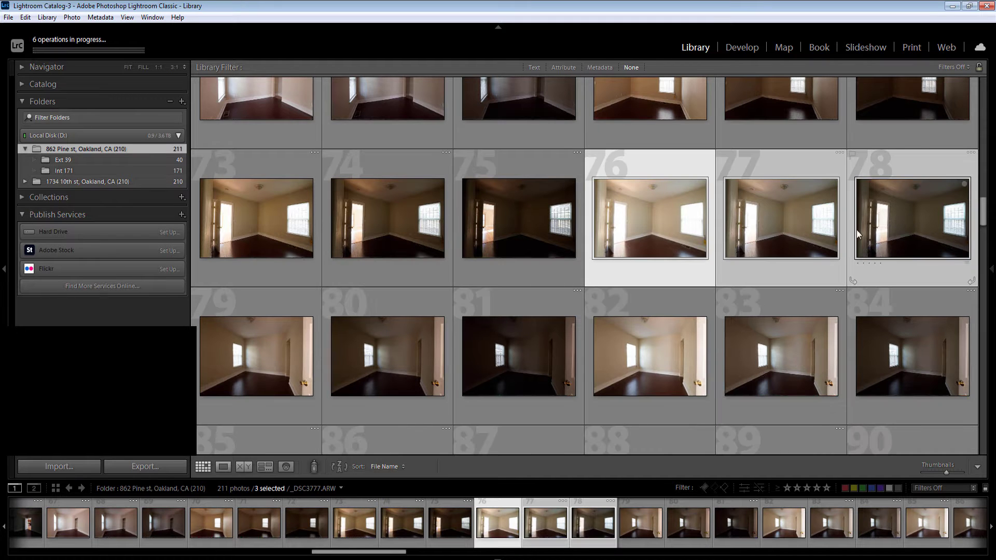
key("ctrl+shift+h")
left_click(288, 226)
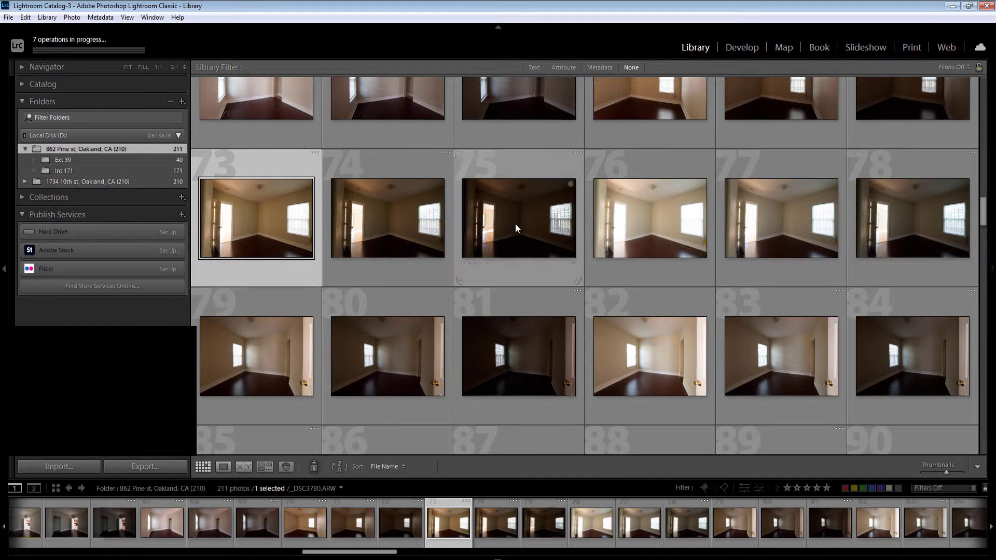
left_click(515, 225, "shift")
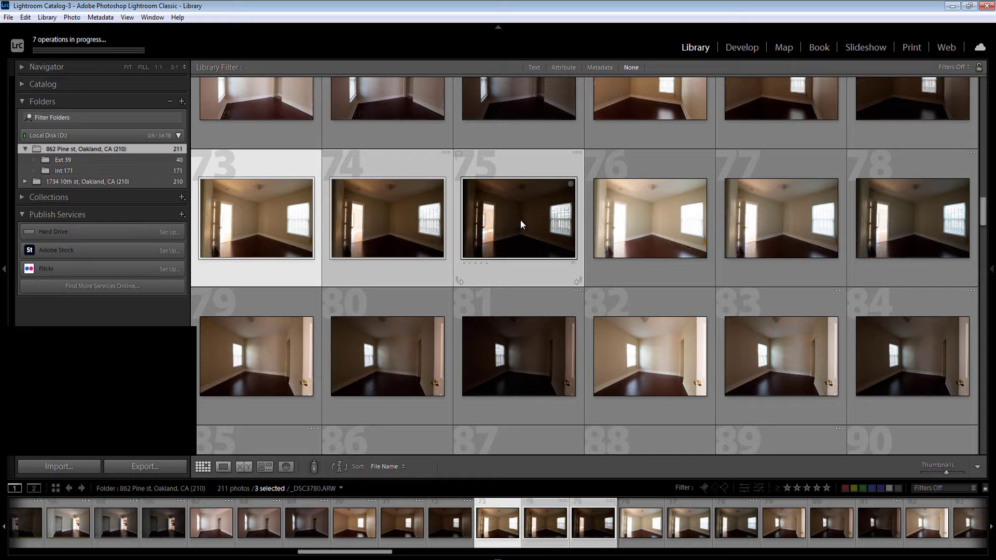
key("ctrl+shift+h")
Step: Merge two bracketed sets, photos 70 to 72 and photos 67 to 69, into separate HDR images as background tasks
scroll(777, 237, "up", 2)
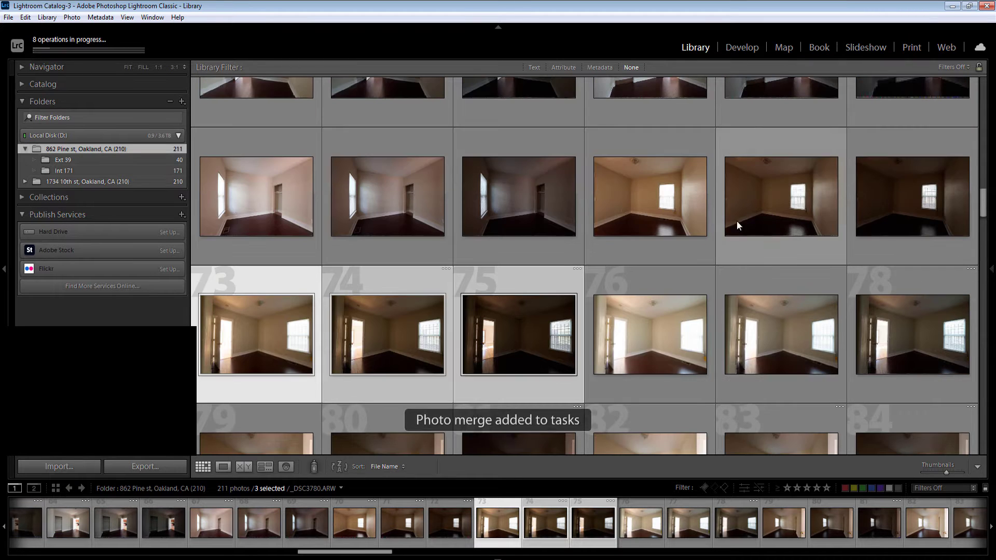
left_click(674, 192)
left_click(914, 188, "shift")
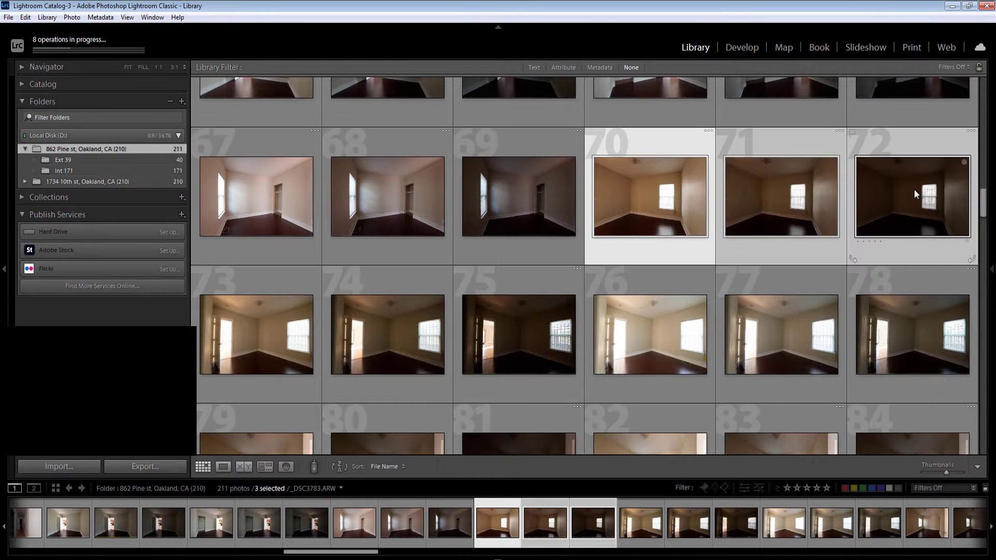
key("ctrl+shift+h")
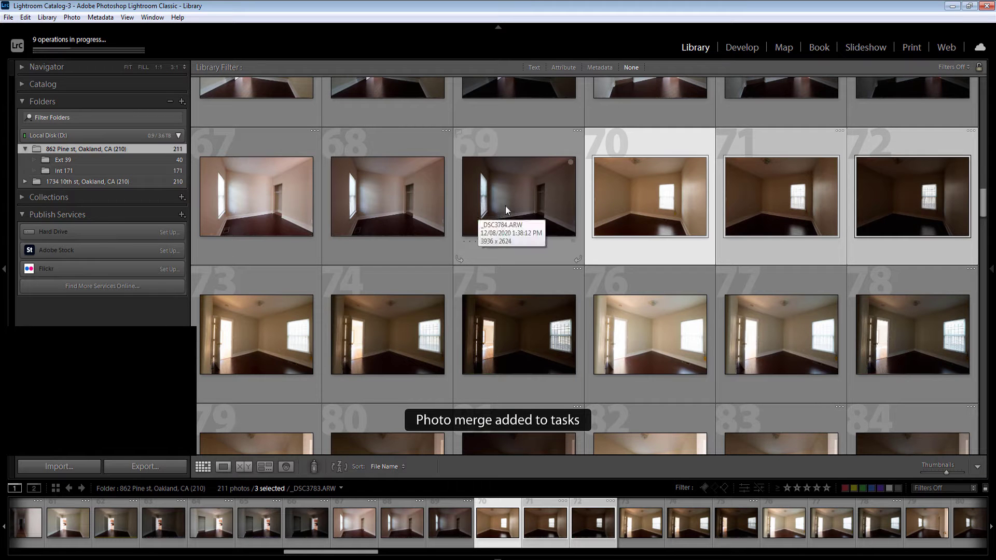
left_click(505, 206)
left_click(268, 209)
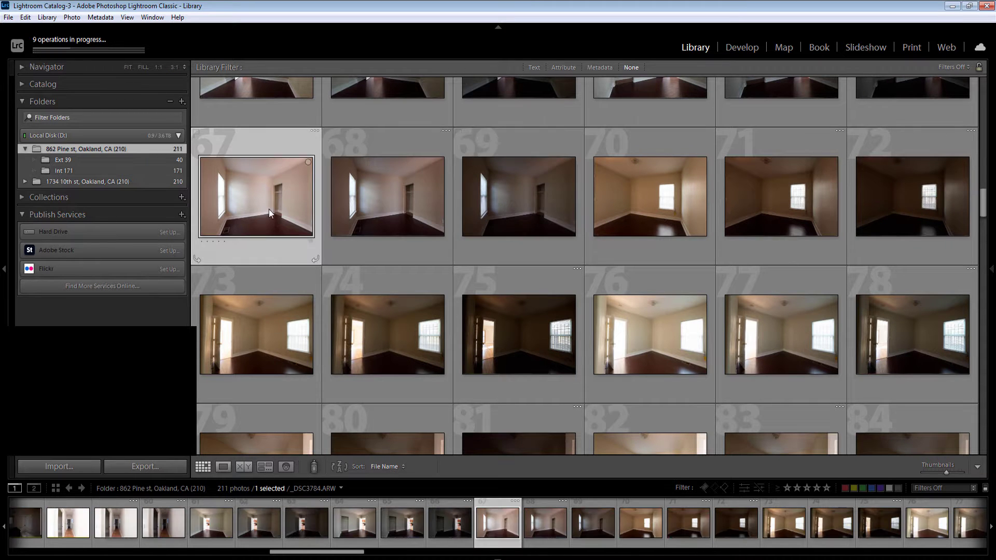
left_click(521, 207, "shift")
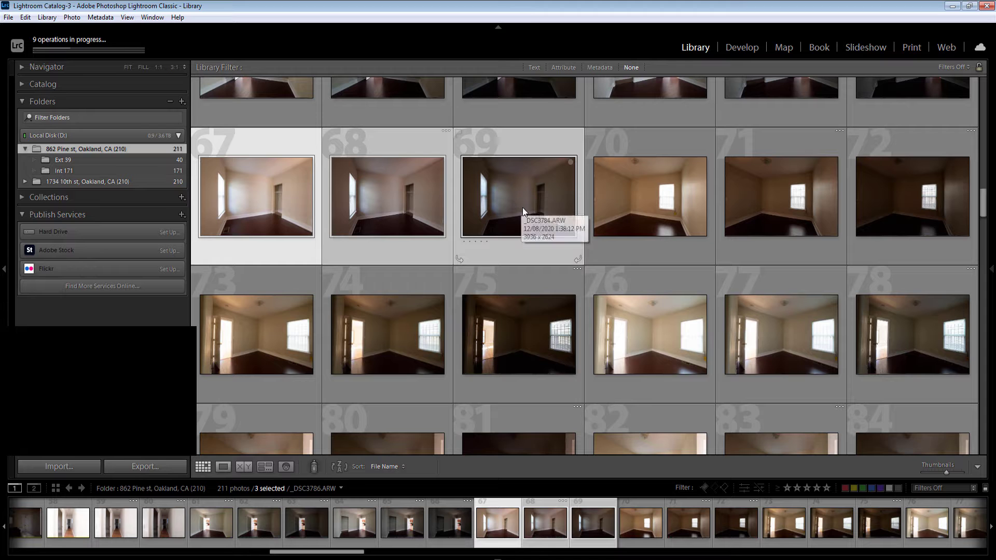
key("ctrl+shift+h")
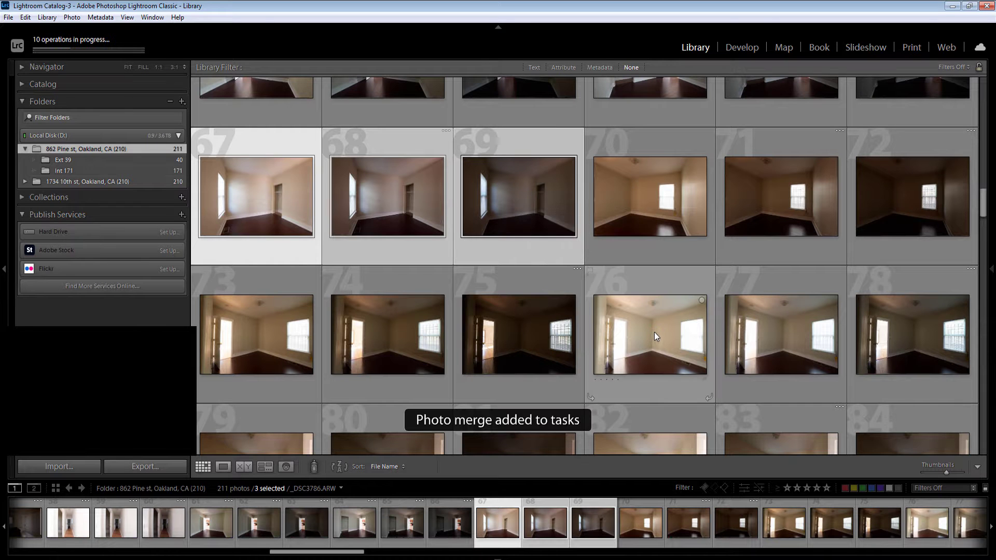
Step: Merge two bracketed sets, photos 64 to 66 and photos 61 to 63, into separate HDR images as background tasks
scroll(655, 332, "up", 2)
scroll(651, 325, "up", 2)
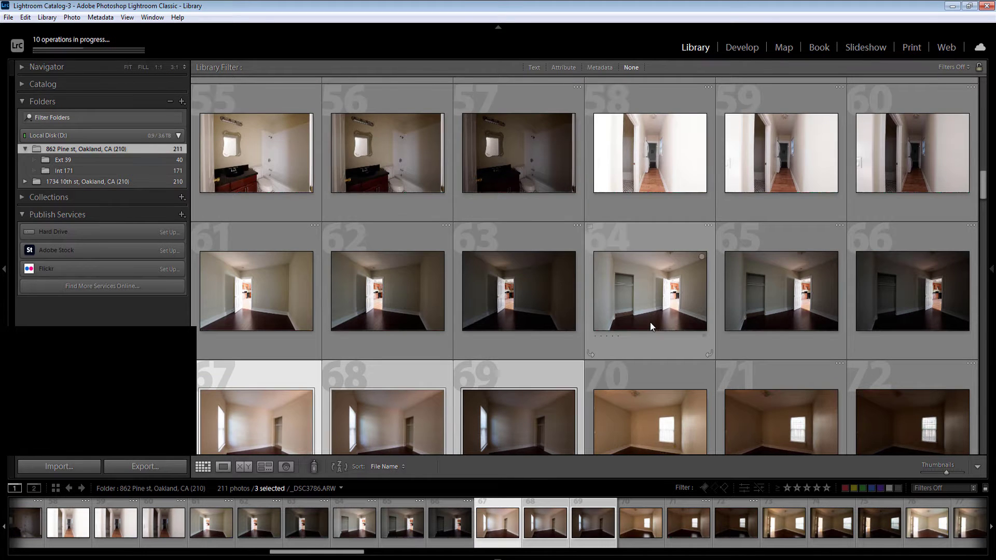
left_click(675, 297)
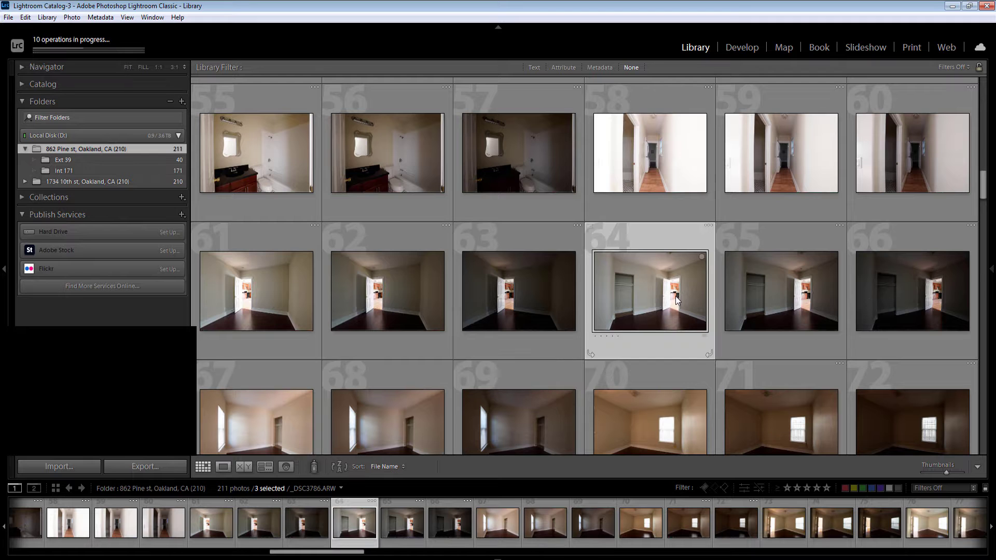
left_click(885, 295, "shift")
key("ctrl+shift+h")
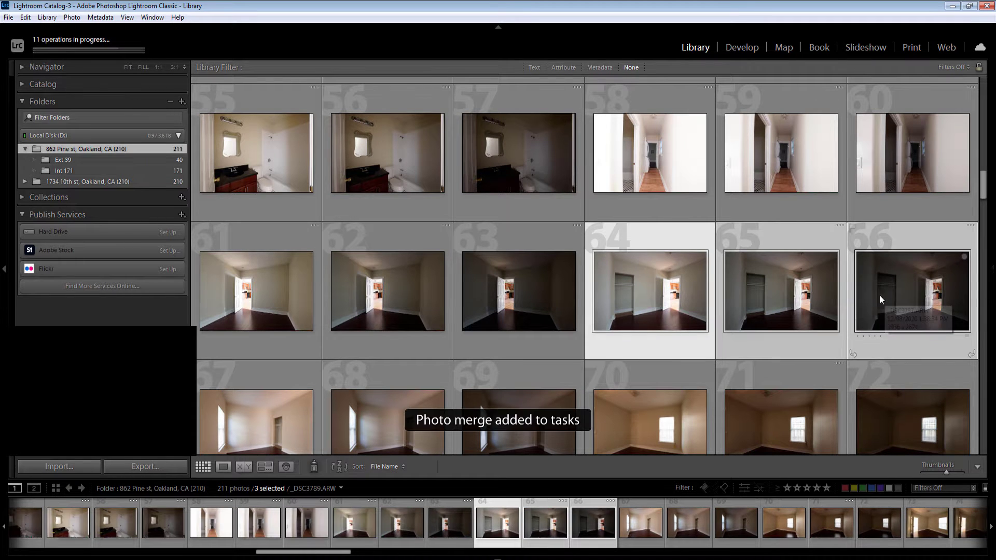
left_click(261, 291)
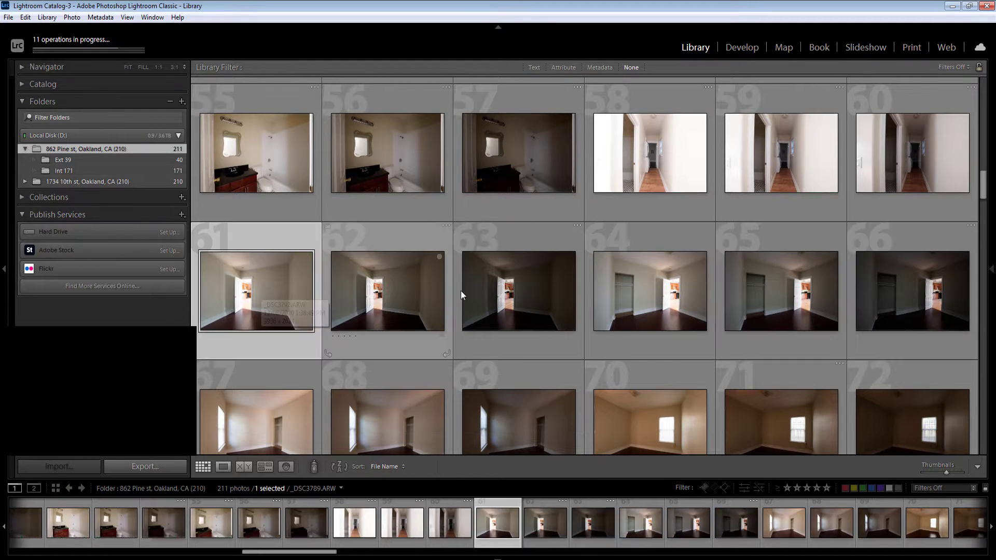
left_click(487, 295, "shift")
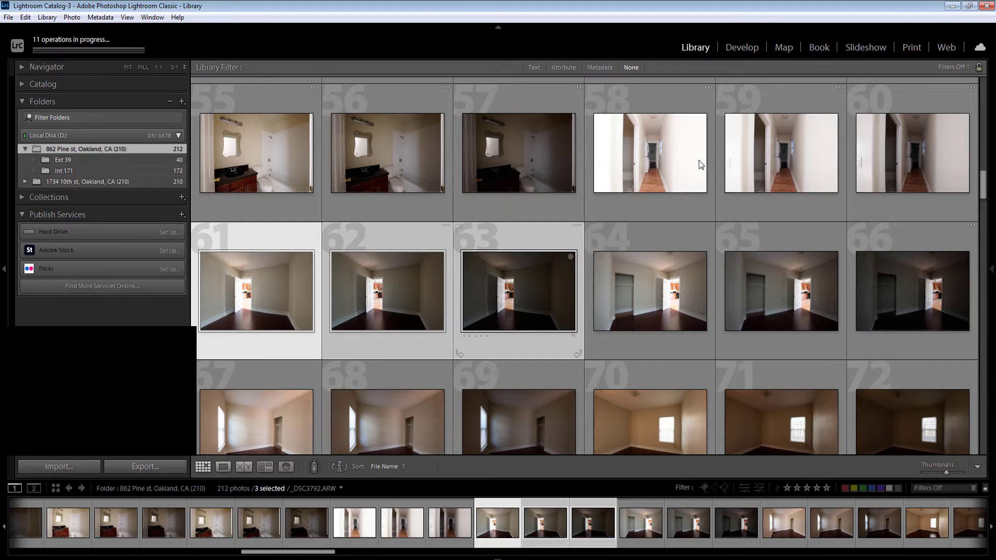
key("ctrl+shift+h")
Step: Merge the three bracketed hallway photos 58 to 60 into an HDR image as a background task
left_click(663, 163)
left_click(913, 166, "shift")
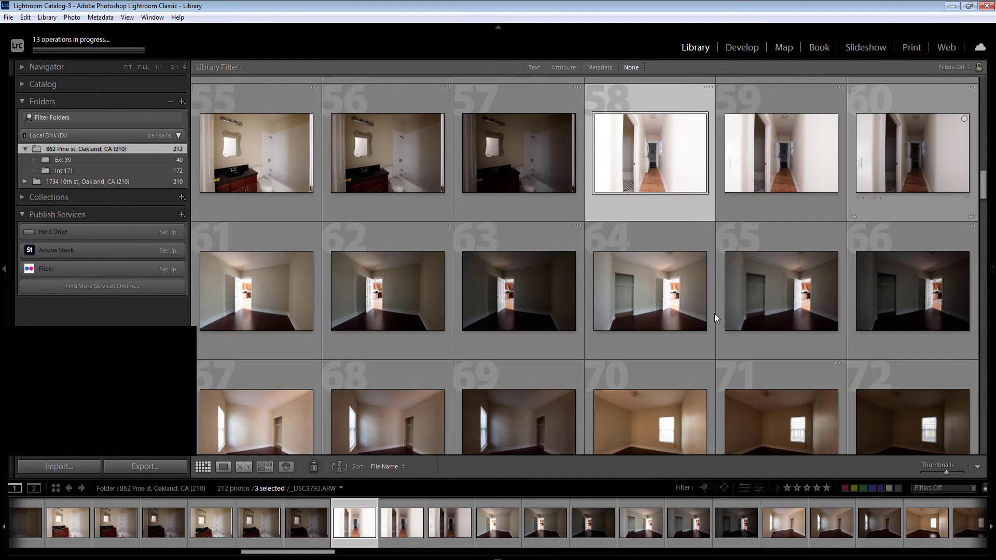
scroll(715, 313, "up", 2)
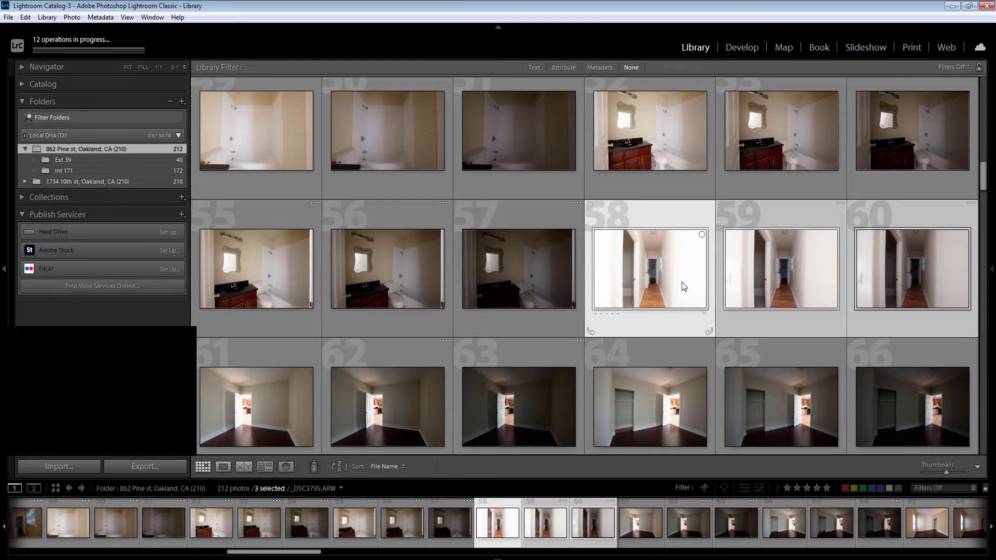
key("ctrl+shift+h")
Step: Give photo 56, the middle exposure of the bathroom vanity bracket, a five-star rating
left_click(254, 263)
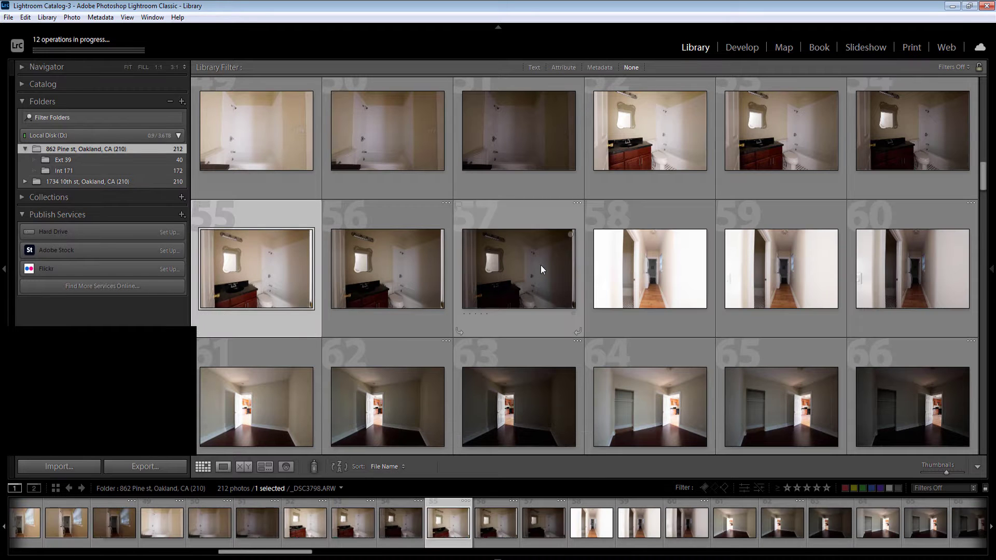
left_click(541, 266, "shift")
left_click(634, 267)
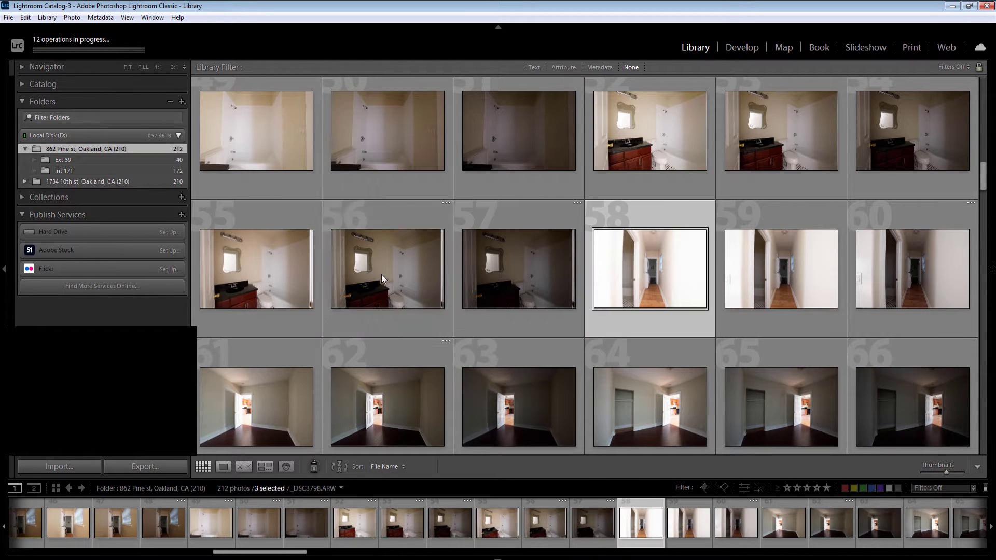
left_click(379, 274)
key("5")
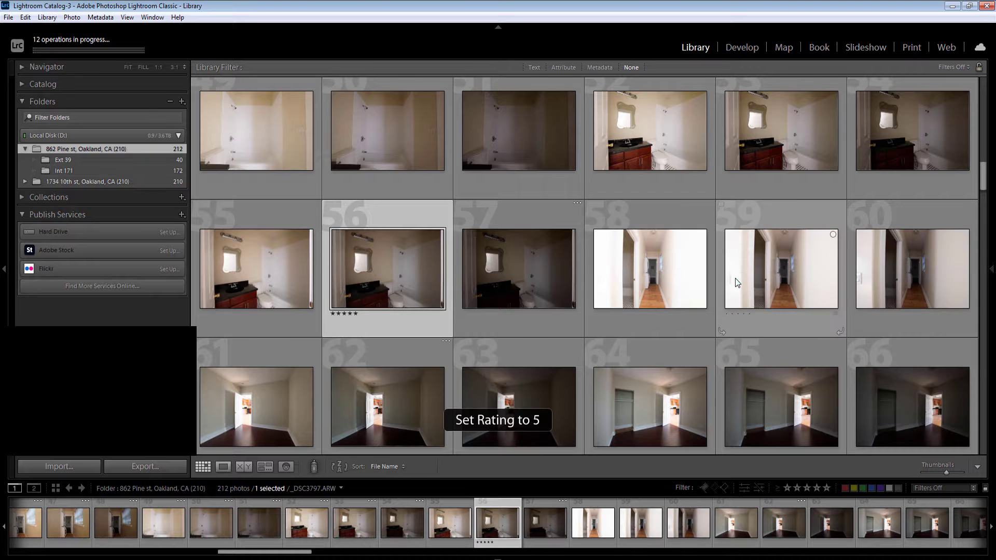
Step: Merge the three bracketed bathroom photos 52 to 54 into an HDR image as a background task
scroll(739, 276, "up", 1)
left_click(665, 254)
left_click(894, 253, "shift")
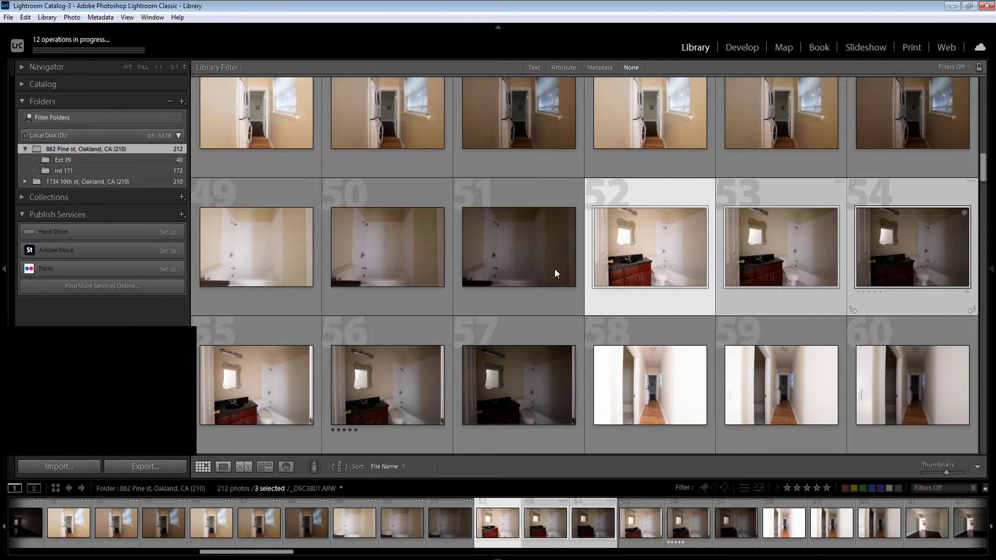
key("ctrl+shift+h")
Step: Rate photo 50 of the bathtub and photo 47 of the laundry hallway five stars each
left_click(403, 257)
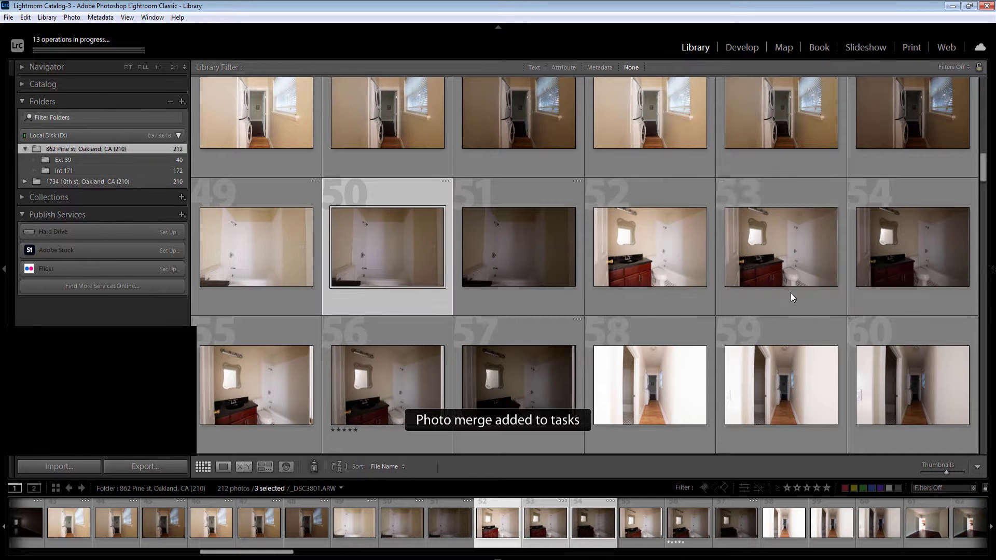
key("5")
scroll(791, 293, "up", 1)
left_click(777, 233)
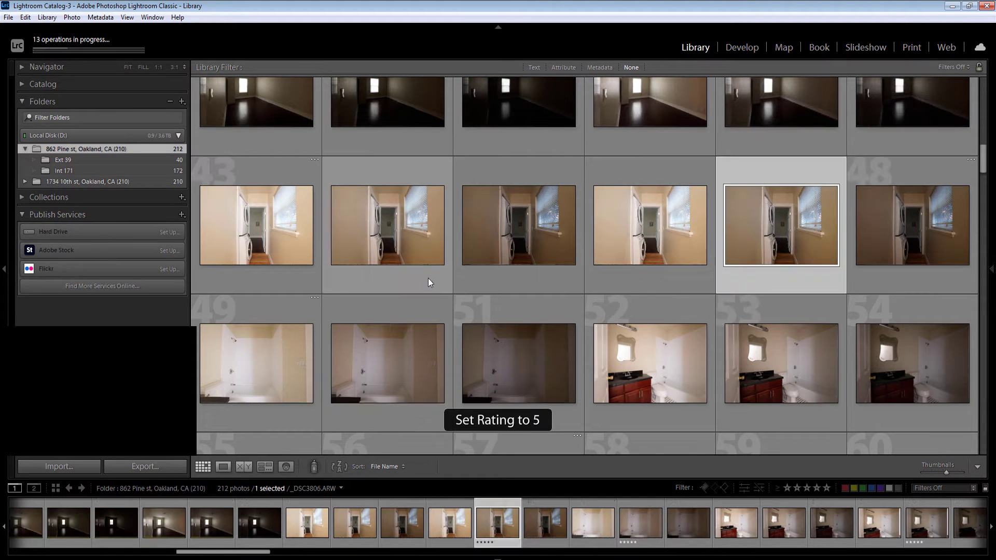
key("5")
Step: Check photo 41 at full view, and merge the bracketed dark room photos 40 to 42 into an HDR image
scroll(663, 244, "up", 1)
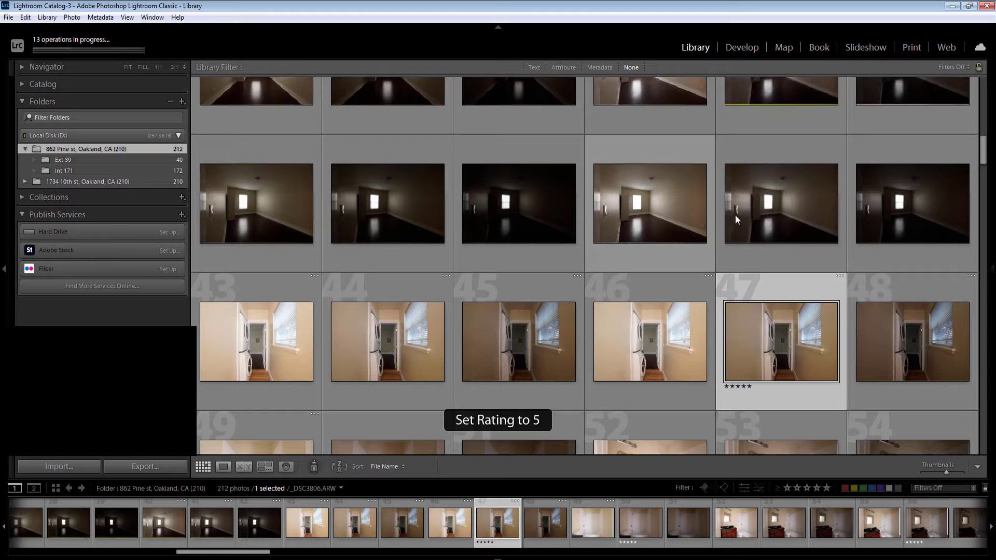
left_click(771, 216)
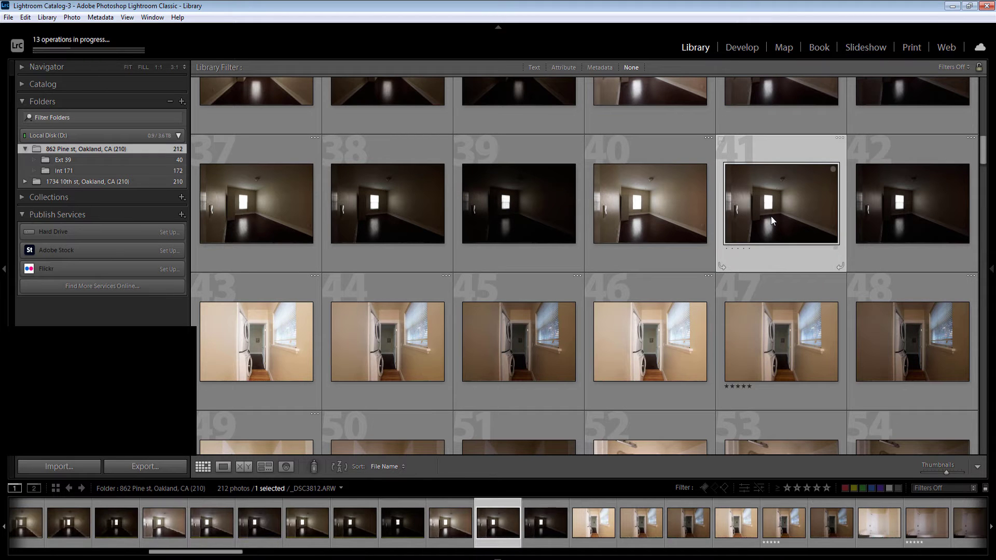
double_click(770, 216)
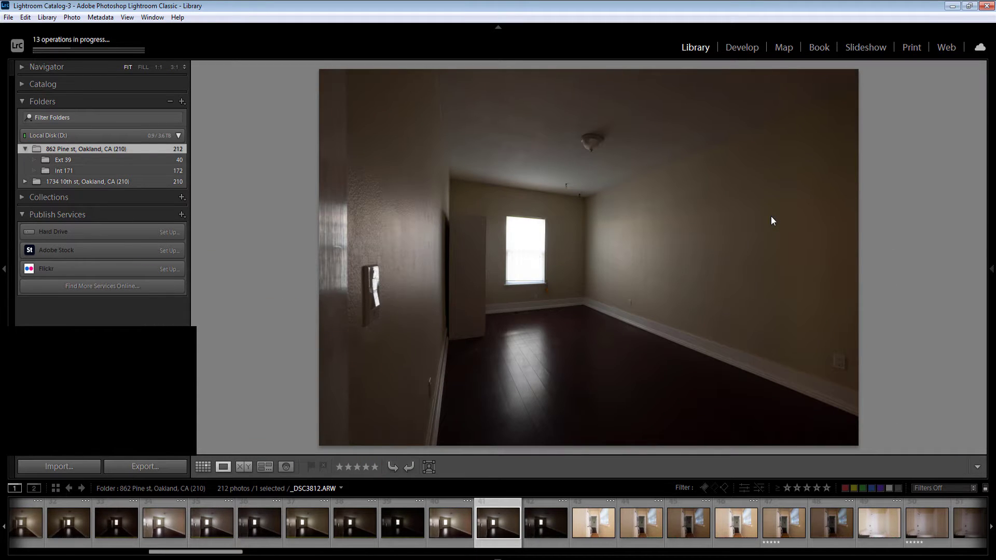
key("g")
left_click(660, 224)
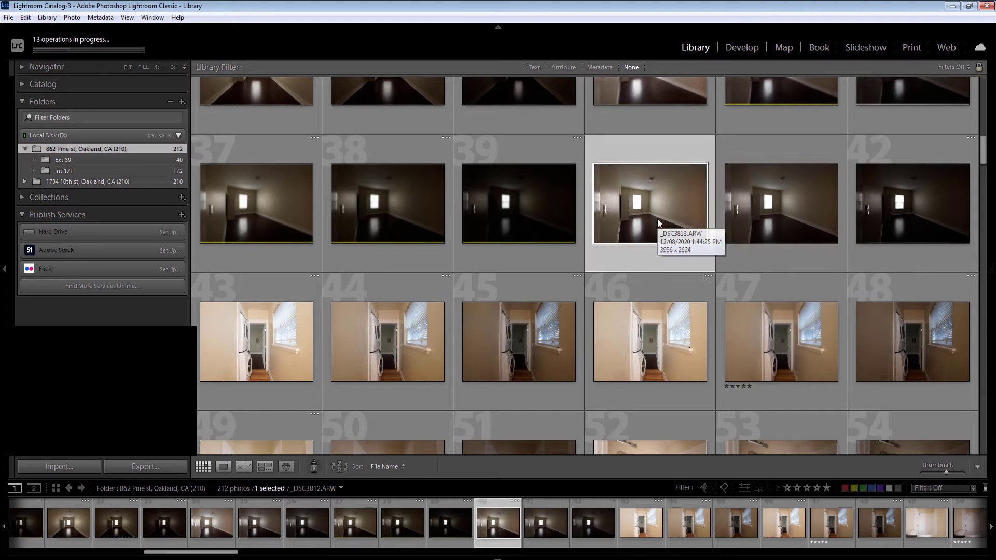
left_click(880, 206, "shift")
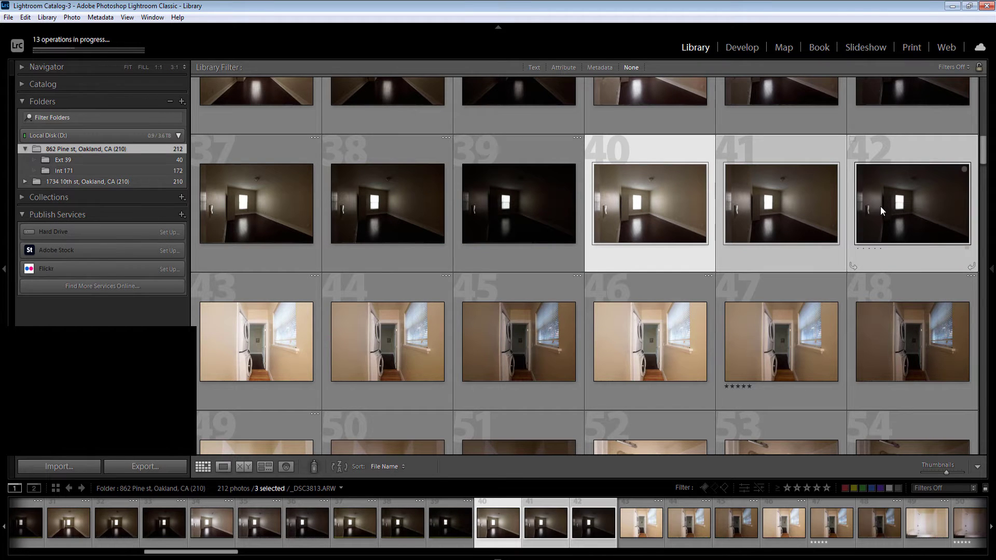
key("ctrl+shift+h")
Step: Rate the brightest and darkest exposures of the empty room bracket, photos 31 and 33, five stars each
scroll(355, 312, "up", 2)
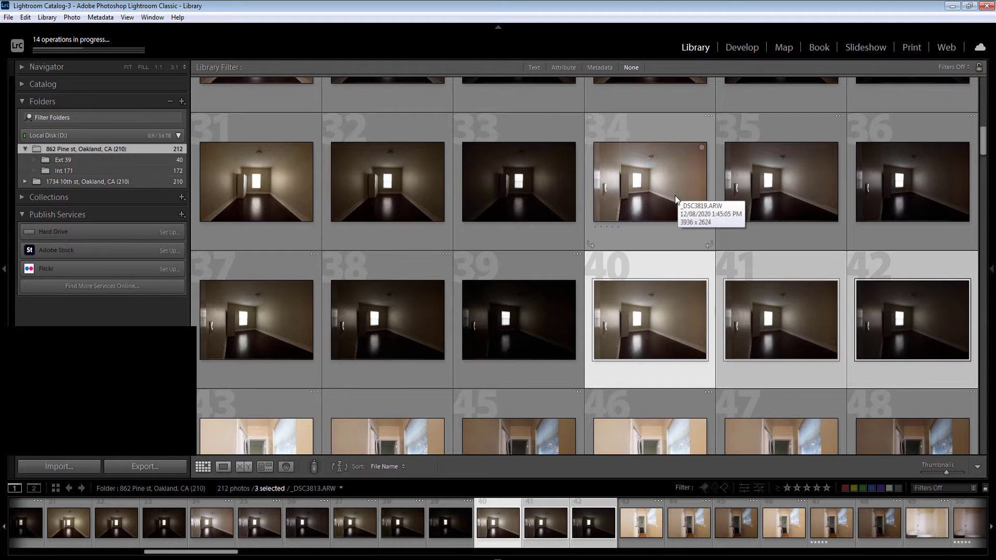
left_click(652, 231)
scroll(657, 232, "up", 2)
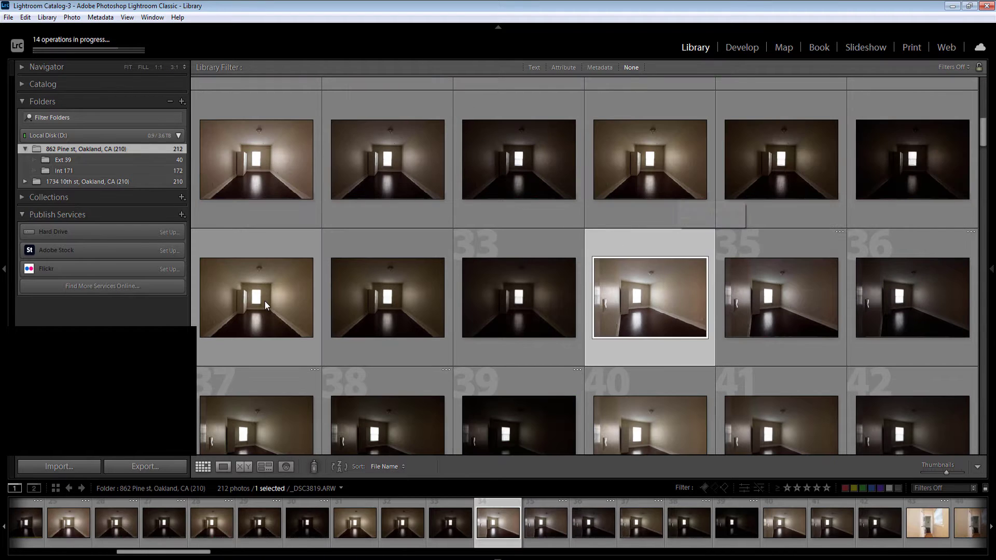
key("Left")
key("Left")
key("Left")
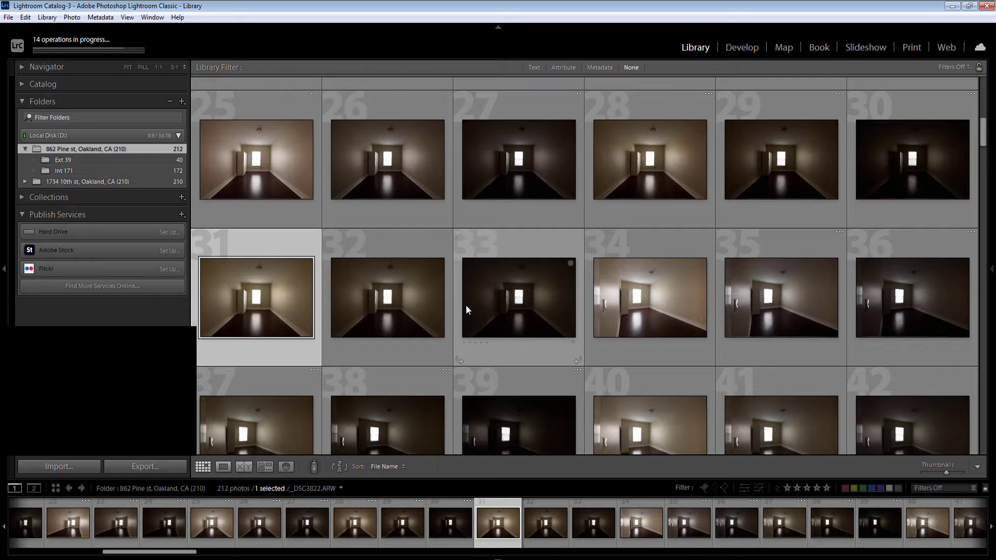
key("5")
left_click(524, 310)
key("5")
scroll(668, 292, "up", 1)
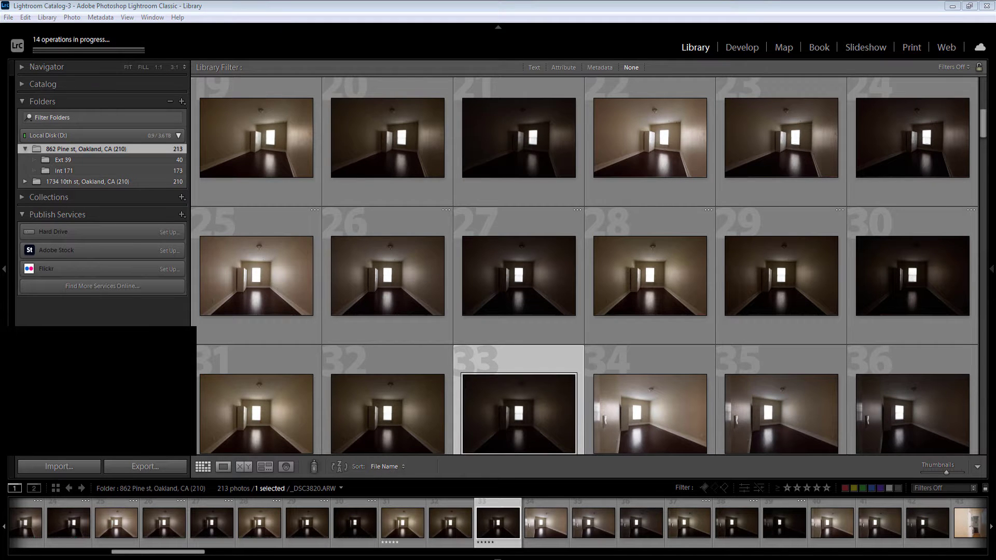
Step: Rate photos 22 and 24 of the room with the wardrobe five stars each, and check photo 24 at full view
left_click(254, 287)
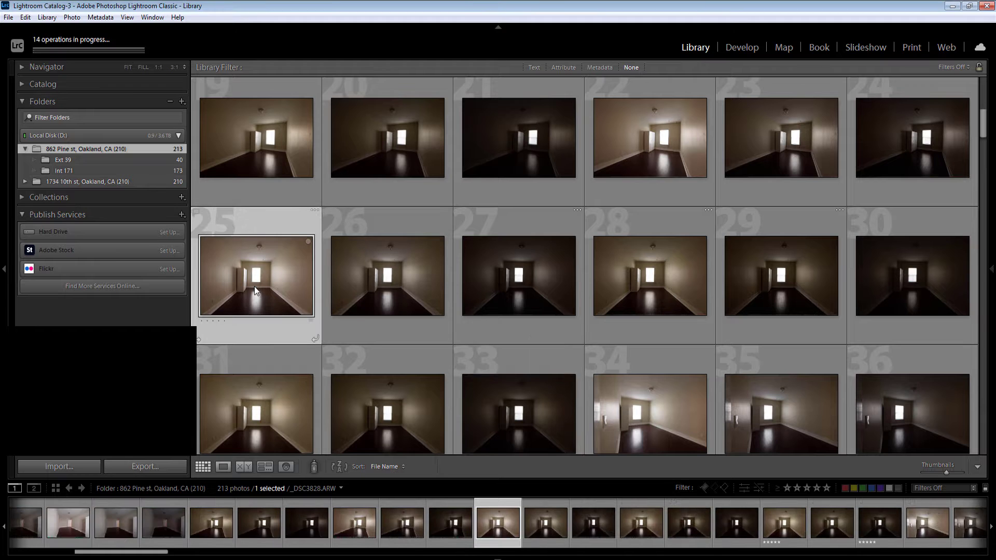
scroll(651, 309, "up", 1)
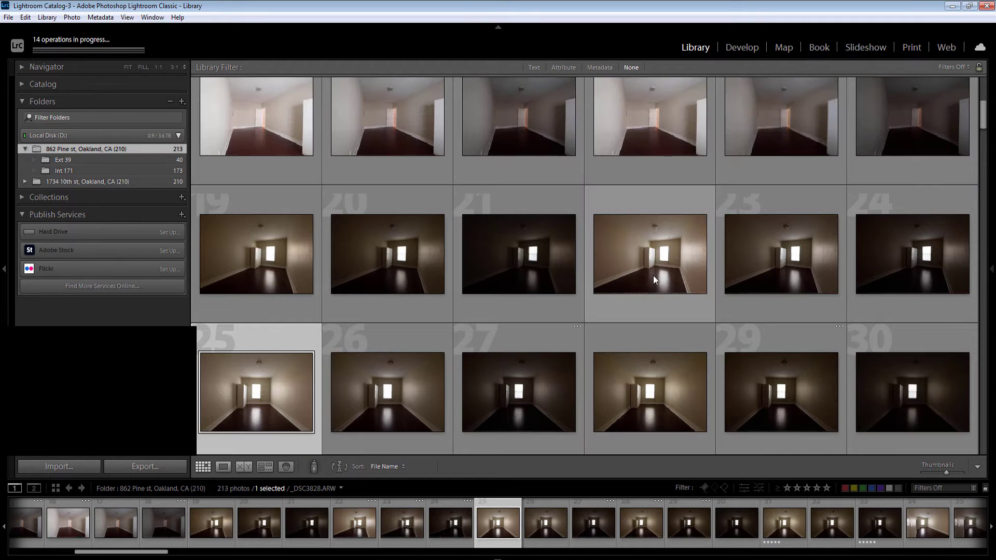
left_click(652, 276)
key("5")
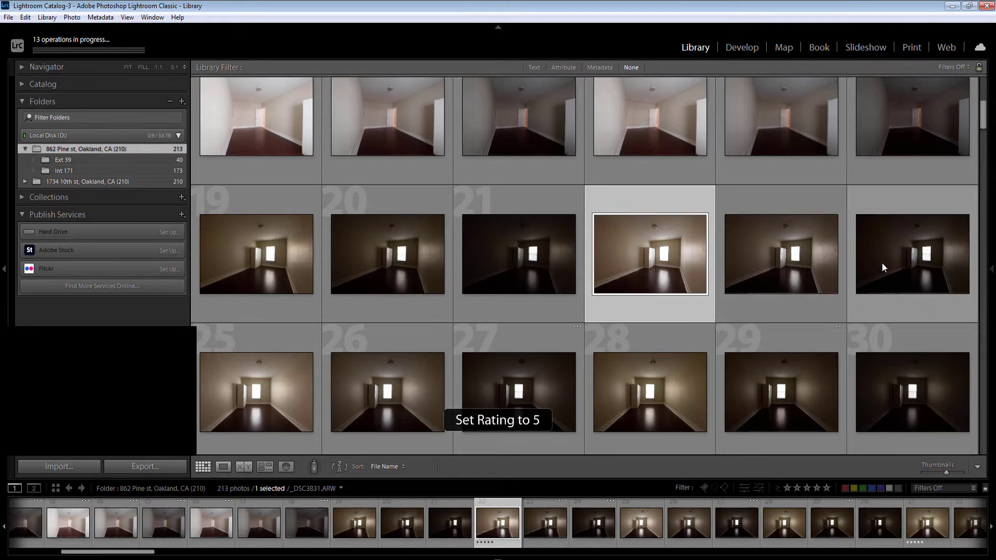
left_click(882, 263)
key("5")
double_click(882, 263)
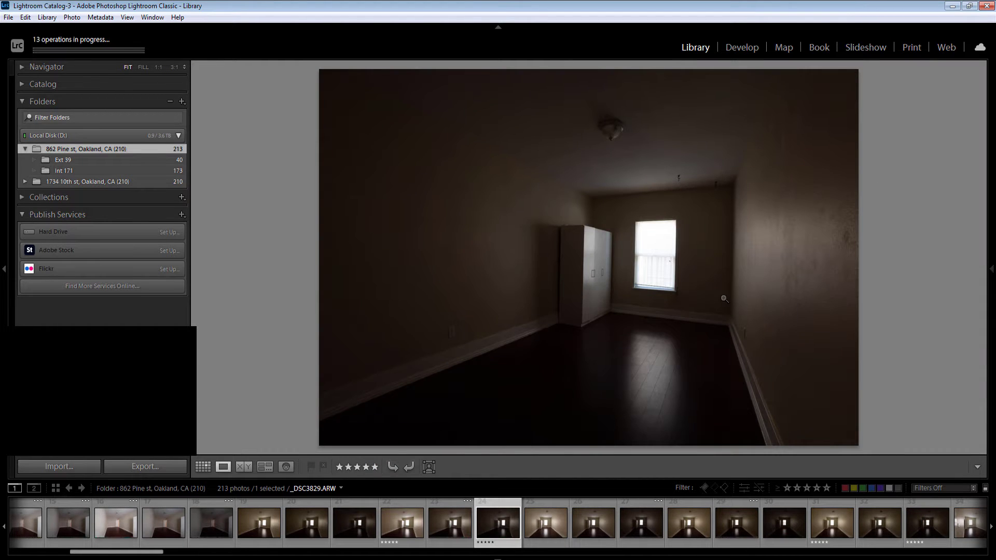
key("g")
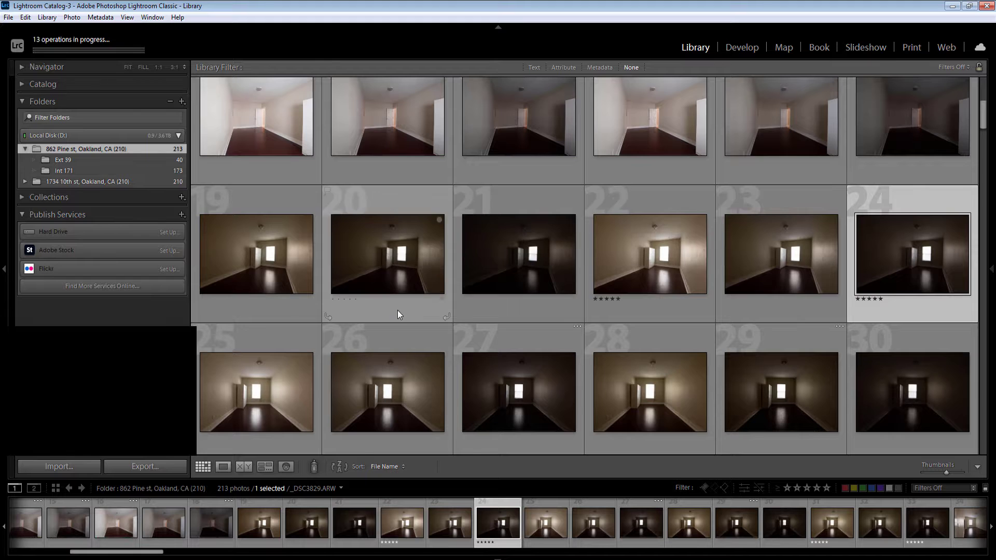
Step: Rate the middle exposures of two empty room brackets, photos 17 and 11, five stars each
scroll(571, 290, "up", 2)
left_click(767, 244)
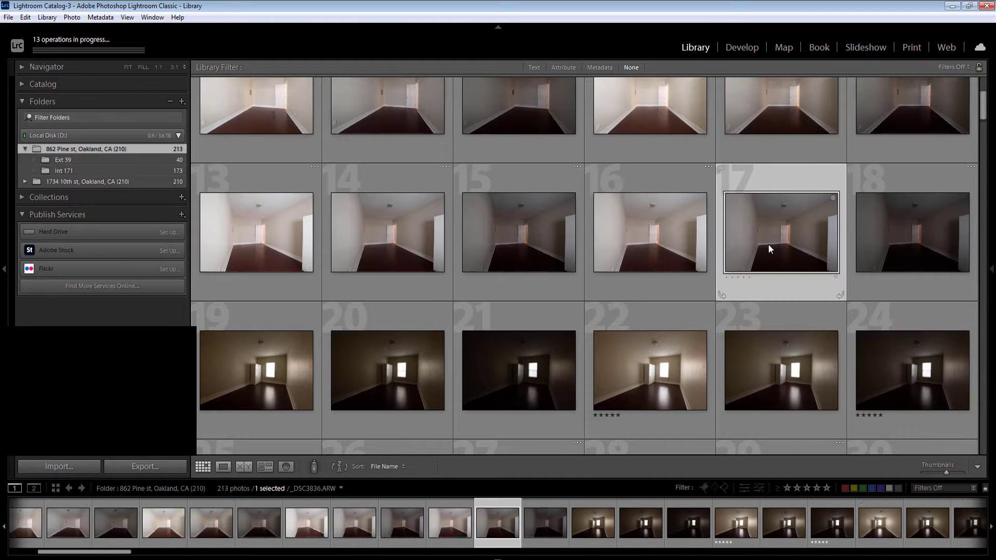
key("5")
scroll(748, 282, "up", 2)
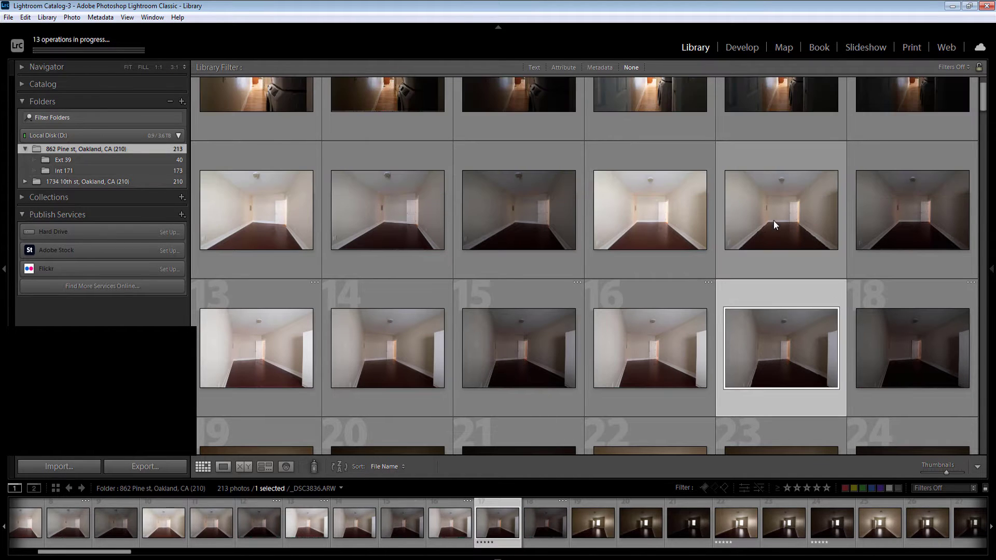
left_click(775, 218)
key("5")
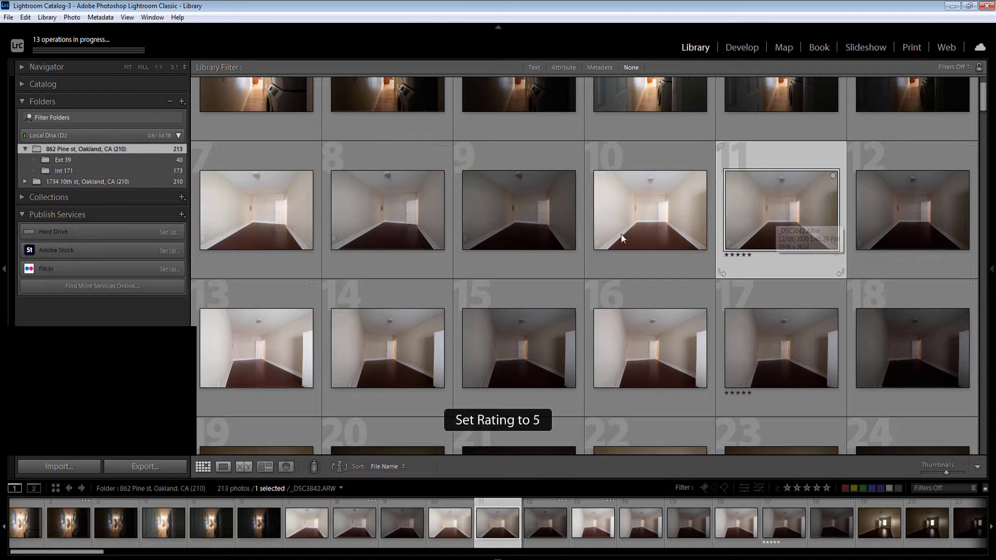
Step: Check photo 5 at full view, and merge the bracketed hallway photos 4 to 6 into an HDR image
scroll(649, 236, "up", 2)
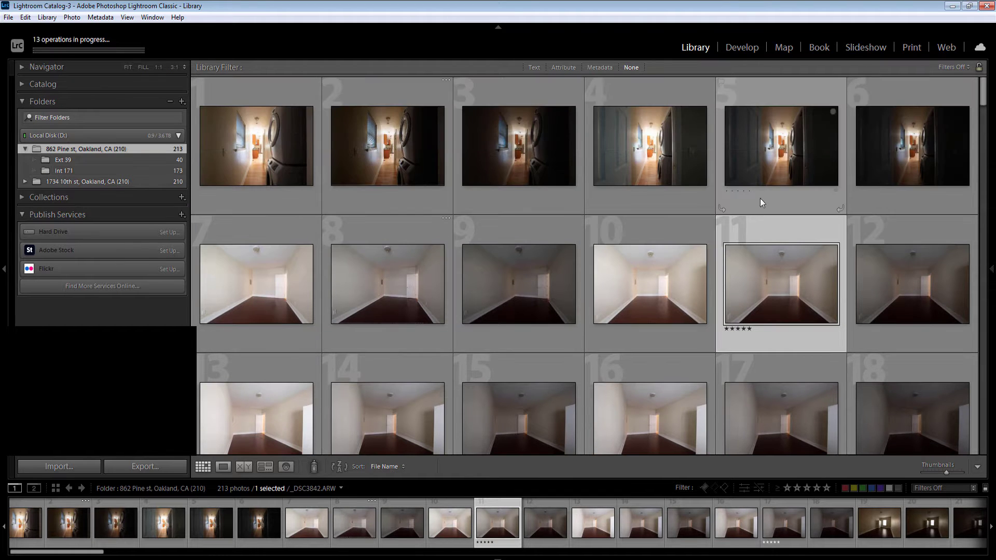
double_click(787, 155)
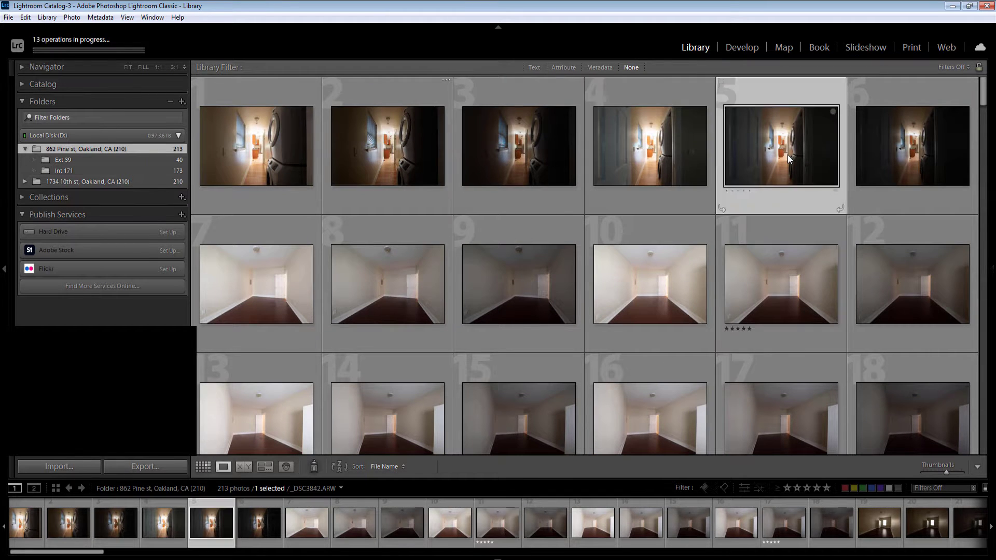
key("g")
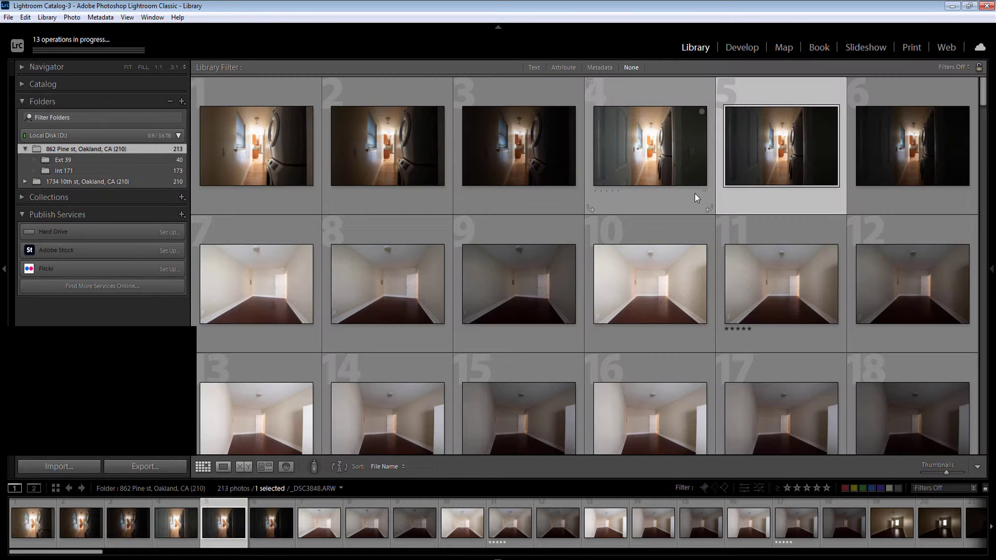
left_click(677, 157)
left_click(906, 155, "shift")
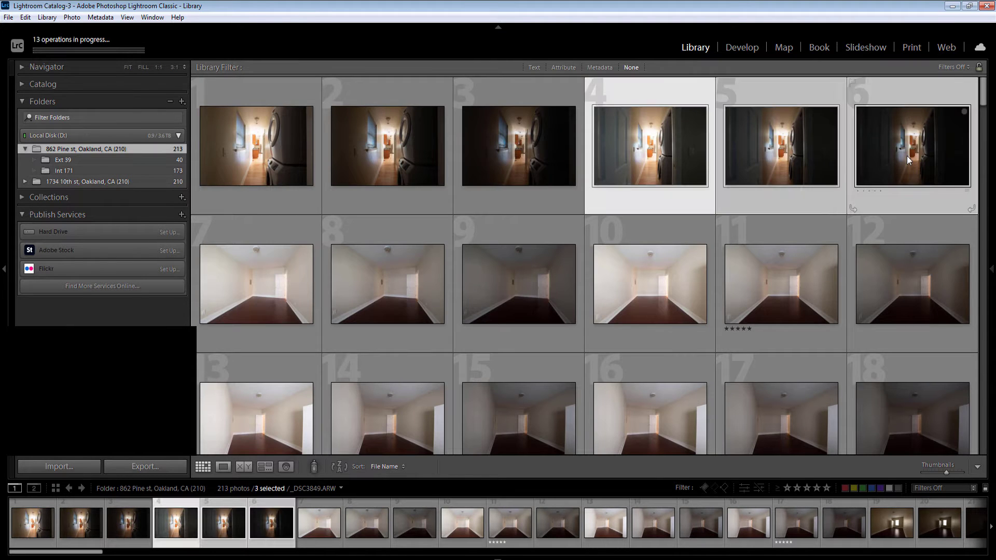
key("ctrl+shift+h")
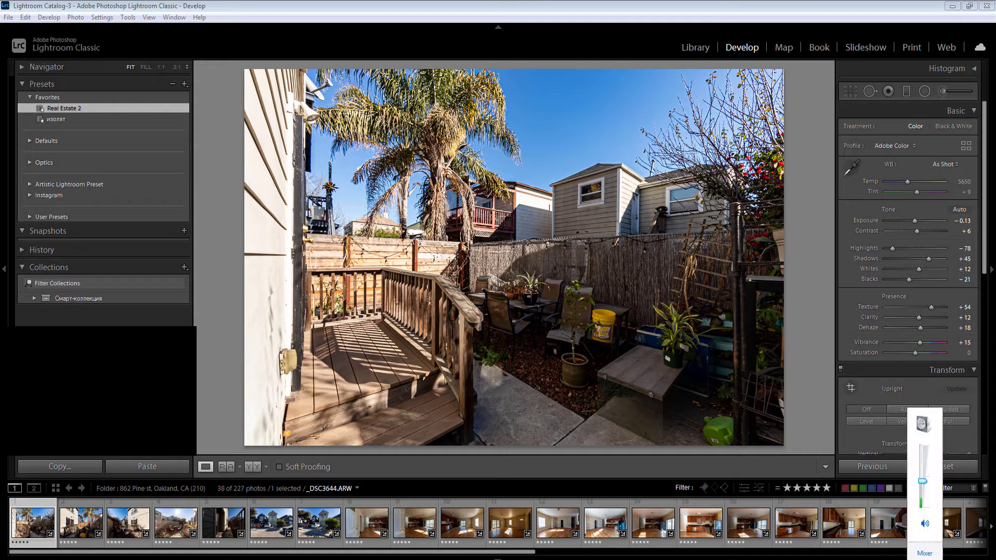
Step: Try the automatic Upright perspective correction on the backyard photo, and turn Upright back off
left_click(613, 8)
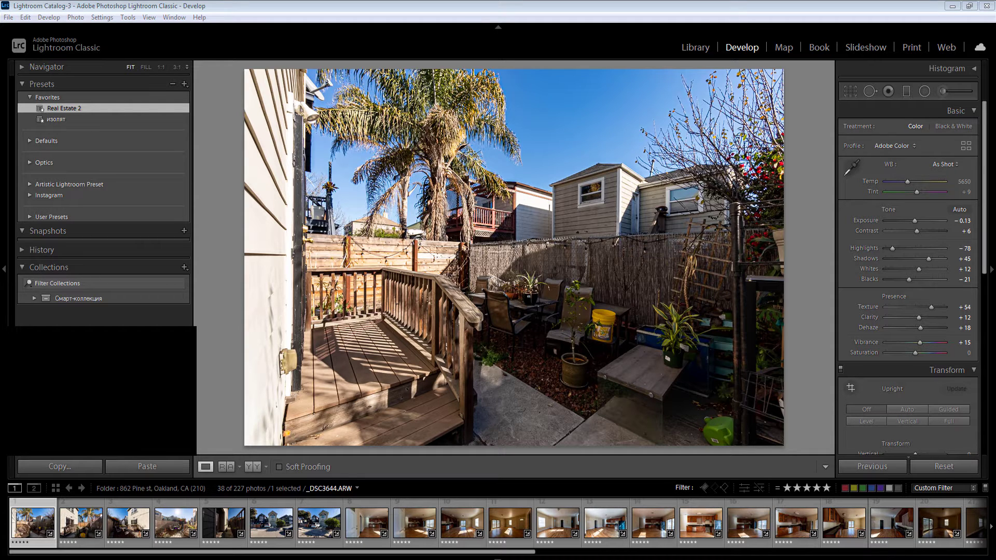
left_click(694, 5)
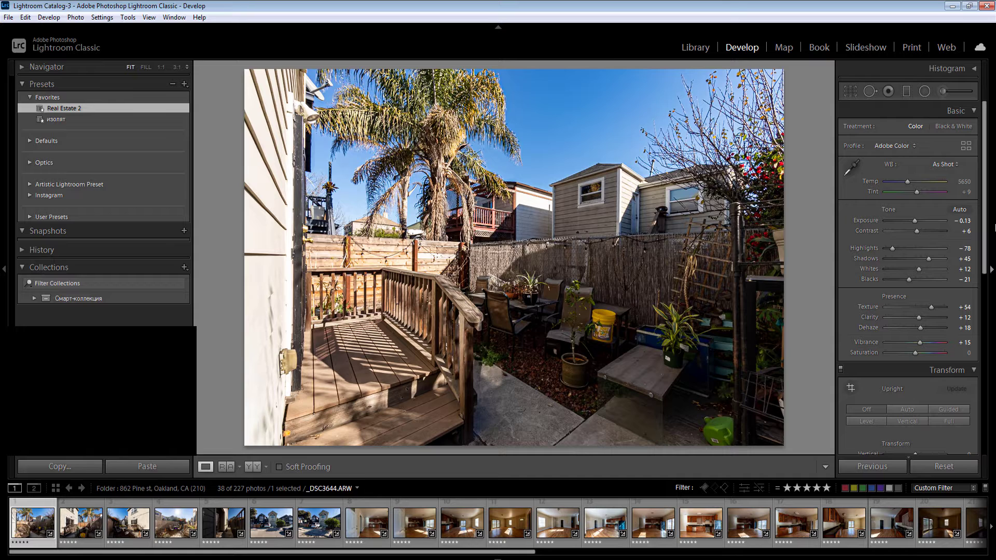
left_click(907, 409)
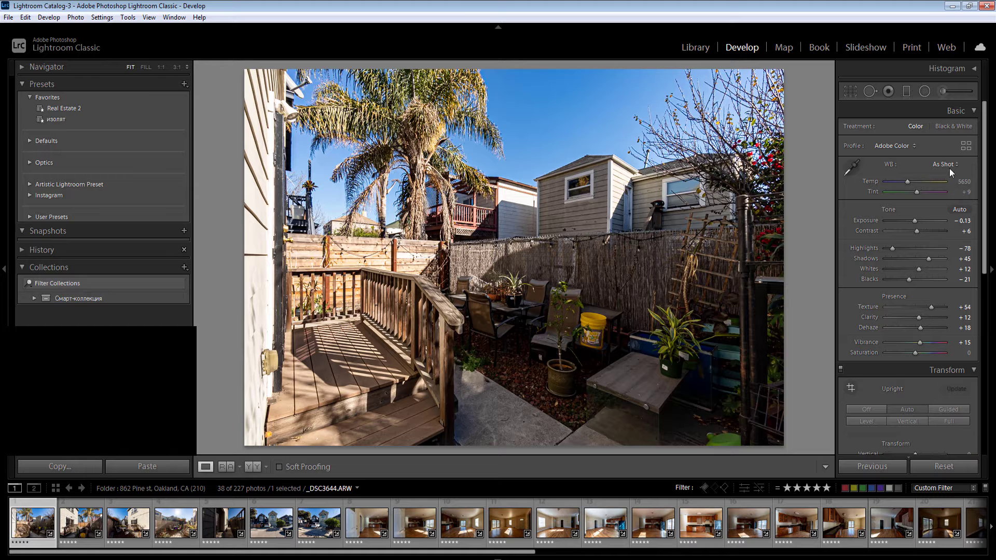
left_click(869, 412)
Step: Draw a large inverted radial filter centred on the shaded backyard table and set its exposure to 0.60
key("shift+m")
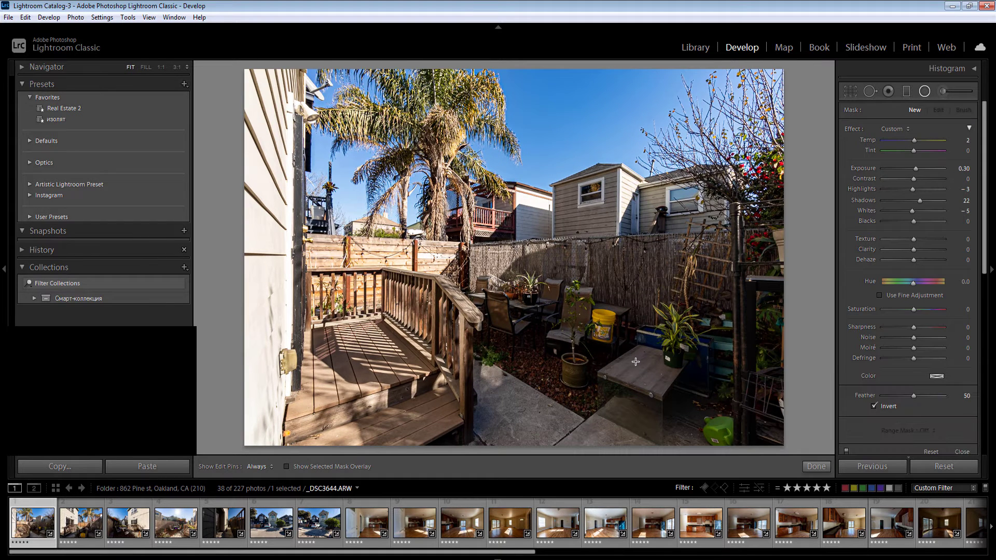
left_click_drag(637, 365, 908, 542)
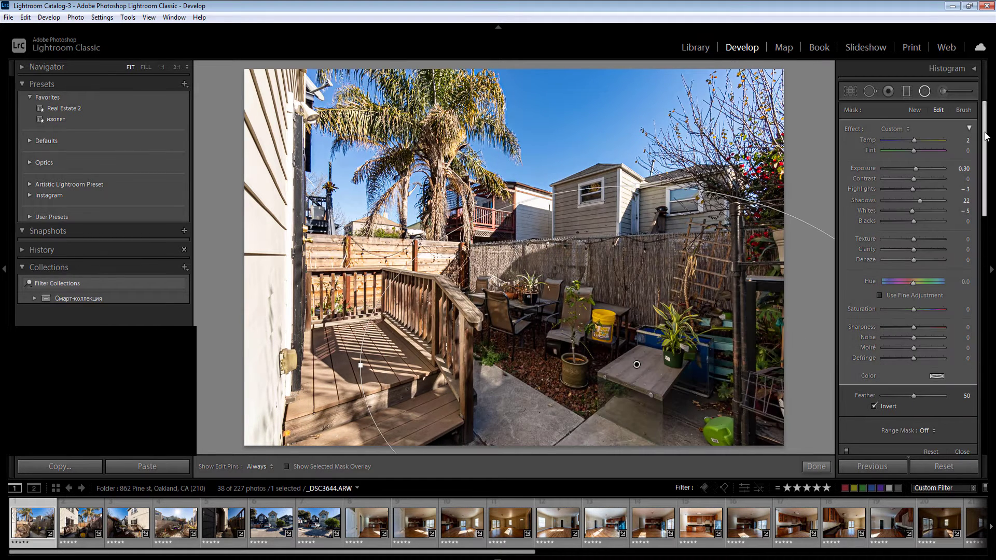
left_click(961, 169)
type("0.6")
key("Return")
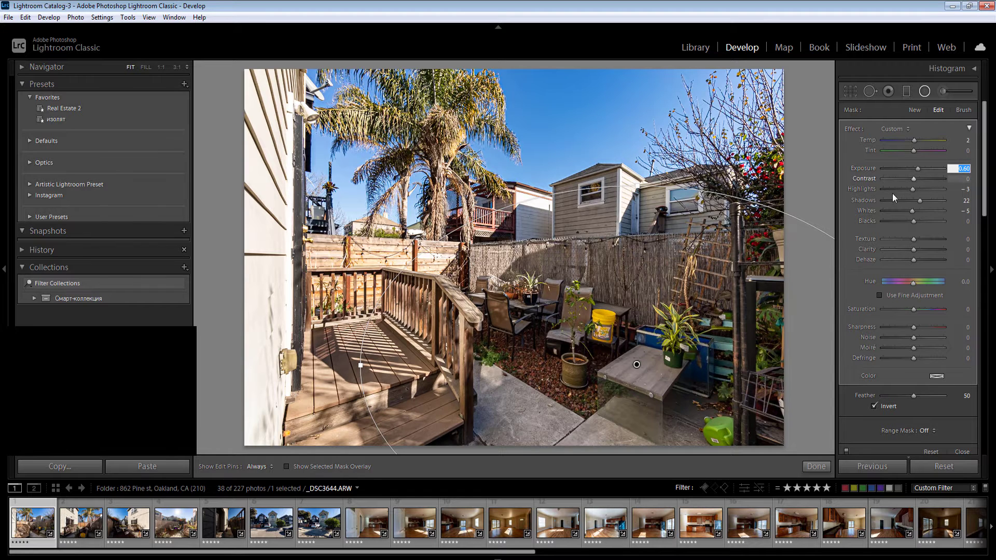
Step: Add a large radial filter centred on the sunlit house wall in the backyard photo and set its exposure to -0.50
mouse_move(264, 285)
left_mouse_down()
mouse_move(293, 359)
mouse_move(396, 531)
left_mouse_up()
left_click(961, 169)
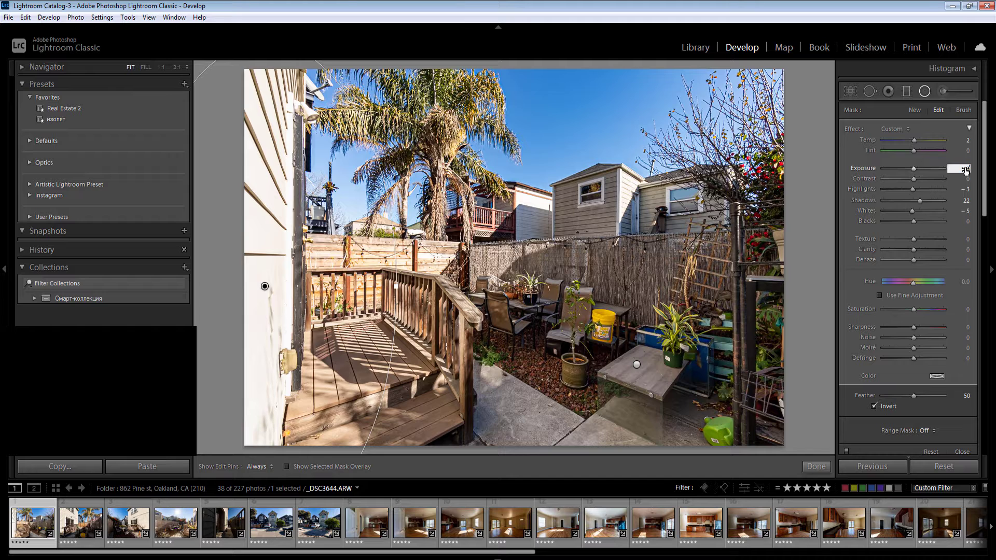
type("-0.5")
key("Return")
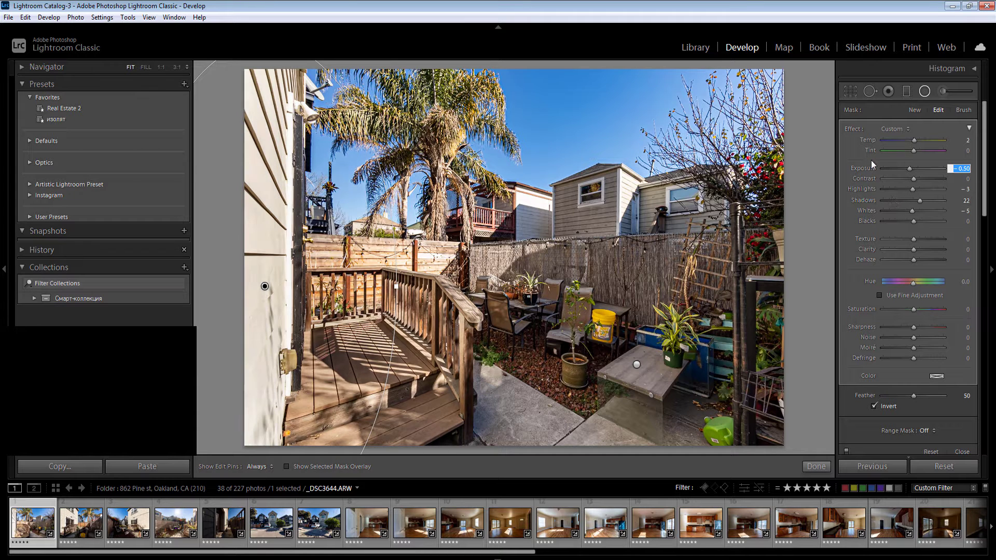
key("Return")
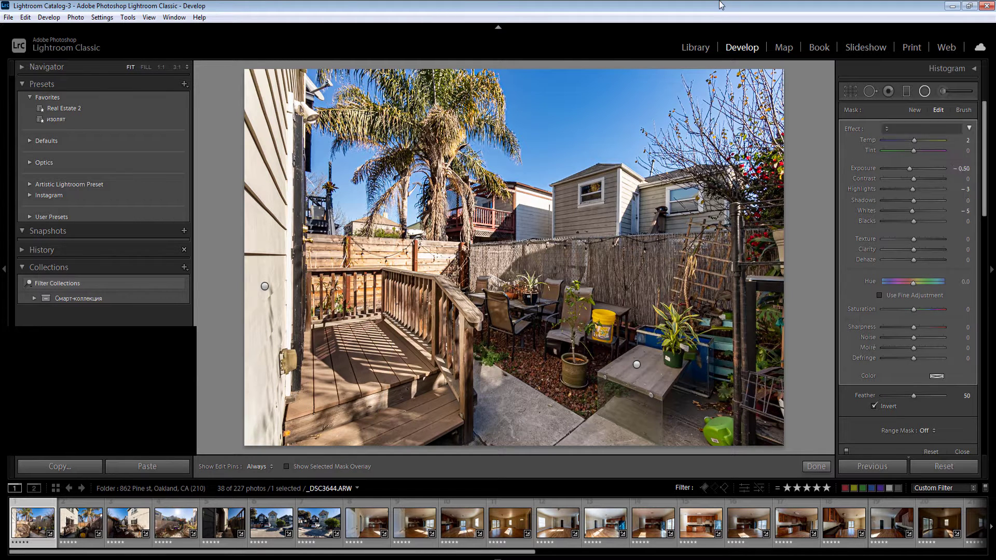
Step: In the second photo, add a large radial filter over the shaded patio beside the reed fence with exposure 0.60
key("Right")
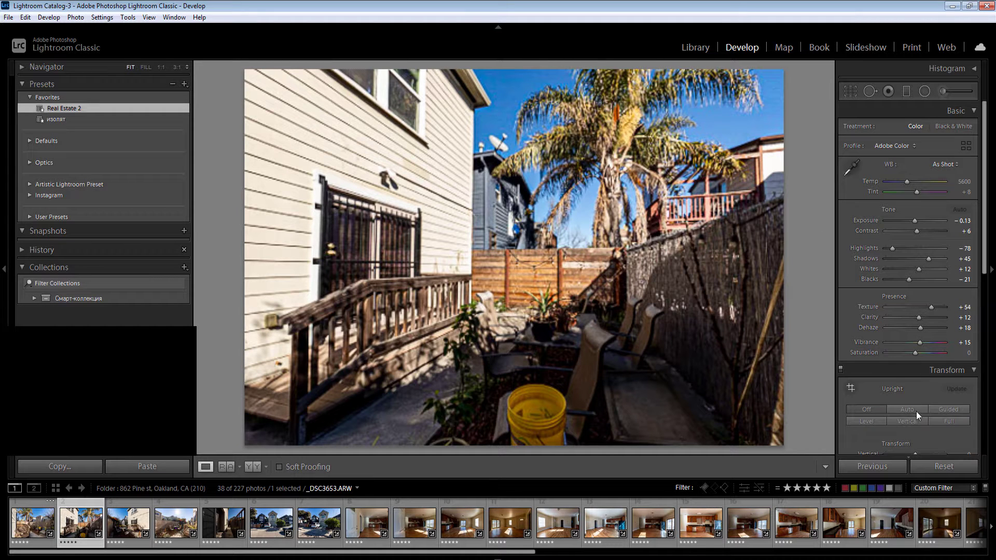
key("shift+m")
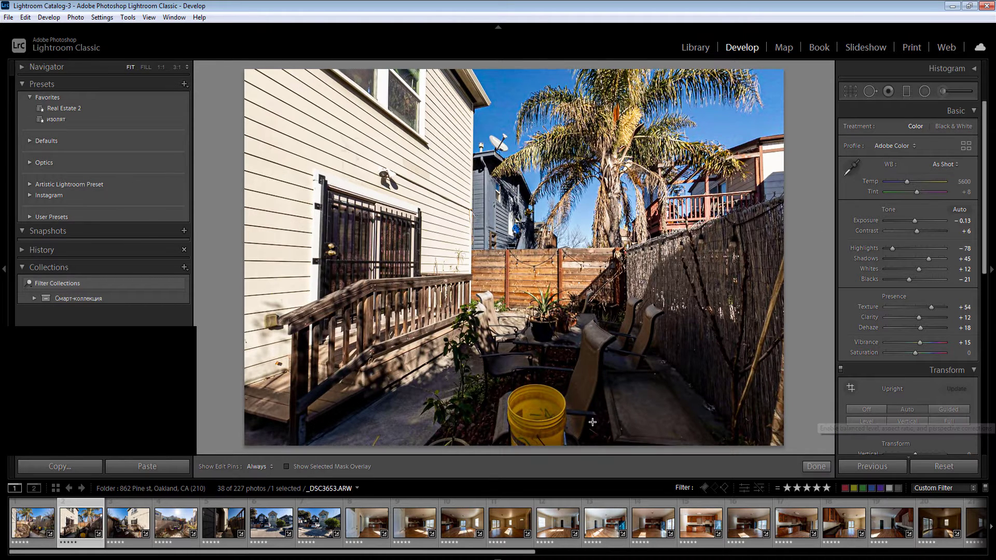
left_click_drag(674, 401, 914, 254)
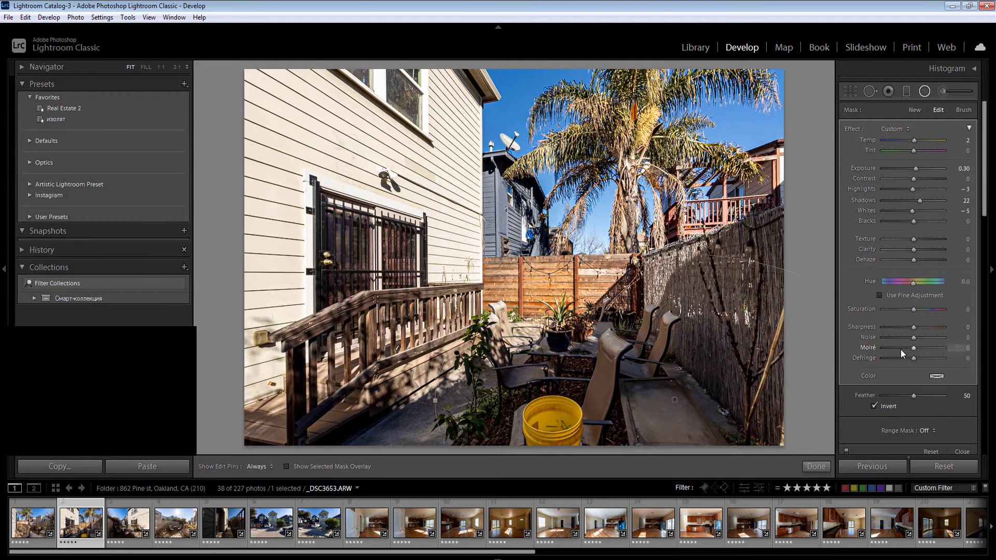
left_click(964, 169)
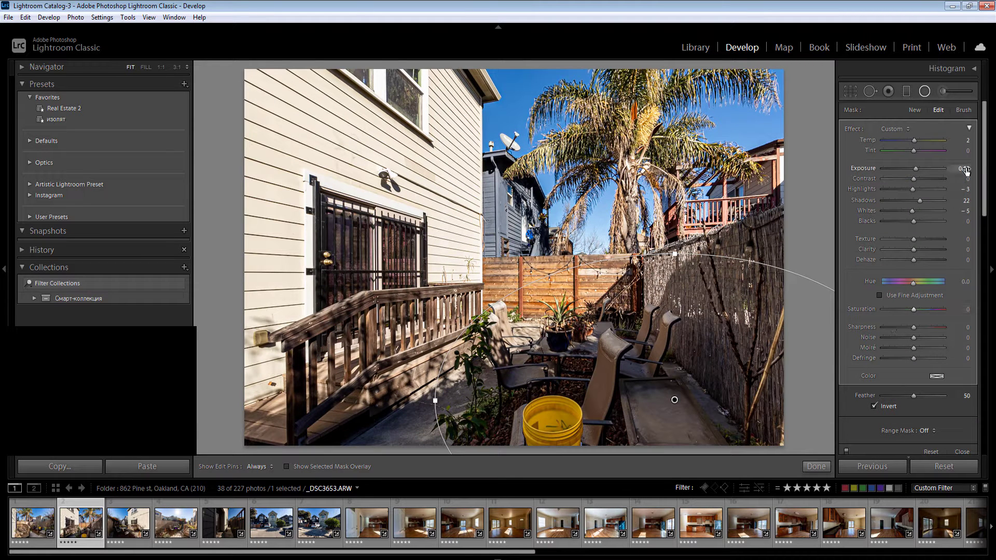
key("Return")
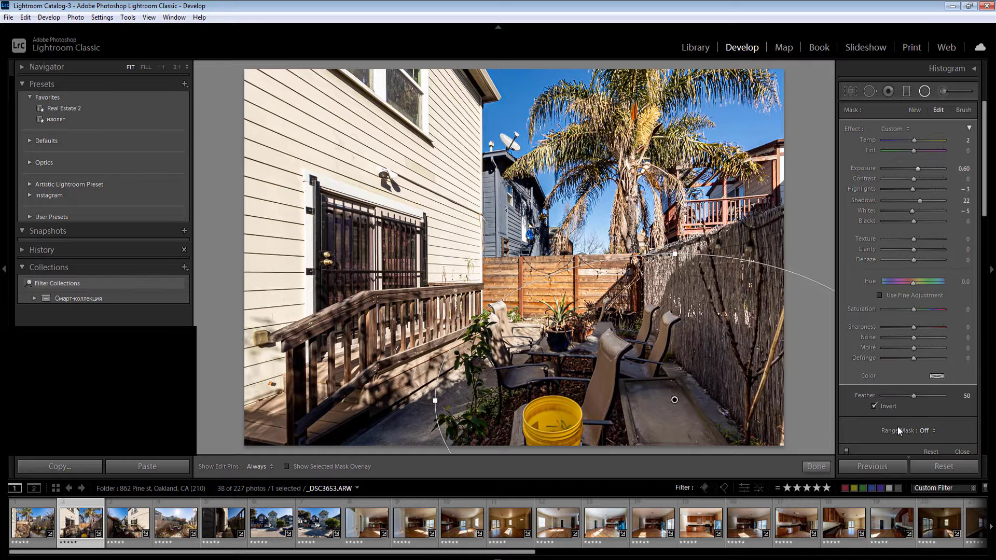
key("Return")
left_click(894, 420)
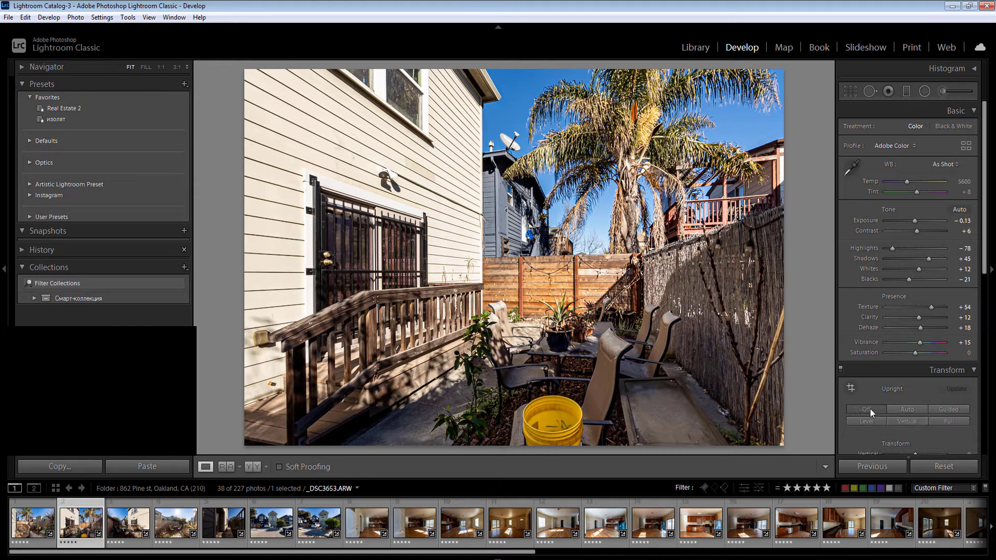
Step: In the third photo, add a large radial filter over the shaded seating area, raise its exposure and shift it slightly lower
key("Right")
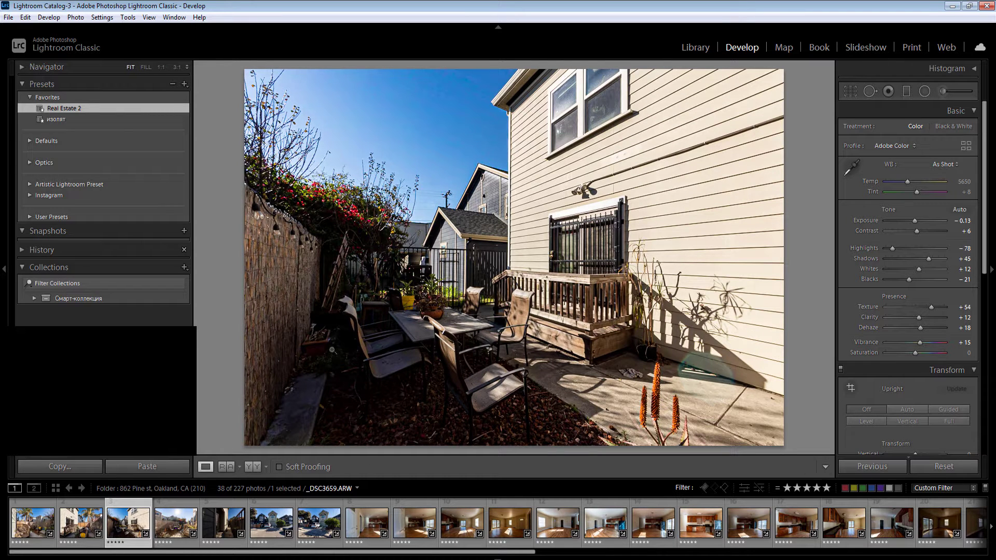
key("shift+m")
left_click_drag(450, 238, 569, 156)
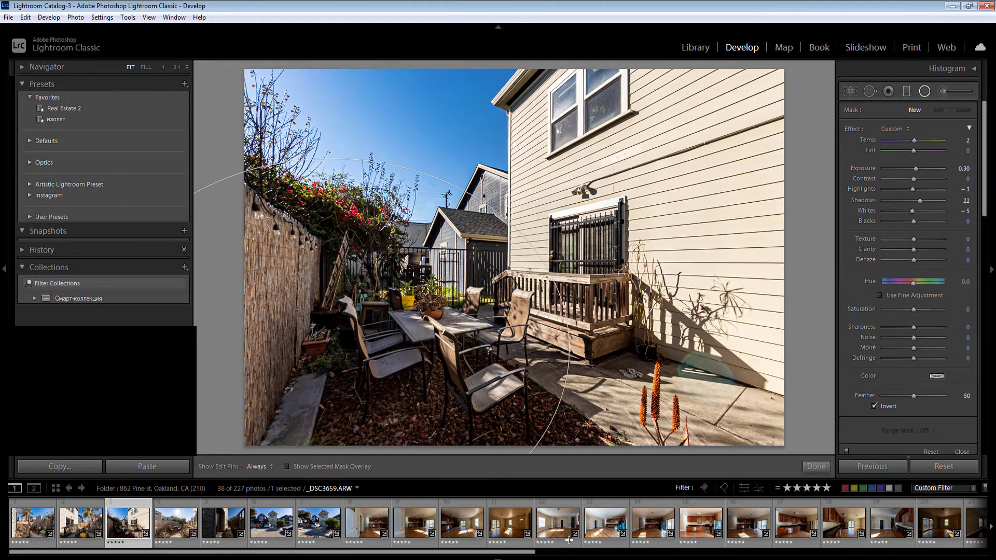
left_click(967, 168)
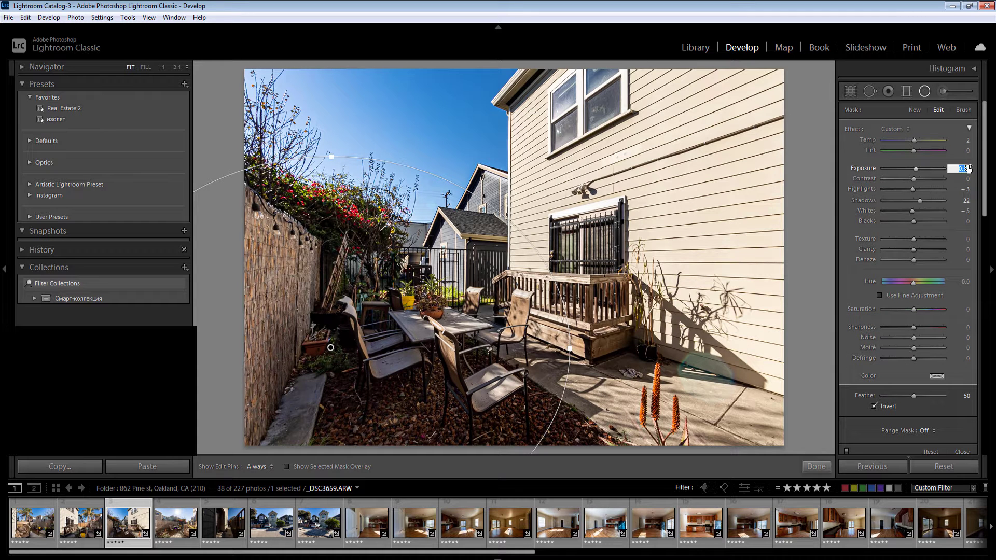
key("Up")
left_click_drag(395, 303, 401, 352)
key("Return")
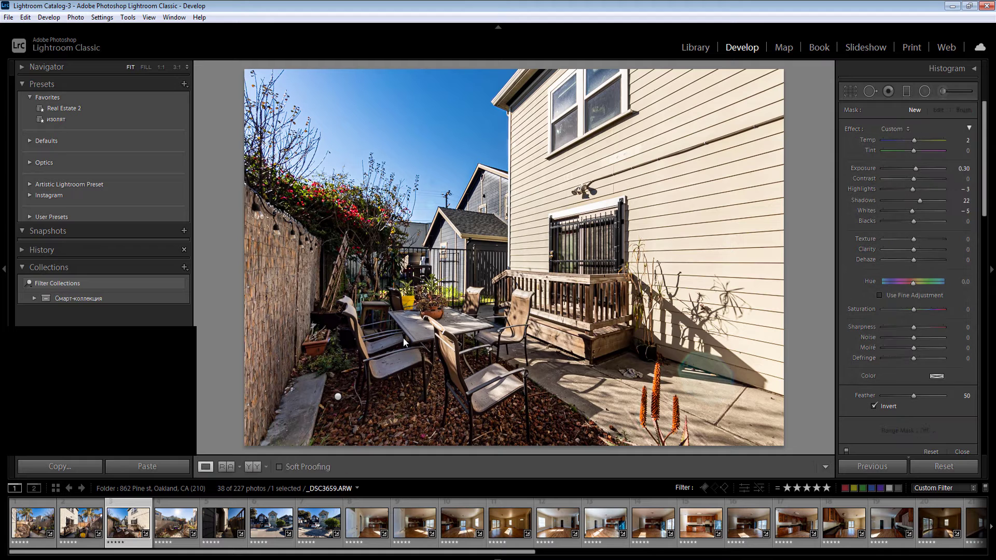
Step: In the fourth photo, with the sun above the fence, lower the overall exposure to -0.33 and reduce the whites
key("Right")
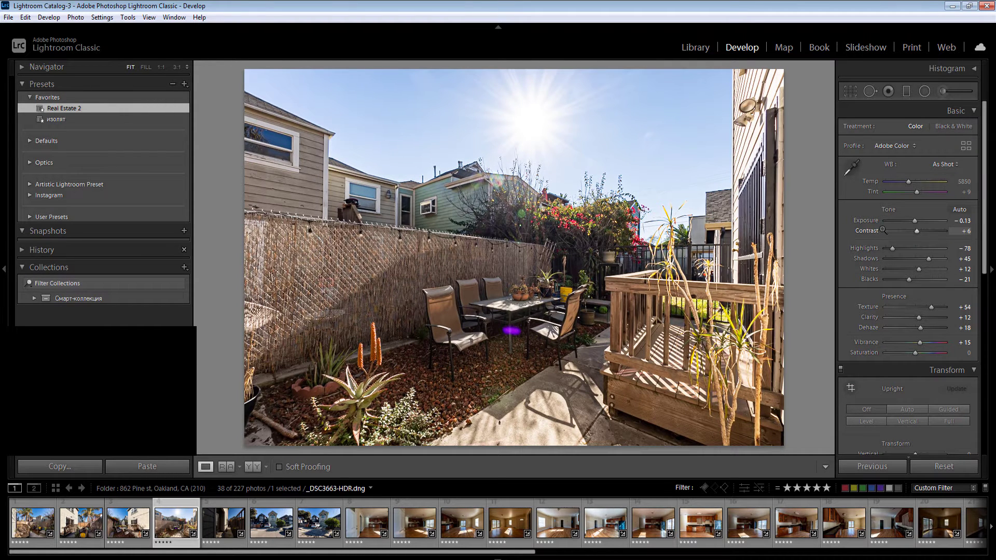
left_click_drag(962, 223, 955, 223)
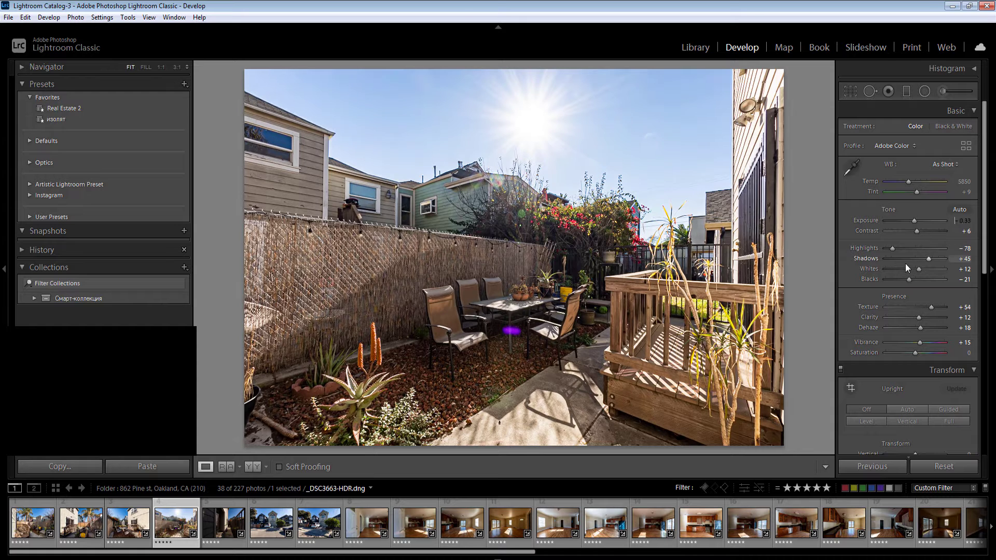
left_click_drag(918, 269, 911, 269)
key("shift+m")
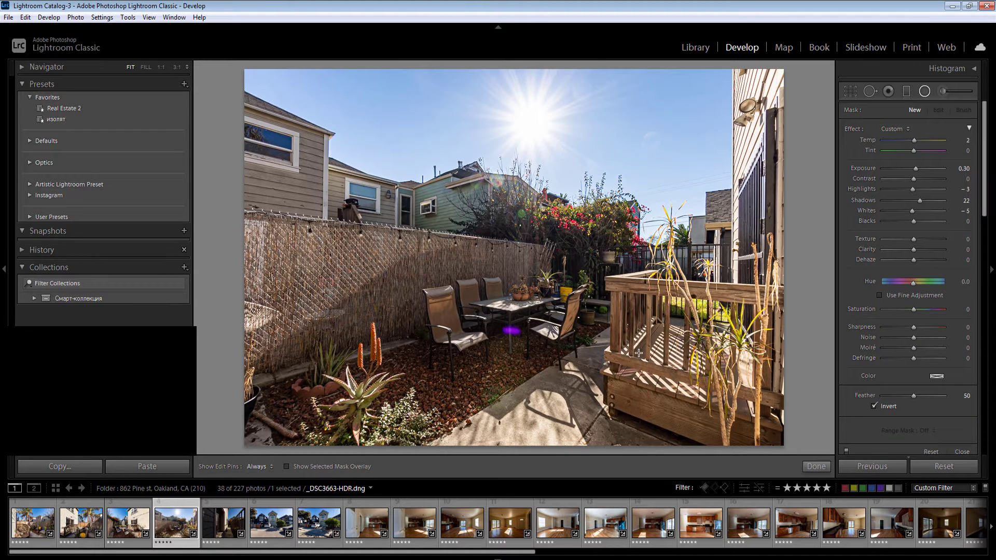
Step: In the fifth photo, the dark side entrance, set the whites to -32 and the overall exposure to +0.30
key("Right")
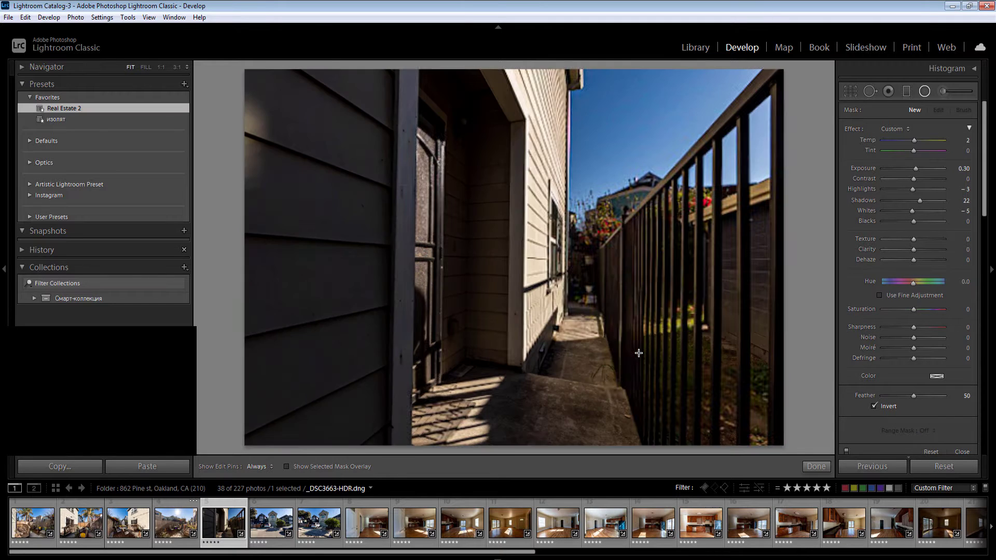
key("shift+m")
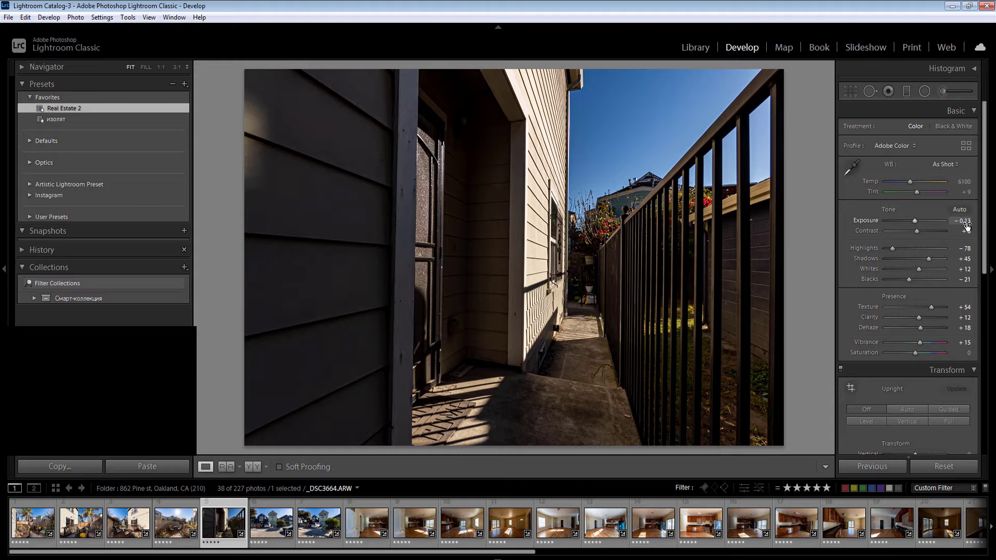
left_click(964, 222)
type("0")
left_click_drag(918, 270, 905, 270)
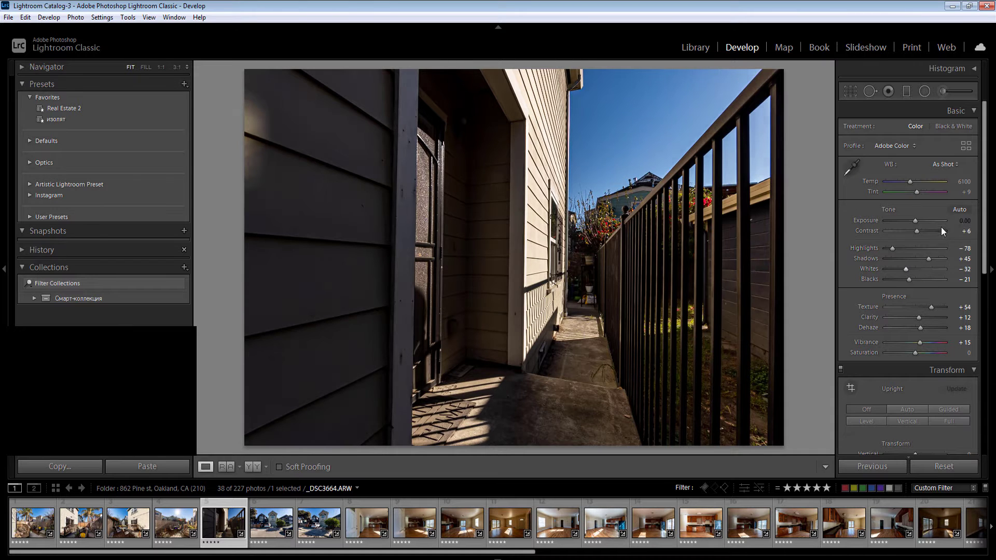
left_click(963, 220)
type("0.3")
key("Return")
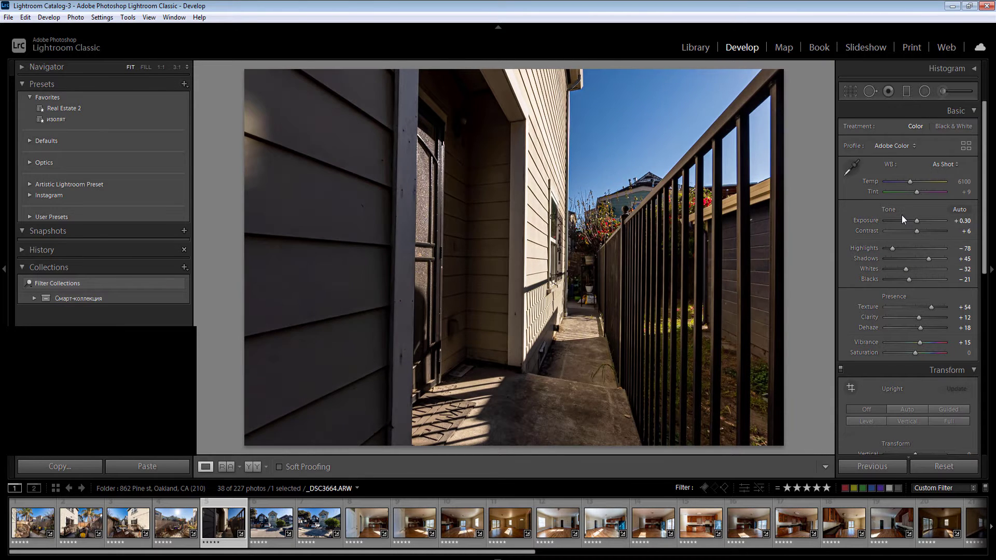
Step: Add a radial filter with exposure 0.30 over the metal fence and a larger one with exposure 0.60 over the shaded siding
key("shift+m")
left_click_drag(725, 321, 951, 497)
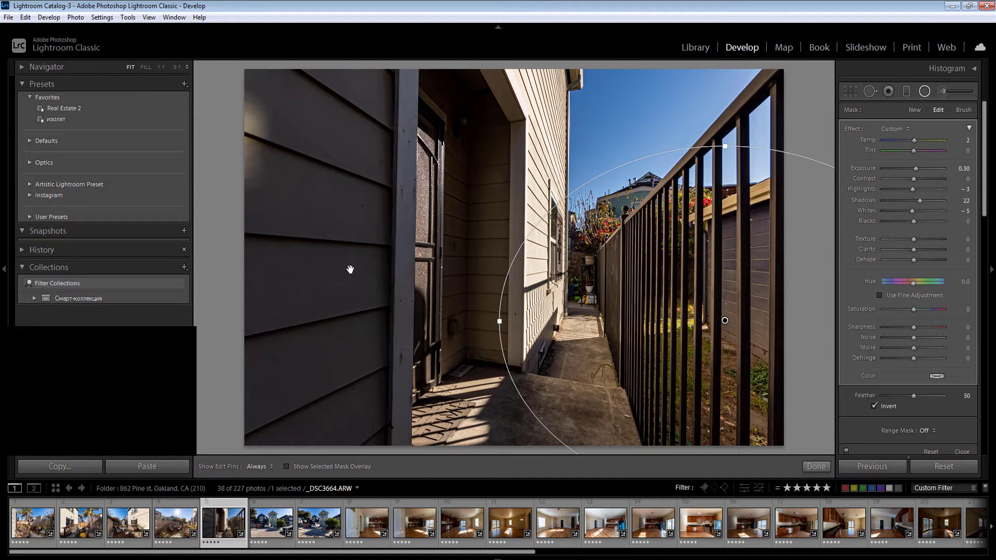
left_click_drag(331, 252, 535, 529)
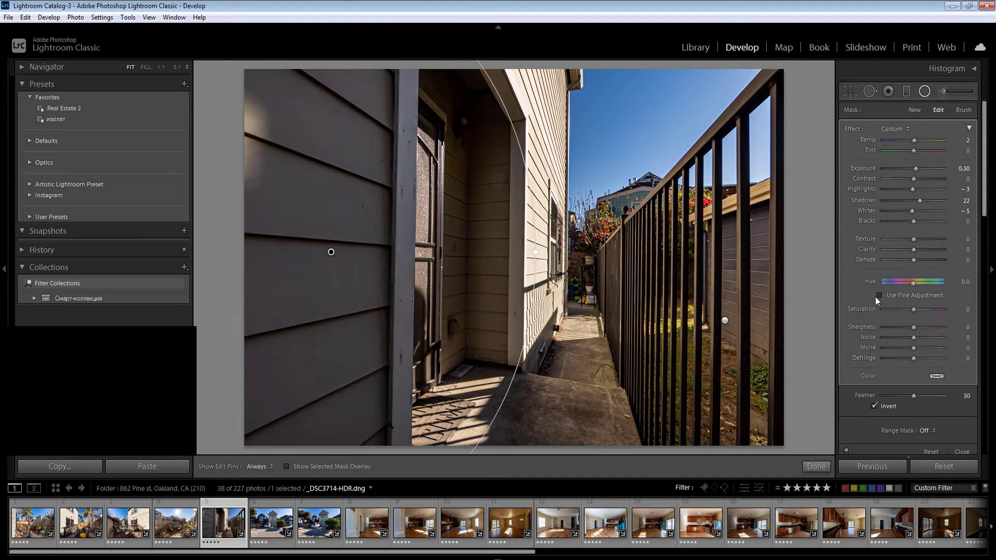
left_click_drag(962, 169, 966, 169)
key("Return")
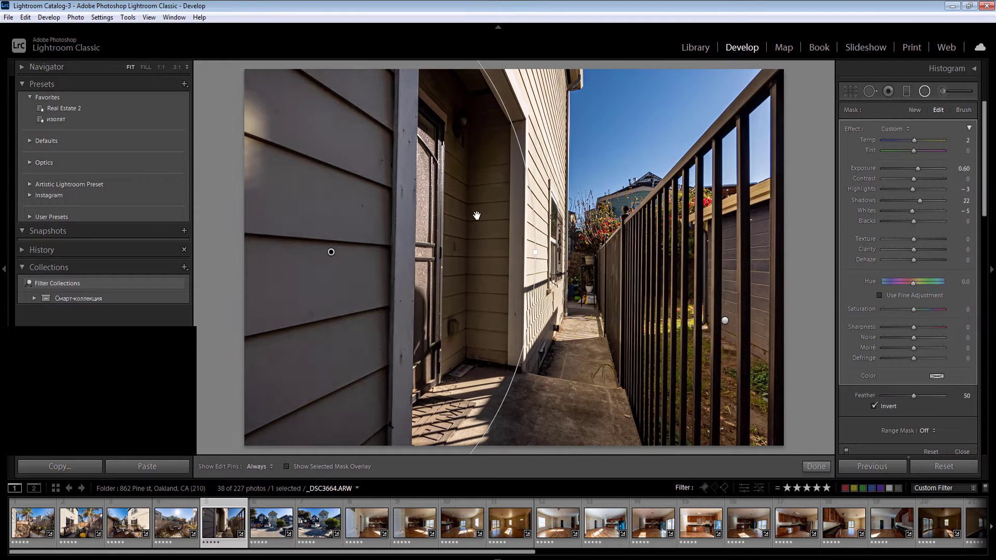
Step: Reposition the siding's radial filter slightly lower so it covers the dark wall and the doorway edge
left_click_drag(543, 351, 556, 383)
left_click_drag(552, 338, 554, 342)
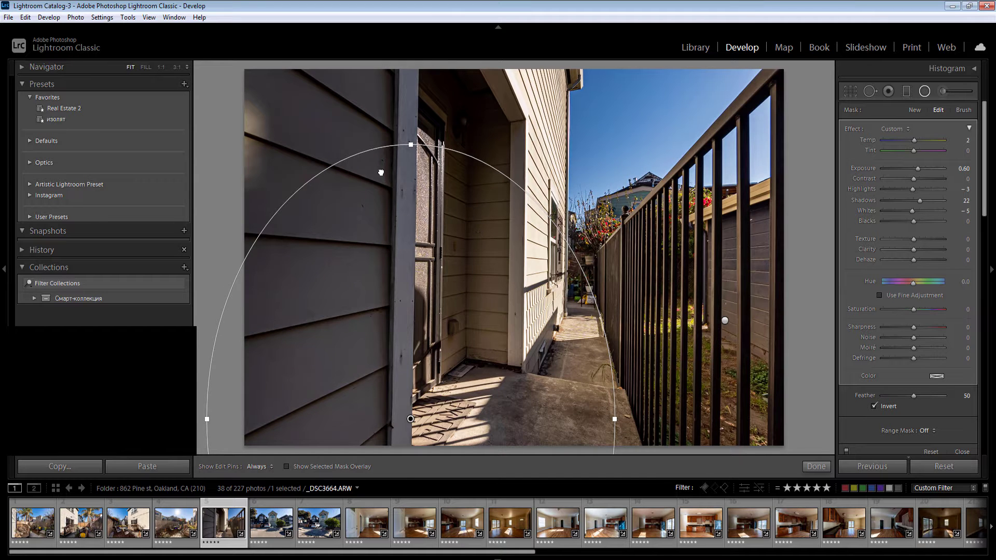
left_click_drag(474, 306, 380, 172)
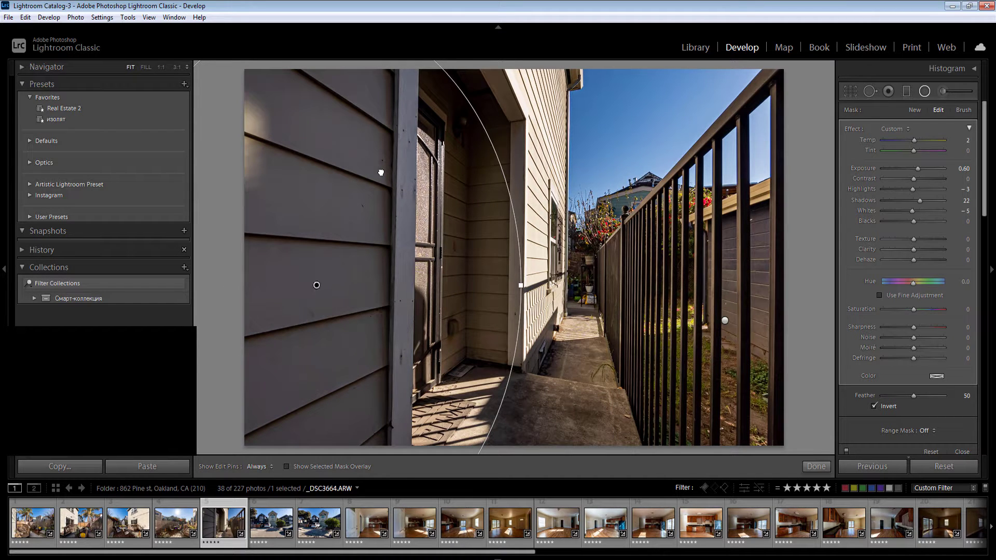
key("Return")
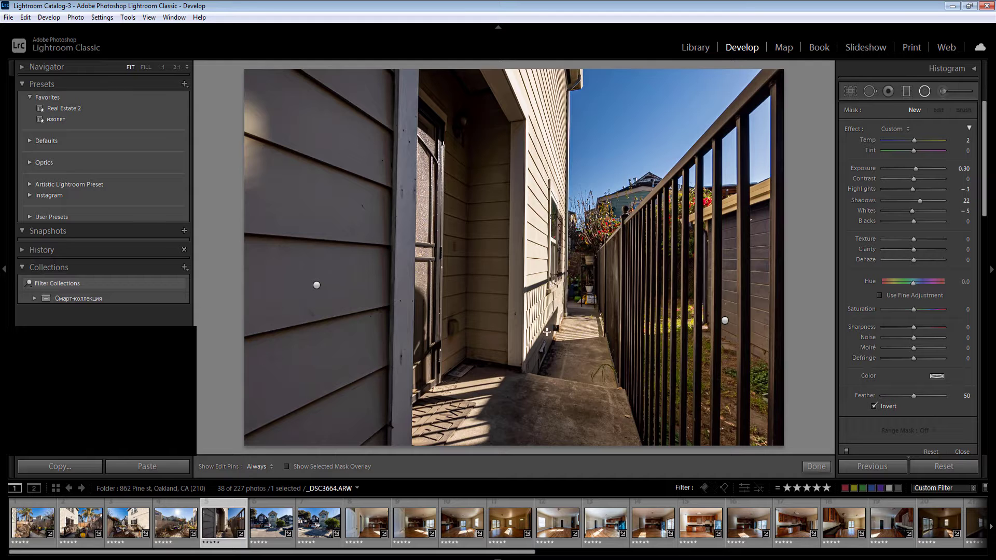
Step: Add a tall radial filter over the door alcove and a wide one over the concrete walkway, both with exposure 0.30
left_click_drag(474, 182, 563, 370)
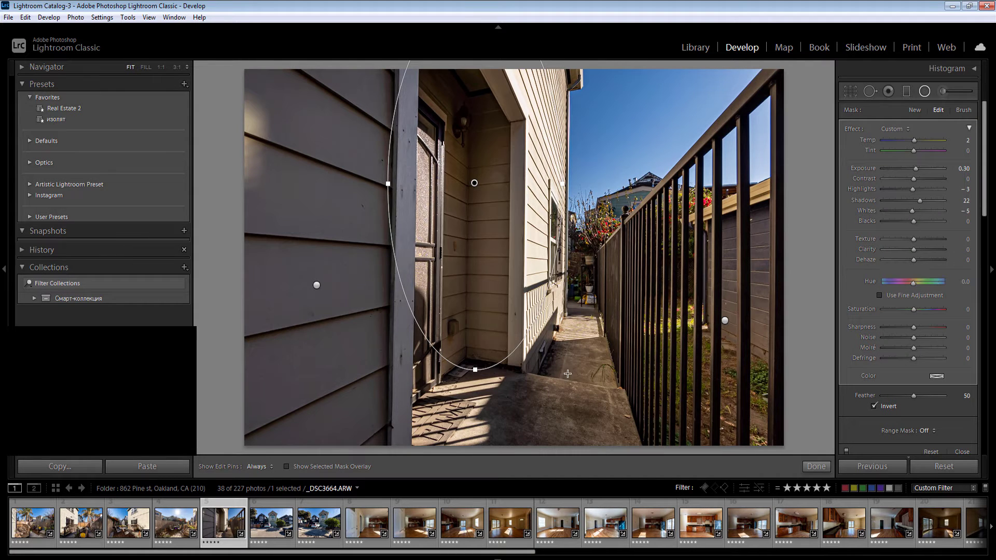
left_click_drag(567, 410, 736, 501)
left_click_drag(804, 490, 824, 528)
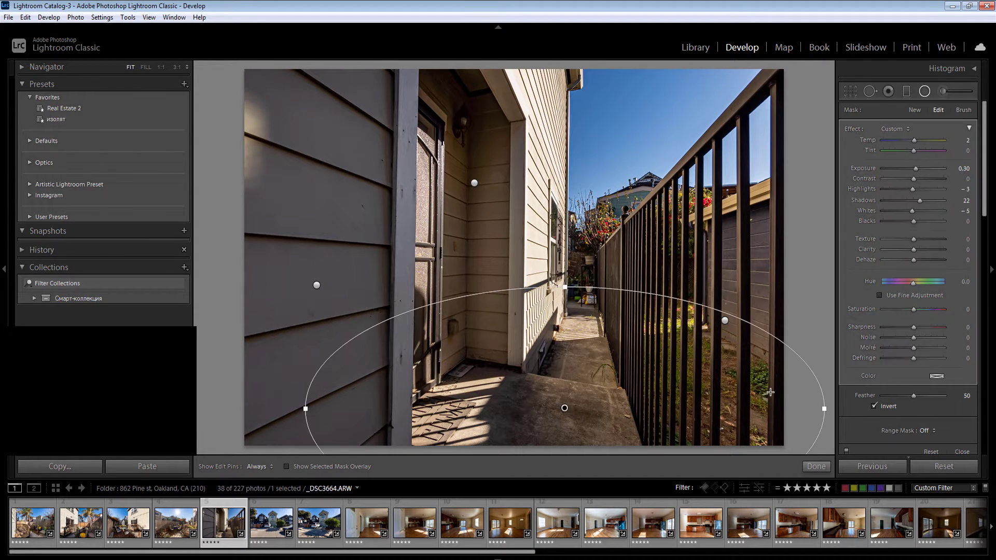
key("Return")
left_click(816, 467)
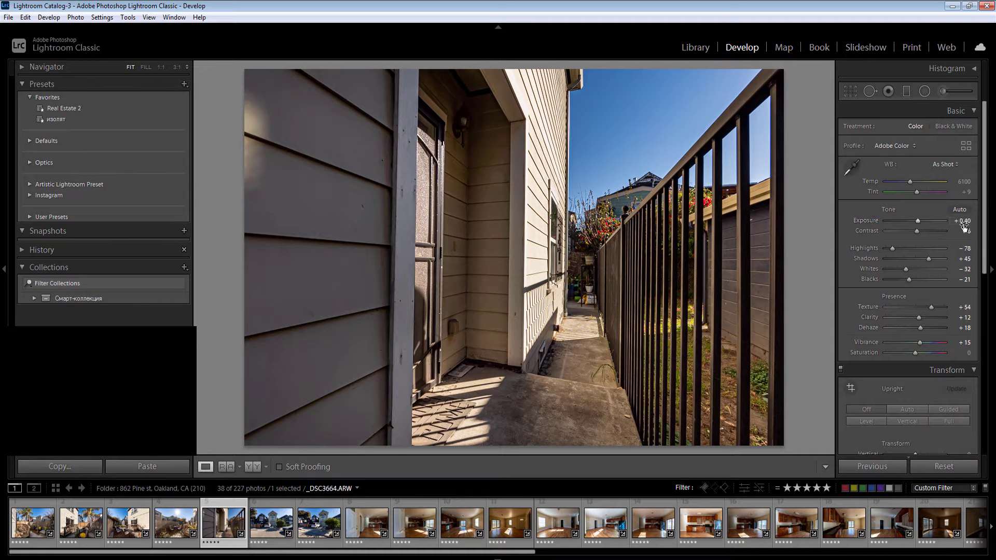
Step: In the sixth photo, the street front, set temperature 5750, whites -25 and exposure -0.23, and apply automatic Upright correction
key("Right")
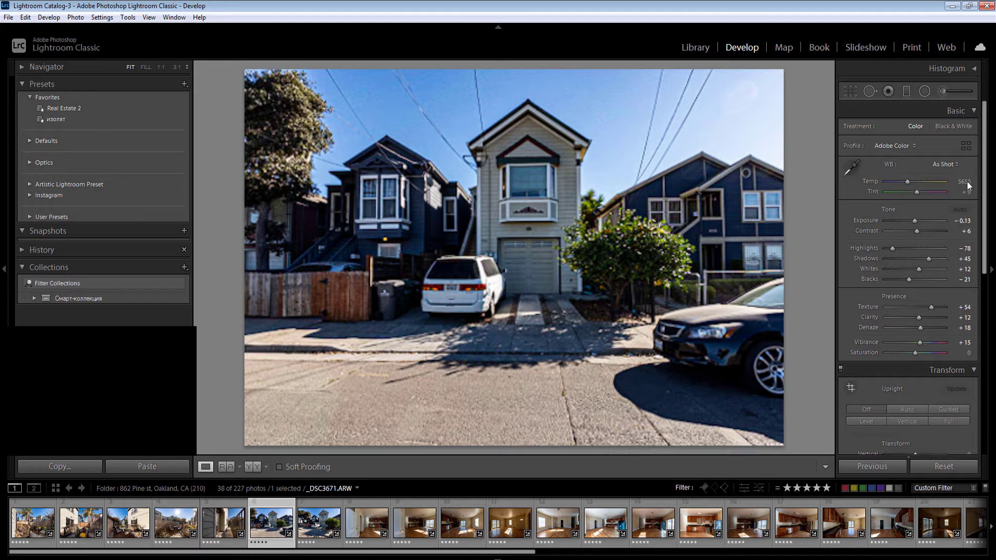
left_click(964, 182)
key("Up")
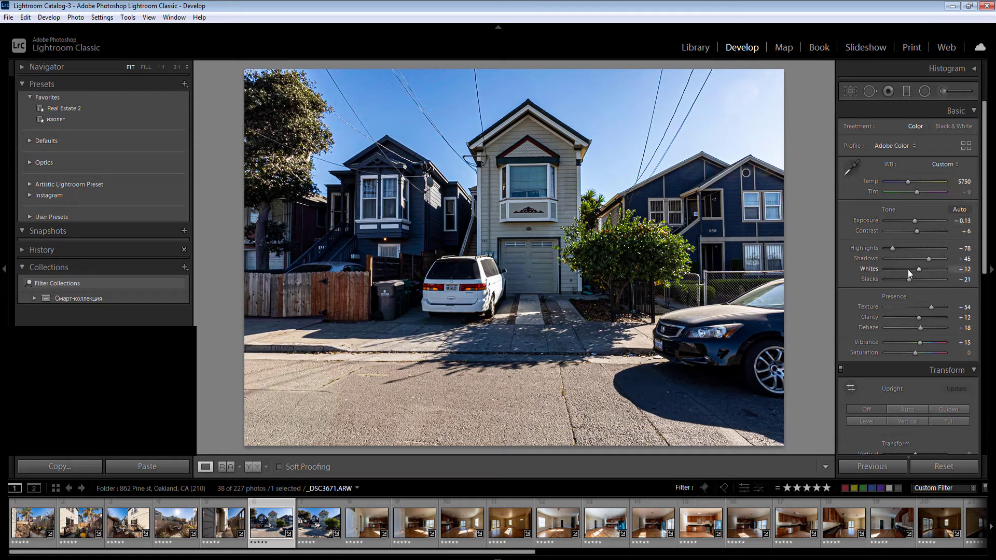
left_click(908, 269)
left_click_drag(962, 222, 956, 221)
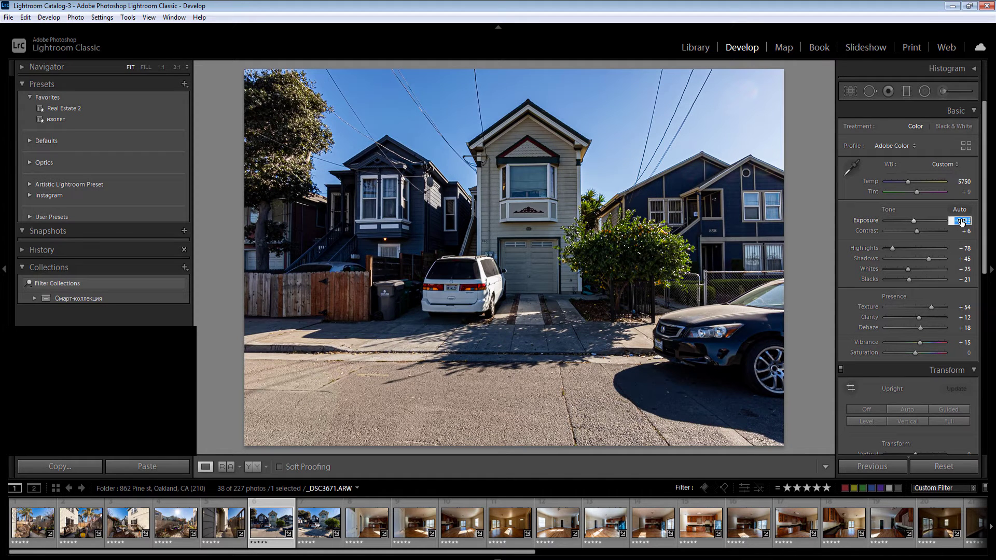
left_click(908, 410)
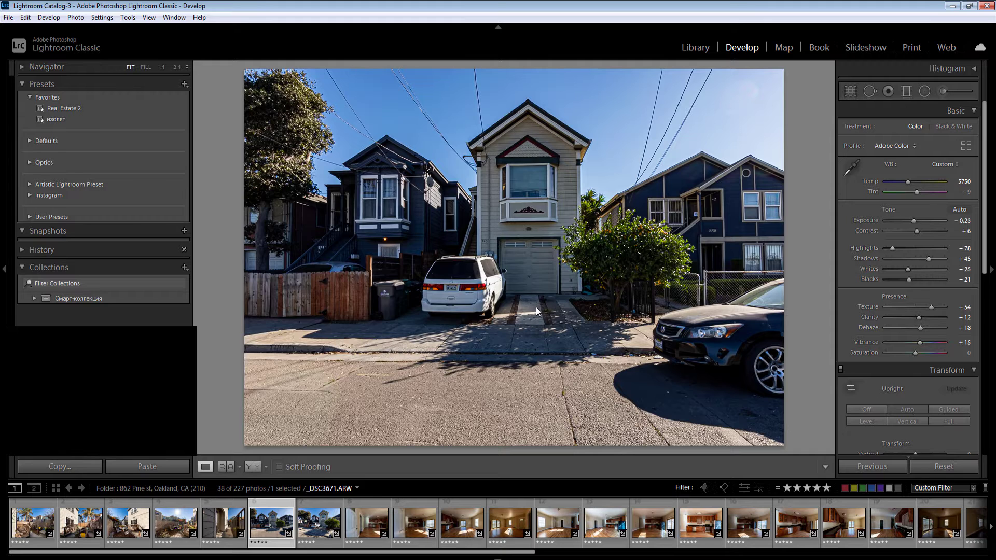
Step: Add radial filters with exposure 0.30 over the dark house beside the van, the green tree and the blue house behind the car
key("shift+m")
left_click_drag(378, 248, 547, 350)
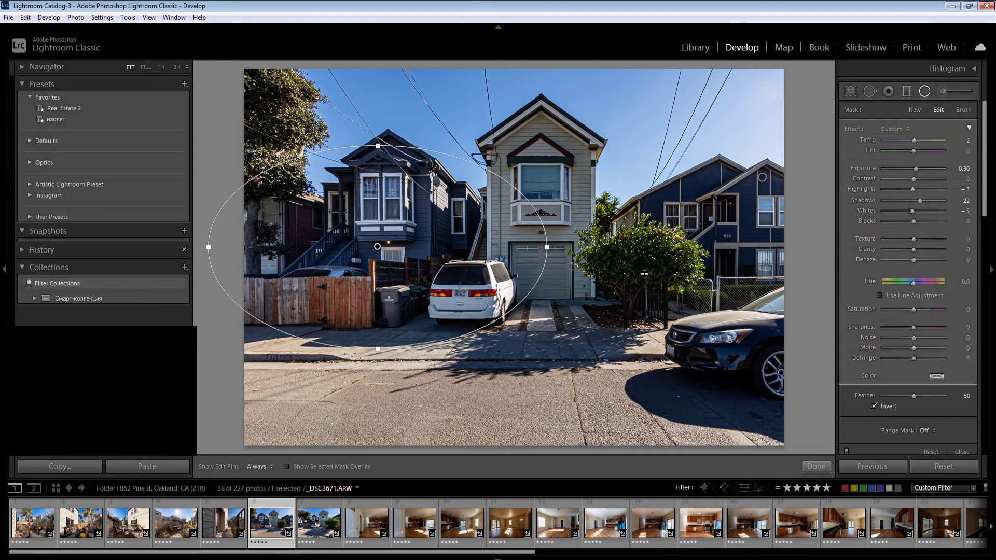
left_click_drag(708, 223, 723, 232)
left_click_drag(774, 269, 775, 268)
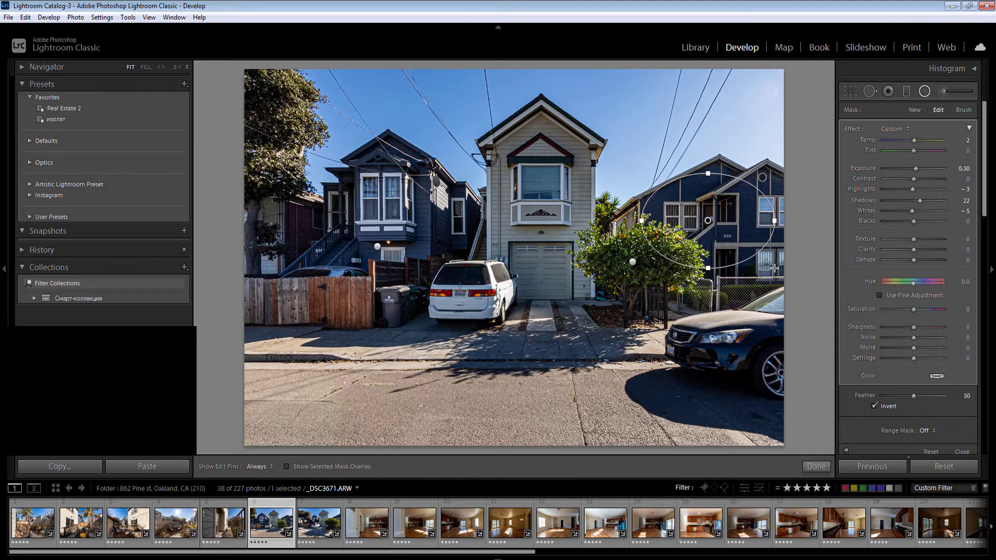
Step: In the seventh photo, the angled street view, apply automatic Upright correction and set temperature 5850, whites -32 and exposure -0.03
key("Return")
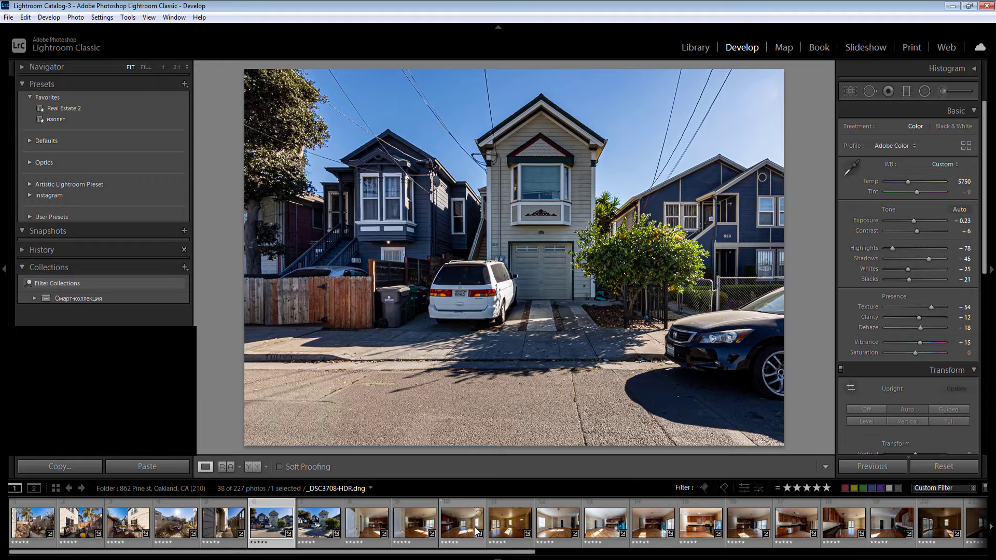
left_click(319, 523)
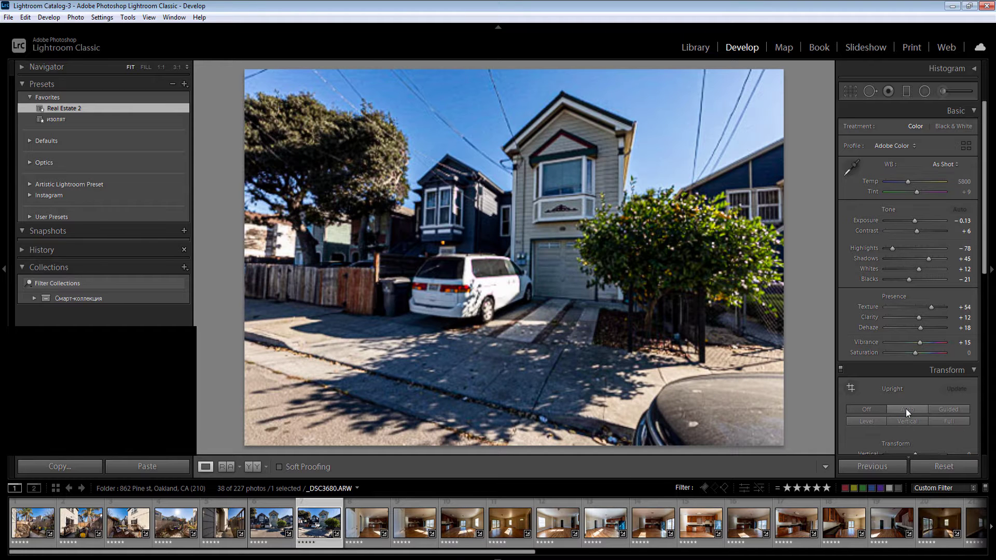
left_click(906, 409)
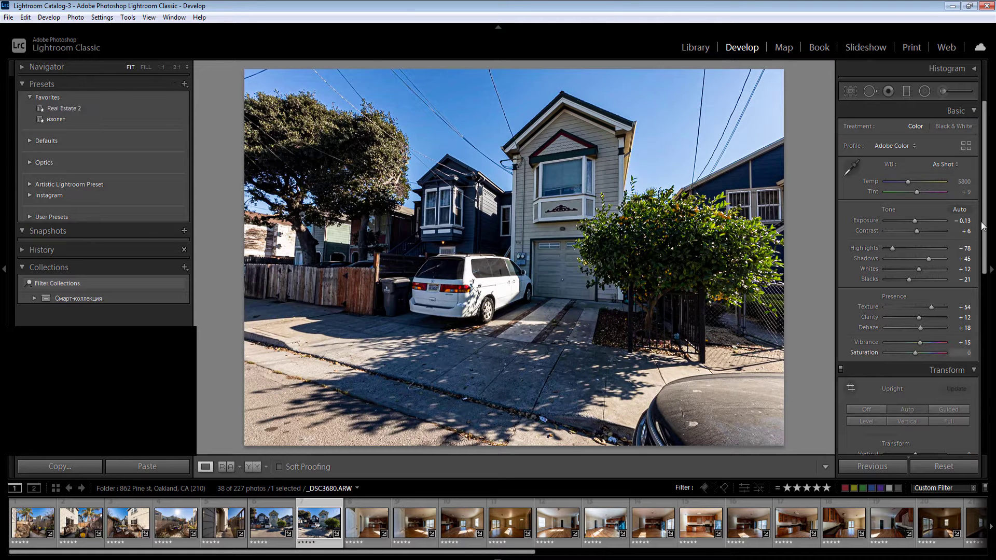
left_click_drag(964, 182, 967, 182)
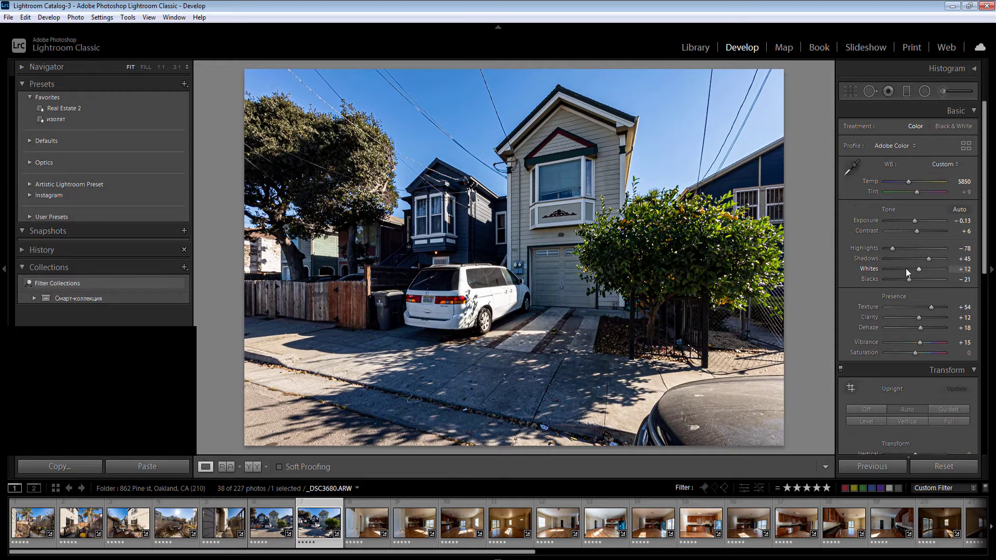
left_click(905, 270)
left_click(960, 222)
key("Up")
key("Return")
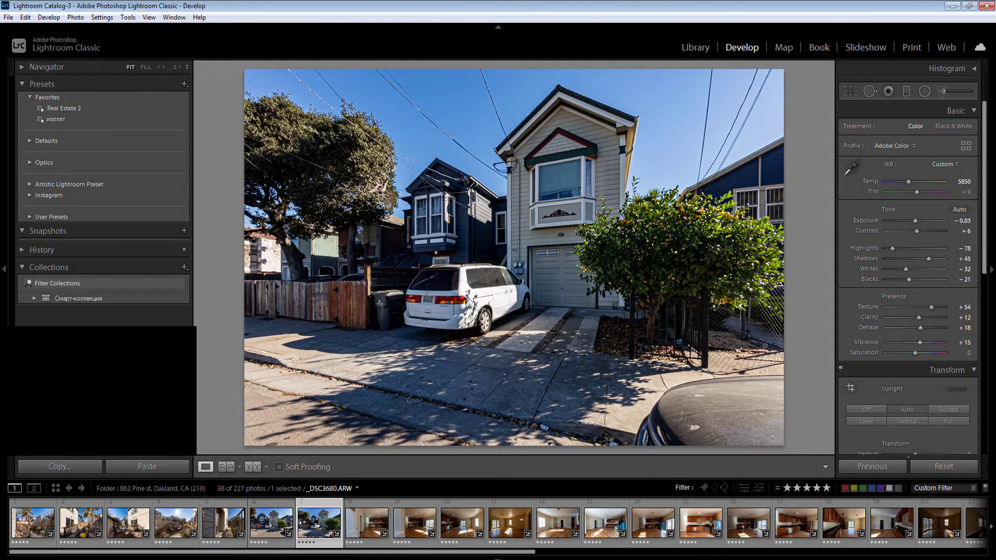
Step: Add radial filters with exposure 0.30 over the citrus tree, the van with the dark houses behind it, and the beige house's upper facade
left_click(924, 91)
left_click_drag(696, 286, 784, 347)
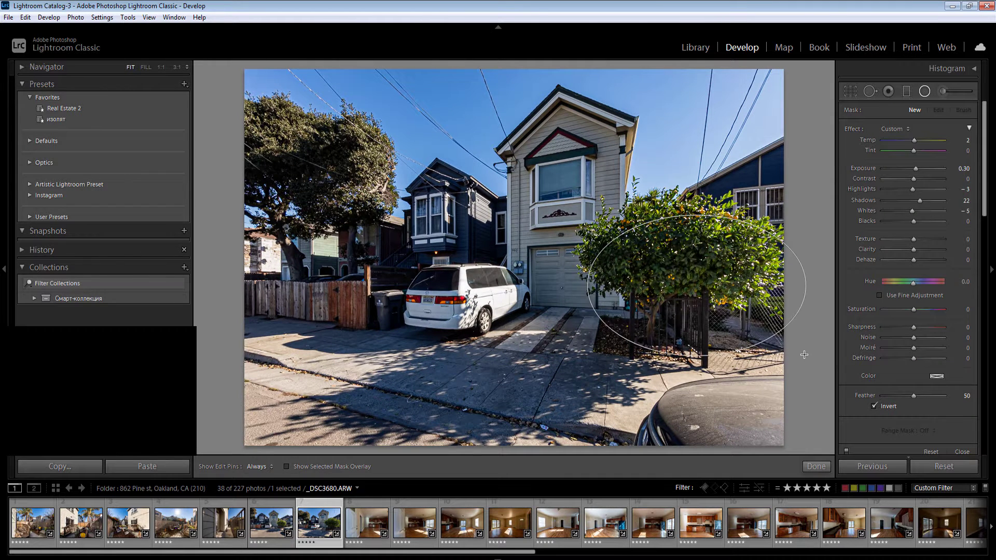
left_click_drag(415, 254, 607, 346)
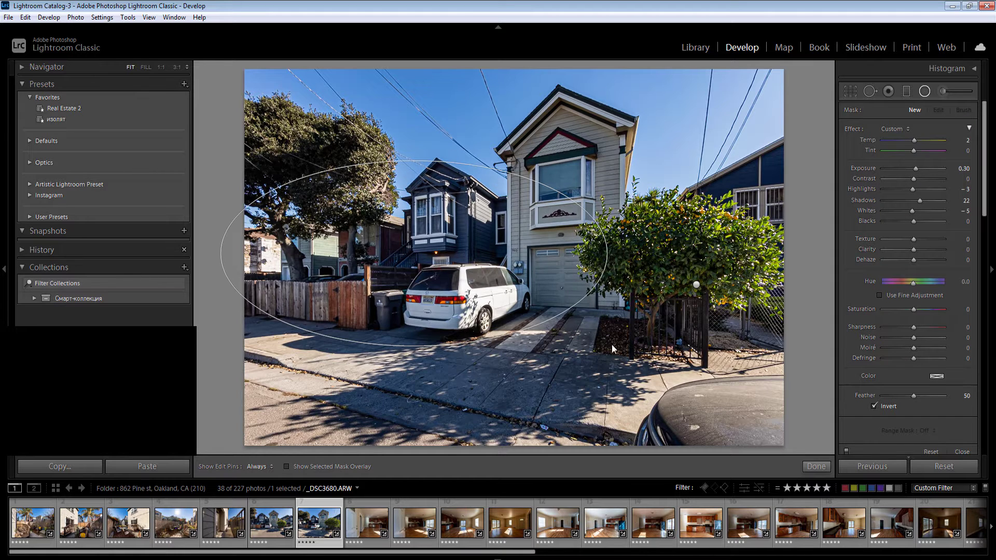
left_click(961, 141)
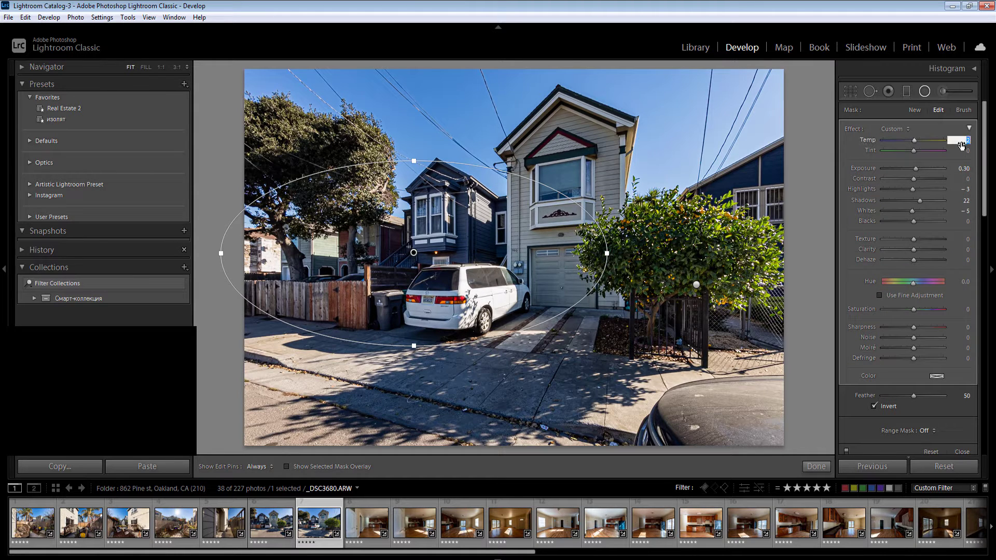
key("Return")
left_click(567, 177)
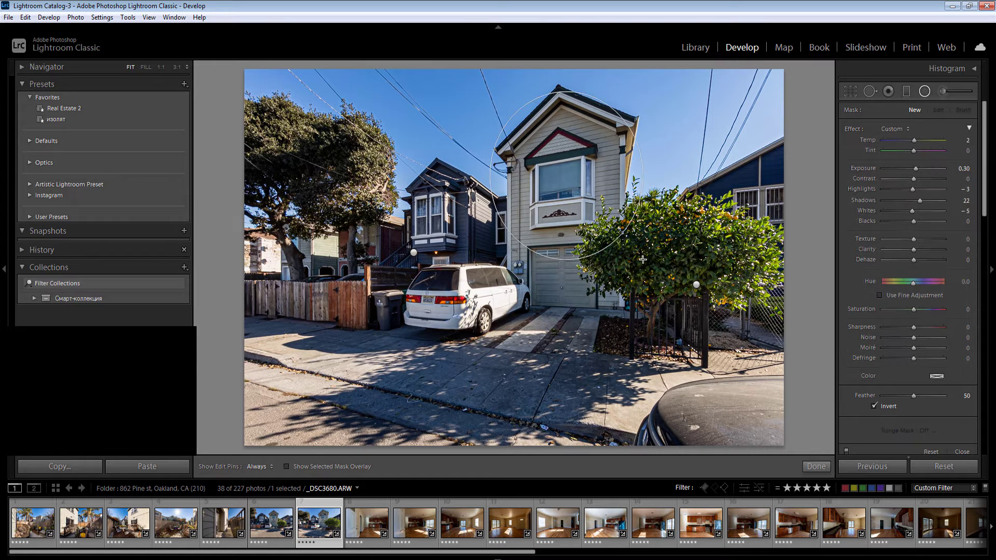
Step: In the eighth photo, the kitchen seen past the open door, apply automatic Upright correction and add radial filters over the kitchen and the ceiling
key("Right")
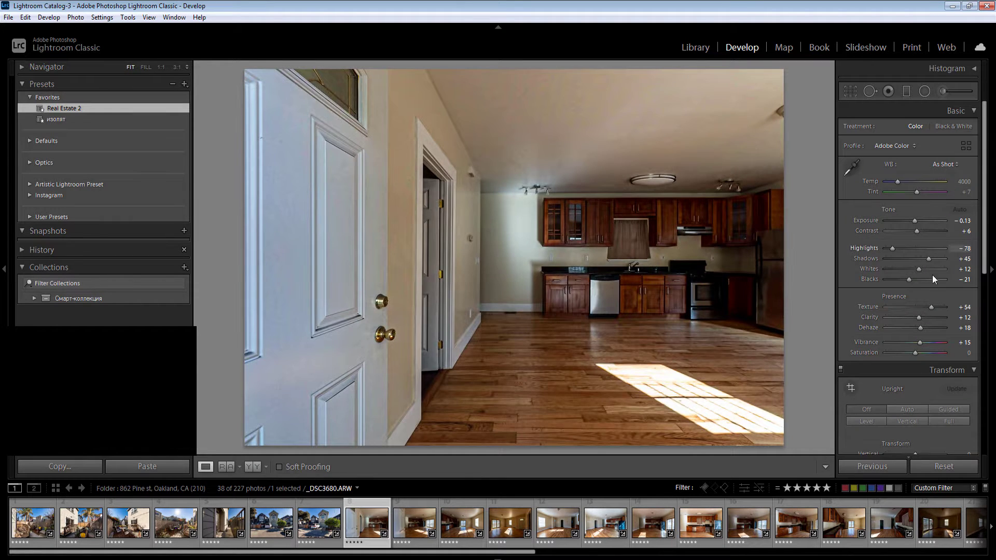
left_click(916, 406)
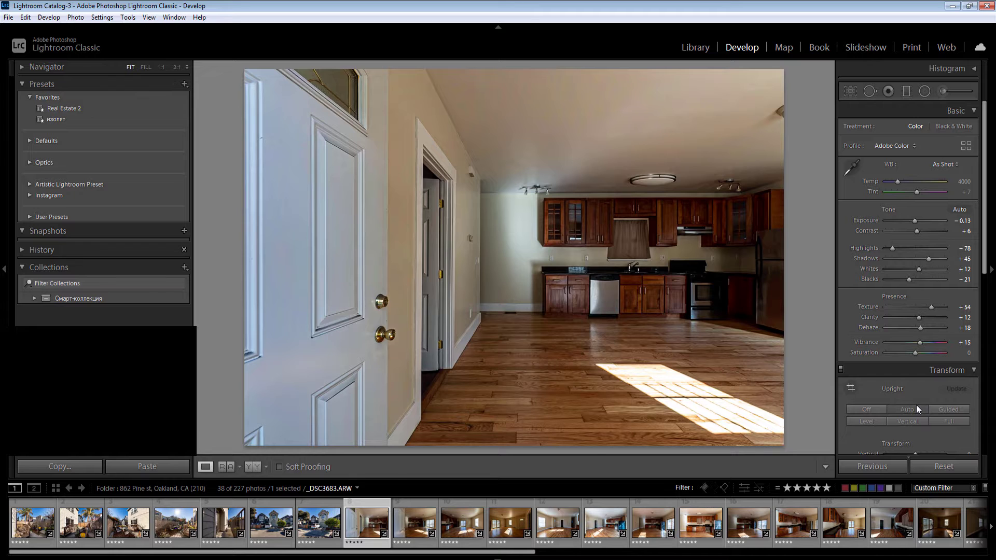
key("shift+m")
left_click_drag(723, 215, 906, 395)
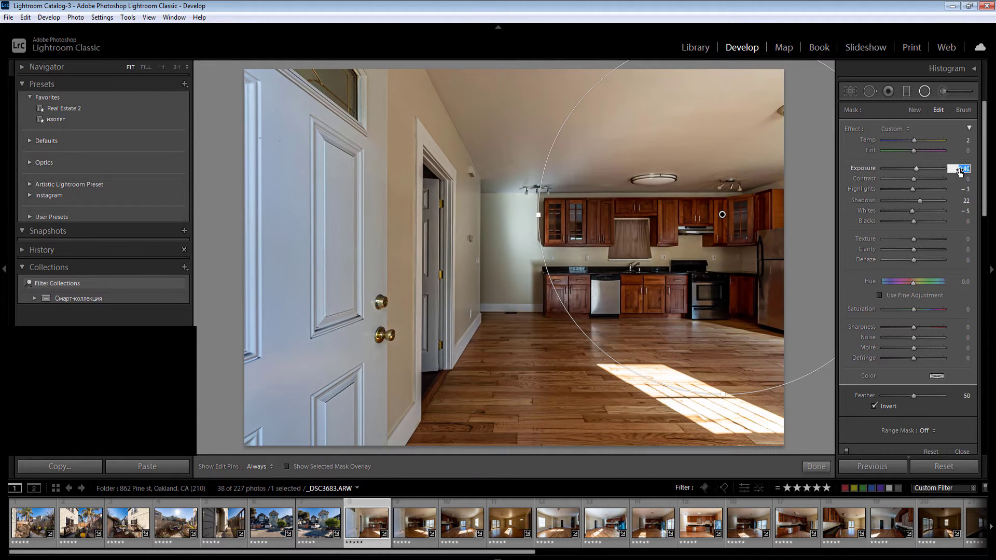
left_click(580, 90)
left_click_drag(580, 90, 809, 204)
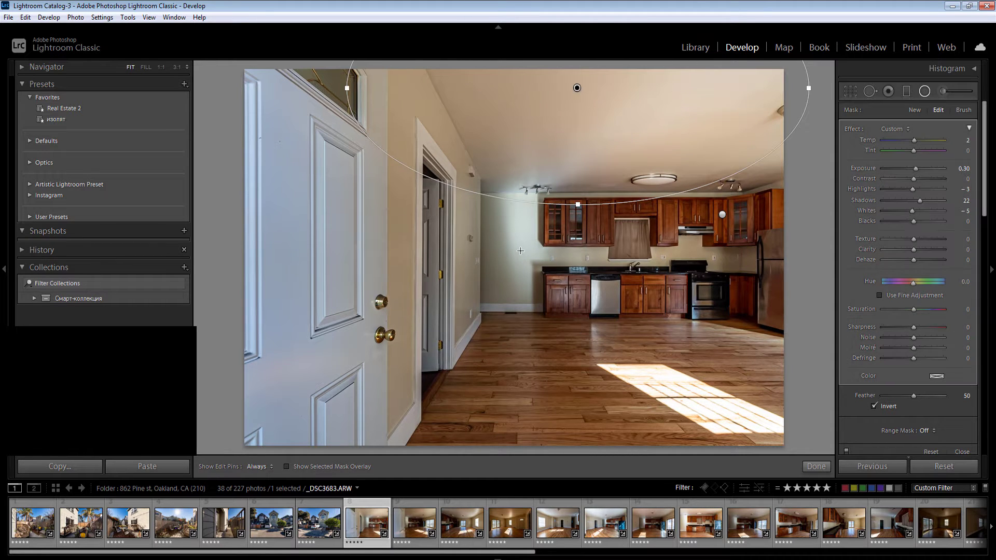
Step: Add a tall radial filter over the pale wall beside the kitchen cabinets, with exposure 0.30 and temperature 10
left_click_drag(517, 241, 590, 334)
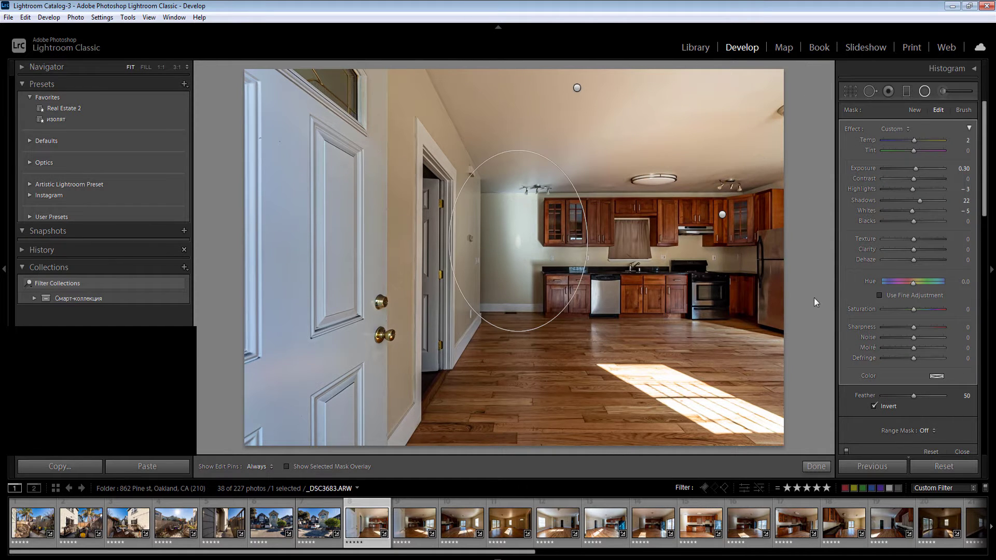
left_click(964, 140)
type("10")
key("Return")
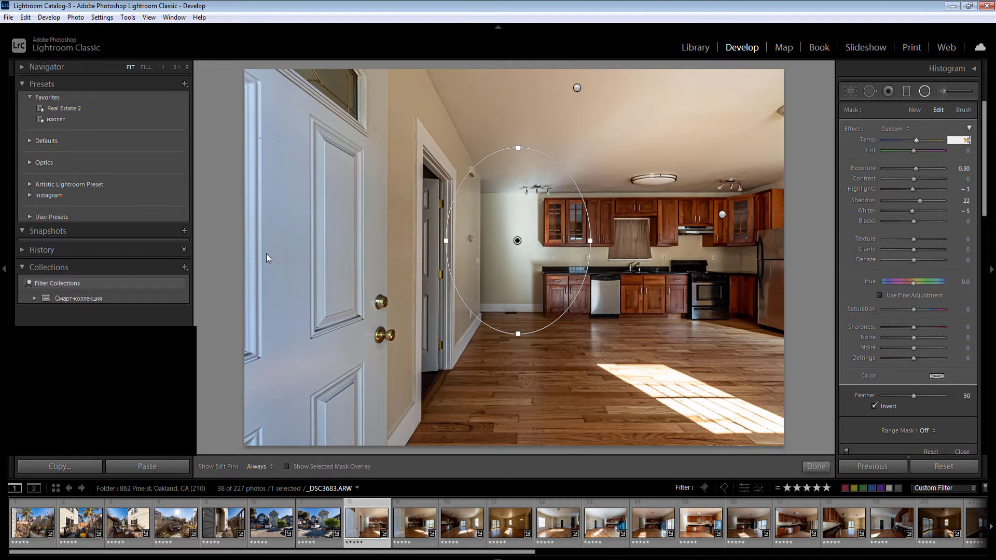
Step: Add a large radial filter over the white door in the foreground, with exposure -0.30 and temperature 15
left_click_drag(265, 254, 397, 553)
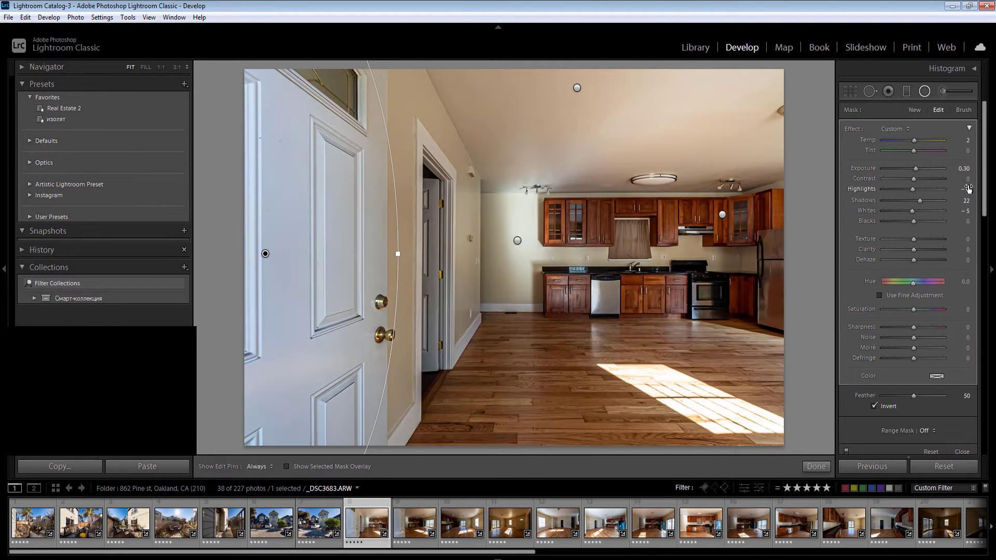
left_click(964, 168)
type("-0.3")
key("Return")
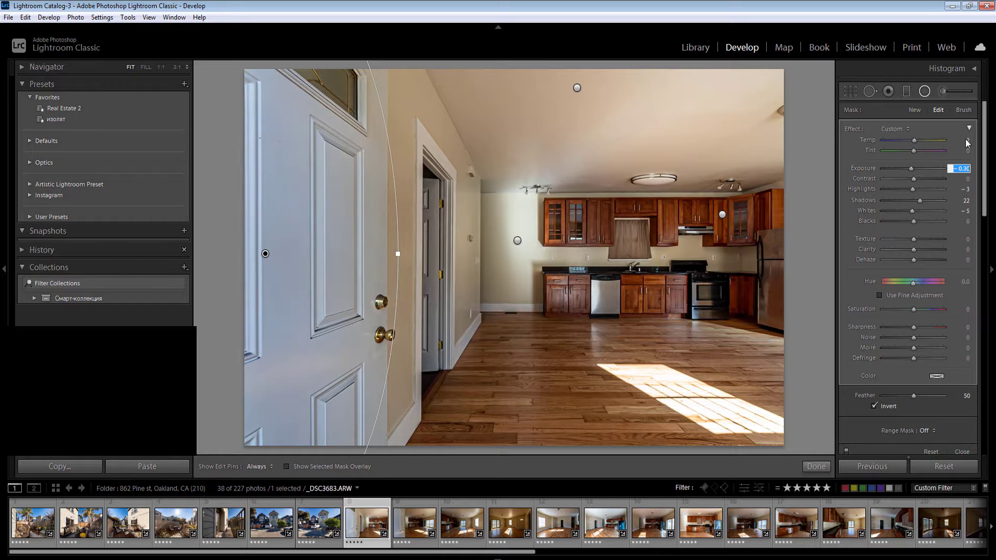
left_click(966, 140)
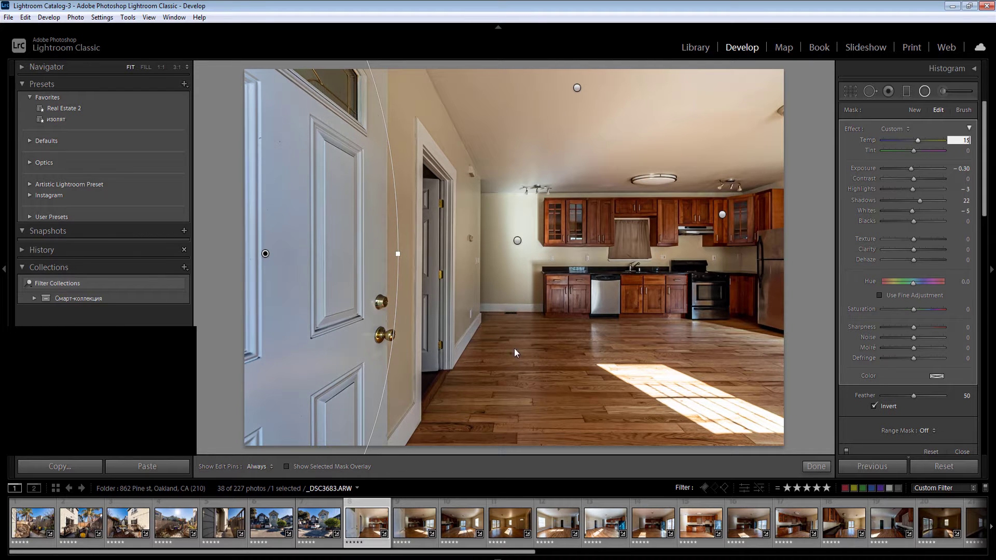
key("Return")
Step: Add a rotated radial filter over the sunlit patch of floor, with exposure -0.50, highlights -32 and whites -26
left_click(693, 401)
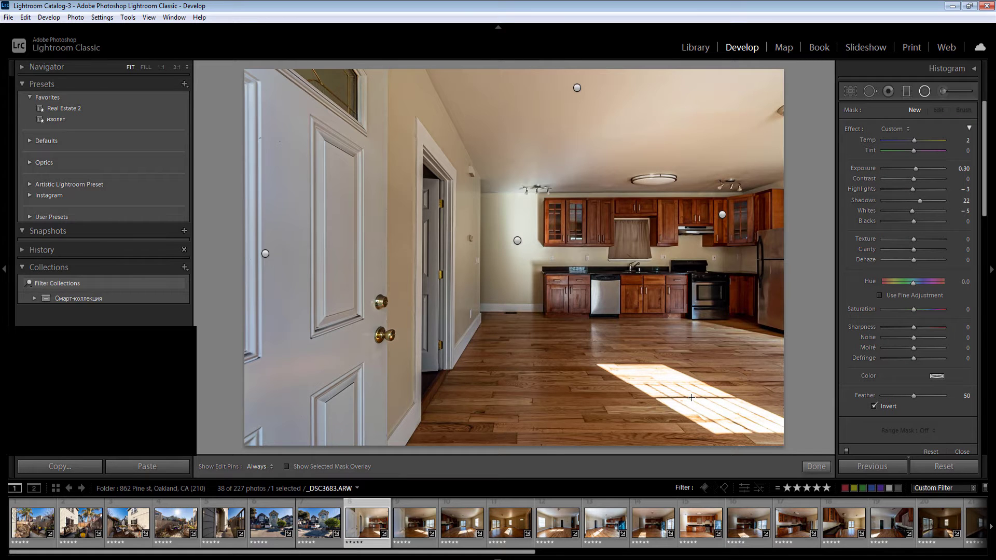
left_click_drag(728, 423, 804, 429)
left_click(964, 168)
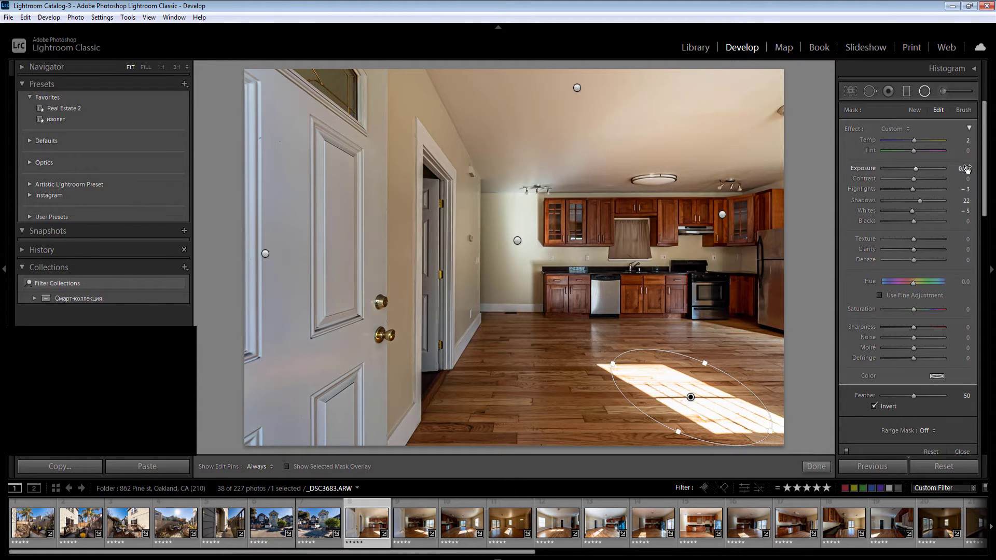
type("-0.1")
key("Return")
key("Down")
key("Down")
key("Down")
key("Down")
left_click(904, 190)
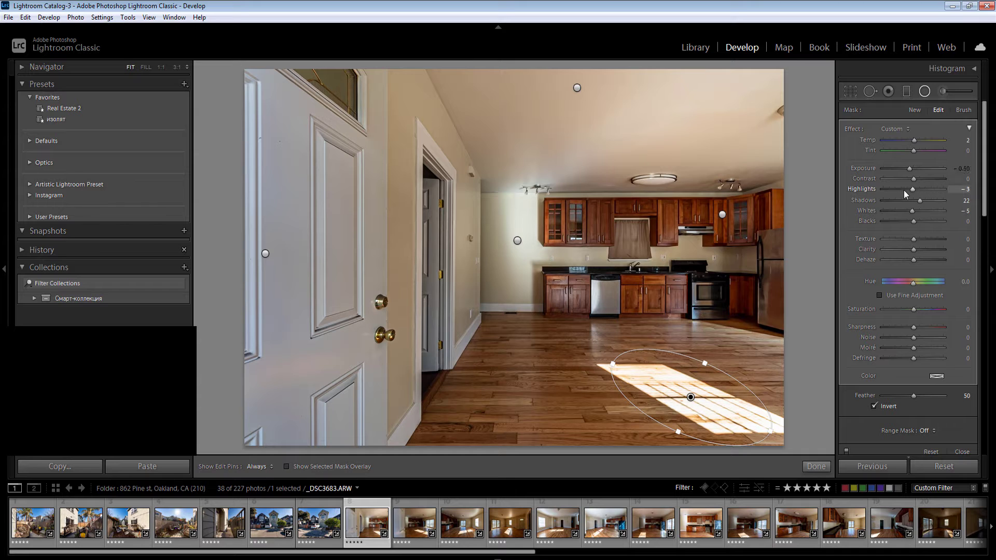
left_click_drag(905, 210, 906, 212)
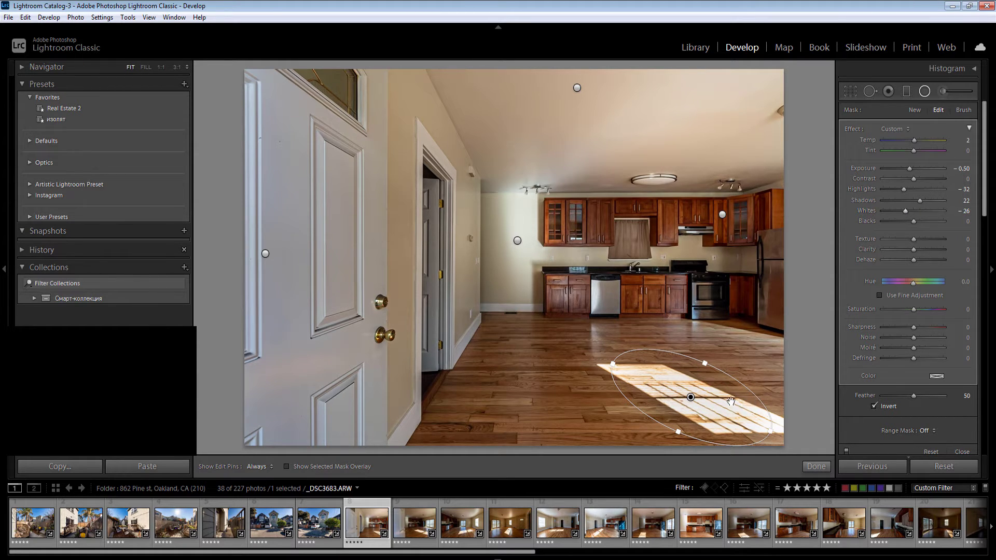
key("Return")
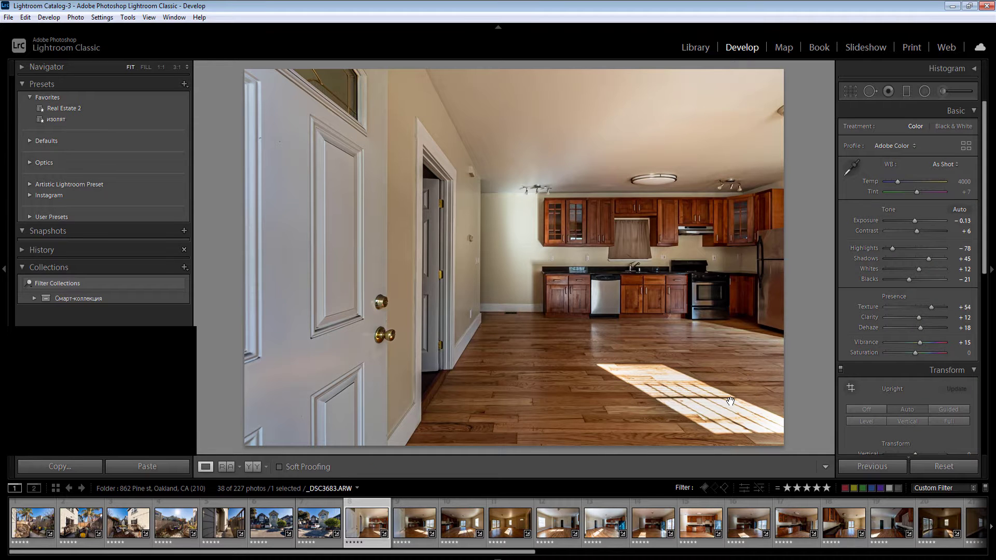
Step: Add a wide radial filter over the stove, lower cabinets and refrigerator, with exposure 0.40
key("shift+m")
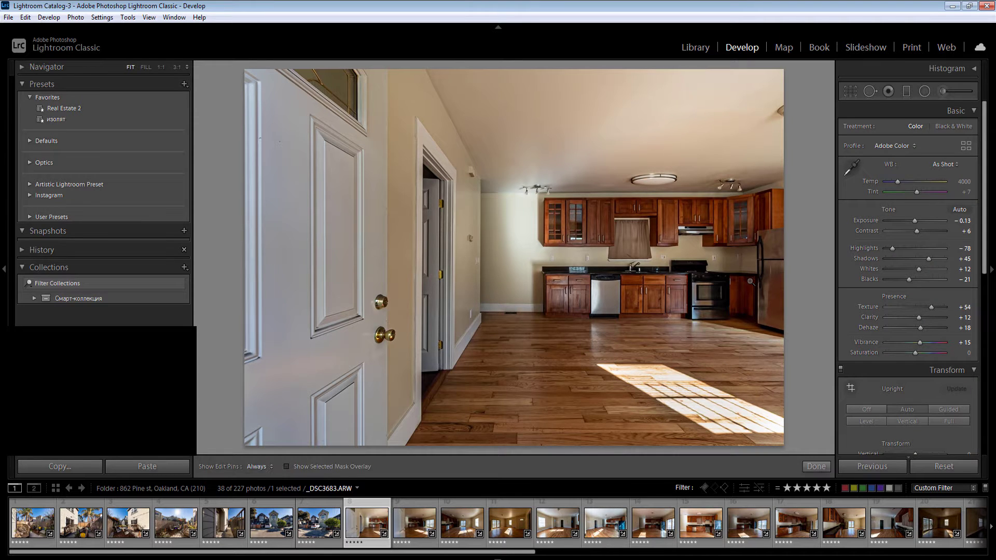
left_click_drag(857, 327, 872, 332)
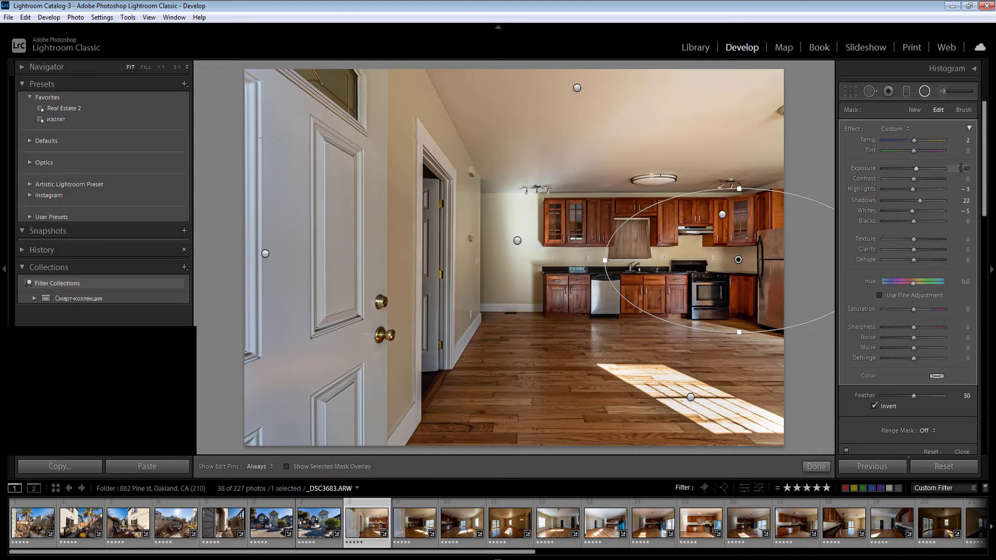
key("shift+m")
Step: In the ninth photo, the room with the sliding glass door, set exposure 0.17, whites -19 and shadows 77
key("Right")
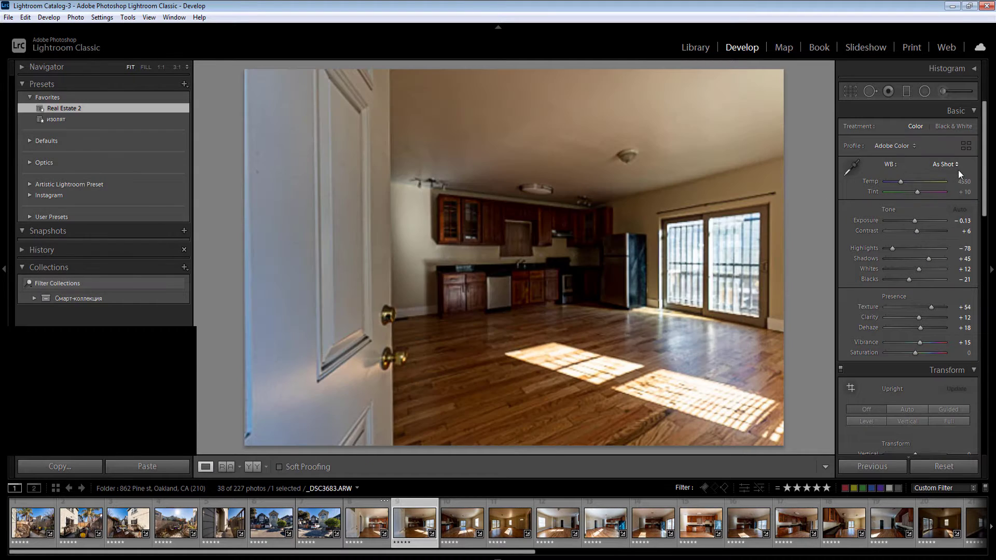
left_click(965, 221)
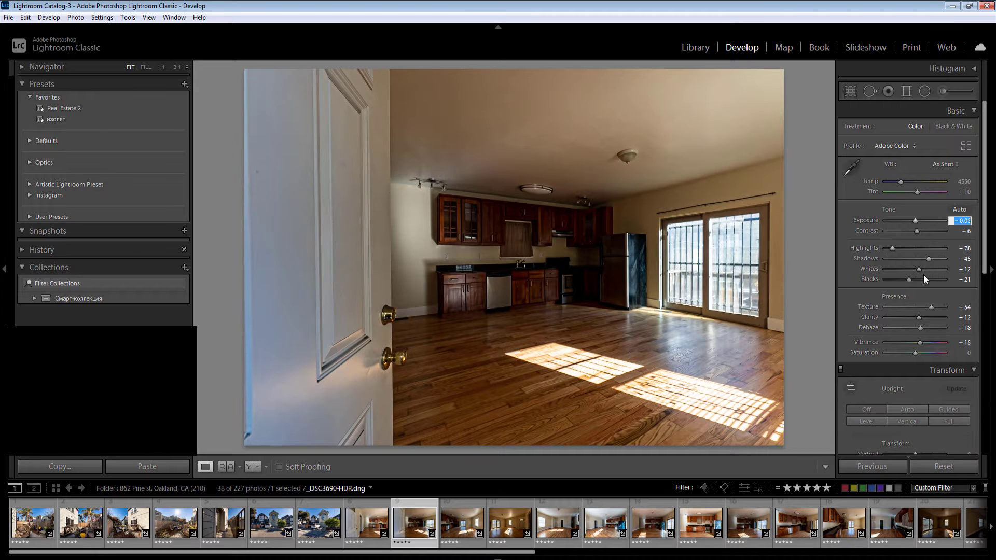
key("Up")
left_click(910, 269)
left_click(939, 259)
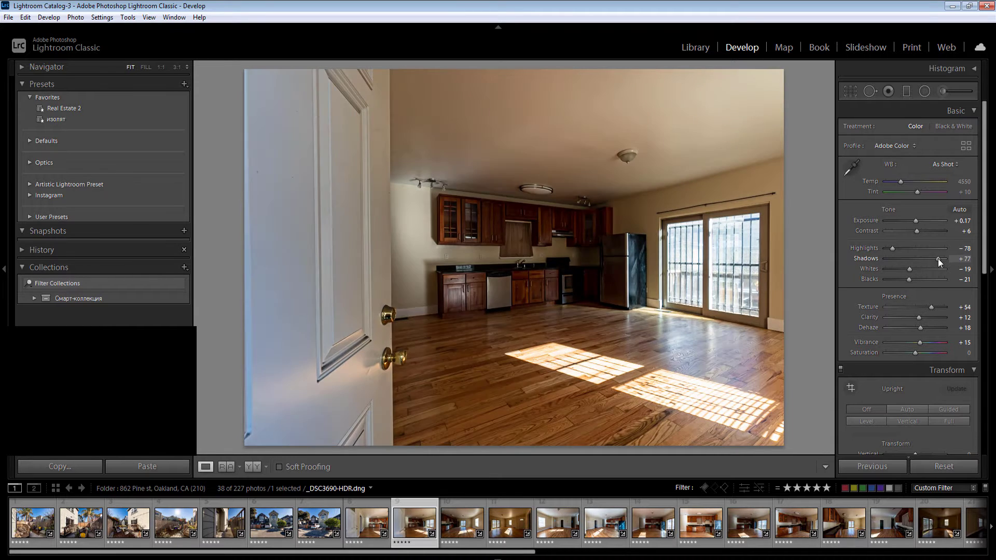
Step: Add a wide radial filter over the ceiling with exposure 0.60, and move it slightly lower
key("shift+m")
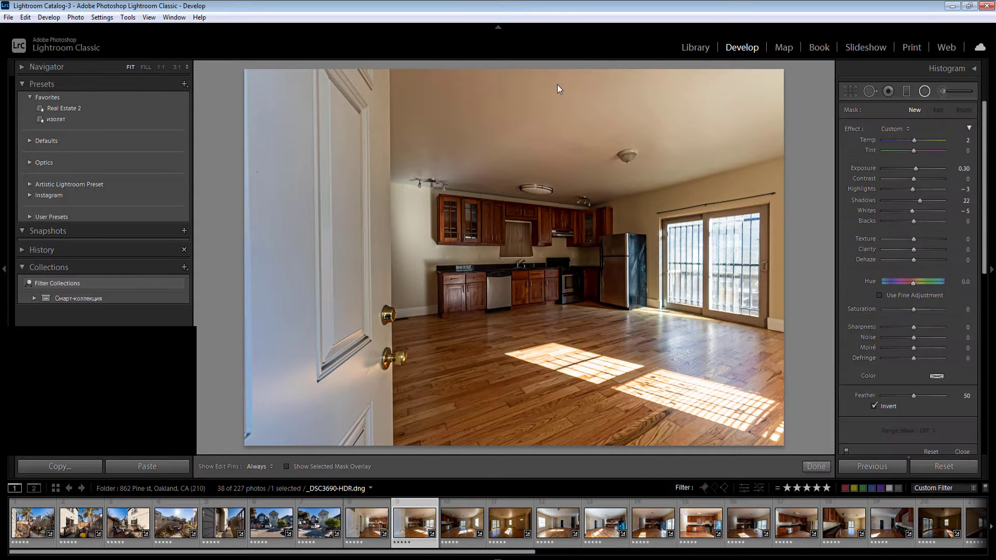
left_click_drag(552, 82, 840, 196)
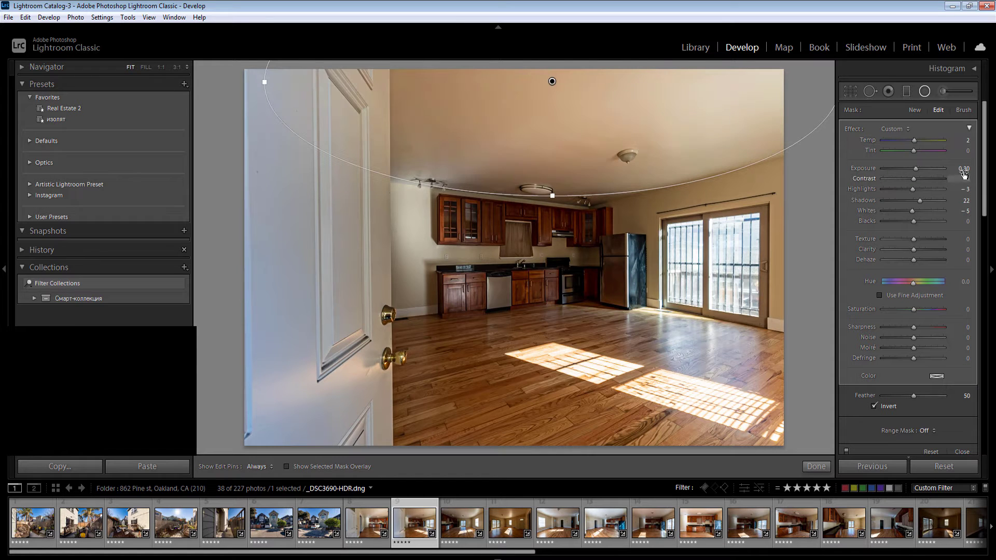
left_click(962, 169)
type("1")
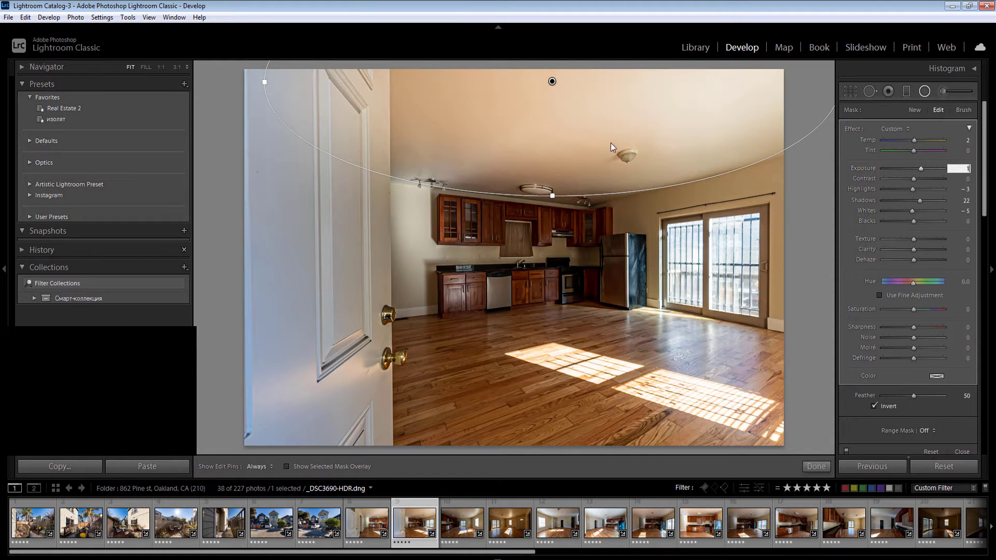
key("Down")
key("Down")
key("Down")
key("Down")
left_click_drag(613, 129, 582, 200)
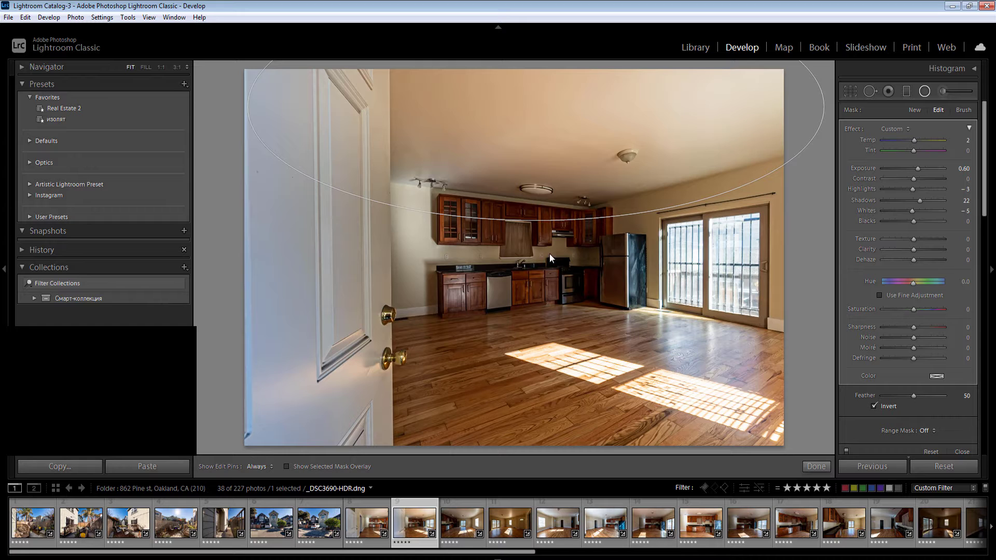
Step: Add a radial filter over the kitchen cabinets and appliances and raise its exposure
left_click_drag(540, 249, 682, 332)
left_click(962, 168)
type("1")
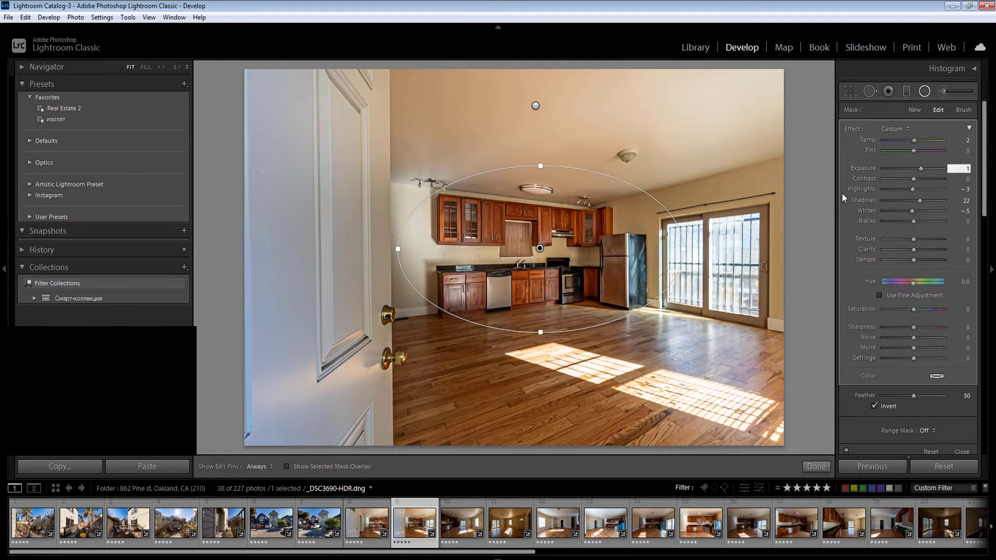
key("Down")
key("Down")
Step: Add a tall radial filter over the open door's edge, and one over the right glass door panel with exposure -0.60 and highlights -38
left_click_drag(378, 236, 478, 440)
left_click(473, 397)
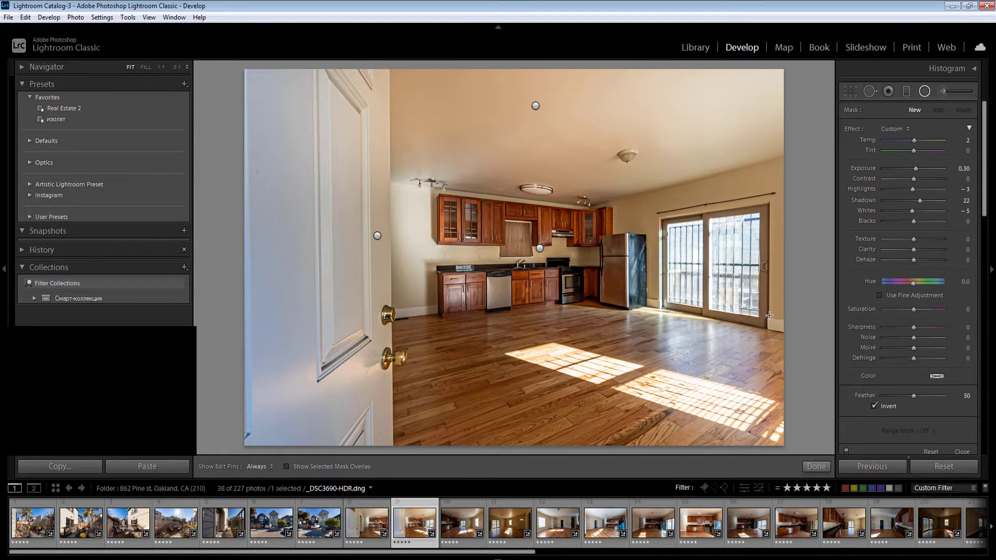
left_click_drag(735, 261, 769, 315)
left_click(965, 169)
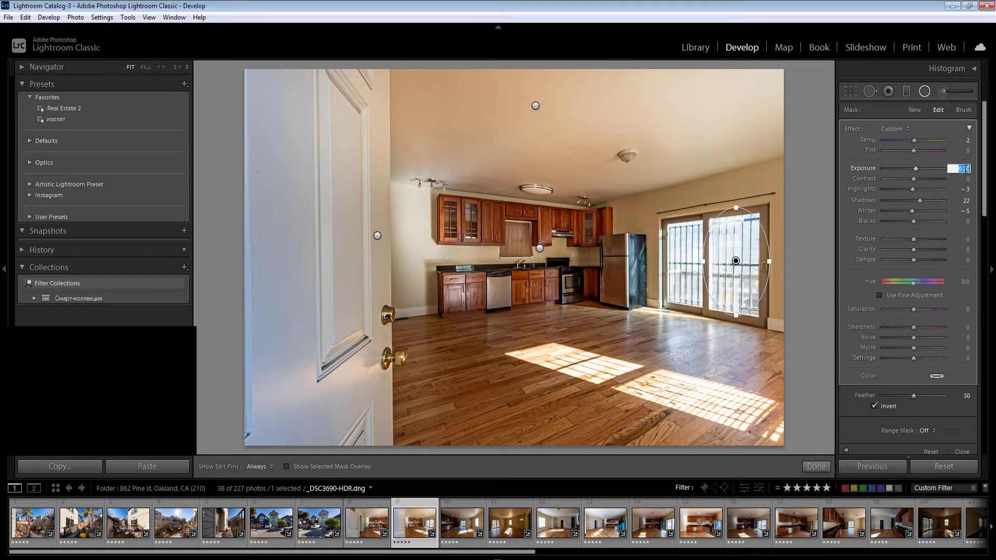
type("-0.6")
key("Return")
left_click(902, 189)
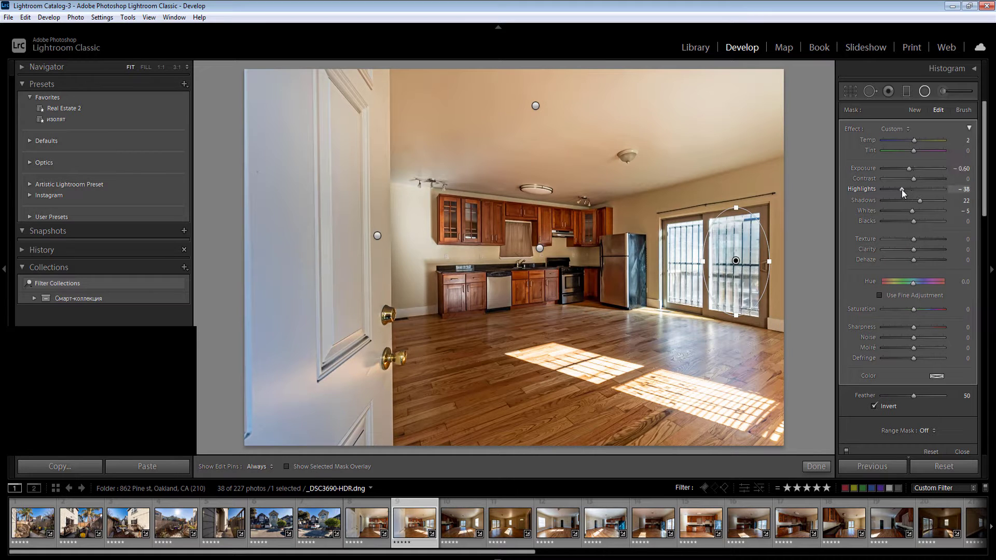
Step: Add a radial filter over the left glass door panel with exposure -0.50 and highlights -26, and finish the radial edits
left_click(690, 275)
left_click(684, 263)
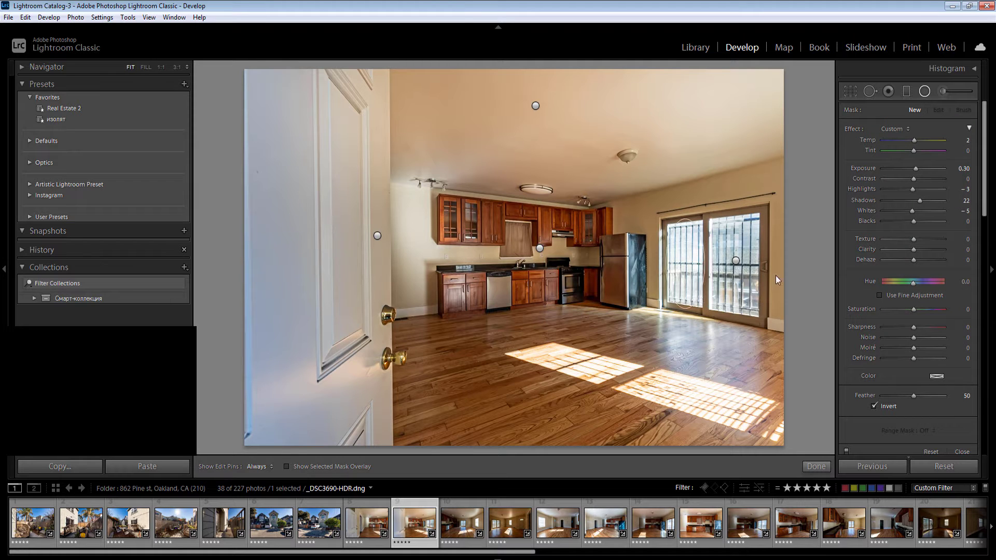
left_click_drag(965, 170, 895, 197)
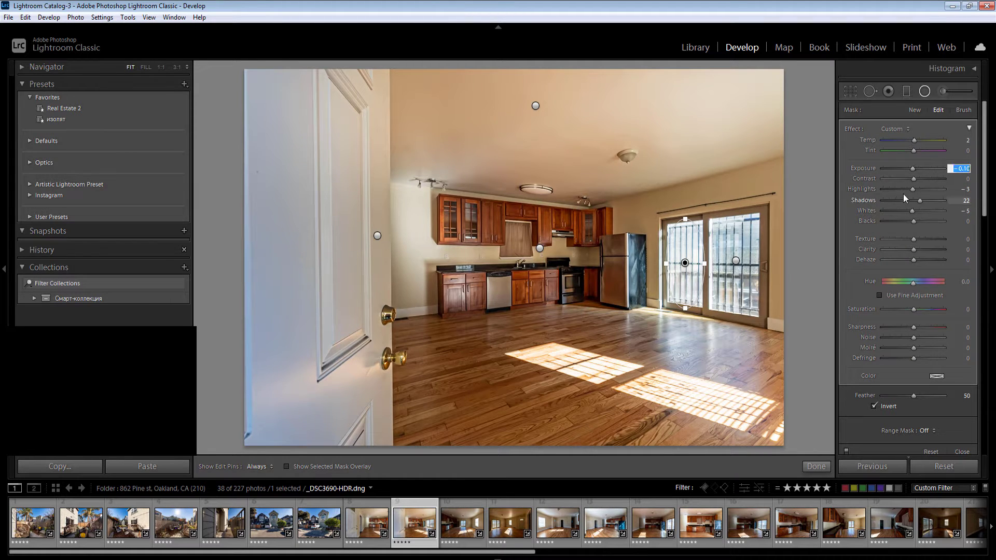
left_click(905, 189)
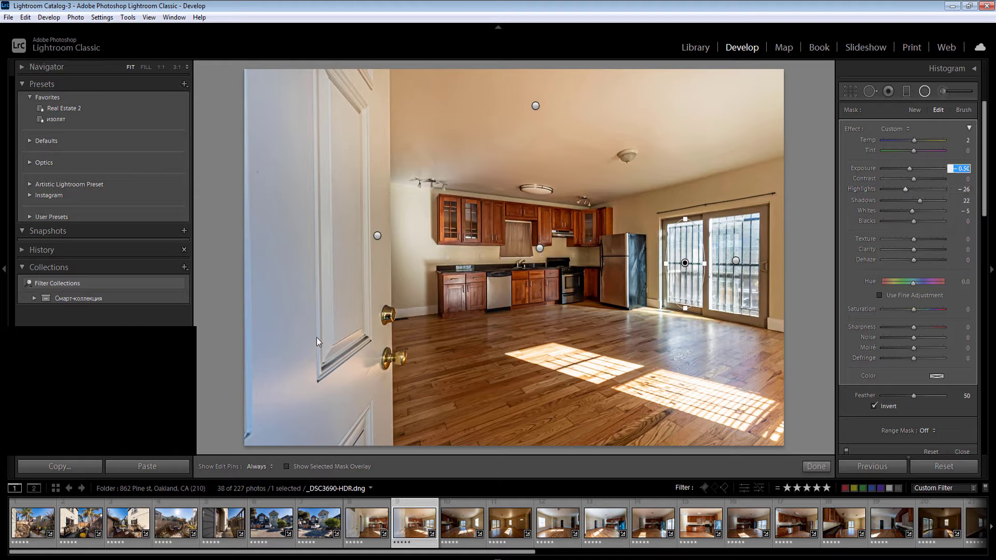
key("Return")
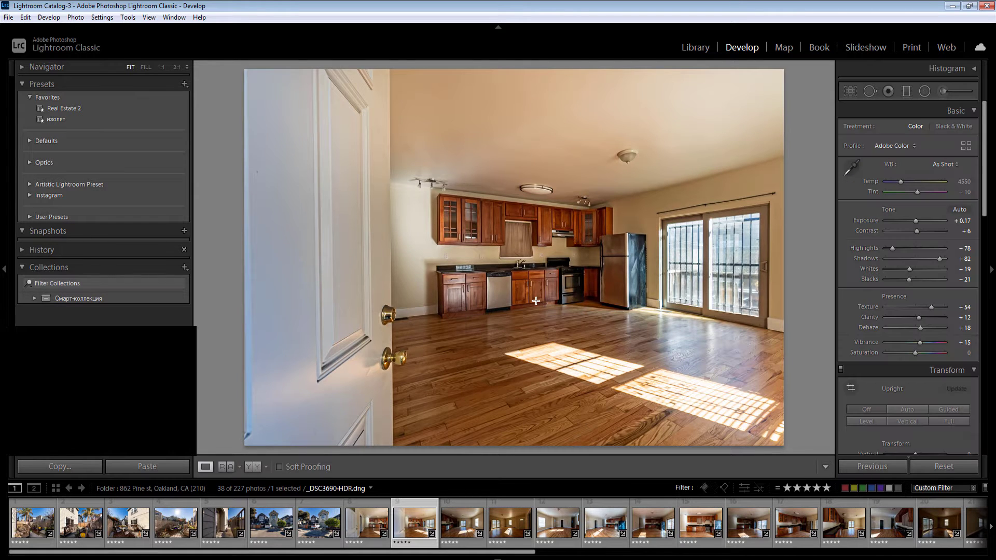
Step: In the tenth photo, the room with the kitchen along the left wall, set exposure 0.17 and shadows 82
key("Right")
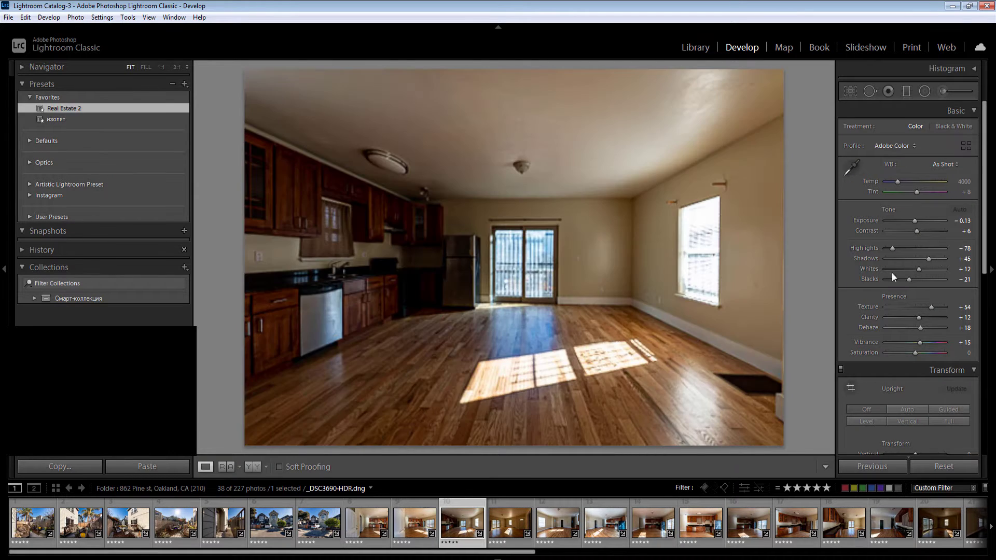
left_click_drag(957, 225, 963, 226)
left_click(939, 257)
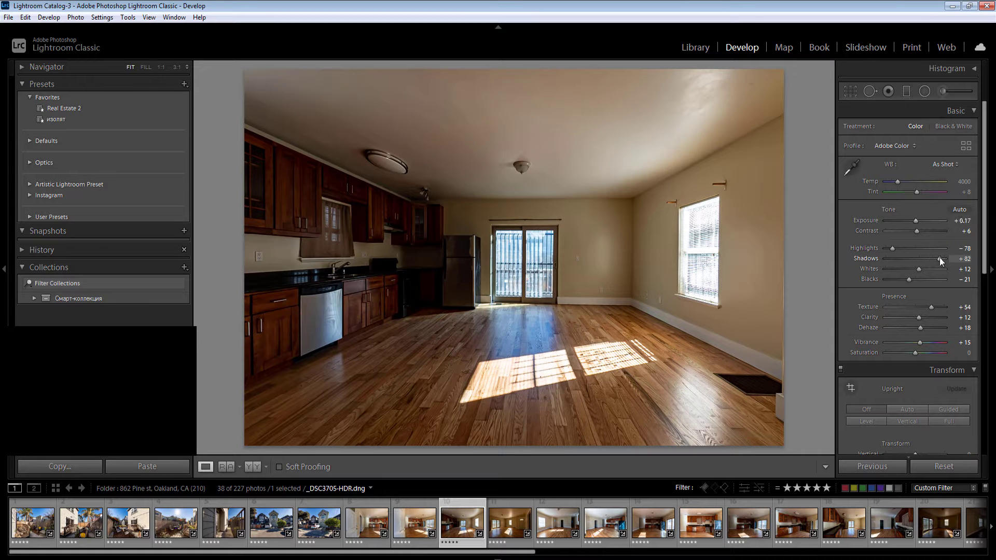
Step: Add a wide radial filter over the ceiling and raise its exposure
key("shift+m")
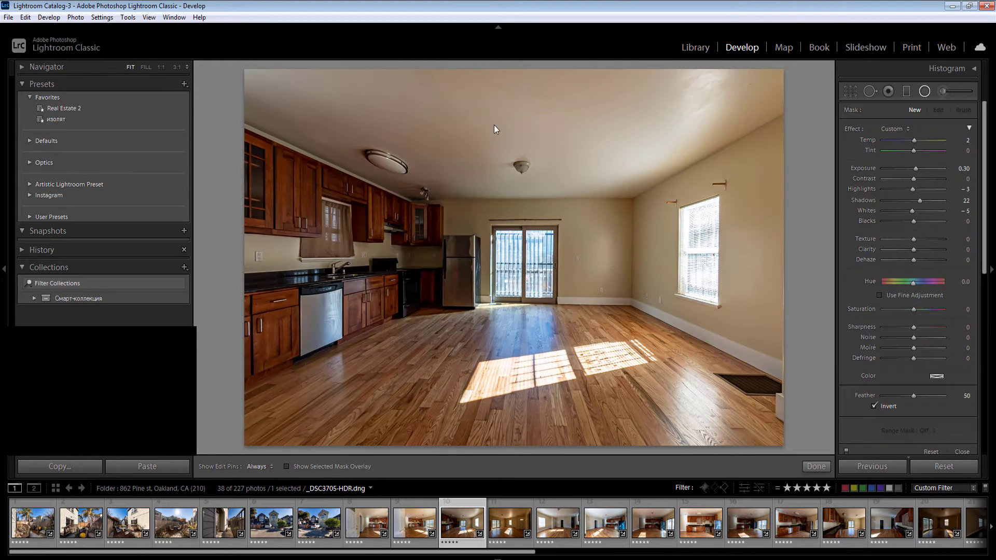
left_click_drag(480, 95, 530, 186)
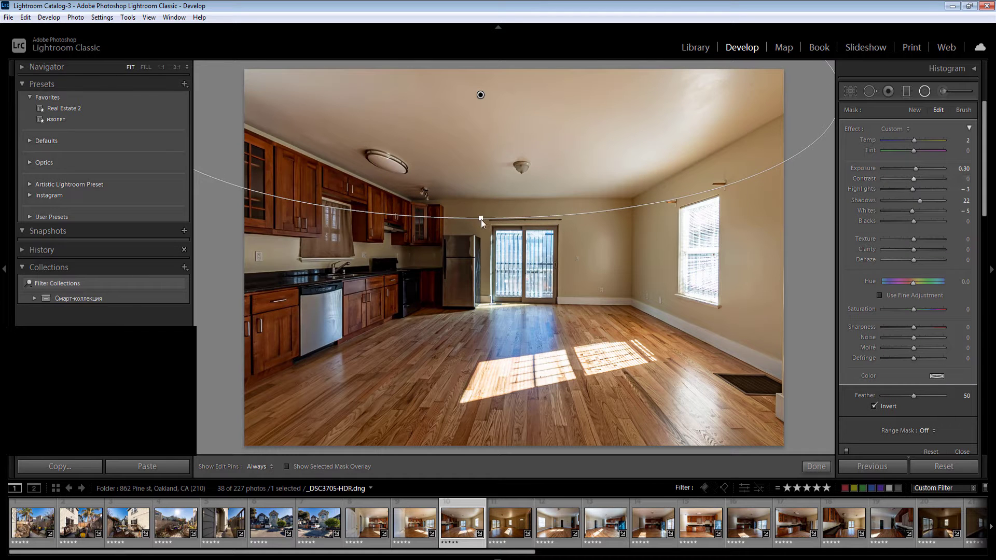
left_click(963, 169)
key("Up")
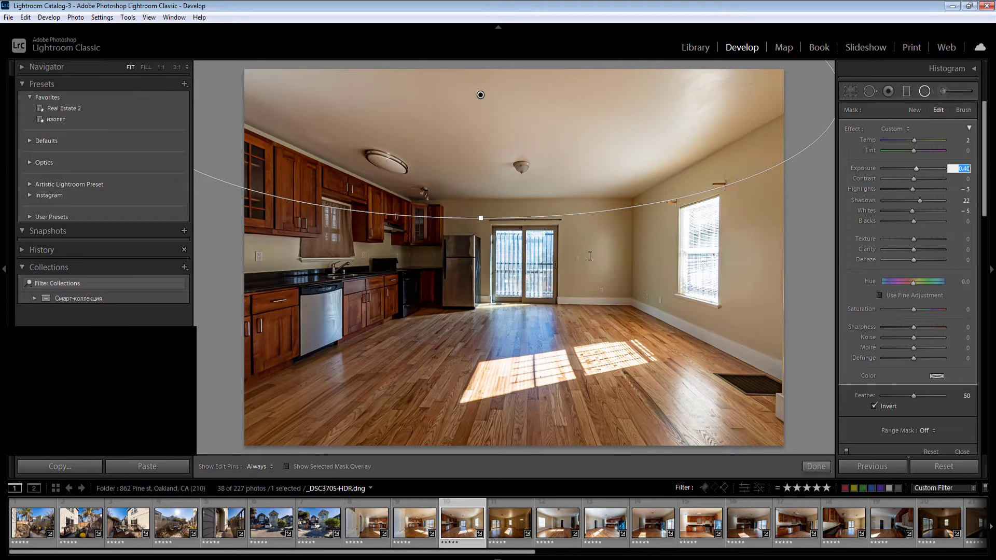
key("Up")
key("Up")
Step: Add a large radial filter over the kitchen cabinets and dishwasher with exposure 0.60
left_click_drag(314, 263, 497, 406)
left_click(963, 168)
type("0.6")
key("Return")
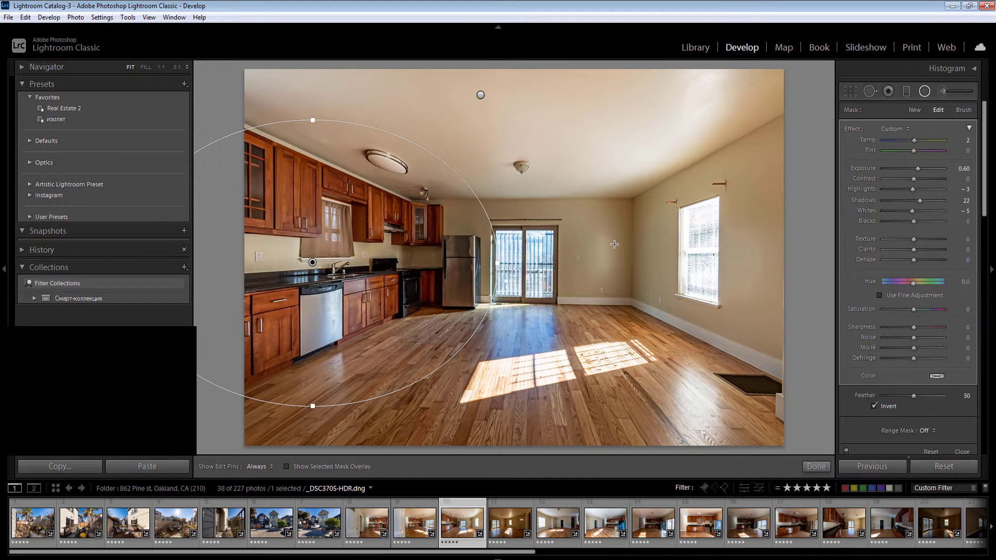
Step: Add radial filters with exposure 0.30 over the back wall corner and over the wall beyond the window at the photo's edge
left_click_drag(614, 247, 684, 335)
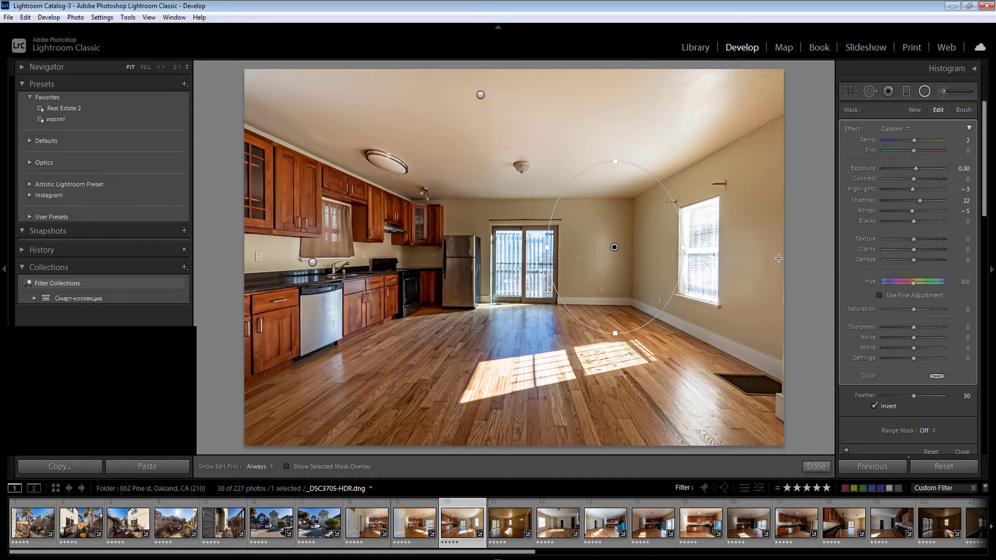
left_click_drag(776, 230, 854, 372)
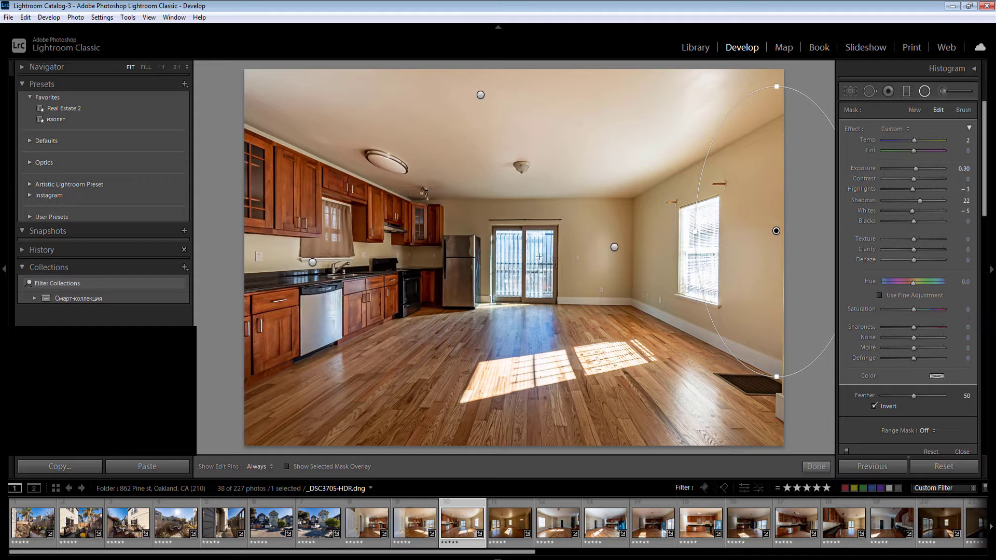
Step: Add a radial filter fitted to the window on the right wall, with exposure -0.50 and highlights -25
left_click(694, 255)
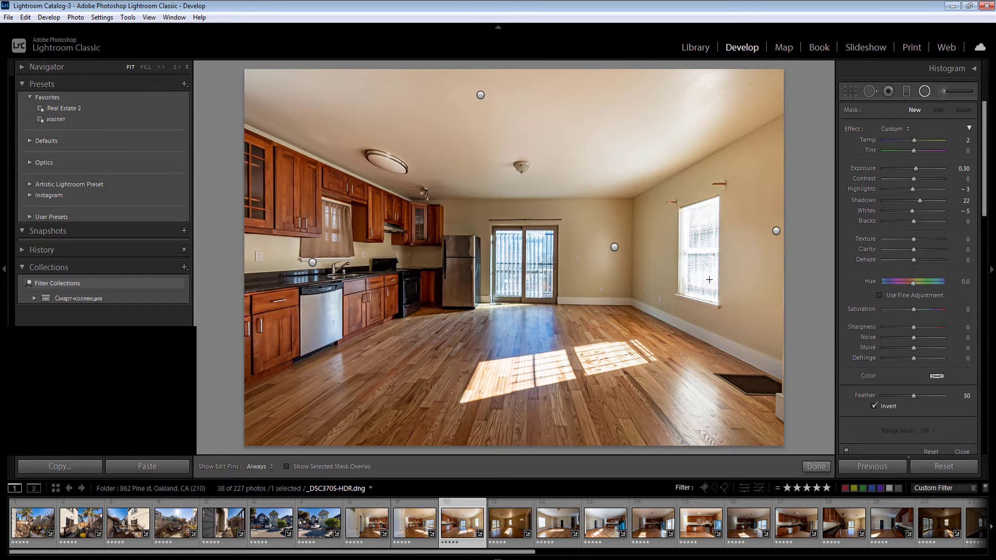
left_click_drag(715, 299, 720, 302)
left_click(961, 168)
type("0")
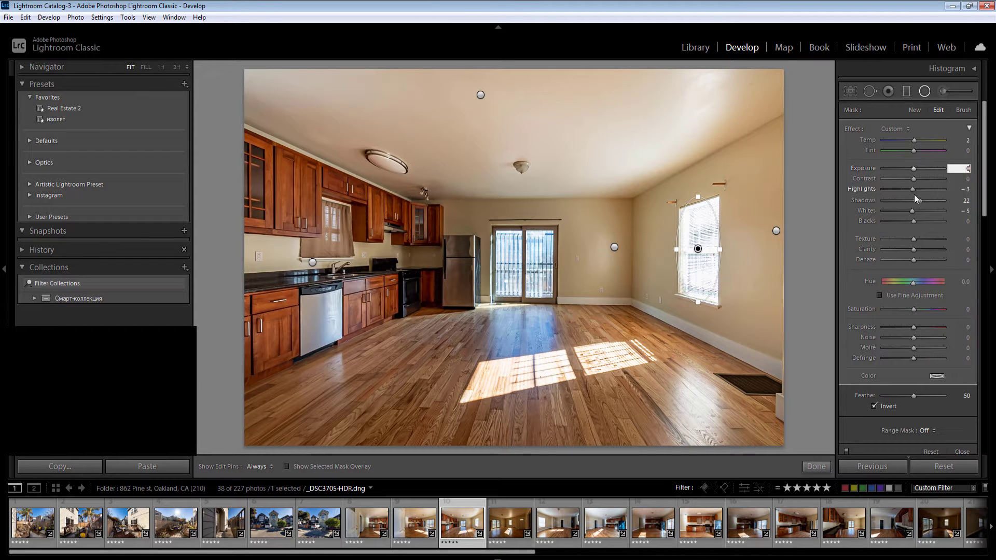
type("-0.5")
left_click(905, 190)
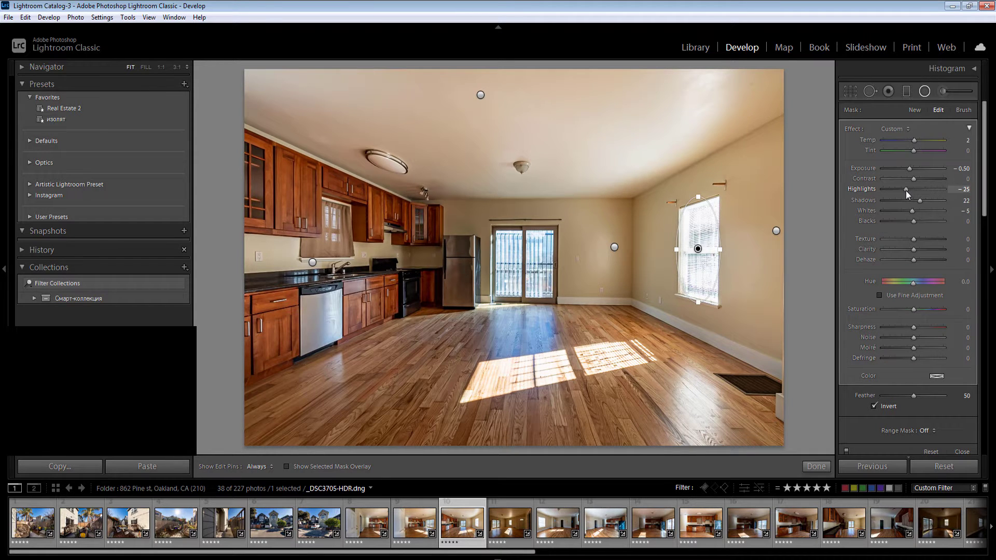
Step: Set the window filter's temperature to 15 and lower its whites
left_click(962, 142)
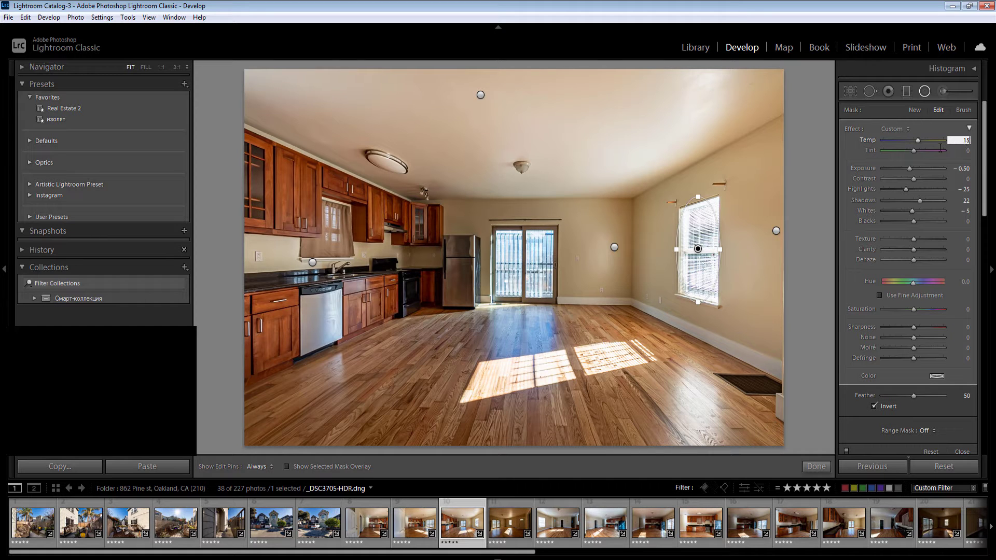
type("15")
left_click_drag(912, 211, 906, 211)
key("Return")
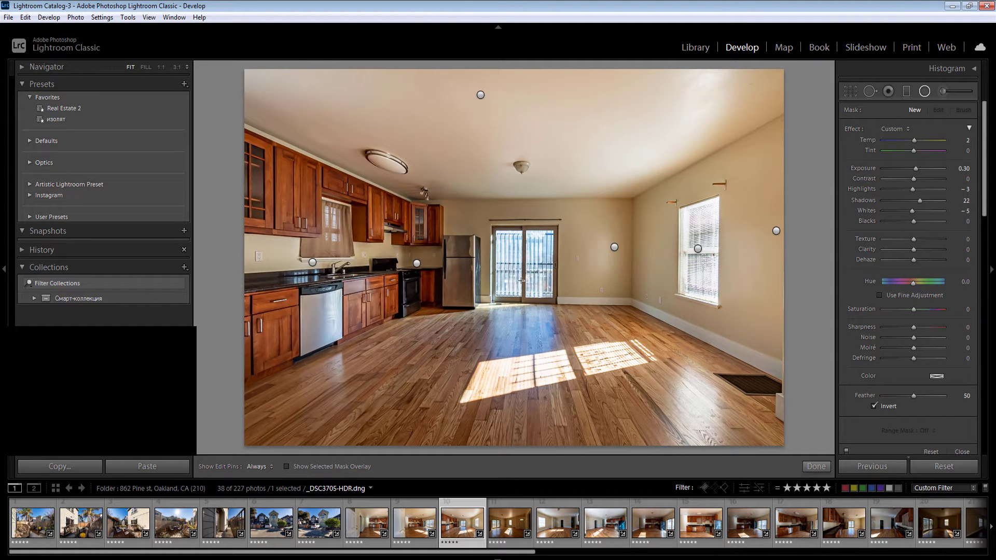
Step: Add a narrow radial filter over the left panel of the sliding glass door, with exposure -0.20 and temperature 10
left_click_drag(528, 296, 524, 303)
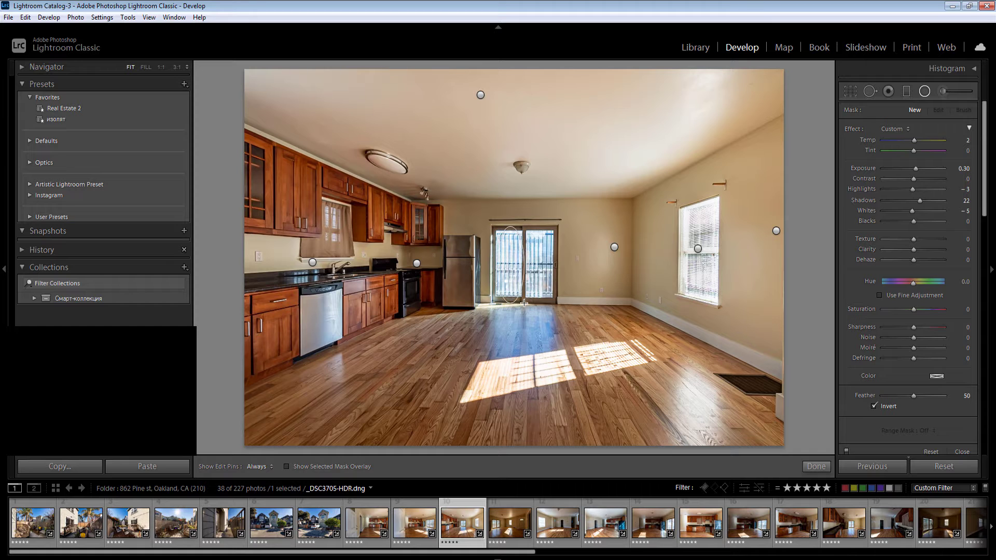
left_click(963, 168)
key("Down")
key("Down")
key("Down")
key("Down")
key("Down")
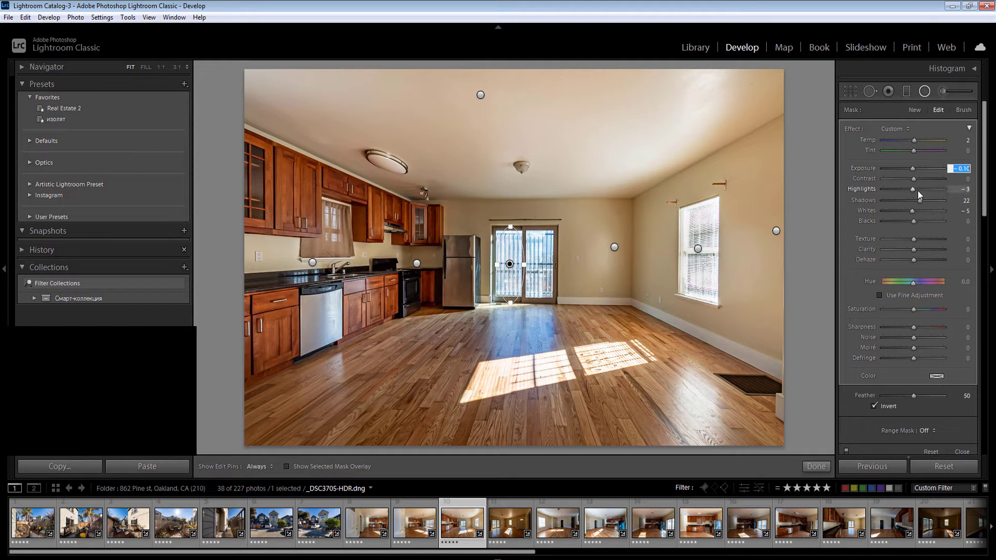
left_click(965, 140)
type("10")
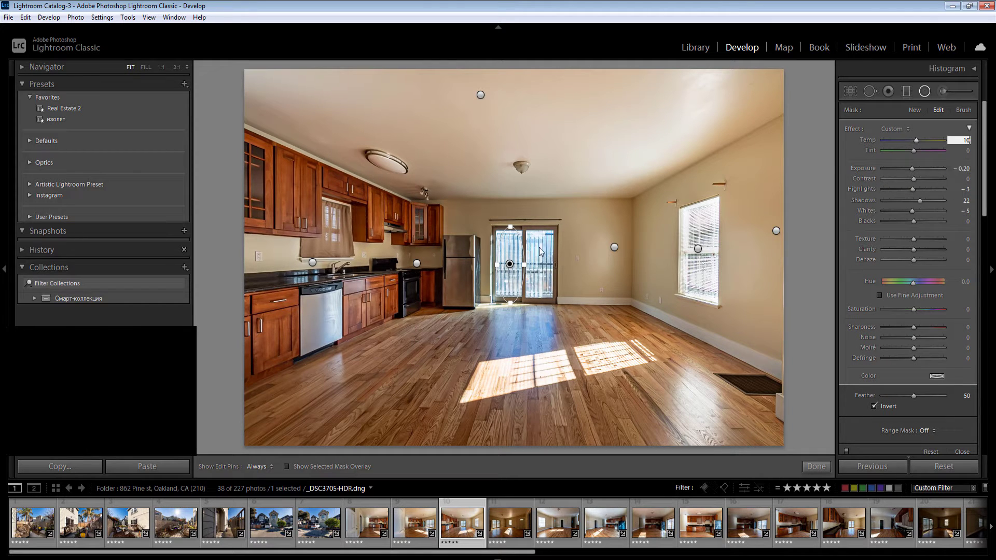
Step: Duplicate the glass door filter and move the copy onto the right door panel
right_click(511, 264)
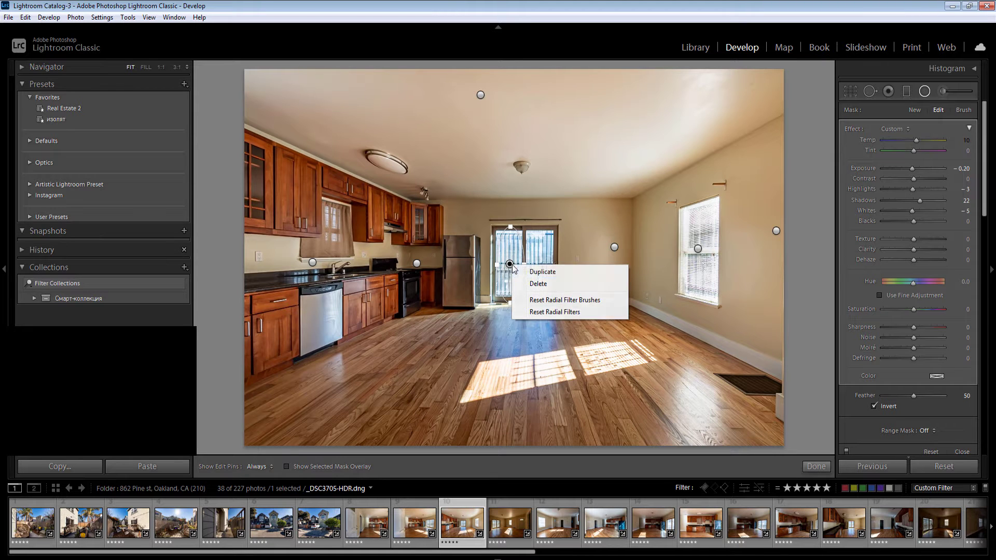
left_click(532, 272)
left_click_drag(510, 263, 542, 264)
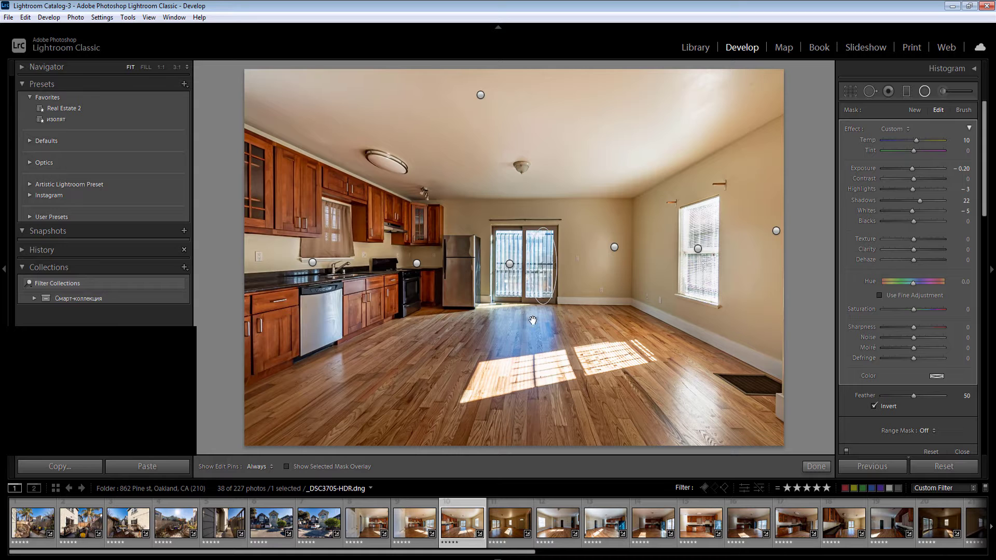
Step: Add a radial filter over the bluish floor reflection before the glass door, with exposure -0.10 and temperature 20, and finish the radial edits
left_click_drag(523, 330, 570, 370)
left_click(964, 168)
type("0")
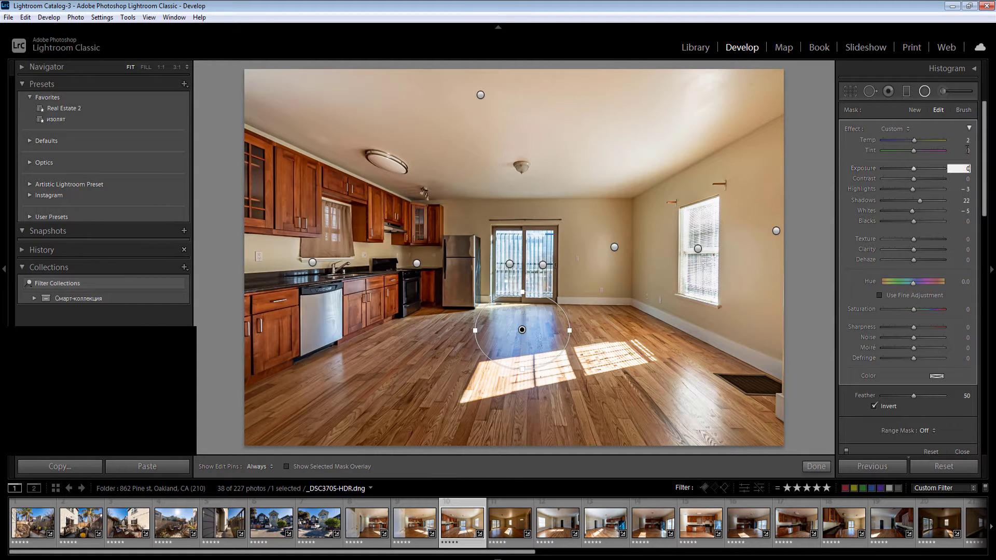
key("Down")
left_click(964, 141)
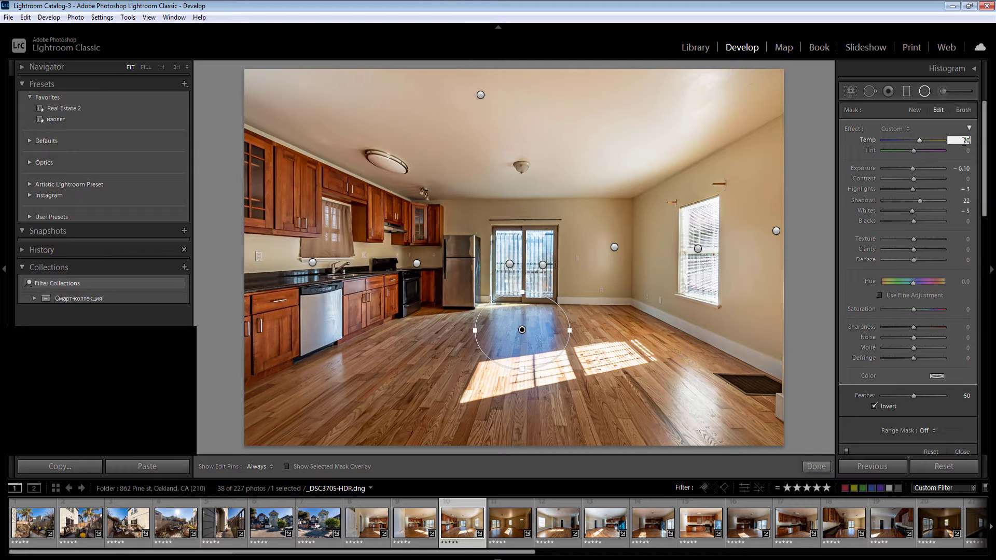
type("20")
key("Return")
key("Return")
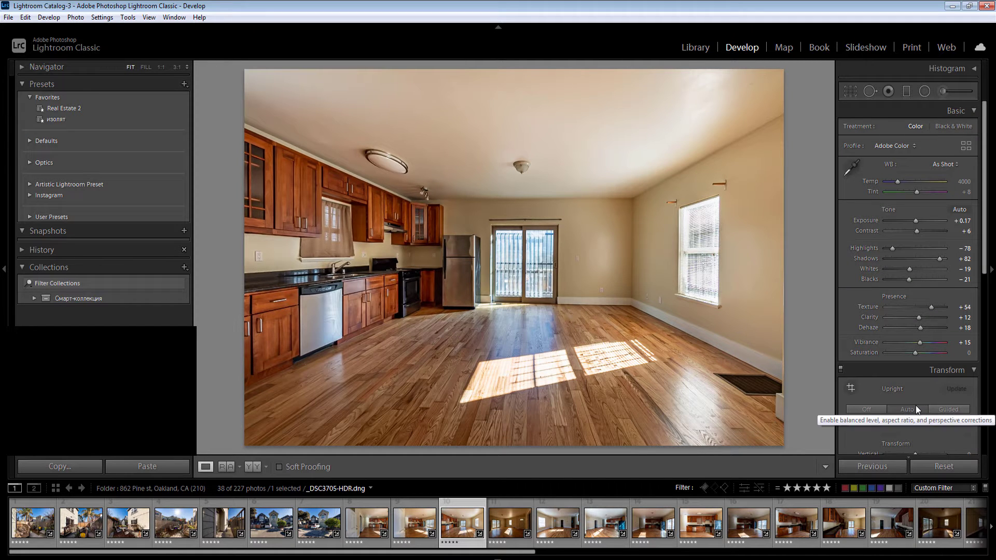
Step: In the eleventh photo, the room with the closed front door, set exposure 0.07 and whites -30
key("Right")
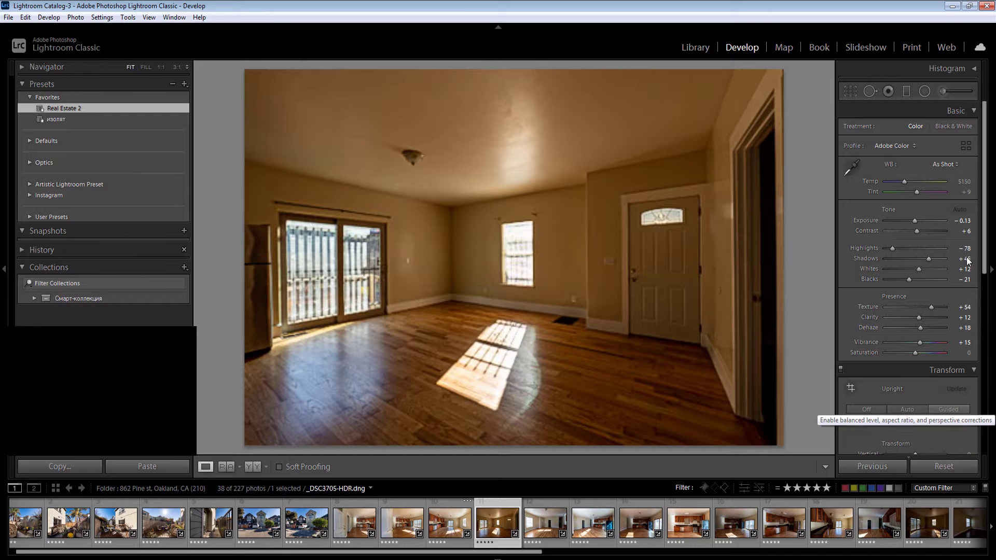
left_click(962, 222)
key("Return")
left_click(906, 269)
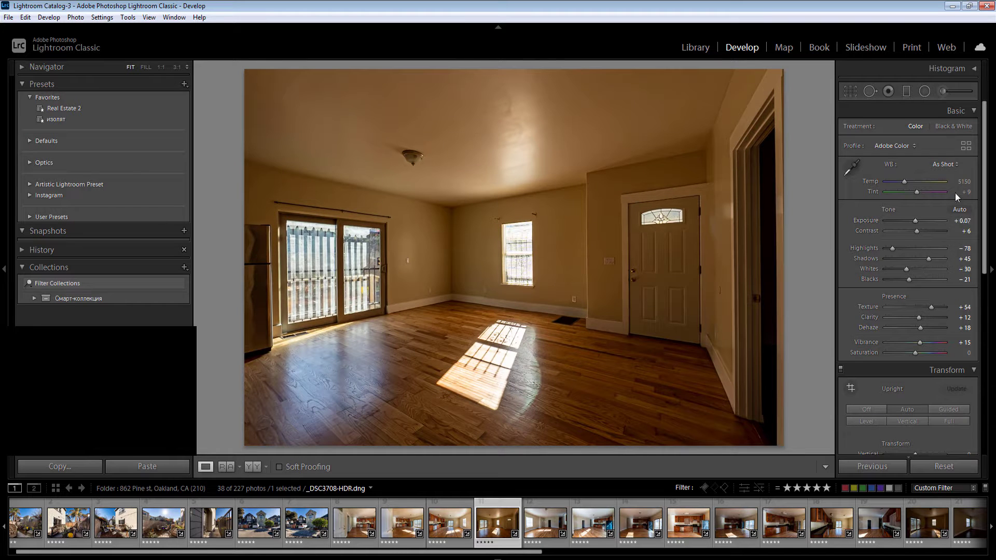
Step: Set the photo's white balance temperature to 4900 and its yellow saturation to -35
left_click(961, 181)
key("Down")
key("Down")
key("Down")
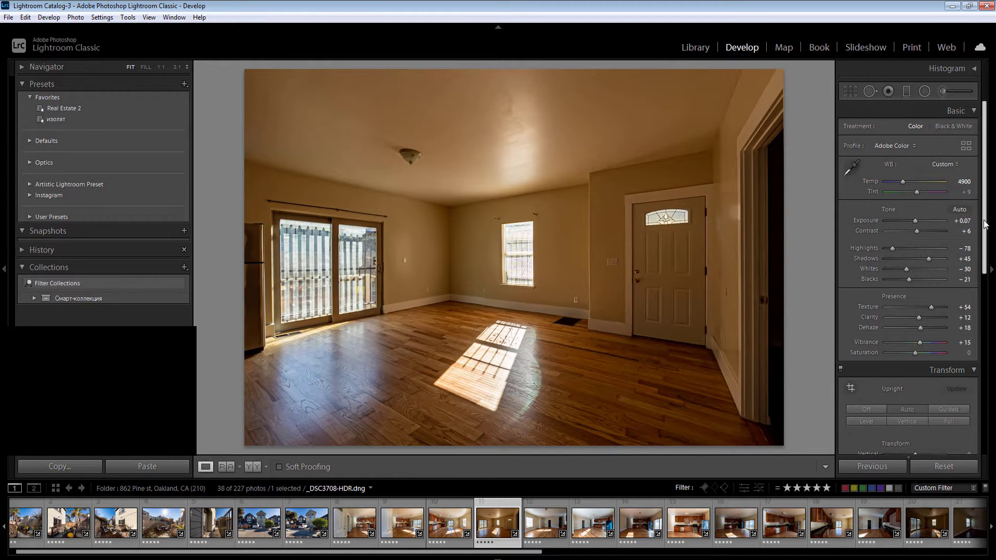
scroll(982, 215, "down", 5)
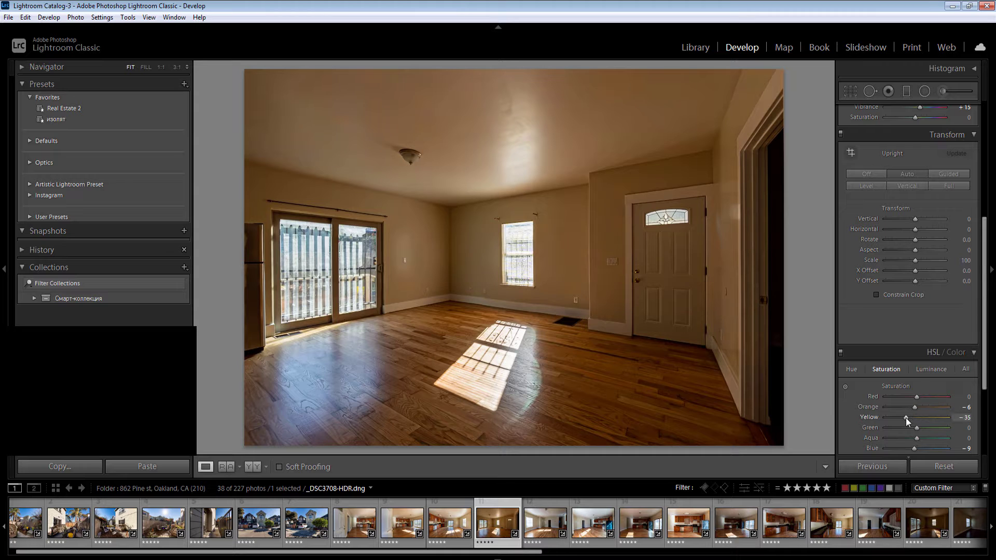
Step: Add a large radial filter over the front door area, and a wide one over the ceiling with exposure 0.40
key("shift+m")
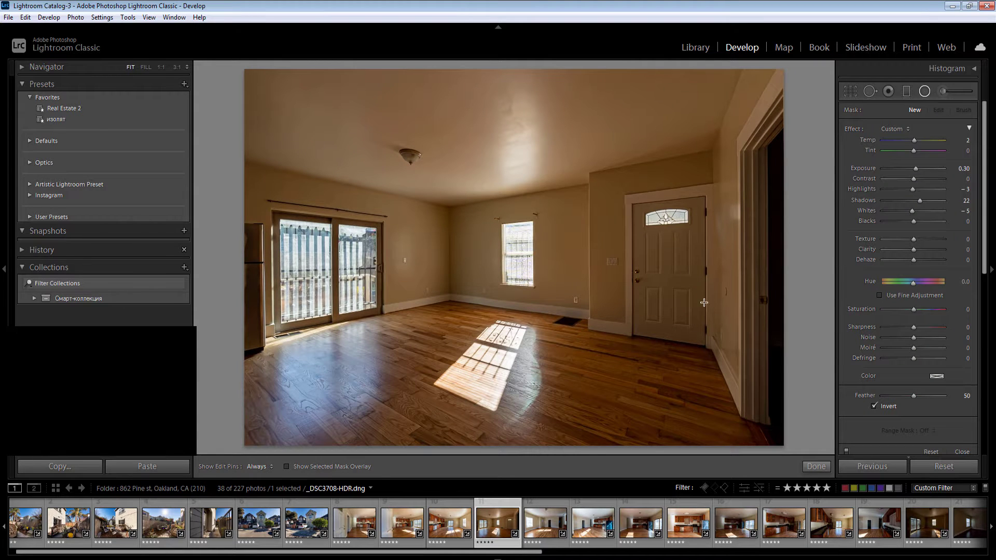
left_click_drag(681, 266, 513, 23)
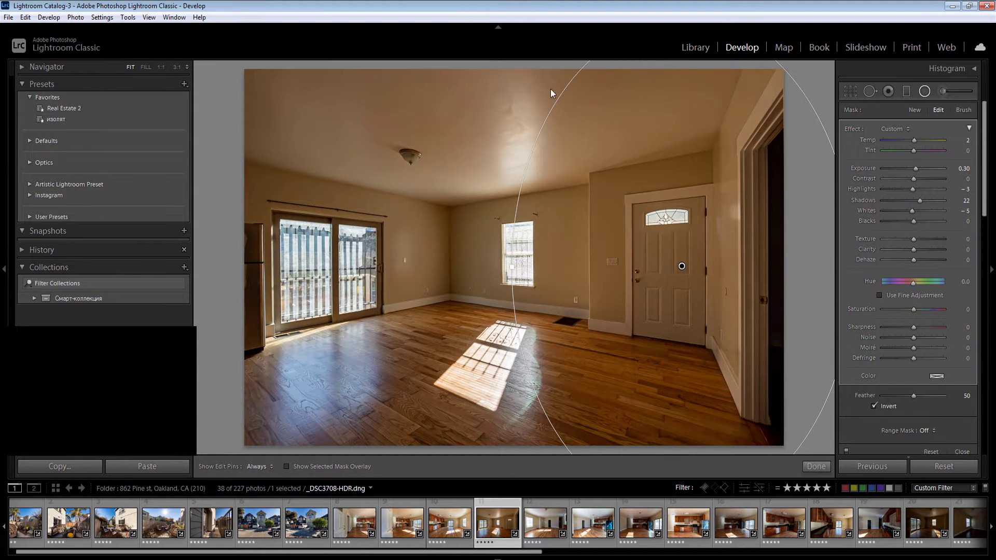
left_click_drag(478, 80, 831, 223)
left_click(960, 168)
key("Up")
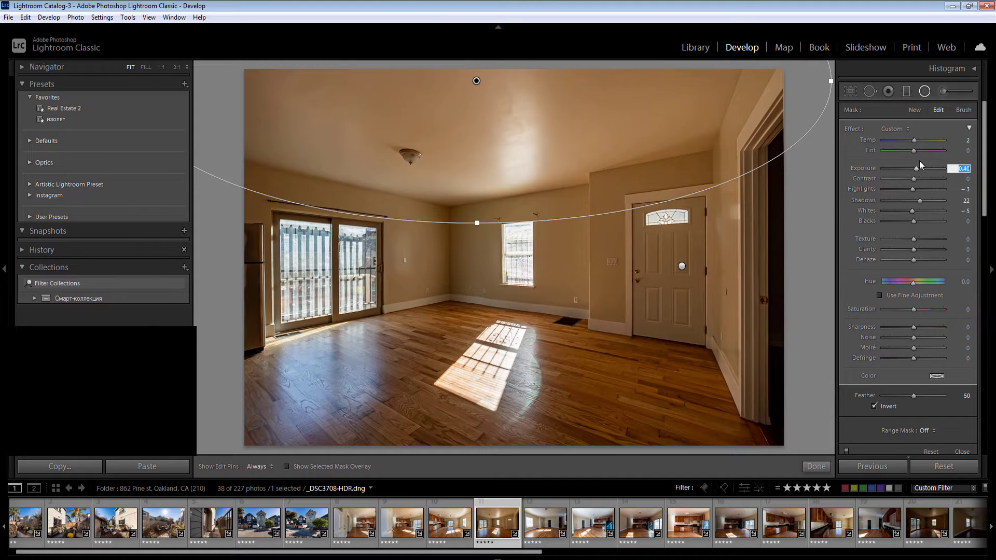
Step: Add a tall radial filter over the dark open doorway at the room's edge, with exposure 0.60
left_click_drag(783, 266, 844, 451)
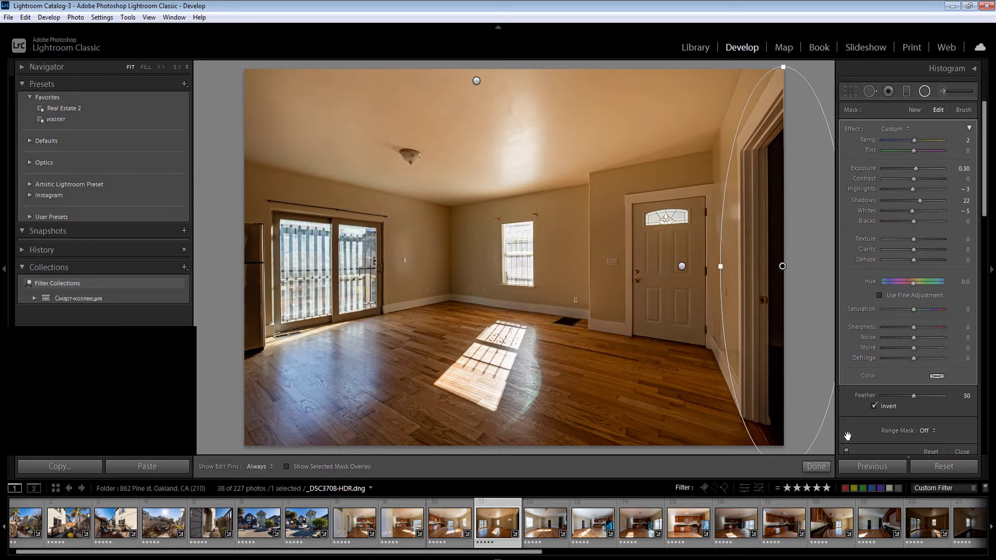
left_click(958, 168)
type("0.6")
key("Return")
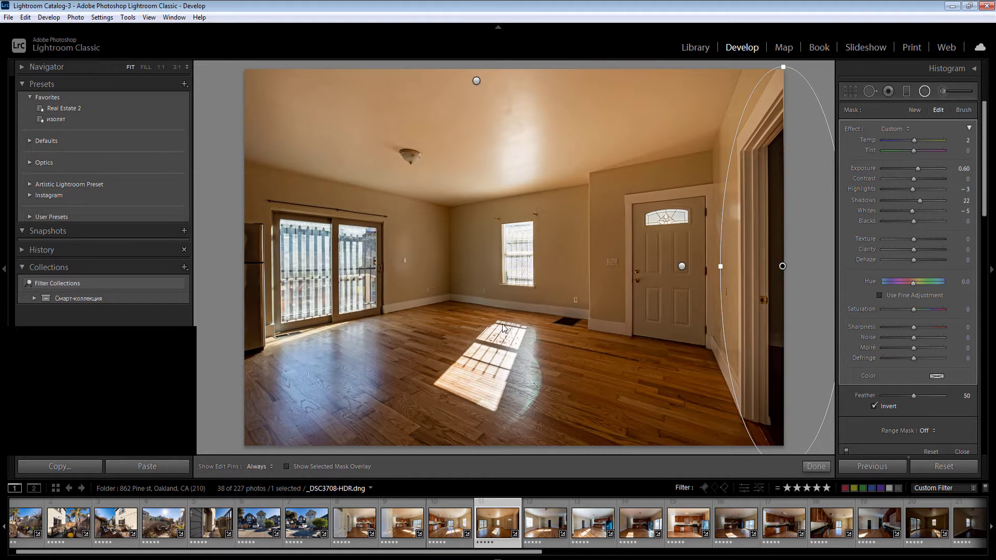
Step: Add a radial filter over the far wall corner between the glass door and the window, with exposure 0.60
left_click_drag(442, 247, 508, 328)
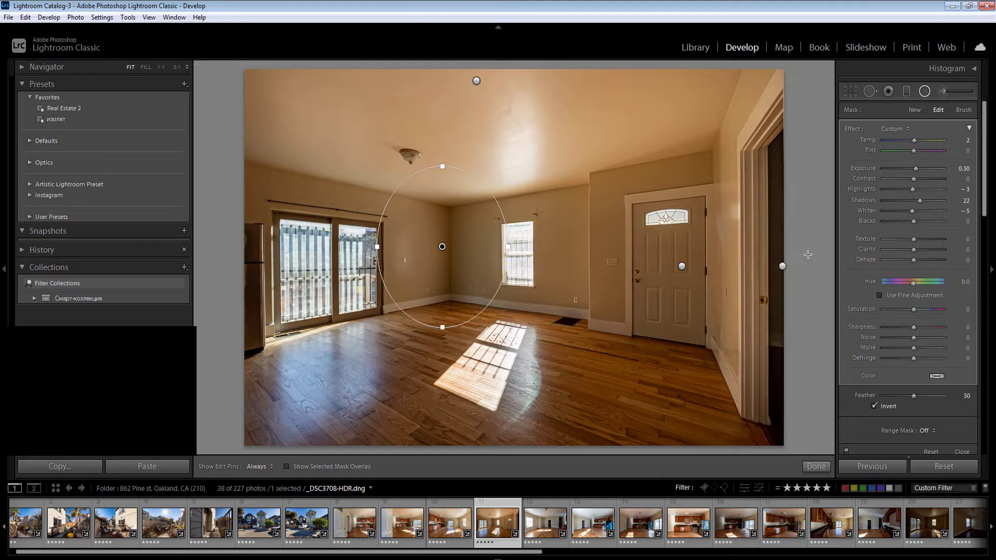
left_click(968, 169)
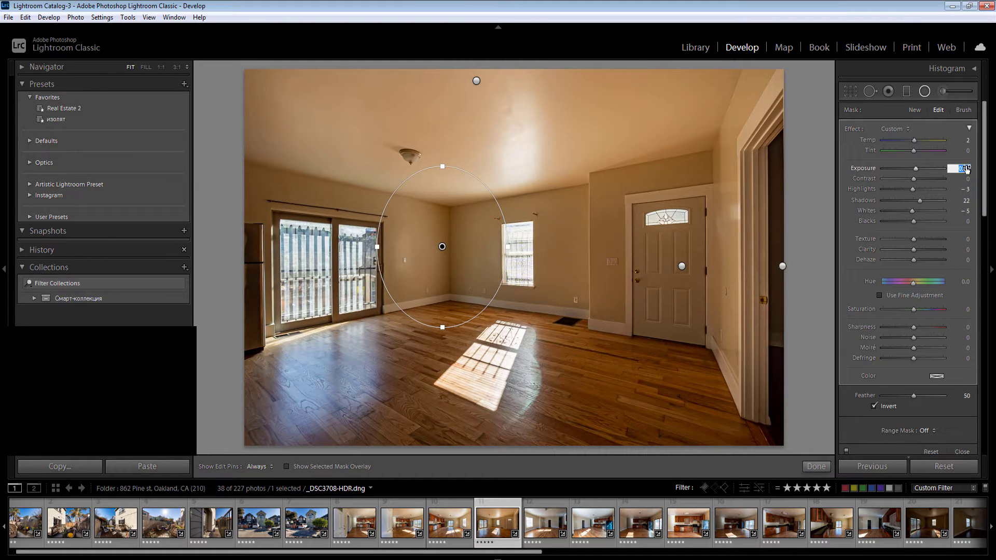
type("0.6")
key("Tab")
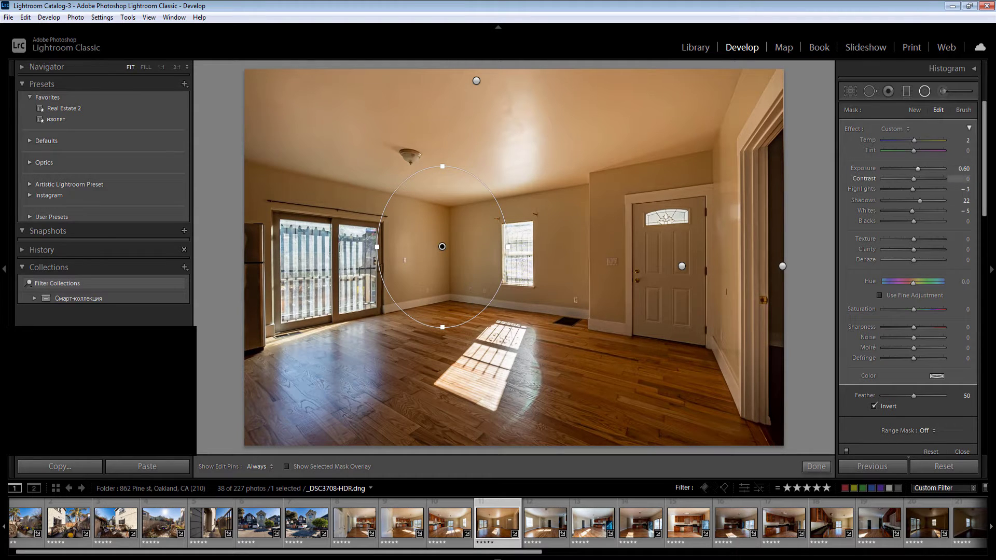
key("alt+Tab")
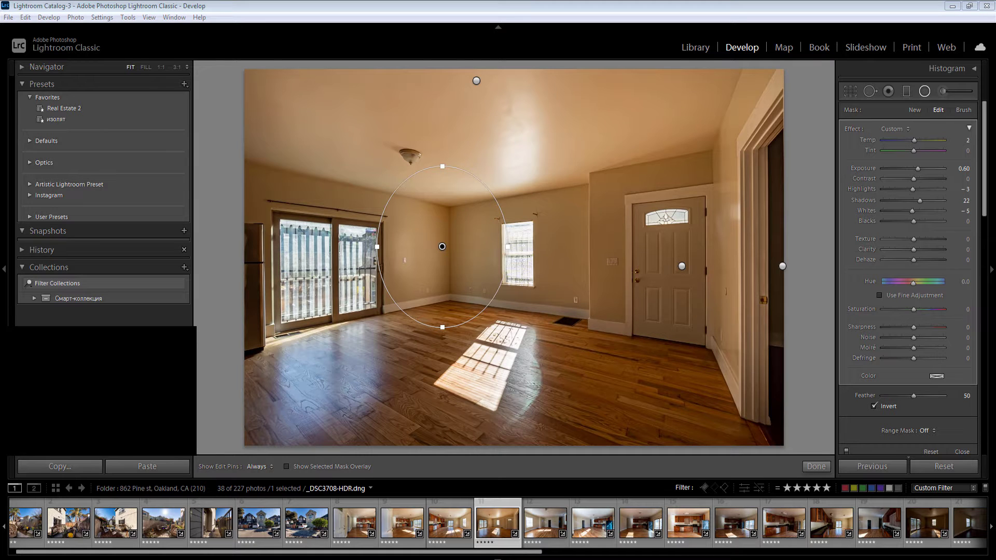
left_click(540, 5)
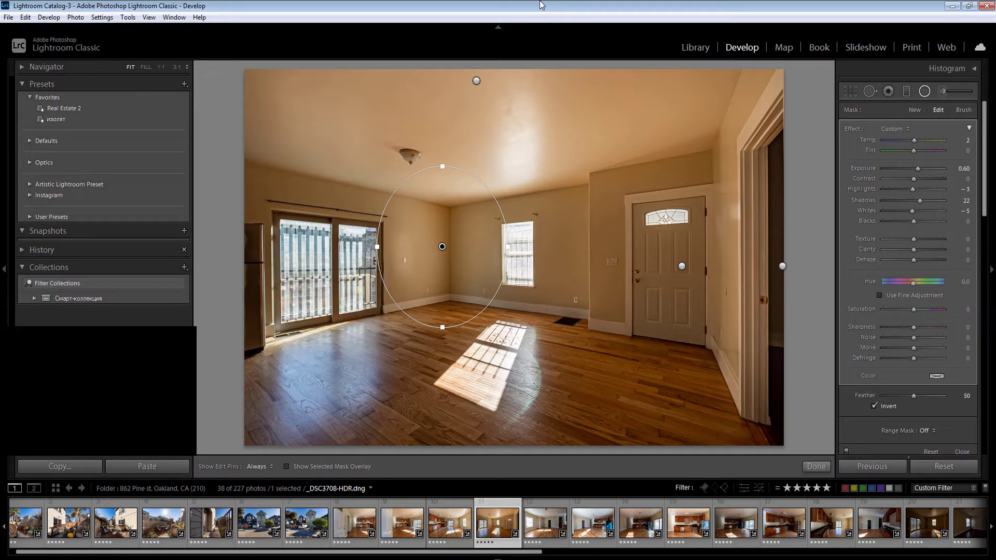
Step: Add a large radial filter over the wall between the window and the front door
left_click(609, 248)
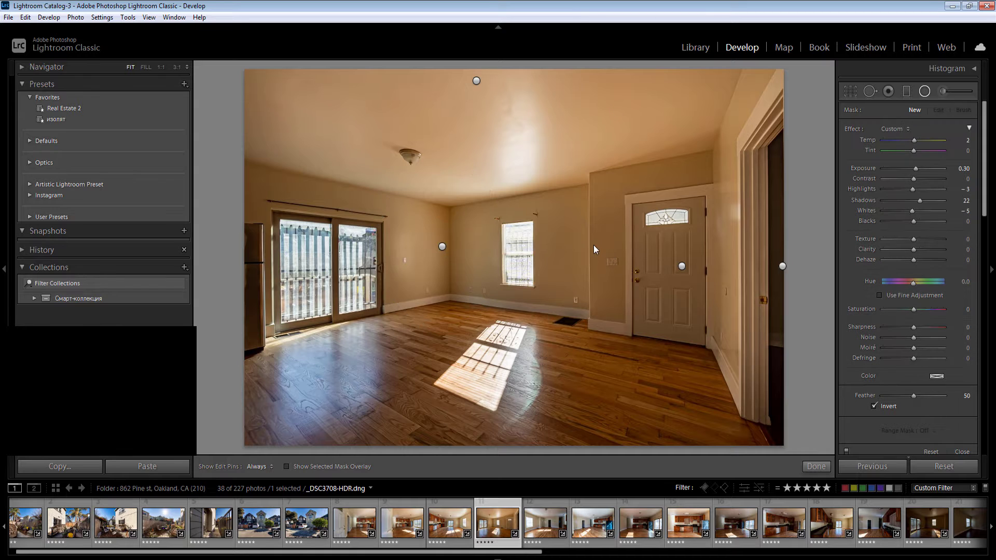
left_click_drag(594, 245, 677, 362)
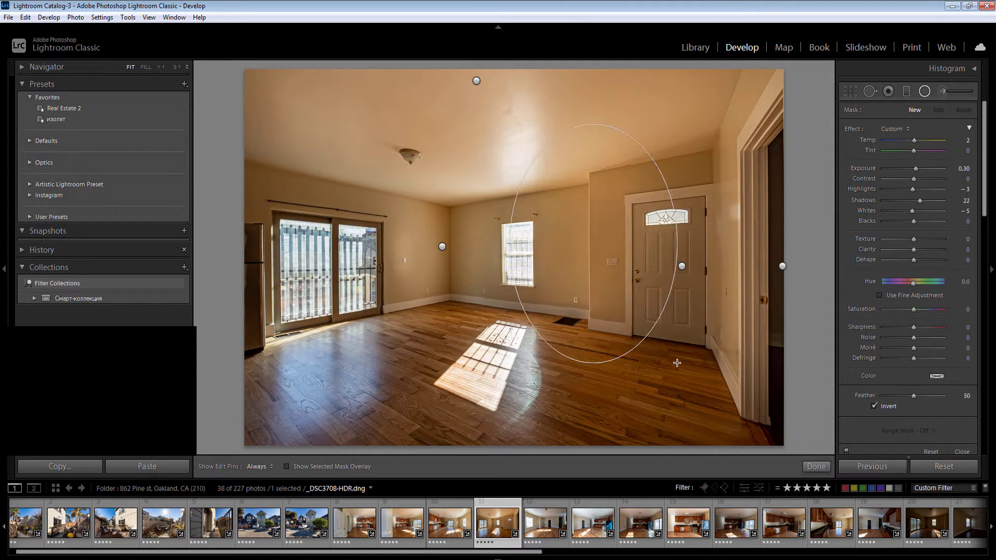
key("Return")
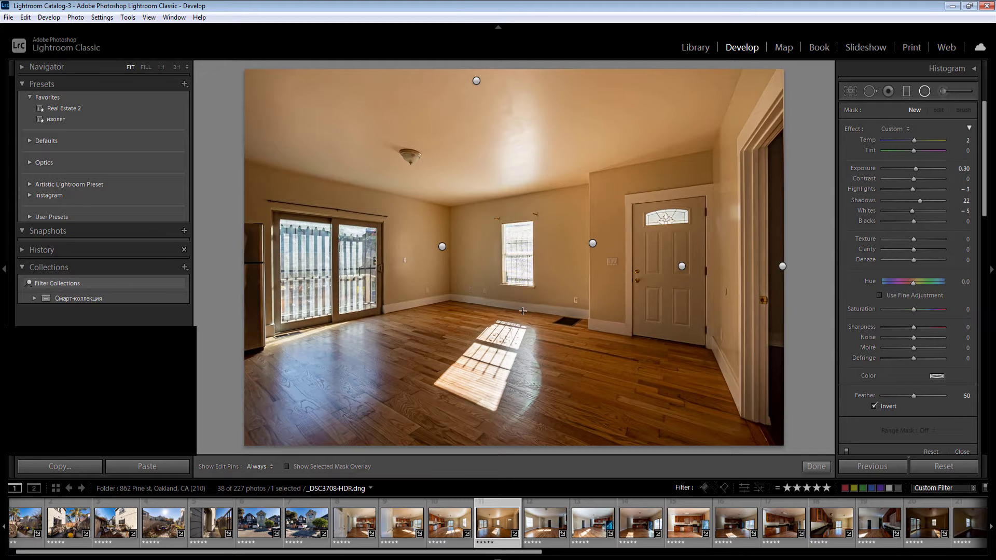
Step: Set the radial filter over the baseboard below the window to exposure 0.10, add another over the lower front door, and finish the radial edits
left_click(963, 169)
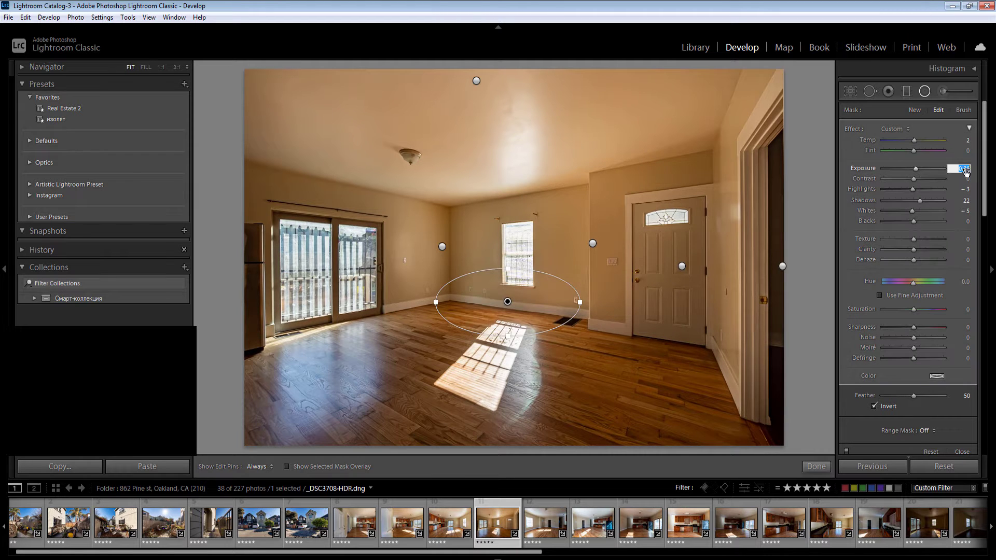
type("0")
key("Up")
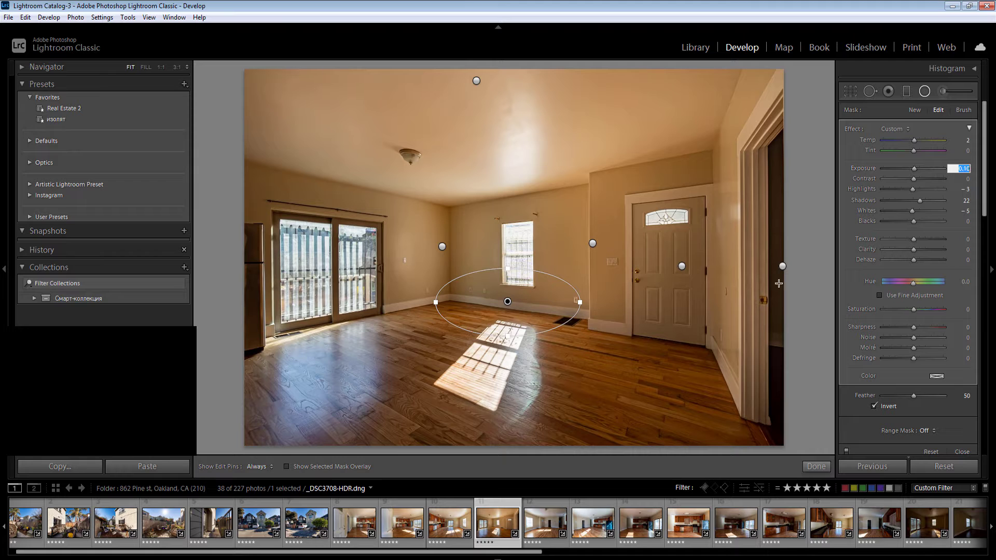
left_click_drag(679, 293, 724, 366)
left_click(816, 467)
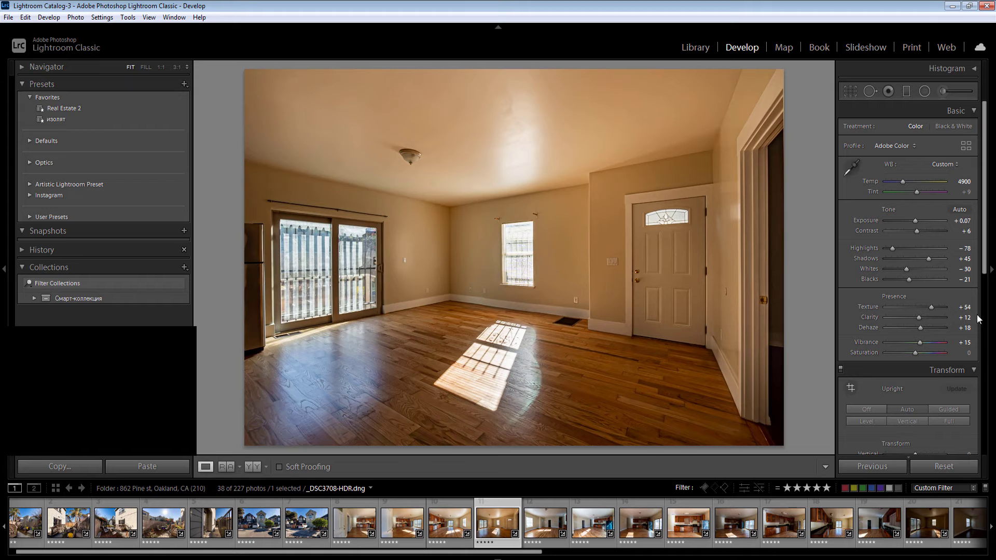
Step: Set the photo's vibrance to -2, and its orange saturation to -23 and yellow saturation to -42
left_click(963, 343)
type("0")
key("Down")
key("Down")
key("Return")
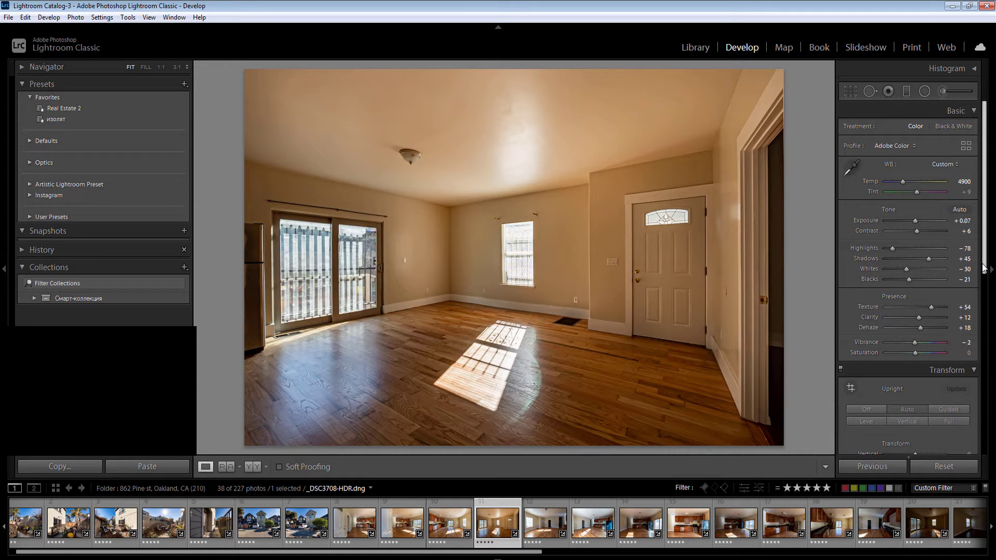
left_click_drag(984, 268, 984, 401)
left_click_drag(915, 378, 910, 379)
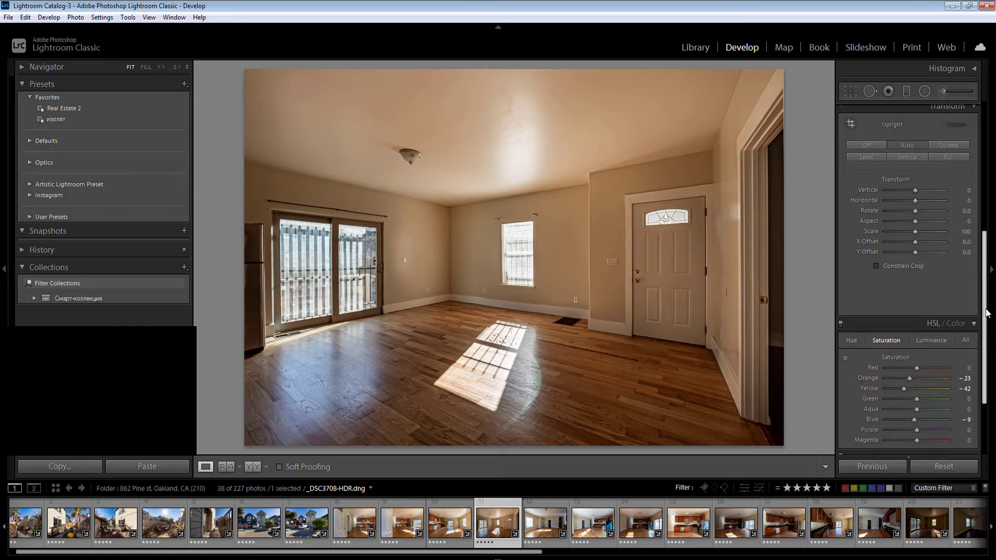
Step: Set the photo's exposure to 0.47 and its white balance temperature to 4950
left_click_drag(991, 299, 994, 187)
left_click(964, 221)
type("0.47")
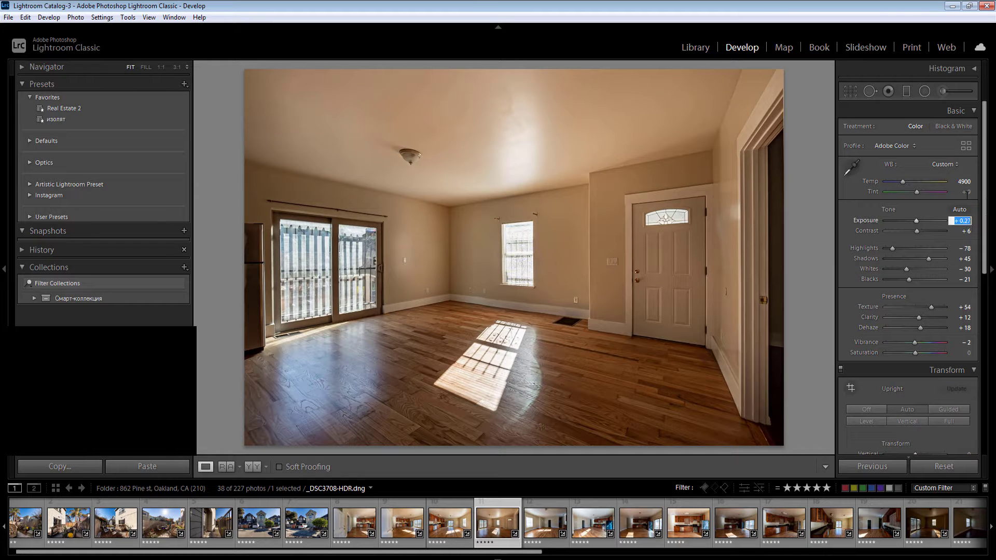
key("Return")
left_click(967, 180)
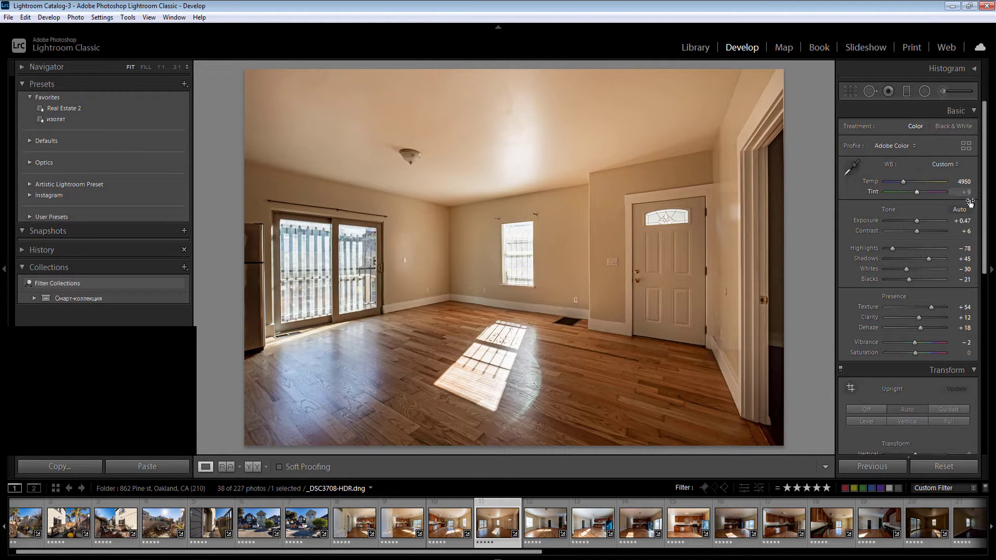
Step: Add a radial filter over the bluish floor reflection before the glass door, with exposure -0.20 and temperature 25
key("shift+m")
key("shift+m")
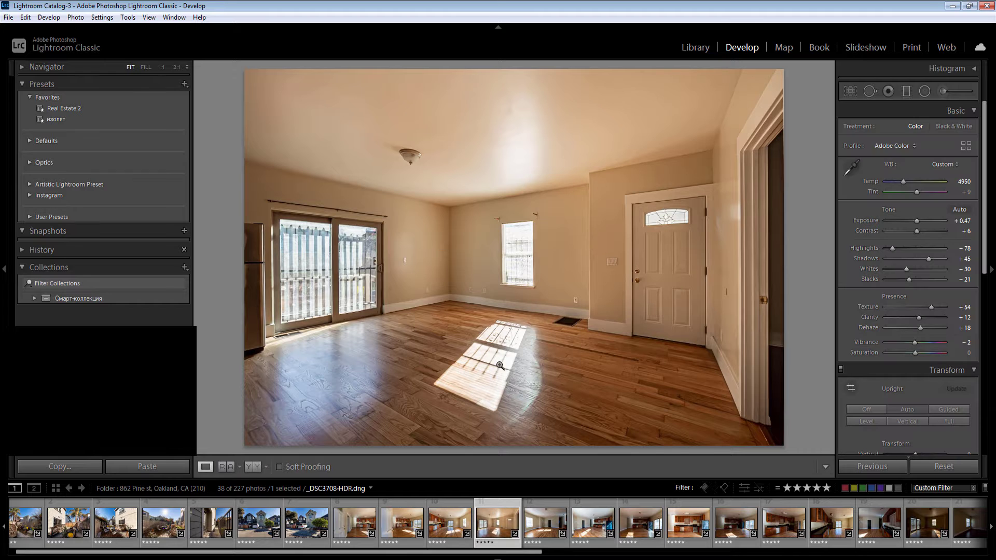
key("shift+m")
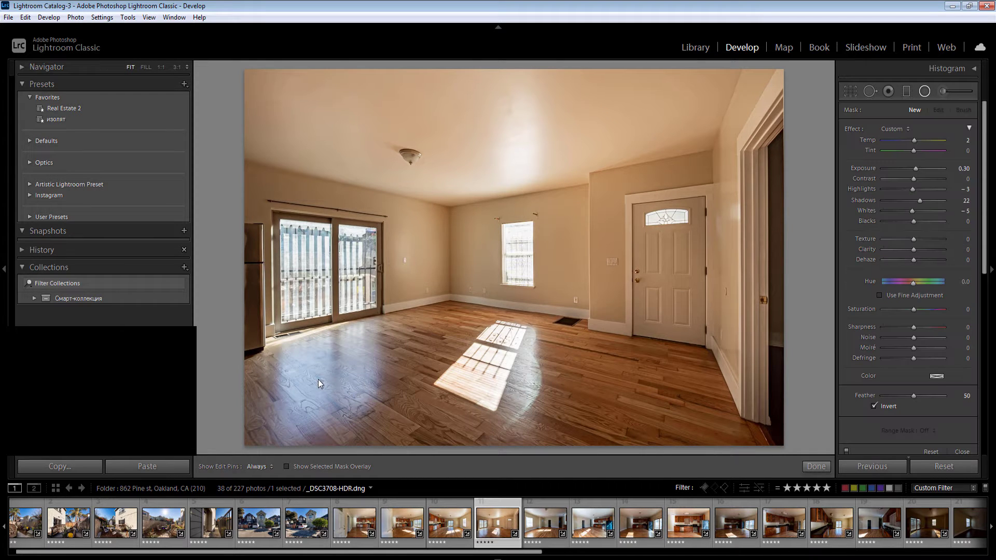
left_click_drag(318, 381, 420, 452)
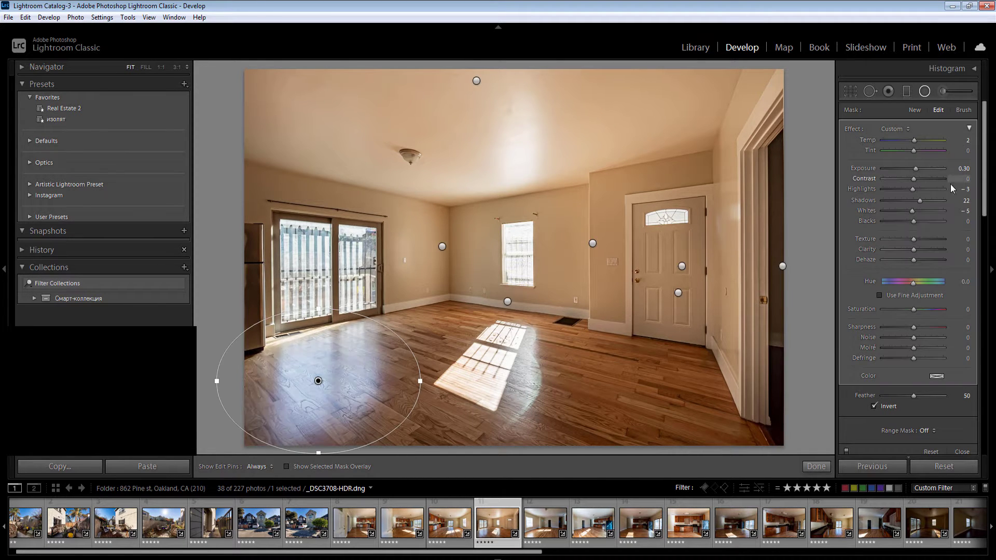
type("-0.2")
key("Return")
left_click(968, 140)
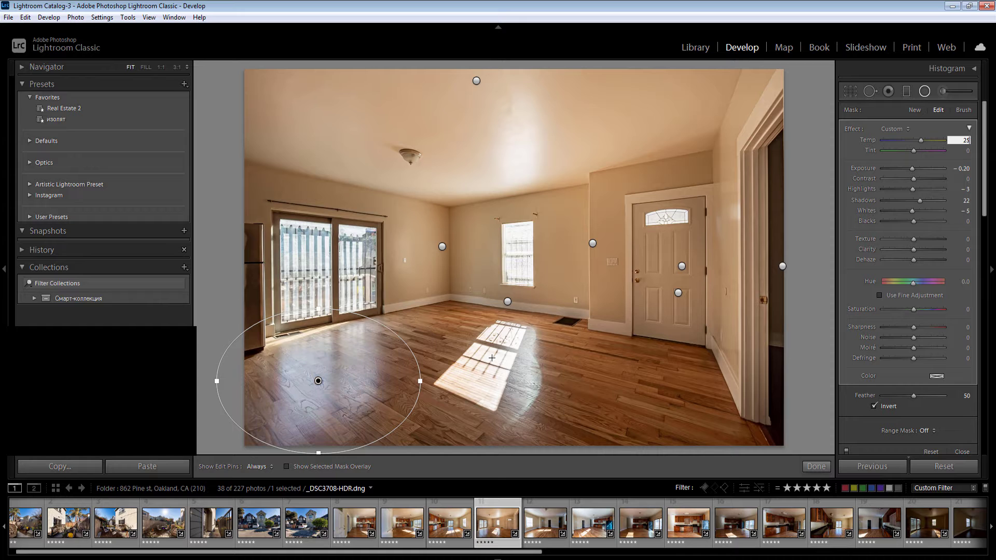
key("Return")
Step: Add a narrow radial filter over the first panel of the sliding glass door, with exposure -0.60 and highlights -33
left_click(307, 277)
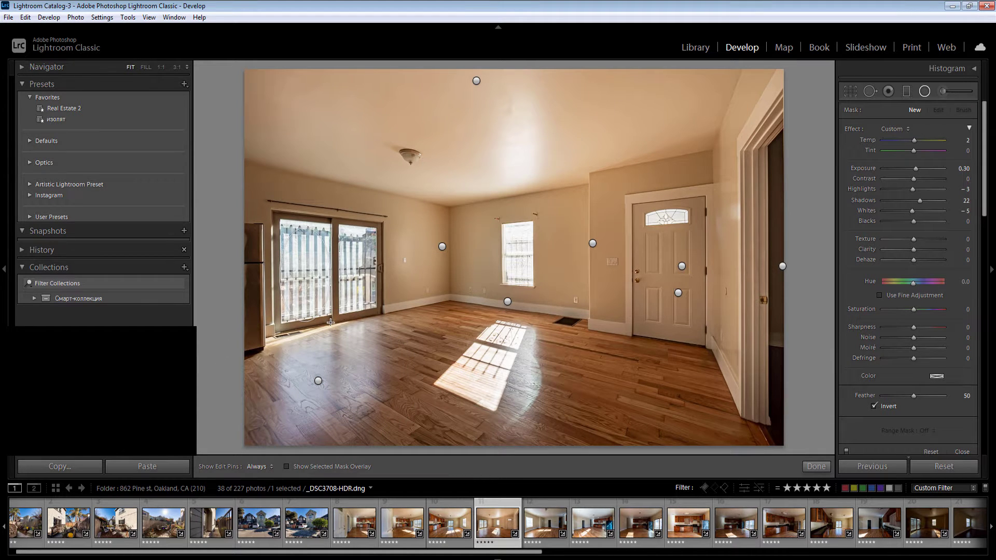
left_click_drag(331, 322, 331, 329)
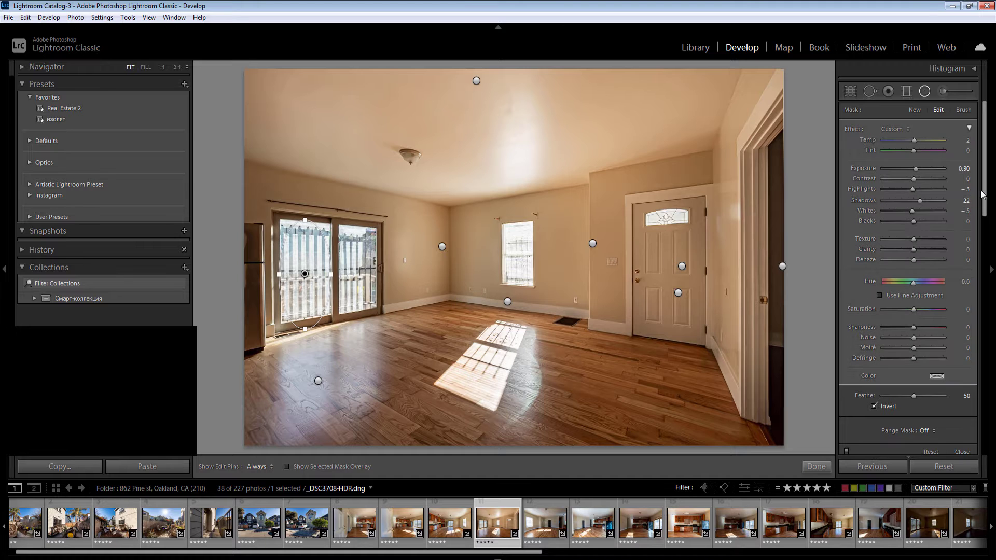
left_click(967, 170)
type("-0.1")
key("Return")
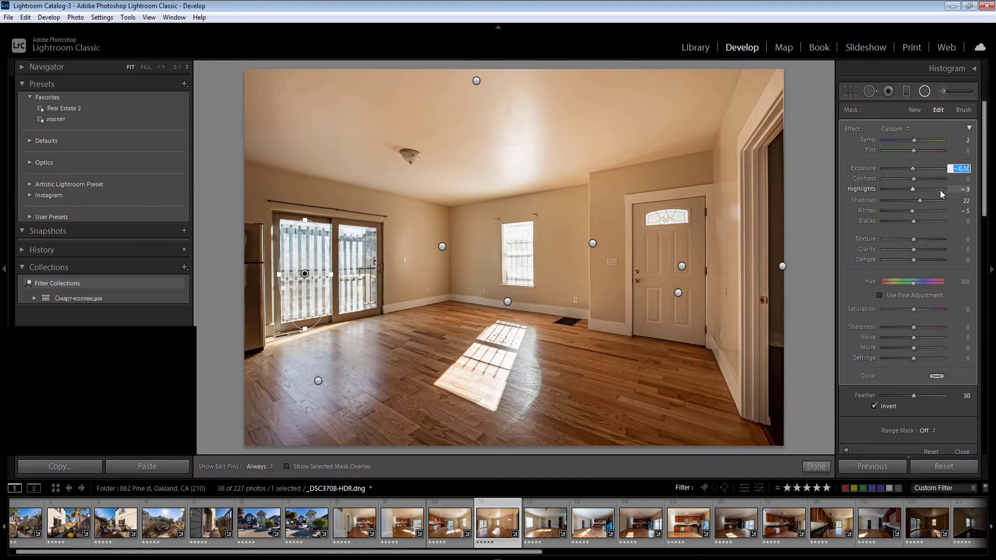
left_click_drag(914, 189, 903, 191)
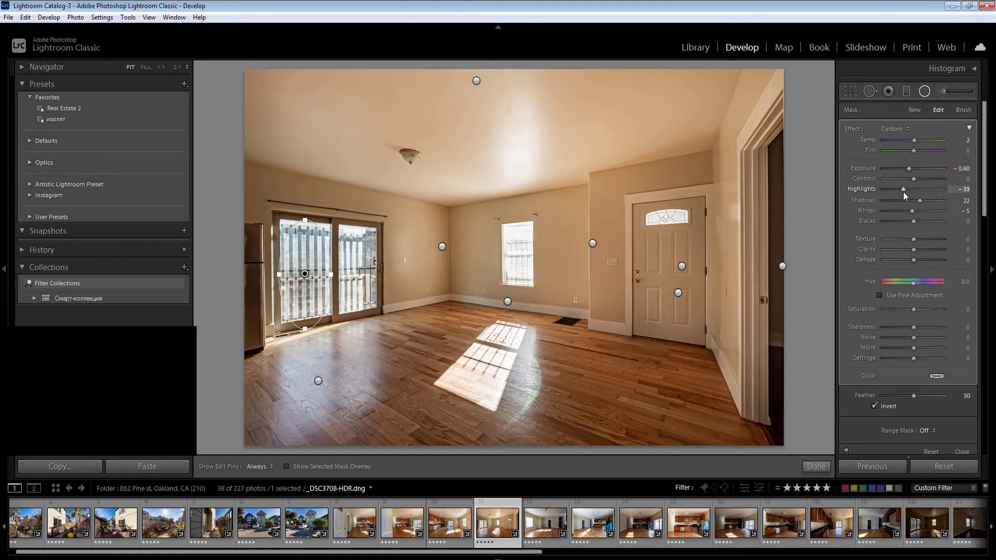
Step: Add a small radial filter over the window in the far wall, with exposure -0.80 and highlights -21
left_click(519, 254)
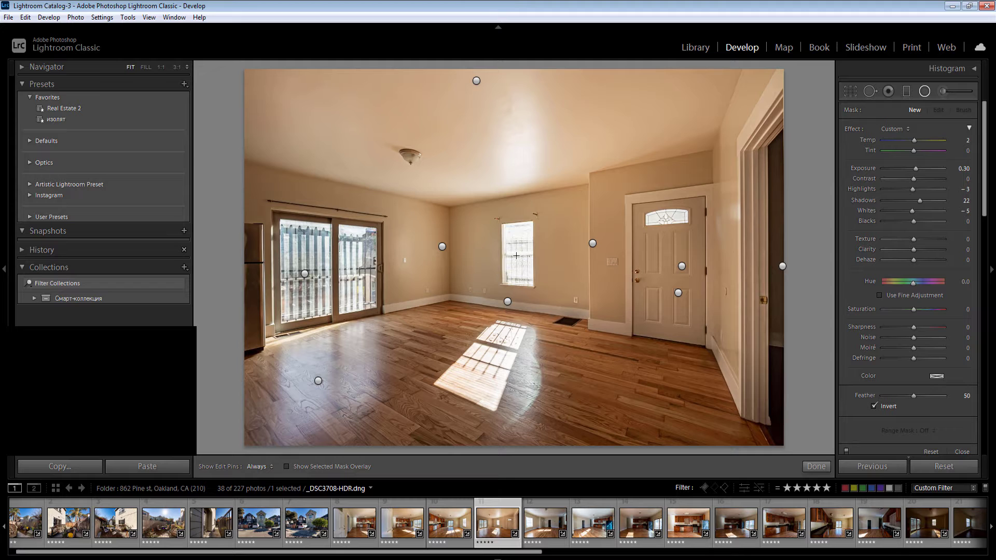
left_click_drag(522, 277, 535, 292)
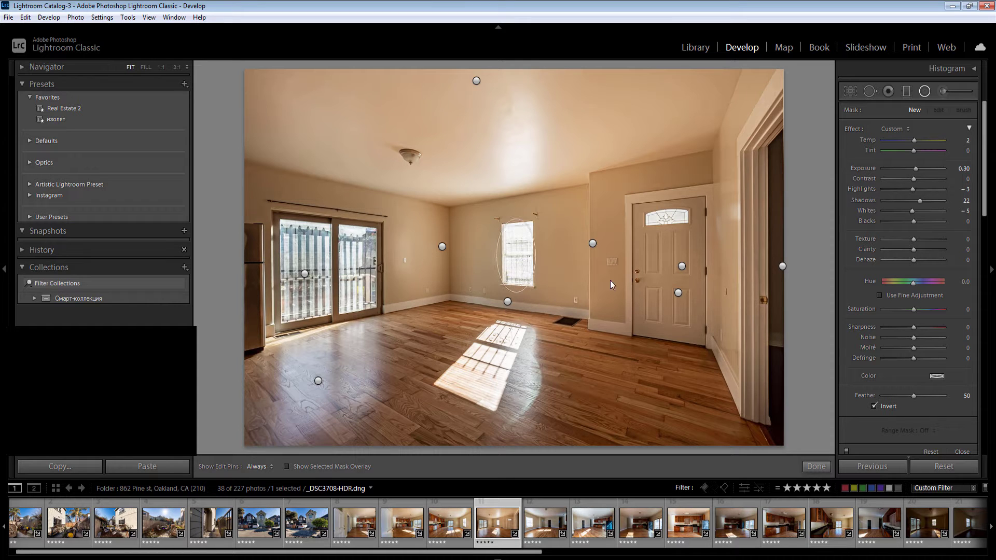
left_click(966, 168)
type("-0.8")
key("Return")
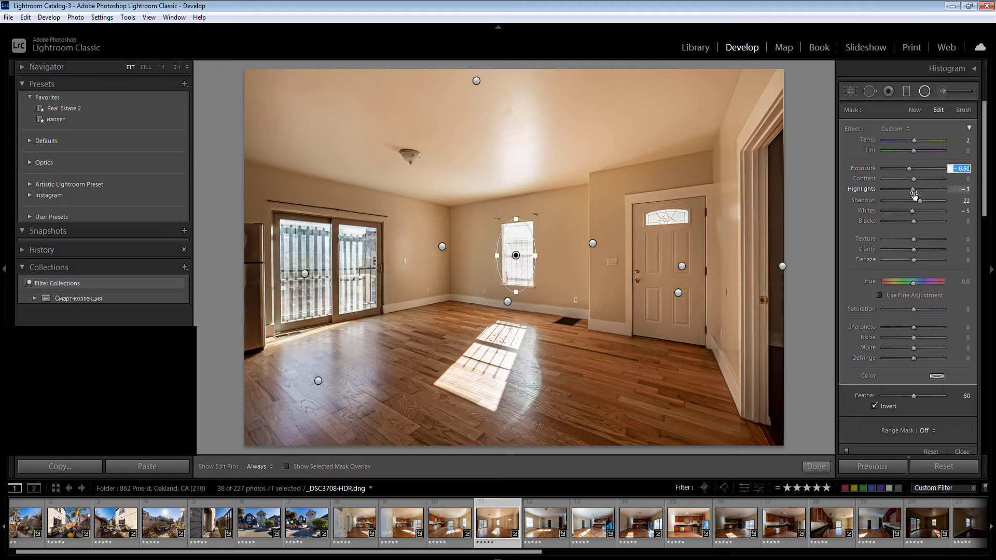
left_click_drag(913, 190, 908, 193)
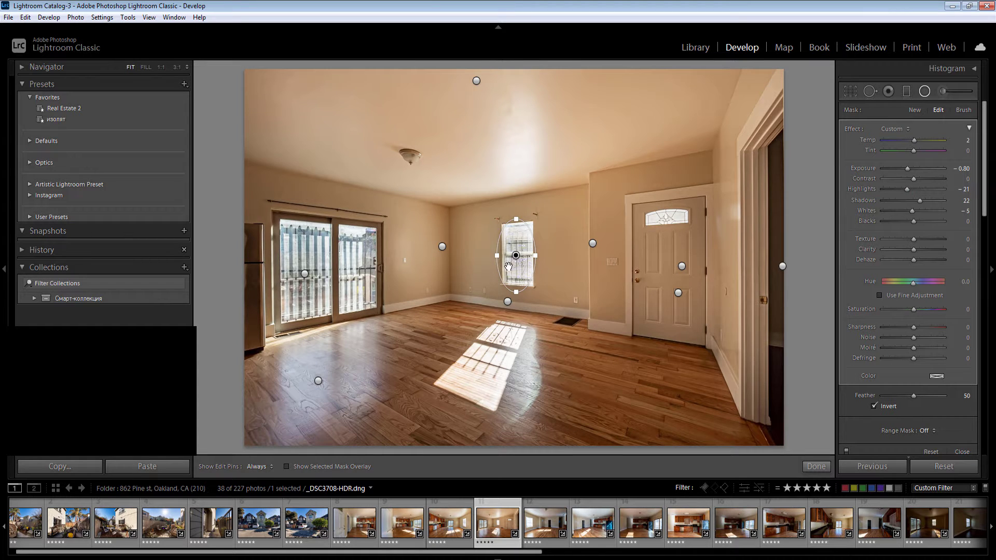
Step: Center the small radial filter on the far window, fit its size to the window, and finish the radial edits
left_click_drag(515, 256, 534, 255)
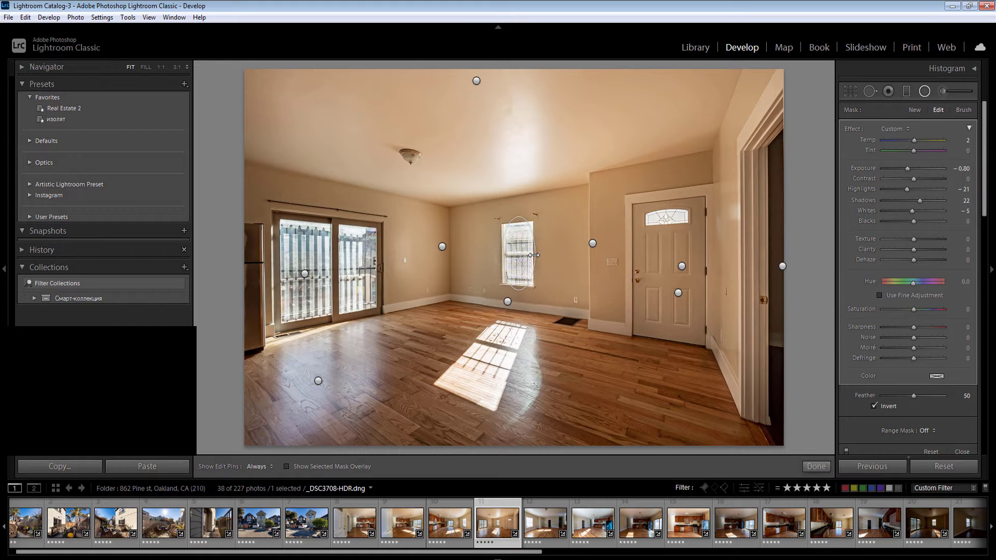
left_click_drag(519, 213, 519, 219)
key("shift+m")
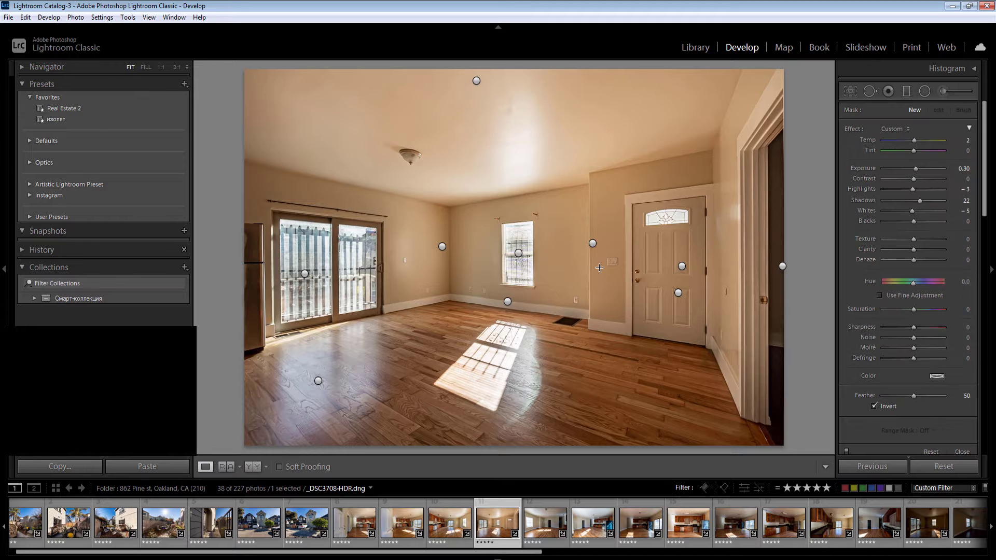
Step: In the twelfth photo, add a large radial filter over the dark hallway and cabinets, and a wide one over the ceiling
key("Right")
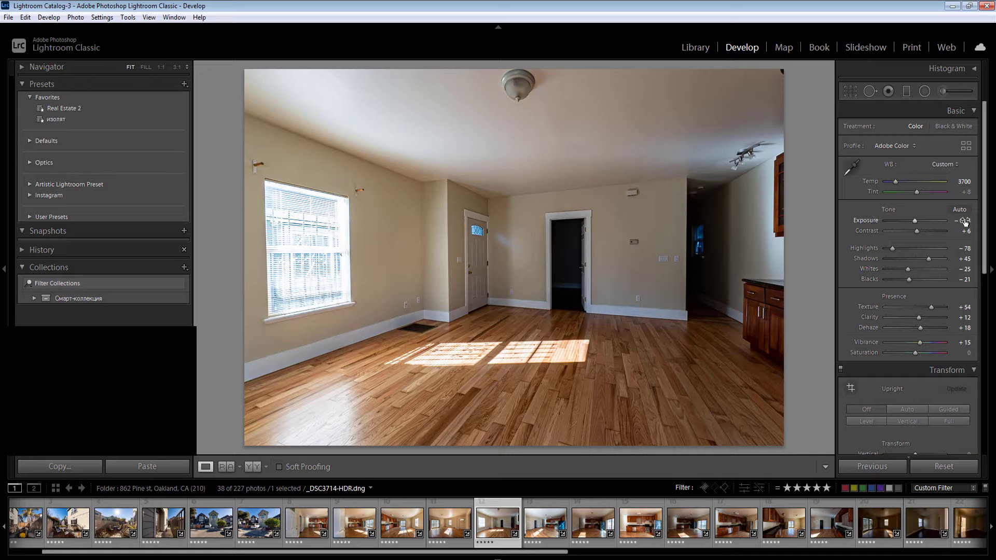
key("shift+m")
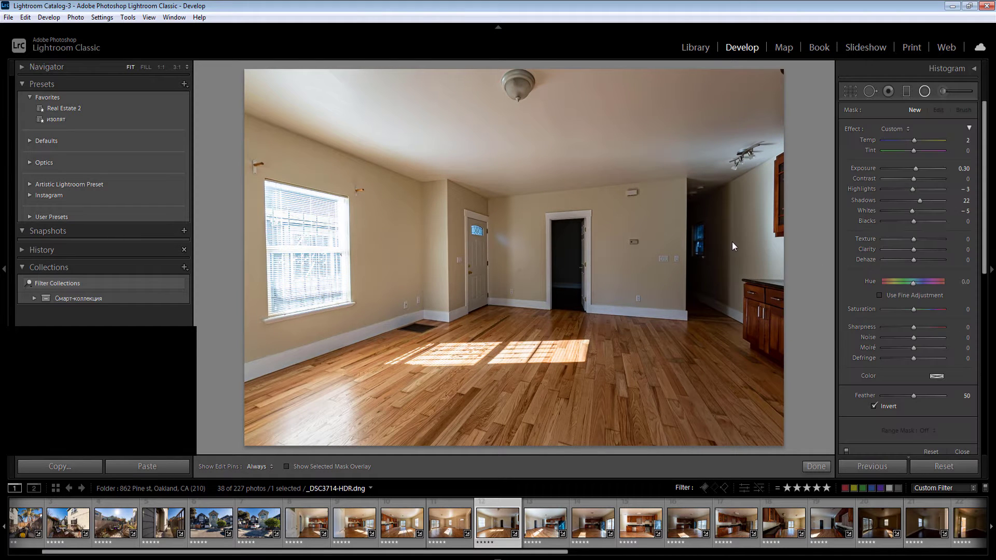
left_click_drag(819, 373, 822, 370)
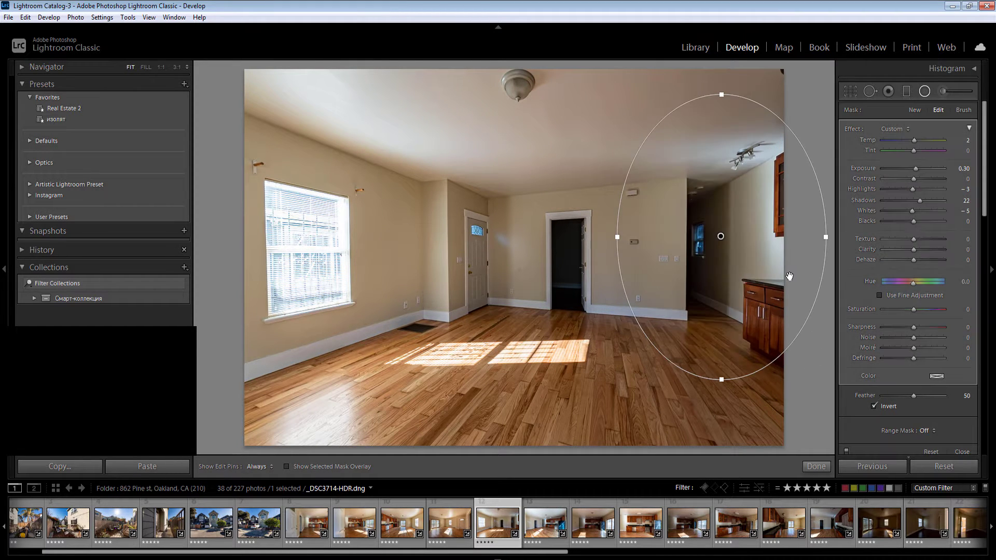
left_click_drag(662, 98, 881, 171)
key("equal")
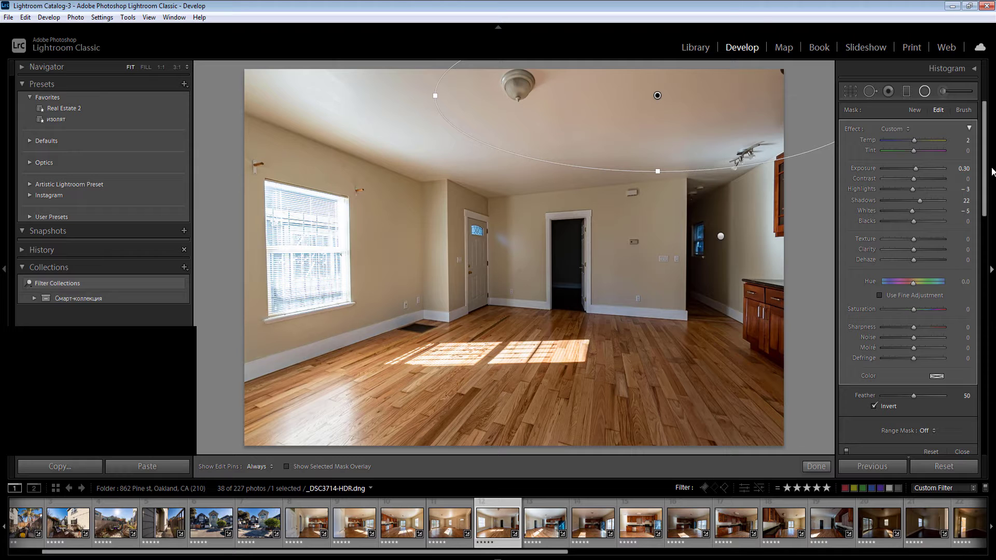
Step: Set the exposure of the ceiling radial filter to 0.60 and finish that filter
left_click(964, 169)
key("Up")
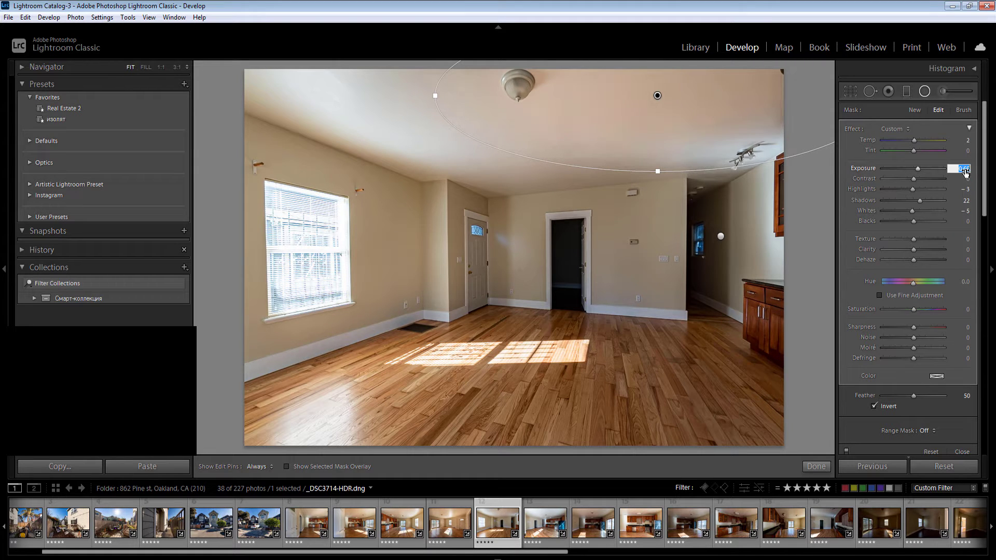
key("Return")
Step: Add a narrow radial filter over the dark open doorway in the back wall, with exposure 1.40 and temperature 15
left_click_drag(569, 260, 588, 312)
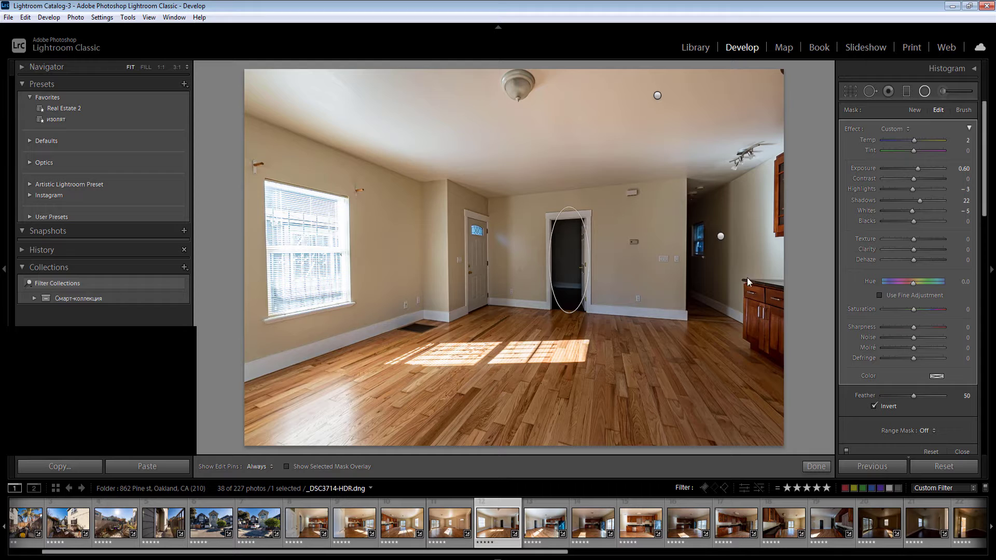
left_click_drag(963, 171, 965, 150)
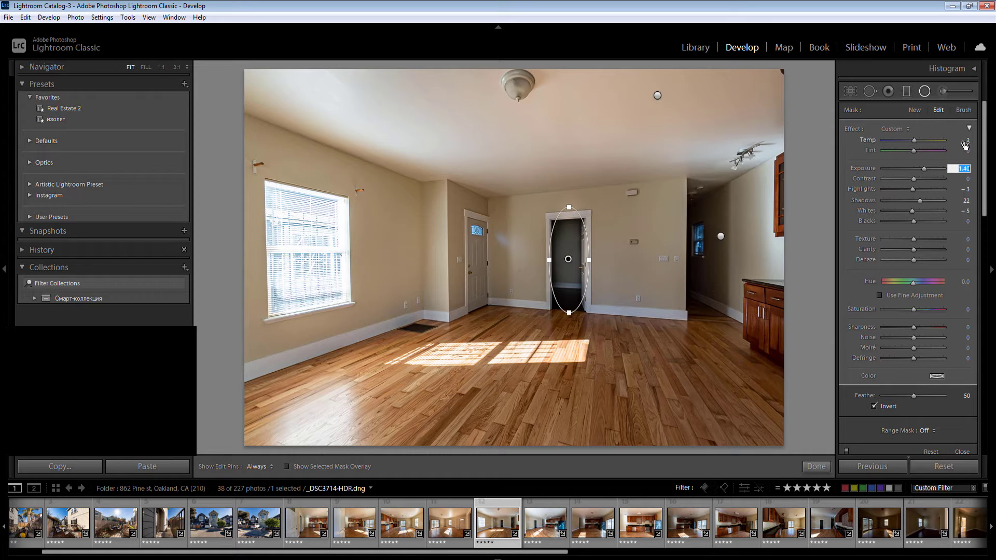
left_click(965, 144)
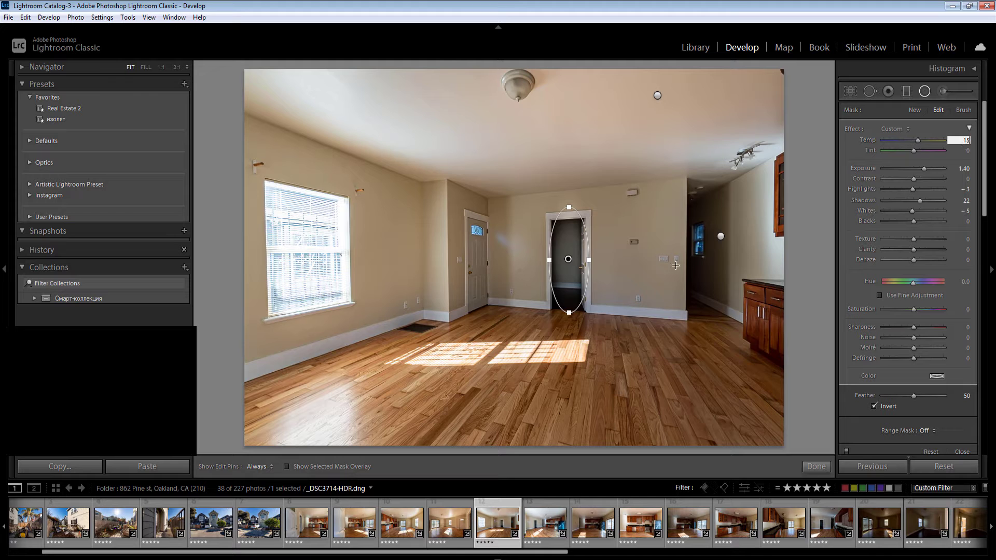
key("Return")
Step: Add a large radial filter over the back wall and hallway, with exposure 0.80 and temperature 10
left_click_drag(623, 235, 808, 371)
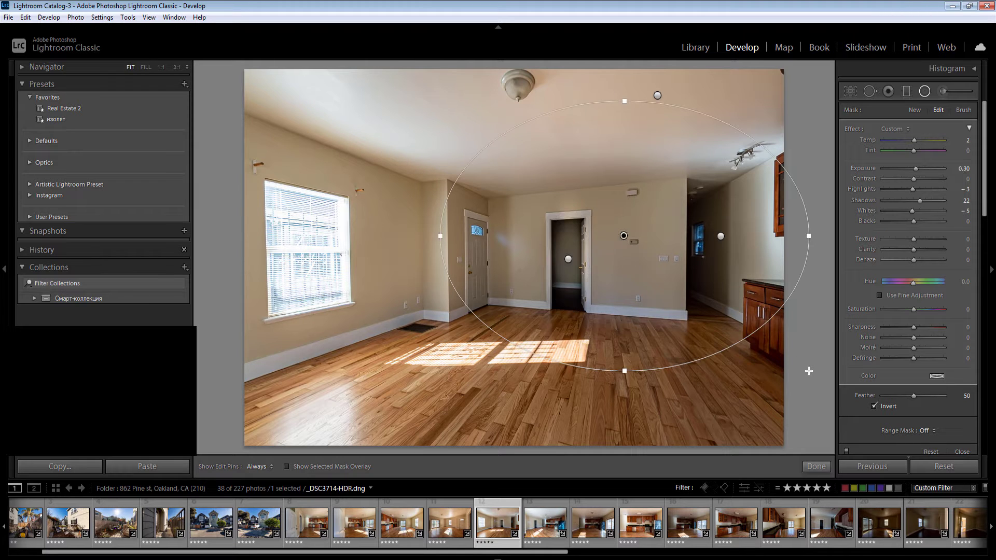
left_click(960, 171)
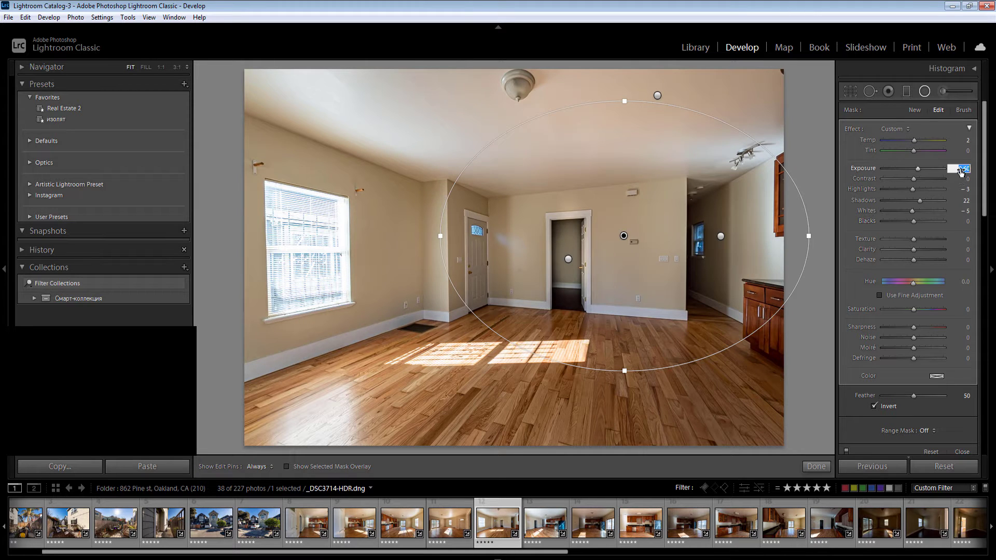
key("shift+Up")
left_click(965, 141)
type("10")
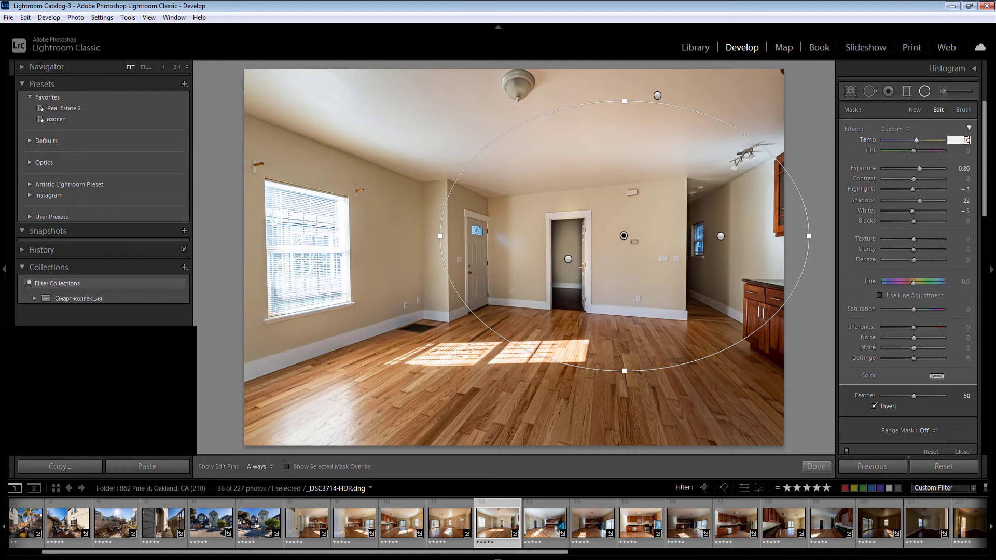
Step: Add radial filters over both front floor corners, setting the window-side one to exposure -0.30, highlights -28 and temperature 10
left_click_drag(766, 385, 890, 506)
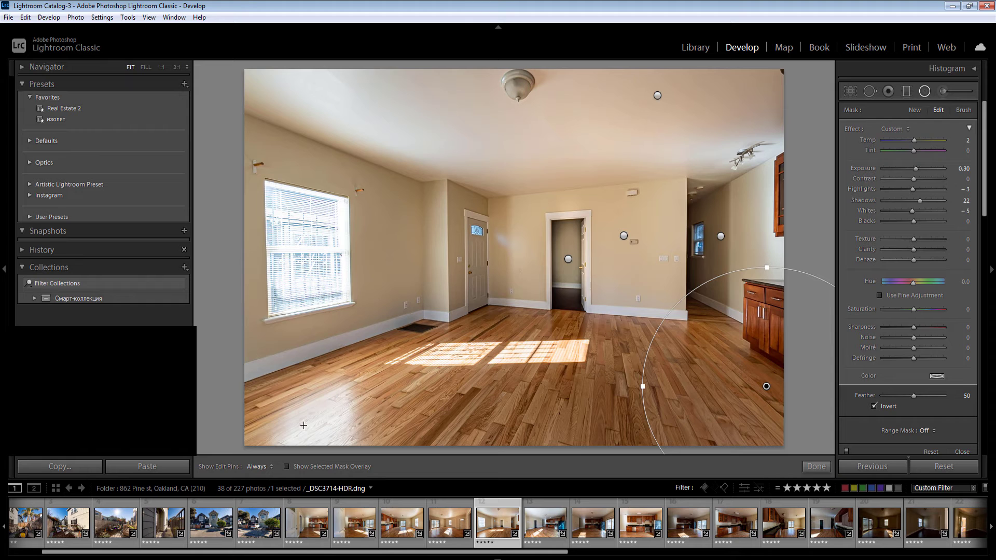
left_click_drag(303, 424, 418, 512)
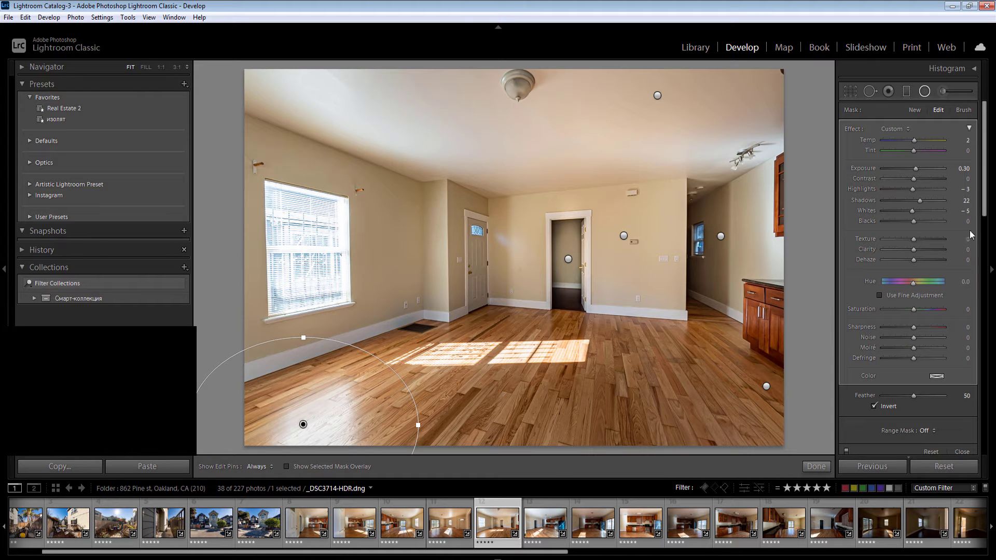
left_click(964, 168)
type("0")
left_click_drag(910, 192, 904, 188)
left_click(963, 140)
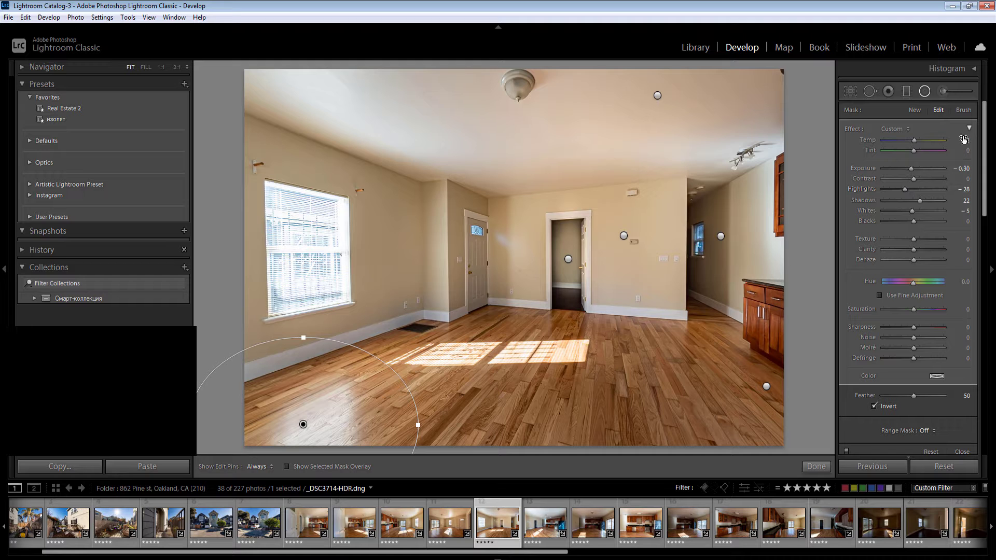
type("10")
key("Return")
Step: Finish the radial edits and correct the photo's perspective with automatic Upright
key("shift+m")
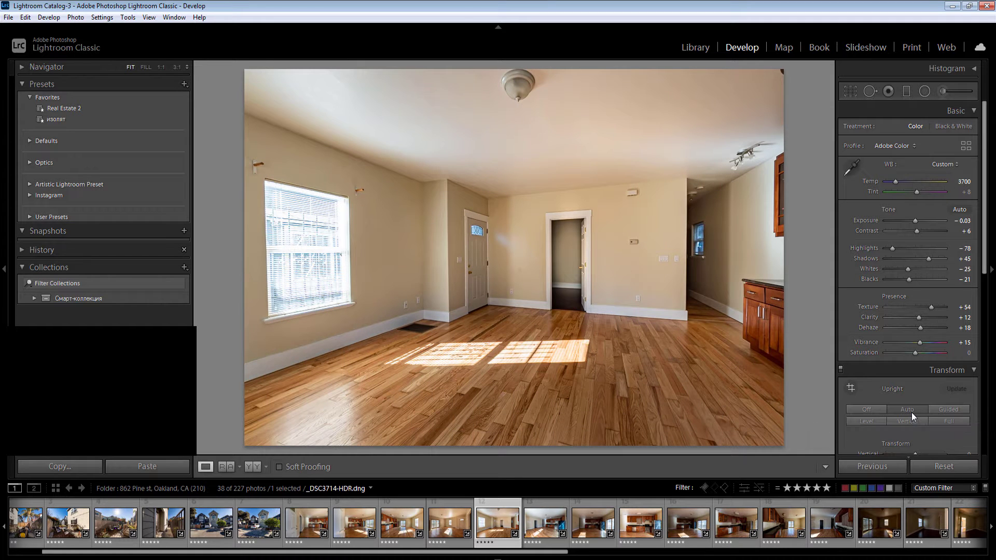
left_click(908, 409)
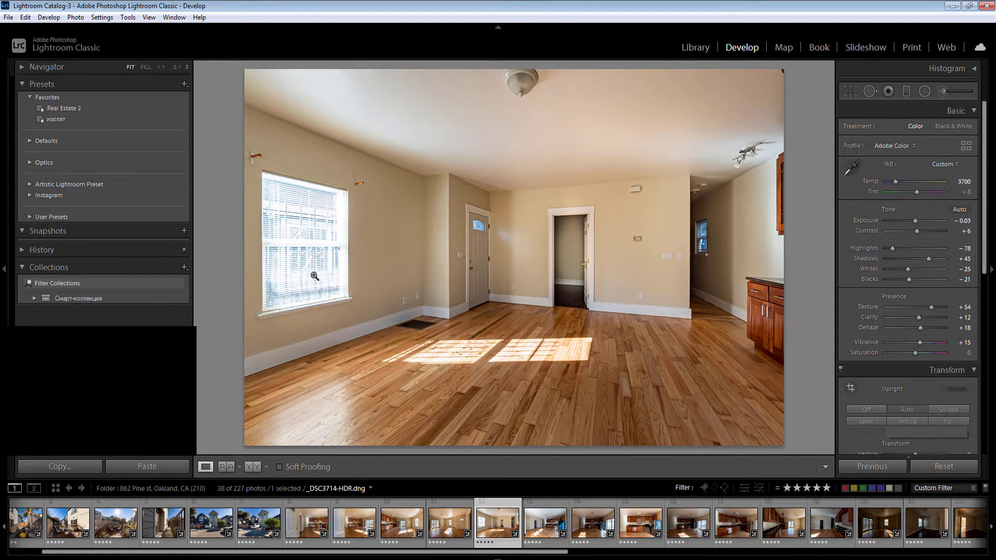
Step: Add a radial filter over the window with blinds, with exposure -0.10, highlights -38, temperature 20 and whites -32
key("shift+m")
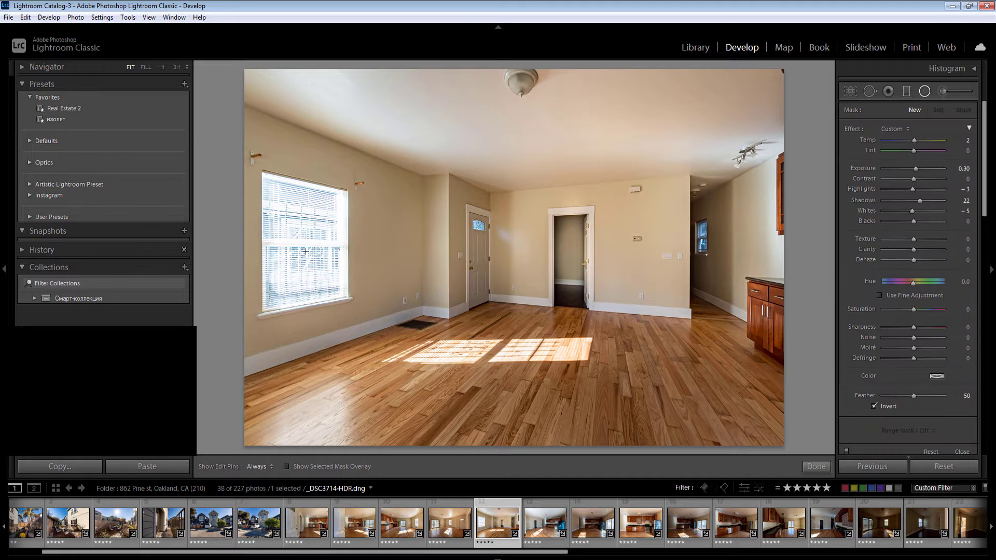
left_click_drag(301, 243, 350, 324)
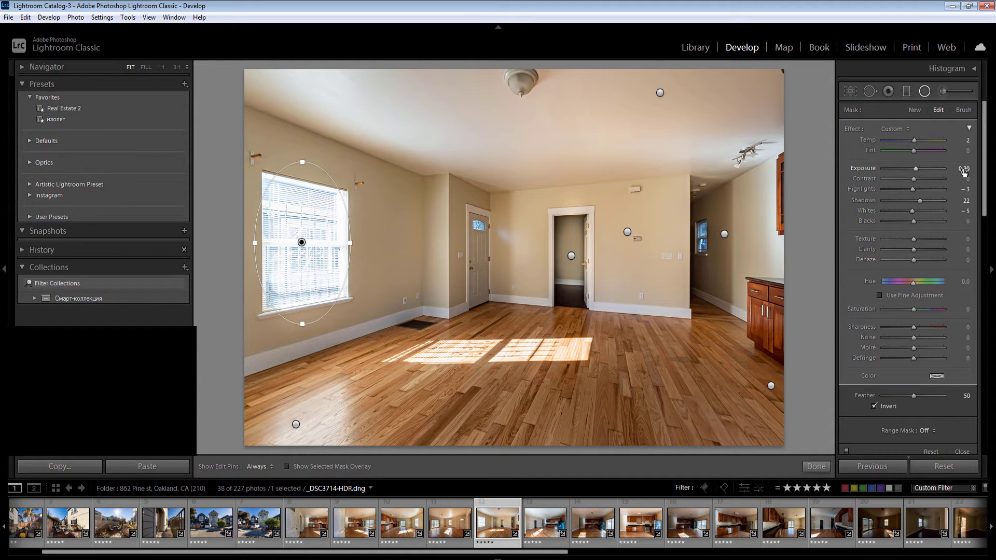
left_click_drag(963, 168, 901, 189)
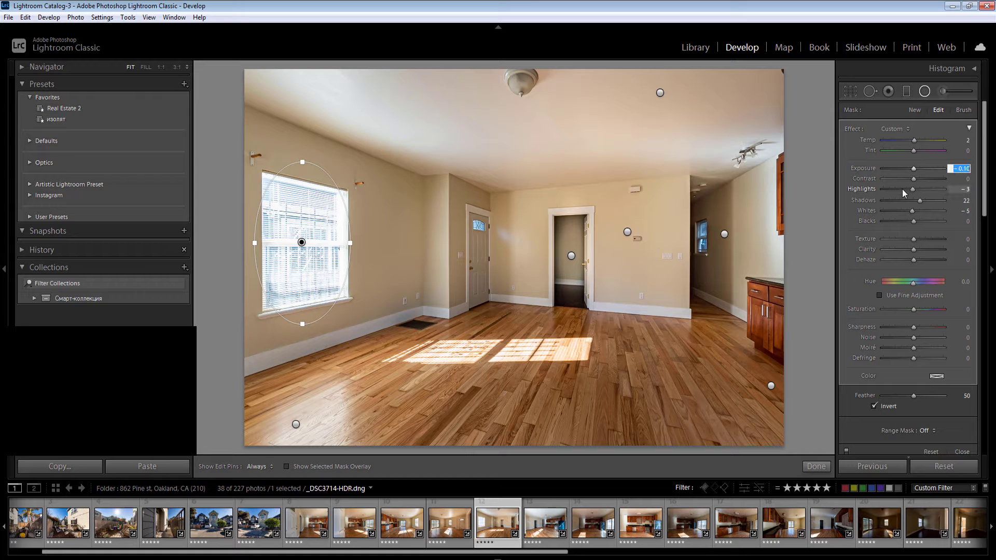
left_click(965, 141)
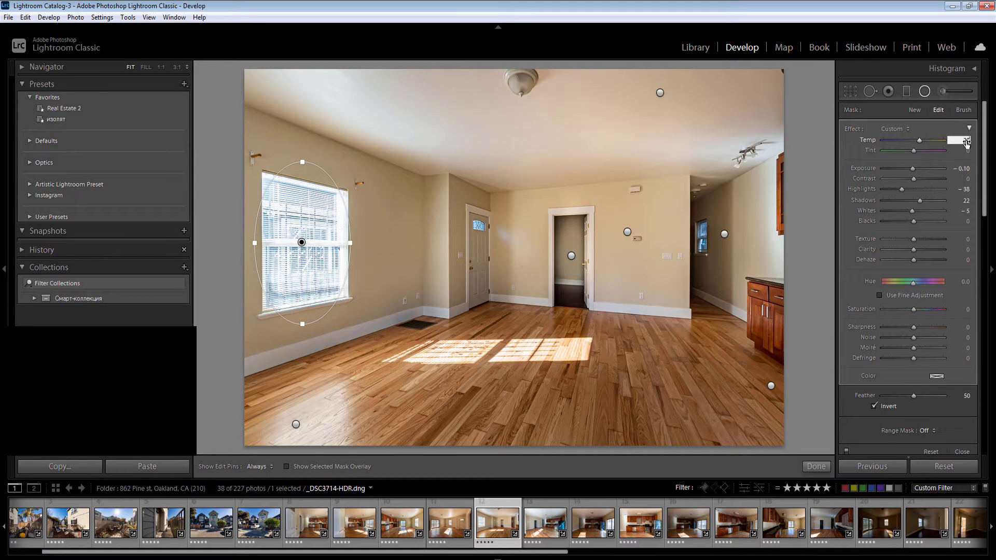
left_click_drag(912, 211, 904, 211)
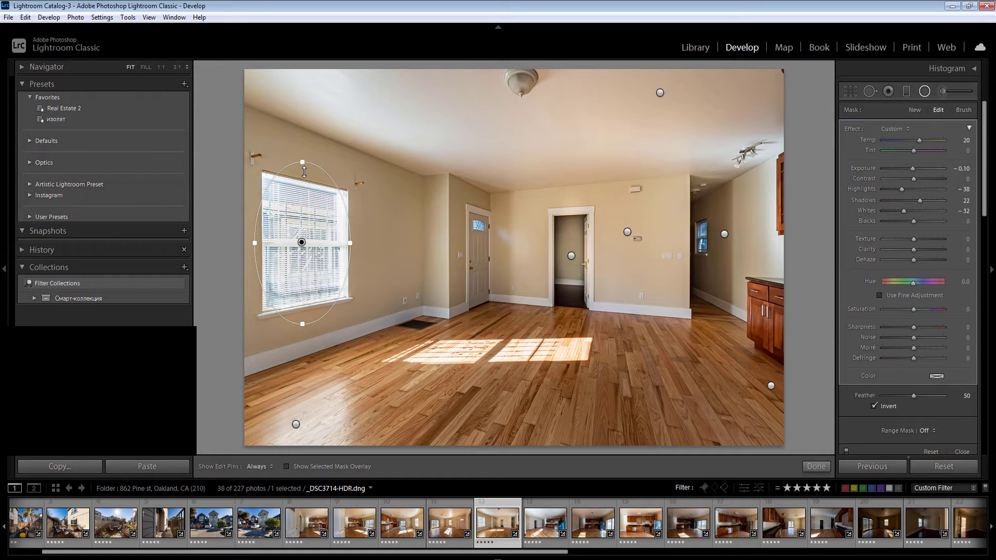
Step: Reduce the height and width of the window's radial filter to fit the glass, and finish that filter
left_click_drag(304, 171, 304, 187)
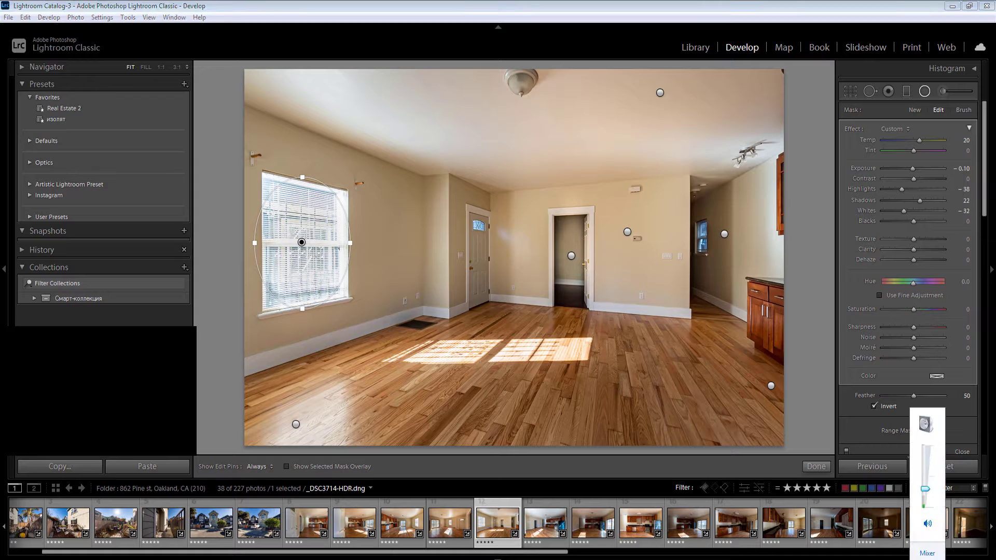
left_click(352, 242)
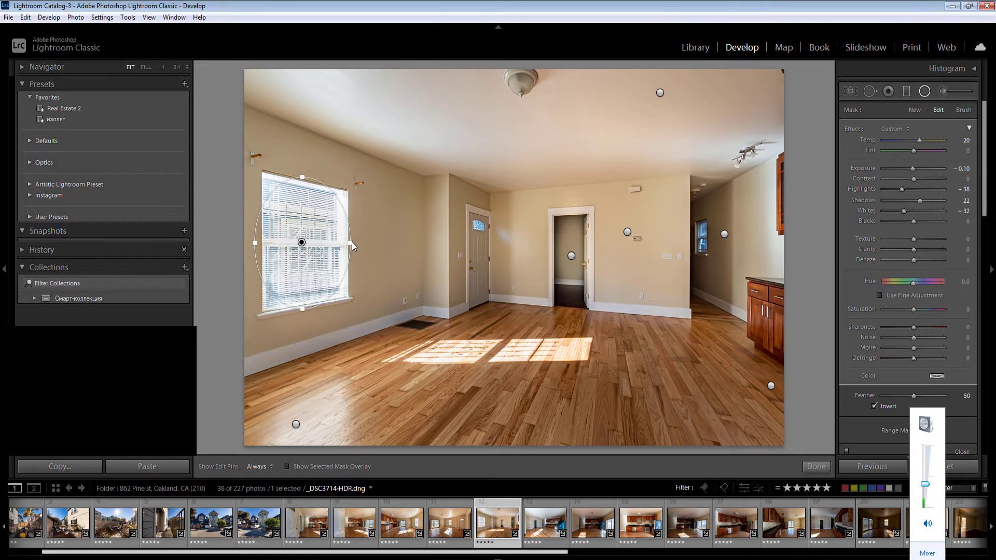
left_click_drag(350, 243, 344, 243)
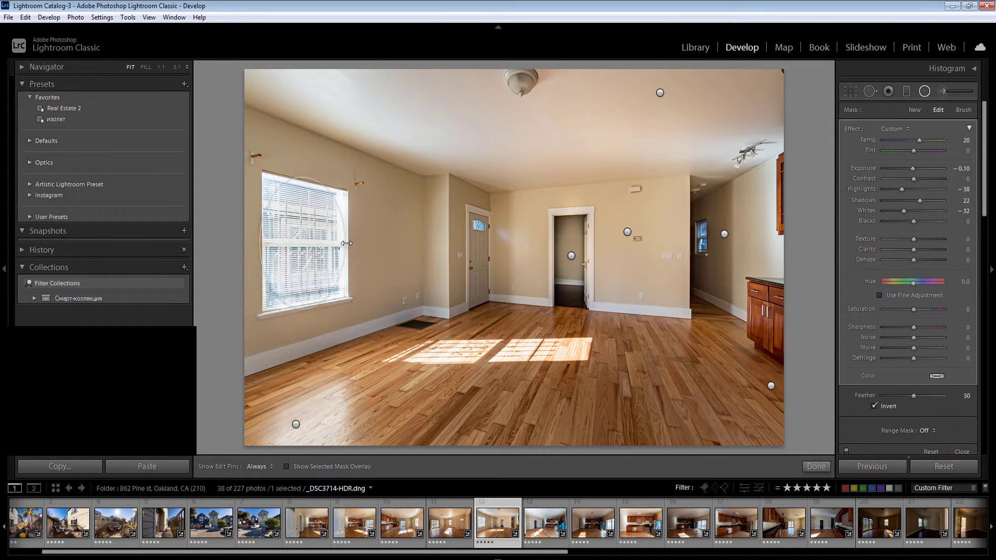
key("shift+m")
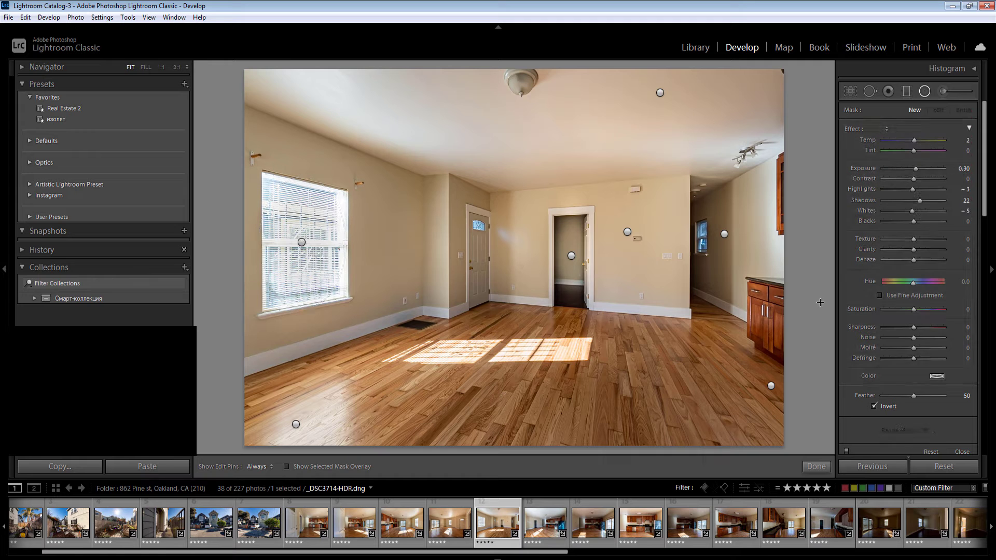
Step: In the thirteenth photo, apply automatic Upright and set the temperature to 4000 and whites to -33
key("Right")
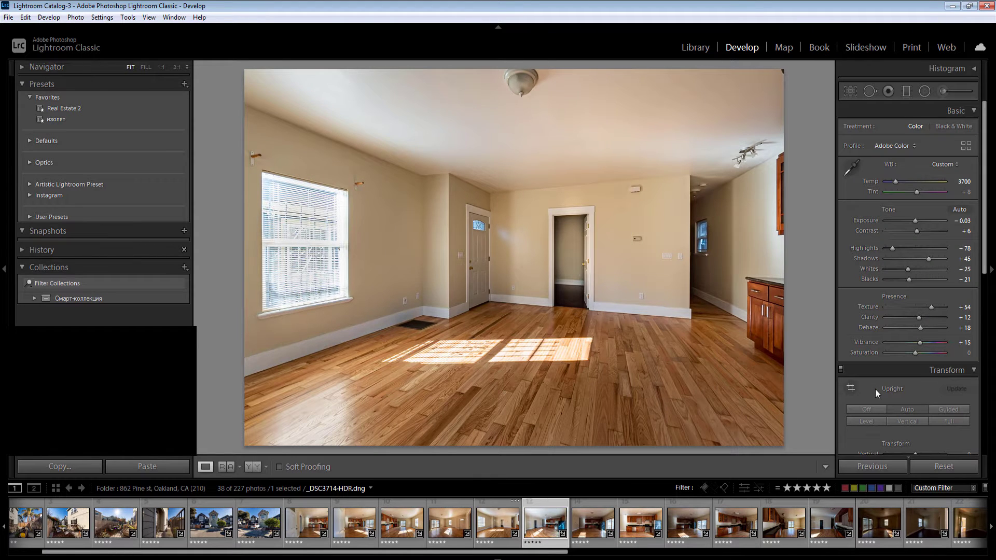
left_click(907, 409)
left_click(964, 181)
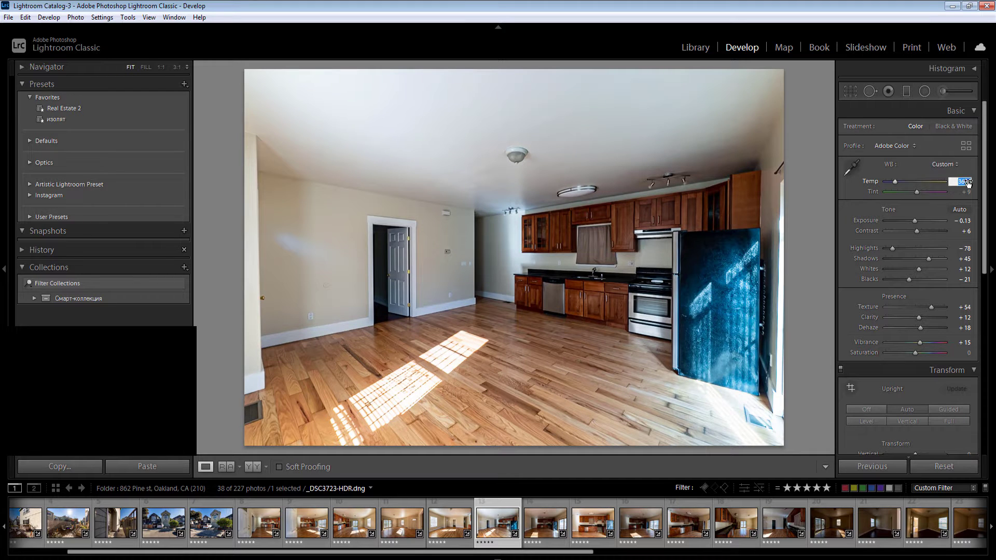
left_click_drag(919, 269, 905, 272)
type("4000")
key("Return")
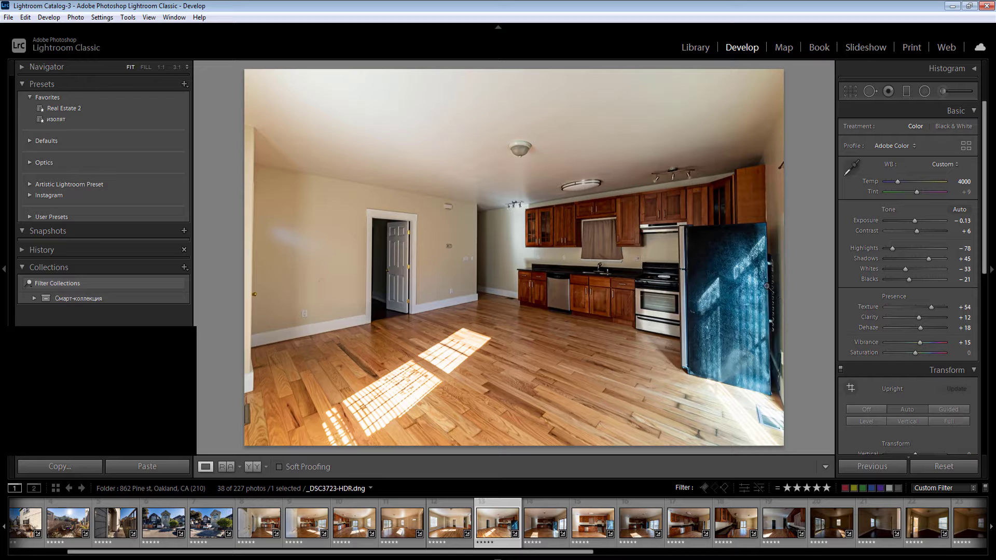
Step: Add a large radial filter over the upper kitchen cabinets and adjoining ceiling, with exposure 0.50
left_click(925, 90)
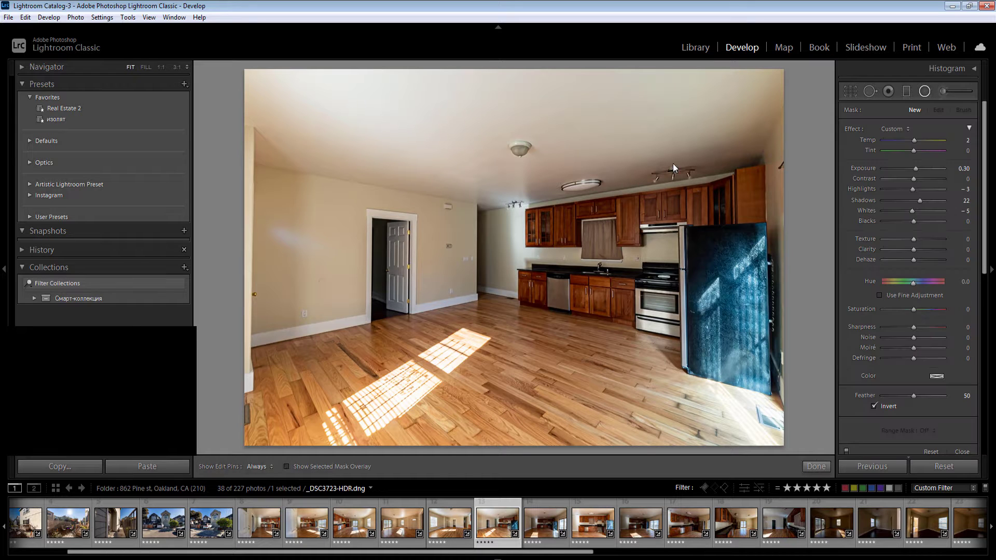
left_click_drag(671, 159, 798, 258)
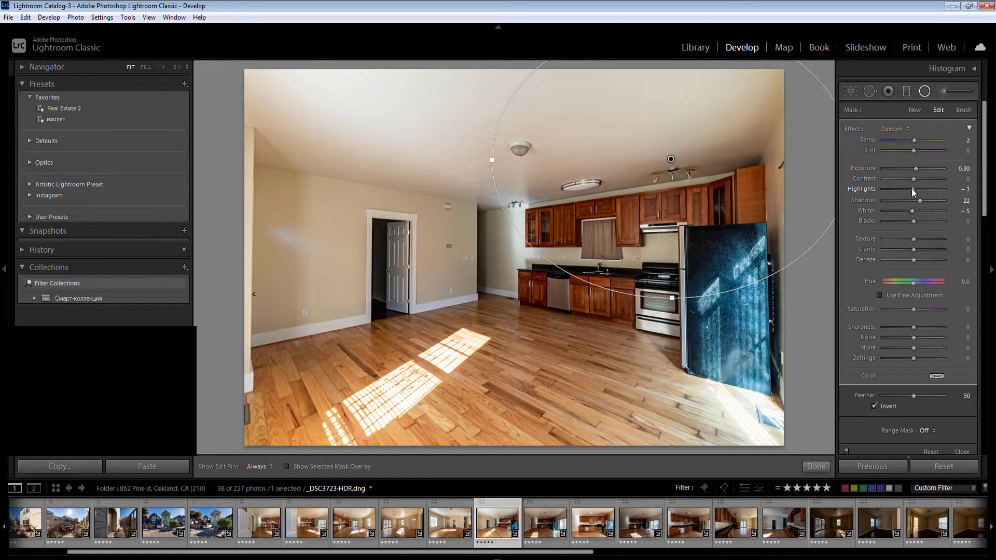
left_click(964, 168)
key("Up")
key("Up")
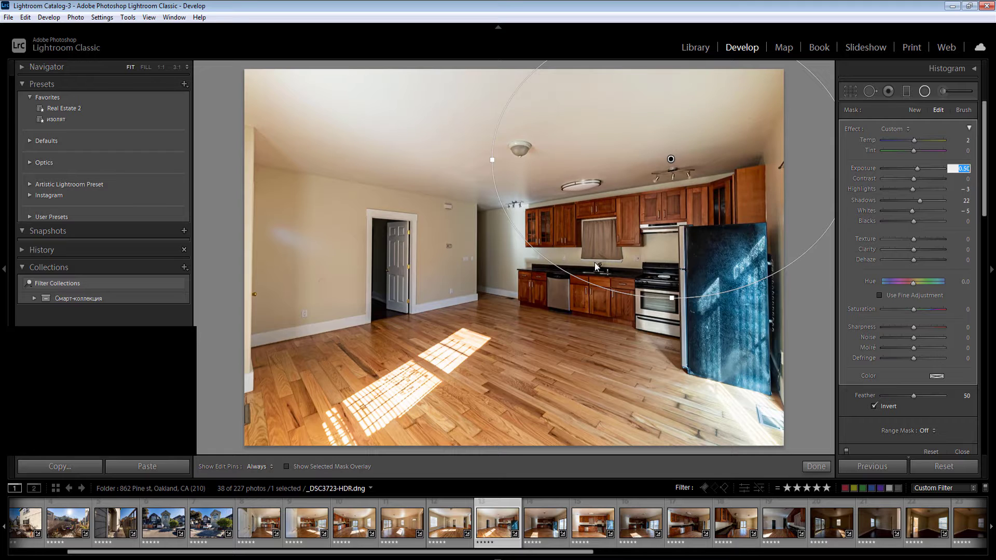
key("Return")
key("Return")
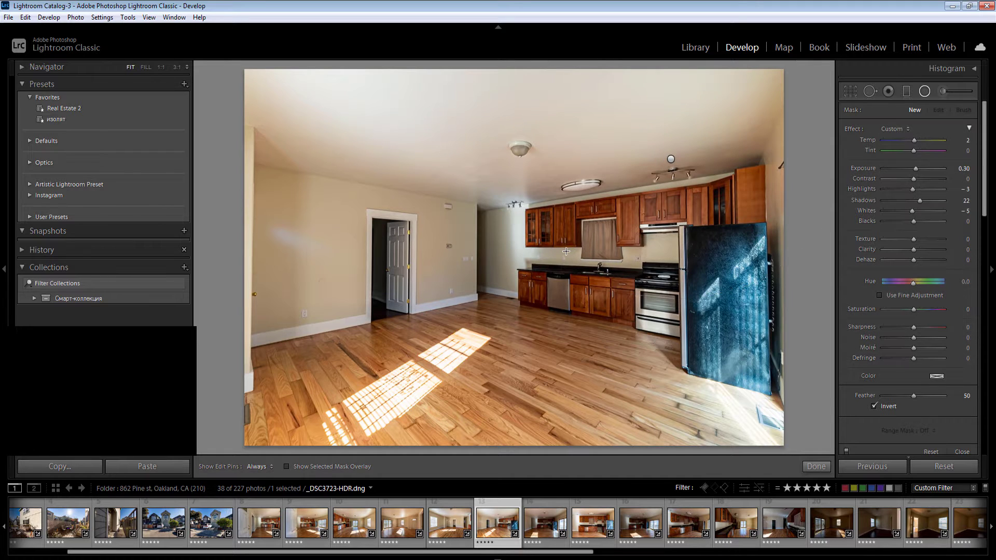
Step: Add two wide radial filters, one over the kitchen counter and cabinets and one over the wall around the doorway
left_click_drag(565, 256, 688, 341)
key("Return")
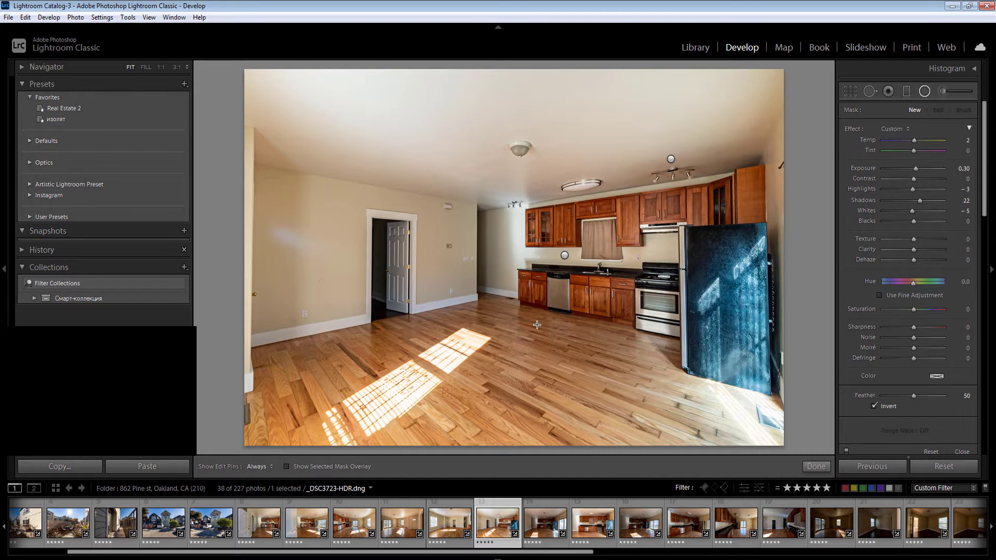
left_click_drag(411, 248, 536, 325)
key("Return")
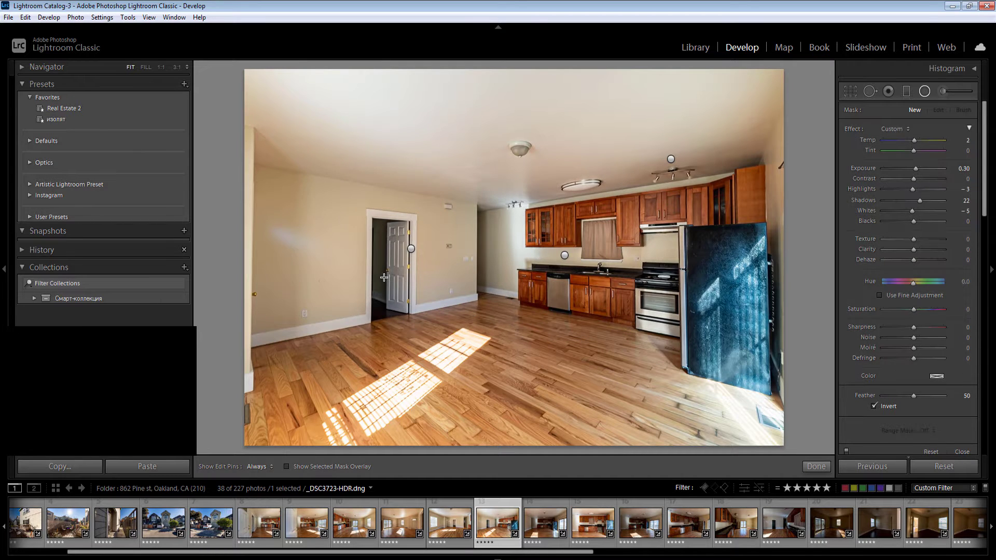
Step: Add a narrow radial filter over the dark gap of the open doorway, with exposure 0.70 and temperature 20
left_click_drag(380, 269, 389, 316)
left_click(963, 169)
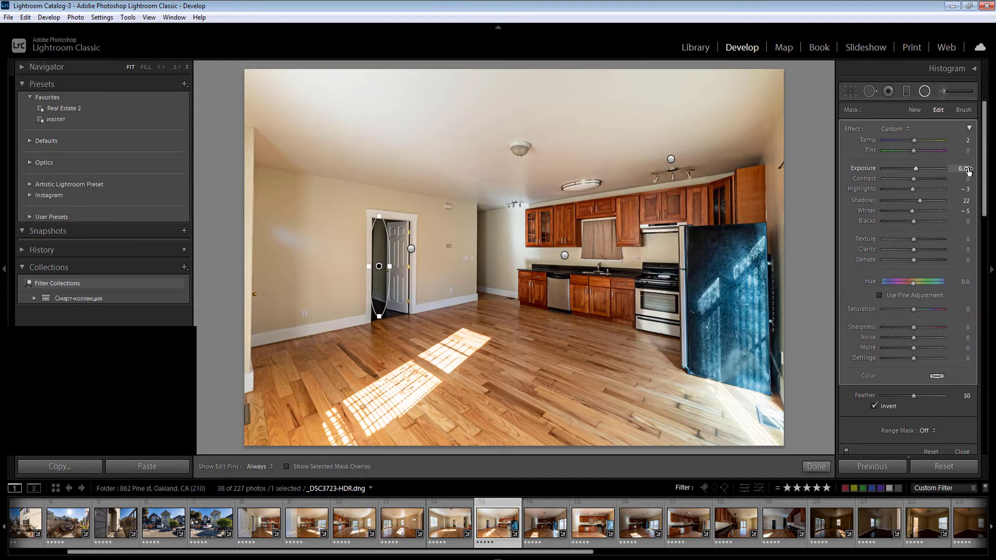
key("Up")
type("0.7")
left_click(965, 141)
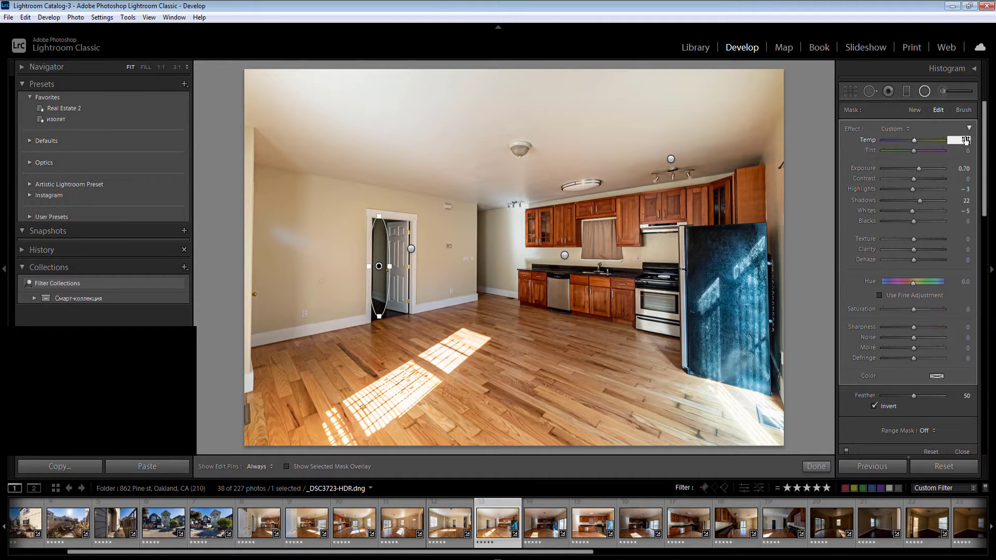
type("20")
Step: Add a radial filter over the refrigerator and the bright floor beside it, with exposure -0.40 and highlights -32
left_click_drag(759, 374, 673, 234)
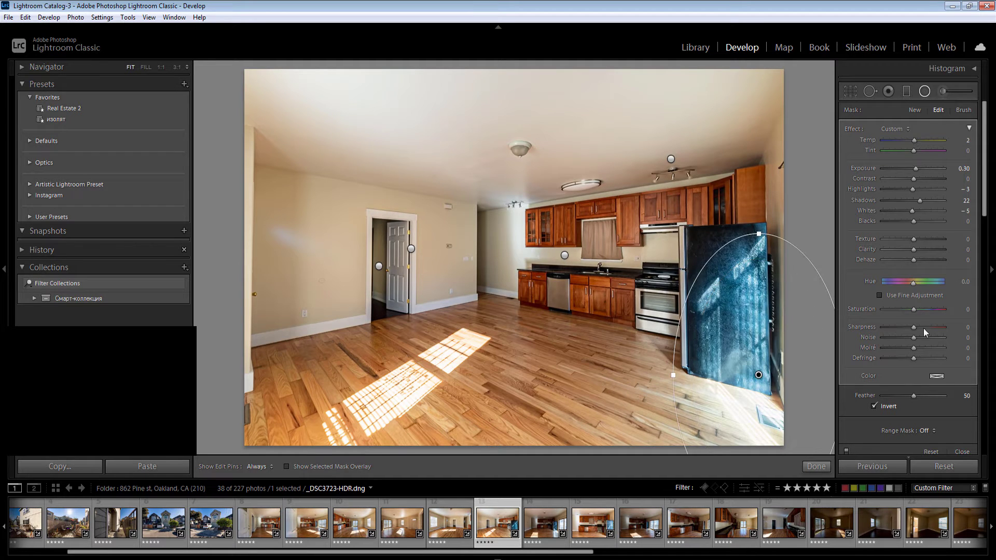
left_click(963, 168)
type("-0.4")
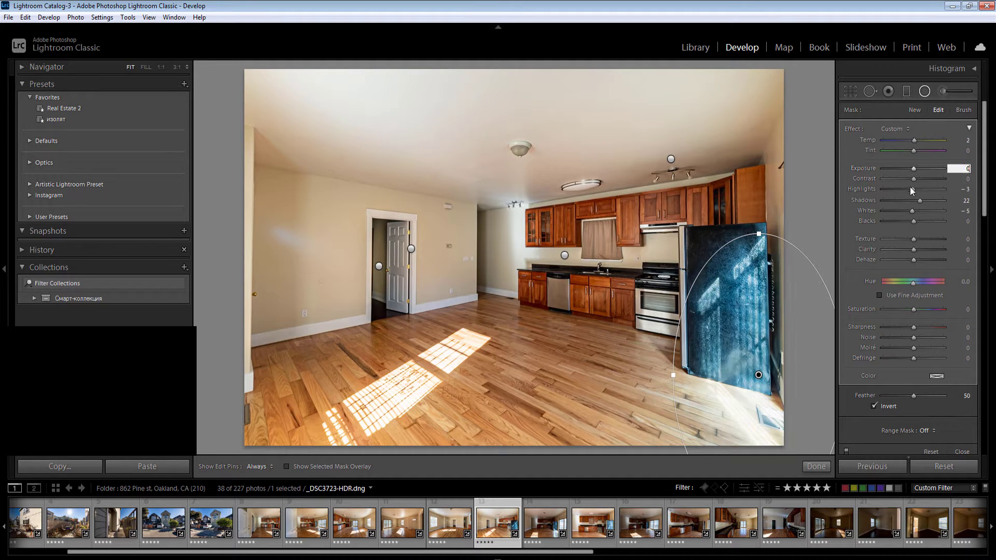
left_click(904, 189)
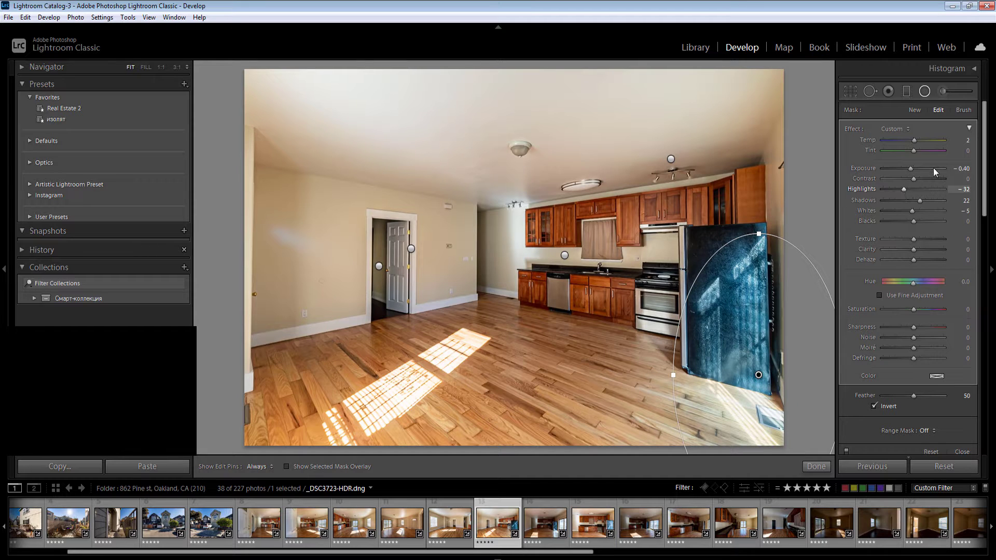
Step: Set the refrigerator radial filter's temperature to 10 and whites to -28, and finish its local adjustments
left_click(958, 141)
type("10")
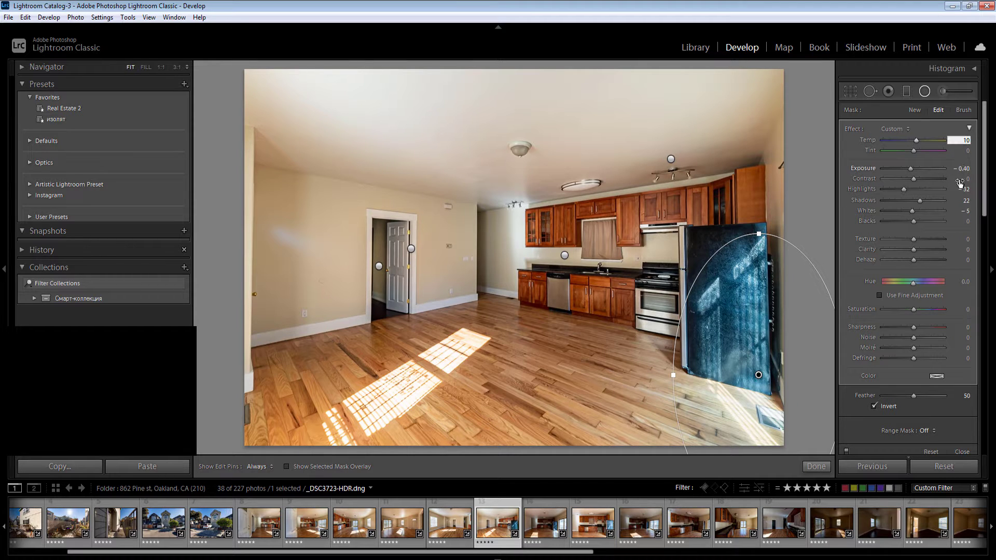
left_click_drag(907, 212, 904, 211)
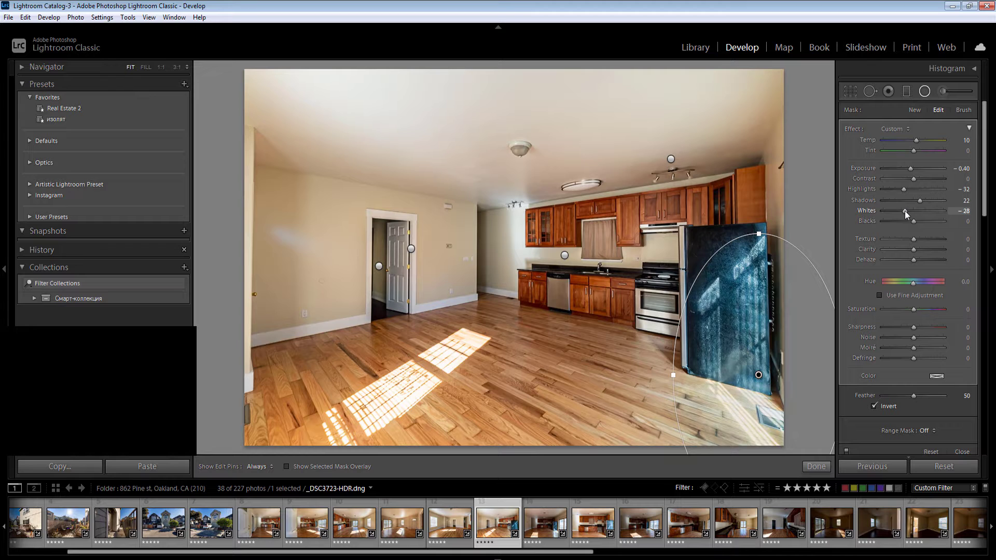
key("Return")
key("Return")
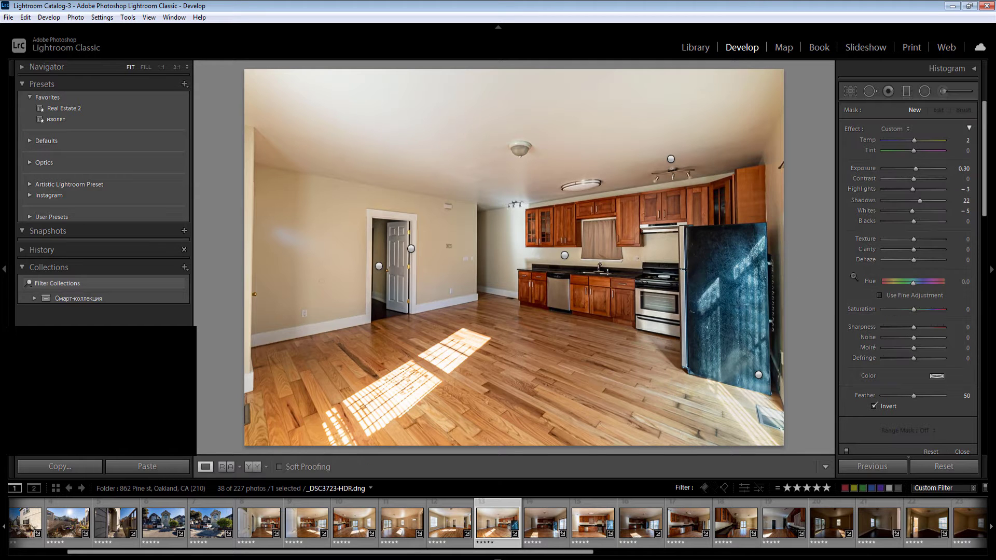
Step: Go to photo _DSC3724 and apply the Auto Upright perspective correction
key("Right")
key("Right")
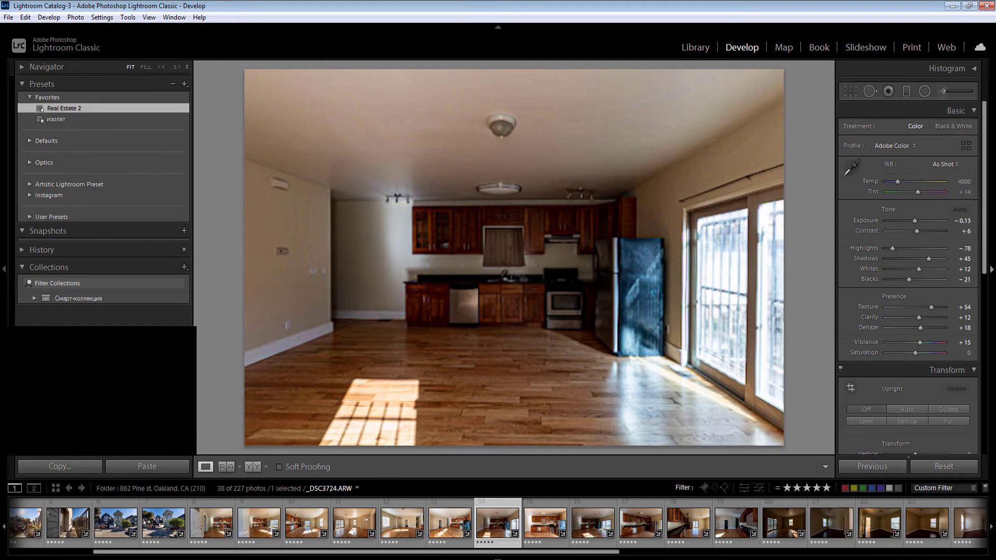
left_click(909, 406)
Step: Add a wide radial filter over the kitchen cabinets and surrounding walls, with exposure 1.00 and an adjusted temperature
key("shift+m")
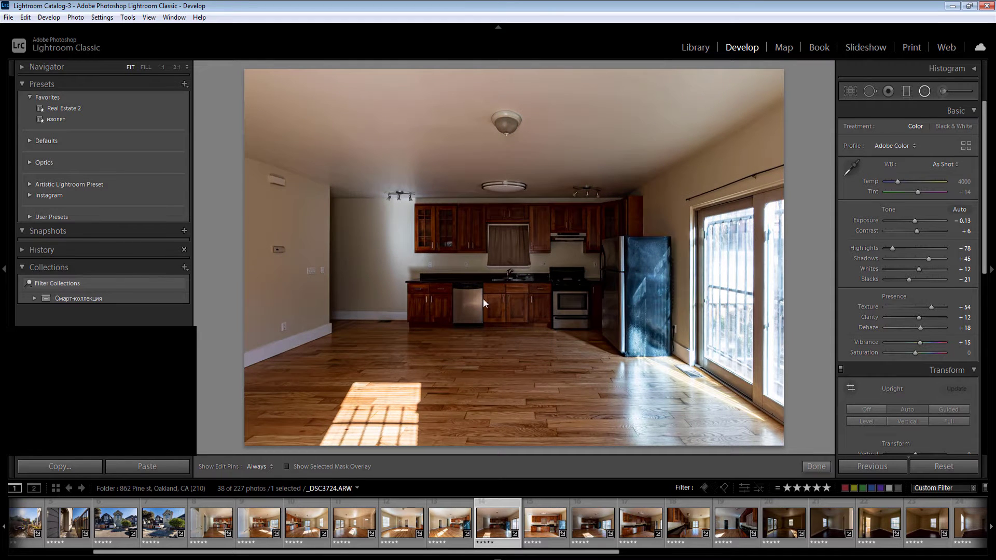
left_click_drag(503, 263, 699, 389)
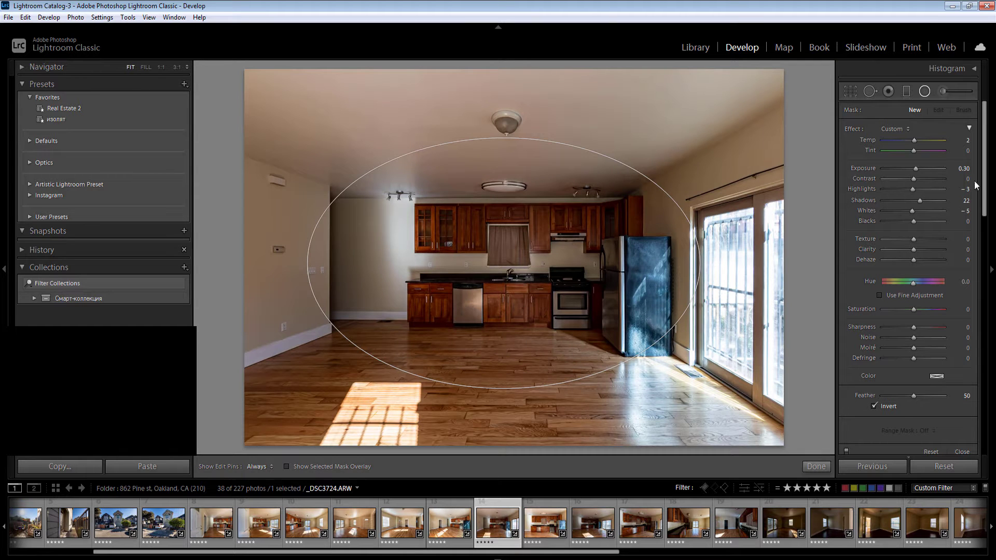
left_click(964, 169)
type("1")
left_click(966, 142)
type("1")
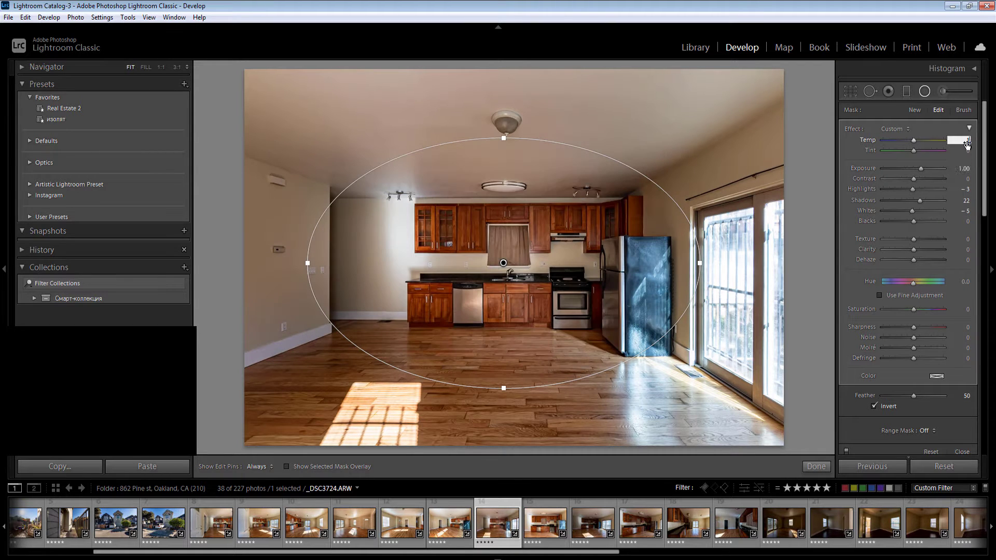
key("Return")
Step: Add a very large radial filter over the ceiling, with exposure 0.60
mouse_move(475, 100)
left_mouse_down()
mouse_move(582, 158)
mouse_move(846, 235)
left_mouse_up()
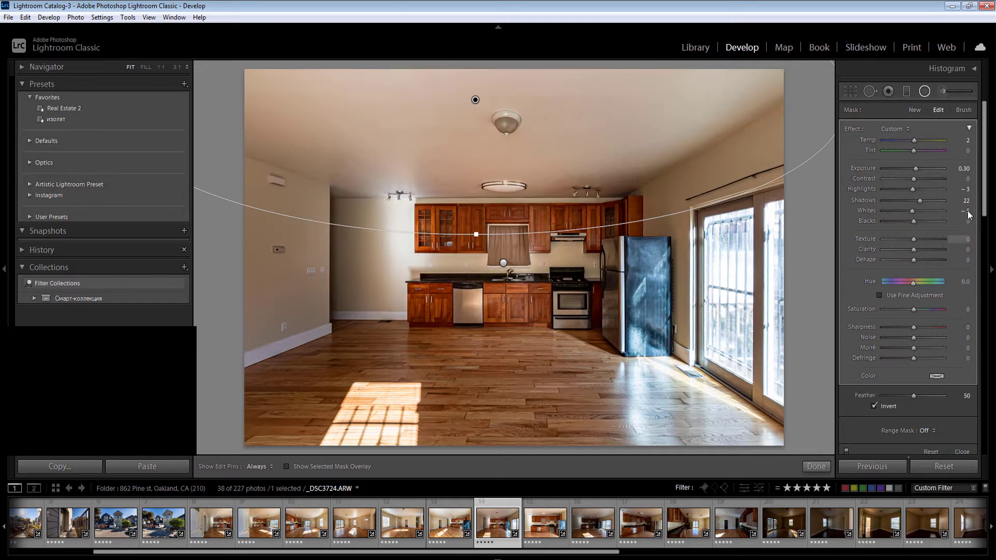
left_click(960, 169)
type("0.6")
key("Return")
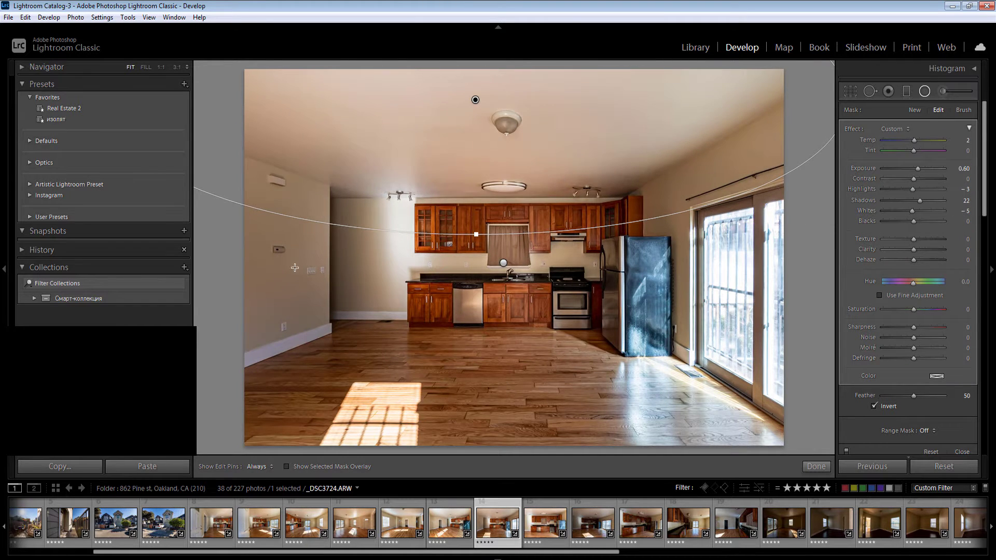
Step: Add a radial filter over the left wall and a narrow one over the bright wall beside the cabinets, the latter with exposure -0.40 and temperature 10
mouse_move(295, 252)
left_mouse_down()
mouse_move(405, 251)
mouse_move(427, 290)
left_mouse_up()
left_click(960, 168)
key("Down")
key("Down")
key("Down")
key("Down")
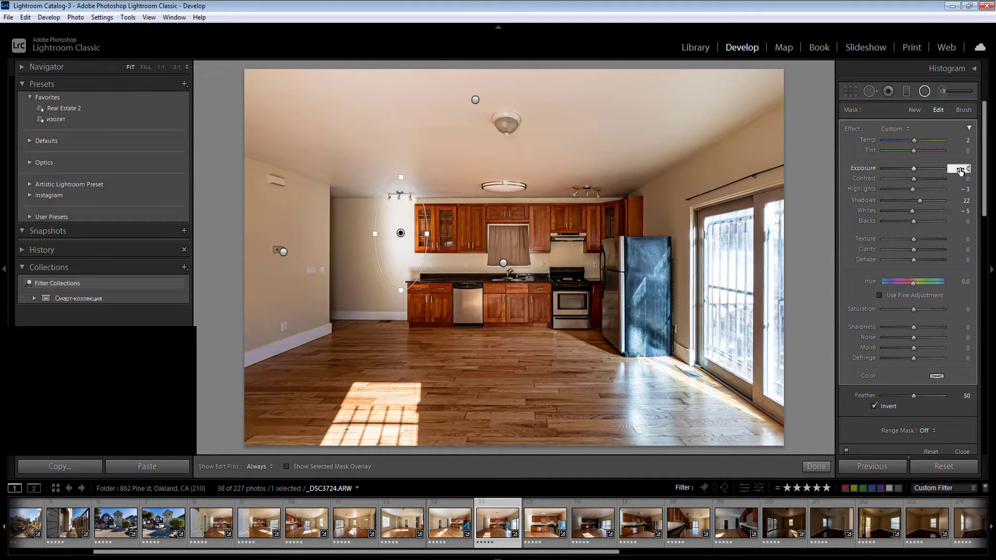
key("Down")
key("Down")
key("Down")
left_click(961, 140)
type("10")
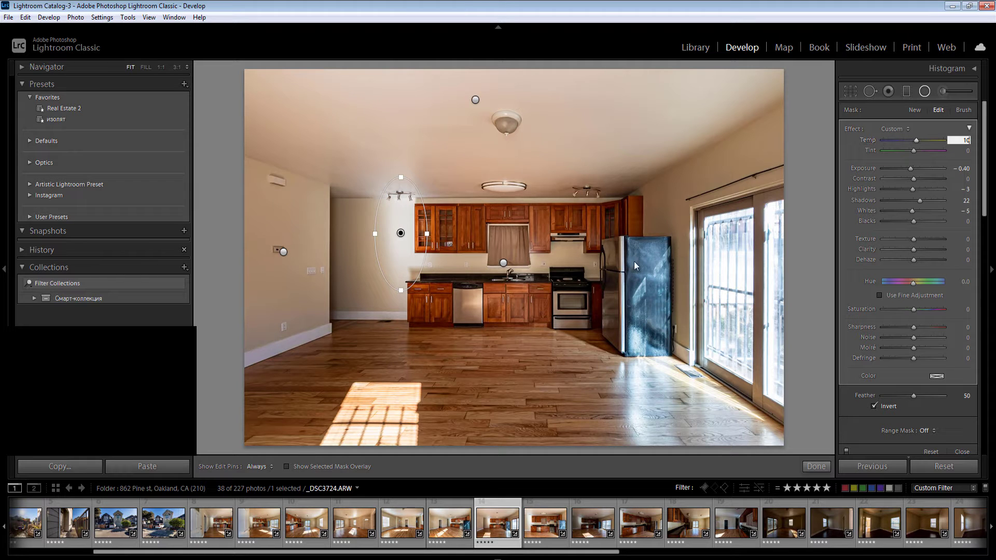
Step: Add radial filters over the upper corner cabinets, the stove and the dark edge of the recessed wall left of the kitchen
left_click_drag(611, 210, 685, 266)
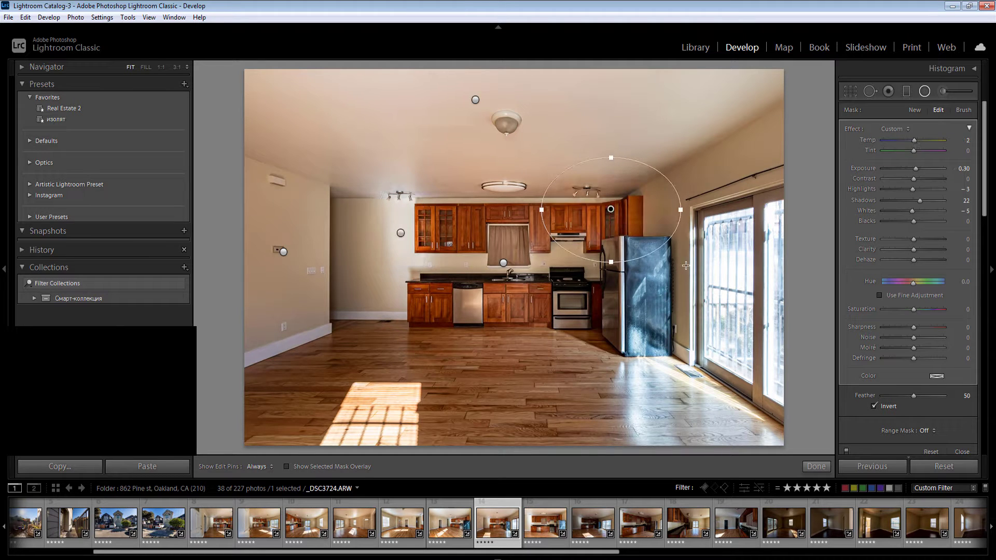
left_click_drag(580, 306, 619, 359)
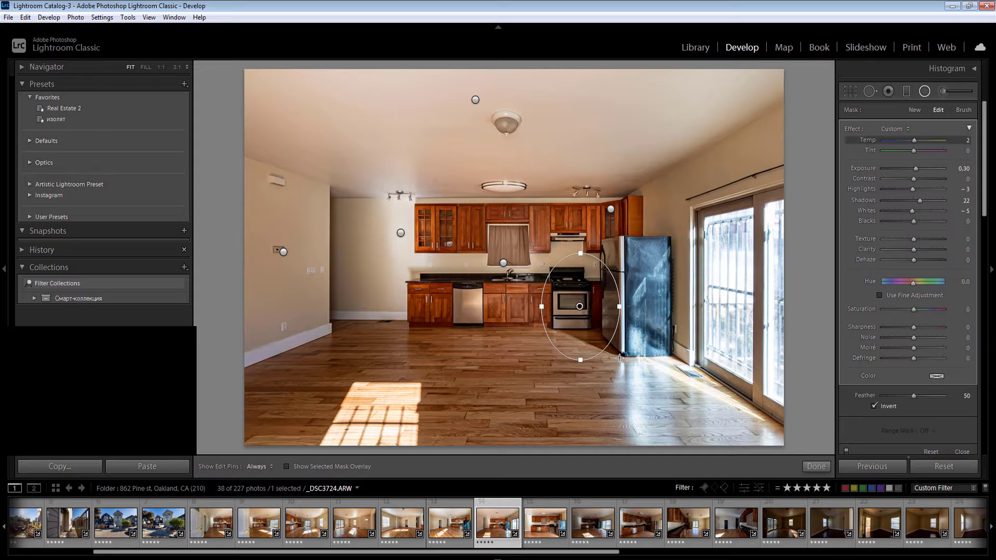
left_click_drag(340, 260, 354, 339)
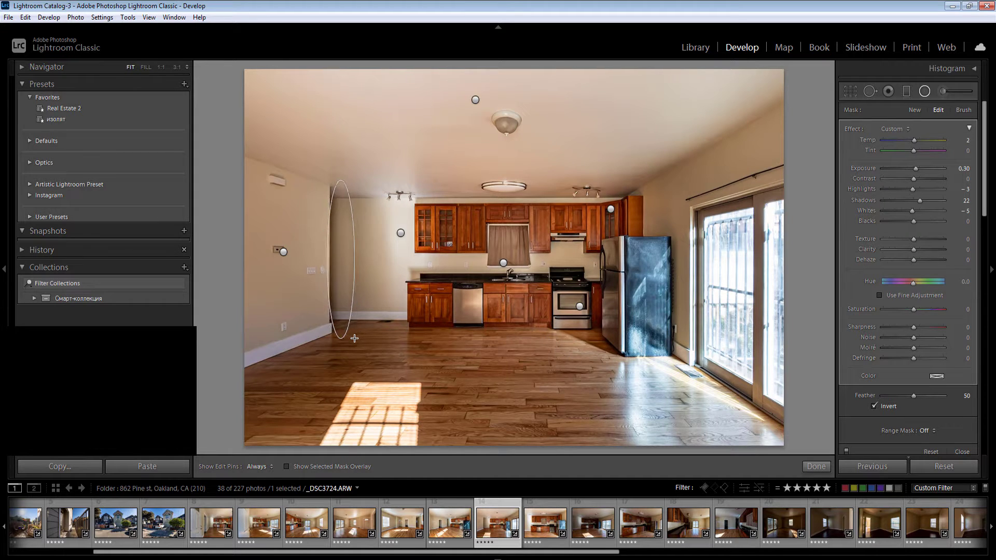
mouse_move(354, 258)
left_mouse_down()
mouse_move(364, 262)
mouse_move(351, 265)
left_mouse_up()
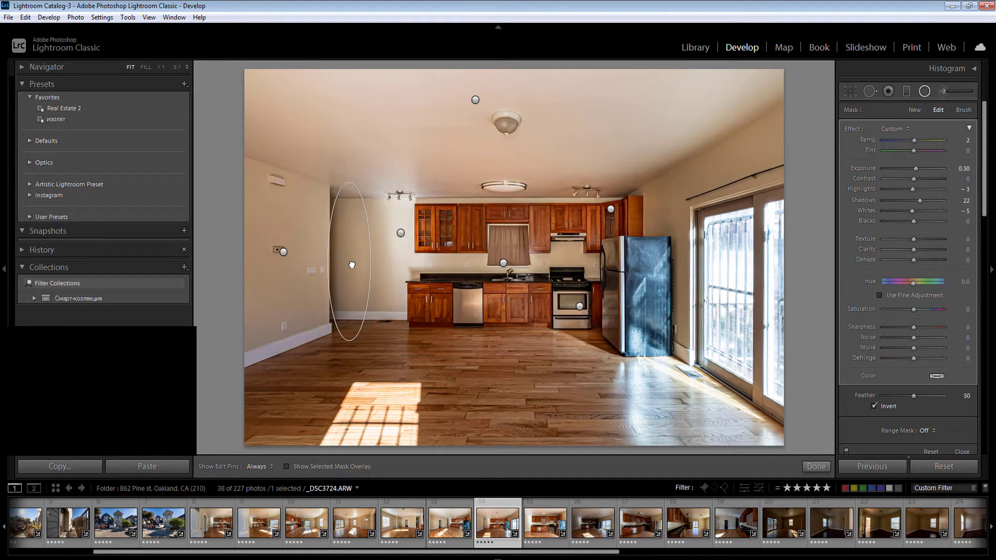
key("shift+m")
key("shift+m")
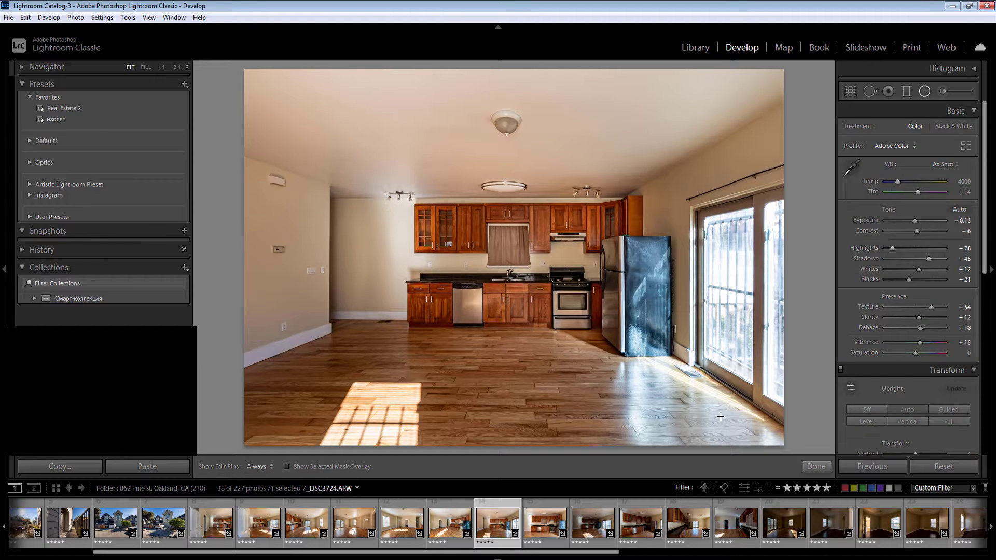
Step: Add a radial filter over the glaring floor by the glass door, with exposure -0.30, highlights -33 and temperature 15
key("shift+m")
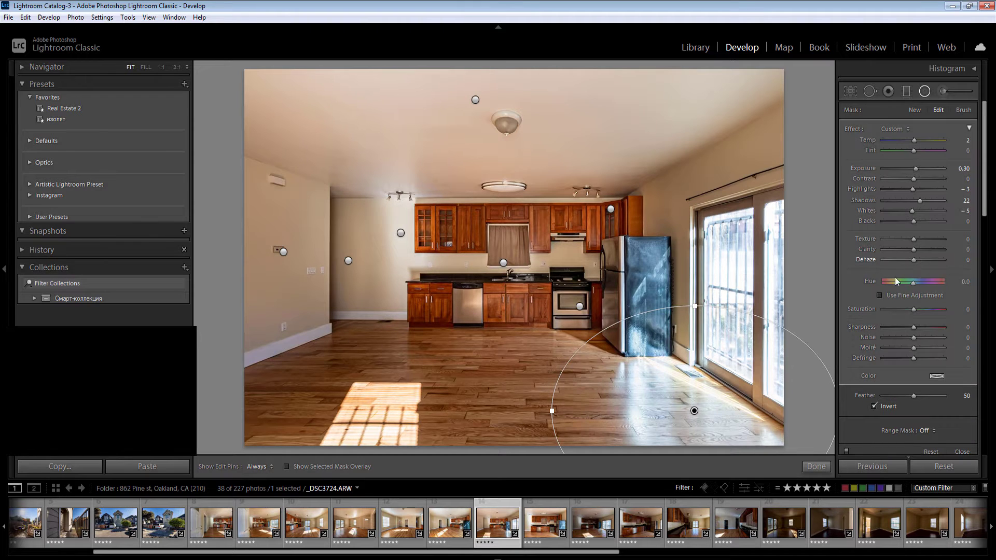
left_click_drag(553, 410, 590, 413)
left_click(962, 169)
type("-0.3")
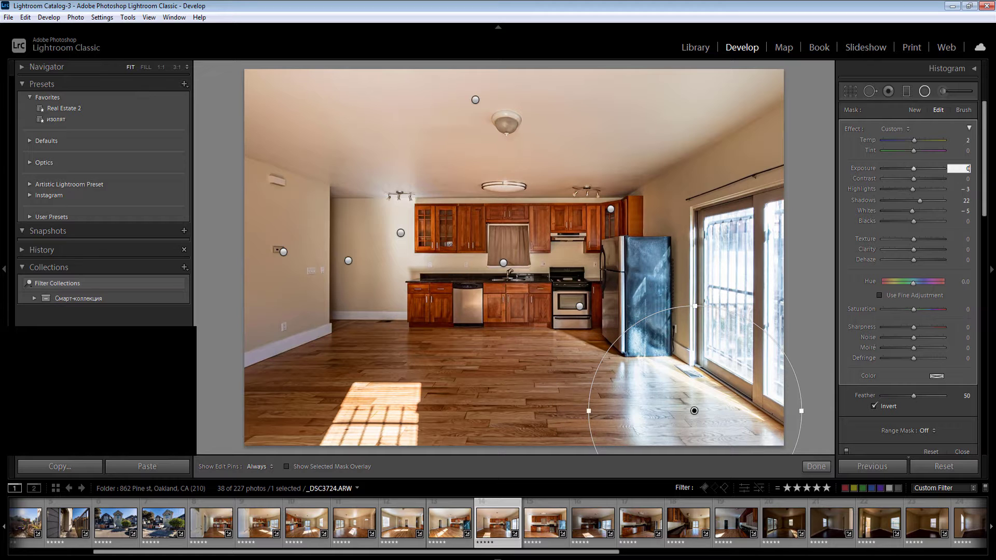
key("Return")
left_click_drag(911, 190, 904, 190)
left_click(967, 140)
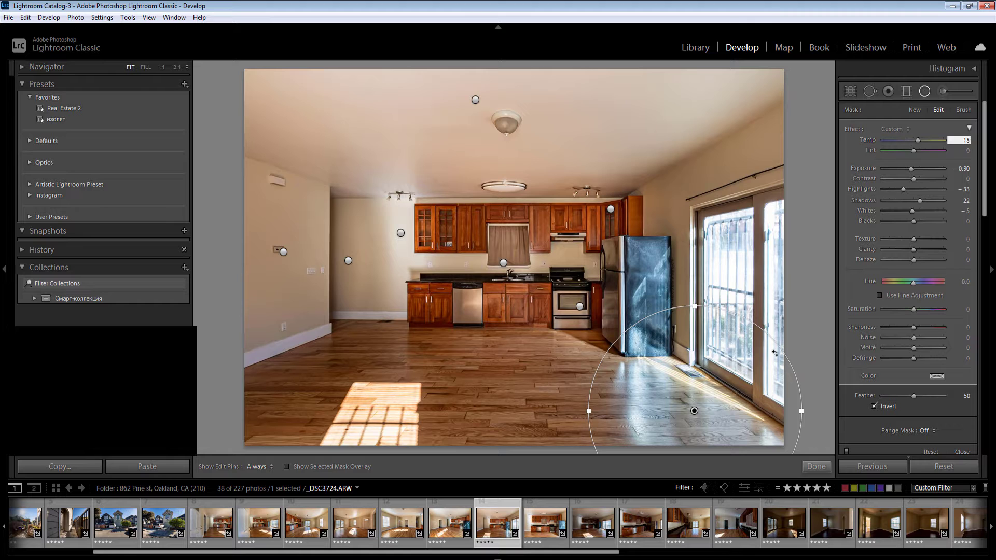
key("Return")
Step: Add an upright radial filter over the larger glass door panel, with exposure -0.40, highlights -28, whites -33 and temperature 15
left_click(729, 296)
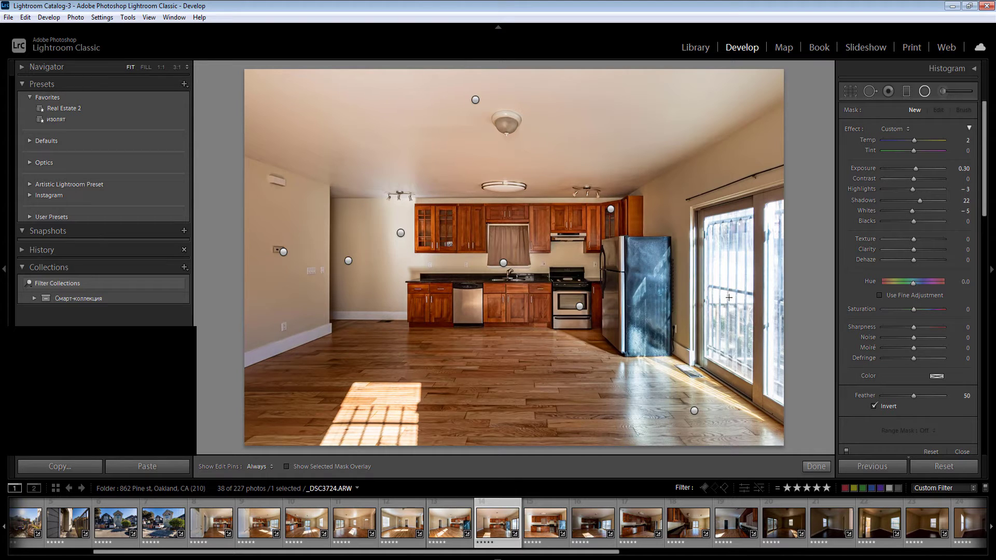
left_click_drag(747, 342, 762, 374)
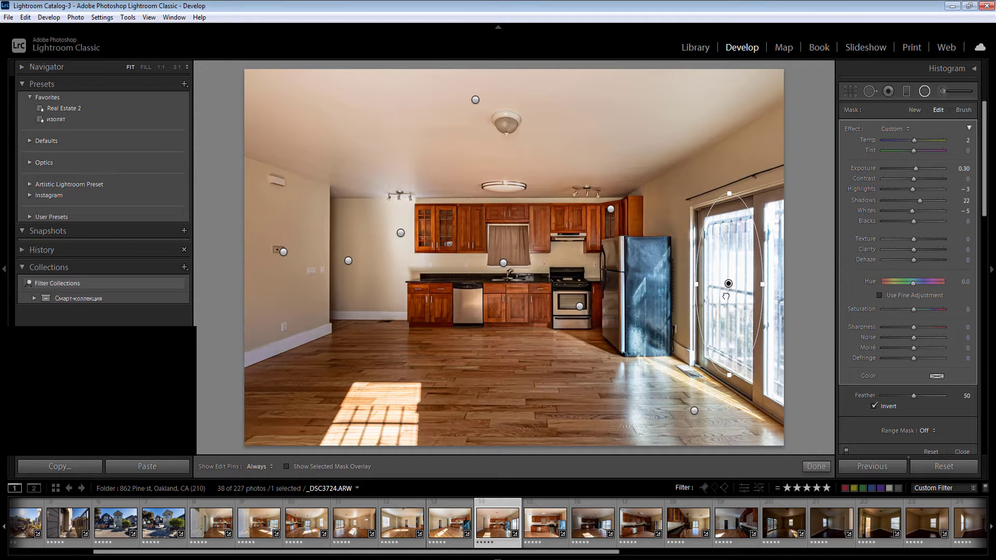
left_click_drag(728, 284, 757, 300)
left_click(960, 169)
type("0")
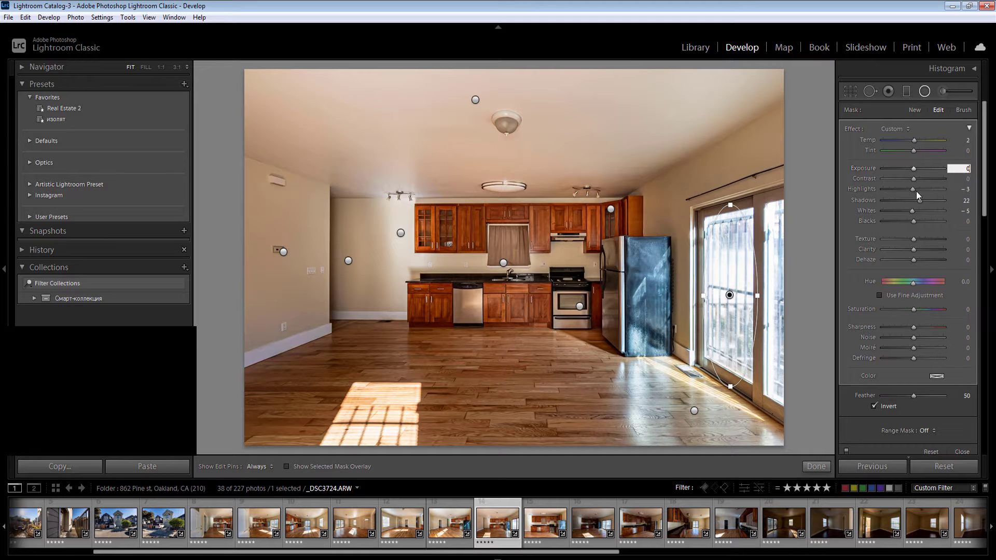
left_click_drag(916, 191, 904, 211)
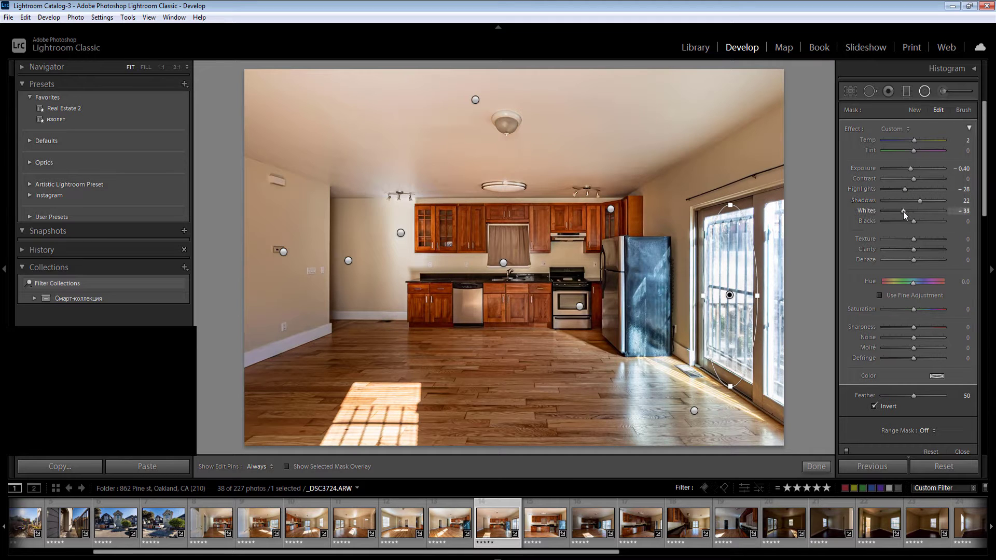
left_click(964, 144)
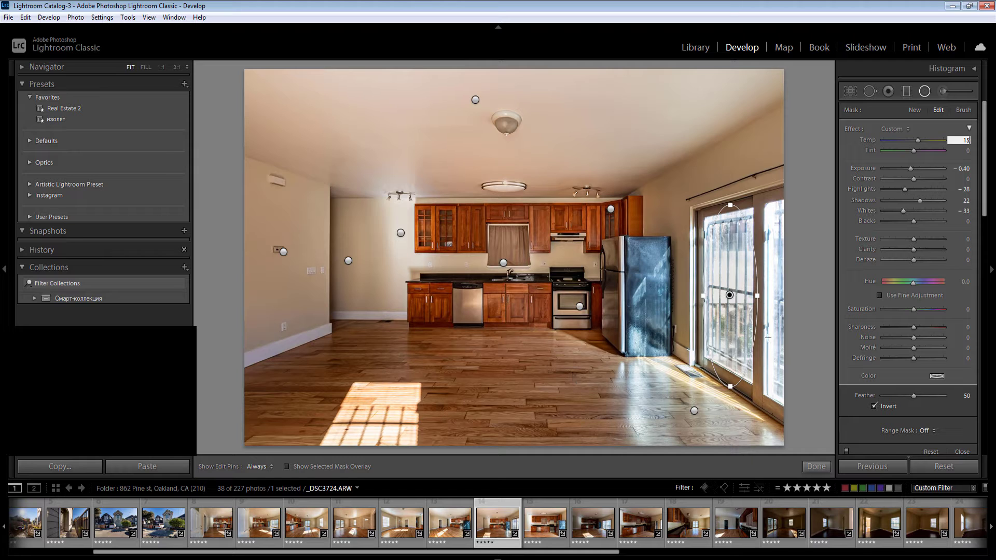
key("Return")
Step: Add a narrow radial filter over the glass door panel at the photo's right edge, with exposure -0.60, highlights -32 and temperature 25
left_click_drag(789, 377, 791, 412)
left_click(965, 170)
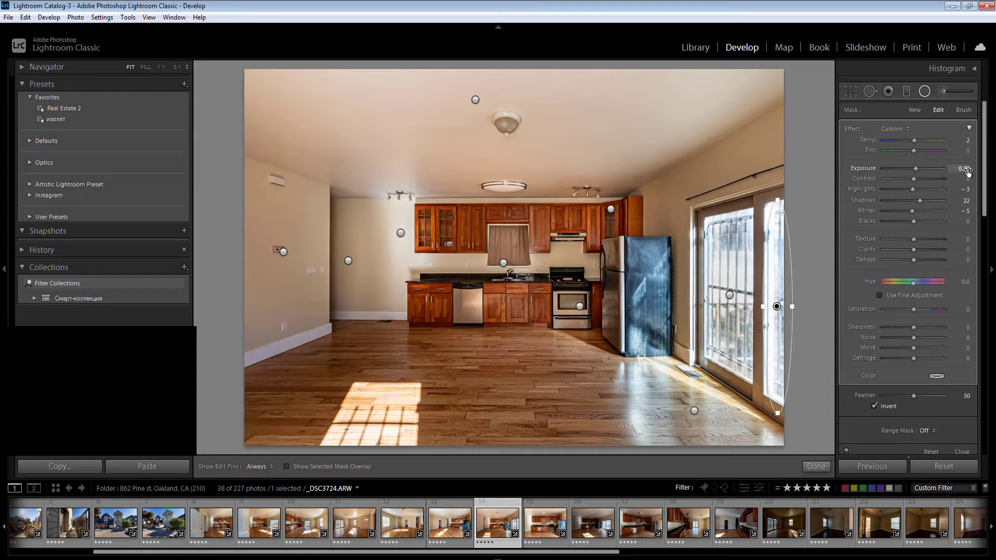
type("-0.6")
key("Return")
left_click_drag(909, 189, 904, 190)
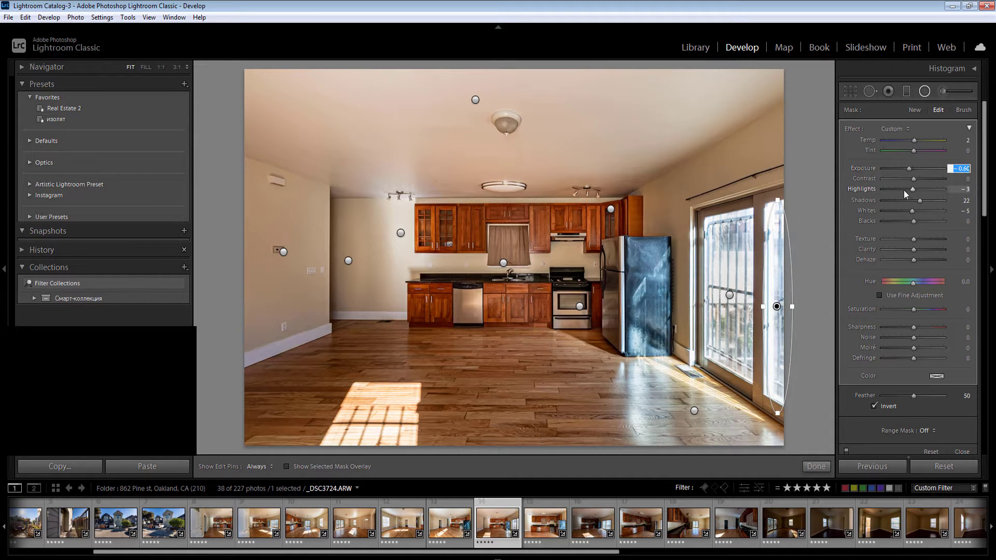
left_click(968, 143)
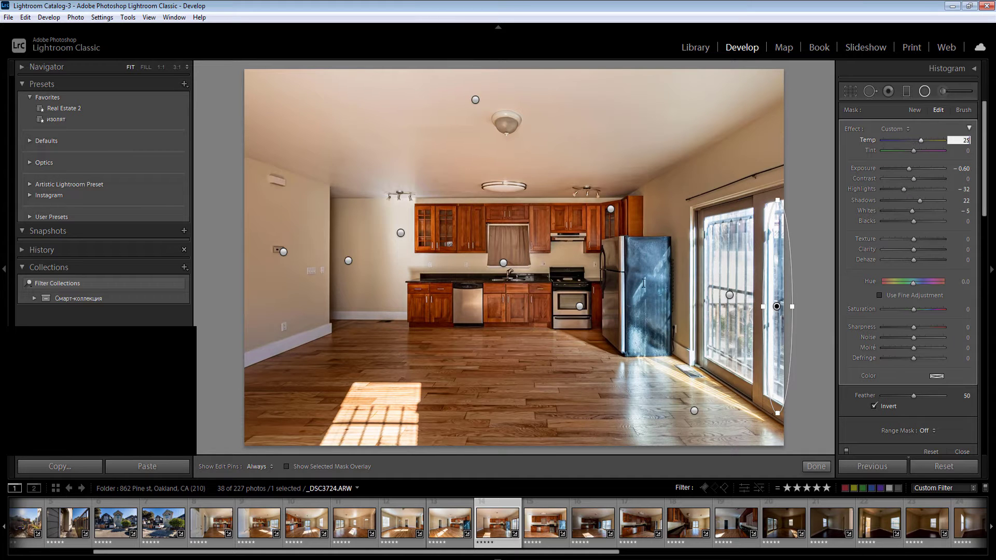
key("Return")
key("Return")
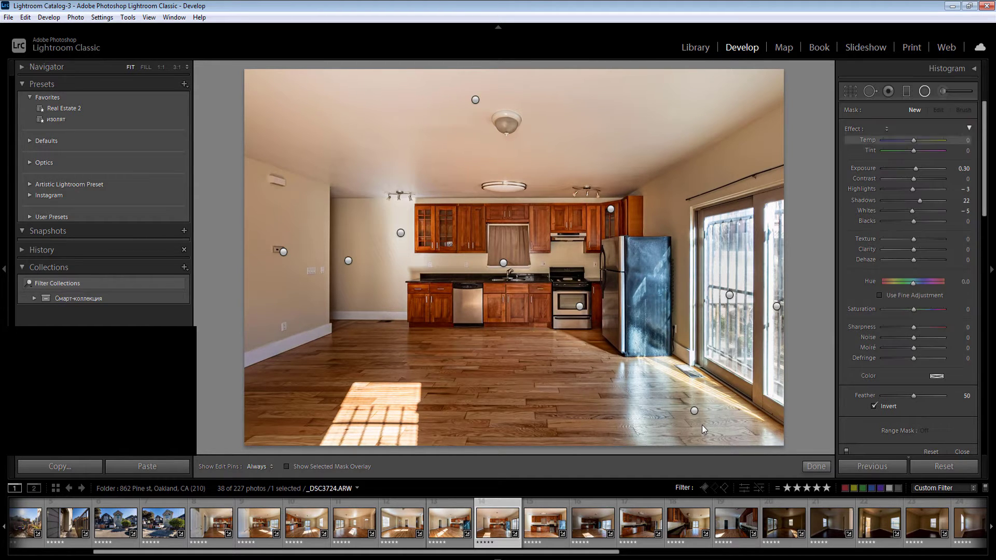
Step: Go to photo _DSC3731 and lower its whites to -42
key("Right")
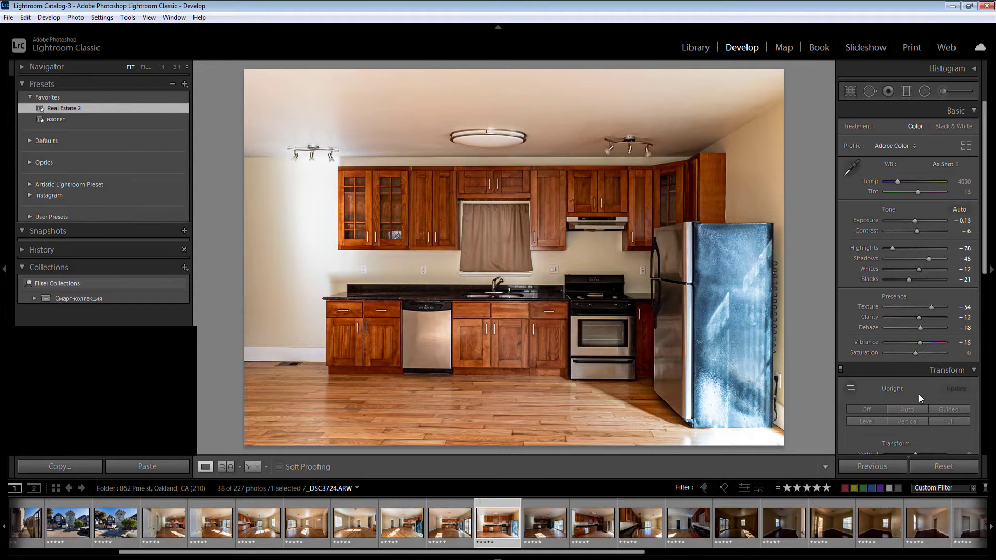
left_click(904, 270)
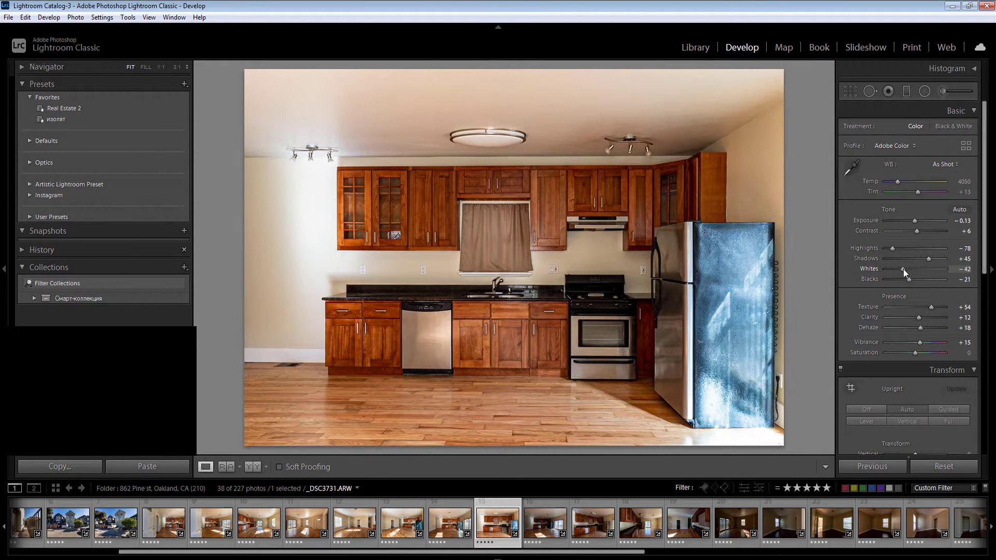
Step: Add a radial filter over the lower refrigerator and bright floor, with exposure -0.50, highlights -21, whites -21 and temperature 10
key("shift+m")
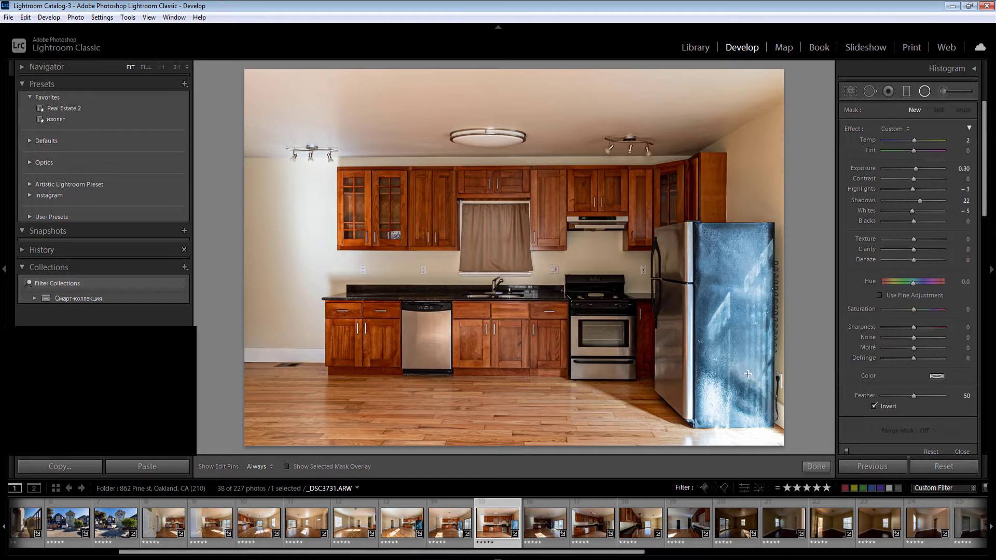
left_click_drag(747, 374, 845, 234)
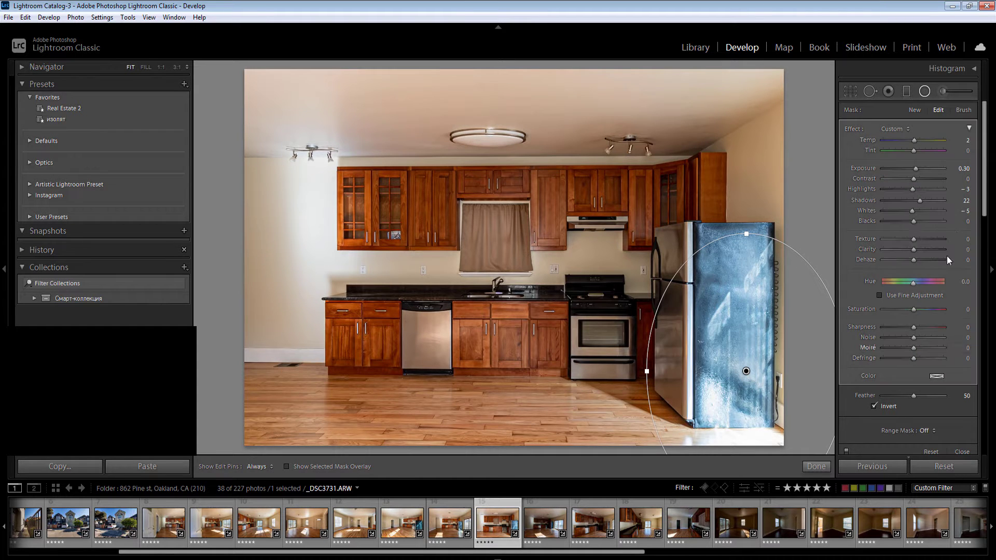
left_click(963, 168)
type("-0.5")
left_click_drag(912, 190, 907, 190)
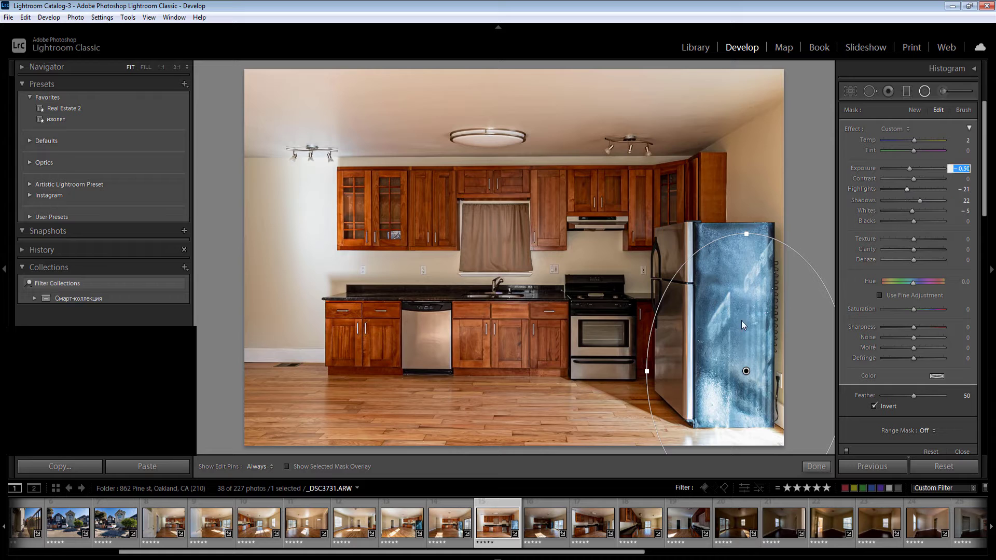
left_click_drag(746, 371, 768, 414)
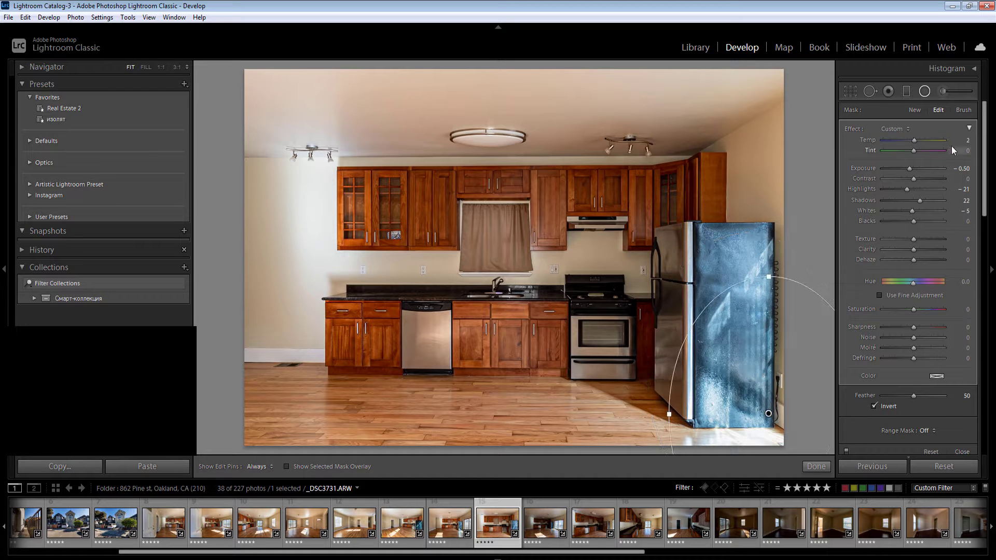
left_click(964, 140)
type("10")
key("Return")
left_click(906, 210)
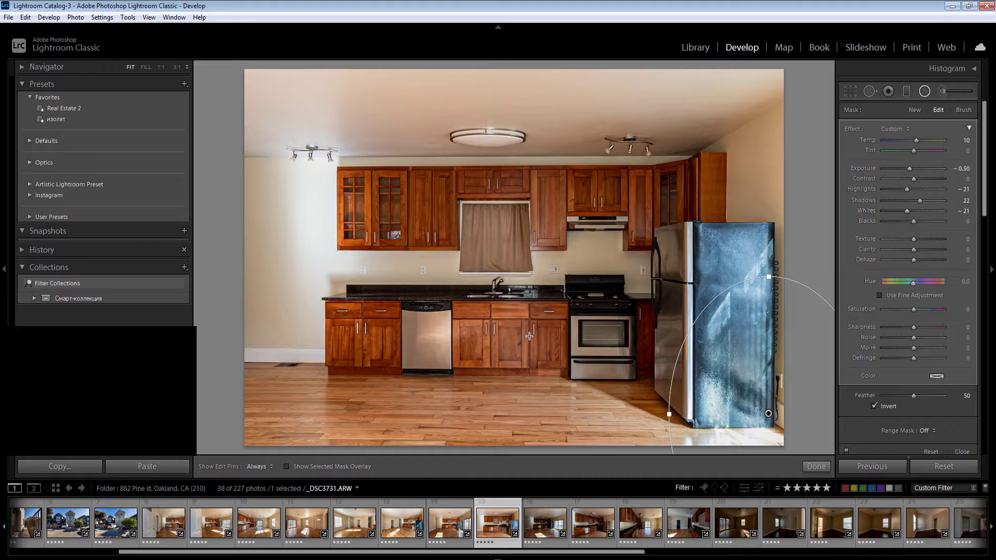
Step: Add two radial filters, one over the lower cabinets and a wide one over the upper cabinets, with exposure 0.30
left_click_drag(529, 336, 660, 395)
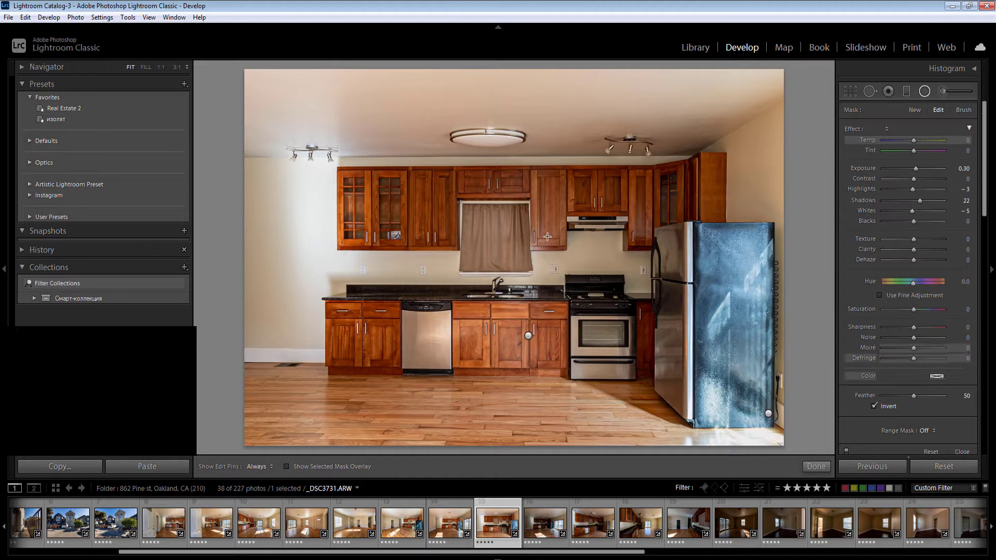
left_click_drag(590, 188, 762, 254)
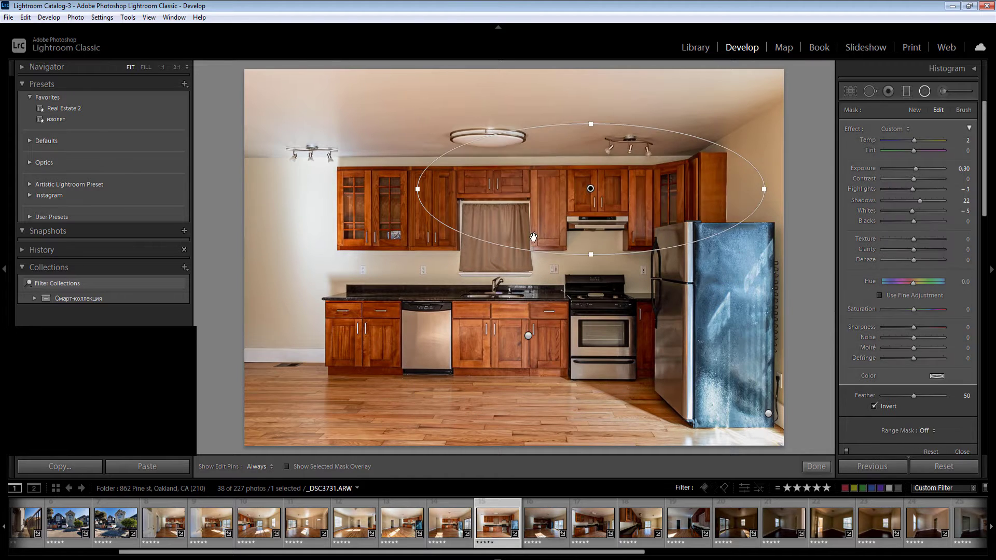
Step: Add an upright radial filter over the bright left wall, with exposure -0.30, temperature 15 and reduced highlights
left_click_drag(313, 181, 384, 294)
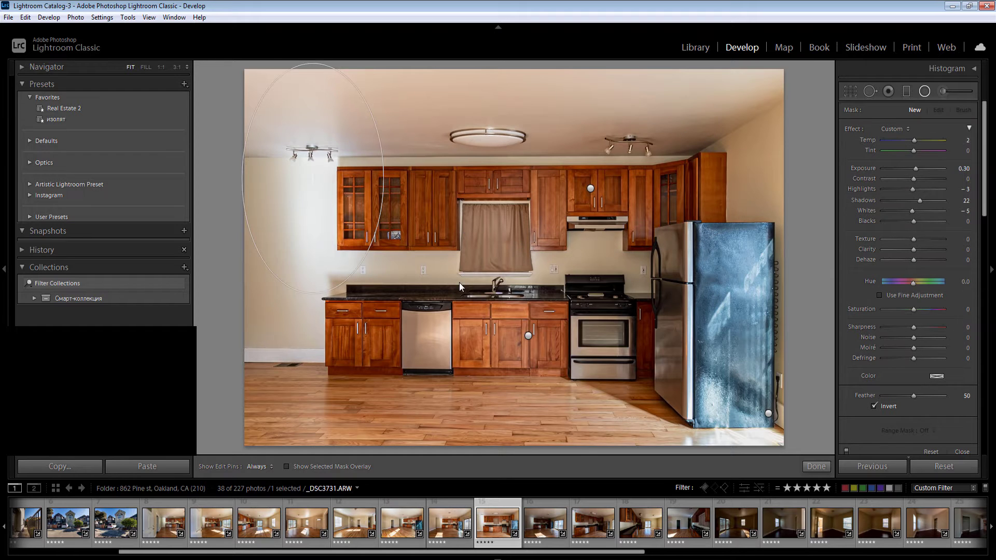
left_click(964, 168)
type("-")
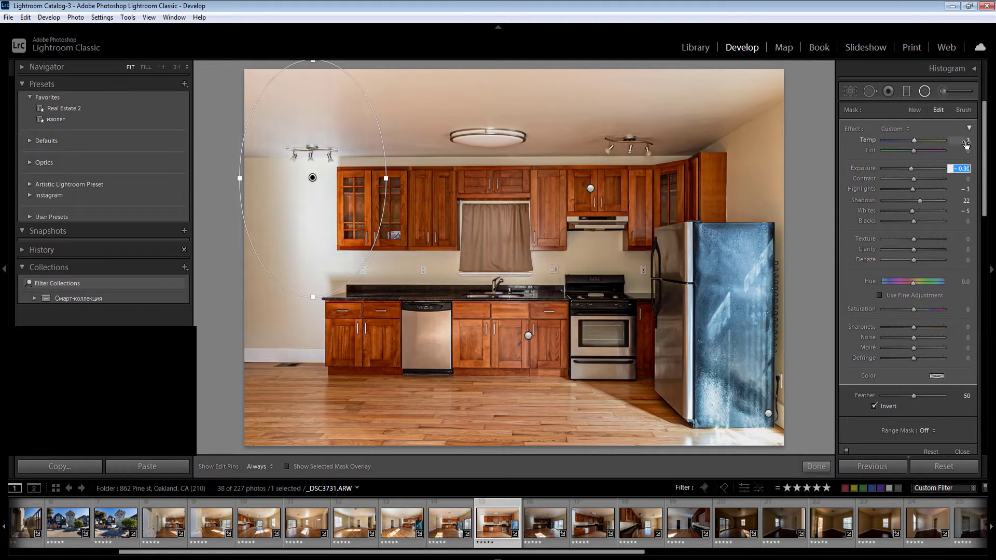
left_click(966, 141)
type("15")
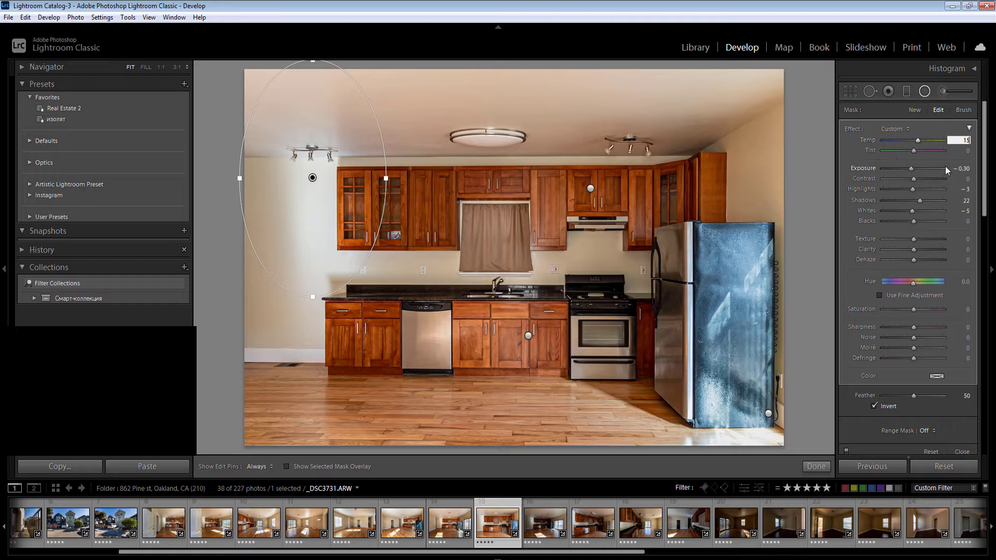
left_click_drag(912, 189, 907, 191)
Step: Add a narrow upright radial filter along the photo's left edge and finish the radial filter editing
left_click(217, 322)
left_click_drag(246, 266, 297, 380)
key("Return")
key("shift+m")
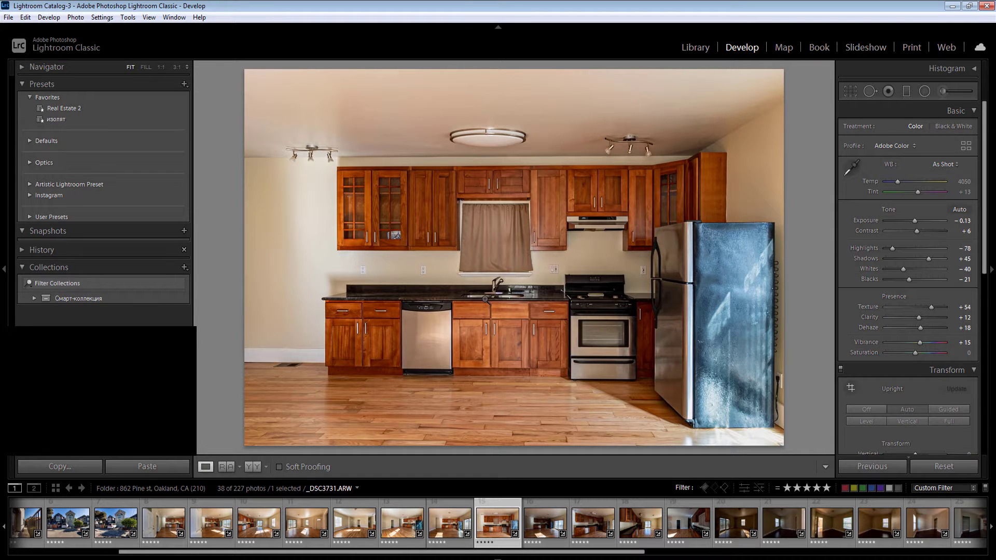
Step: Go to photo _DSC3733, auto-correct its perspective, and set its exposure to 0.30 and whites to -25
key("Right")
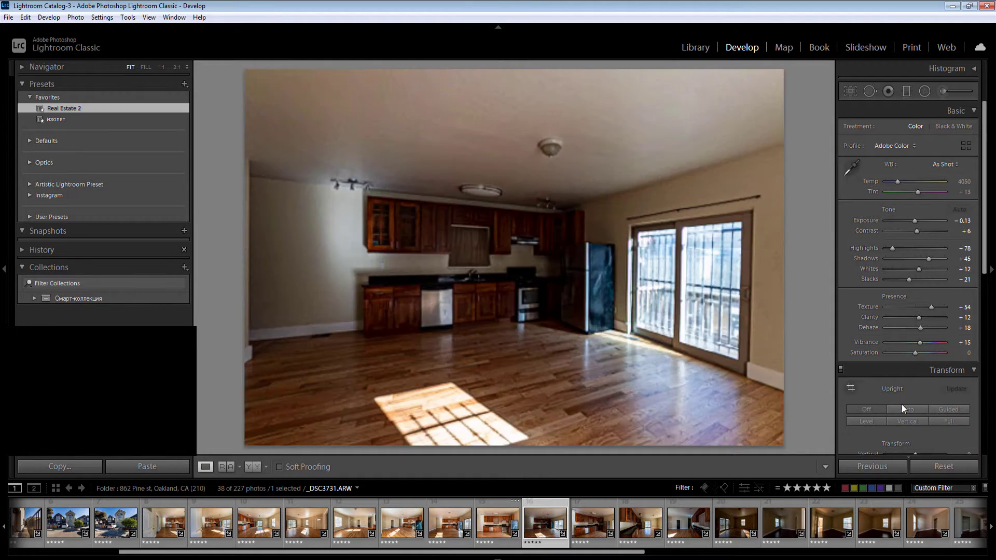
left_click(959, 221)
type("1")
key("Return")
left_click_drag(918, 269, 908, 269)
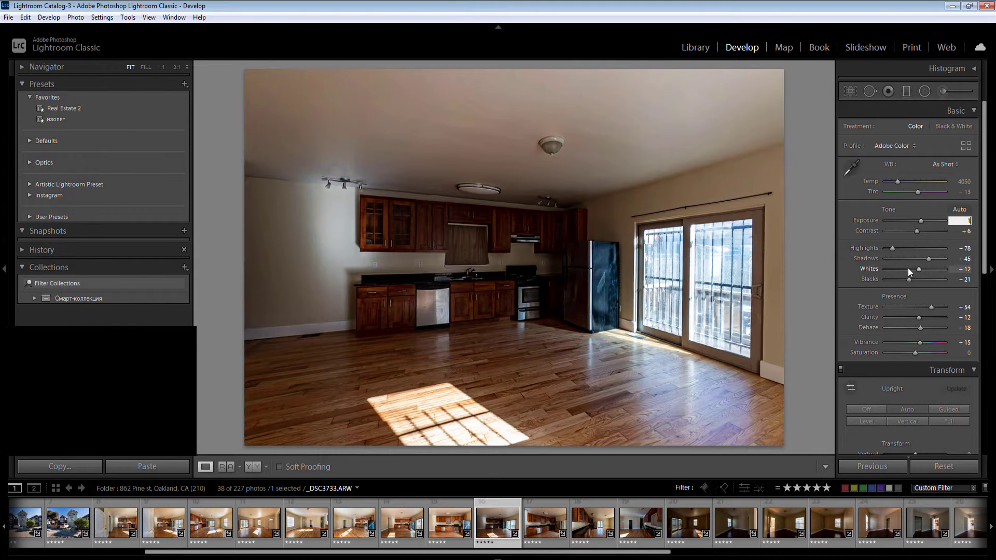
left_click(958, 221)
type("0.3")
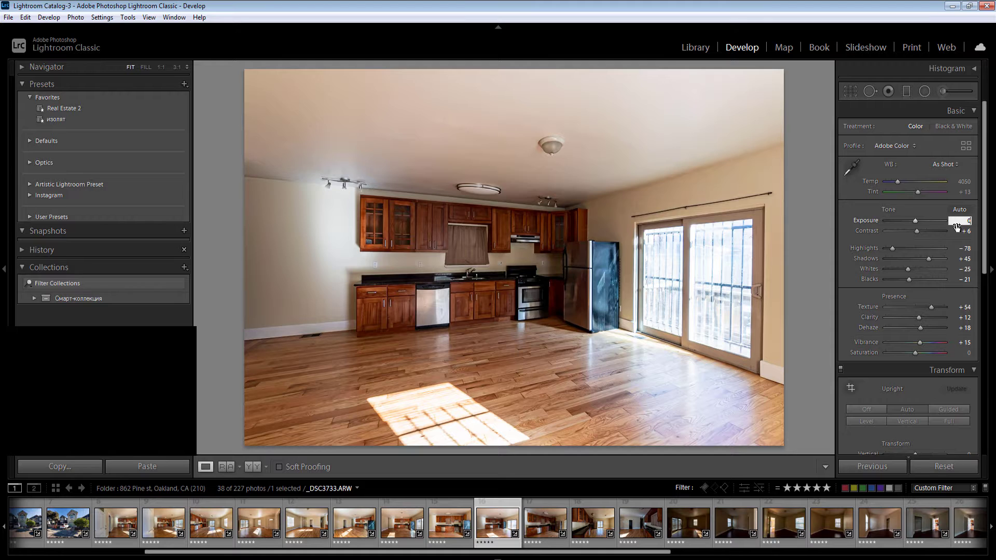
key("Return")
Step: Add a large radial filter over the kitchen area, with exposure 1.1
key("shift+m")
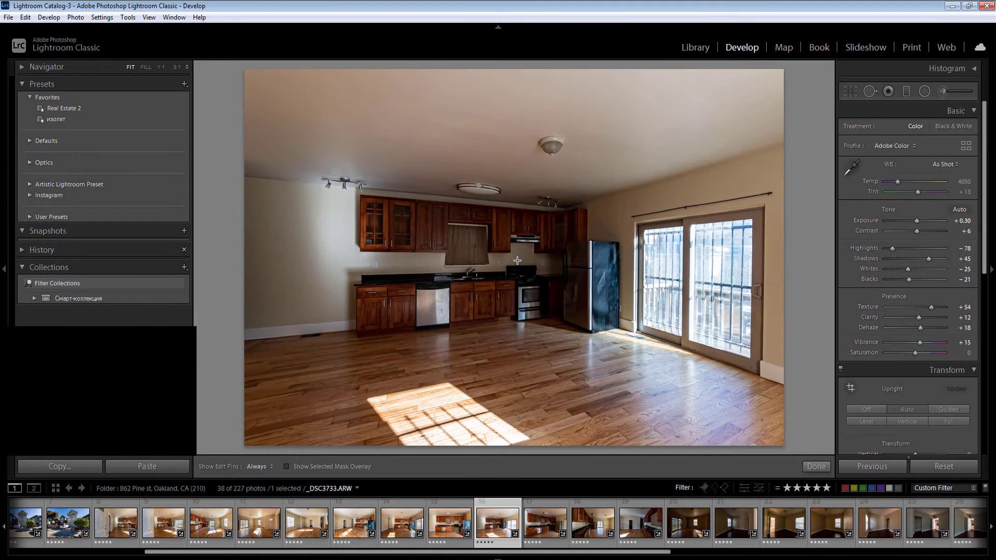
left_click_drag(499, 250, 683, 375)
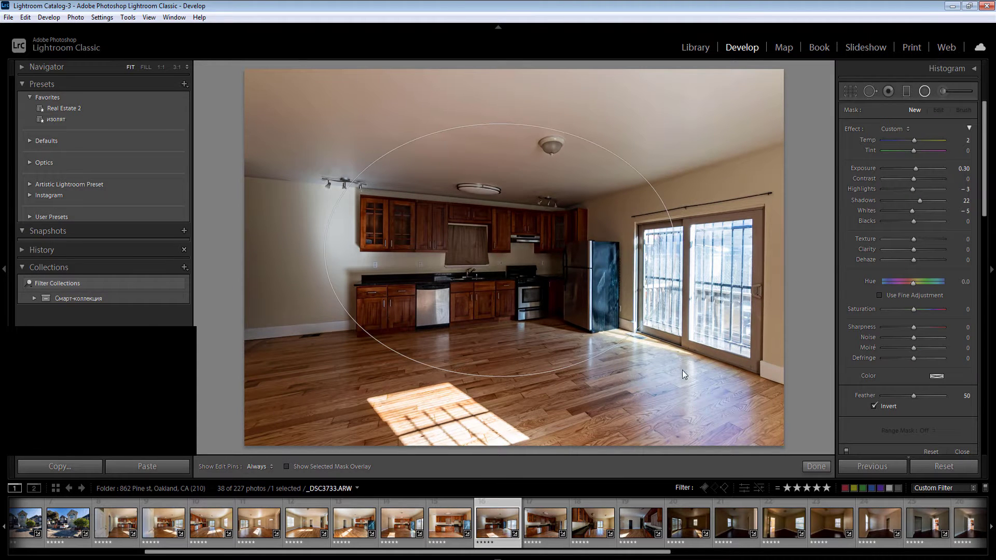
left_click(961, 168)
type("1.1")
key("Return")
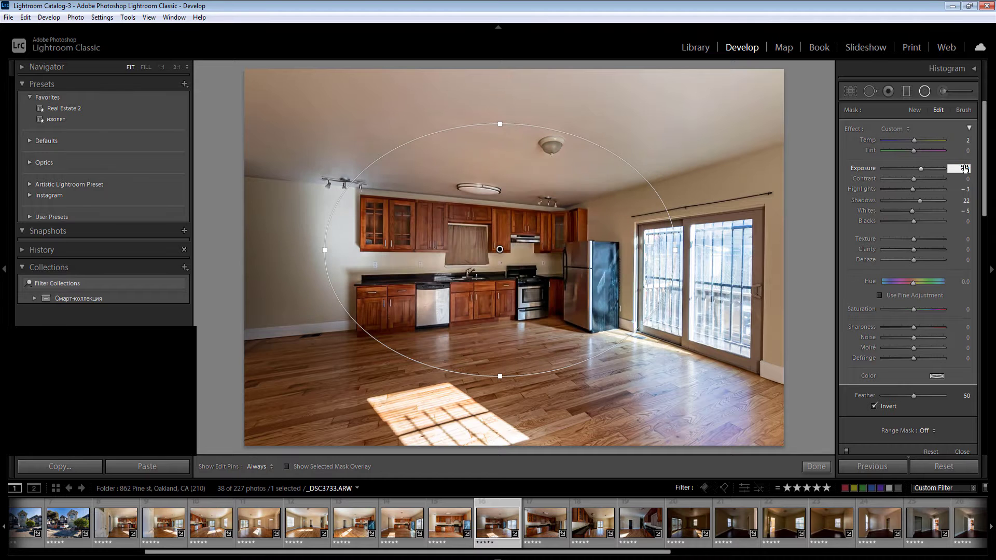
Step: Add radial filters over the right side of the ceiling with exposure 1.20 and over the left wall with exposure 1.00
left_click_drag(715, 116, 908, 233)
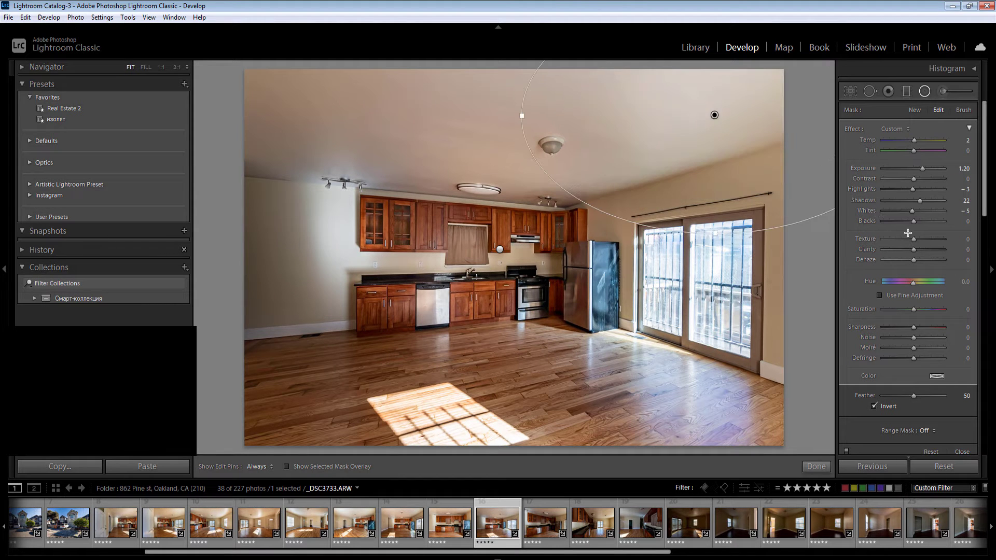
left_click_drag(254, 206, 367, 381)
left_click(961, 168)
type("1")
key("Return")
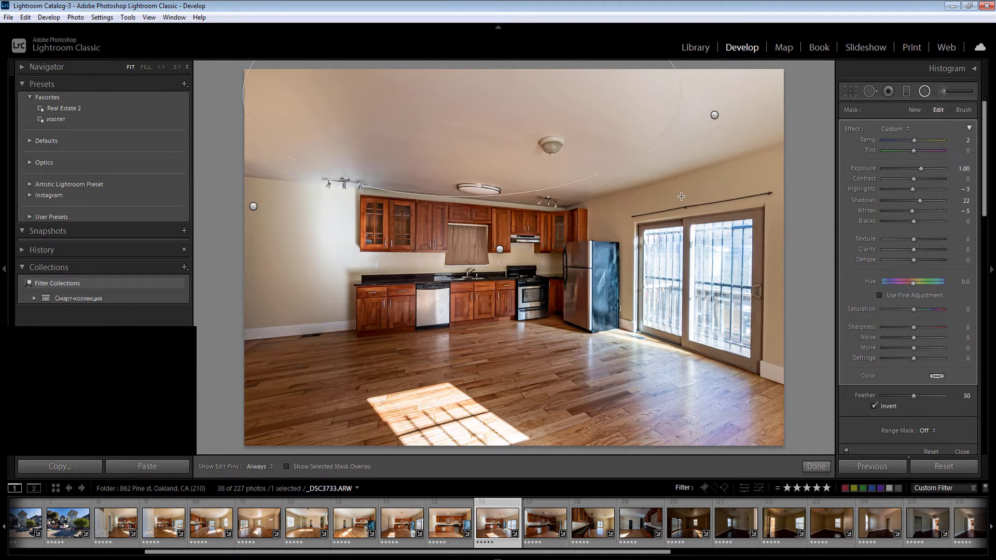
Step: Add a wide radial filter over the ceiling with exposure 0.70, and a small one with exposure 0.30 over the cabinets near the range hood
left_click_drag(462, 93, 681, 196)
left_click(961, 169)
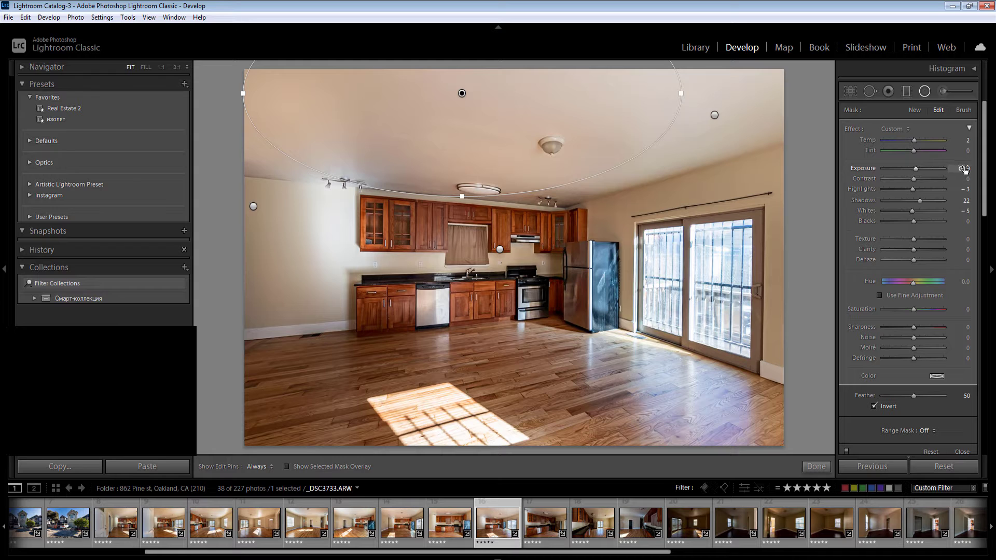
key("Return")
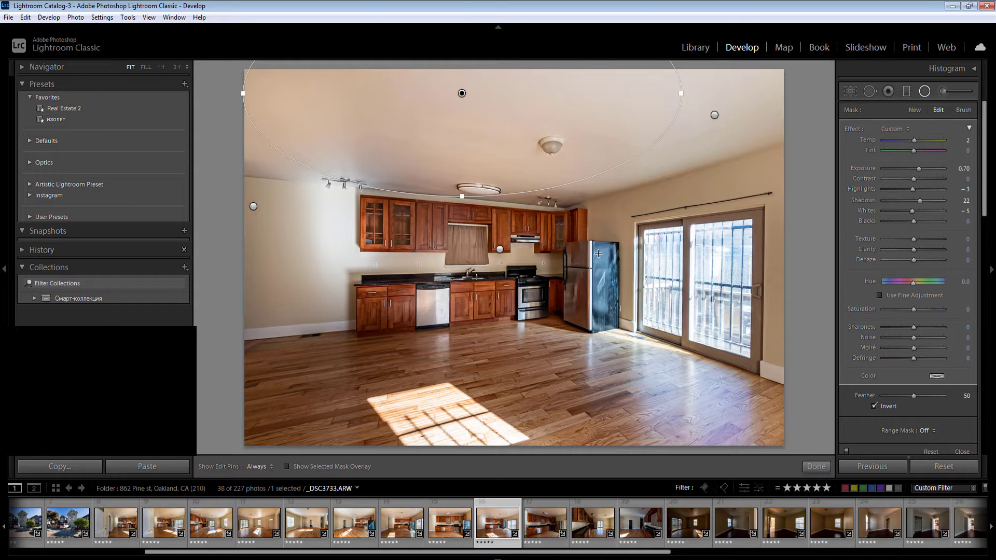
left_click_drag(542, 226, 605, 256)
Step: Add a radial filter over the floor in front of the glass door, with temperature 10 and exposure -0.10
left_click_drag(687, 390, 811, 486)
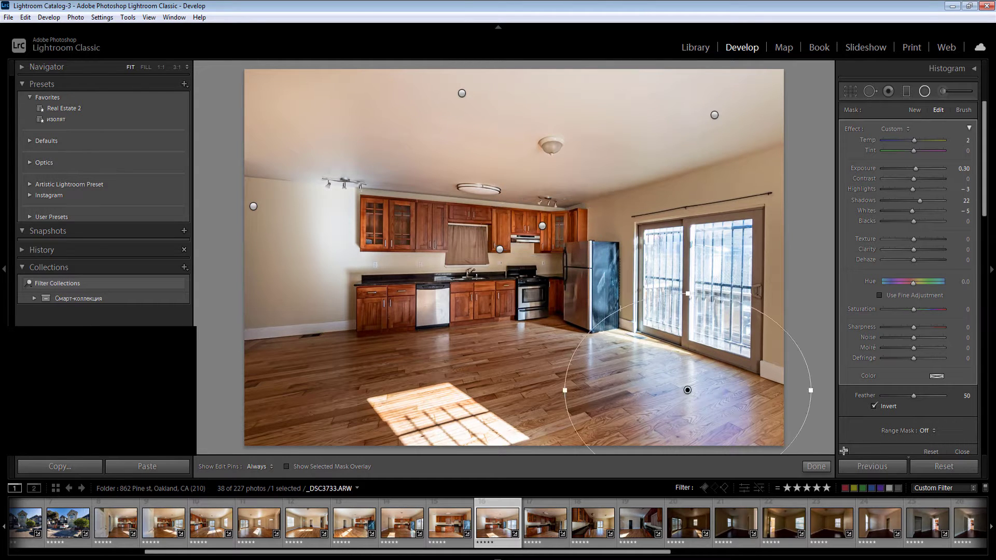
left_click(961, 168)
type("-0.30")
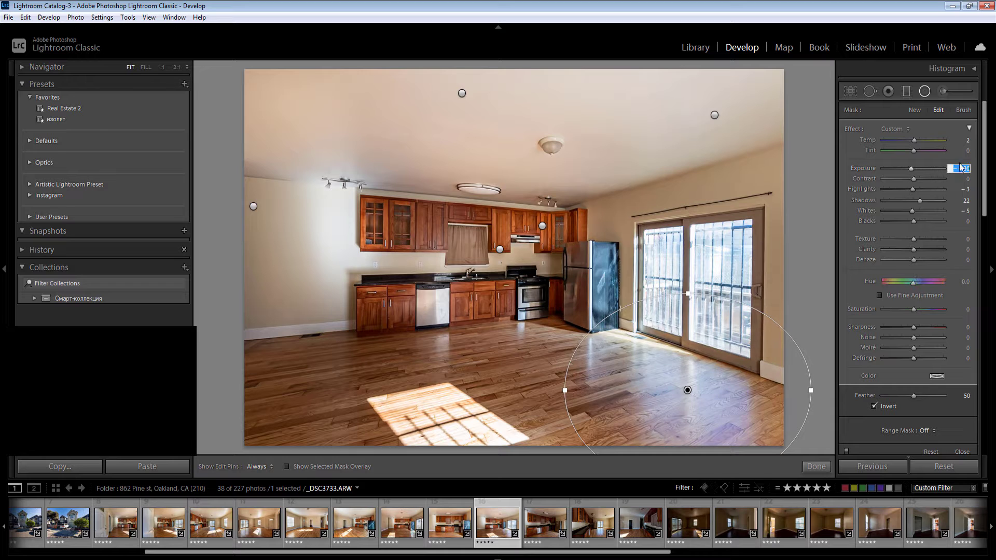
left_click(961, 140)
type("10")
left_click(959, 168)
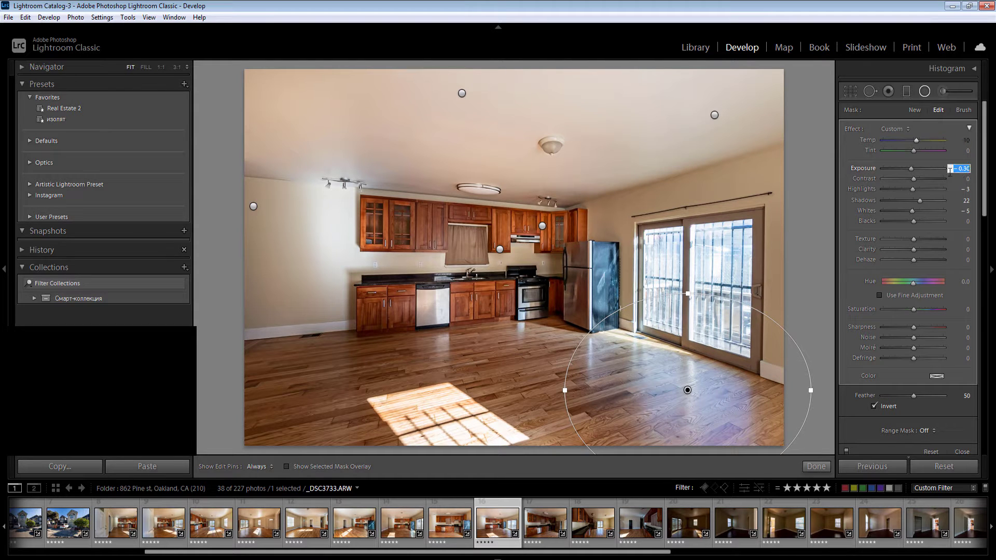
type("-0.10")
key("Return")
key("Return")
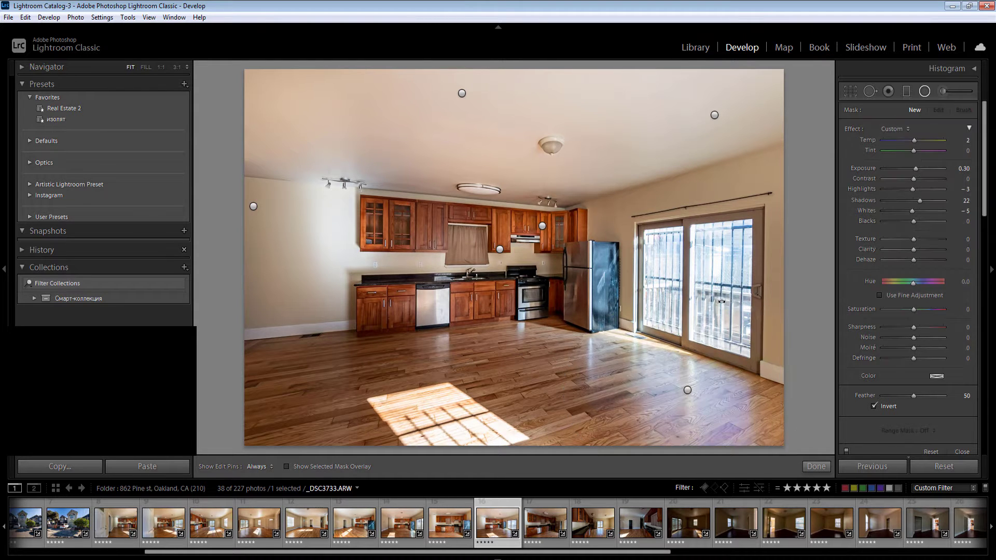
Step: Add an upright radial filter over the right glass door panel, with exposure -0.20, highlights -20 and temperature 20
left_click_drag(752, 343, 756, 352)
left_click(963, 168)
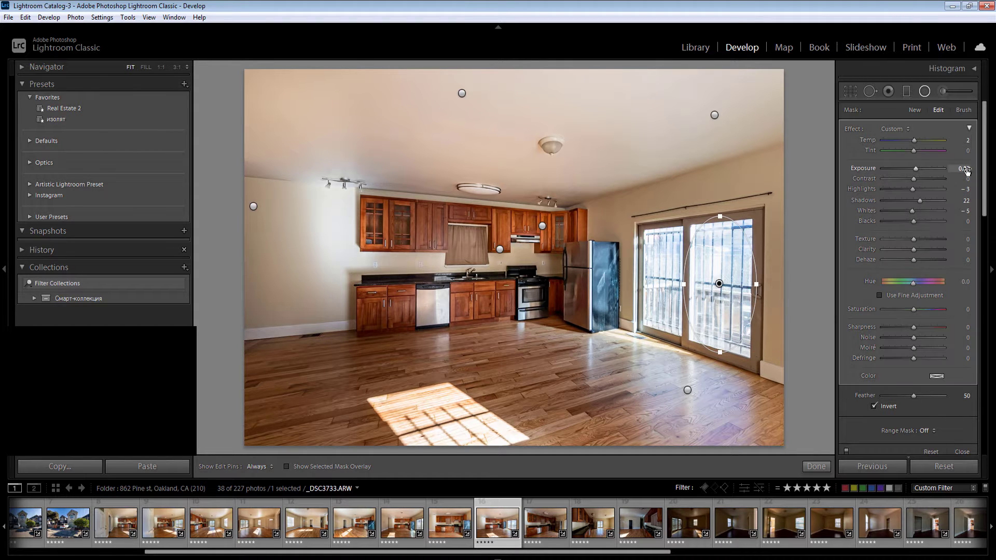
type("-0.1")
key("Return")
key("Down")
left_click(907, 189)
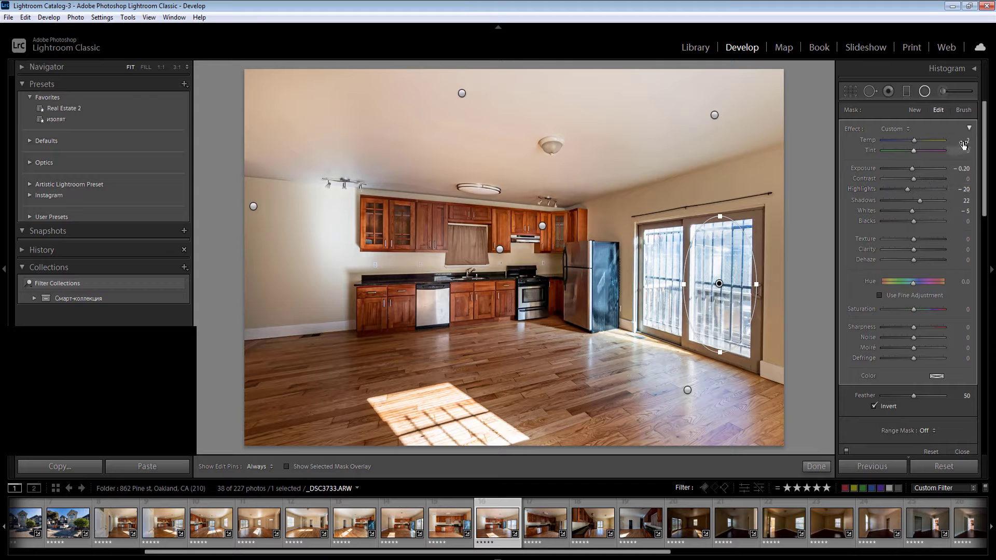
left_click(955, 141)
type("20")
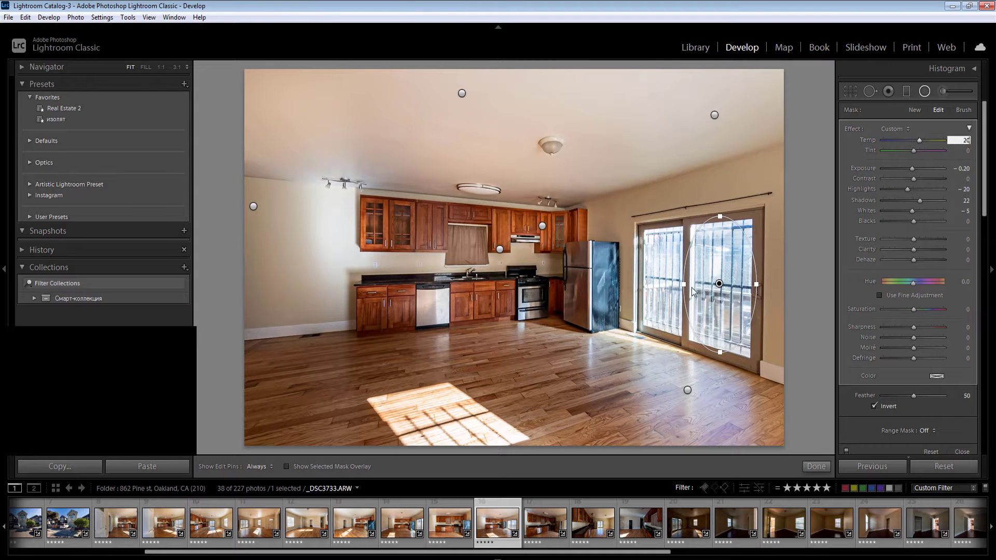
key("Return")
Step: Add an upright radial filter over the left glass door panel, with exposure -0.50, highlights -32 and temperature 15
left_click(676, 335)
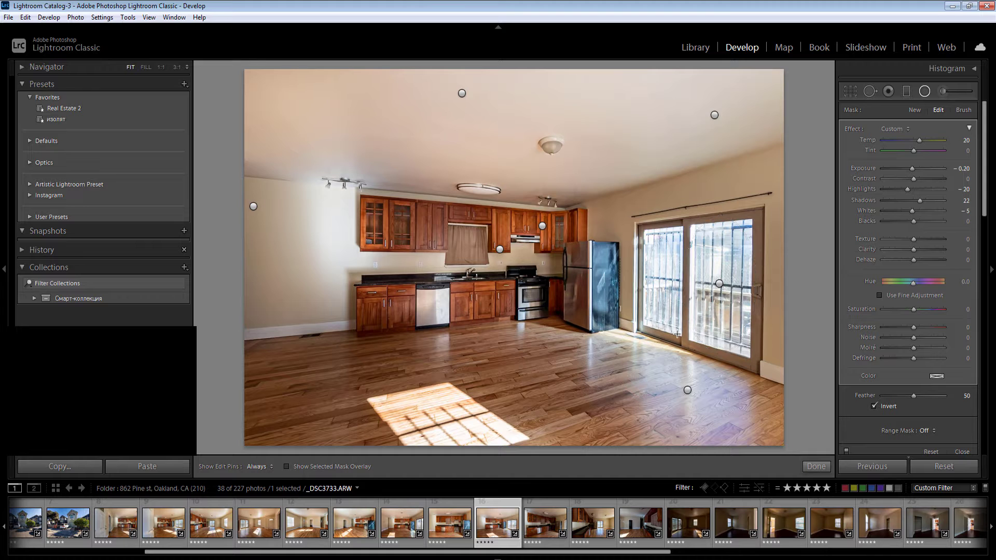
left_click(661, 282)
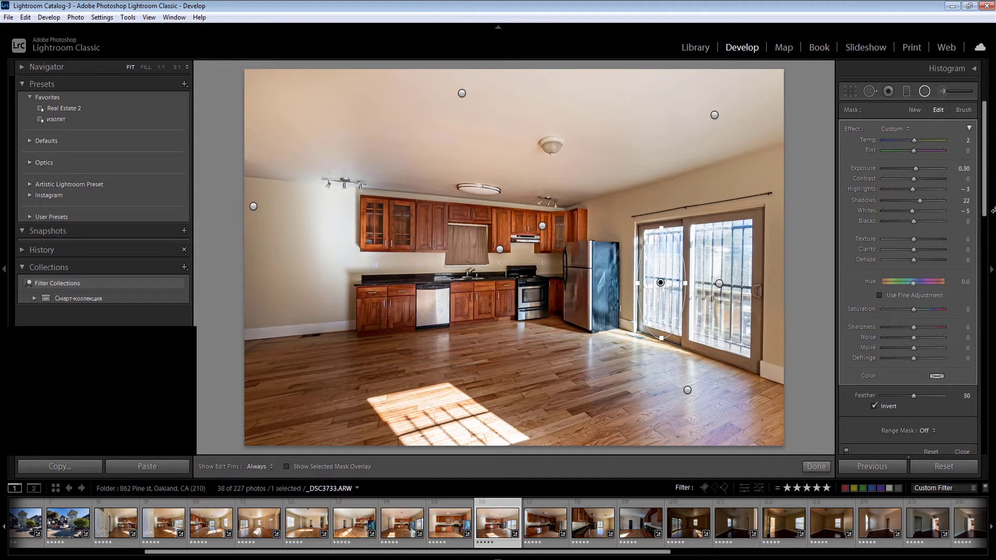
left_click(972, 170)
type("-0.5")
key("Return")
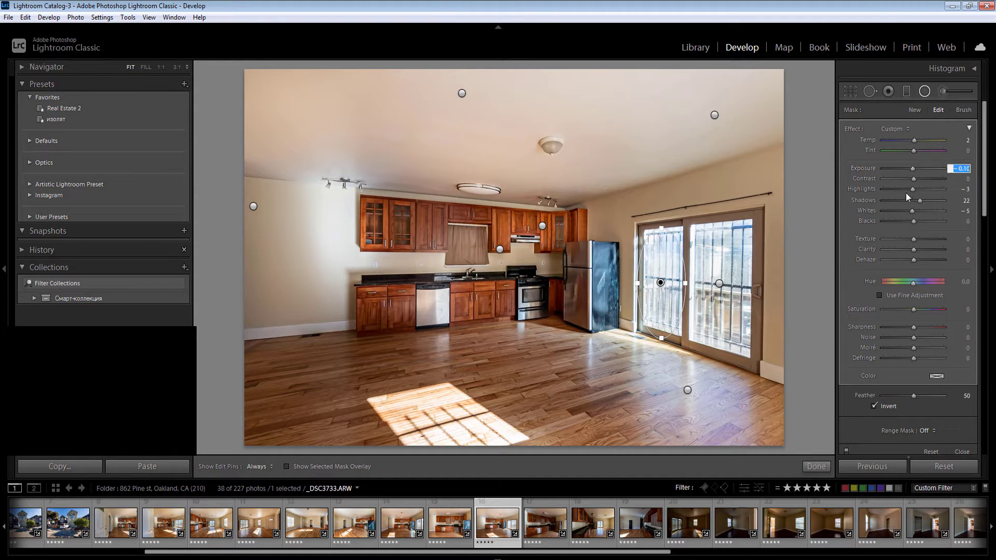
left_click(903, 190)
left_click(966, 140)
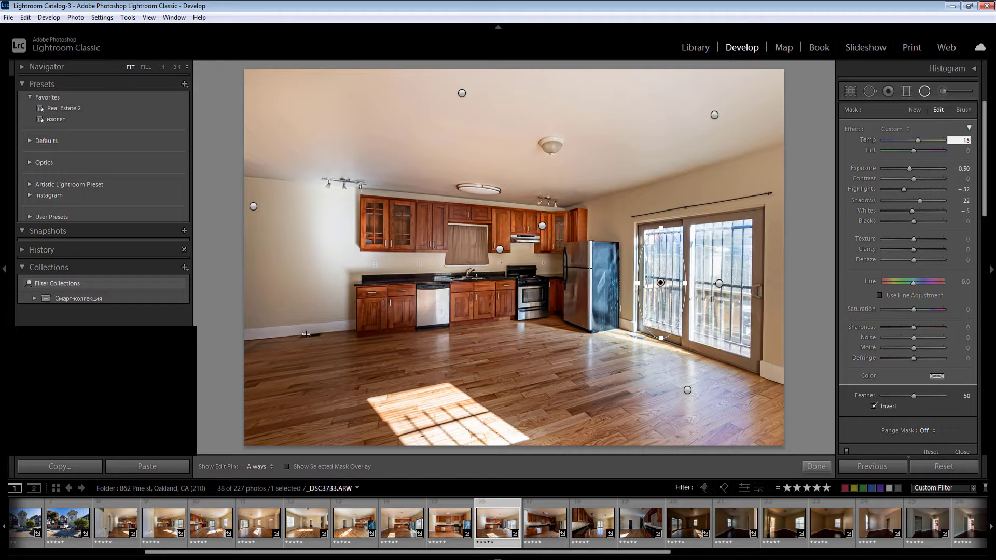
type("15")
Step: Add a wide radial filter with exposure 0.30 over the left floor and baseboard, and shift it toward the photo's left edge
left_click_drag(294, 329, 450, 408)
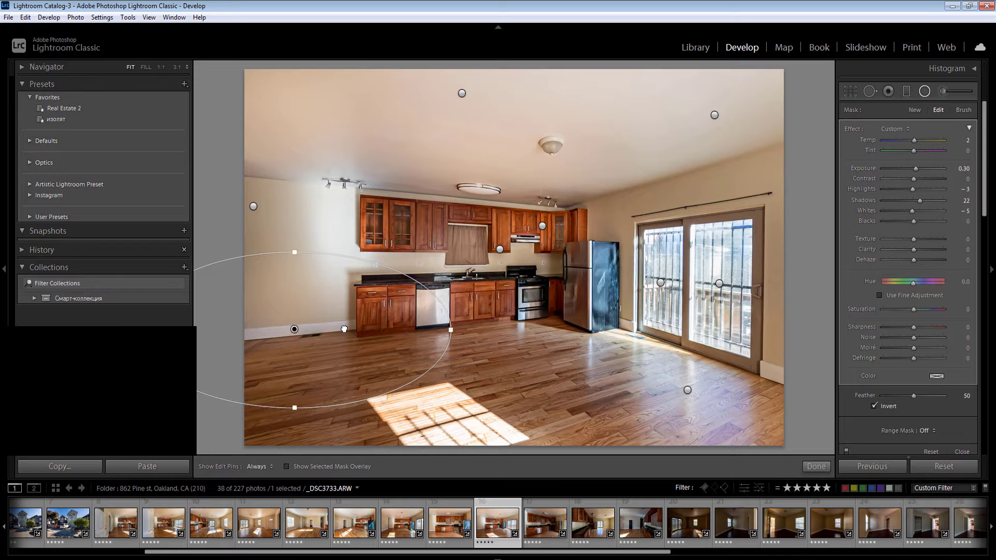
left_click_drag(344, 328, 322, 337)
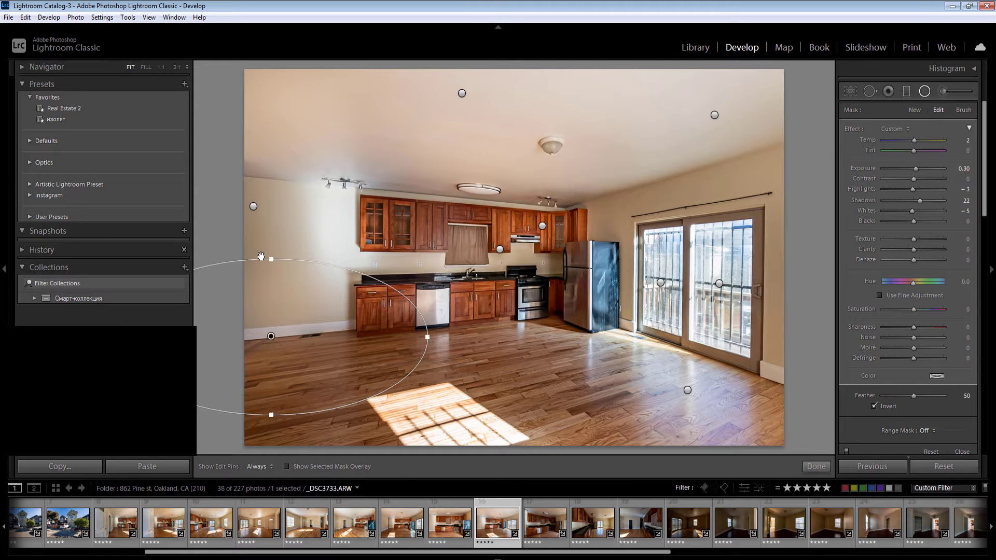
key("Return")
Step: Add radial filters with exposure 0.30 on the left wall edge, the ceiling above the cabinets, and between stove and refrigerator, then finish filter editing
left_click_drag(246, 229, 305, 364)
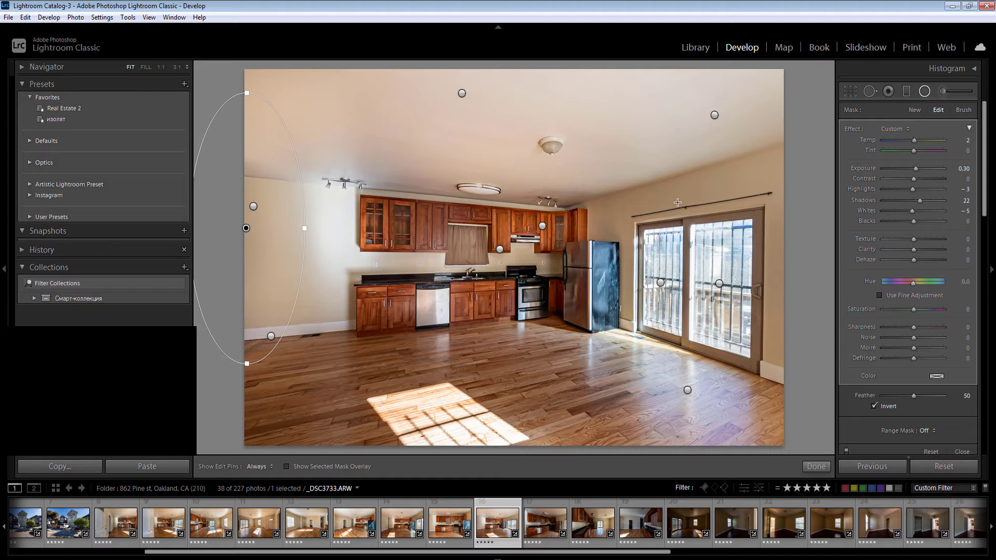
left_click_drag(523, 164, 677, 202)
key("Return")
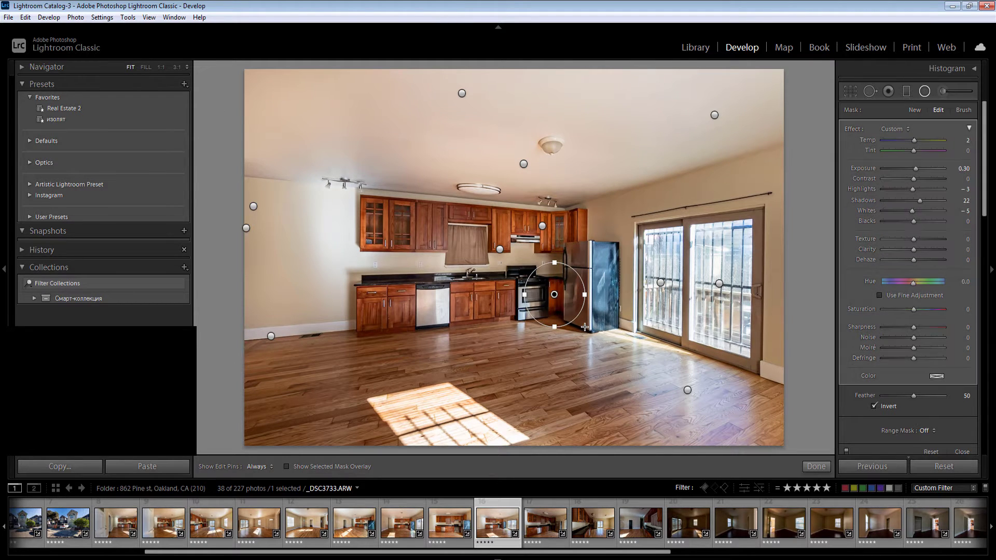
key("shift+m")
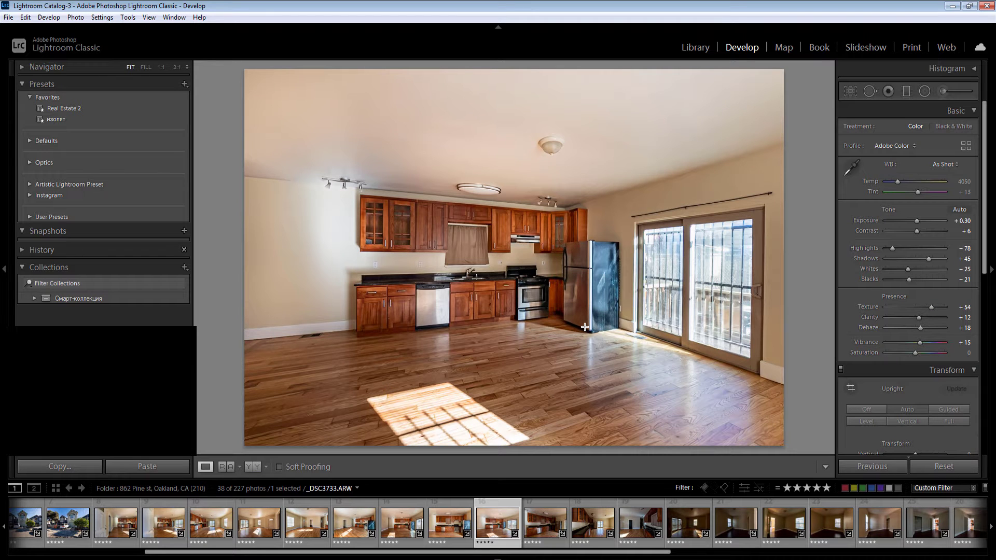
Step: Go to photo _DSC3736, set its whites to -30, raise its exposure and correct its perspective, ready for radial filters
key("Right")
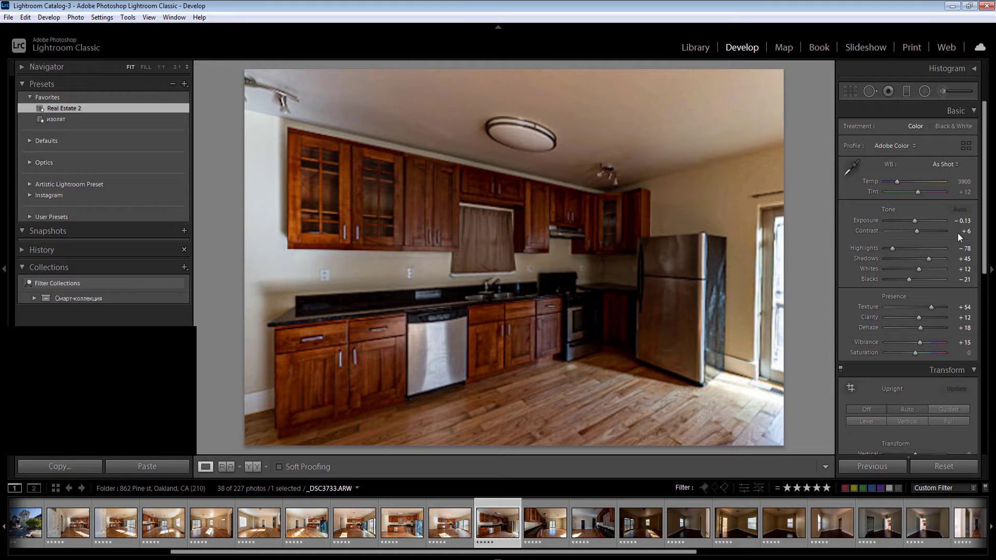
left_click(906, 269)
left_click(964, 222)
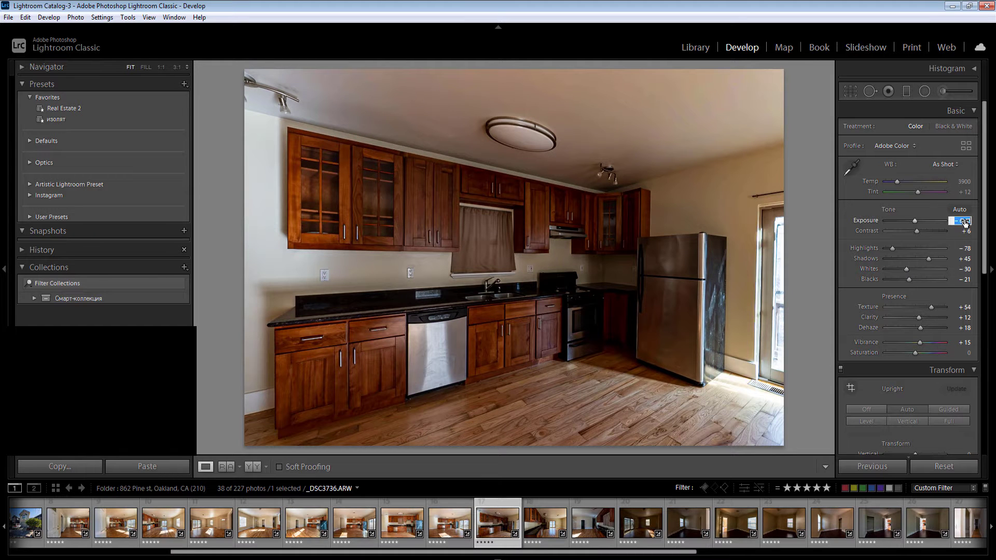
type("1")
left_click_drag(965, 222, 962, 223)
key("k")
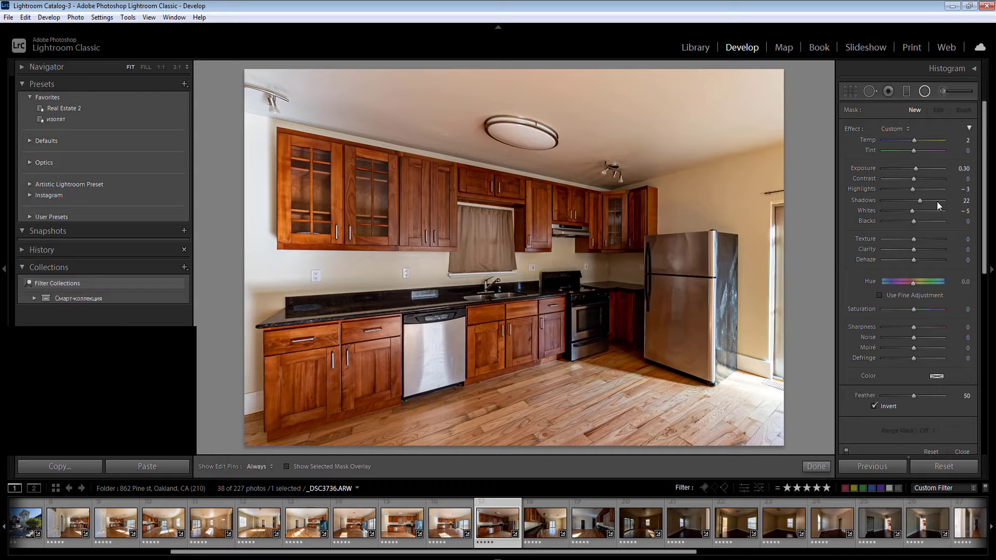
Step: Set the exposure of the radial filter around the stove to 0.80 and add another with exposure 0.30 over the left upper cabinets
left_click(962, 169)
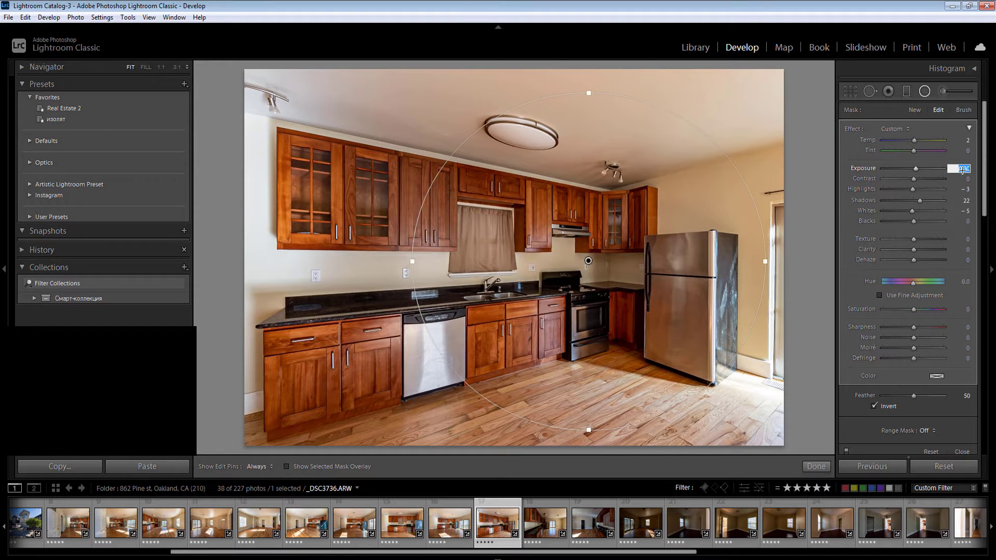
type("0.900.8")
key("Return")
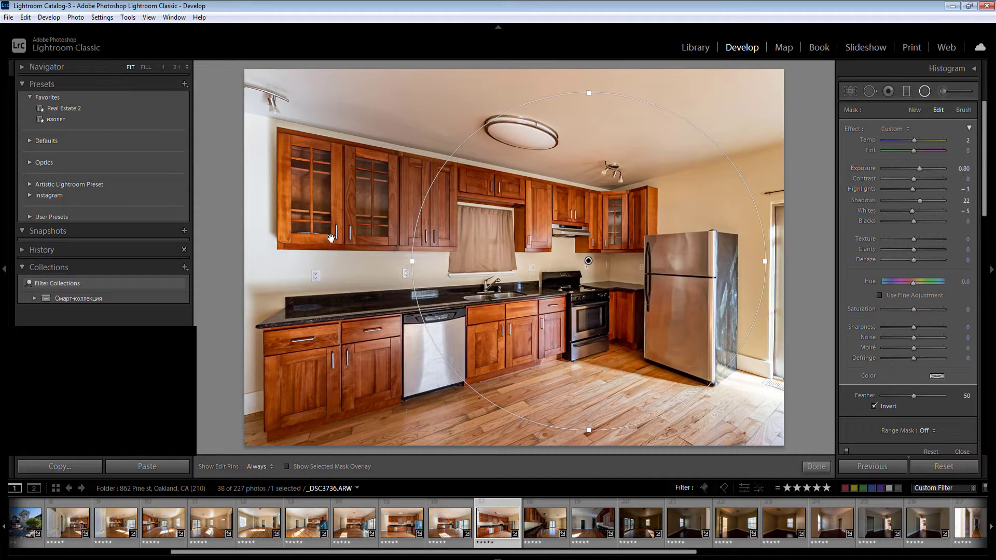
left_click_drag(344, 197, 457, 275)
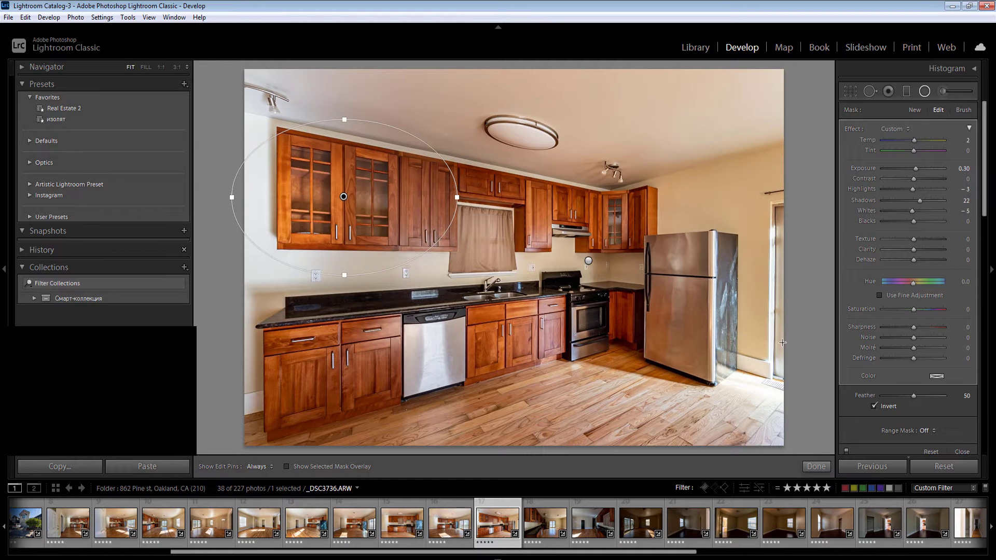
Step: Add a radial filter over the sunlit floor by the glass door with exposure -0.30, highlights -30, temperature 10 and whites -32, and finish filter editing
left_click_drag(773, 355, 854, 495)
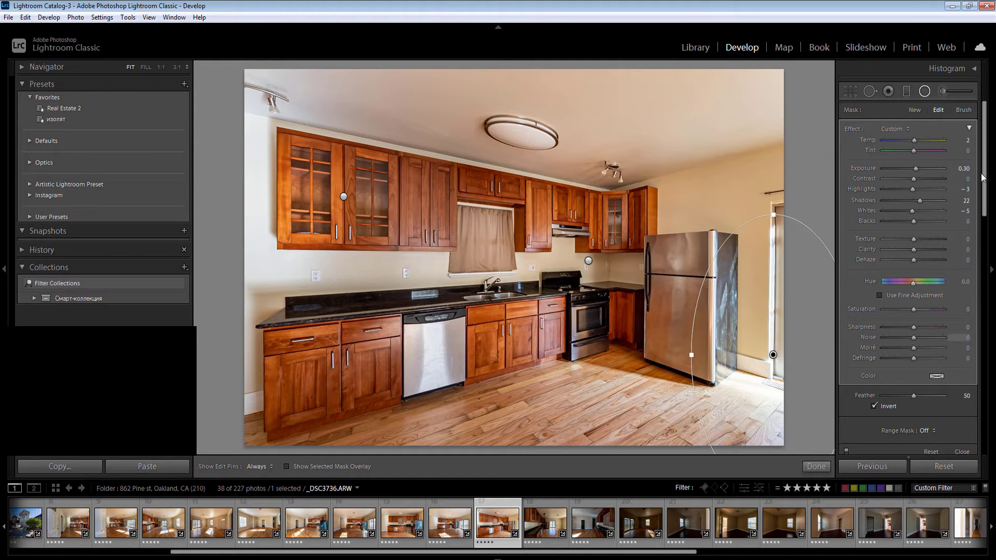
left_click(967, 169)
type("-0.3")
key("Return")
left_click_drag(910, 187, 905, 187)
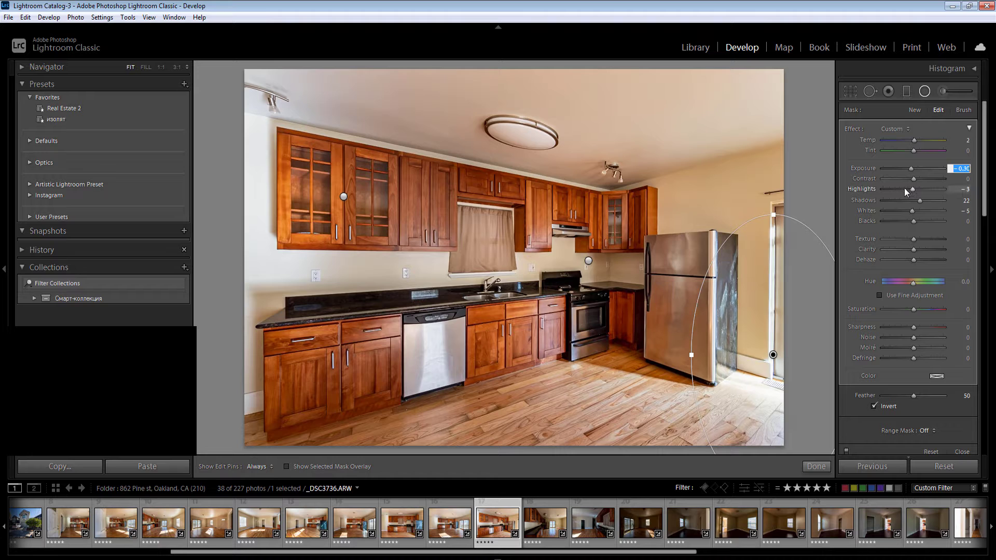
left_click_drag(745, 372, 745, 378)
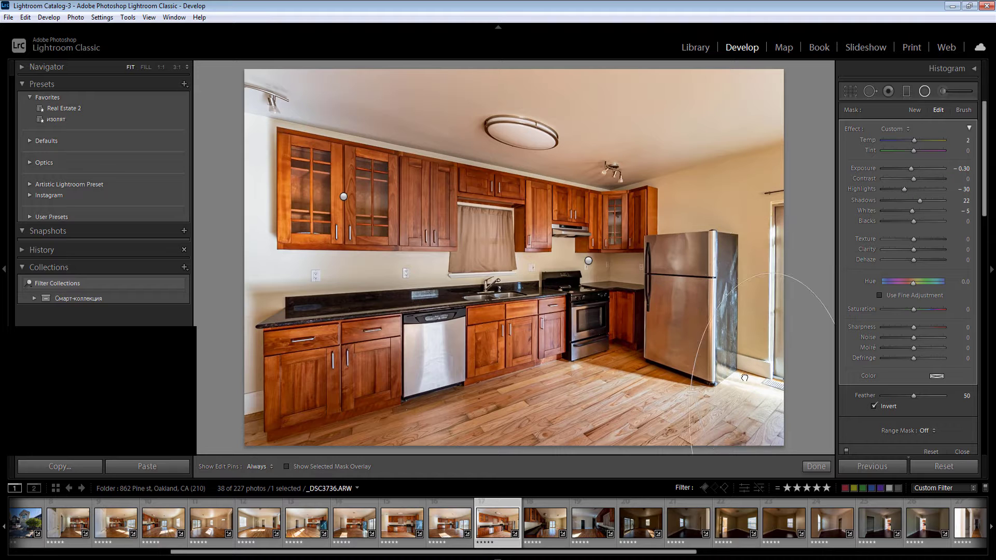
left_click(966, 140)
type("10")
left_click(903, 211)
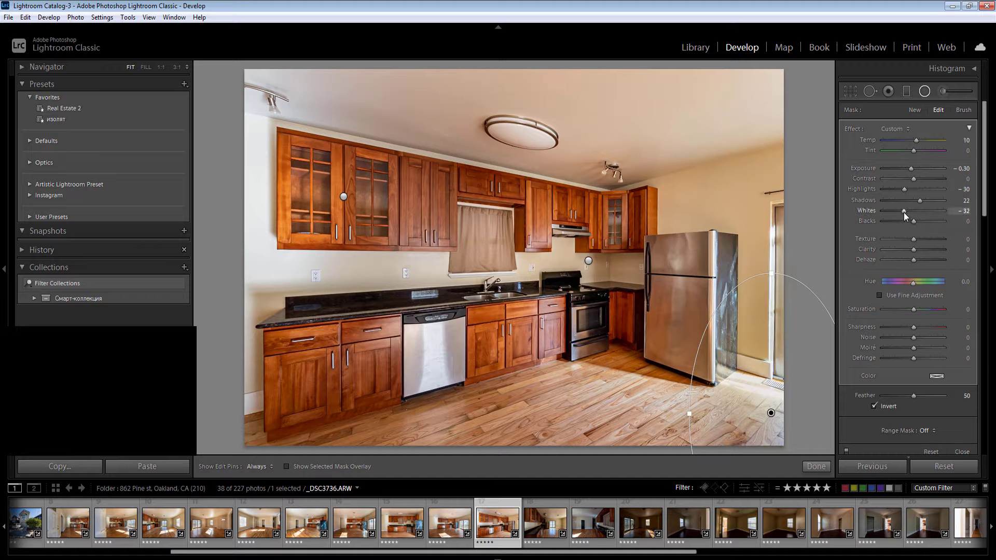
key("shift+m")
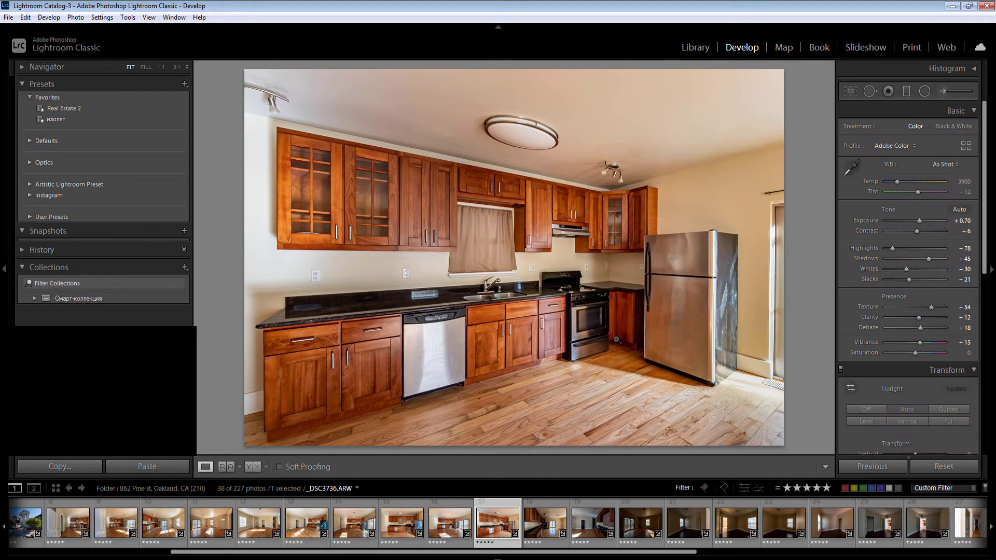
Step: Go to photo _DSC3742 and set its whites to -25 and exposure to -0.03
left_click(617, 340)
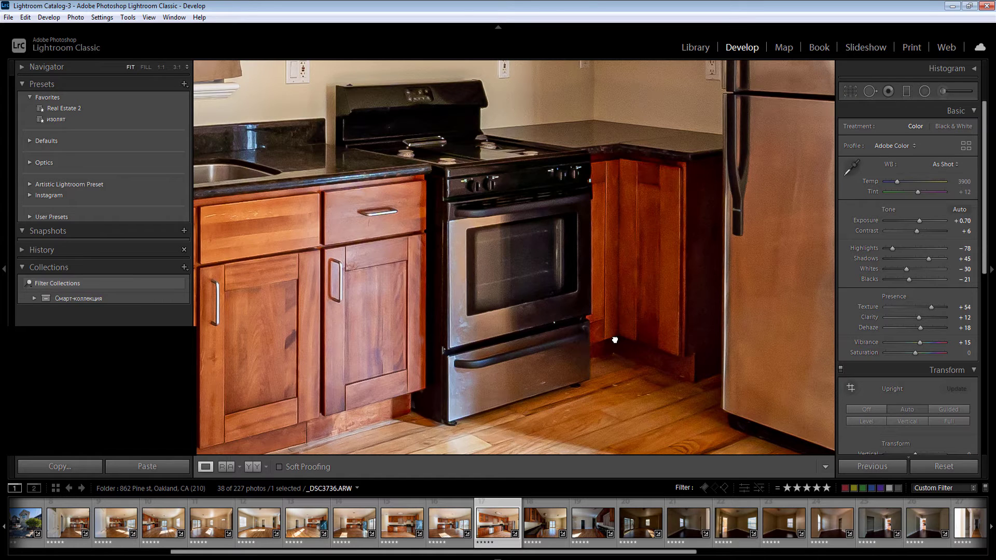
left_click(615, 340)
key("Right")
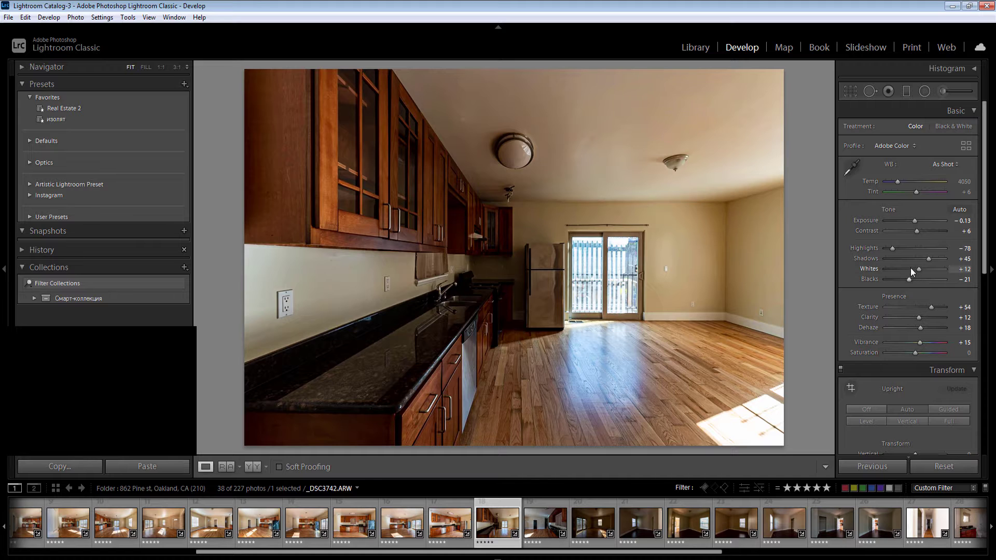
left_click_drag(918, 269, 908, 269)
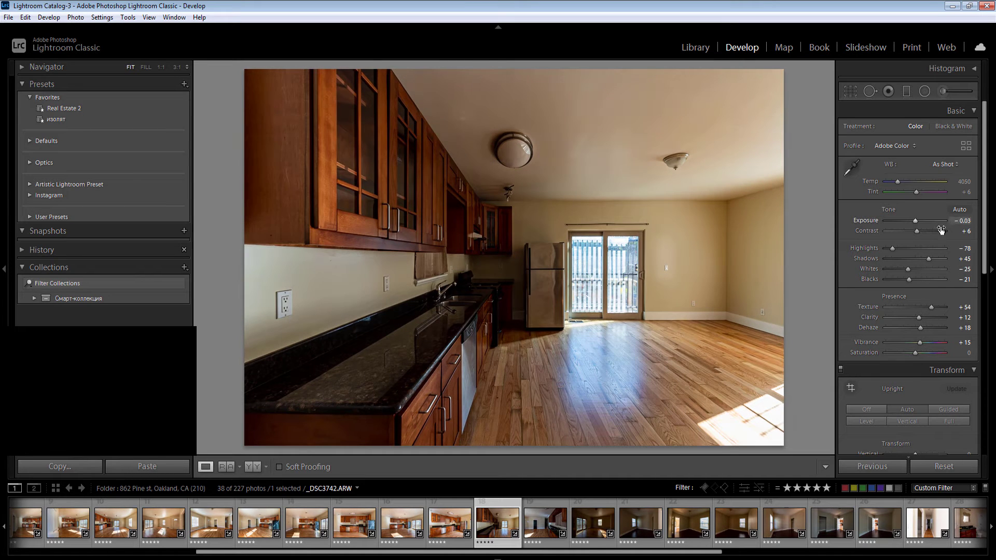
Step: Add a large radial filter centred on the left upper cabinets with exposure 0.90
key("shift+m")
left_click_drag(320, 221, 571, 430)
left_click(963, 168)
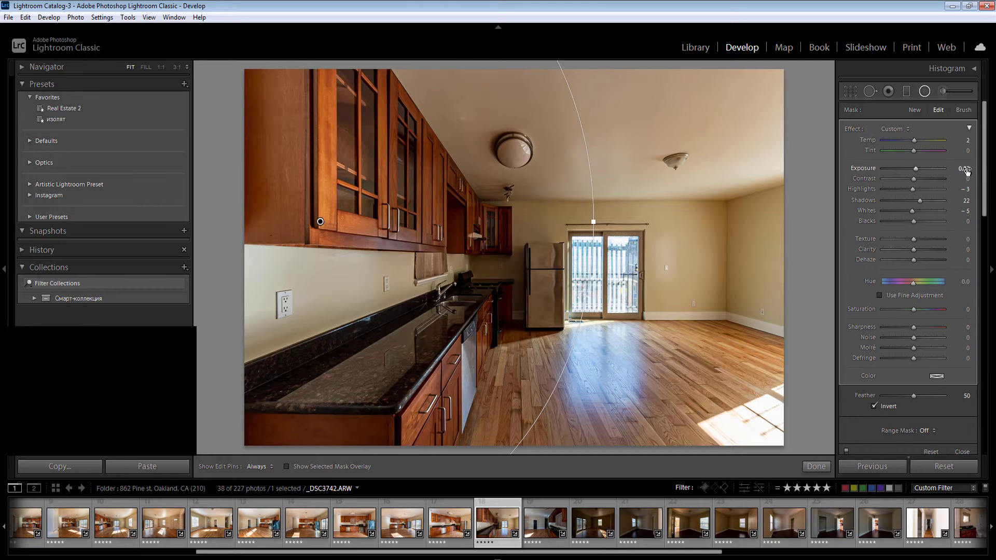
type("1")
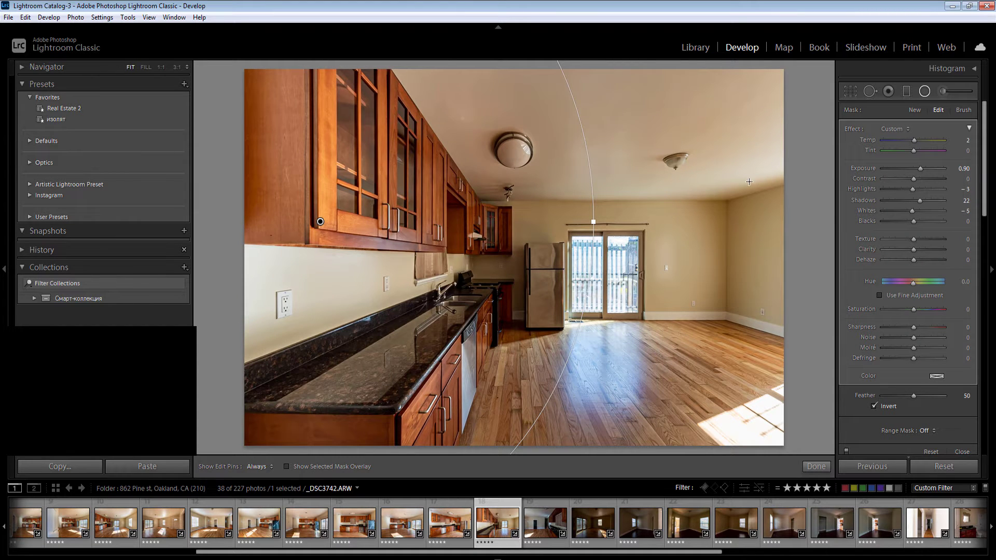
Step: Add a wide radial filter over the ceiling with exposure 0.60
left_click_drag(609, 102, 850, 220)
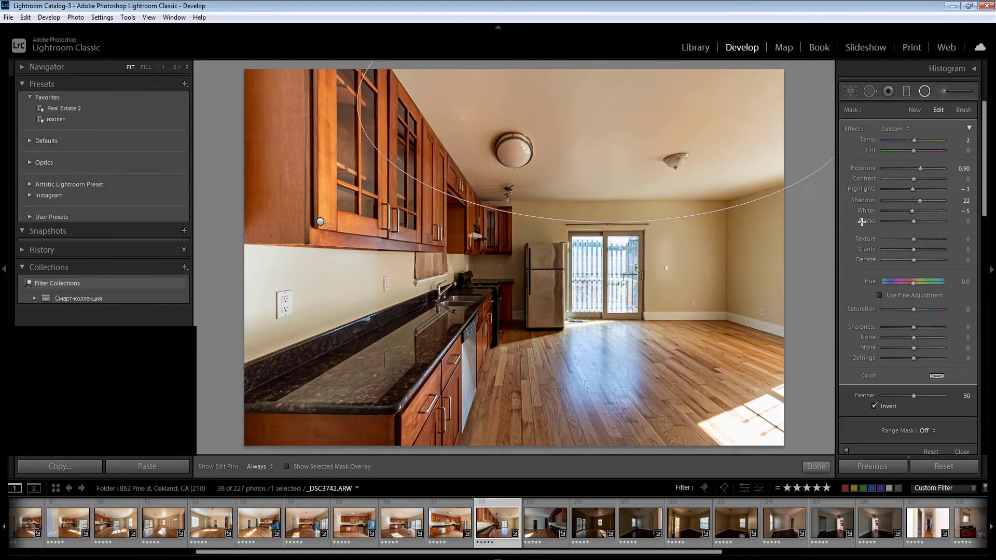
left_click(962, 169)
key("Up")
key("Up")
key("Up")
key("Return")
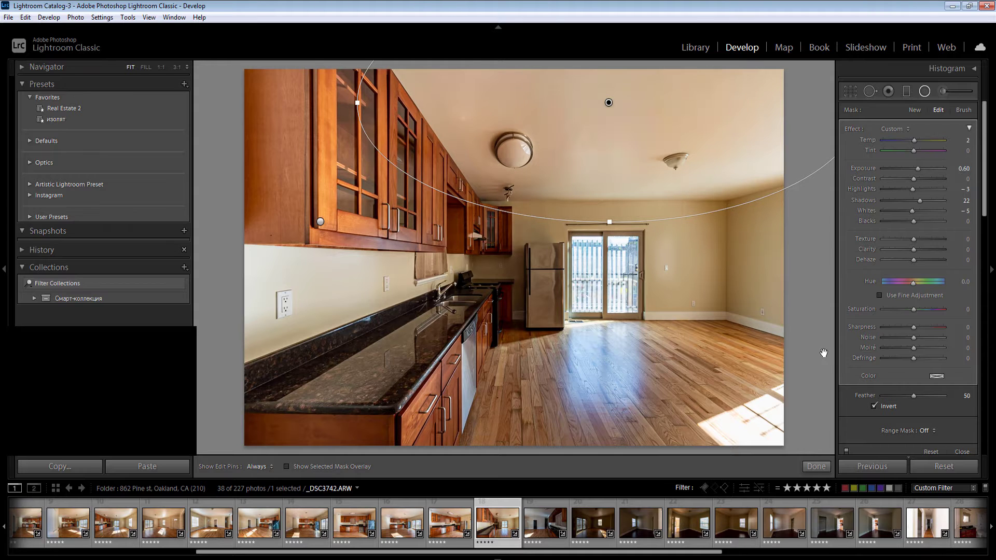
Step: Add radial filters over the right wall and the stove corner, setting the stove corner filter's exposure to 0.70
left_click_drag(732, 247, 828, 355)
left_click_drag(503, 276, 592, 361)
left_click(961, 168)
key("Up")
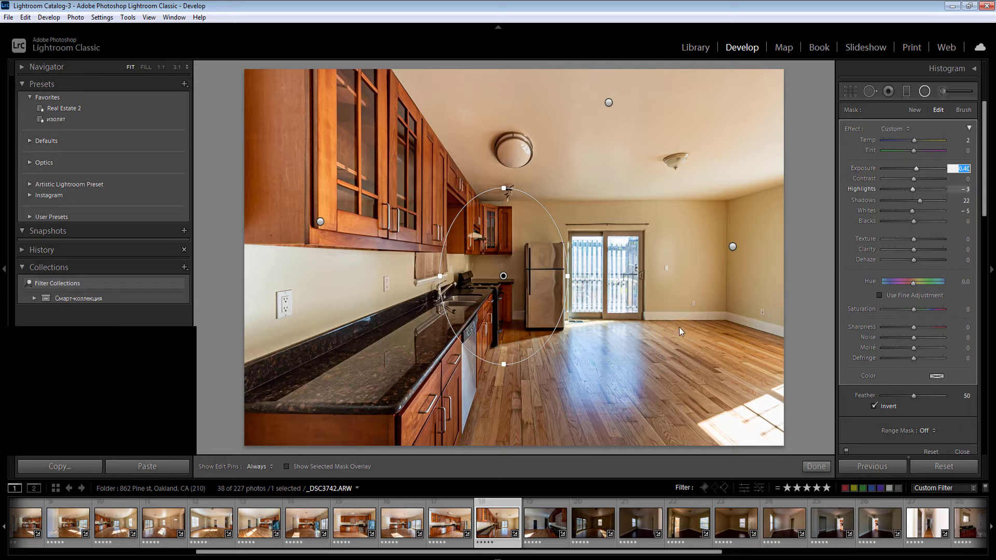
key("Up")
Step: Add a radial filter over the blue floor reflection with exposure -0.40, temperature 24 and highlights -23, and widen it to cover the glare
left_click_drag(599, 361, 645, 423)
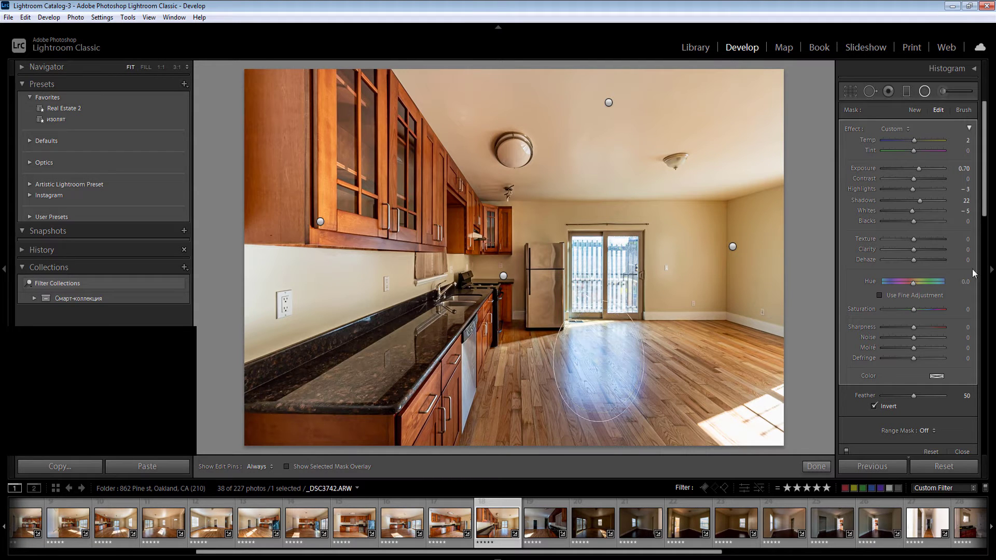
left_click(960, 168)
type("0")
key("Down")
key("Down")
key("Down")
key("Down")
left_click(964, 142)
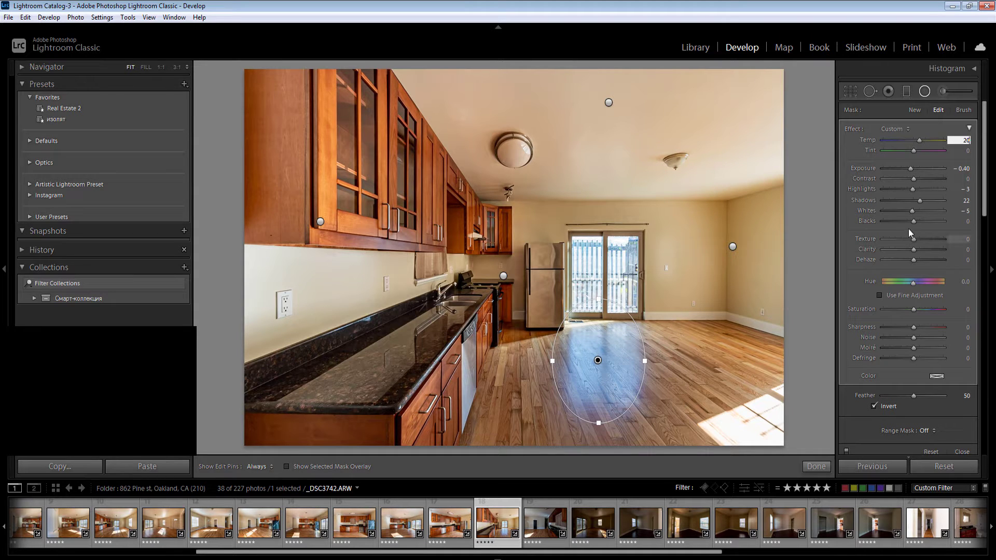
key("Up")
left_click_drag(912, 192, 905, 192)
left_click_drag(658, 363, 668, 363)
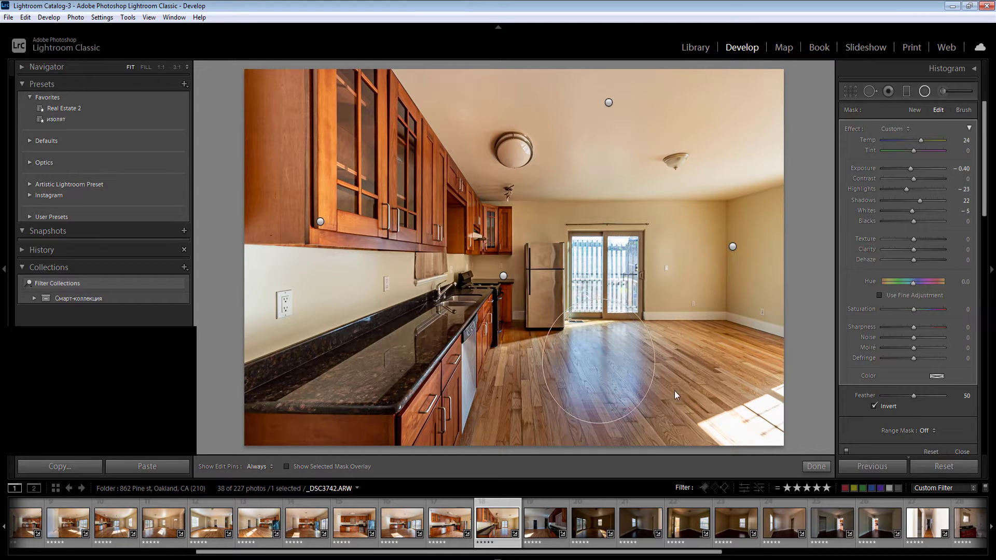
Step: Add a radial filter over the sunlit floor corner with exposure -0.10, highlights -23, temperature 15 and whites -35, and finish filter editing
left_click_drag(772, 430, 835, 470)
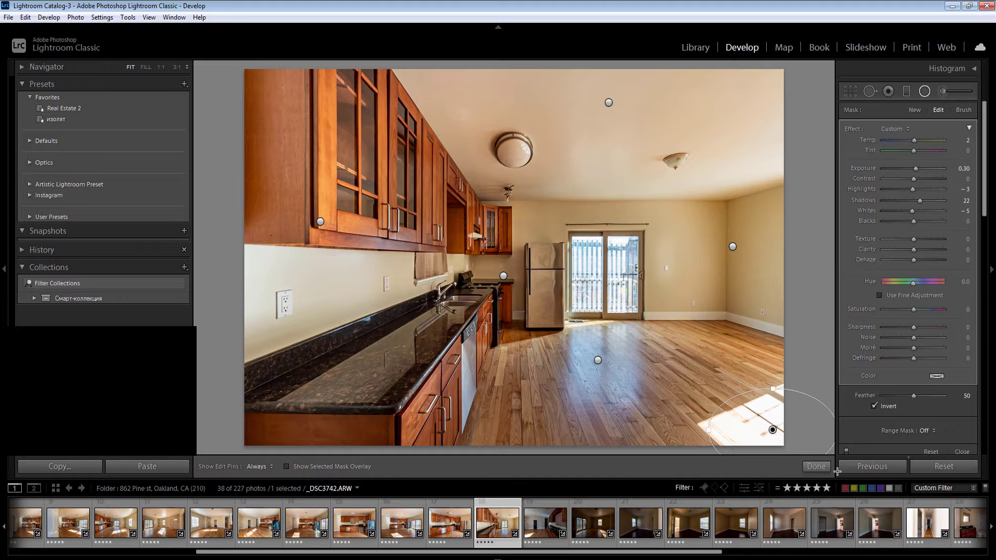
left_click(966, 169)
type("-0.1")
key("Return")
left_click(907, 189)
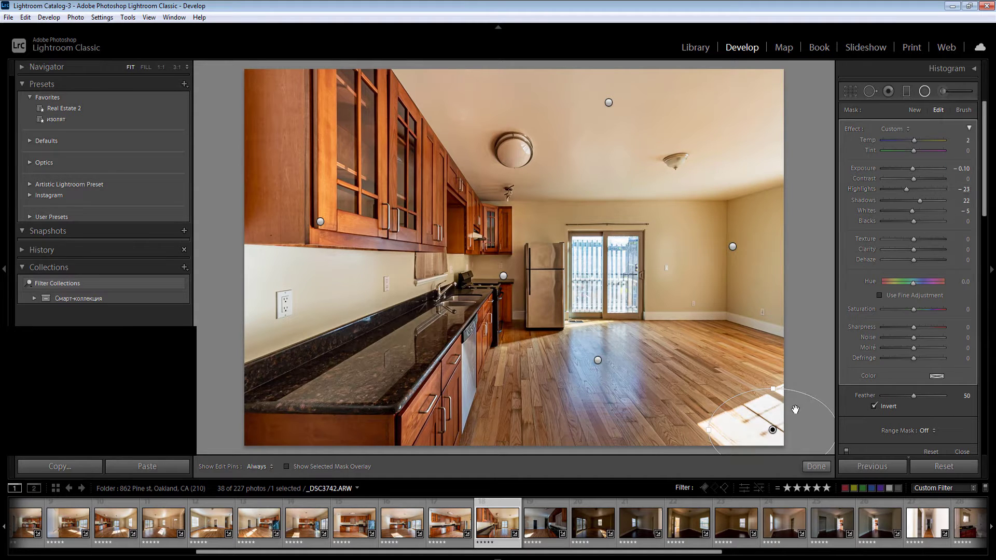
left_click_drag(767, 421, 765, 421)
left_click(960, 141)
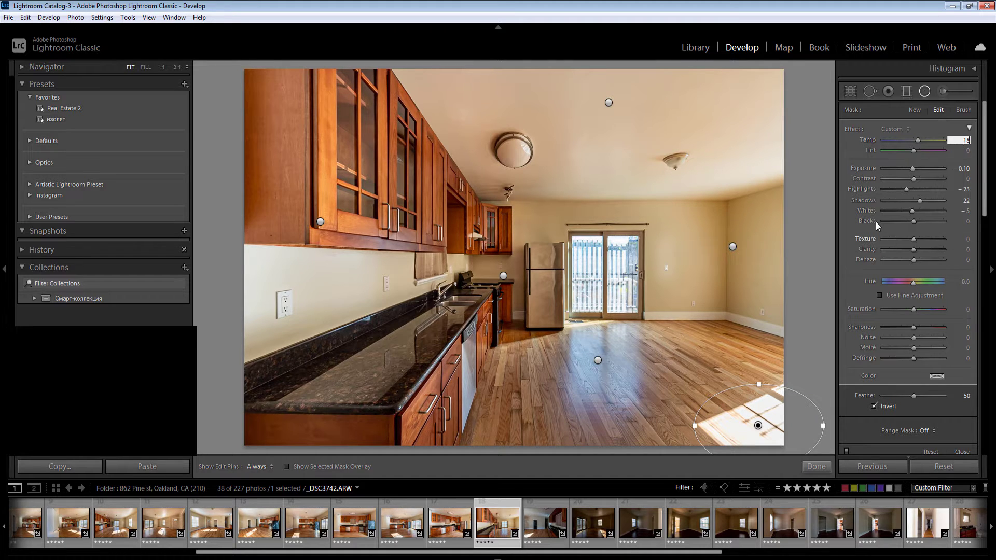
left_click_drag(905, 217, 896, 217)
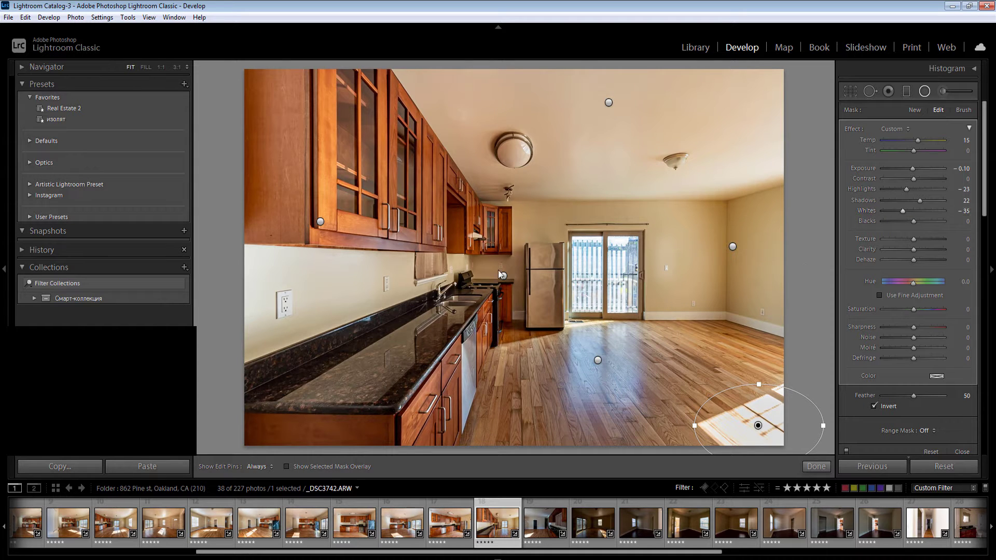
key("Return")
key("shift+m")
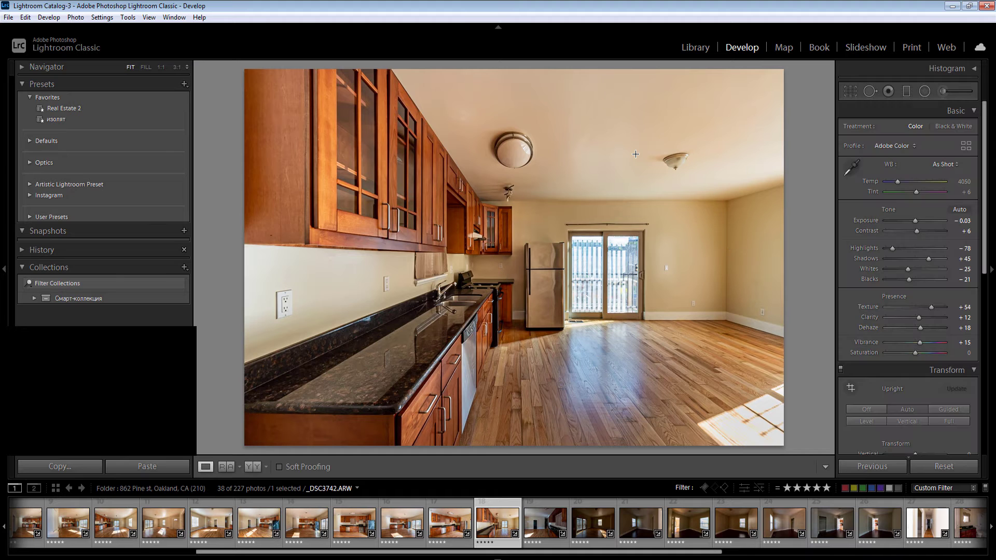
Step: Go to photo _DSC3760, set its exposure to 0.70 and whites to -37, and open its white balance temperature for editing
key("Right")
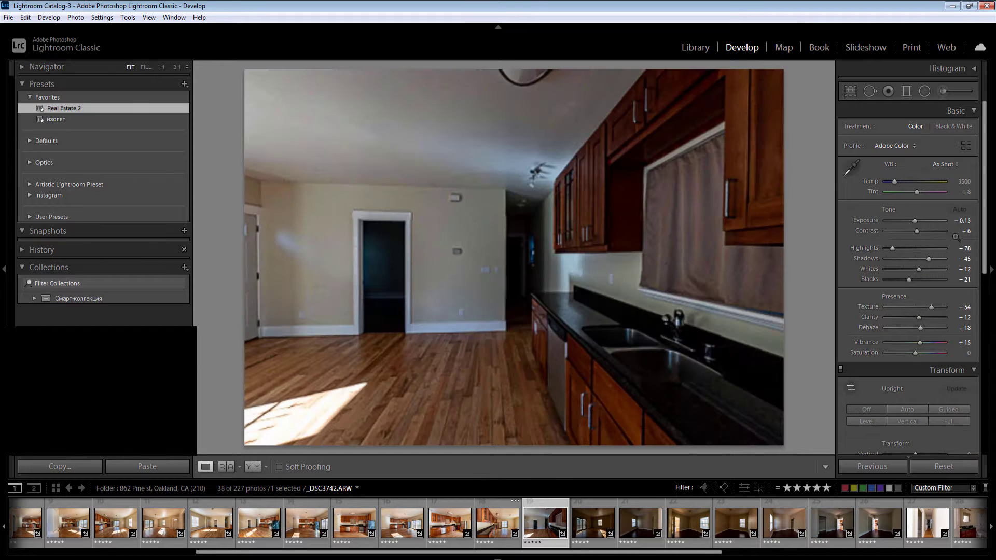
left_click(964, 221)
type("0.7")
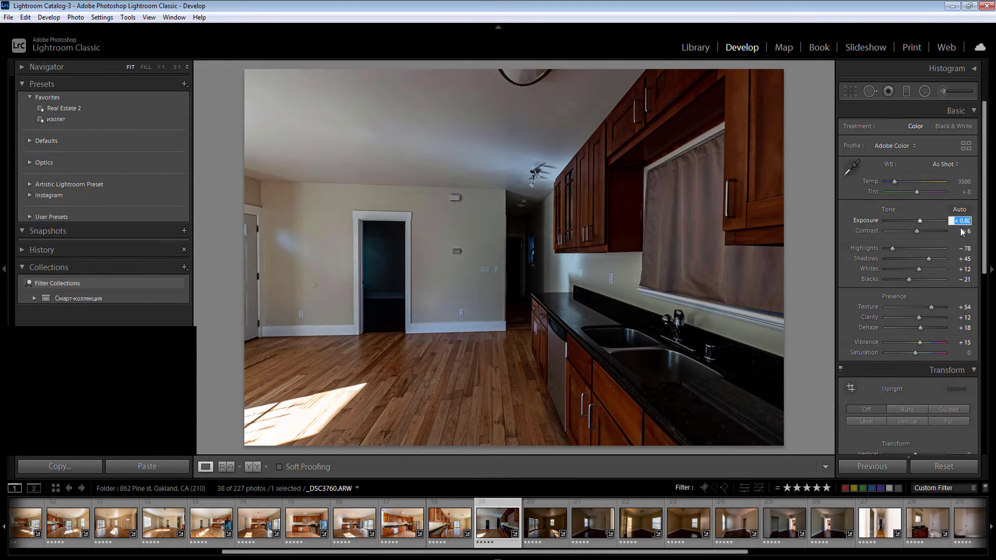
left_click_drag(919, 269, 905, 269)
left_click(963, 182)
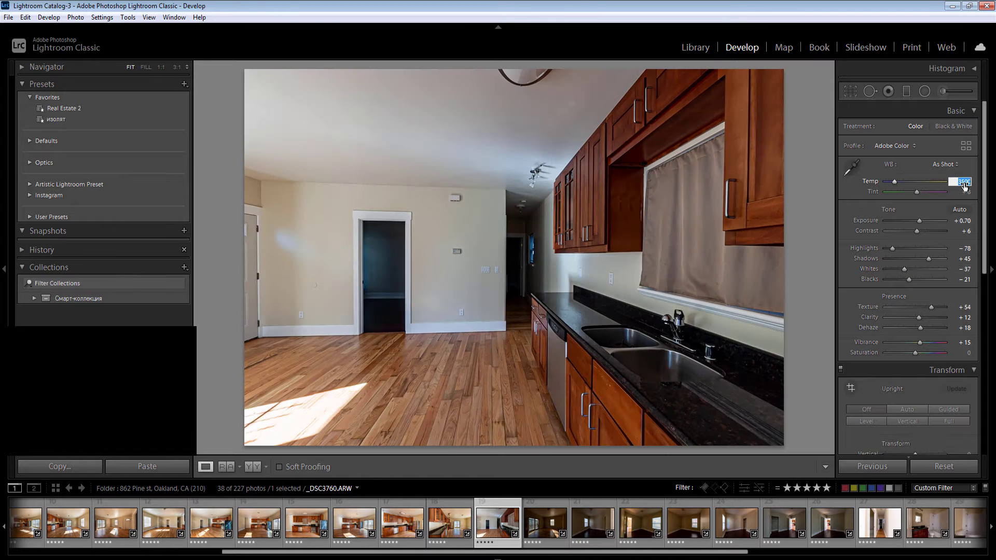
Step: Set the kitchen photo's temperature to 3600 and brighten the cabinets and curtained window with a radial filter at exposure 0.50
key("Up")
key("Up")
key("shift+m")
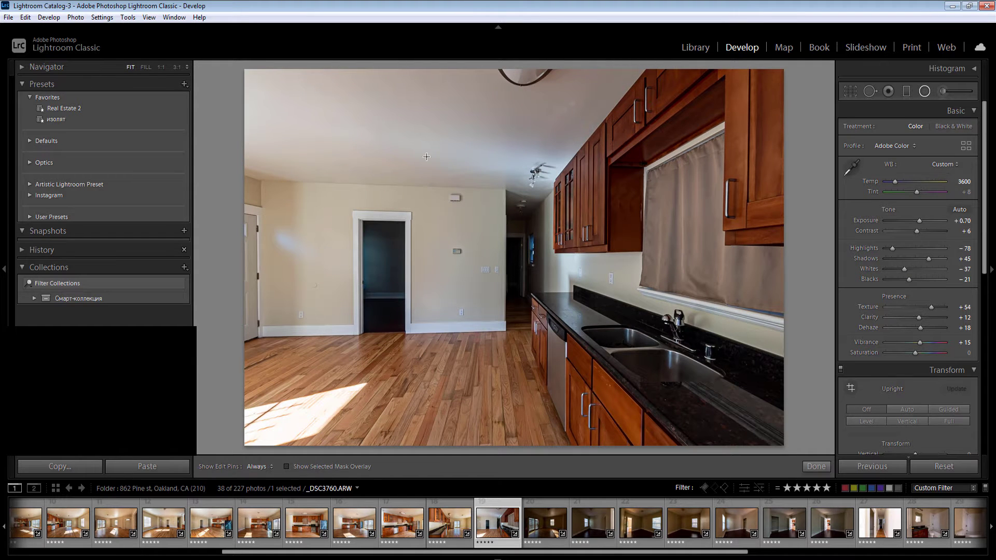
mouse_move(589, 143)
left_mouse_down()
mouse_move(702, 200)
mouse_move(846, 451)
left_mouse_up()
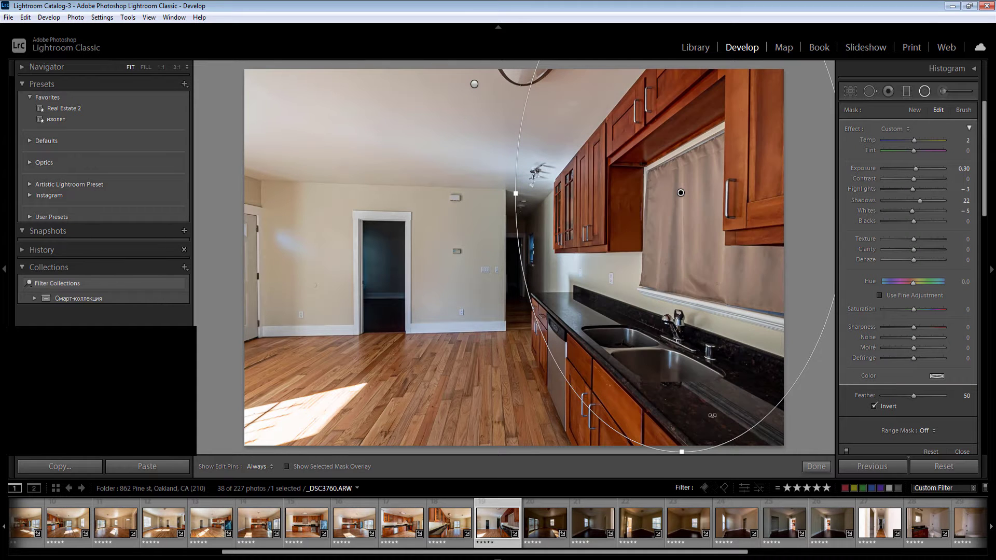
left_click(962, 169)
key("Up")
key("Up")
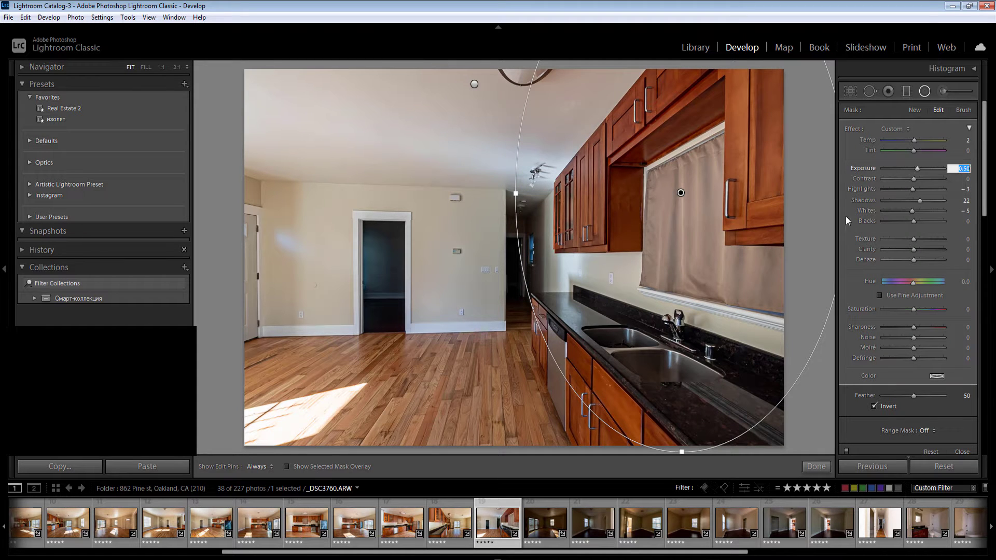
Step: Add a narrow radial filter over the dark hallway beside the cabinets, with exposure 1.00 and temperature 15
left_click(560, 281)
left_click_drag(529, 263, 557, 336)
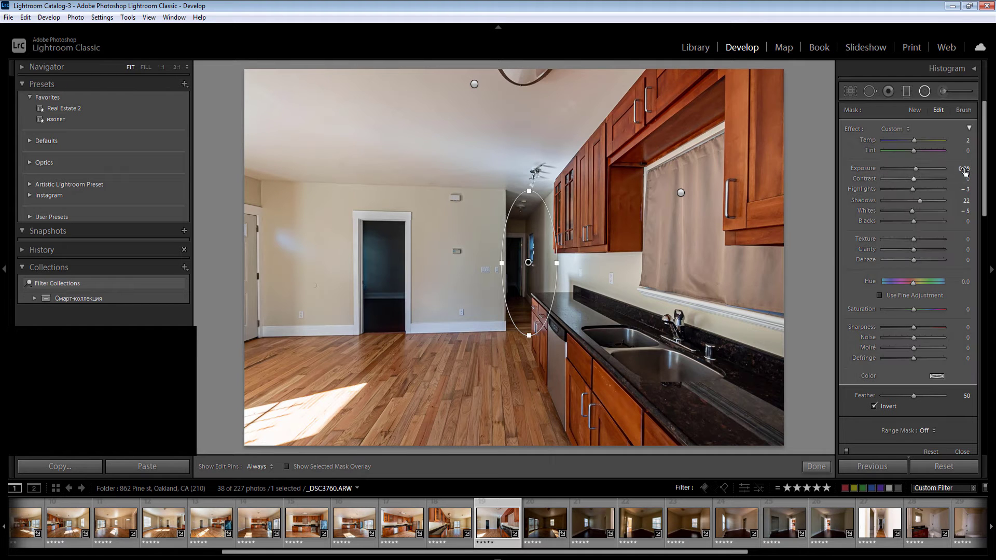
left_click(964, 168)
type("1")
key("Return")
left_click(965, 141)
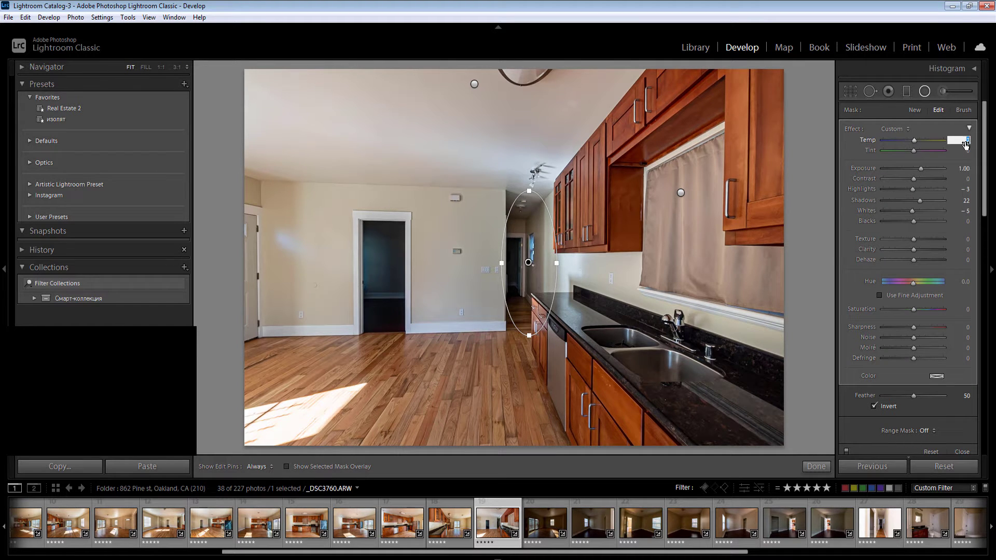
type("15")
Step: Add a radial filter over the dark open doorway in the far wall, with exposure 1.00 and temperature 20
left_click_drag(383, 276, 414, 350)
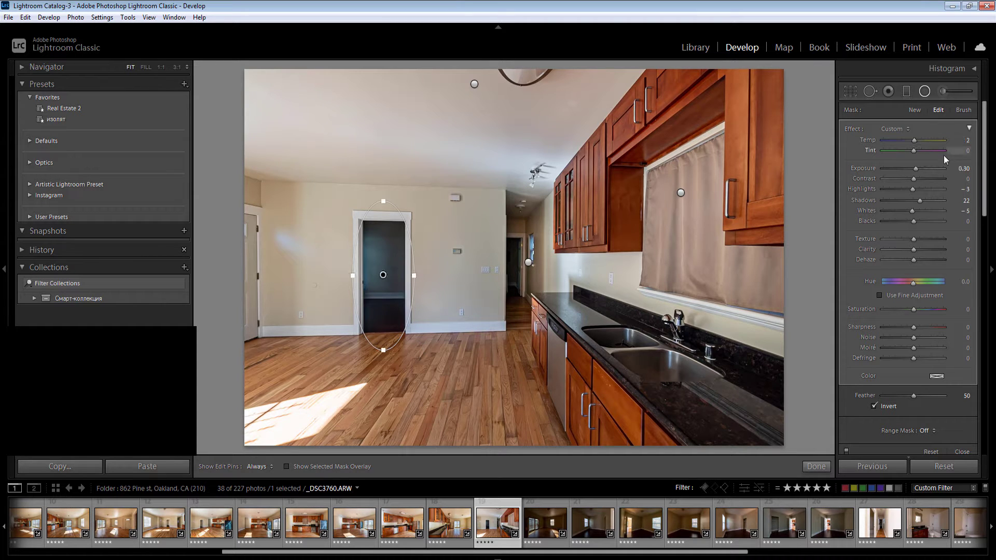
left_click(962, 168)
type("1")
key("Return")
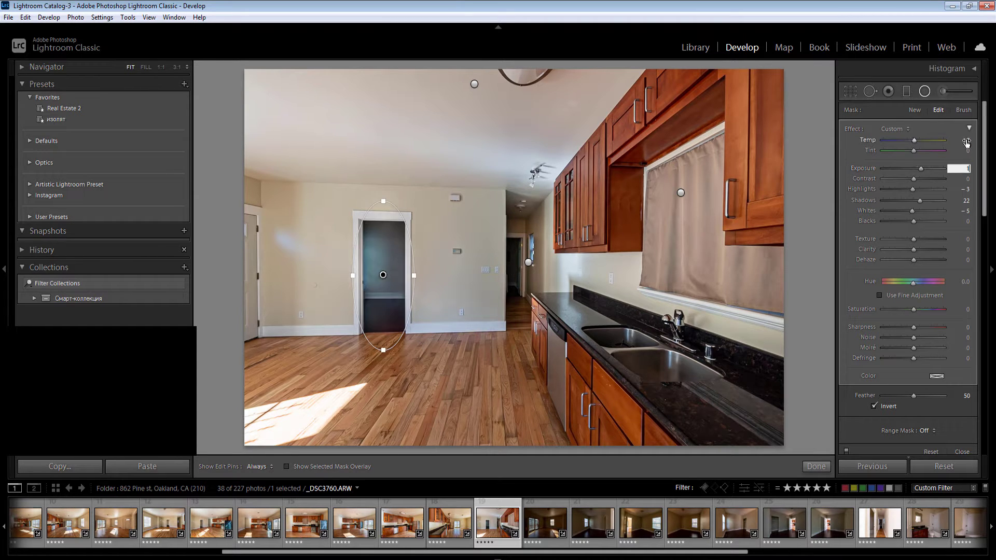
left_click(966, 142)
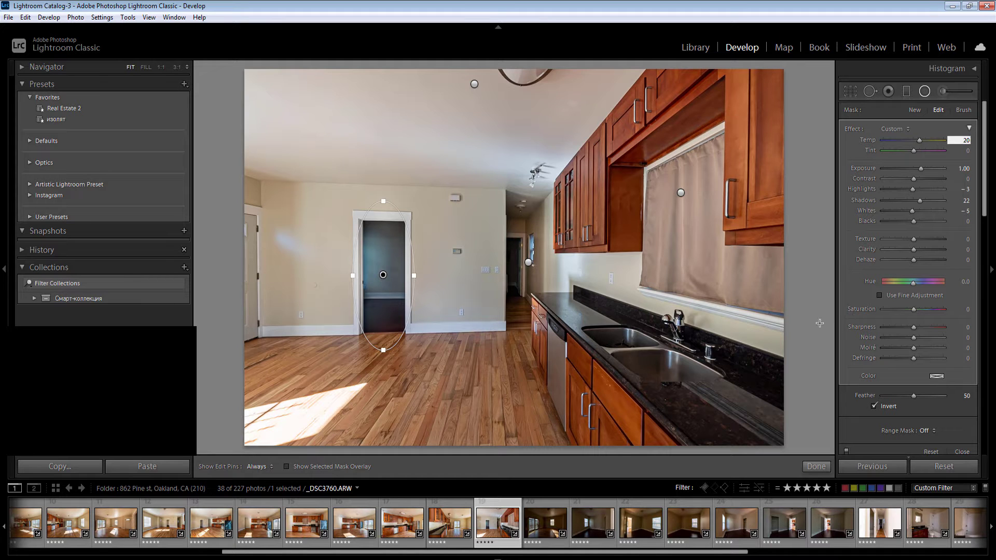
type("20")
Step: Add radial filters over the black countertop and the sunlit floor patch, setting the floor filter's exposure to −0.30
left_click_drag(719, 403, 906, 517)
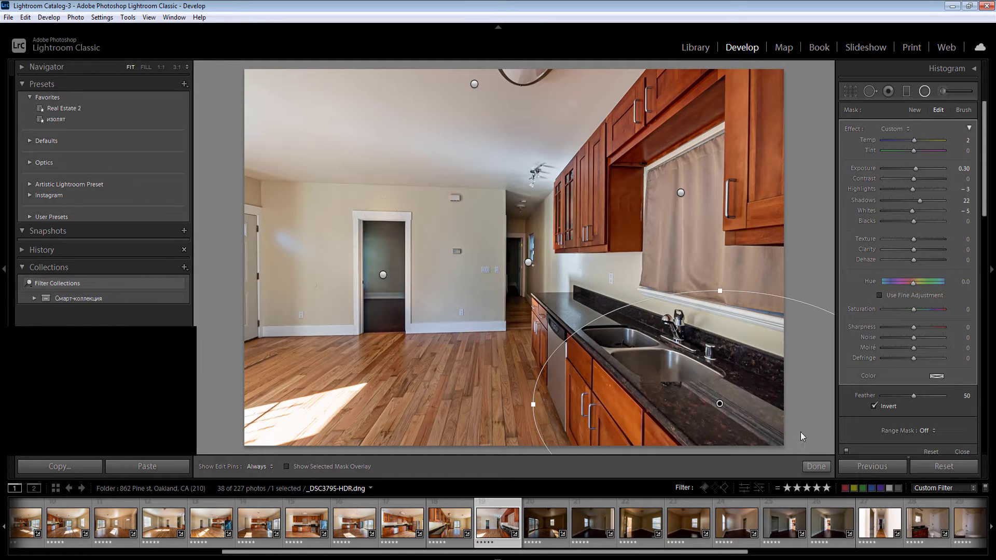
left_click_drag(275, 419, 385, 363)
left_click(962, 168)
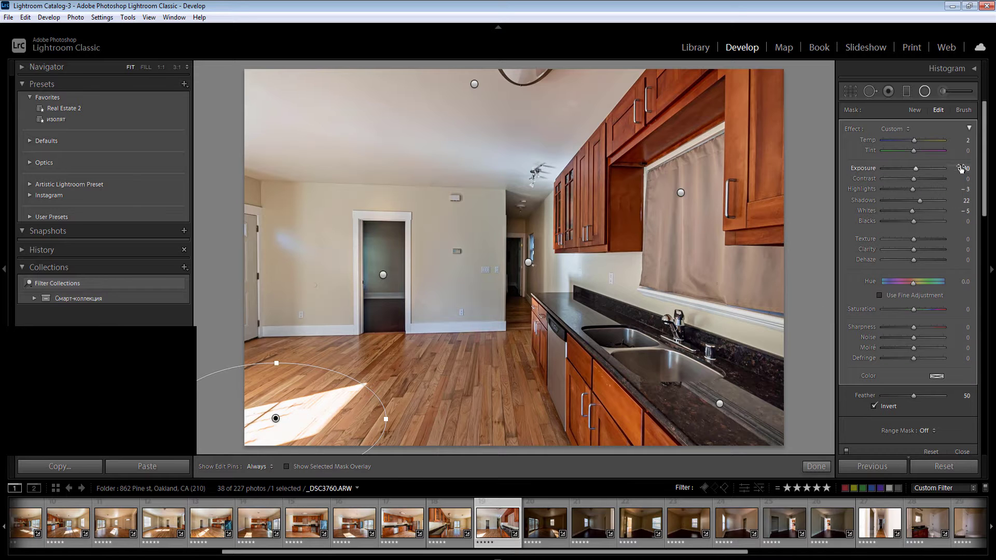
type("-0.1")
key("Return")
key("Down")
key("Down")
Step: Lower the sunlit floor filter's highlights to −35, warm its temperature, and finish the filter editing
left_click(902, 189)
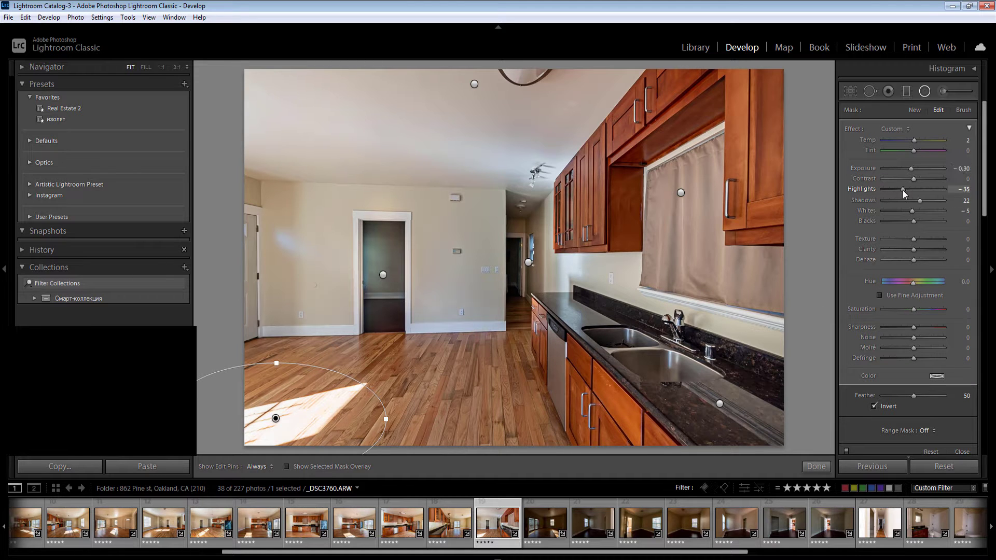
left_click(965, 143)
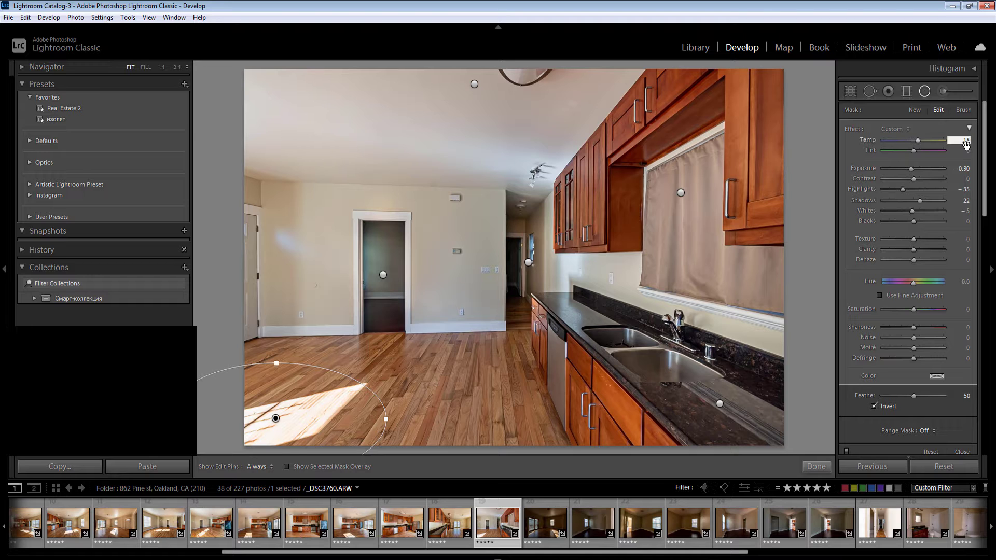
key("Return")
key("Return")
Step: Go to the next photo, the dark empty room, and set exposure to +1.00, temperature to 4850 and whites to −25
key("Right")
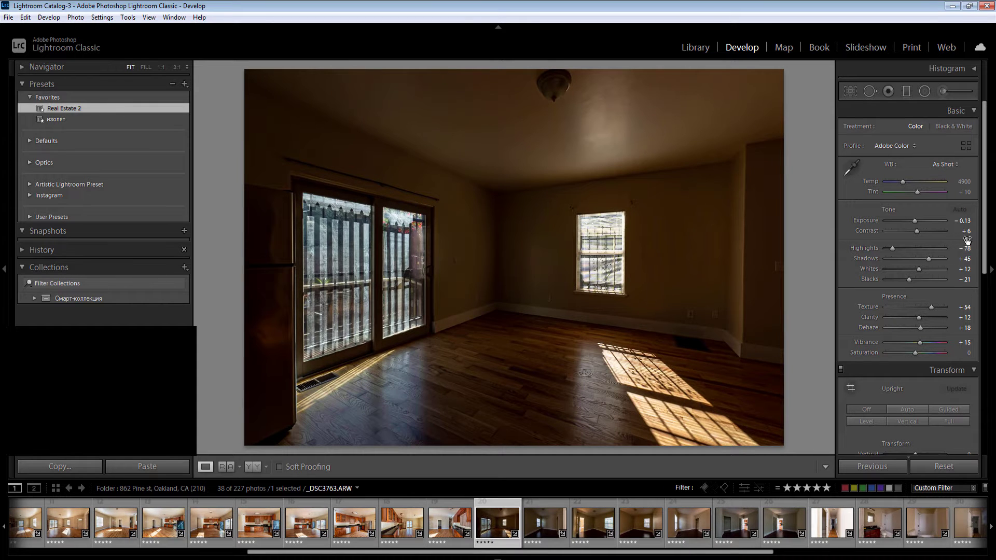
left_click(966, 221)
type("1")
left_click(964, 182)
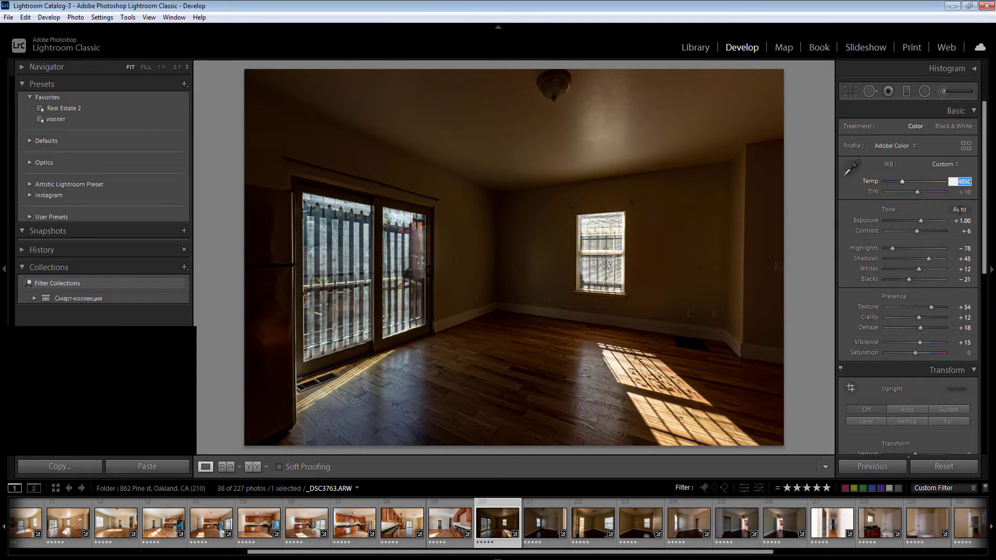
left_click(908, 269)
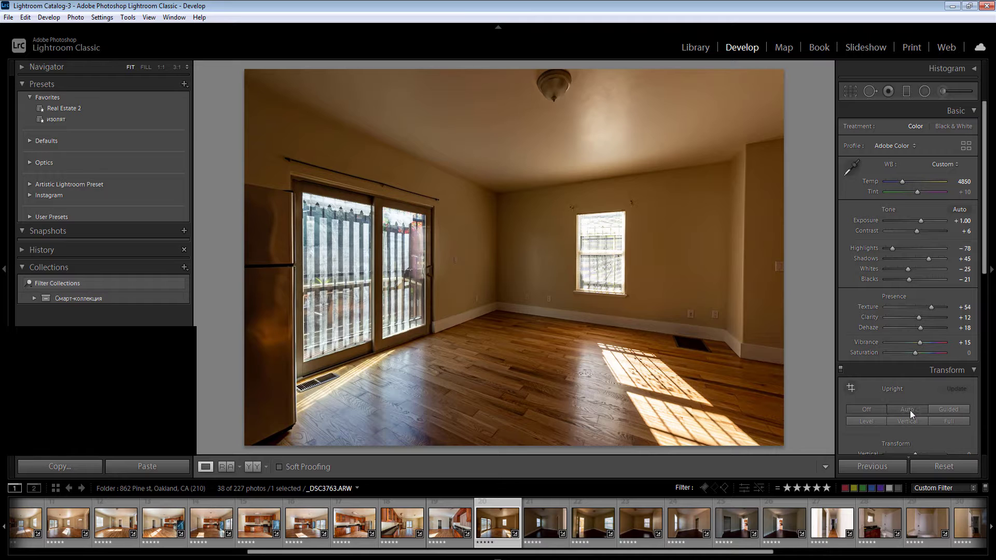
Step: Set the empty room photo's white balance to Auto and its vibrance to 0
left_click(942, 164)
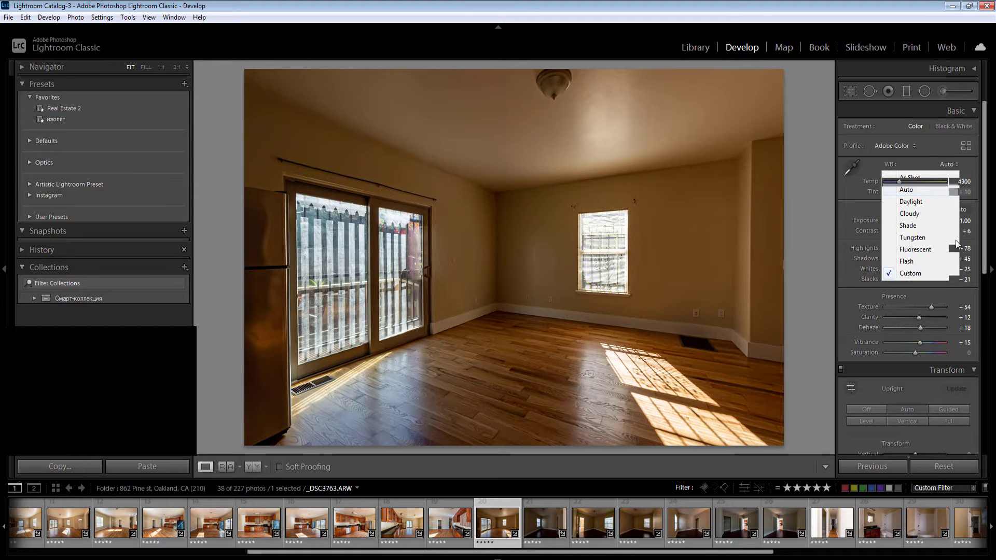
left_click(937, 187)
left_click(964, 342)
type("0")
key("Return")
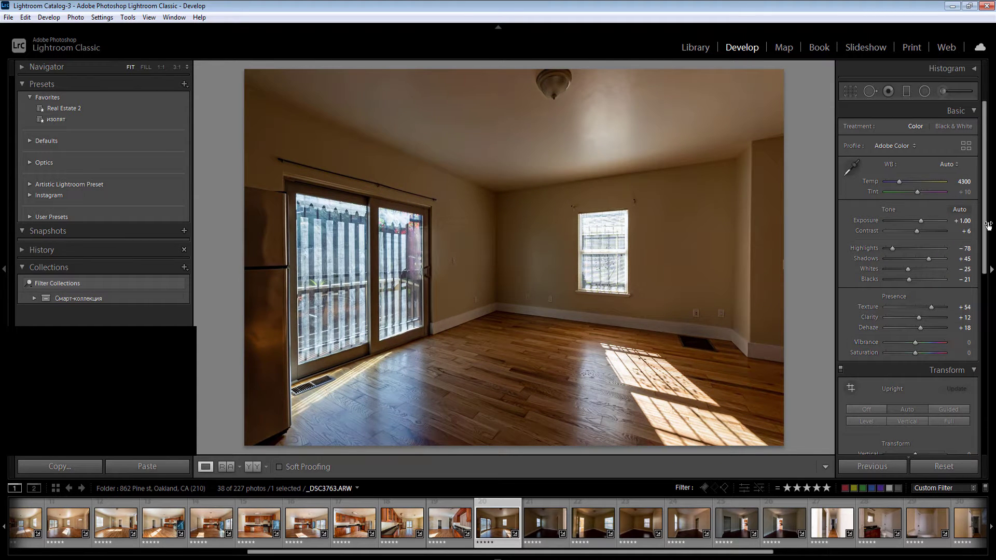
Step: Raise the empty room photo's exposure to +1.10 and turn off the Upright perspective correction
scroll(986, 237, "down", 6)
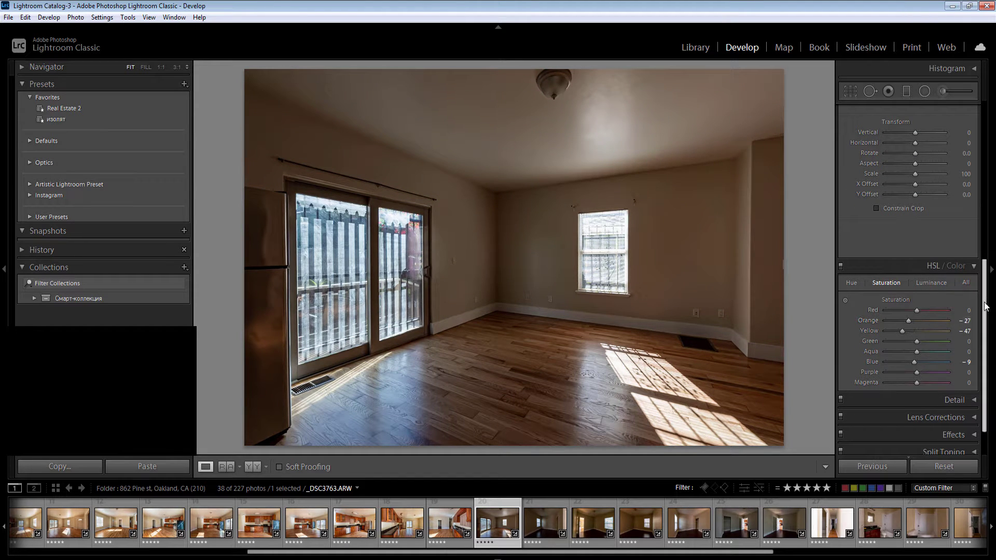
scroll(987, 167, "up", 3)
left_click_drag(985, 167, 988, 156)
left_click(963, 221)
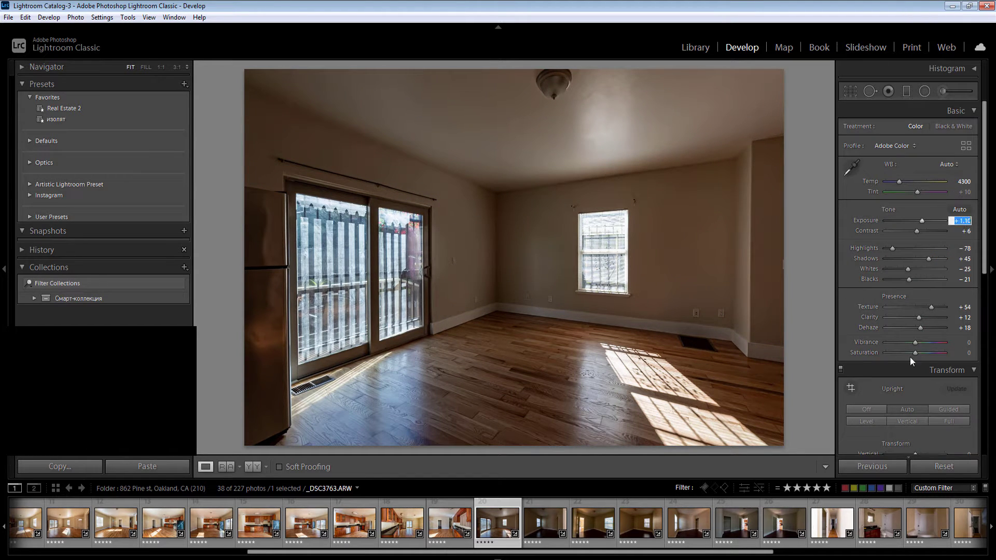
left_click(876, 415)
Step: Add a large radial filter over the right-hand wall with exposure 0.90, and shift it slightly down and left
key("shift+m")
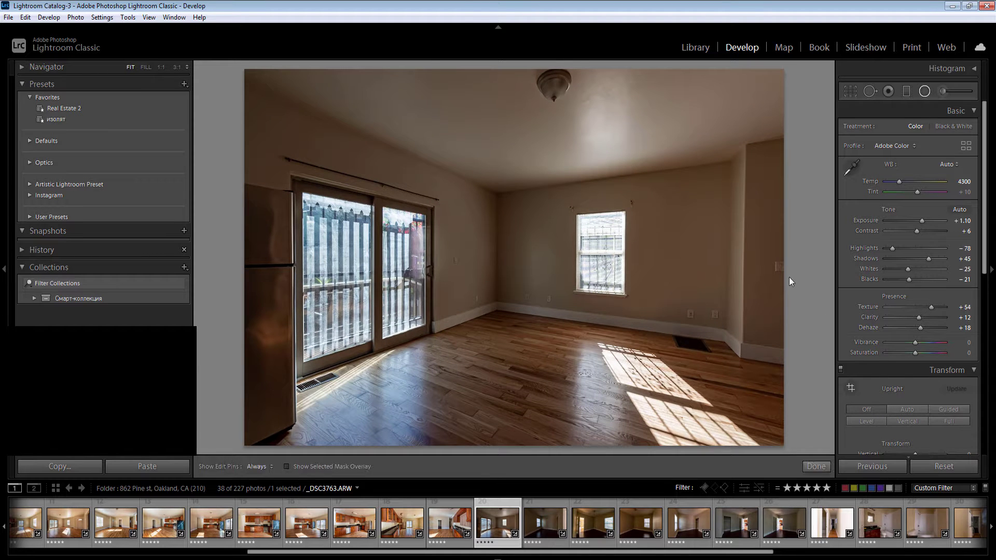
mouse_move(741, 150)
left_mouse_down()
mouse_move(871, 399)
mouse_move(888, 409)
left_mouse_up()
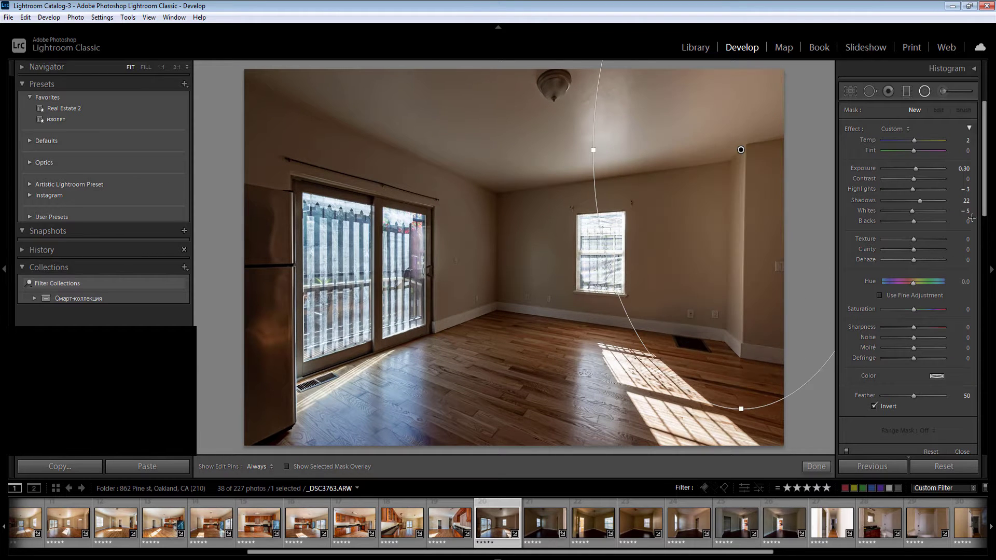
left_click(963, 170)
type("0.6")
key("Return")
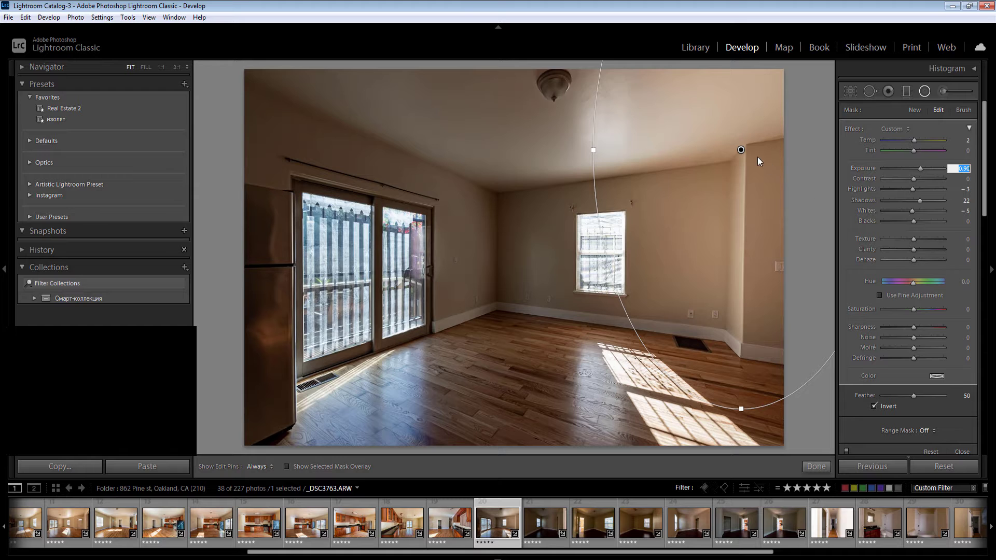
left_click_drag(741, 150, 725, 185)
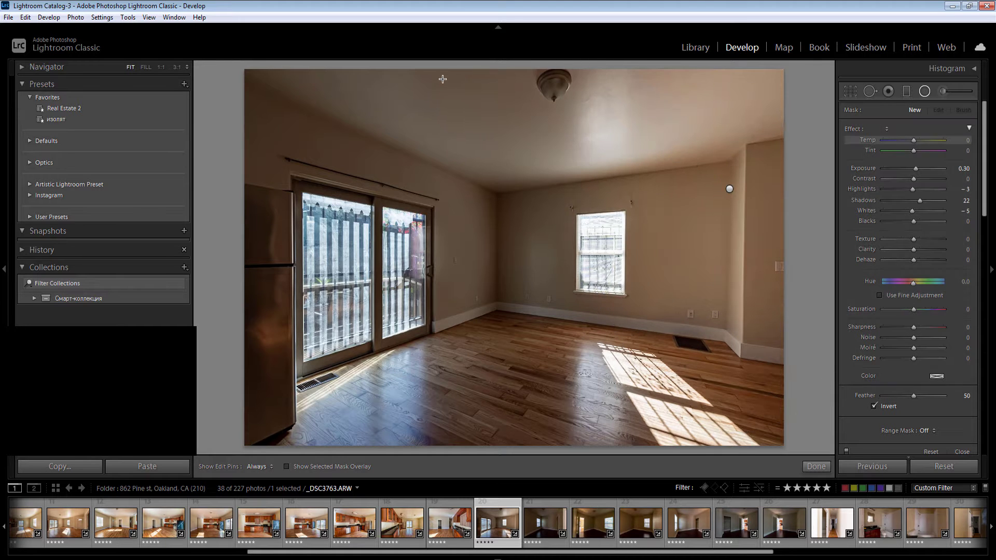
Step: Add a wide radial filter over the ceiling's upper-left area and set its exposure to 1.00
left_click_drag(446, 80, 706, 216)
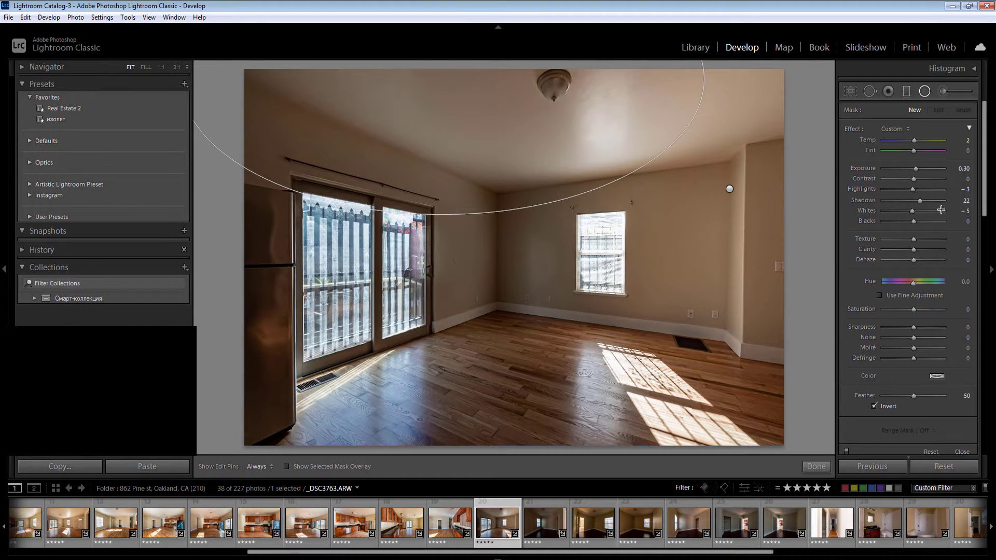
left_click(962, 168)
type("1")
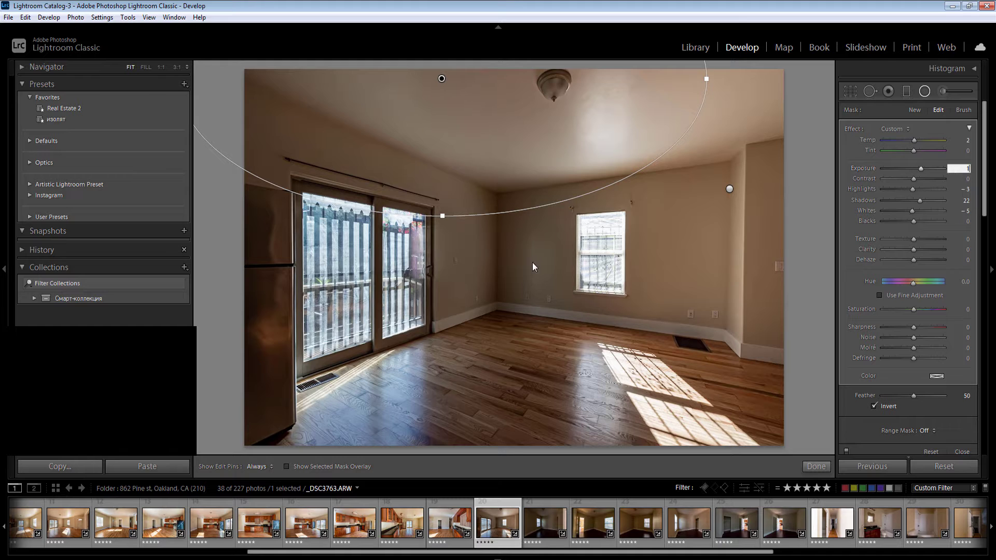
key("Return")
Step: Add a tall oval radial filter over the room's far corner and set its exposure to 0.90
left_click(512, 253)
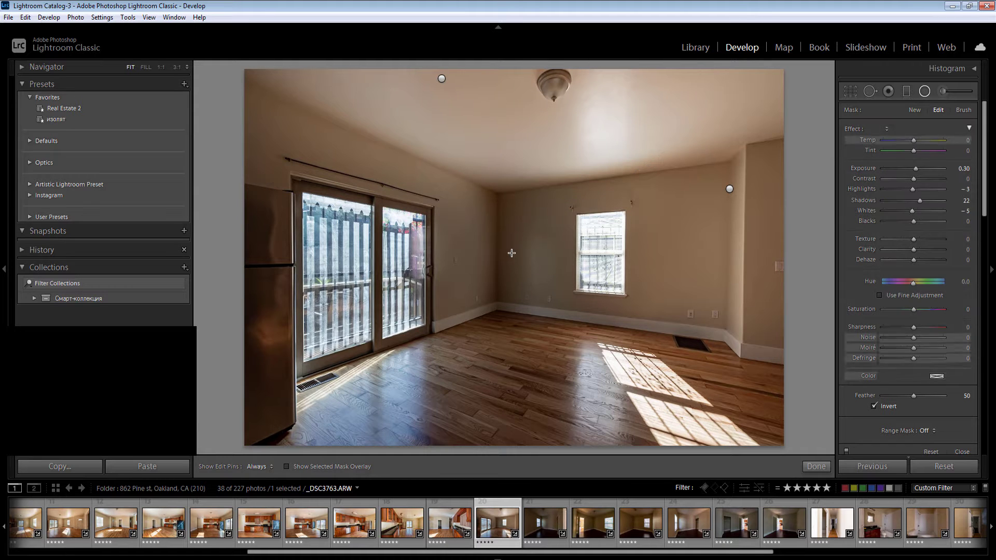
left_click_drag(505, 246, 590, 370)
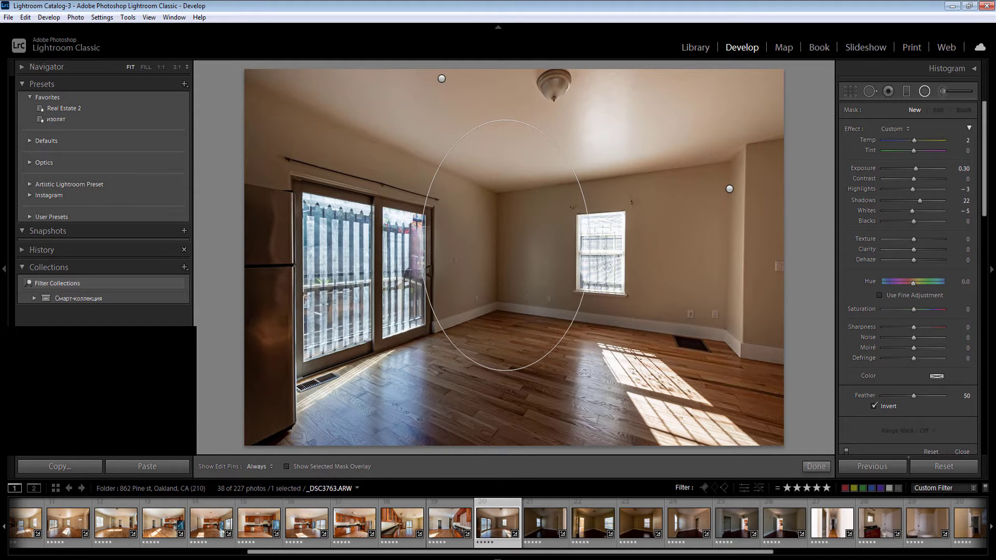
left_click(962, 168)
type("1")
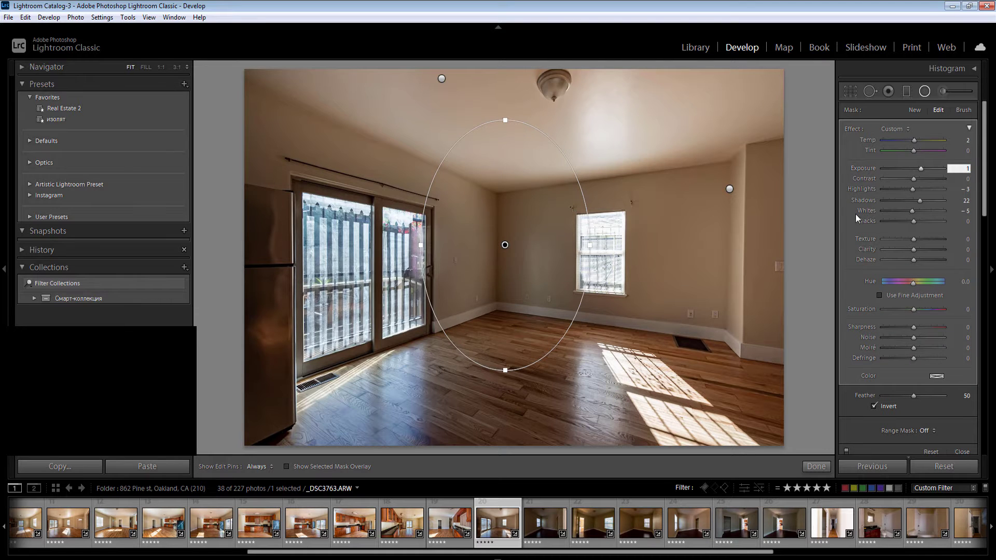
key("Down")
key("Return")
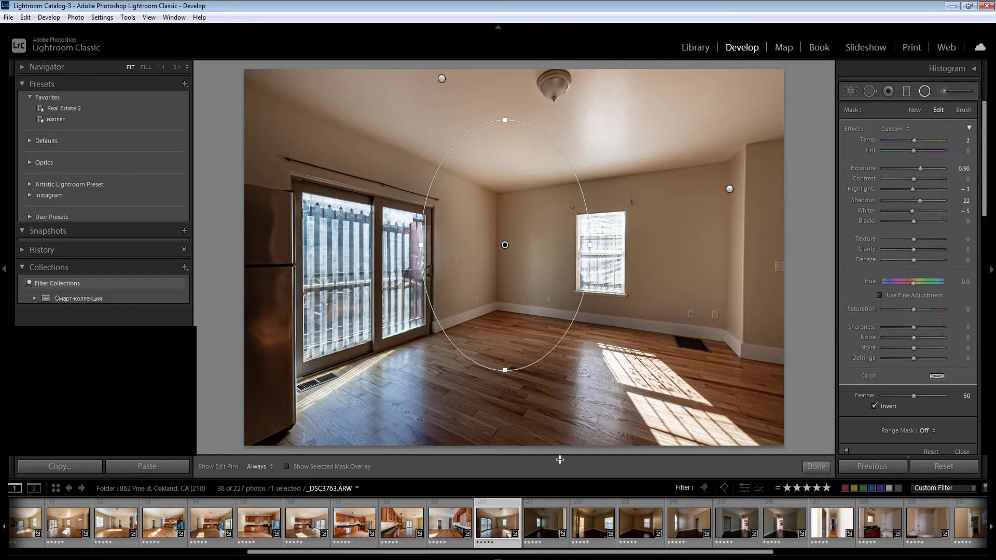
Step: Add radial filters over the foreground floor, the refrigerator side at exposure 0.50, and the wall at the photo's right edge
left_click_drag(506, 415, 622, 495)
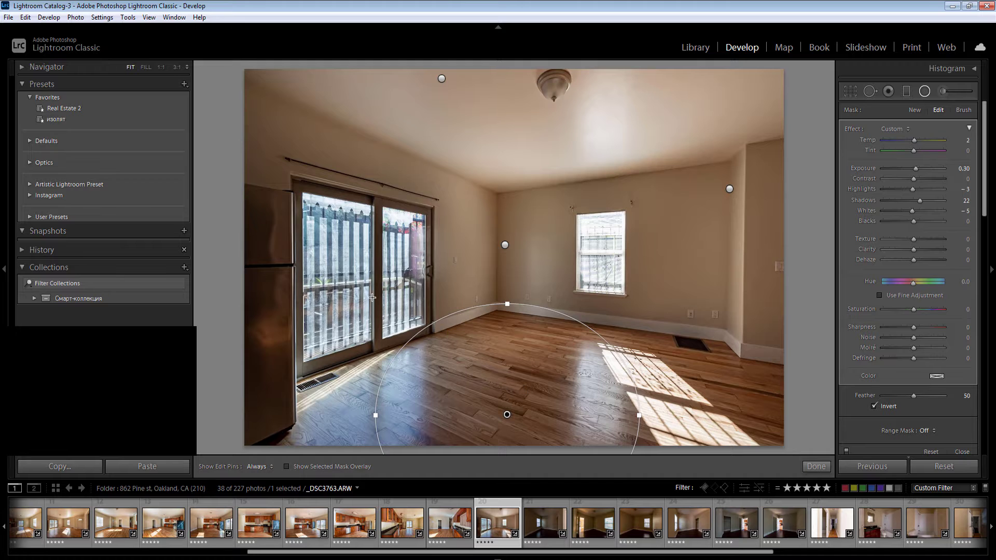
left_click_drag(246, 264, 322, 503)
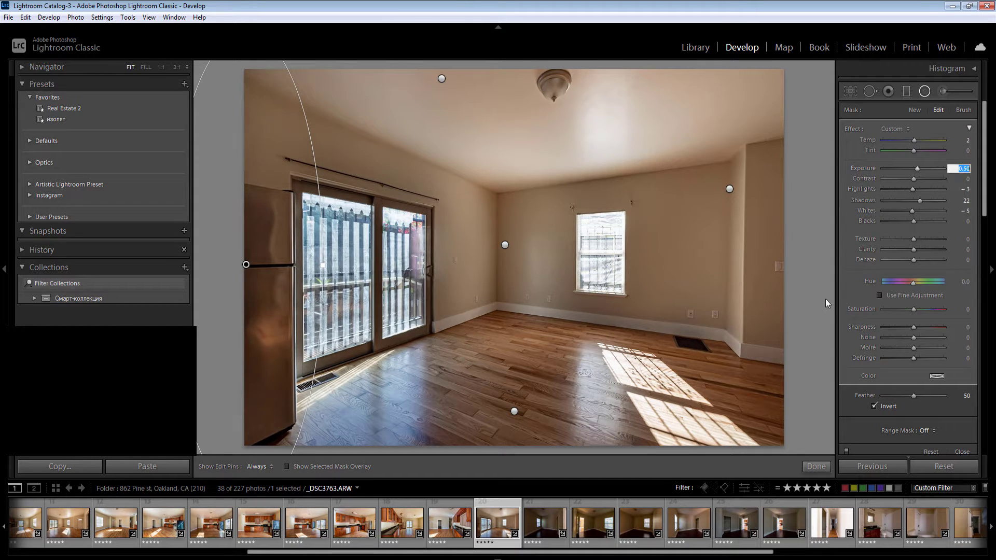
left_click_drag(785, 230, 860, 393)
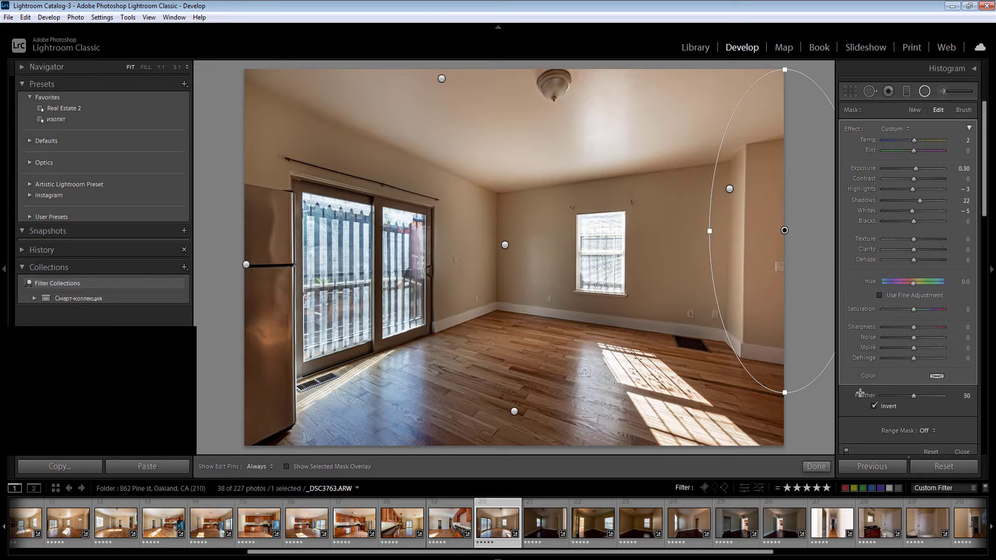
Step: Add a radial filter on the wall right of the small window, widen it, and place a flat oval one below the window
left_click_drag(671, 238, 718, 323)
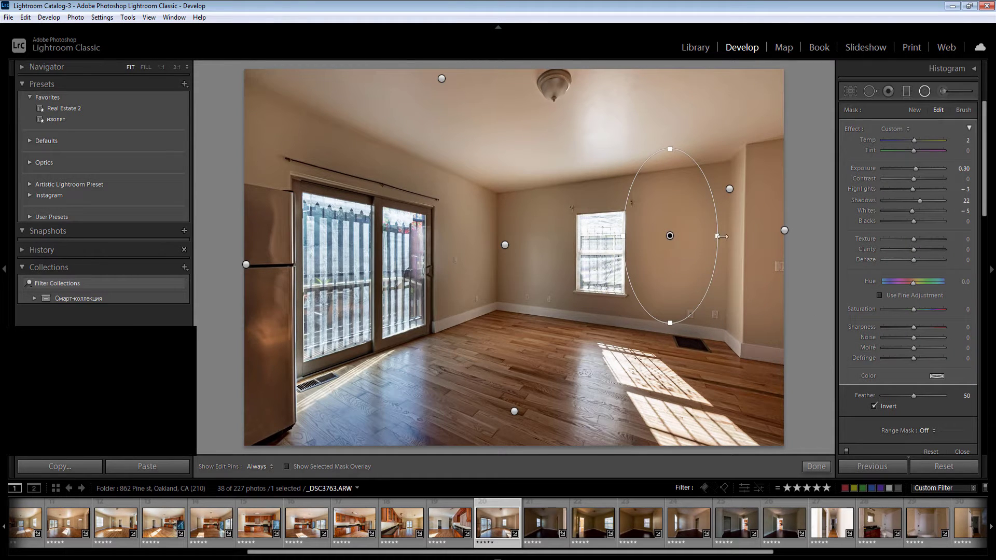
left_click_drag(717, 235, 747, 236)
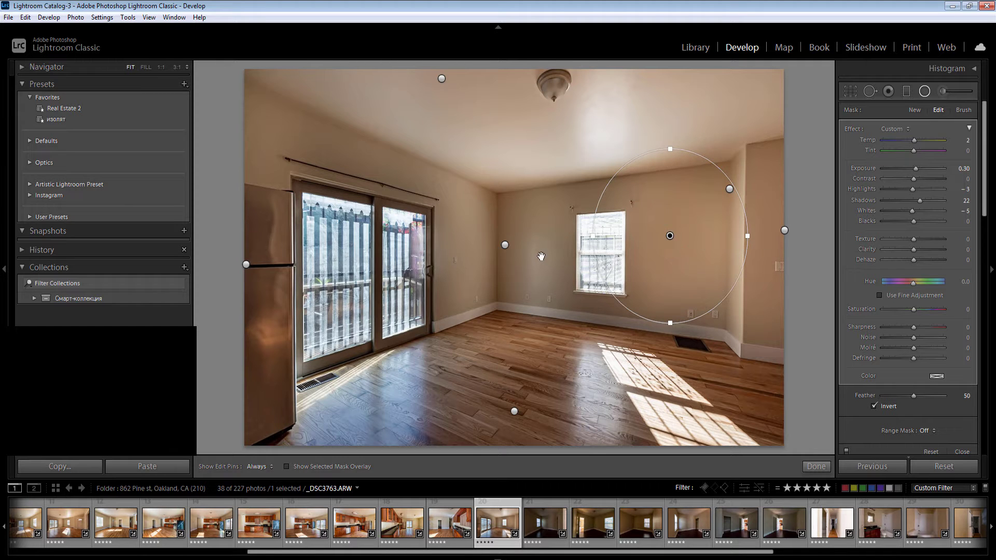
left_click_drag(616, 332, 665, 336)
left_click(600, 311)
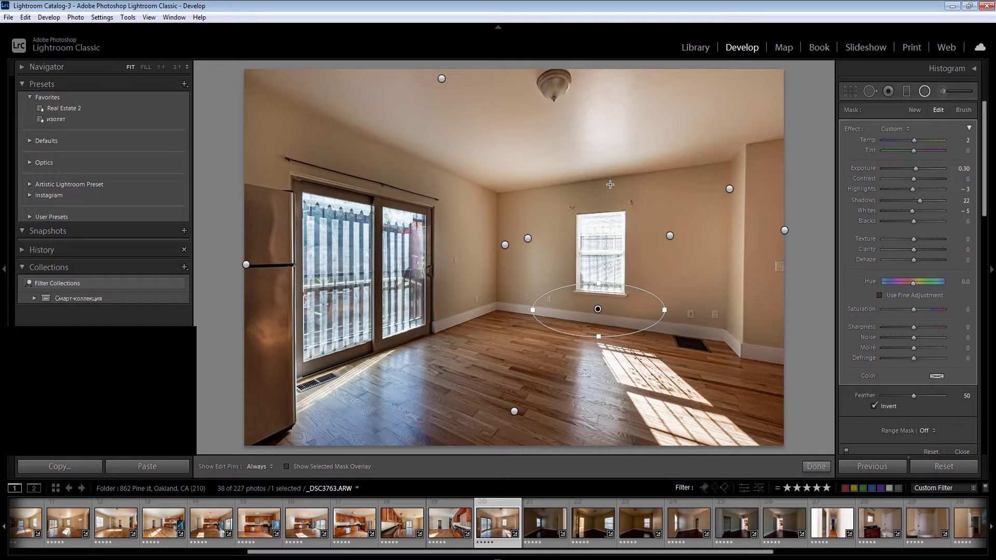
Step: Add a wide, flat radial filter on the wall and ceiling edge above the small window
mouse_move(608, 185)
left_mouse_down()
mouse_move(711, 200)
mouse_move(688, 197)
left_mouse_up()
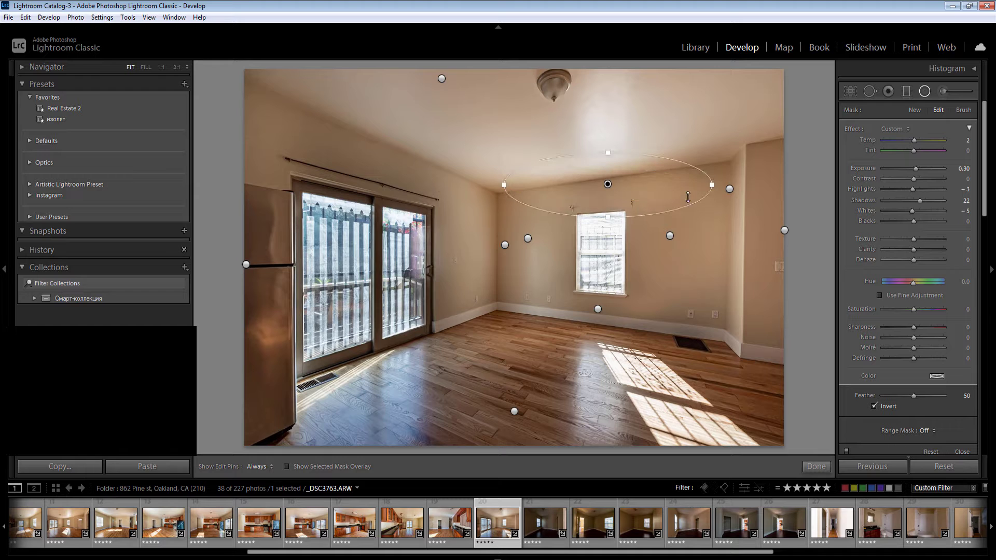
key("Return")
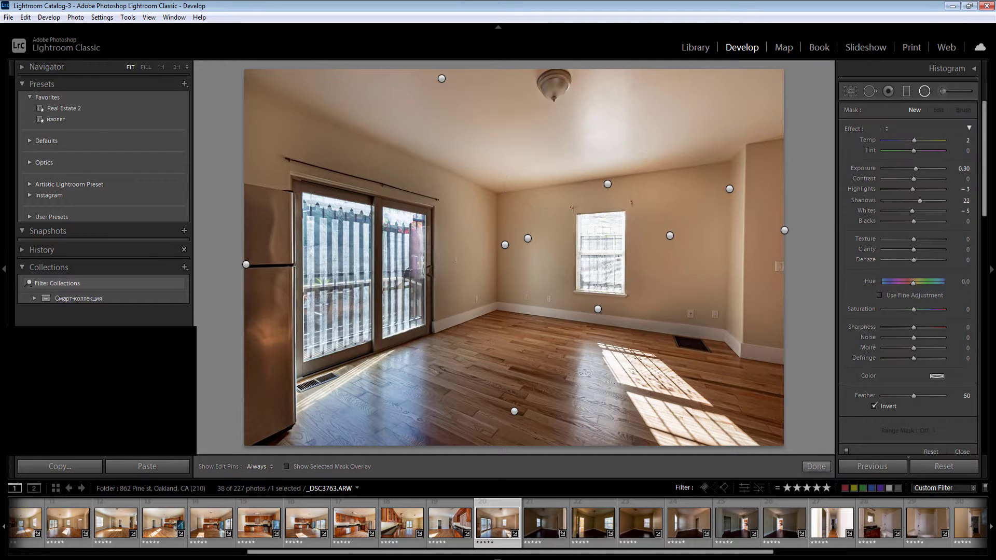
Step: Set the whole photo's temperature to 4200, vibrance to −2 and yellow saturation to −58
left_click(961, 222)
left_click_drag(962, 222, 967, 222)
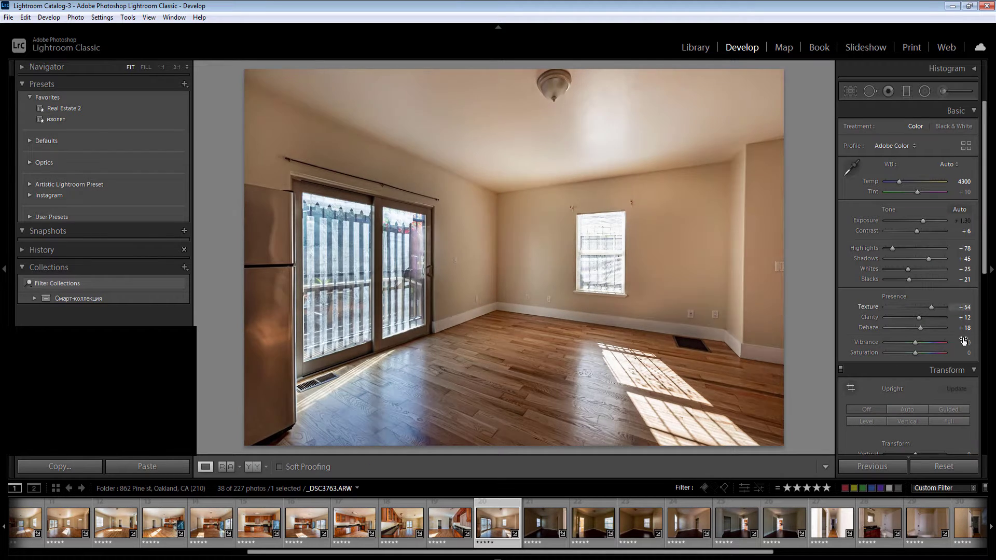
left_click_drag(962, 343, 960, 342)
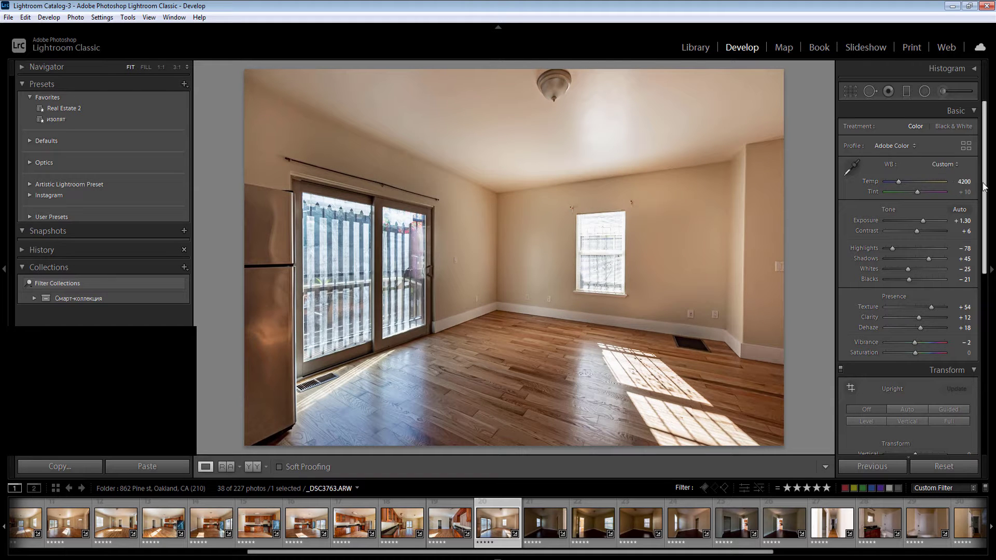
left_click_drag(990, 192, 993, 355)
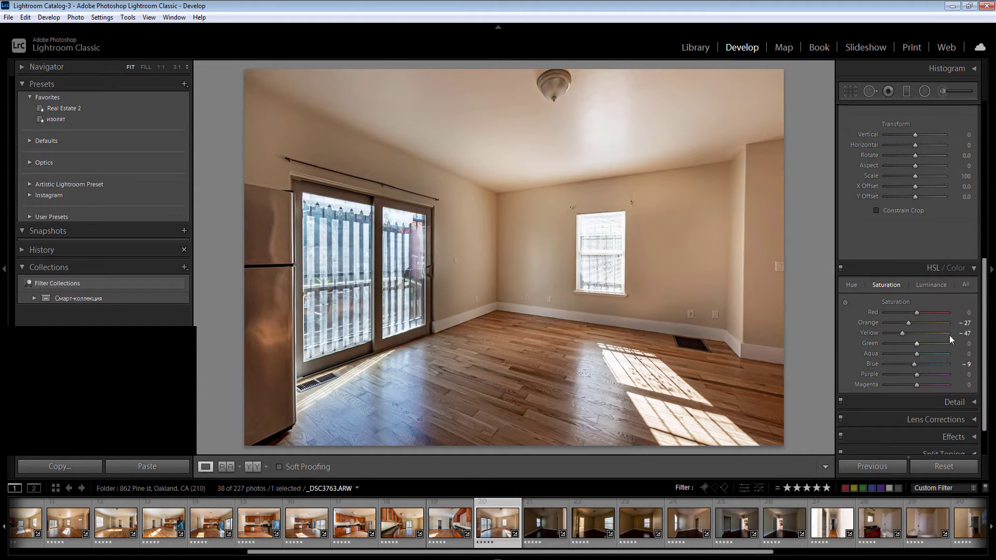
left_click(964, 335)
type("-58")
key("Return")
Step: Add a round radial filter over the bluish floor near the sliding door, with exposure −0.70 and temperature 20
key("shift+m")
left_click_drag(364, 418, 450, 507)
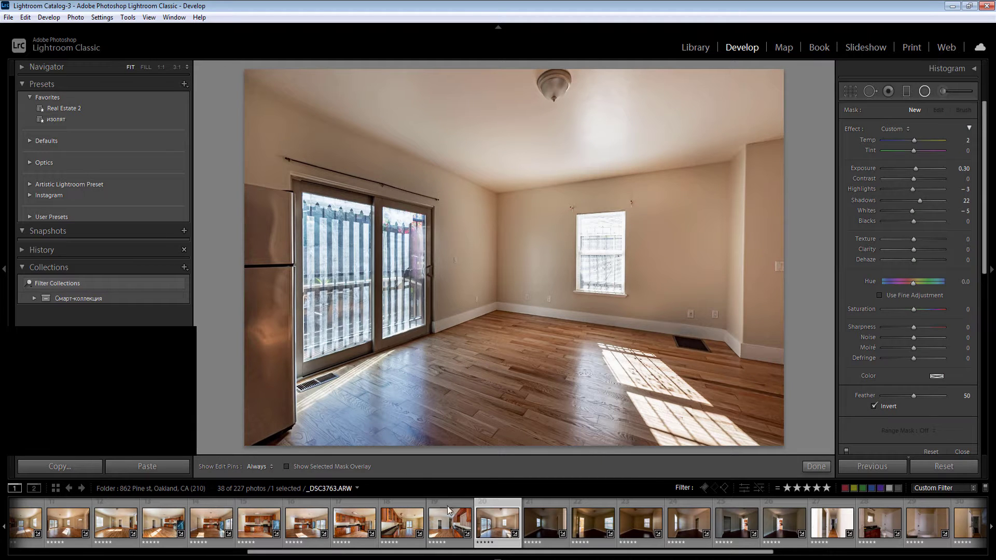
left_click(964, 168)
type("-0.10")
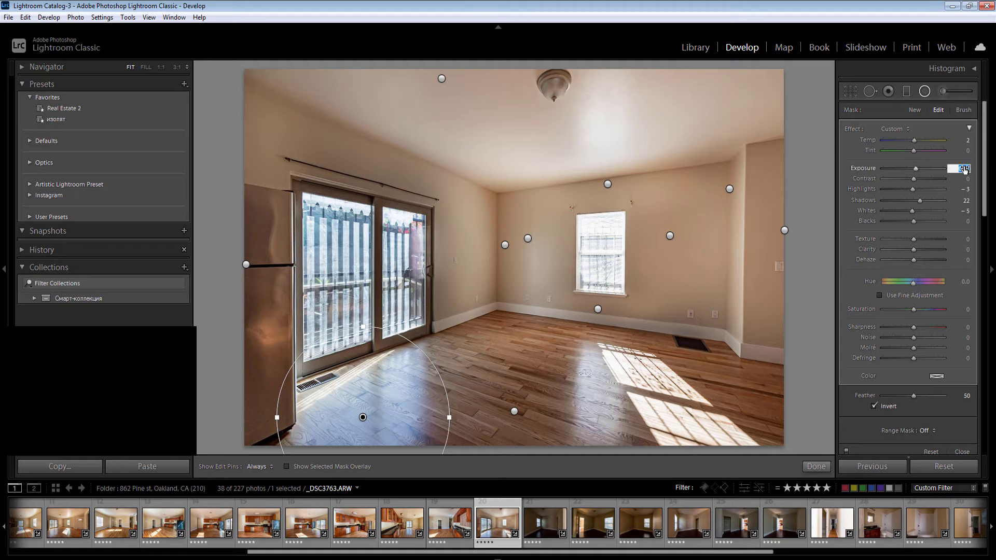
key("Return")
type("-0.70")
left_click(967, 141)
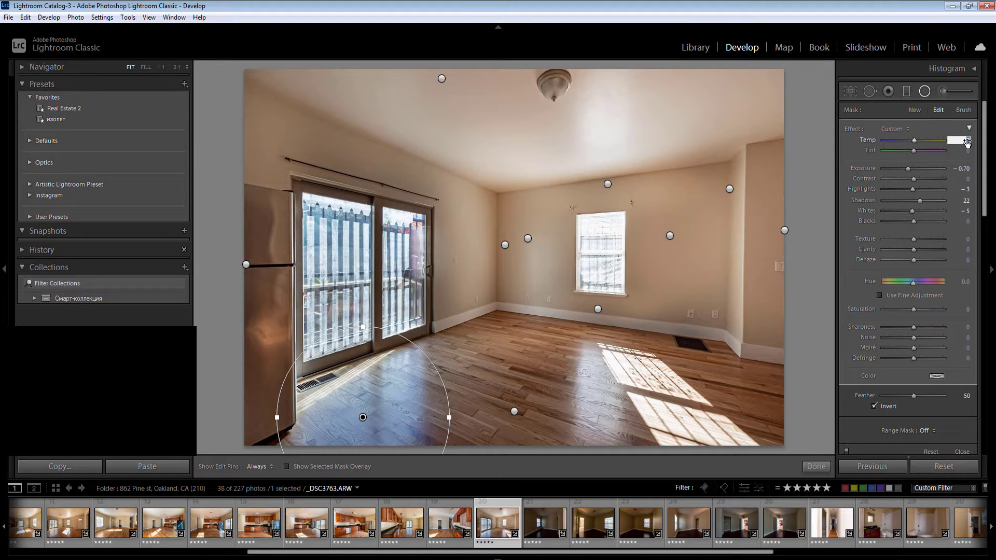
key("Return")
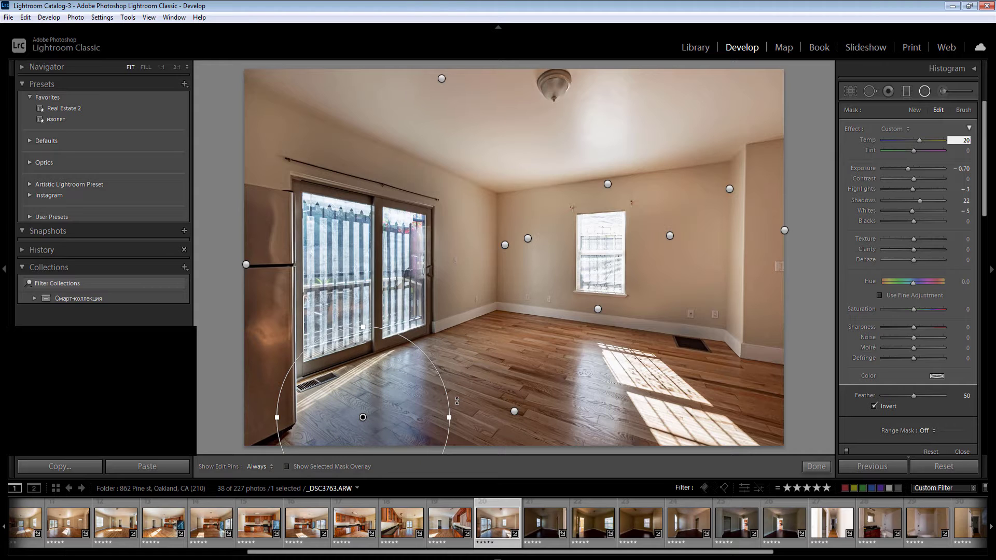
key("Return")
Step: Add an oval radial filter over the sunlit floor patch, tilt it along the light, and set exposure −0.30 and highlights −32
left_click_drag(722, 472, 711, 478)
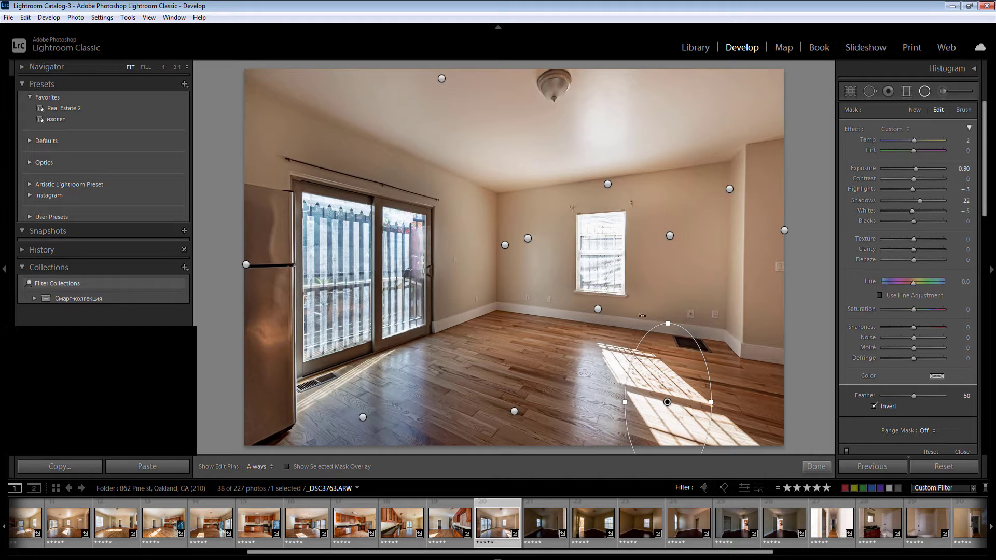
left_click_drag(642, 315, 603, 313)
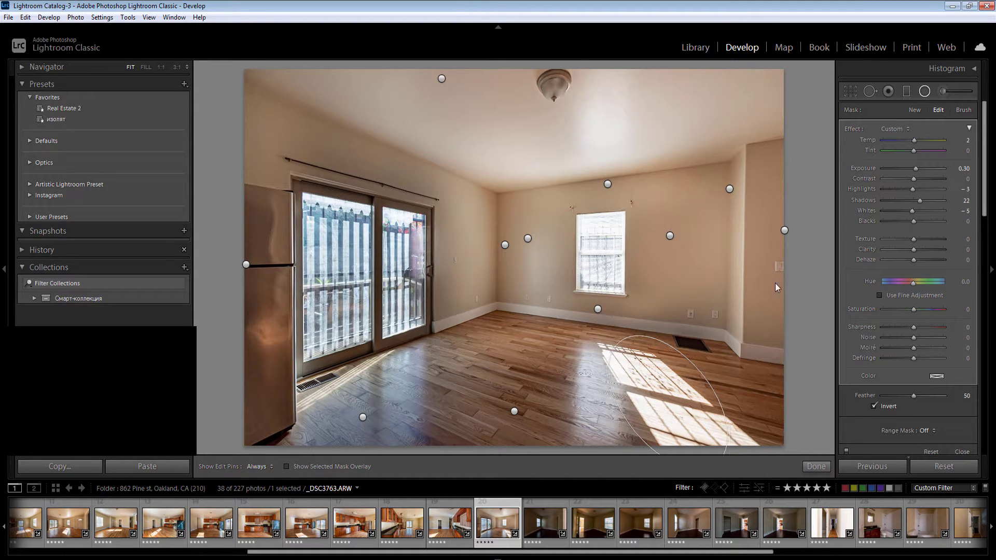
left_click(961, 168)
type("0")
key("Return")
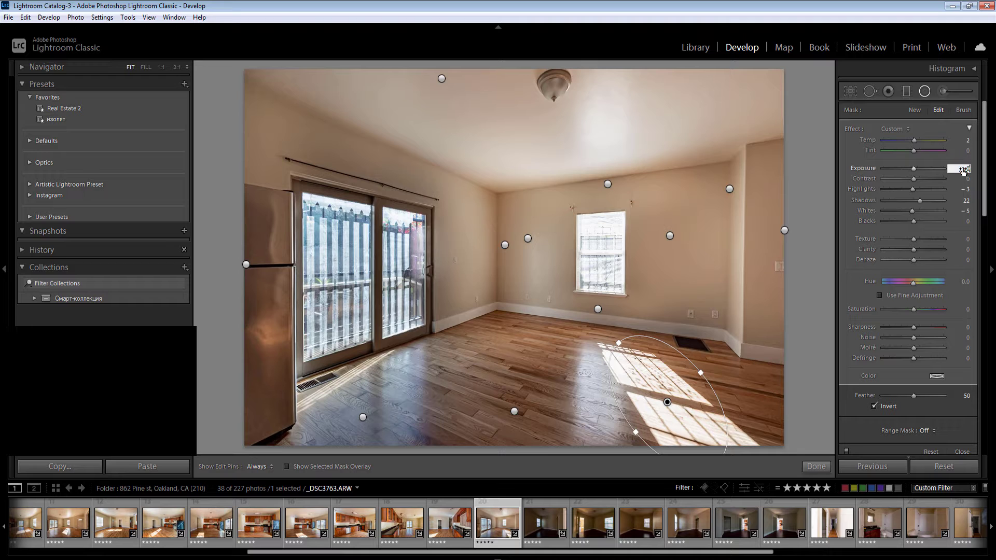
left_click(903, 188)
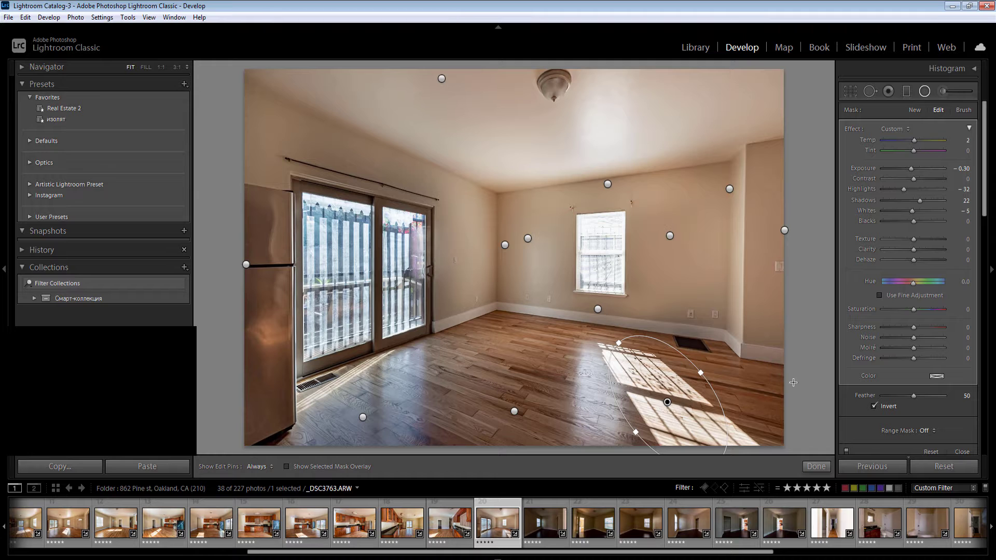
Step: Add a large radial filter over the room's right-hand baseboard and floor, and close the filter tool
left_click_drag(762, 356, 871, 453)
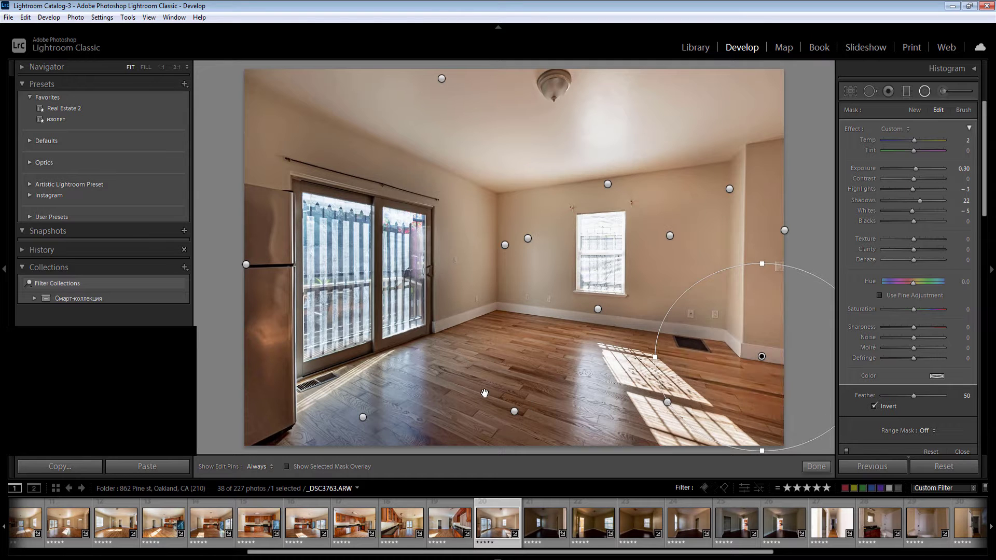
left_click_drag(514, 293, 514, 293)
key("shift+m")
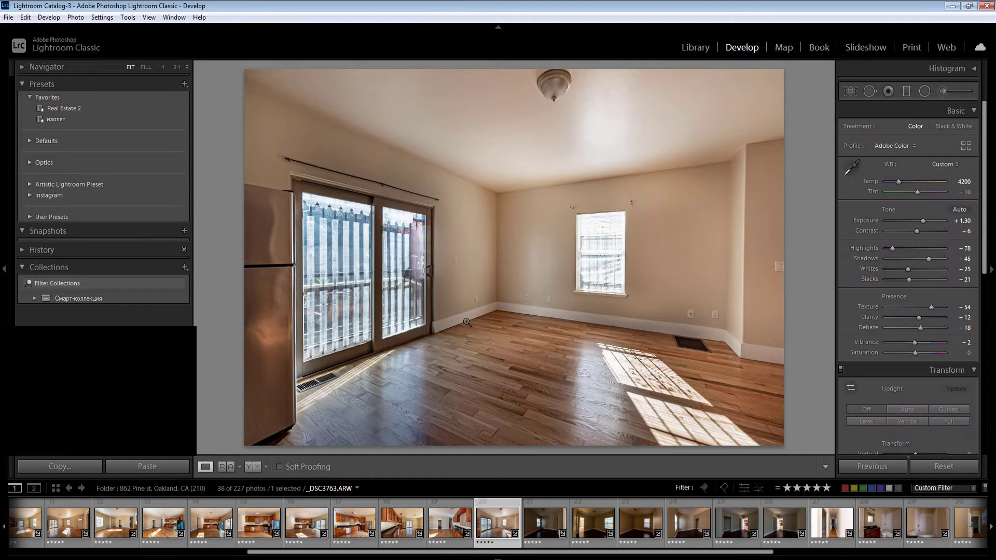
Step: Add a tall oval radial filter over the sliding door's left glass panel, with exposure −0.10 and temperature 15
key("shift+m")
key("shift+m")
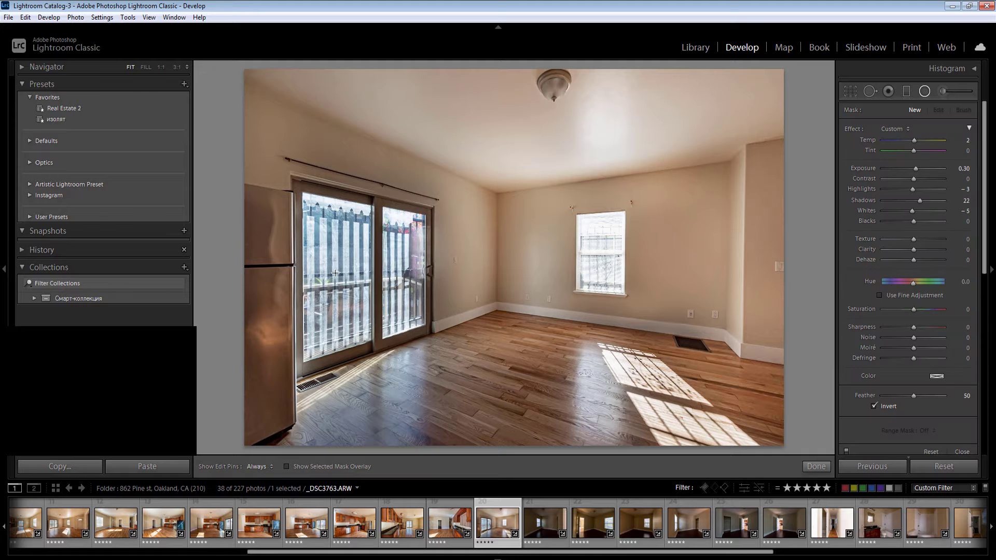
left_click_drag(335, 273, 370, 354)
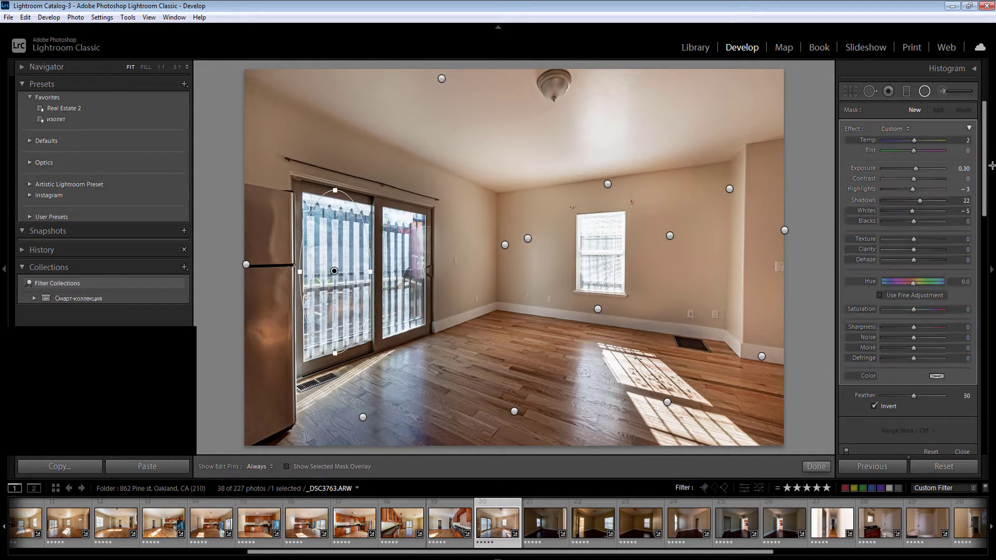
left_click(960, 168)
key("Down")
key("Down")
key("Down")
key("Down")
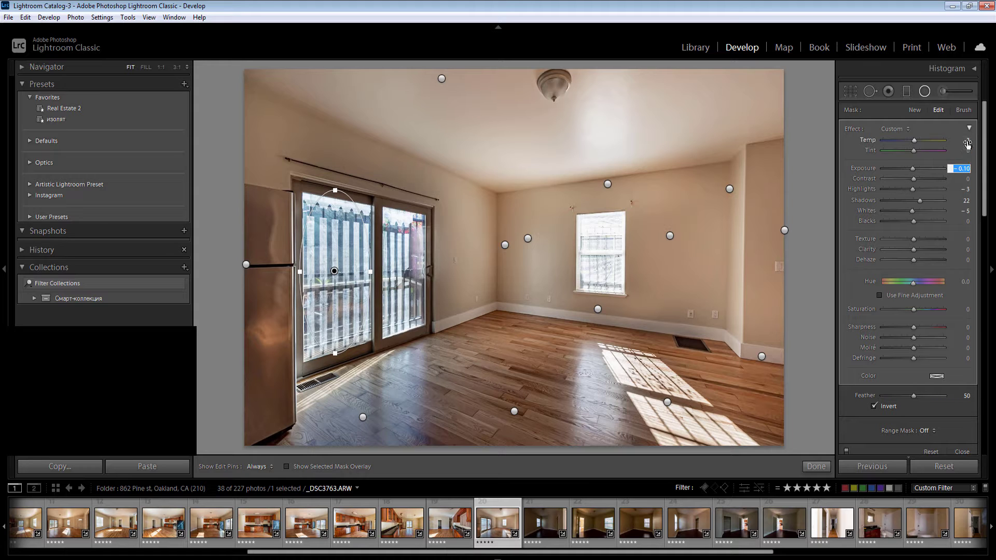
left_click(968, 140)
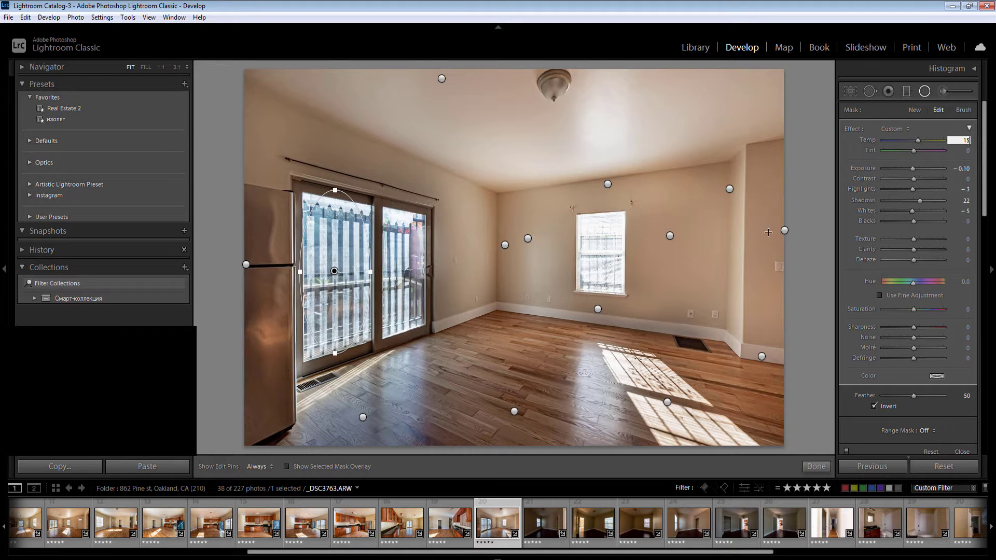
Step: Add an oval radial filter over the small window, with exposure −0.40 and temperature 25
left_click_drag(602, 250, 627, 298)
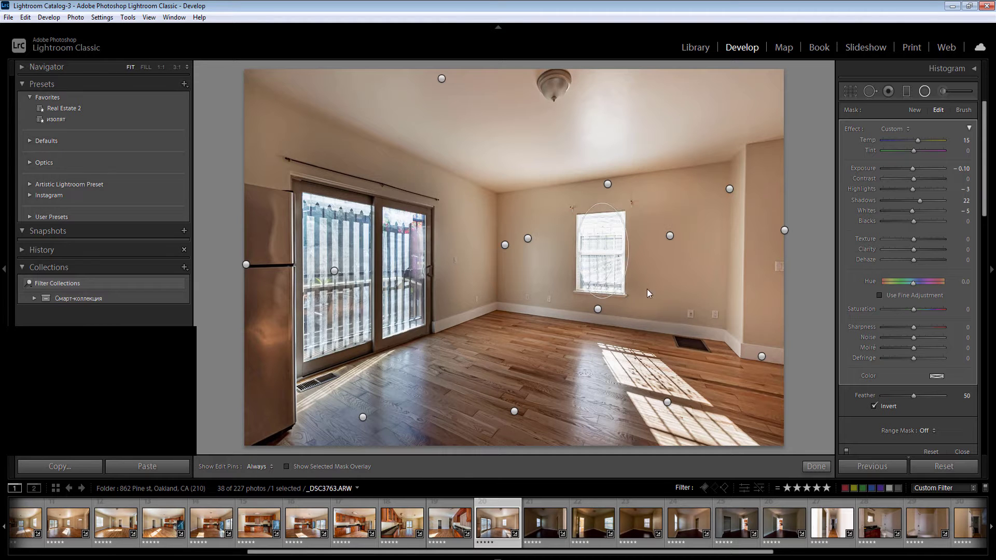
left_click(962, 169)
type("-0.2")
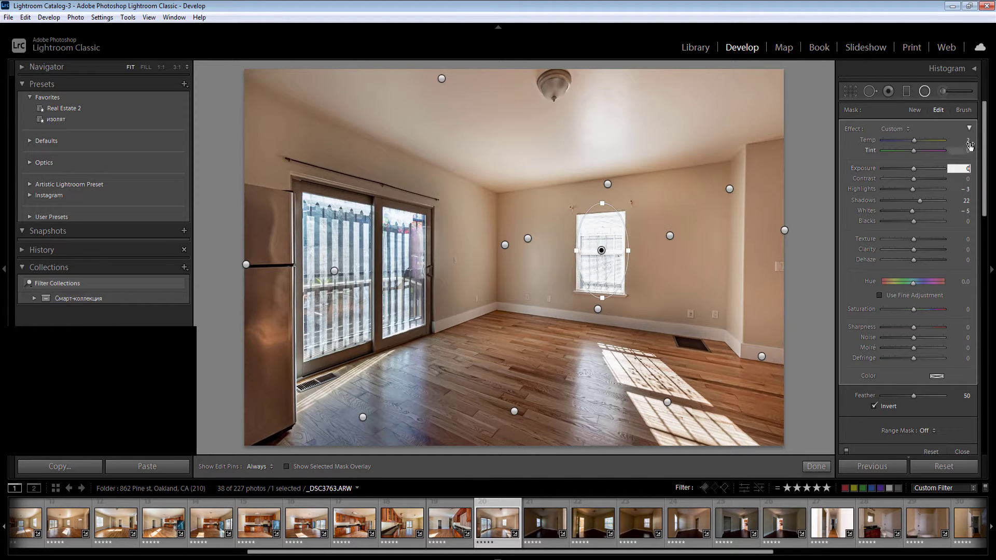
left_click_drag(971, 143, 967, 142)
left_click(968, 141)
type("25")
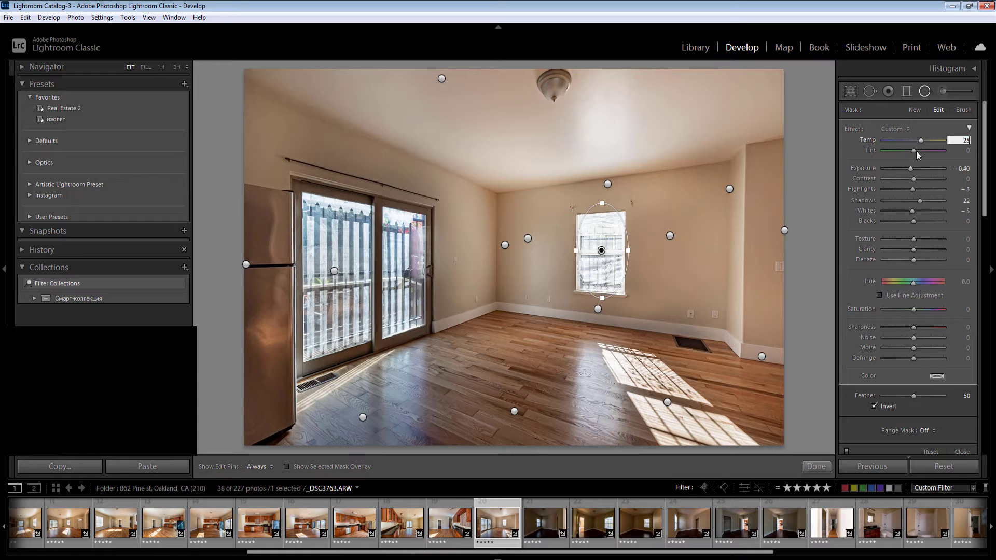
Step: Add a tall oval radial filter over the sliding door's right glass panel, set exposure −0.20 and highlights −18, and finish the filters
left_click_drag(403, 265, 427, 327)
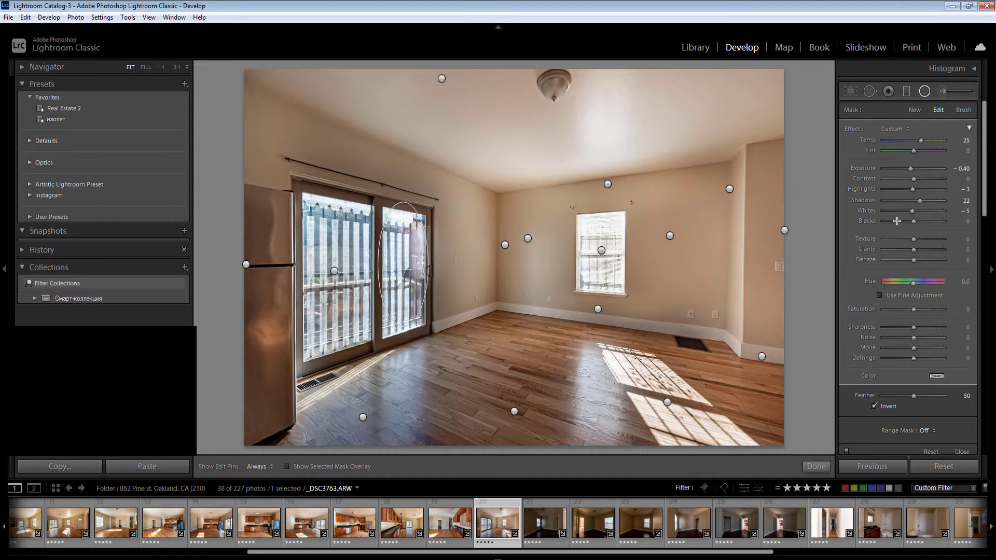
left_click(952, 169)
key("Down")
key("Down")
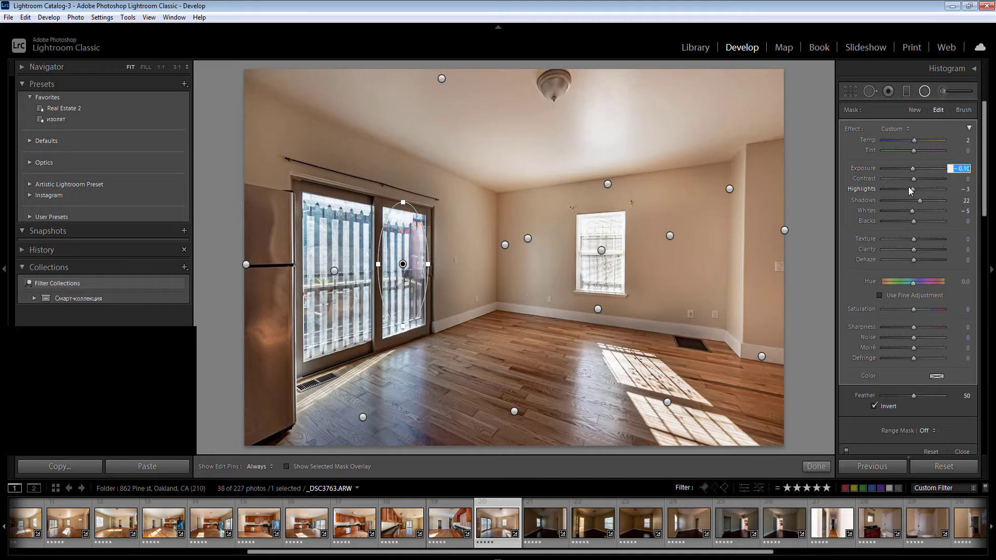
left_click(907, 189)
left_click(968, 141)
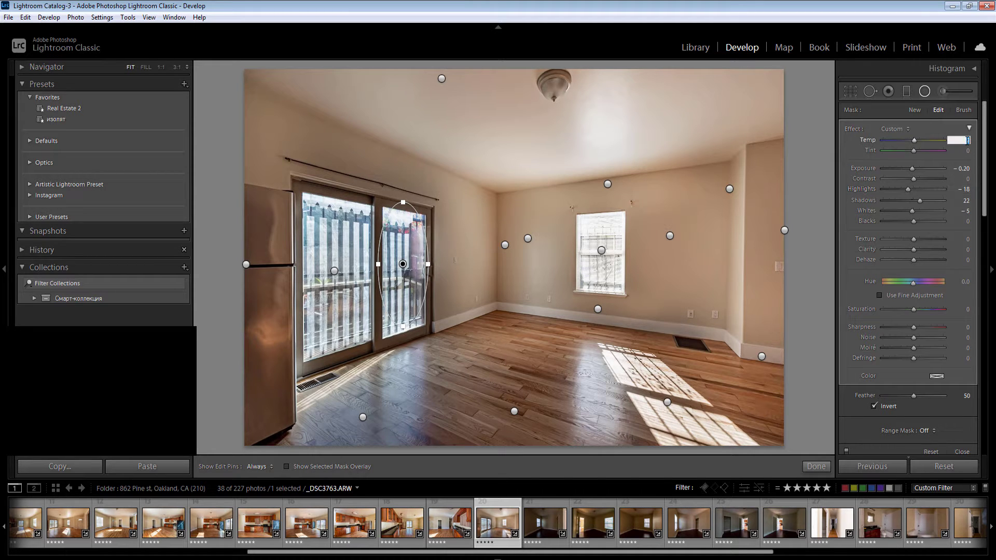
key("Return")
left_click(815, 466)
Step: Move on to the next photo, _DSC3766.ARW, and set its overall exposure to +0.90
key("Right")
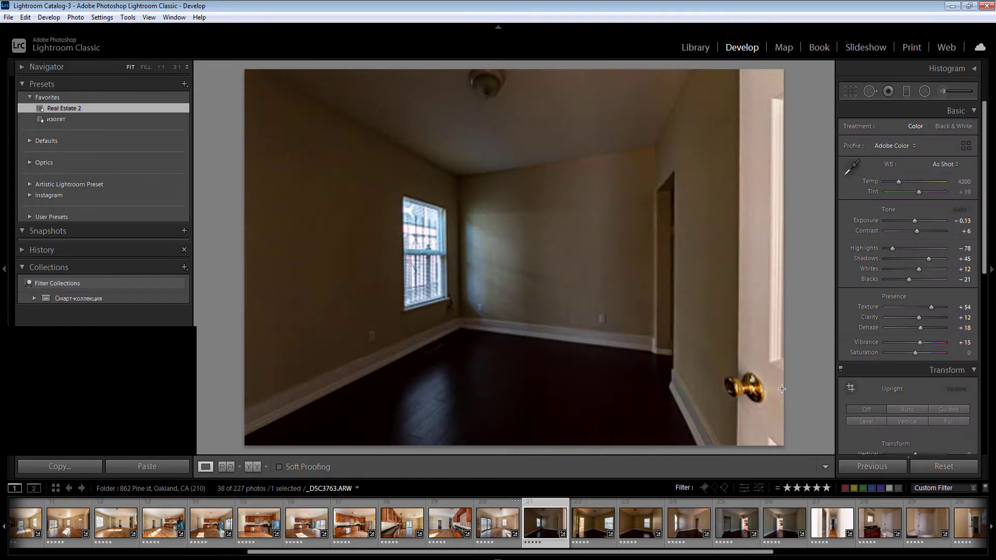
left_click(961, 222)
type("1")
key("Down")
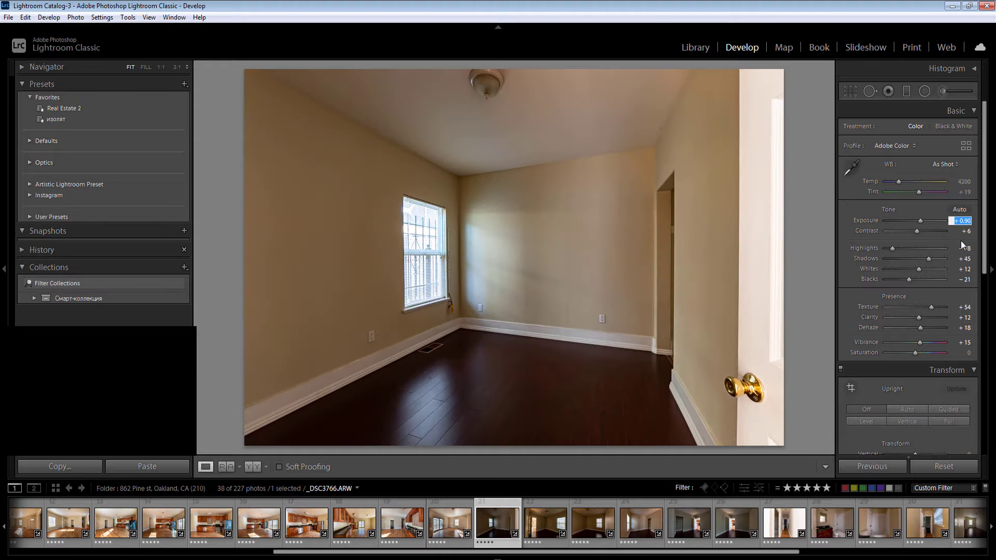
key("Return")
Step: Add large radial filters over the upper right part of the room and over the left wall
key("shift+m")
left_click_drag(669, 162, 485, 446)
left_click_drag(270, 174, 471, 441)
Step: Add a wide radial filter over the ceiling, shift it slightly left, and set its exposure to 0.40
left_click_drag(480, 71, 747, 247)
left_click(452, 86)
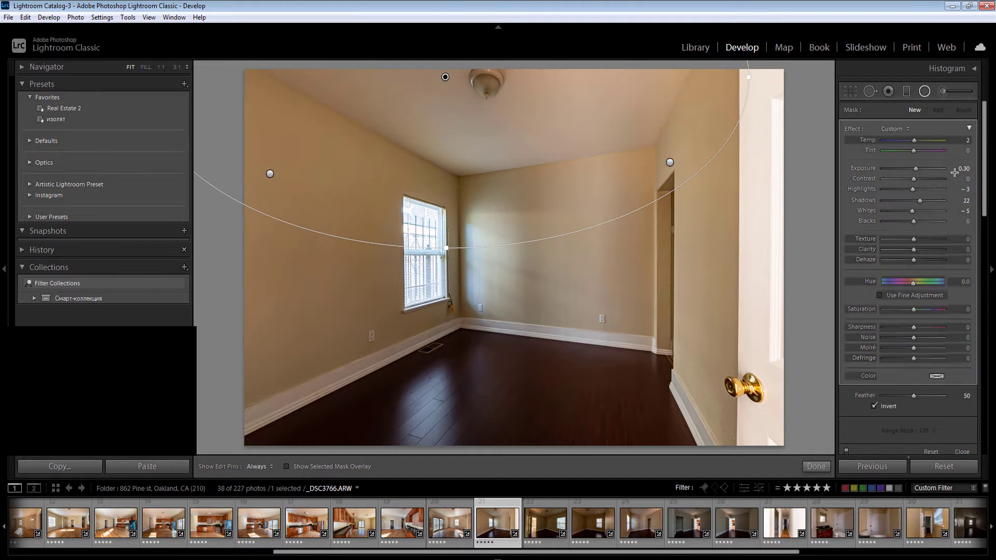
left_click(966, 169)
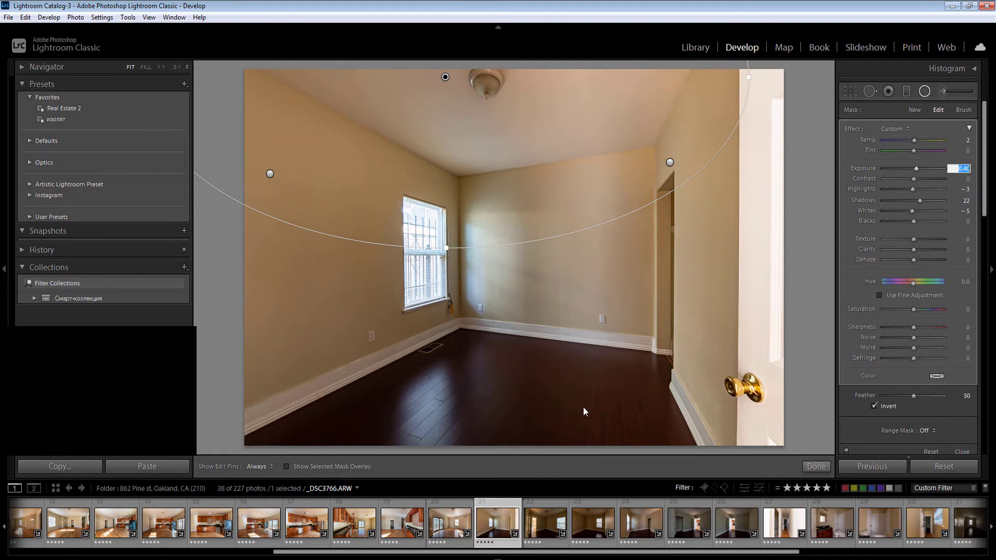
type("0.3")
key("Return")
Step: Add a tall oval radial filter around the window and set its exposure to −0.40
left_click(425, 257)
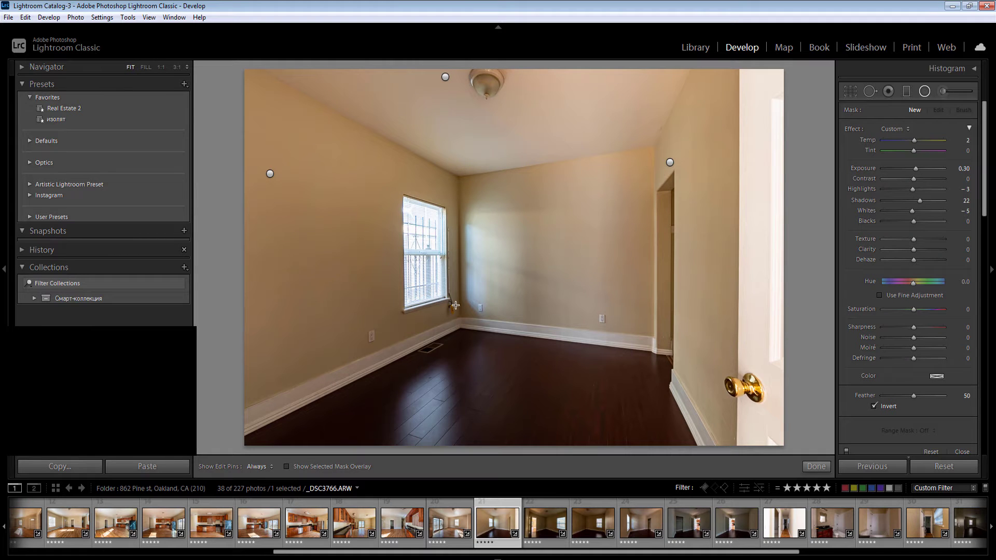
left_click_drag(455, 305, 455, 311)
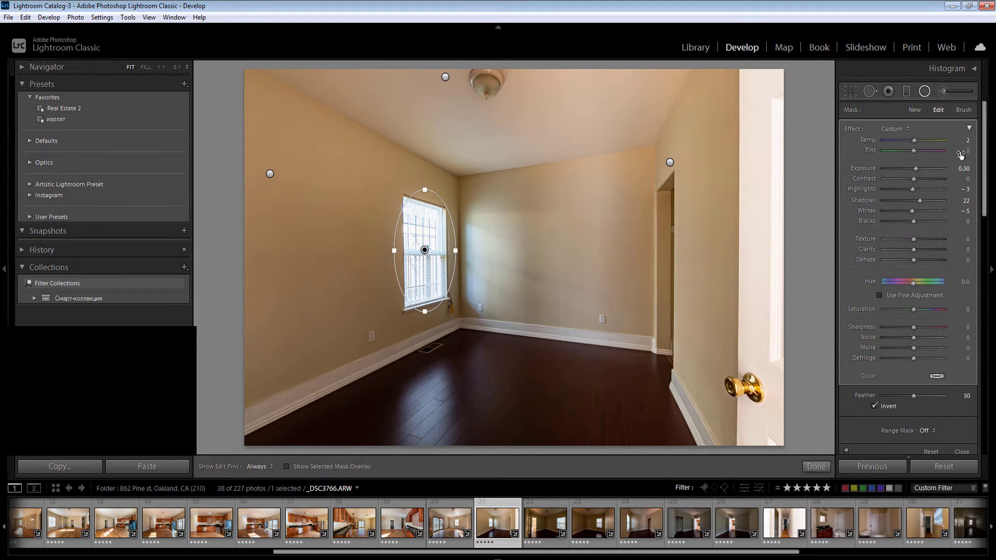
left_click(964, 169)
type("-0.4")
key("Return")
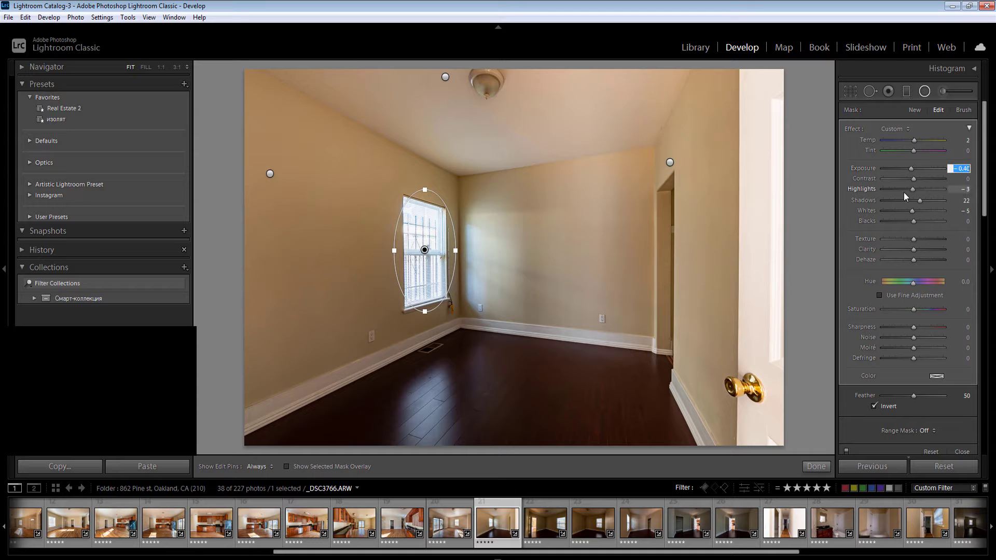
Step: Lower the window filter's exposure to −0.70 and its highlights to −32
key("Down")
key("Down")
key("Down")
left_click(904, 189)
left_click(965, 140)
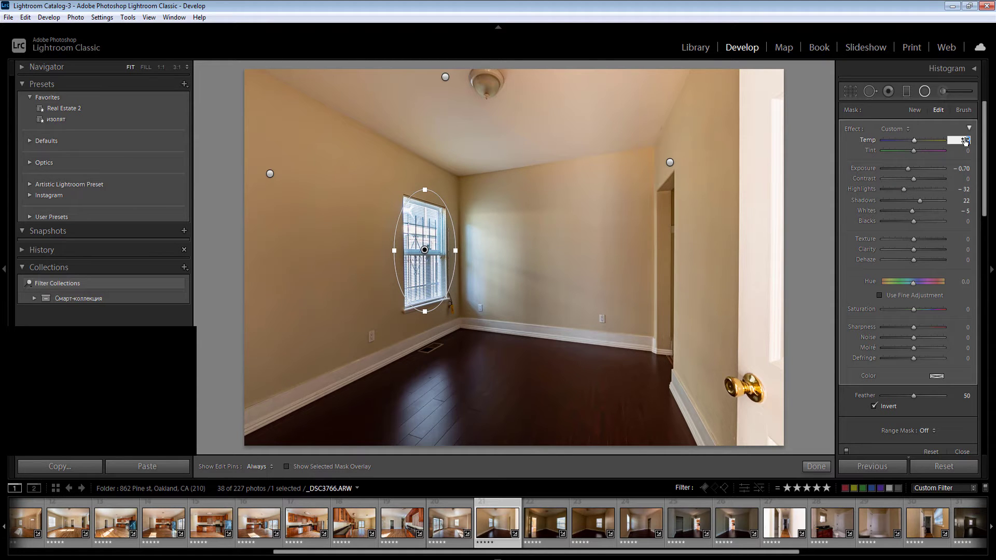
Step: Bring the window filter's exposure back up to −0.40
left_click(960, 169)
type("-0.4")
key("Return")
Step: Add a tall oval radial filter over the doorway wall and a wide one over the dark floor
left_click_drag(685, 239, 763, 490)
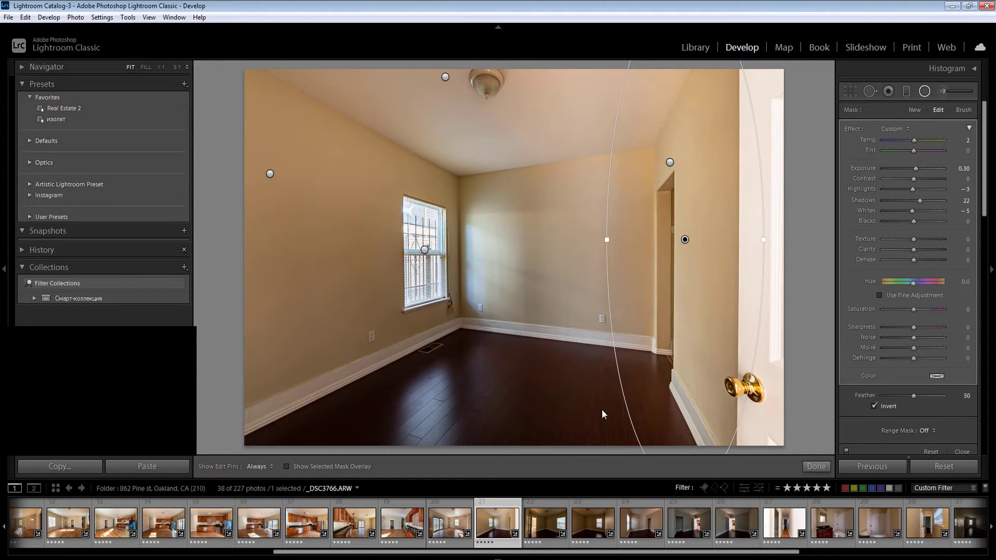
mouse_move(533, 412)
left_mouse_down()
mouse_move(674, 488)
mouse_move(768, 511)
left_mouse_up()
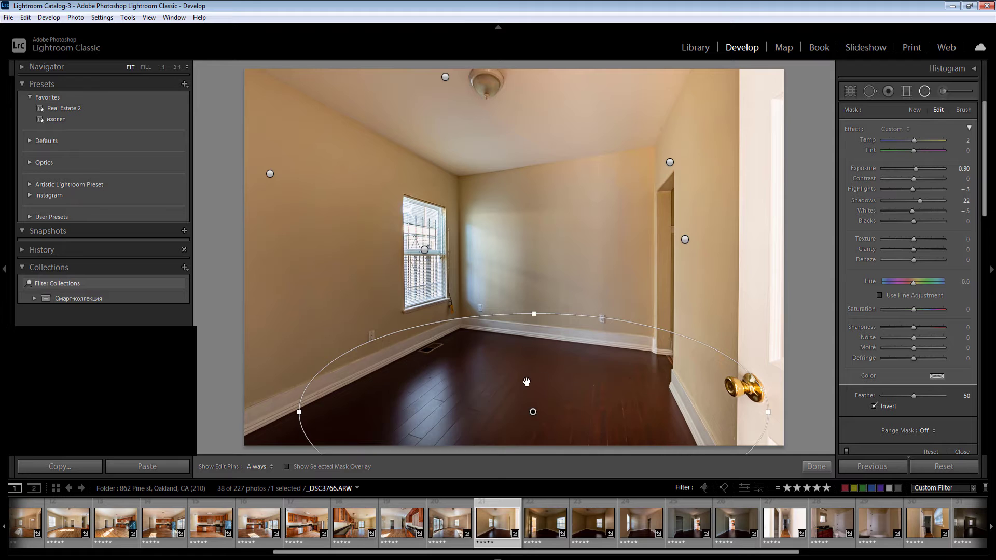
Step: Shift the radial filter over the dark floor slightly, close the filters and straighten the photo with automatic Upright correction
mouse_move(527, 381)
left_mouse_down()
mouse_move(493, 383)
mouse_move(519, 386)
left_mouse_up()
key("Return")
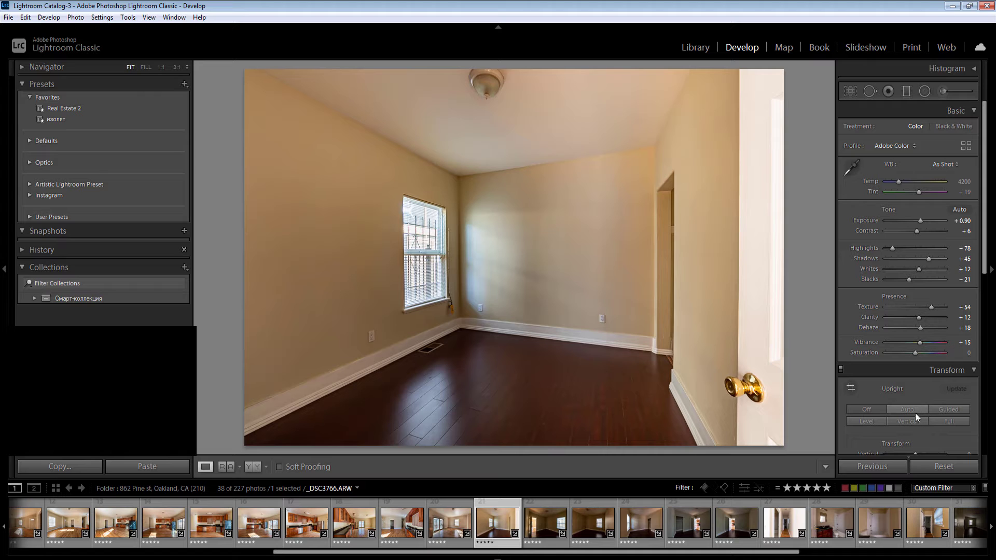
left_click(915, 414)
Step: Reset the orange saturation to 0 and synchronize this photo's settings to the next three photos
left_click_drag(984, 264, 990, 298)
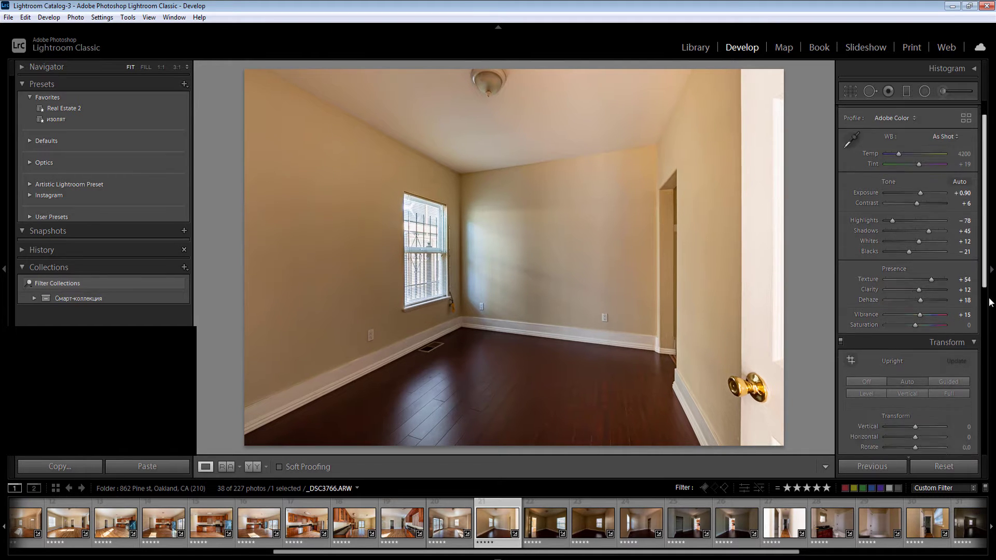
scroll(991, 302, "down", 9)
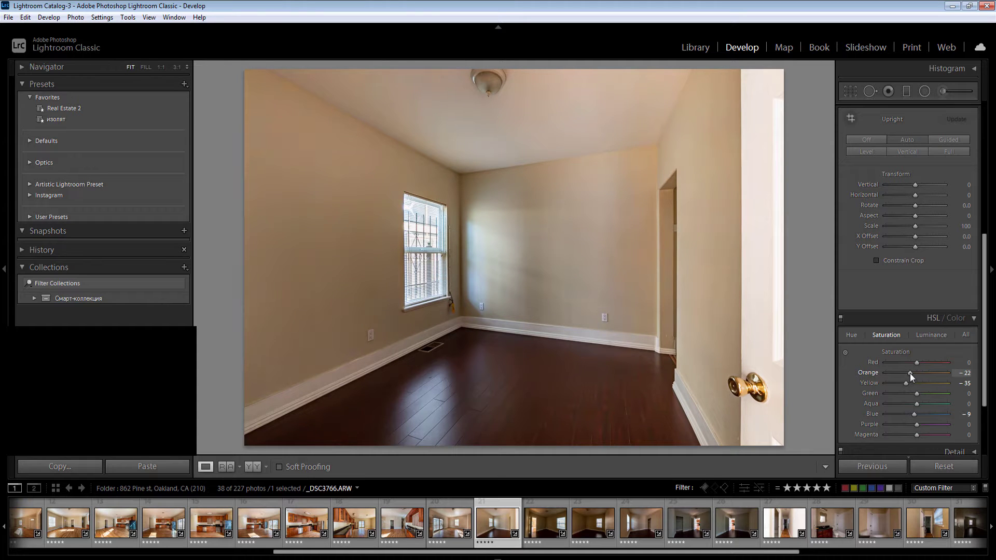
double_click(868, 372)
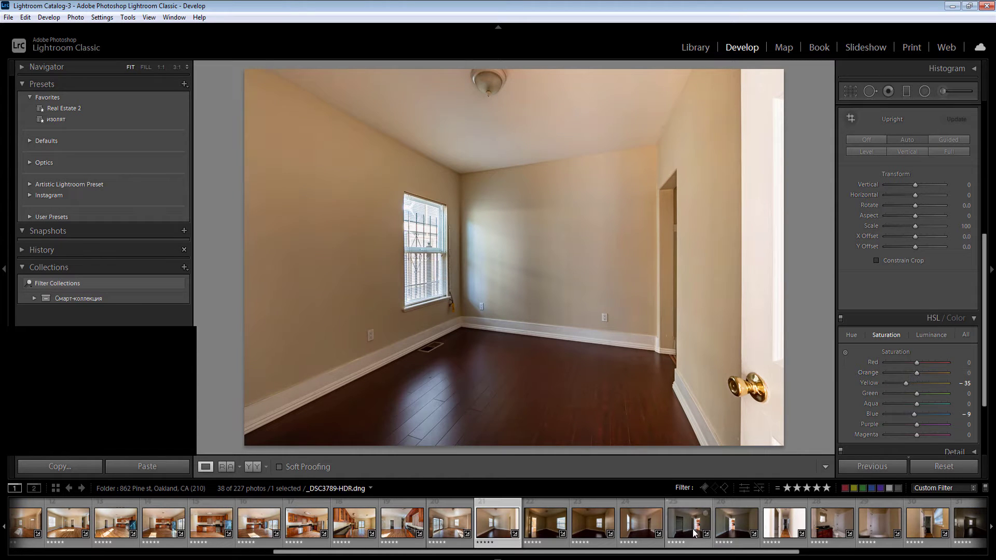
left_click(642, 527, "shift")
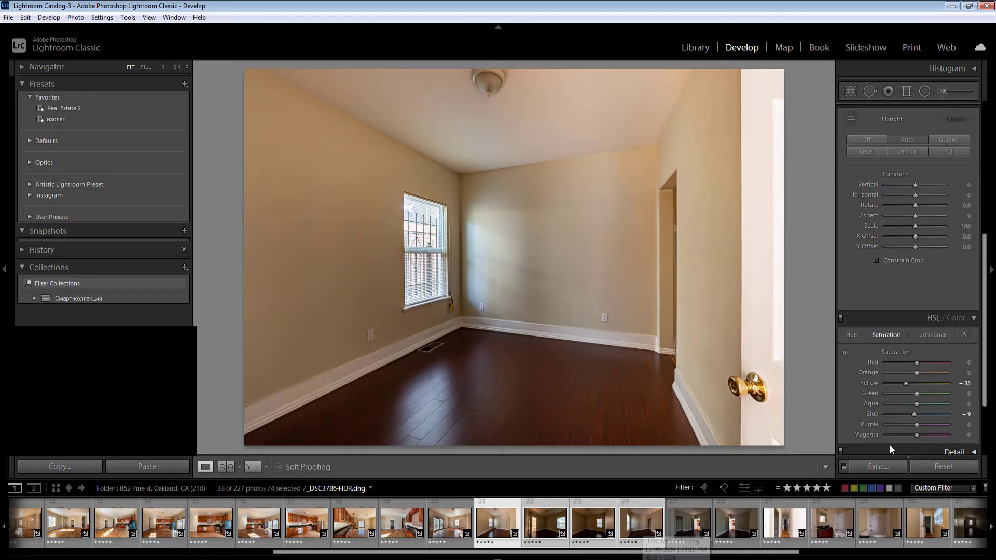
left_click(868, 463)
key("Return")
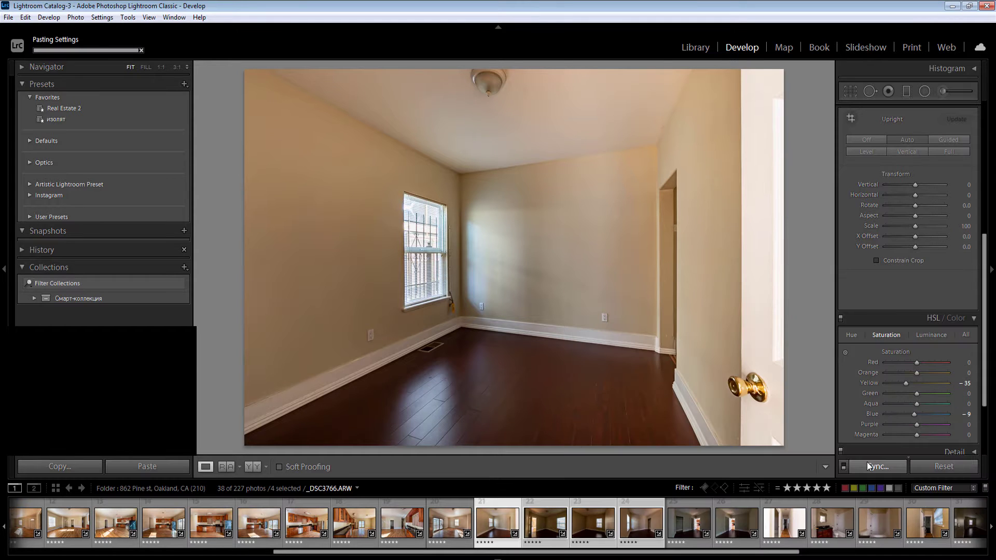
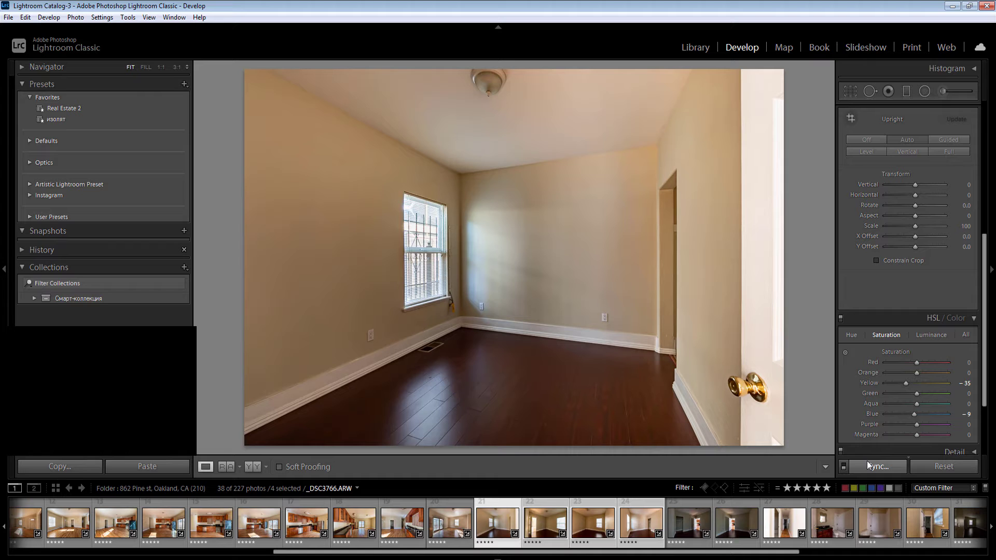
Step: Open the photo of the room with the open door, _DSC3780-HDR.dng, and slightly lower its orange saturation
left_click(499, 519)
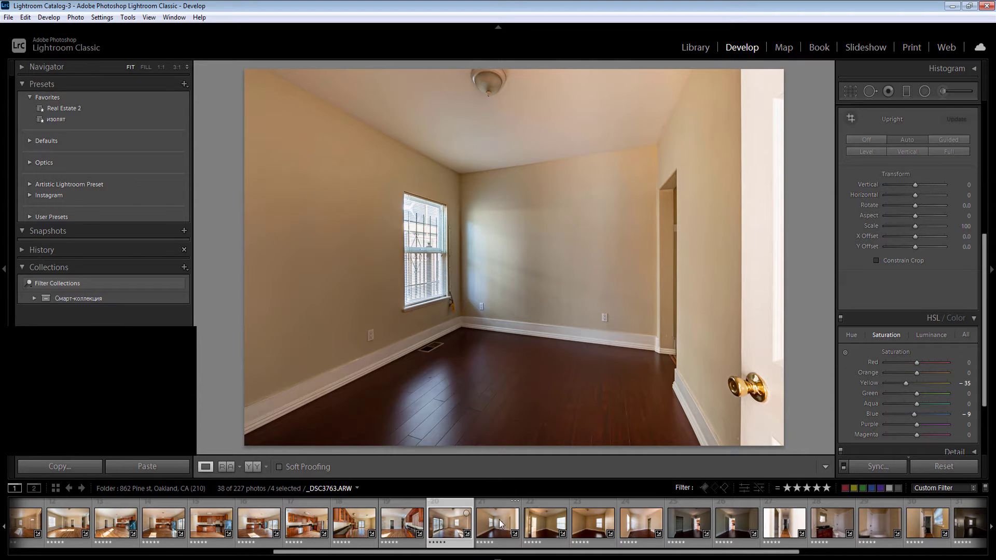
left_click(542, 518)
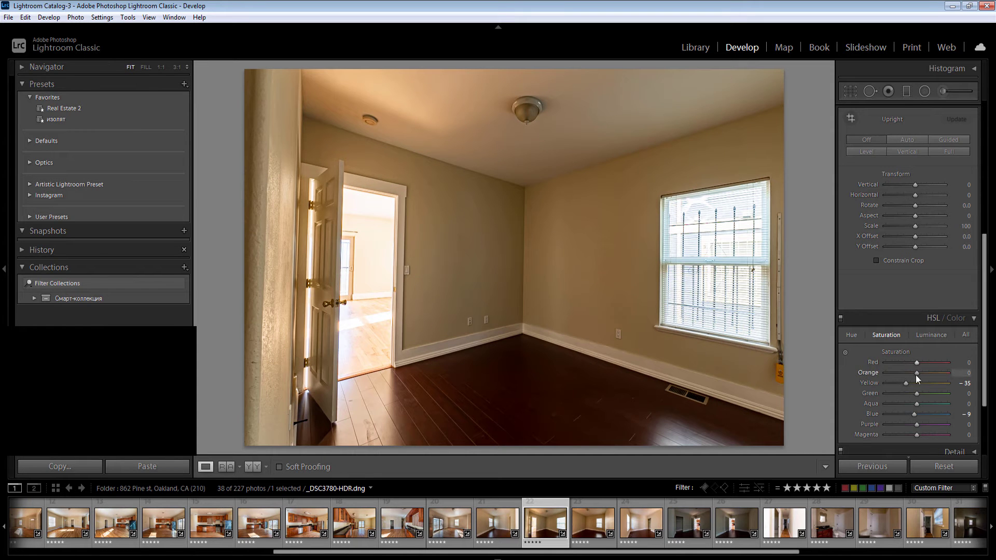
left_click_drag(914, 376, 912, 375)
Step: Set the photo's exposure to +1.20 and lower its whites to −26
left_click_drag(984, 337, 991, 204)
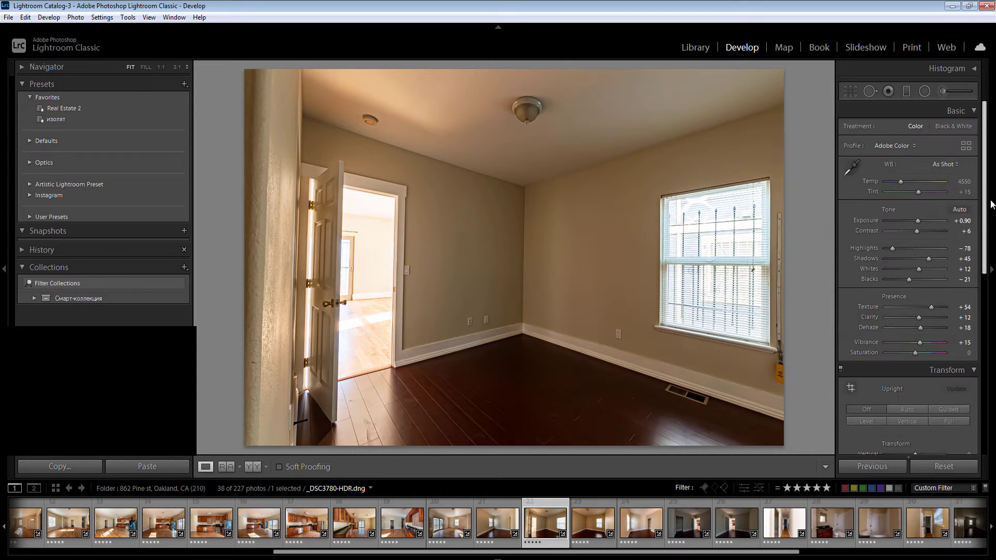
left_click(964, 221)
type("1.2")
key("Return")
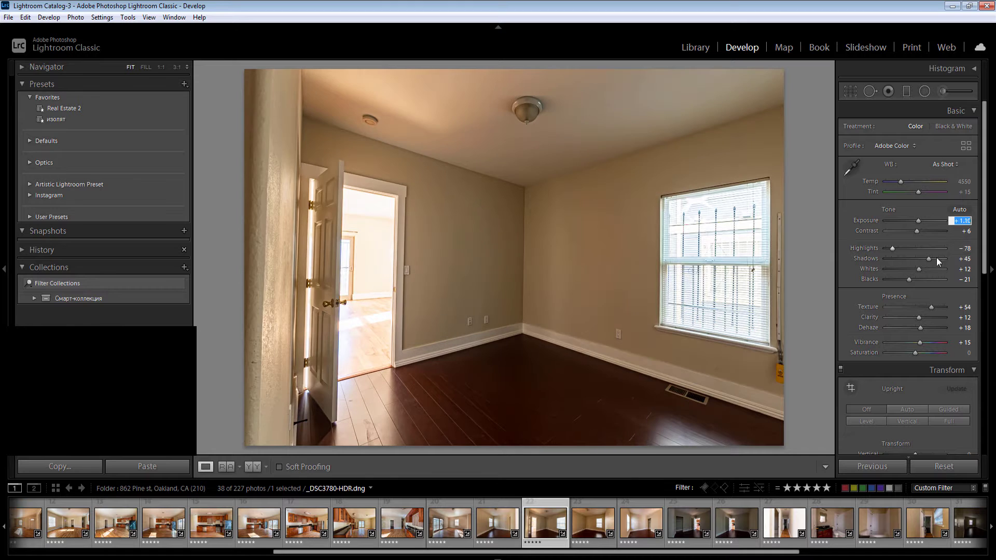
left_click_drag(916, 270, 908, 269)
Step: Add a large oval radial filter over the far corner of the room, with exposure 0.30 and shadows 22
key("shift+m")
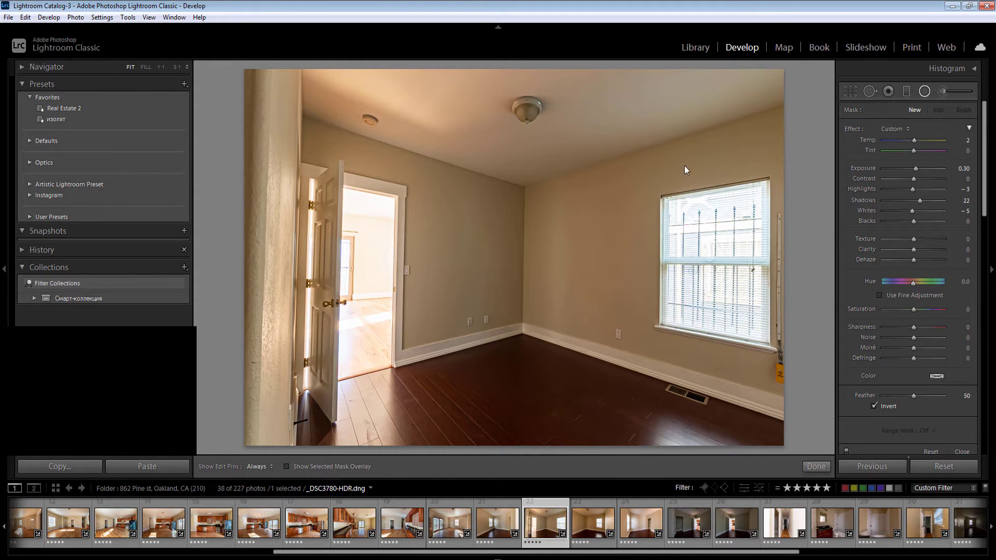
left_click_drag(535, 223, 732, 138)
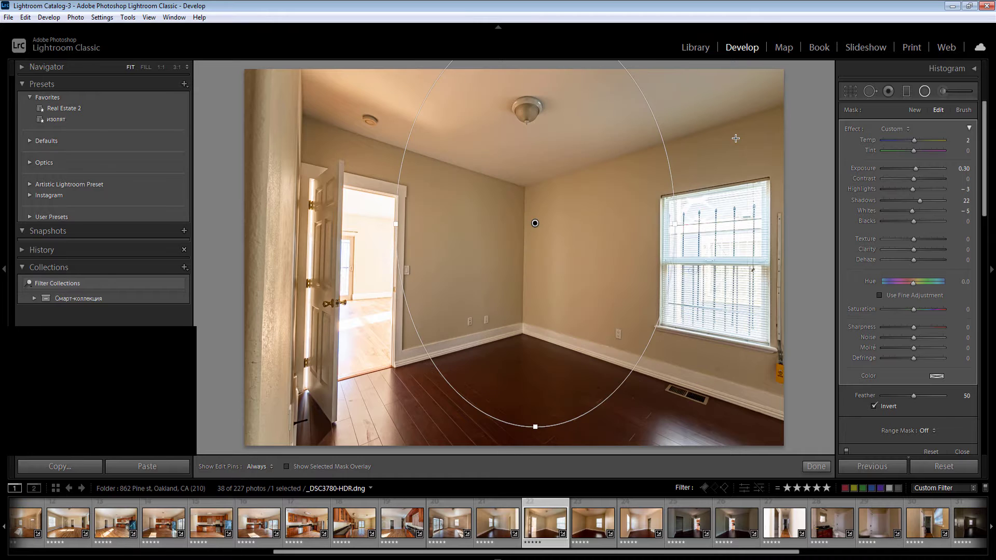
key("Return")
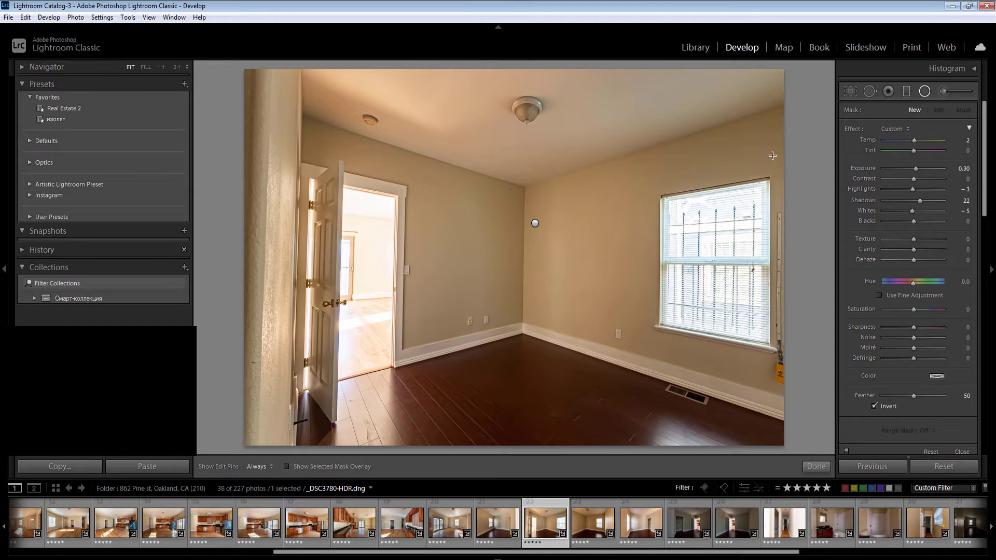
Step: Add a wide radial filter over the ceiling, raise its exposure slightly and close the radial filter tool
left_click_drag(863, 187, 890, 223)
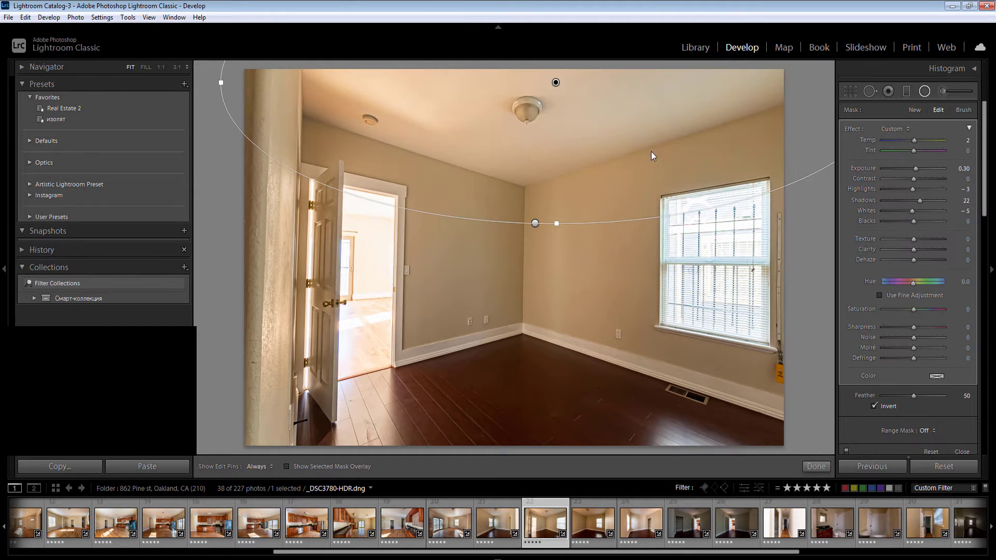
left_click(964, 168)
key("Up")
key("Up")
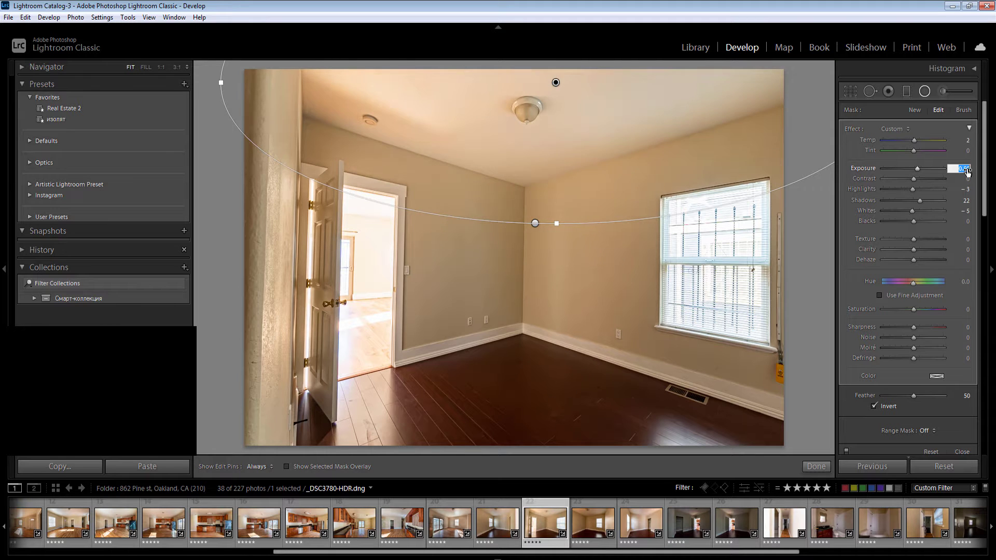
key("Return")
key("shift+m")
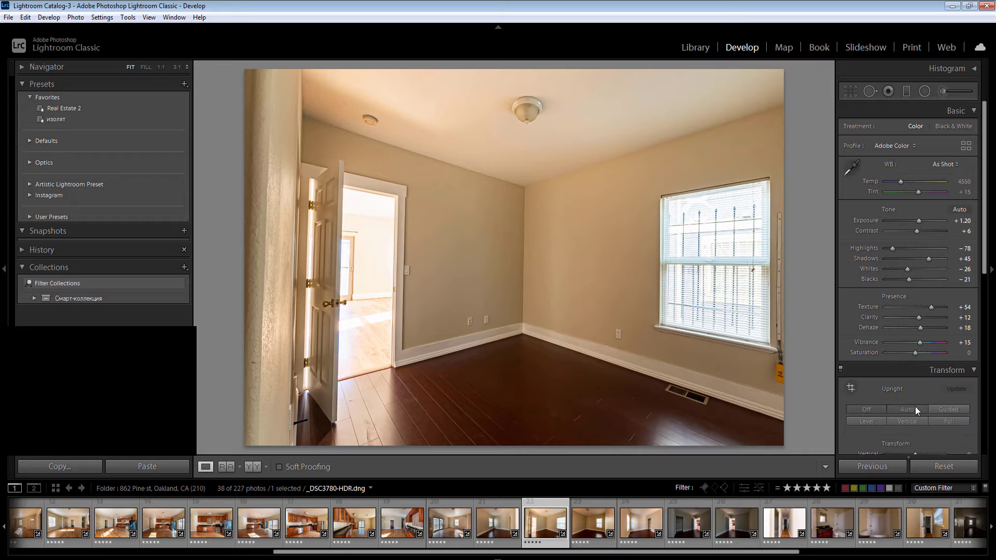
Step: Straighten the photo with automatic Upright correction and lower its vibrance to −1
left_click(964, 343)
type("0")
key("Return")
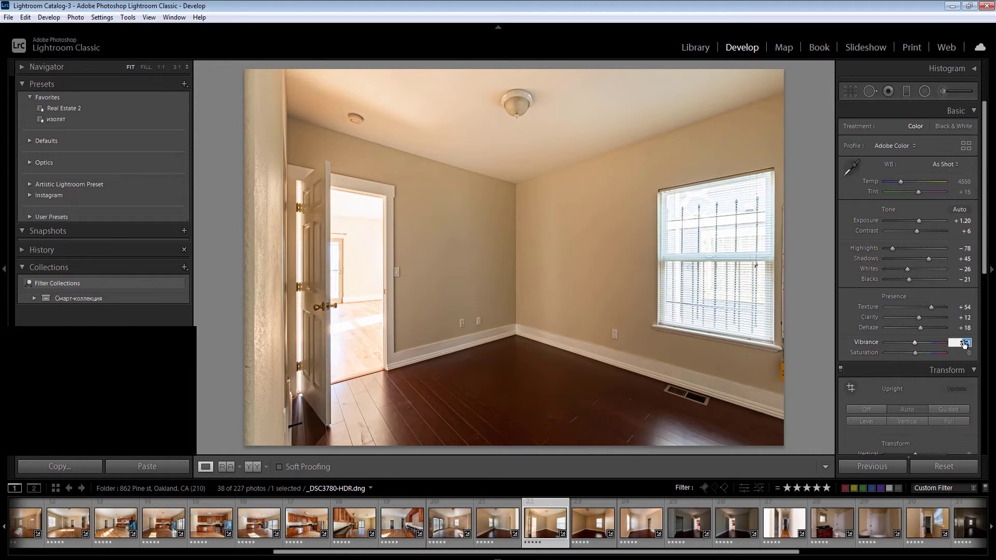
key("Down")
Step: Try an exposure of +1.50 with a colour temperature of 4400
left_click(965, 222)
key("Return")
left_click(961, 221)
key("Up")
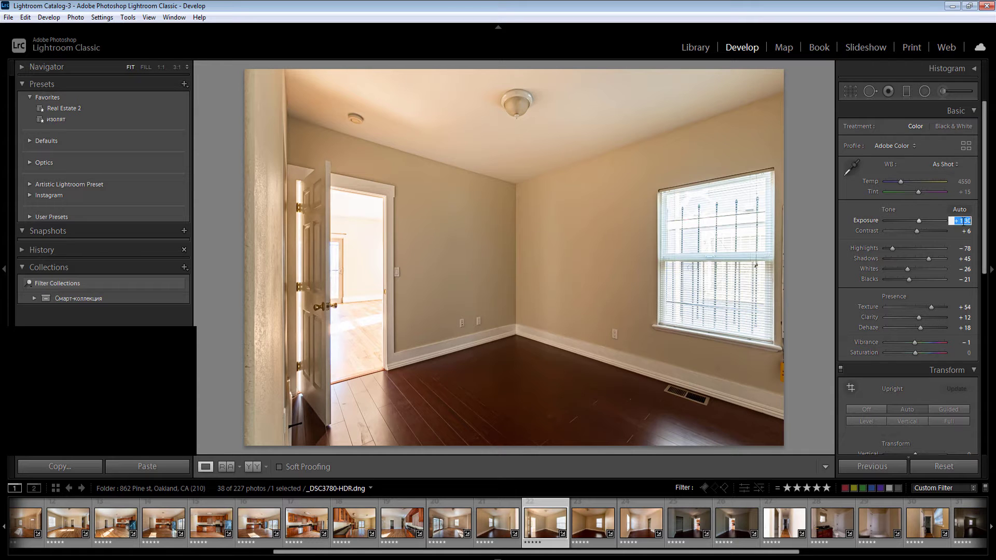
key("Up")
key("Up")
left_click(964, 183)
key("Down")
key("Down")
key("Down")
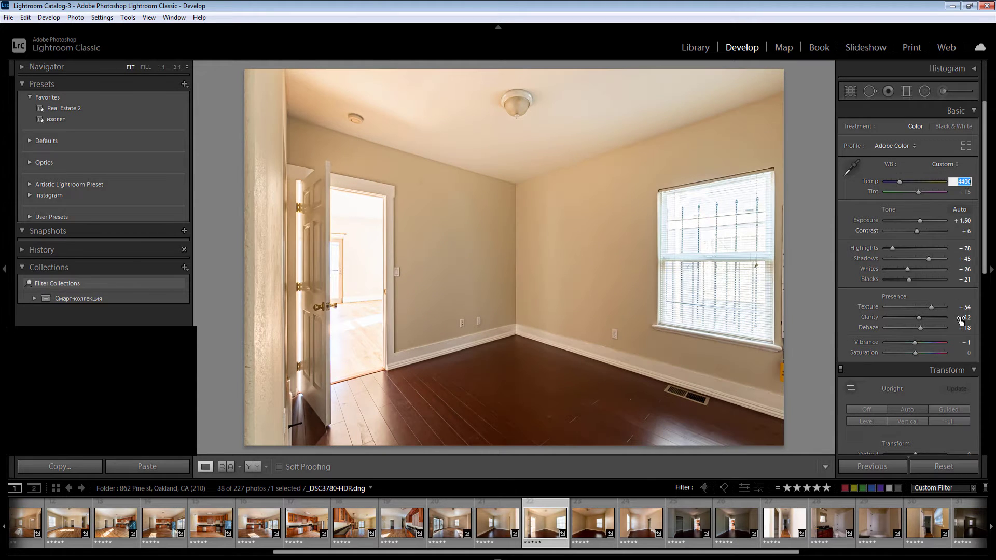
Step: Set the vibrance to −4, the exposure to +1.20 and the colour temperature to 4500
left_click(966, 343)
key("Return")
left_click_drag(966, 221, 962, 221)
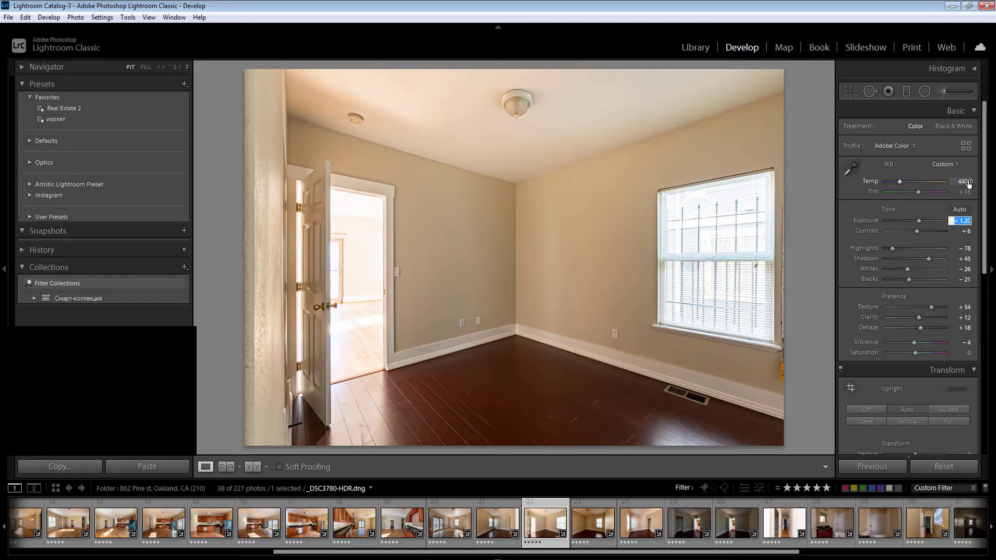
left_click_drag(964, 182, 968, 183)
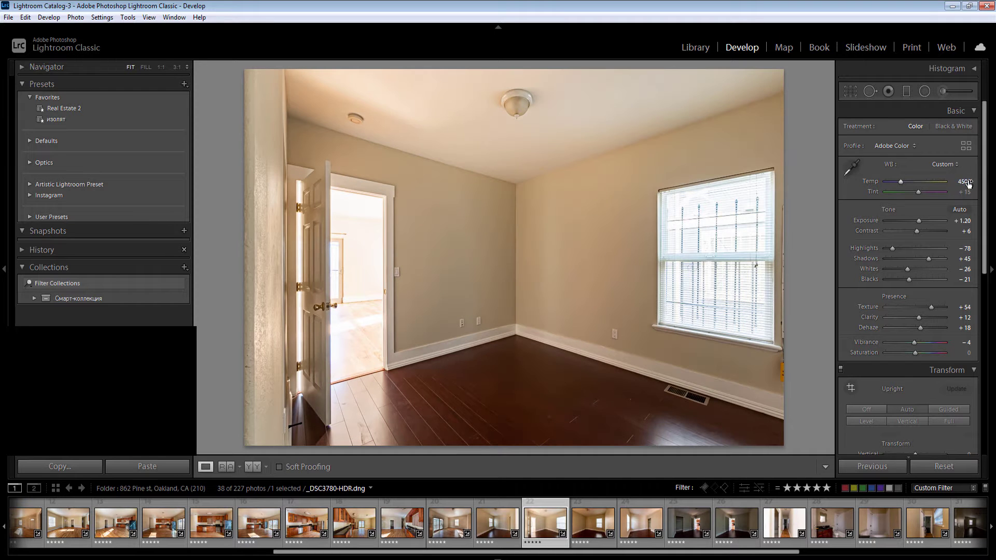
Step: Create a virtual copy of the photo and give the copy a colour temperature of 4900 and an exposure of −0.10
right_click(538, 524)
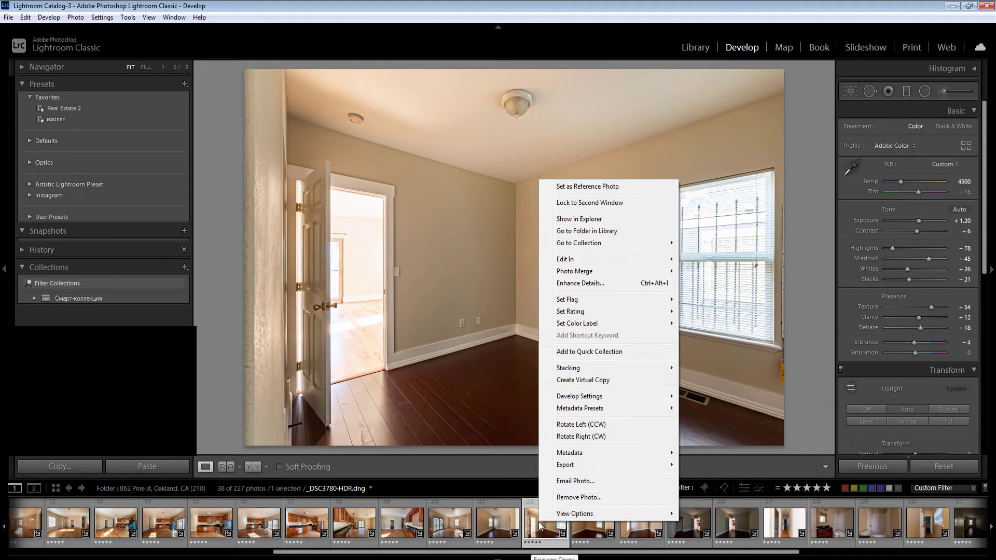
left_click(600, 384)
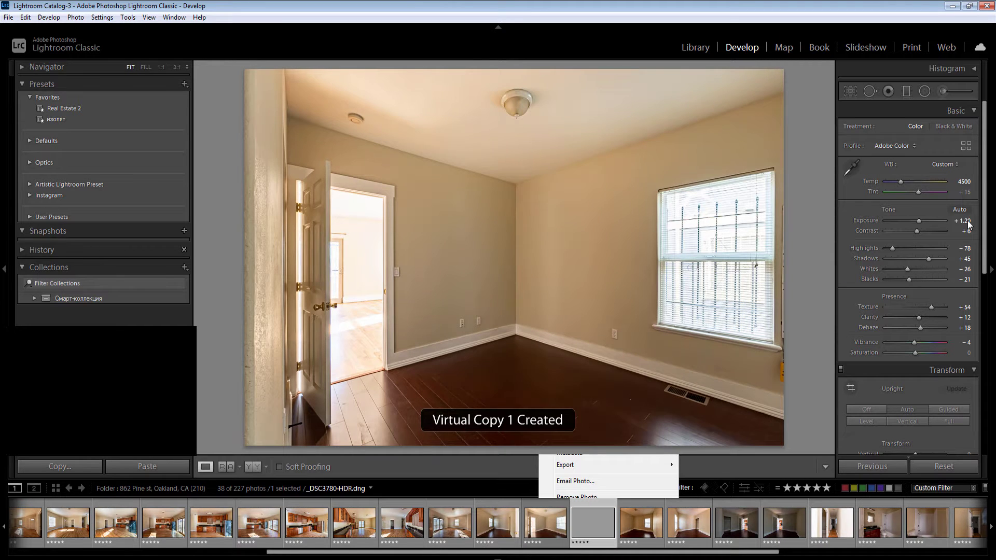
left_click(968, 224)
type("0")
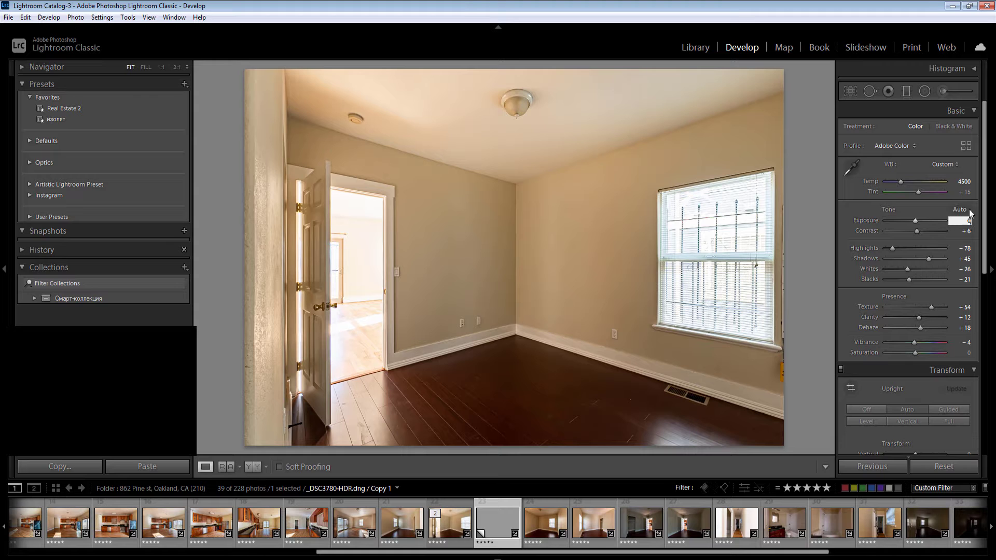
left_click(966, 184)
key("Up")
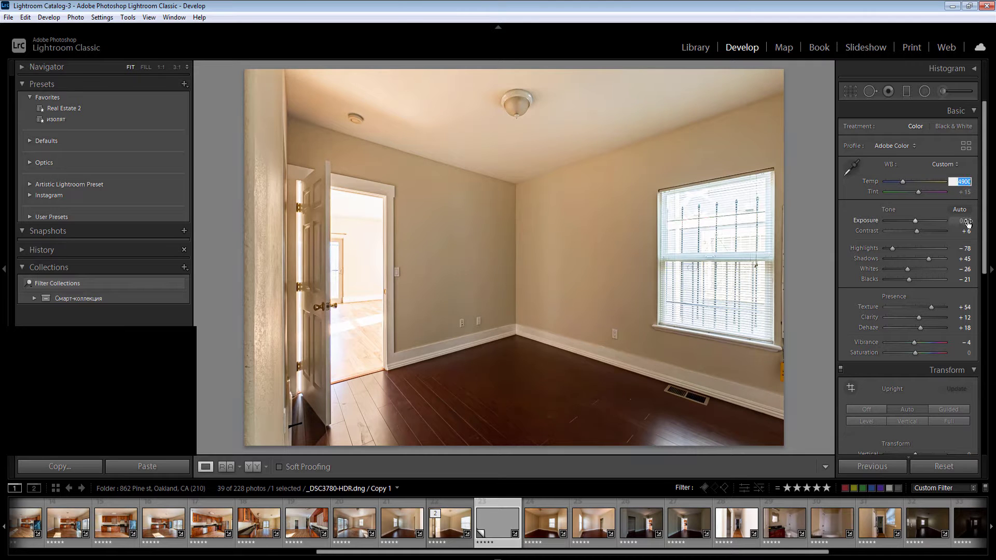
left_click(967, 222)
key("Down")
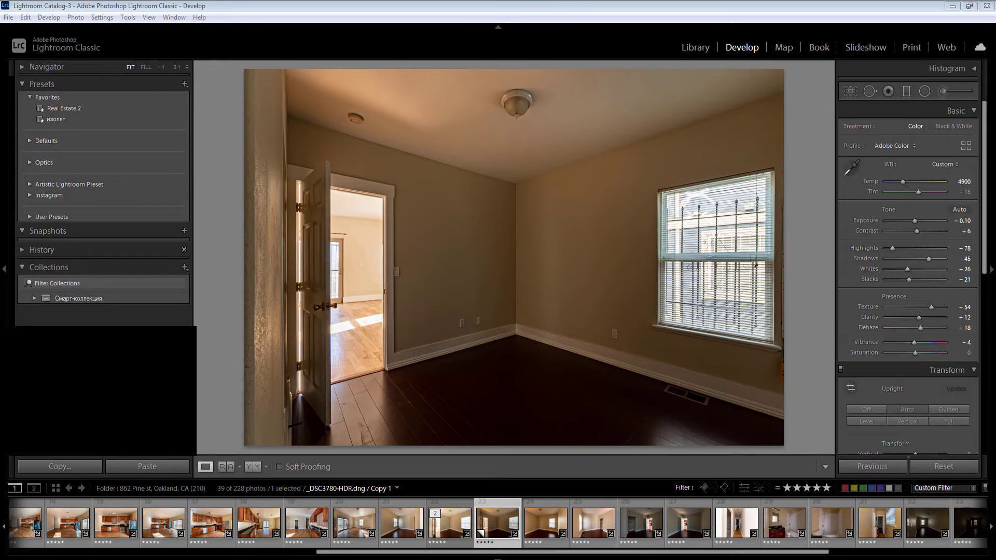
Step: Open the next room photo, _DSC3783-HDR.dng, and set its colour temperature to 4700 and its vibrance to 0
left_click(577, 5)
key("Right")
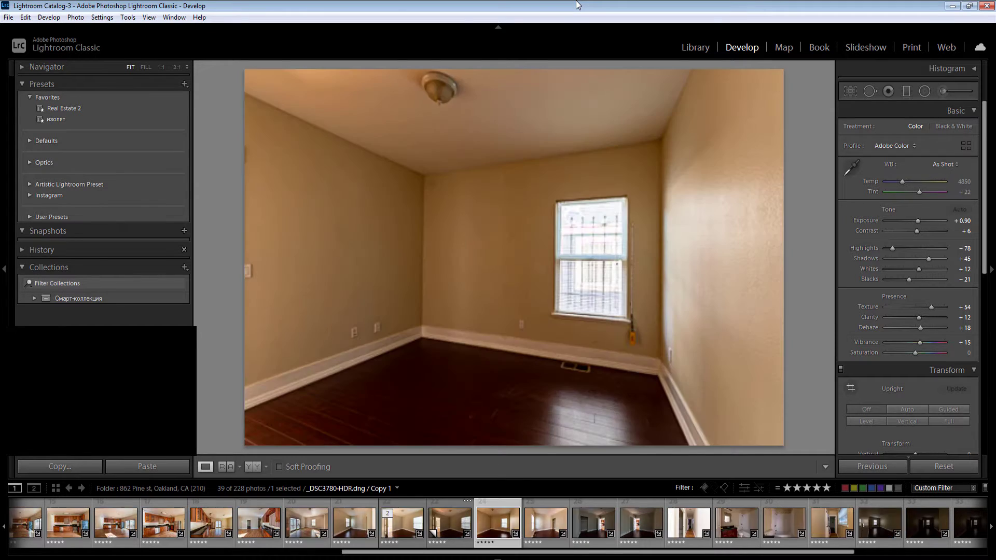
right_click(577, 5)
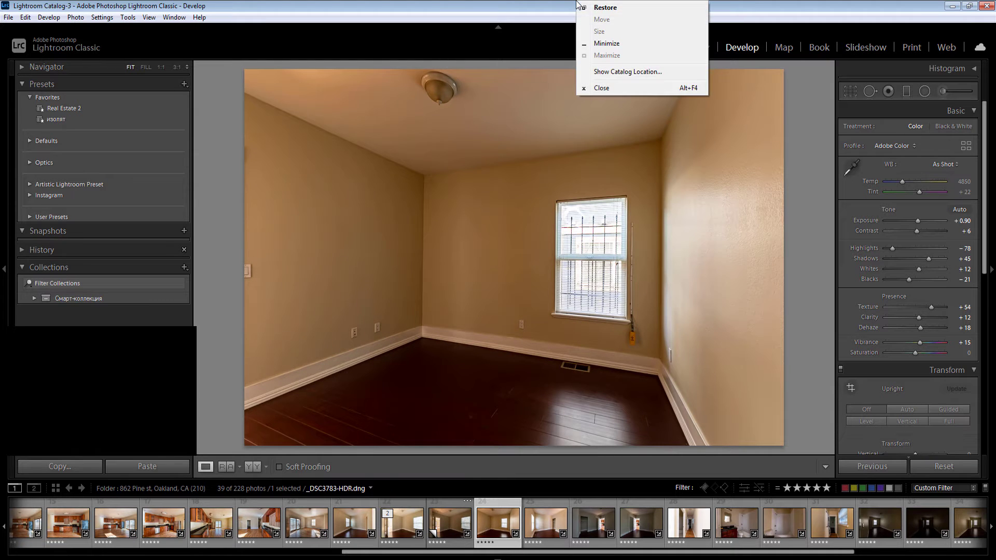
left_click(815, 4)
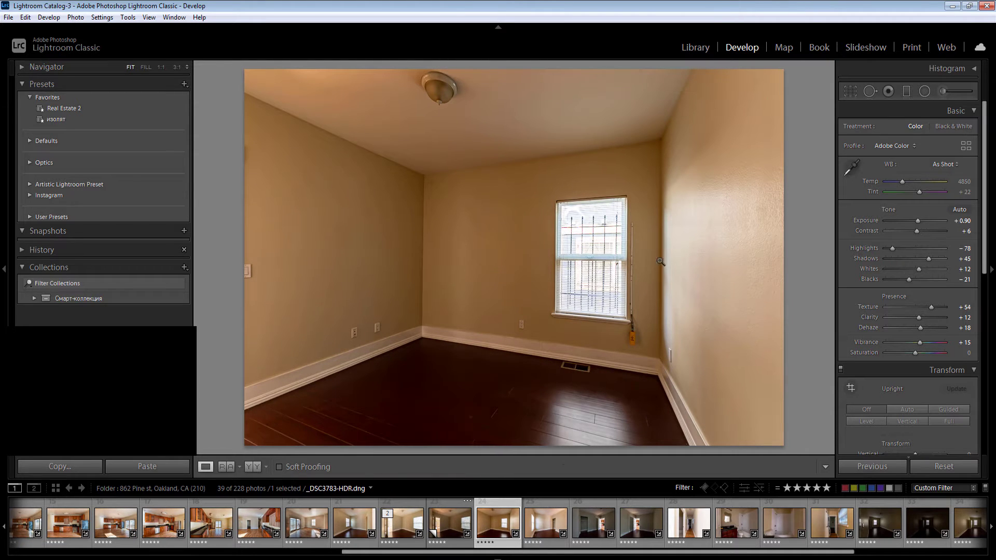
key("Right")
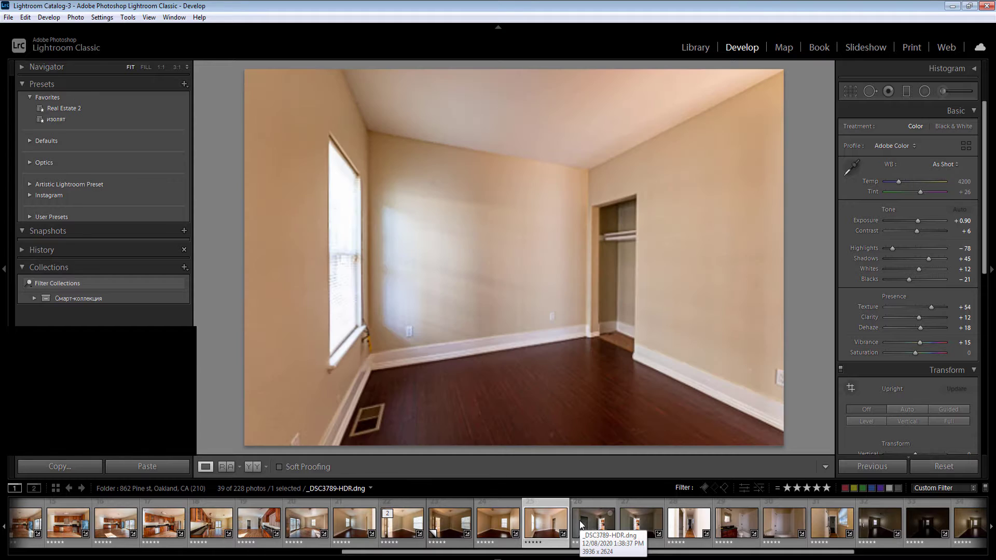
key("Left")
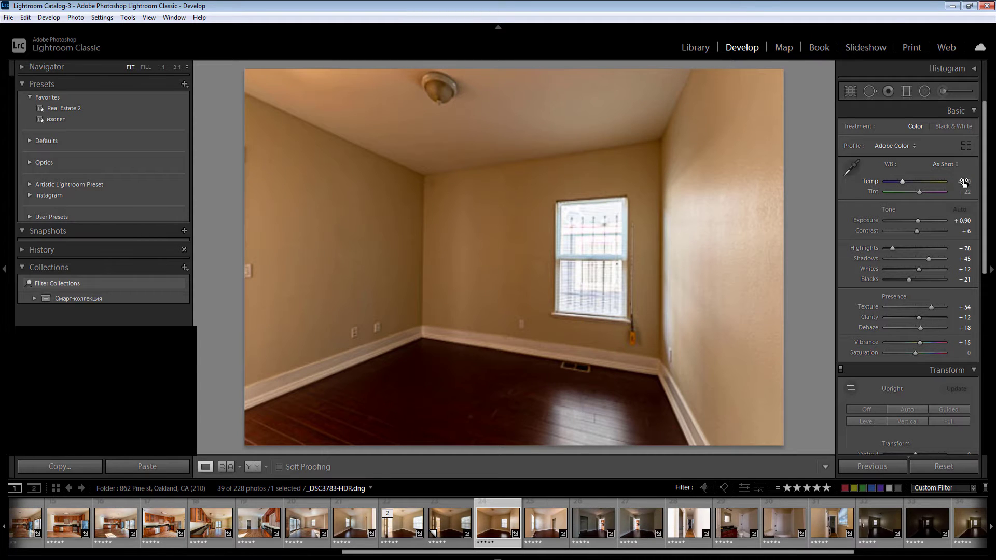
left_click_drag(964, 183, 960, 182)
left_click(967, 345)
type("0")
key("Return")
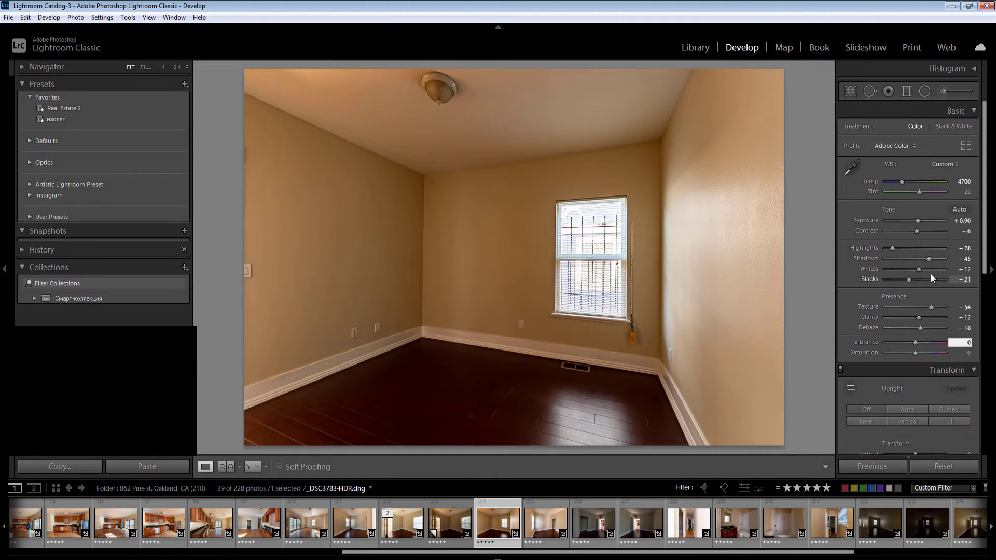
Step: Lower the photo's whites to −23 and raise its exposure to +1.10
left_click_drag(931, 273, 916, 273)
left_click(964, 220)
type("1.1")
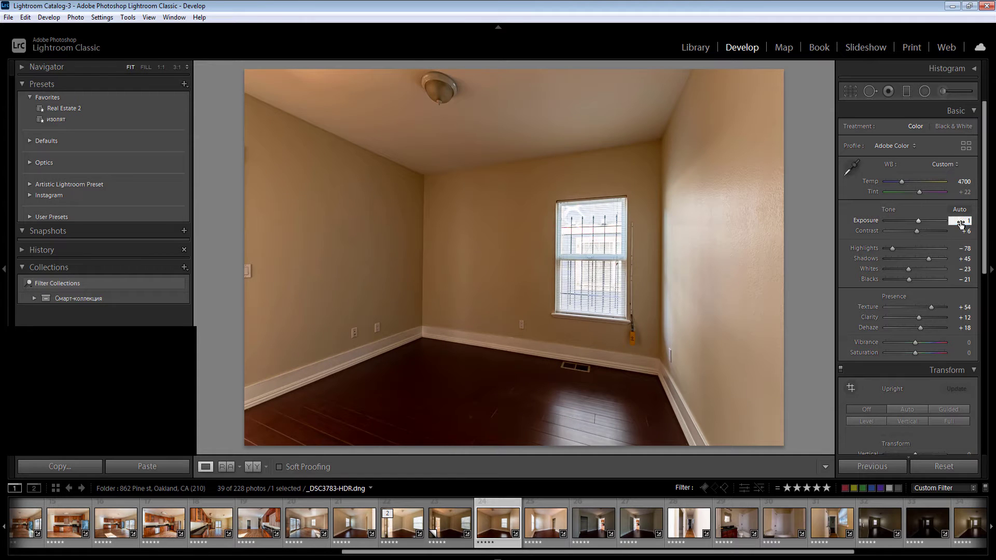
key("Return")
Step: Lower the photo's orange saturation to −15 and its yellow saturation to −35
scroll(925, 363, "down", 8)
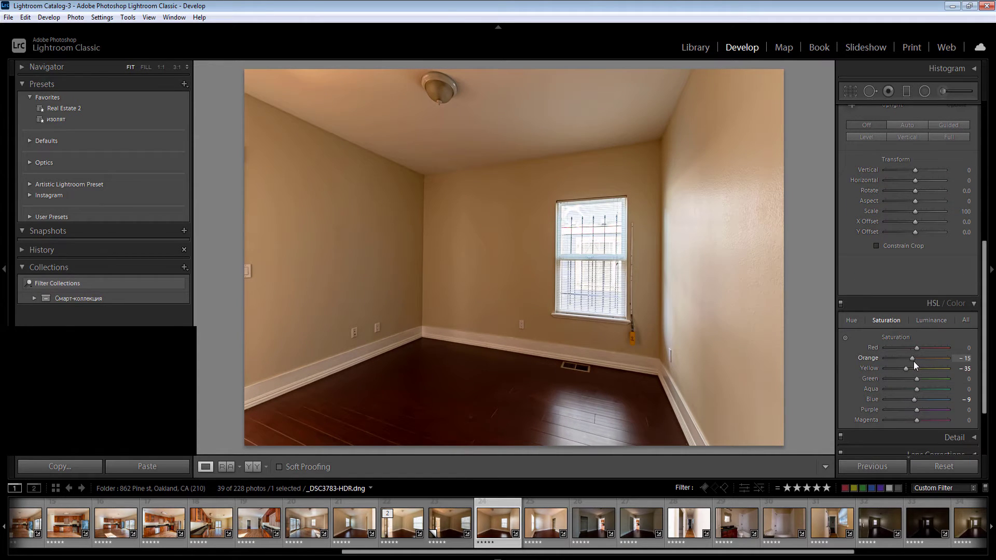
scroll(913, 361, "up", 5)
left_click_drag(984, 323, 974, 211)
Step: Place a large radial filter over the left wall and set its exposure to 0.60
key("shift+m")
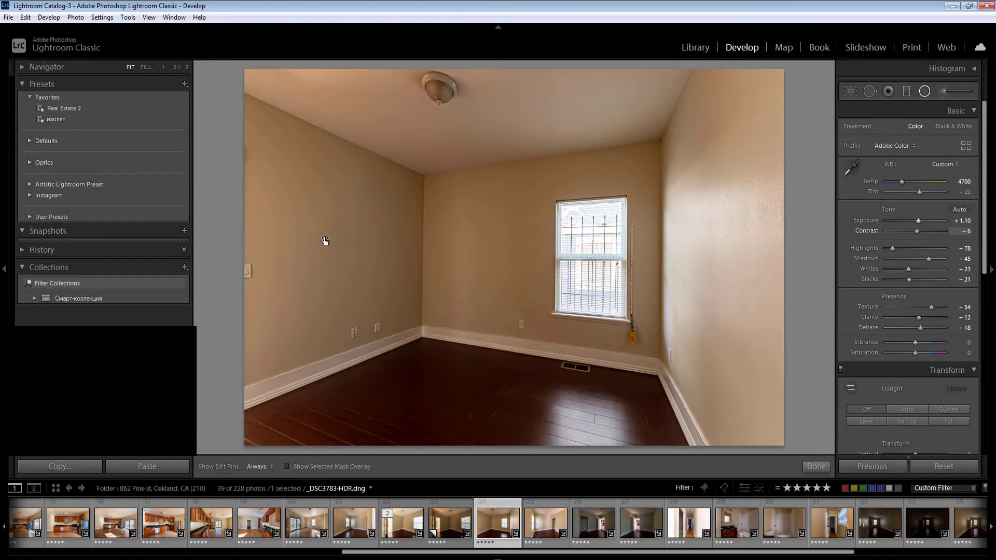
left_click_drag(571, 432, 579, 452)
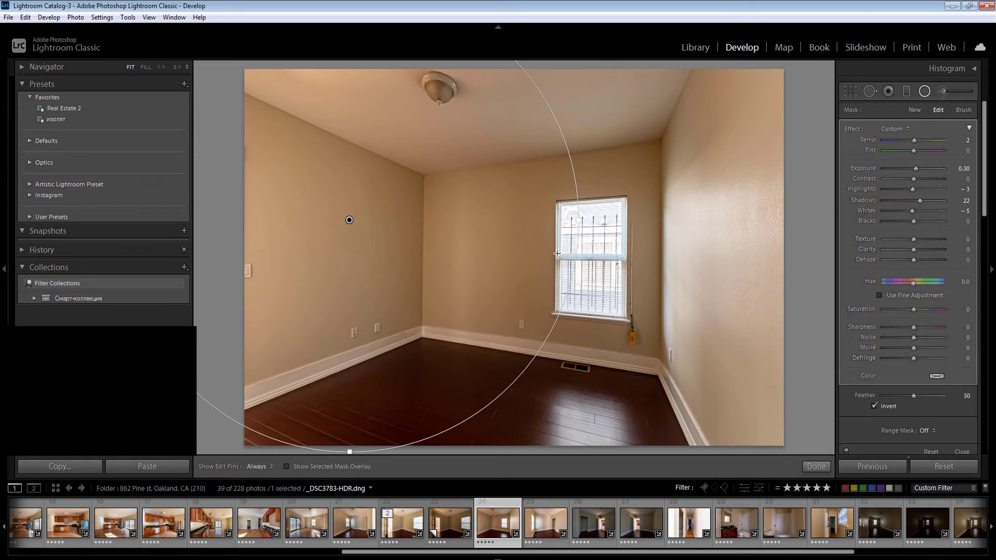
left_click(963, 168)
type("0.6")
key("Return")
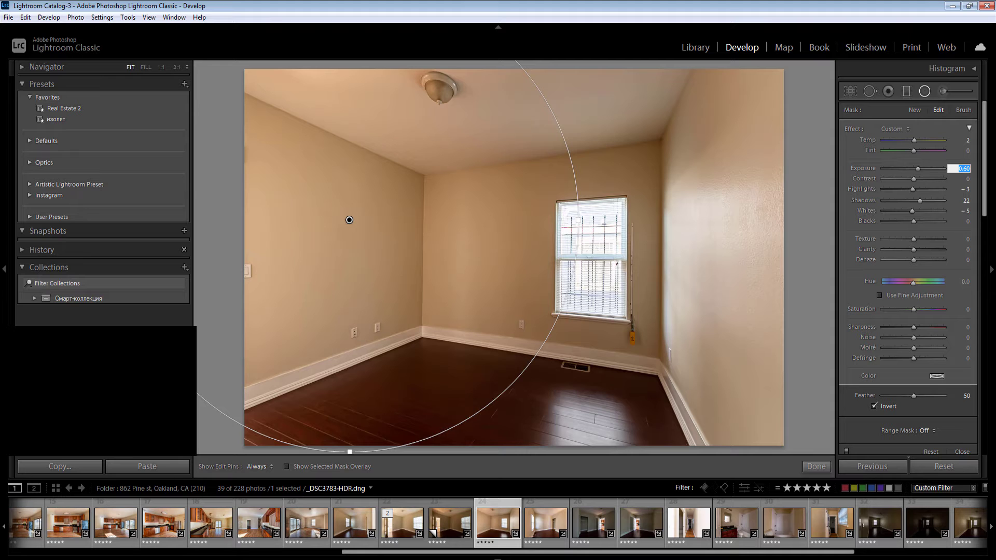
Step: Add radial filters over the ceiling and over the dark wood floor, the floor's with an exposure of 0.30
key("alt+Tab")
key("Return")
left_click_drag(720, 170, 817, 216)
key("Return")
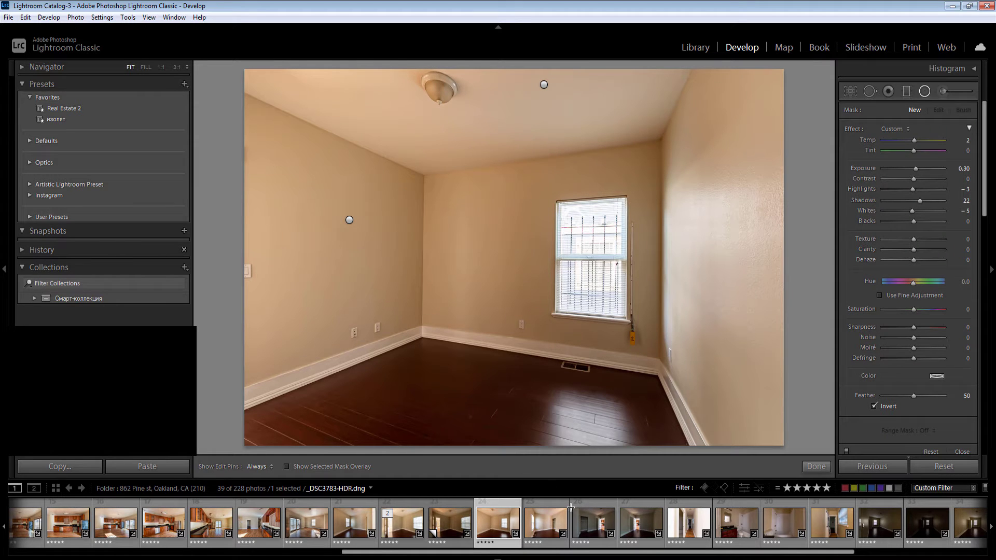
left_click_drag(570, 508, 614, 545)
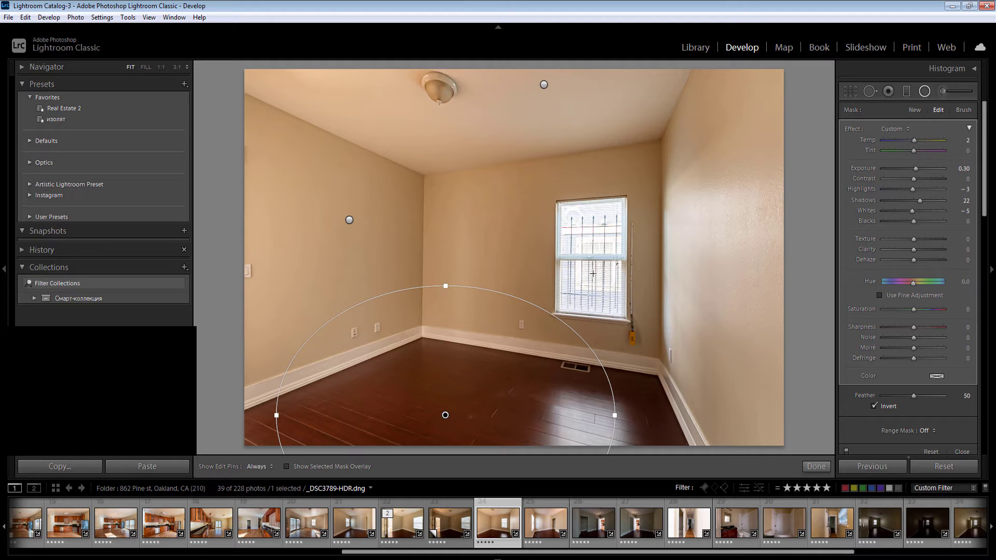
key("Return")
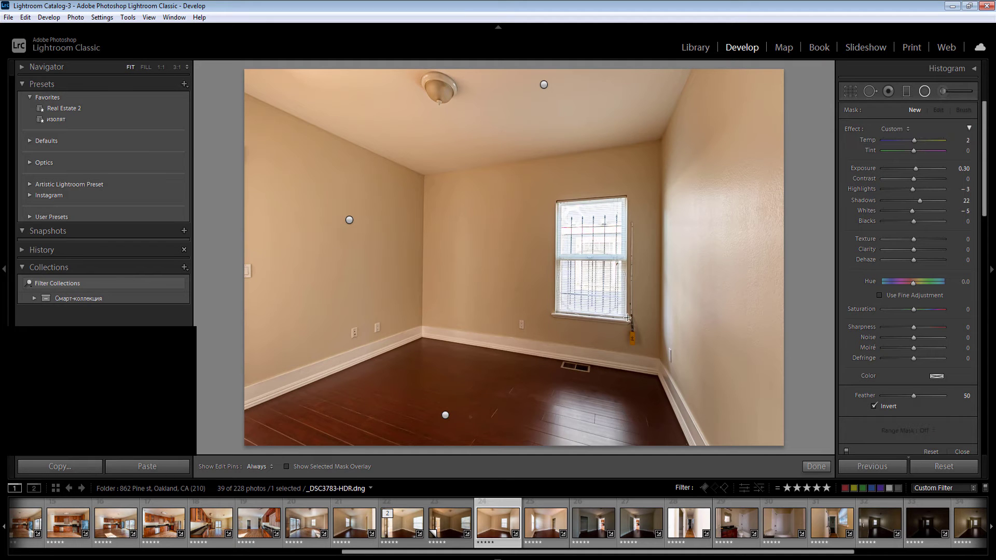
Step: Cover the window's lower half with a radial filter, setting its exposure to −0.40 and its highlights to −26
left_click_drag(627, 318, 627, 317)
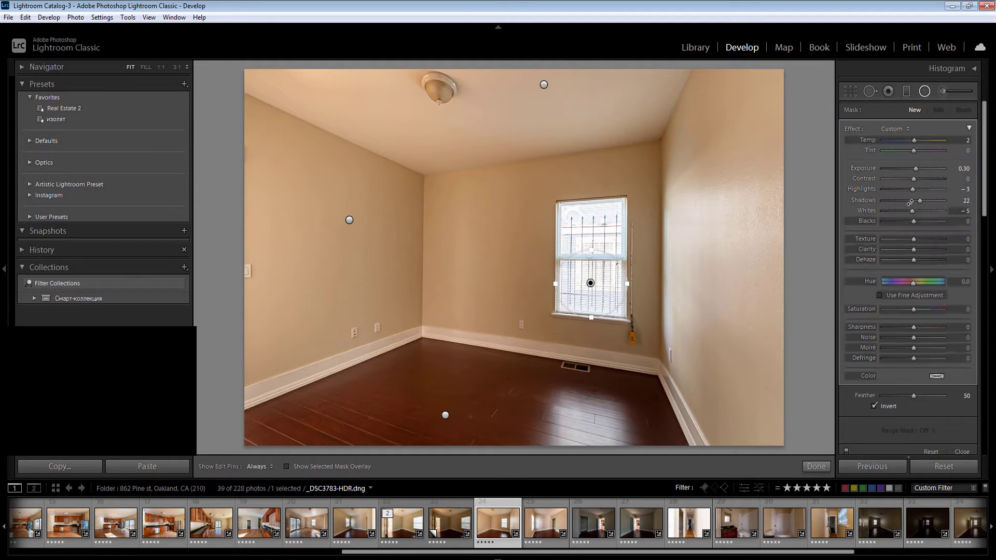
left_click(958, 170)
type("0.4")
key("Return")
left_click(904, 189)
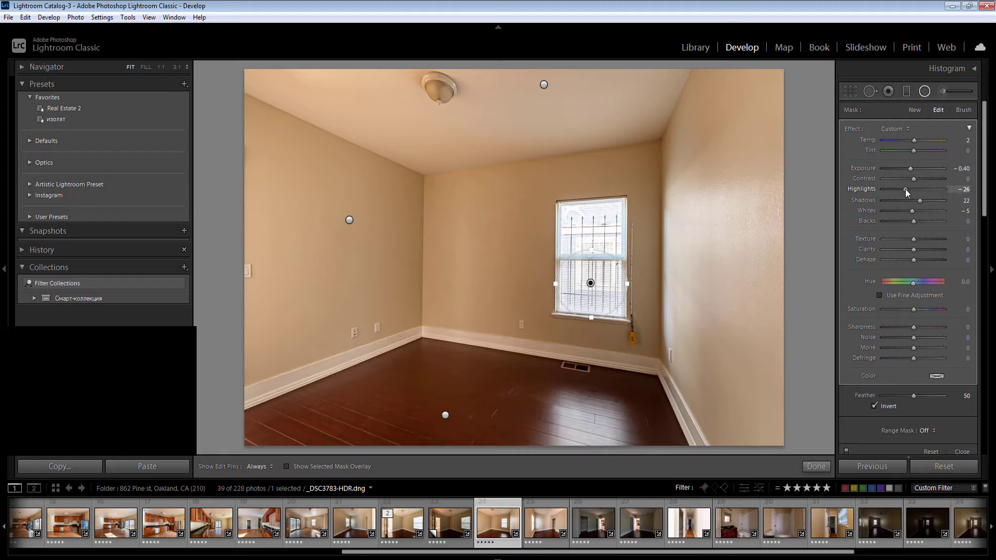
Step: Cover the window's upper half with a radial filter at temperature 15, exposure −0.60 and highlights −26, and add another at the floor's right corner
left_click(591, 229)
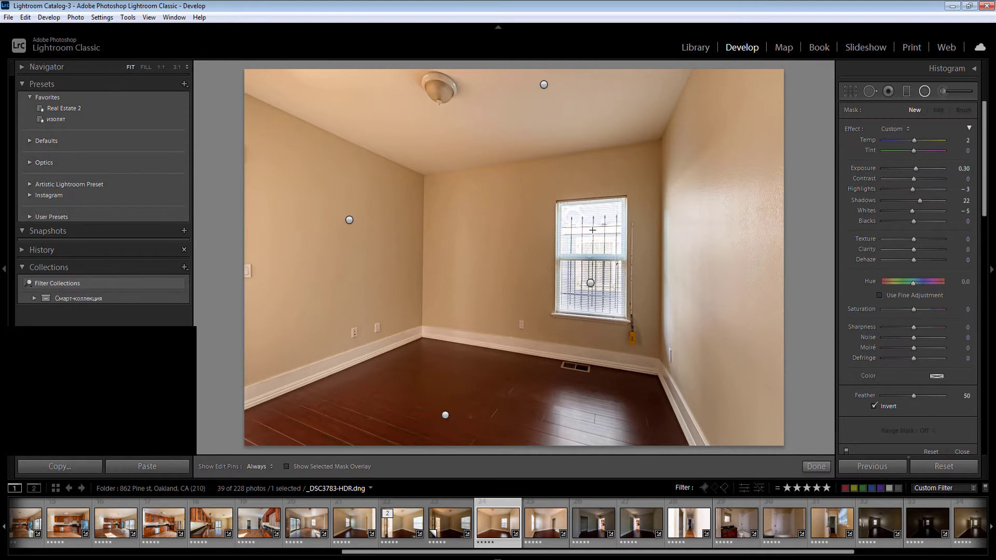
left_click_drag(625, 259, 631, 262)
left_click(966, 169)
type("0")
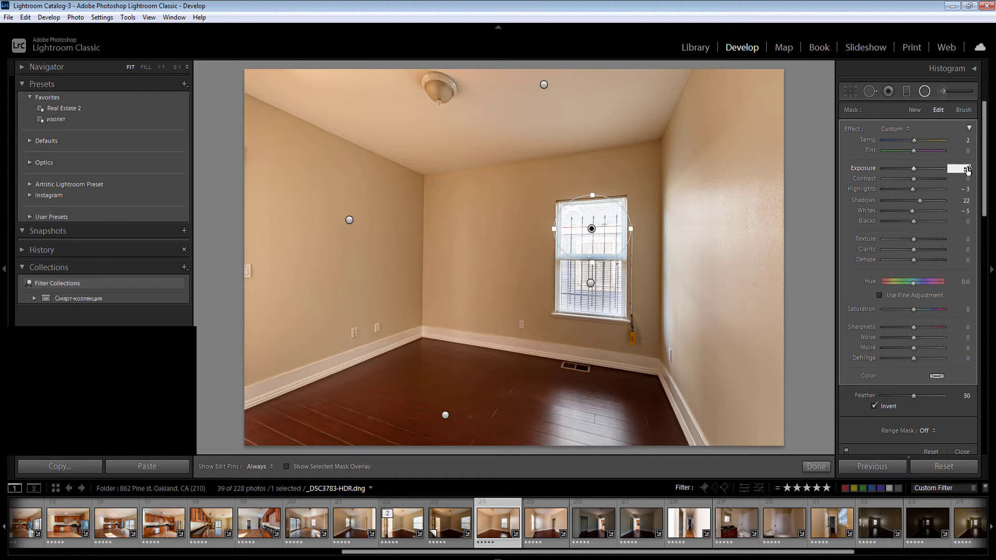
left_click_drag(912, 189, 906, 190)
left_click(909, 168)
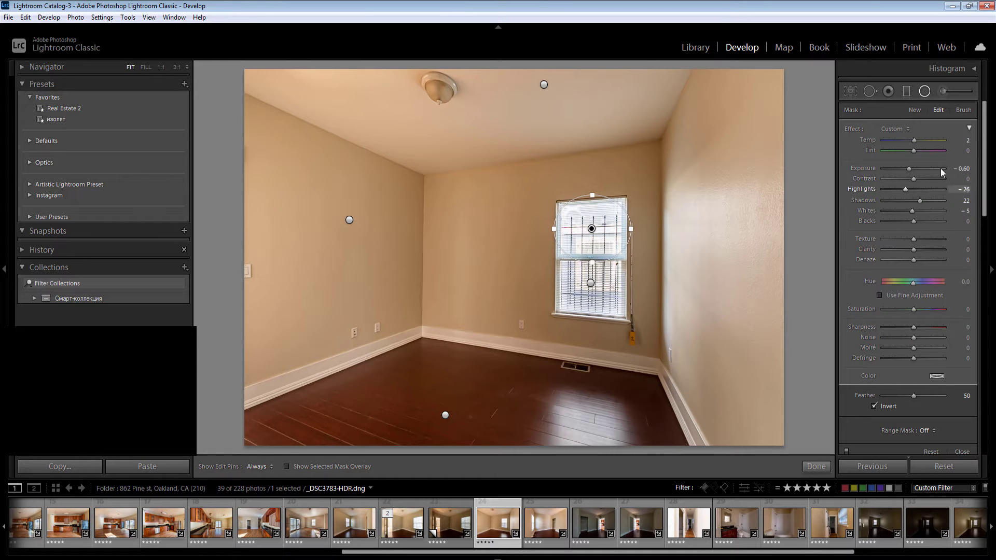
left_click(963, 141)
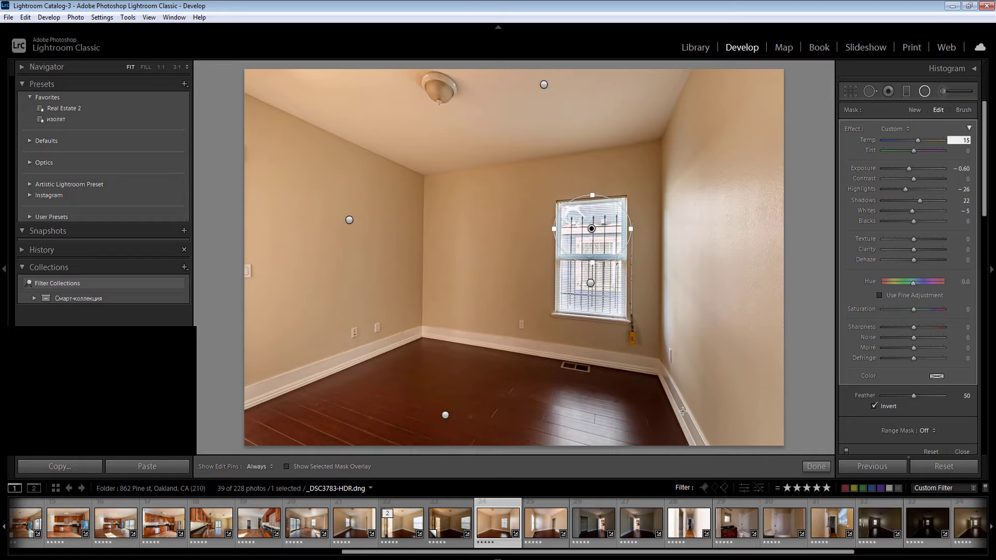
left_click_drag(682, 411, 754, 507)
key("Return")
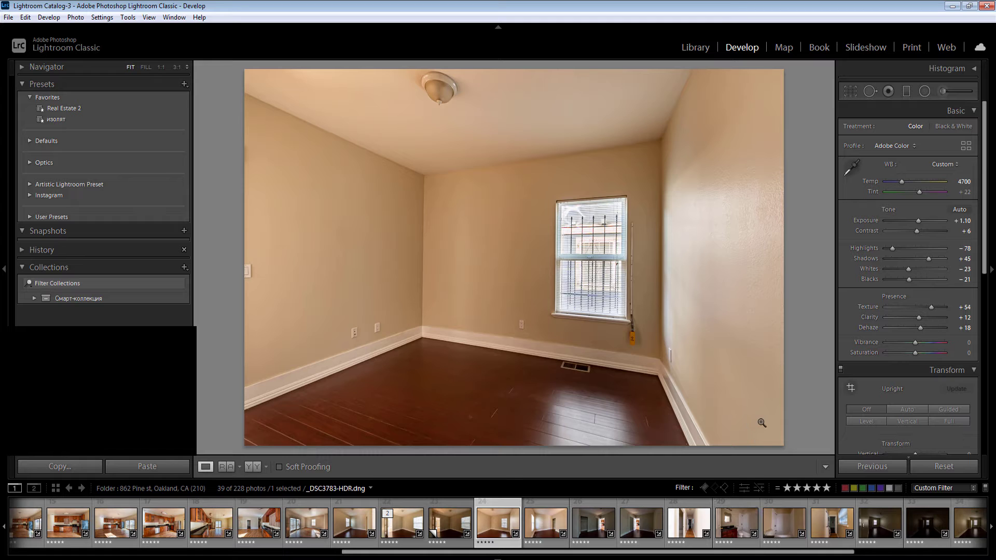
Step: Add the following photo to the selection and sync the develop settings to it
key("shift+Right")
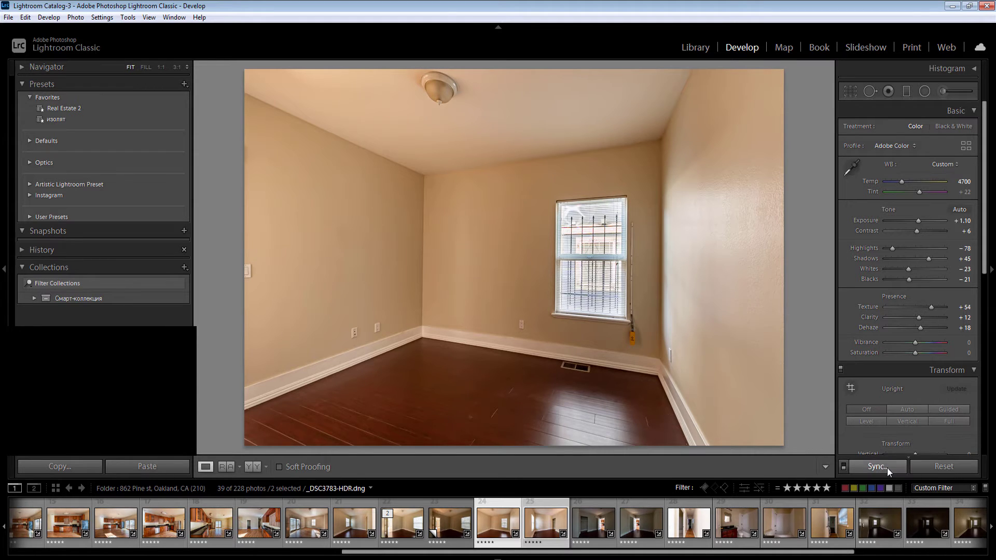
left_click(887, 468)
key("Return")
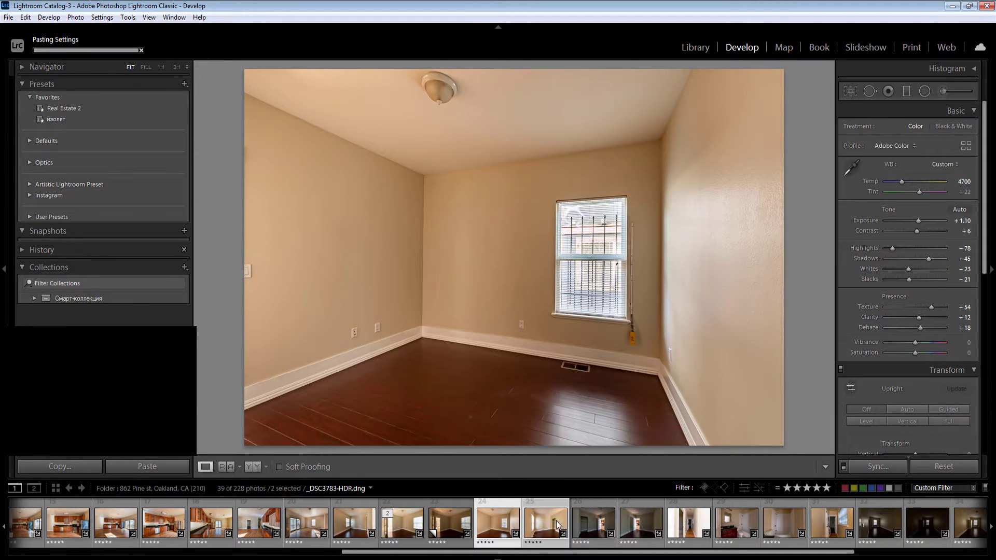
Step: Open the synced photo, _DSC3786-HDR.dng, on its own and set its exposure to +1.00
left_click(587, 523)
left_click(540, 521)
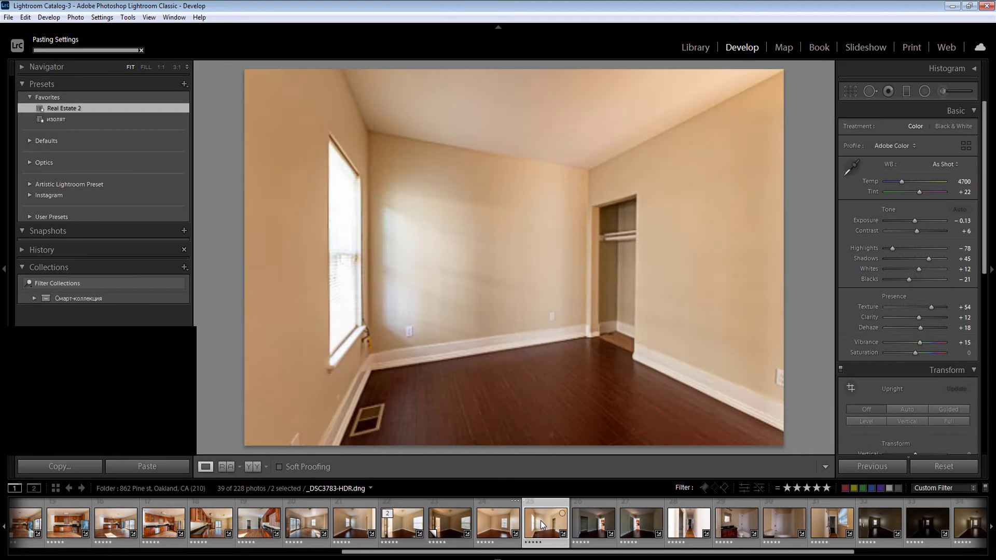
left_click(963, 221)
key("Return")
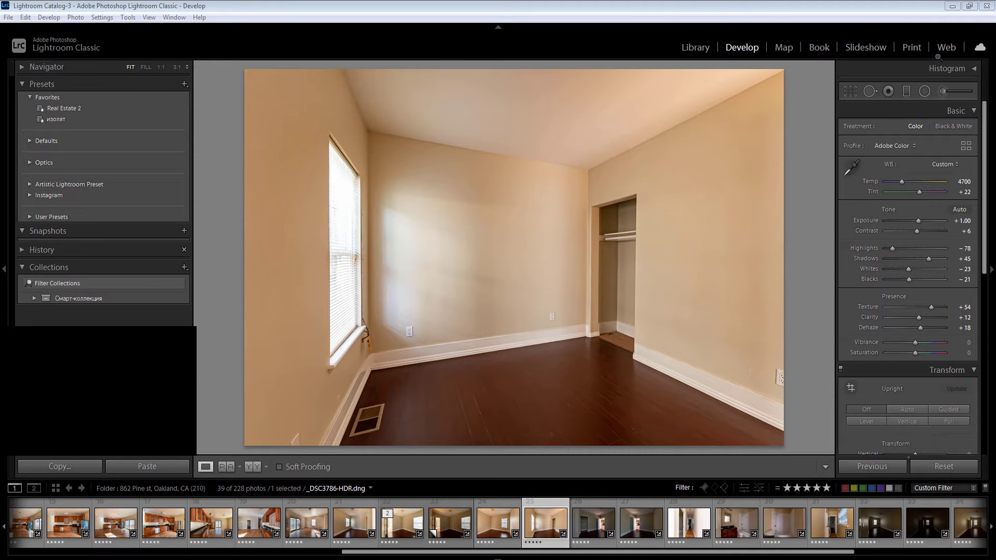
Step: Add radial filters with an exposure of 0.30 over the right wall, the ceiling, the closet and the left wall
left_click(925, 91)
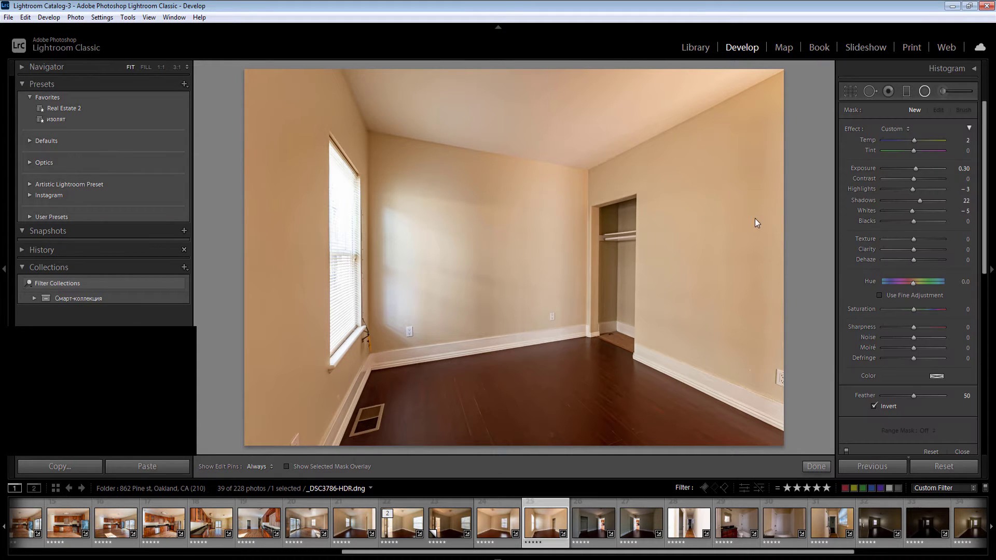
left_click_drag(754, 219, 874, 412)
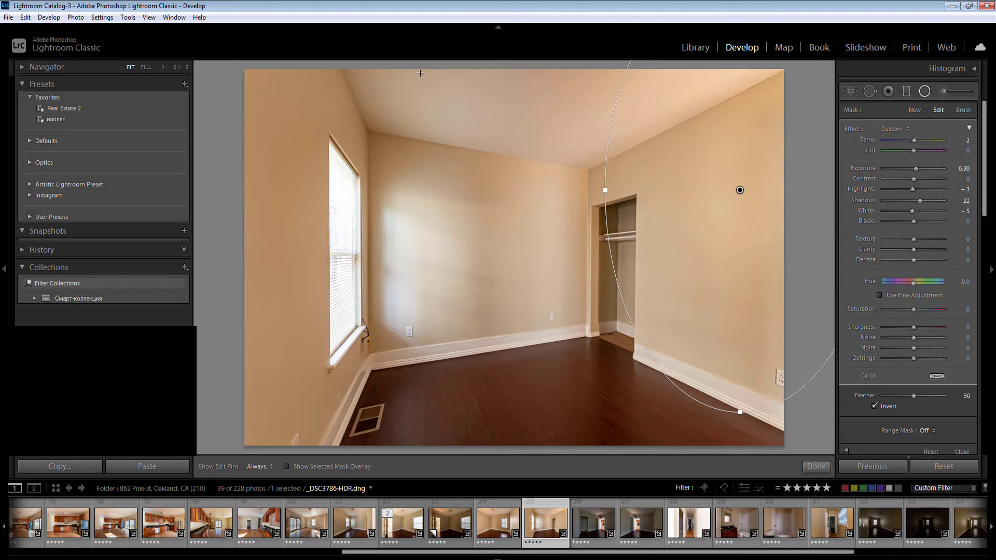
left_click_drag(420, 73, 599, 151)
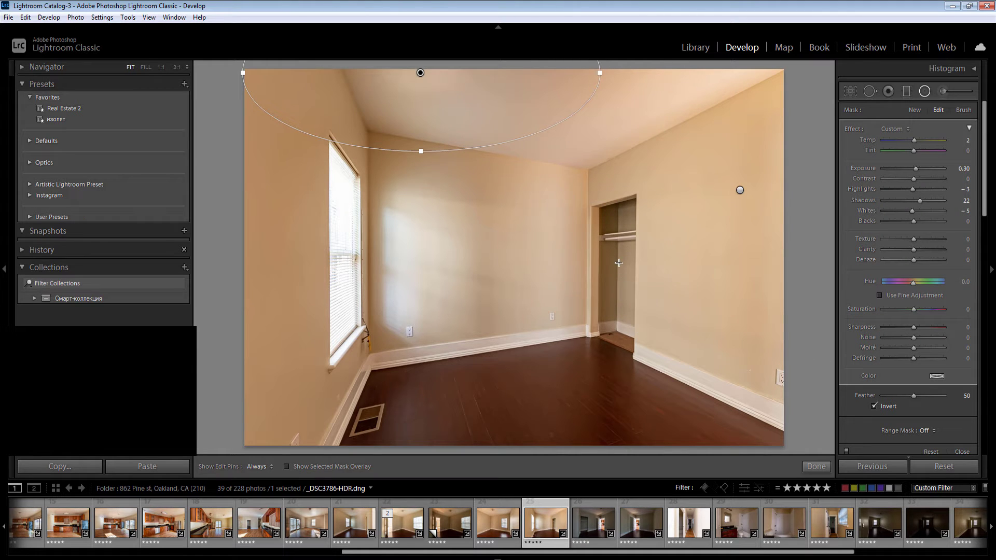
left_click_drag(619, 262, 644, 351)
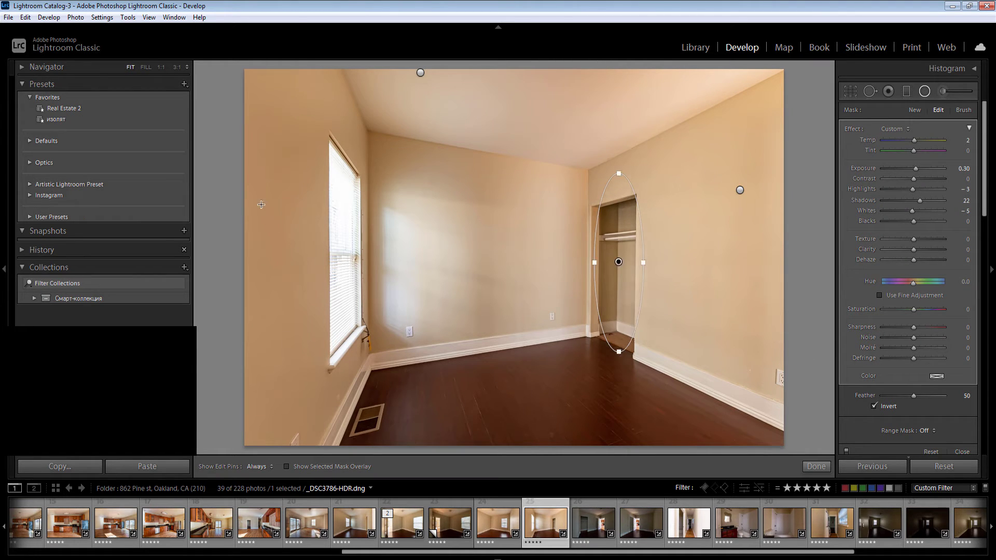
left_click_drag(260, 205, 351, 448)
Step: Fit a narrow radial filter over the window and set its exposure to −0.30 and its highlights to −33
left_click(350, 254)
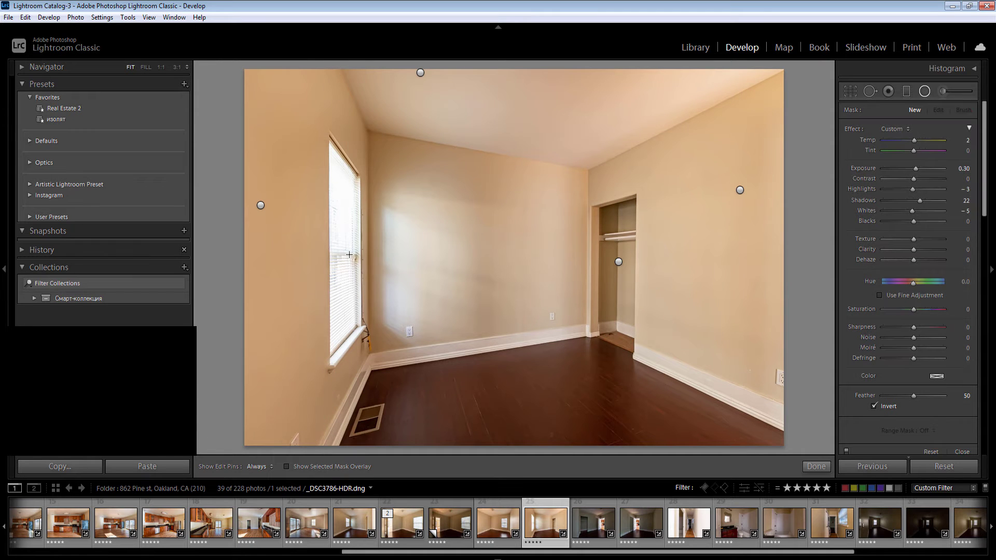
left_click_drag(348, 248, 368, 347)
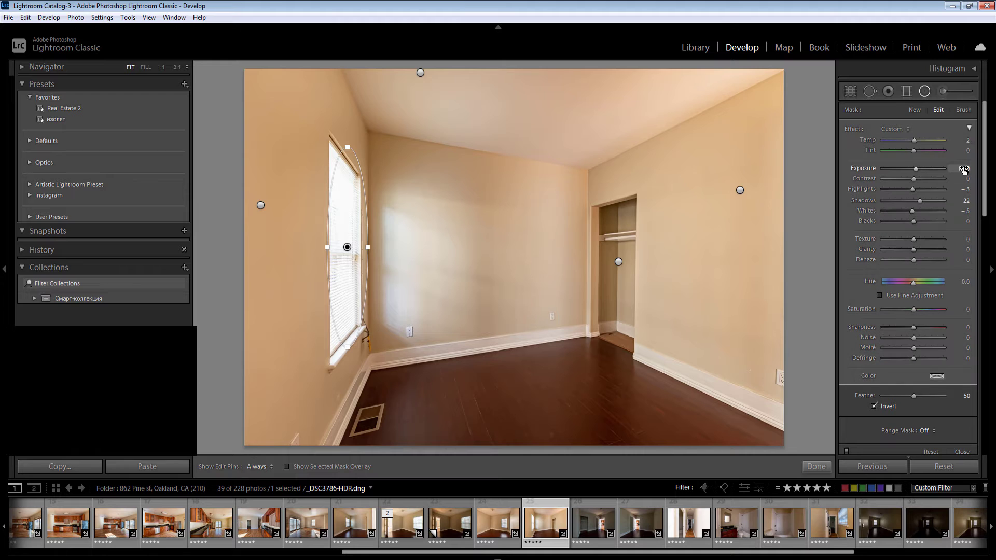
left_click(962, 169)
key("Down")
key("Down")
key("Down")
key("Down")
key("Down")
key("Down")
key("Return")
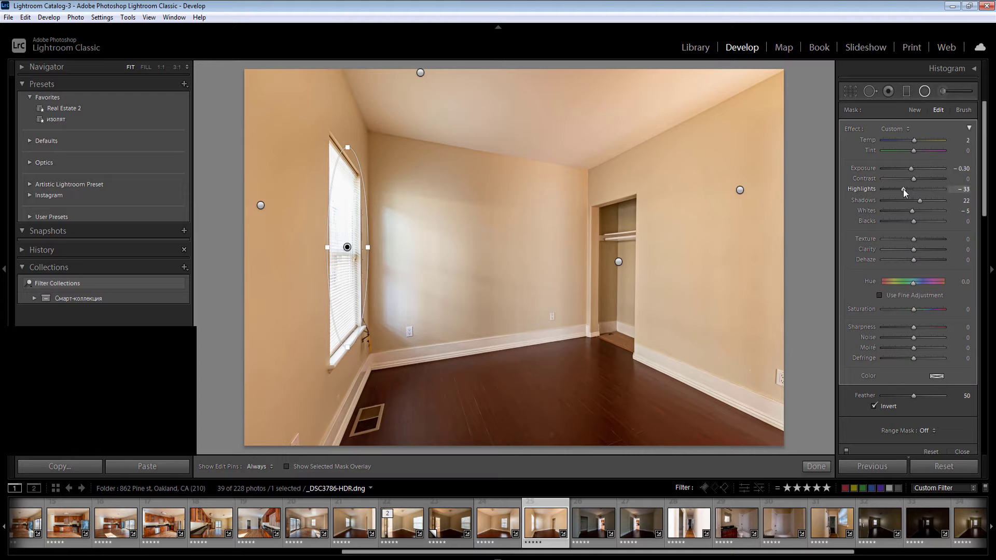
Step: Adjust the window filter's temperature and lower the photo's orange saturation to −25
left_click(964, 140)
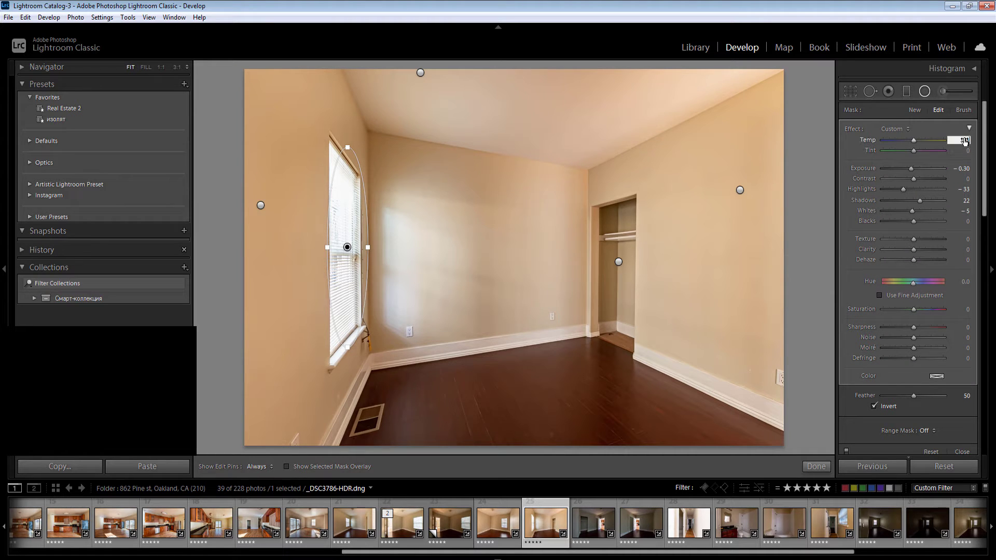
key("Return")
key("Return")
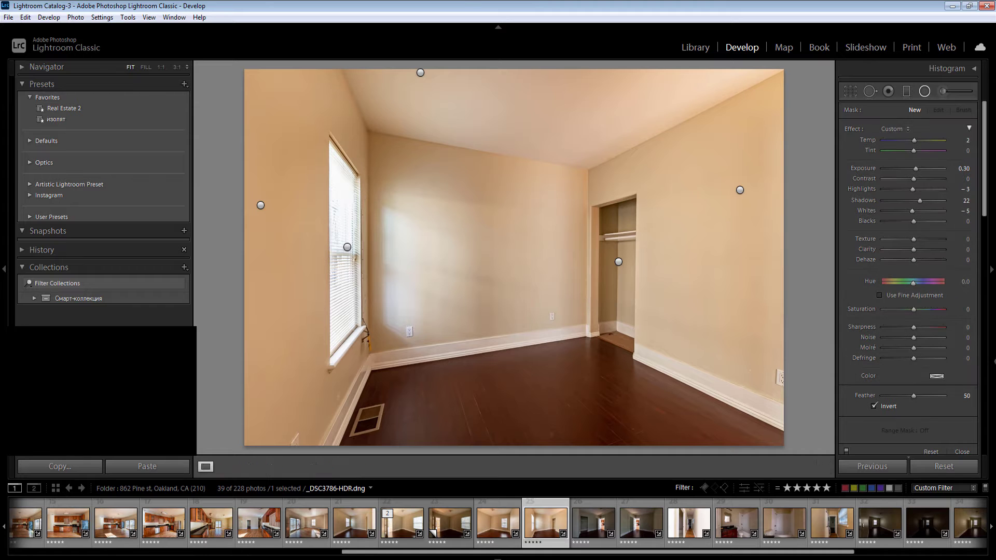
left_click_drag(985, 269, 986, 394)
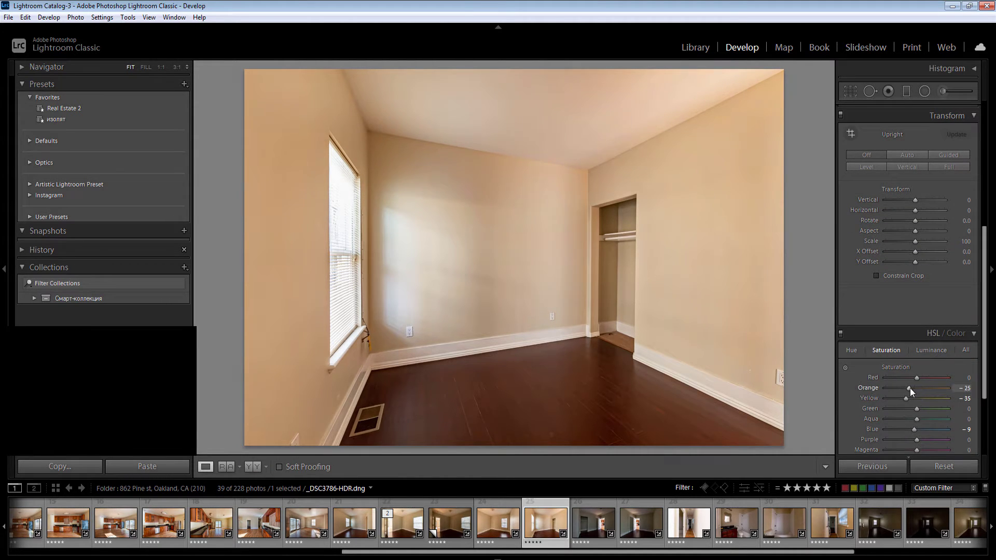
Step: Open the next room photo, _DSC3789-HDR.dng, set its exposure to +1.00 and whites to −32, and warm its colour temperature
key("Right")
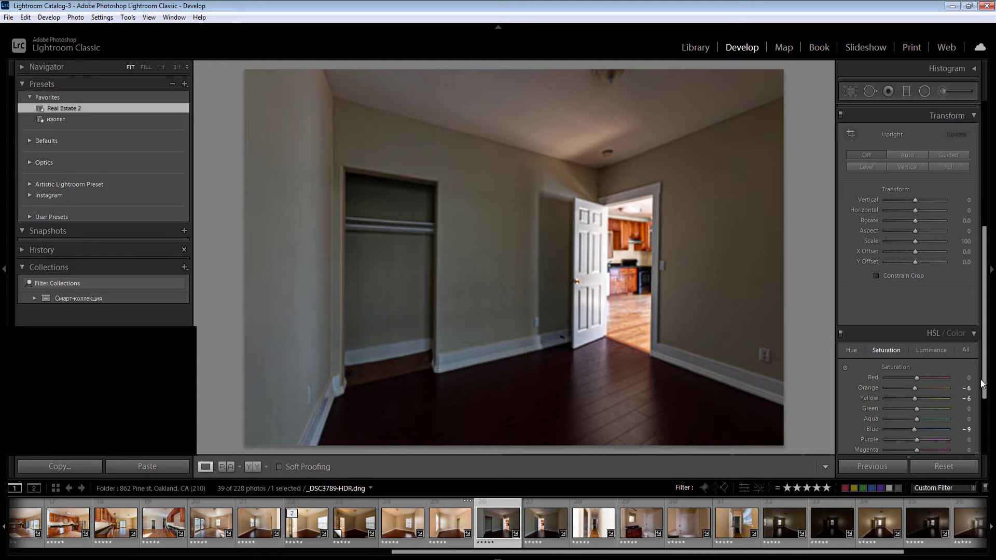
scroll(982, 384, "up", 5)
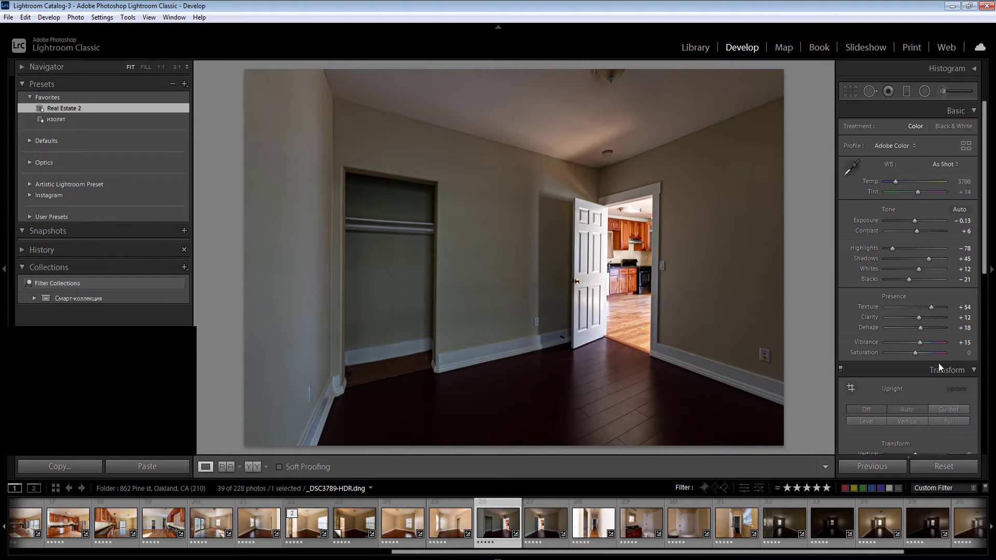
left_click(960, 220)
type("1")
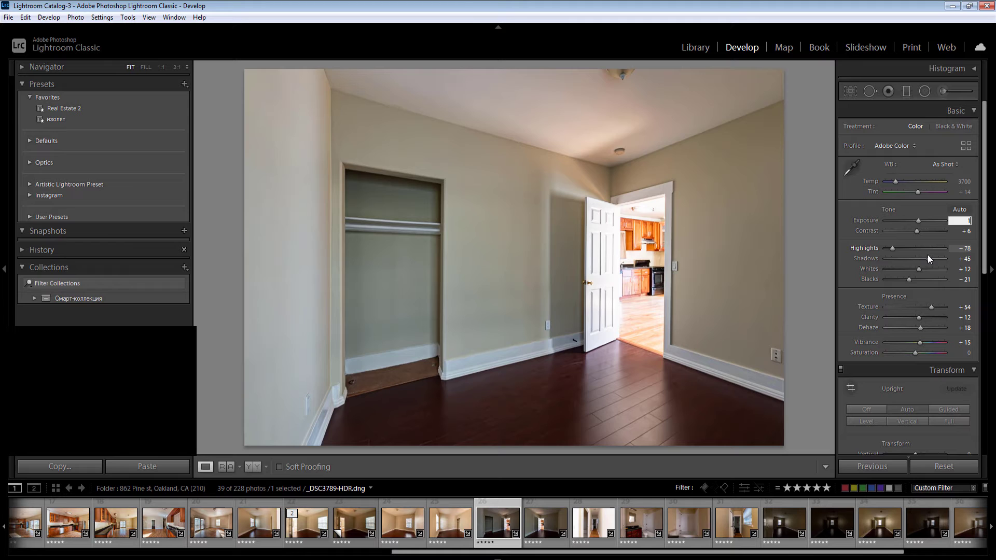
left_click(906, 270)
left_click(962, 183)
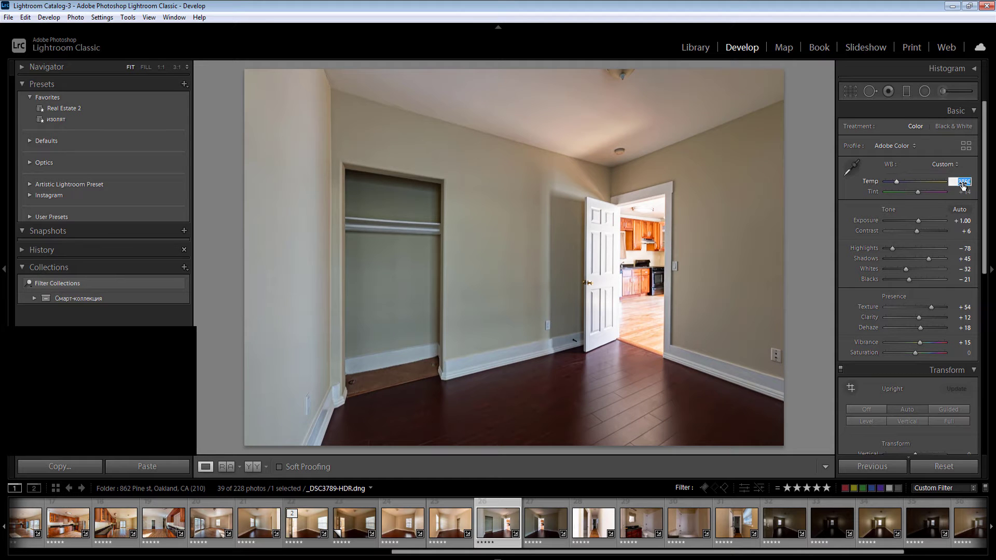
Step: Add radial filters that brighten the right wall, the ceiling and the closet area
key("shift+m")
left_click_drag(746, 216, 804, 249)
left_click_drag(545, 76, 937, 225)
left_click(963, 169)
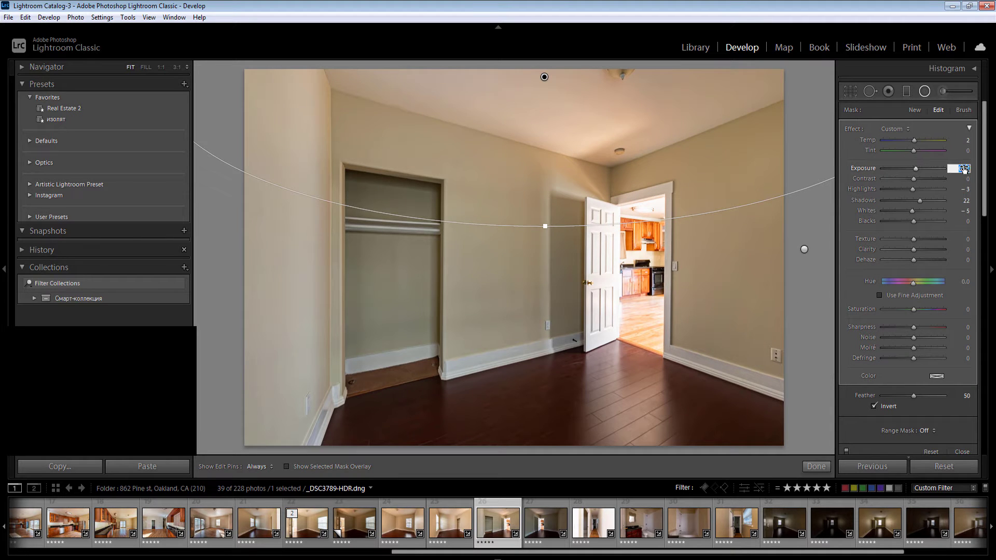
left_click_drag(491, 442, 572, 467)
left_click_drag(514, 354, 533, 390)
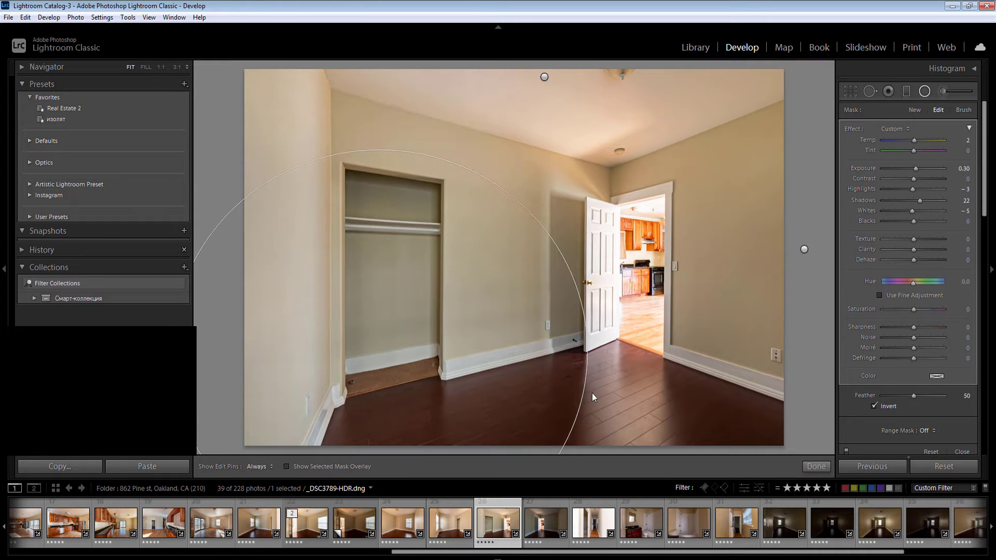
Step: Add radial filters over the floor's right corner and the open doorway to the kitchen
left_click(816, 466)
left_click_drag(857, 521, 856, 515)
left_click_drag(662, 329, 628, 285)
key("ctrl+z")
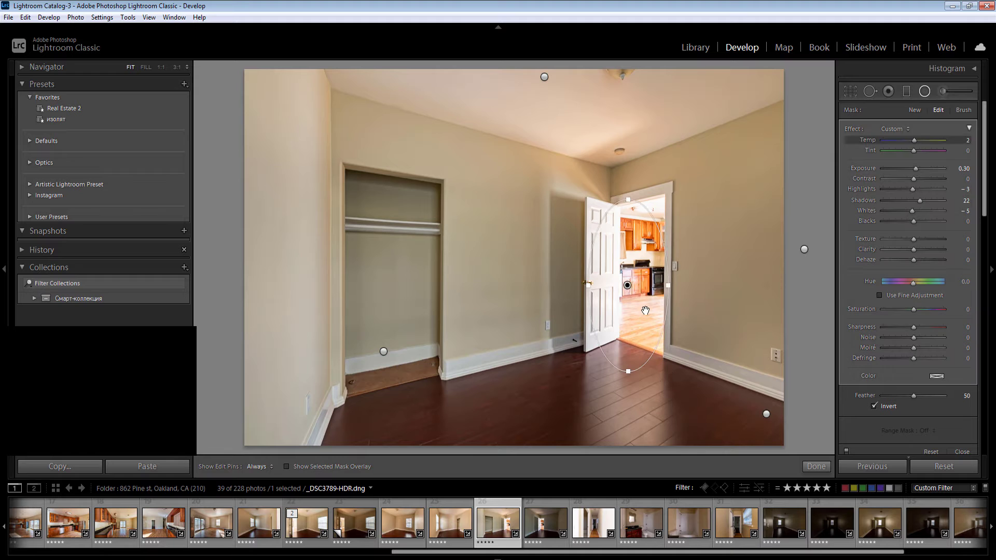
Step: Fit the doorway filter, set its exposure to −0.30, highlights to −33 and temperature to 10, and add a radial filter over the closet wall
left_click_drag(648, 303, 651, 297)
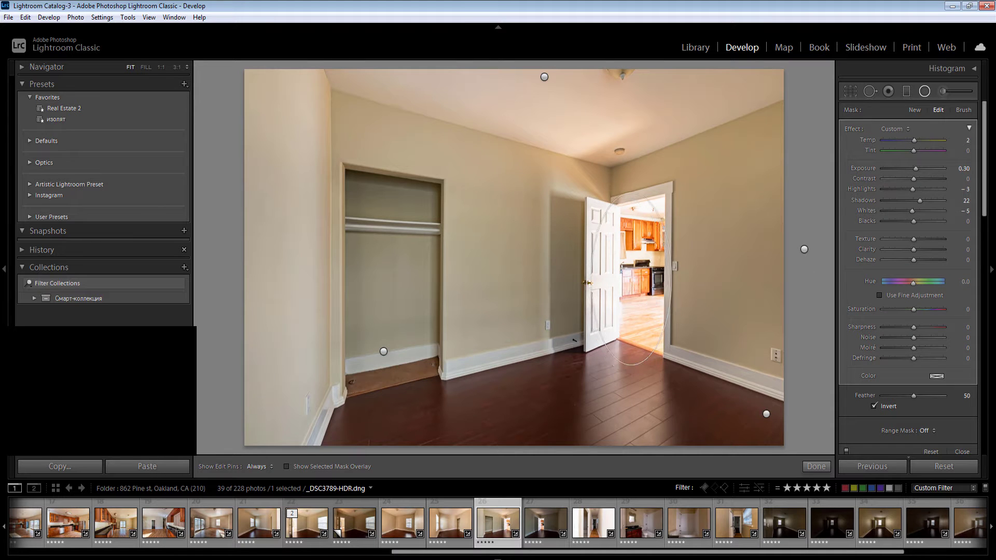
left_click(962, 169)
key("Down")
key("Down")
key("Down")
left_click(903, 189)
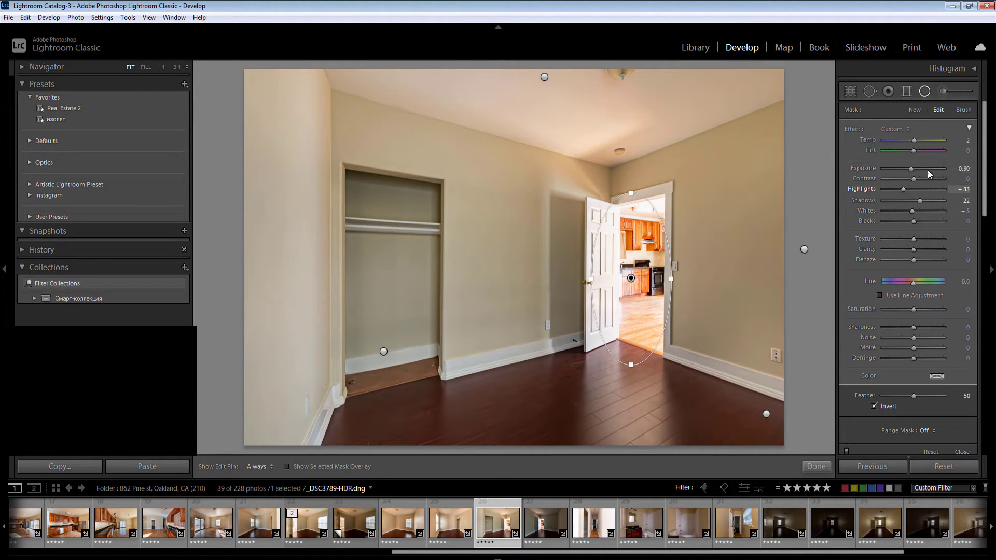
left_click(964, 142)
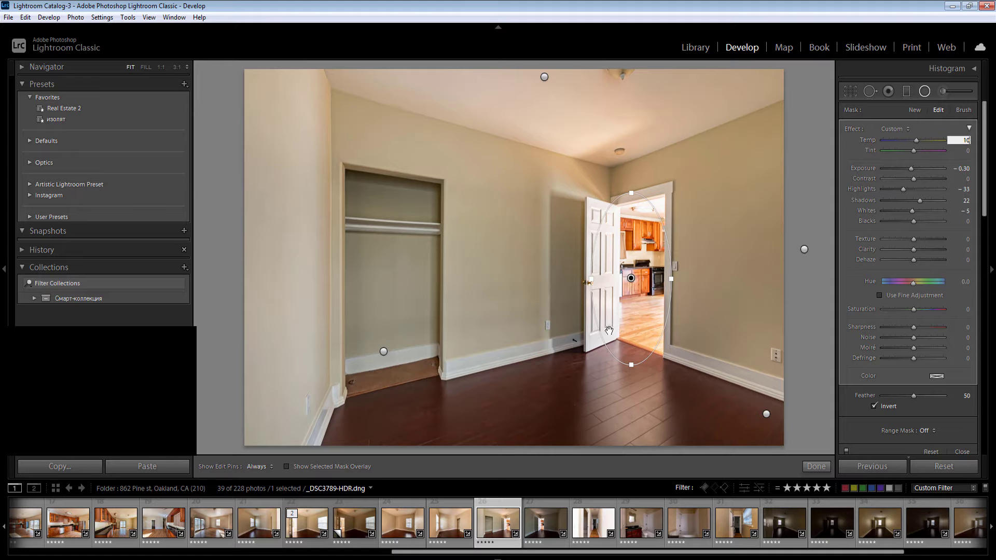
left_click_drag(481, 253, 592, 405)
key("shift+m")
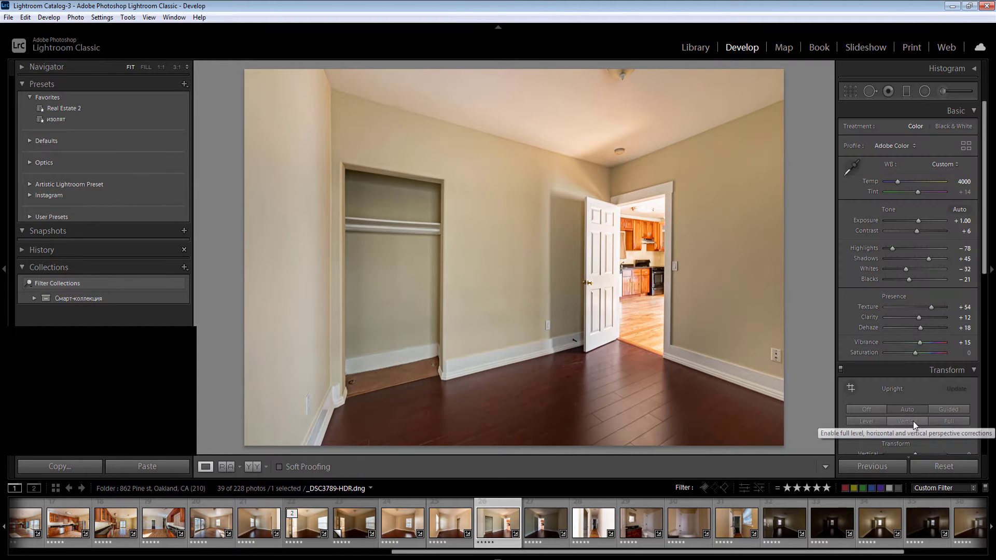
Step: Open the next room photo, _DSC3792-HDR.dng, set its exposure to +1.00, and add a radial filter over the right wall
key("Right")
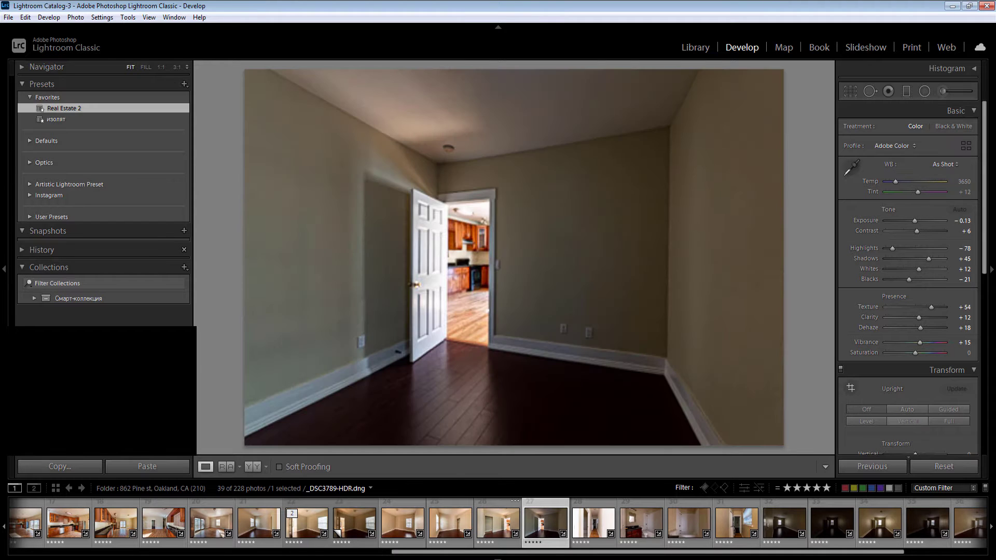
left_click(963, 221)
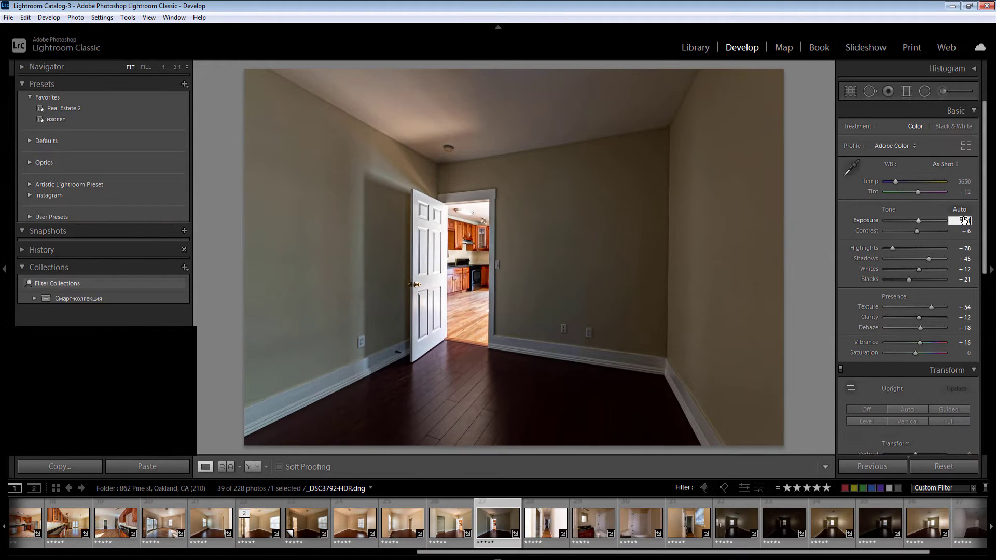
key("Return")
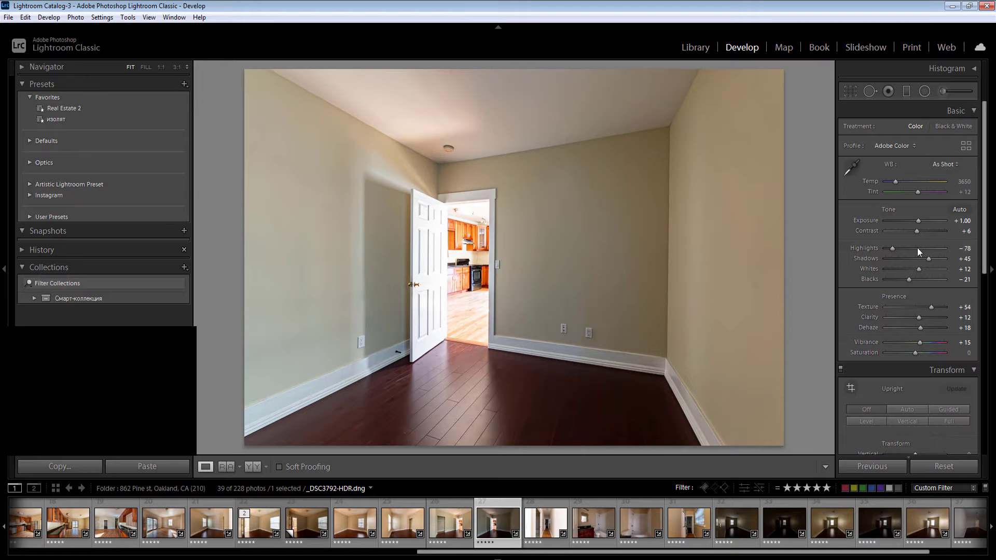
key("shift+m")
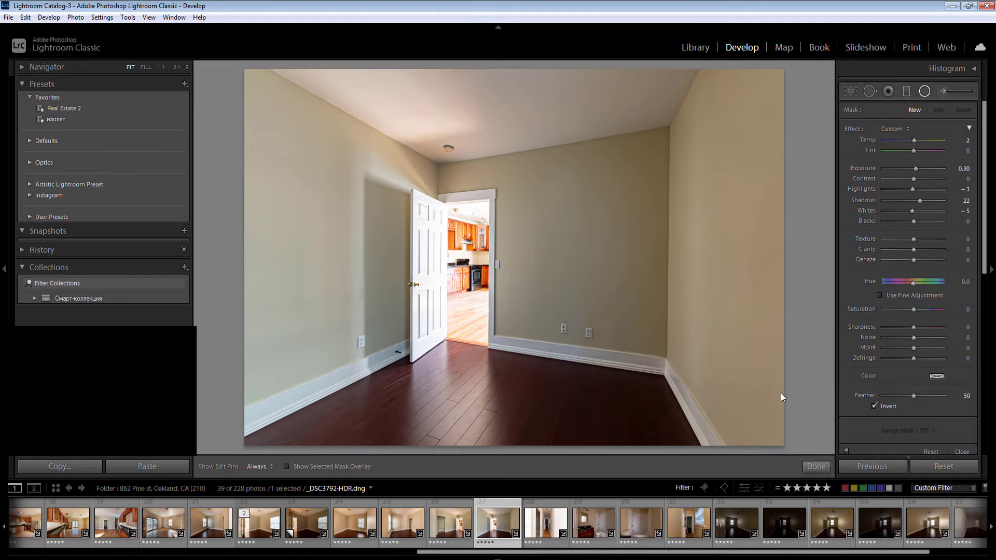
left_click_drag(684, 213, 820, 337)
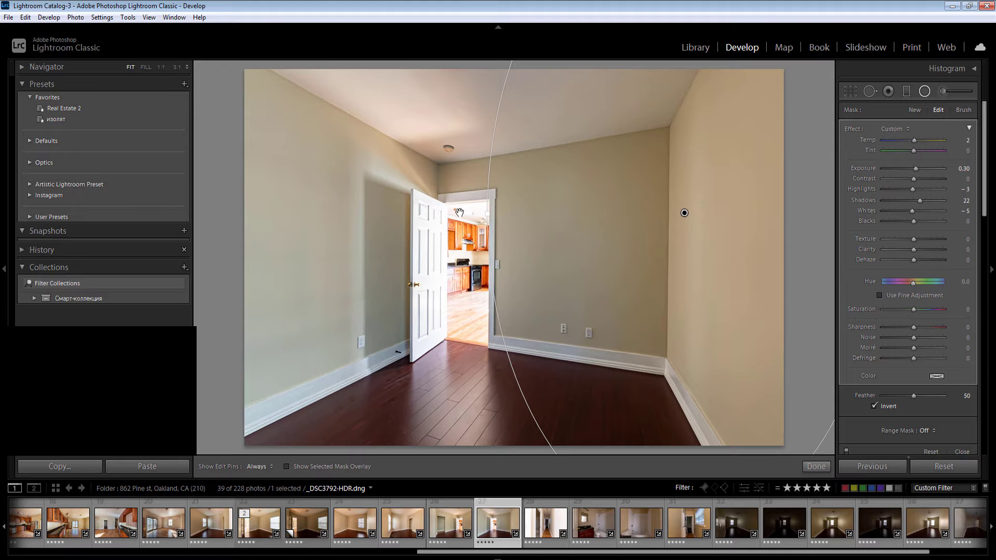
Step: Add a radial filter over the left wall with exposure −0.40 and temperature 15
key("shift+m")
key("shift+m")
left_click(968, 171)
key("Down")
key("Down")
key("Down")
key("Down")
type("-0.4")
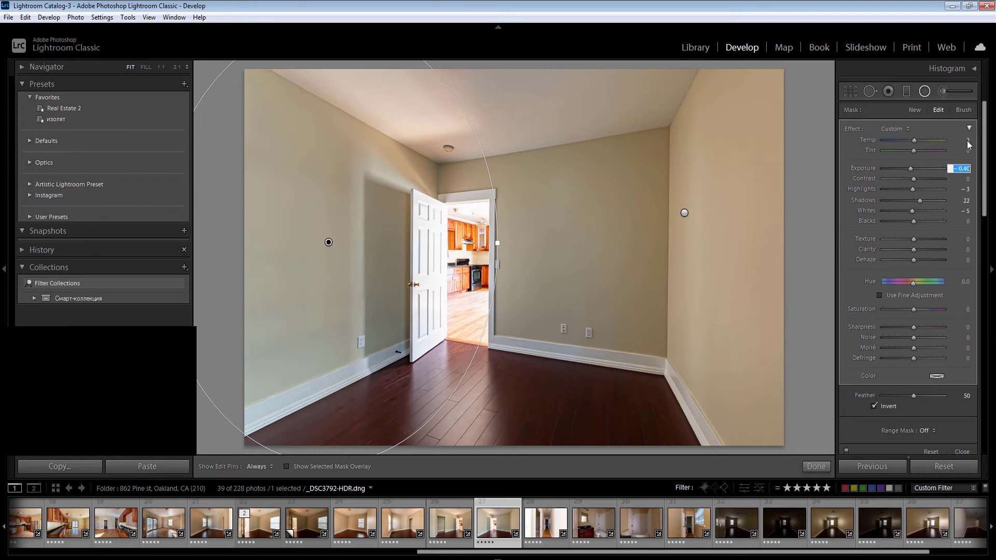
left_click(966, 140)
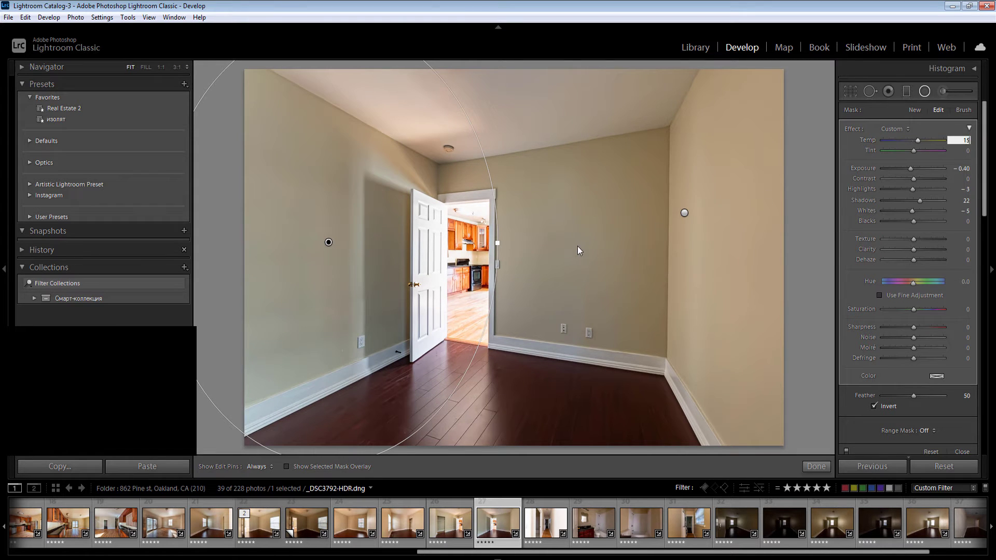
left_click(815, 466)
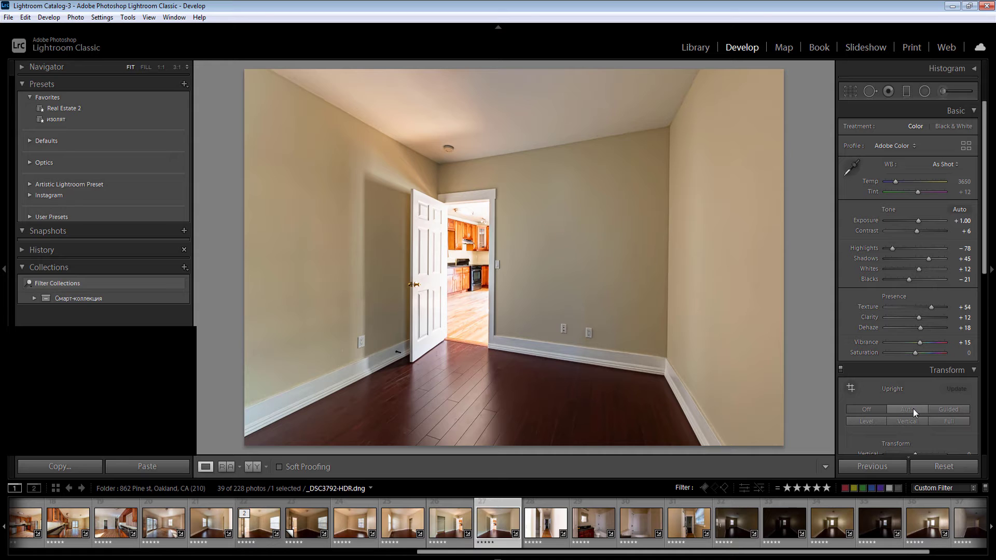
Step: Apply the Auto Upright correction to the photo and create a virtual copy of it
left_click(913, 409)
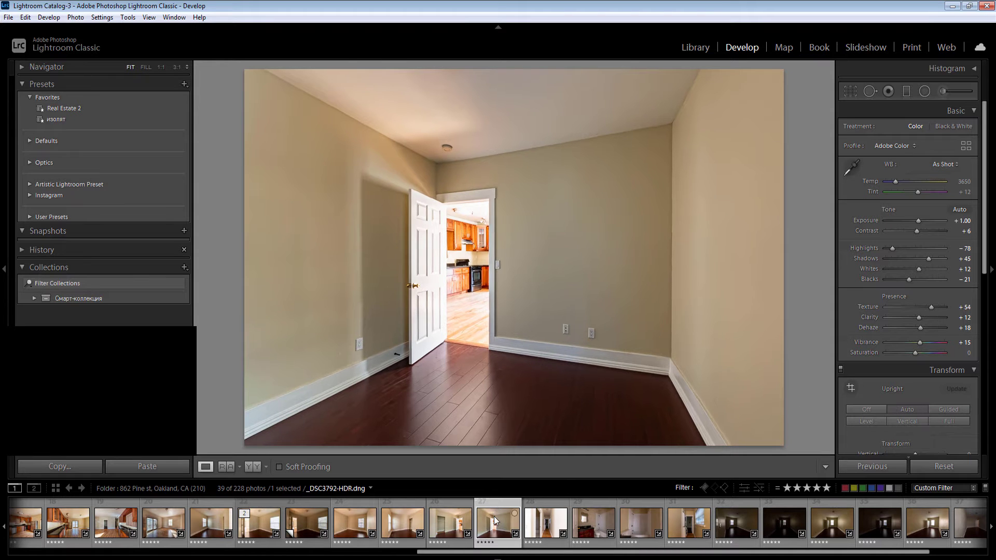
right_click(494, 516)
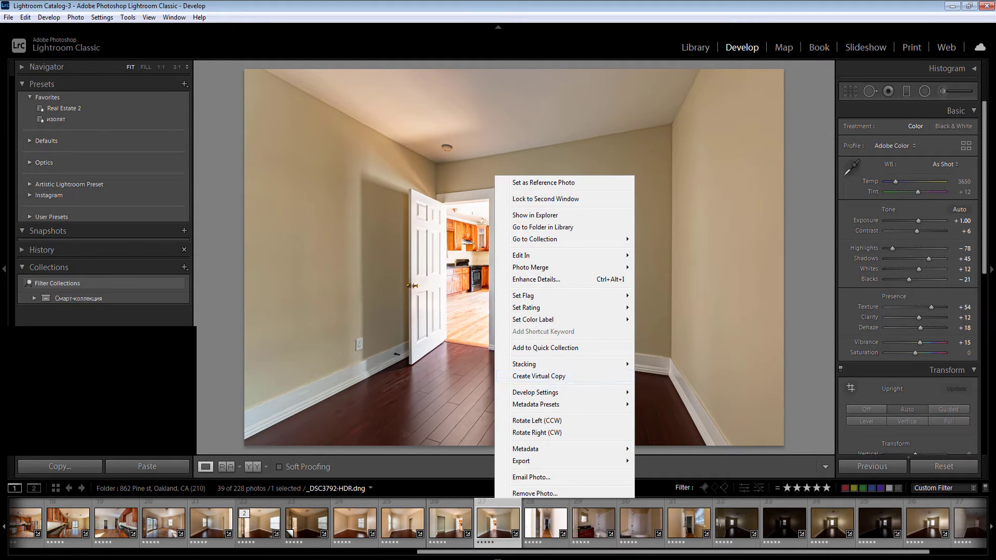
key("ctrl+apostrophe")
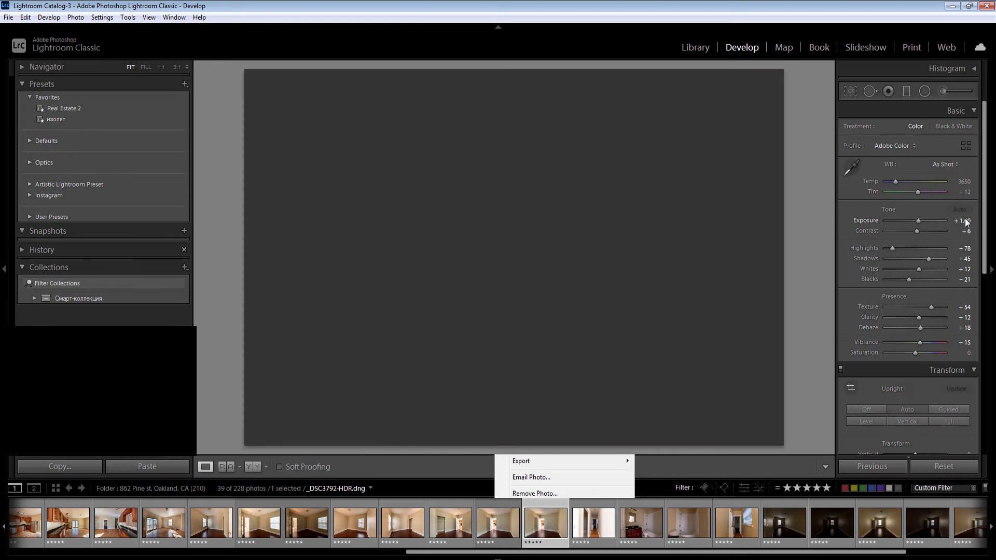
Step: Darken the virtual copy by setting its exposure to −0.20 and whites to −16
left_click(963, 221)
type("-0.10")
key("Return")
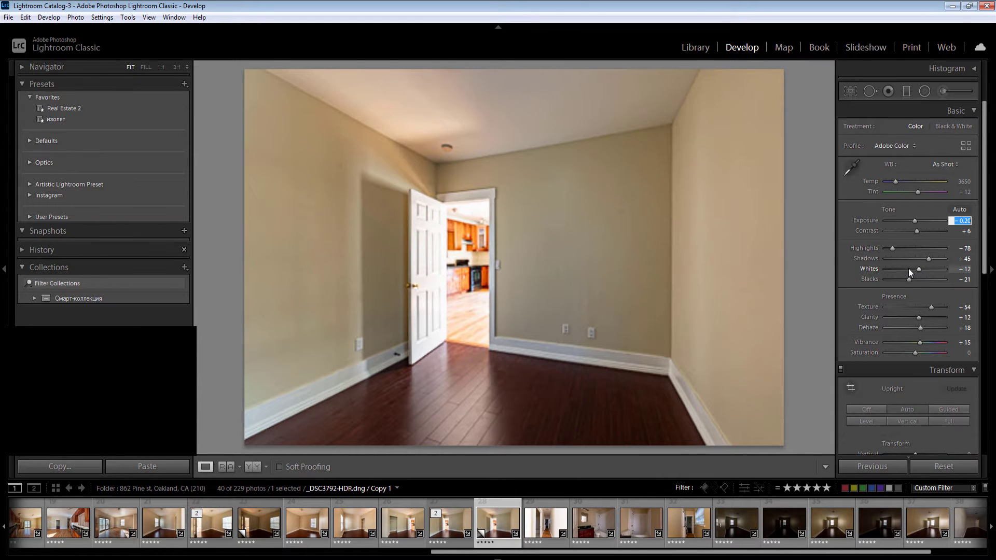
left_click(909, 269)
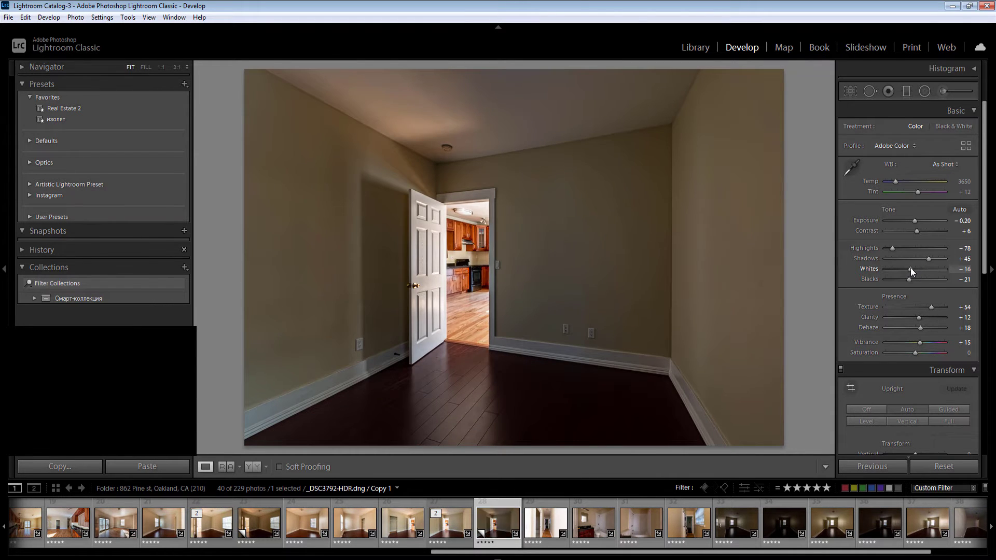
Step: Open the hallway photo, _DSC3795-HDR.dng, and set its exposure to −0.30 and whites to −26
key("Right")
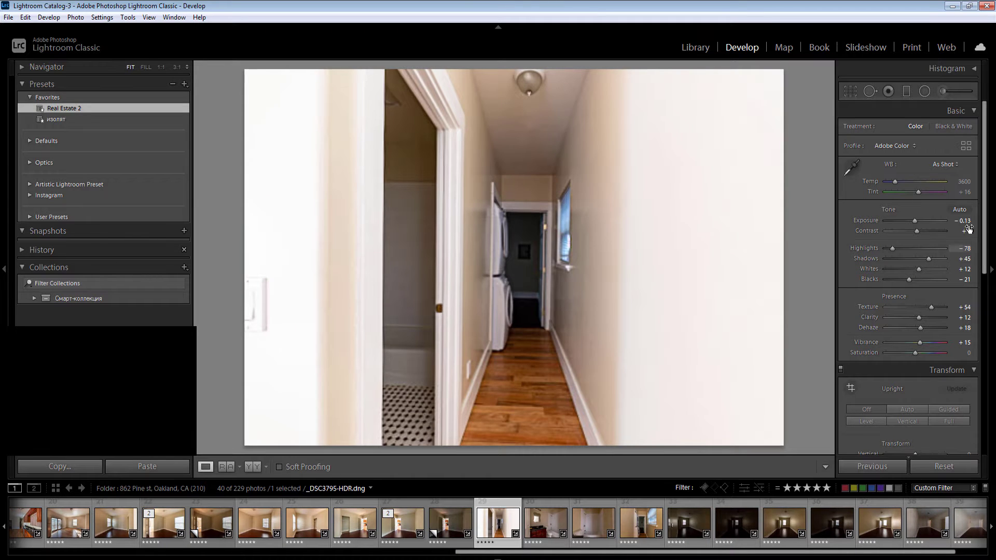
left_click(965, 220)
key("Down")
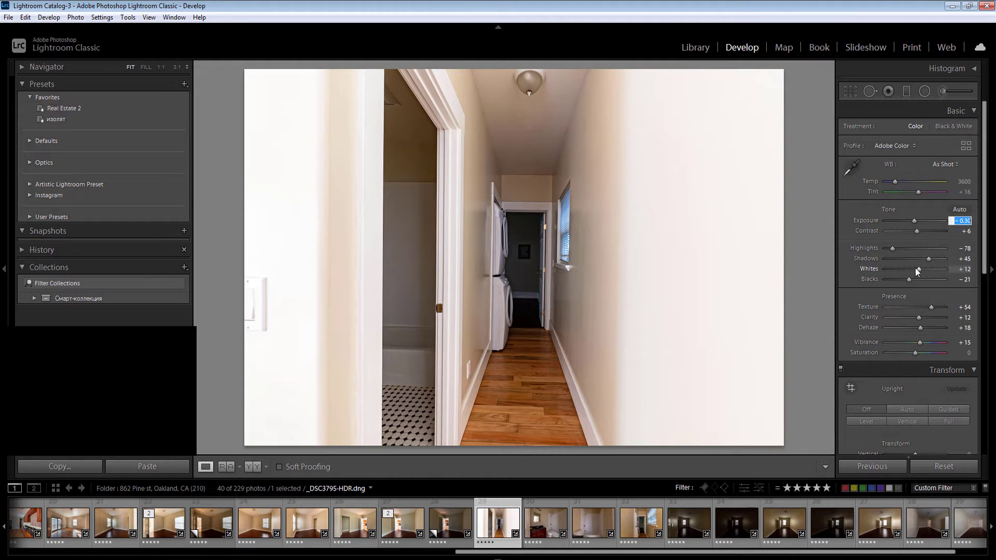
left_click(908, 269)
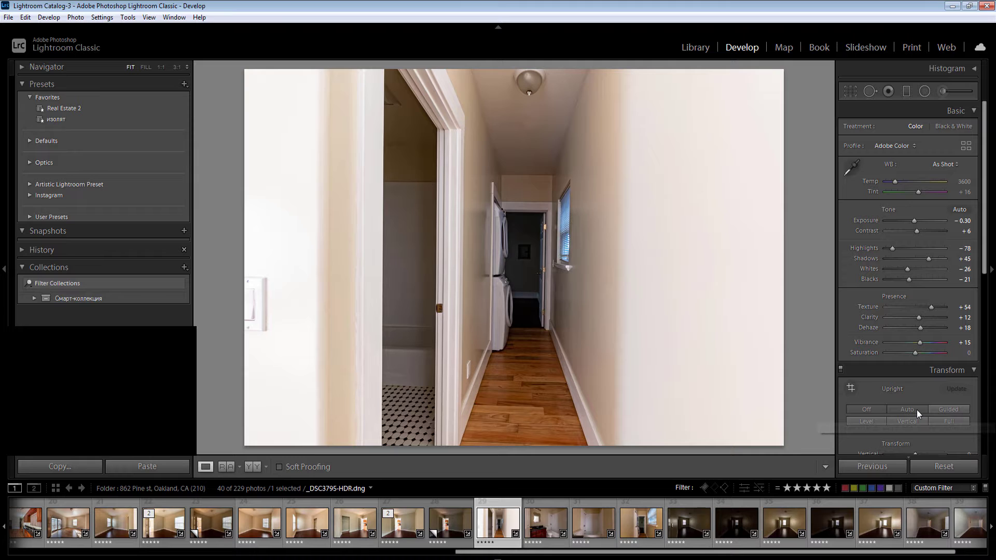
Step: Apply the Auto Upright correction and add a radial filter over the far end of the hallway
key("m")
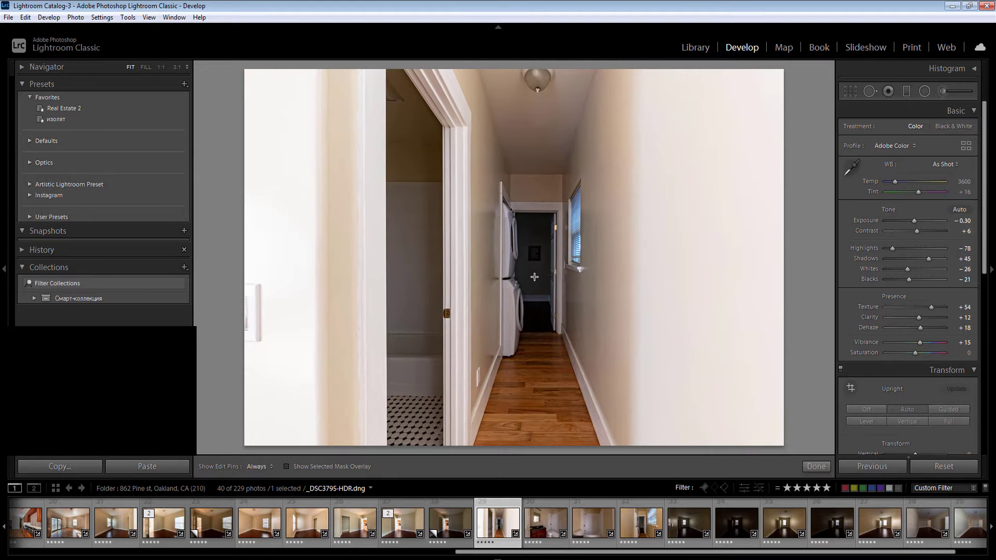
left_click_drag(534, 277, 610, 425)
key("Return")
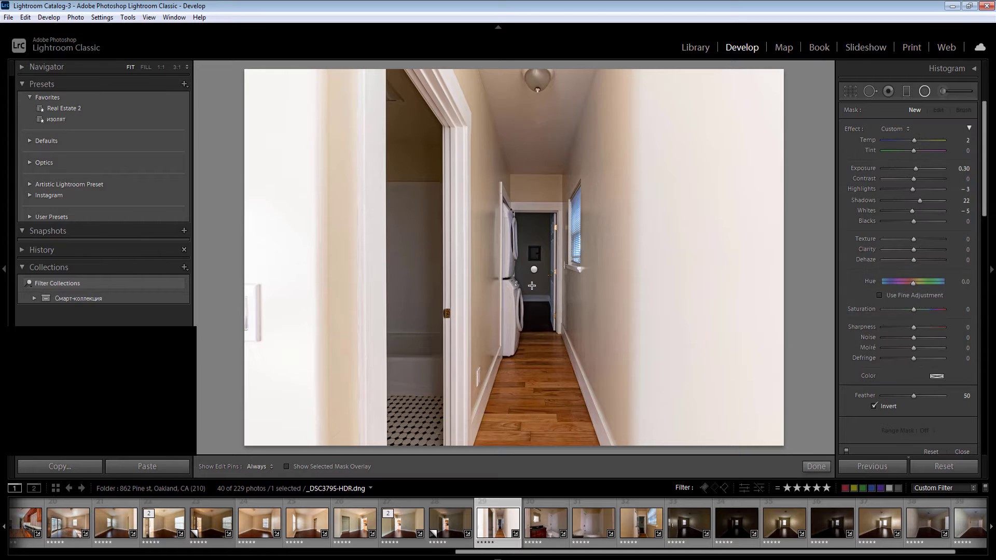
Step: Add a second, narrower radial filter over the far doorway with temperature 15 and exposure 0.60
left_click_drag(551, 334, 558, 358)
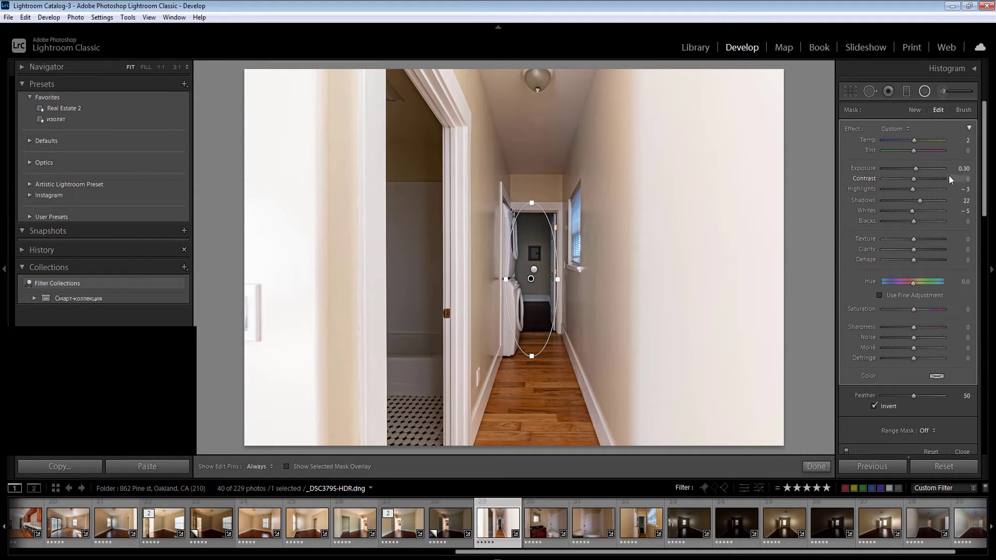
left_click(965, 140)
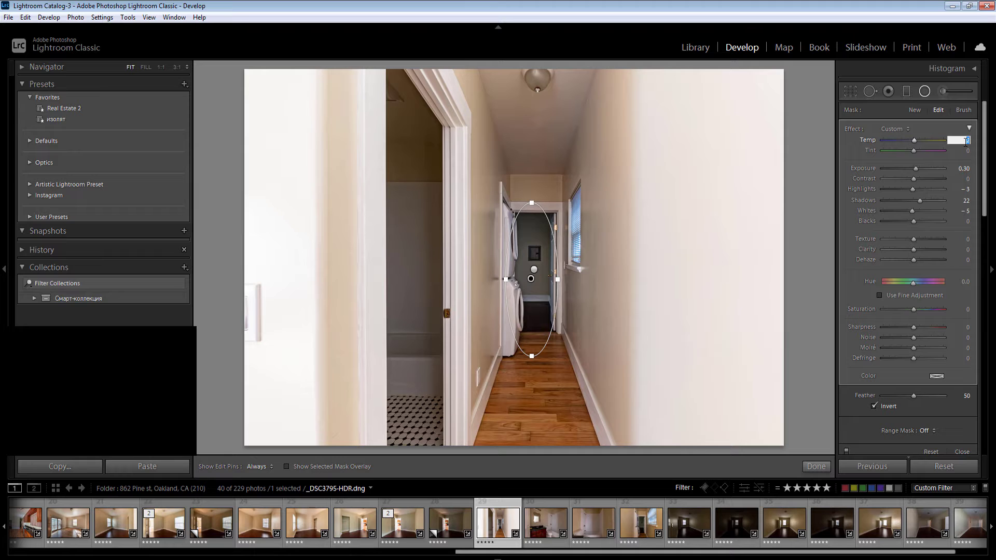
type("15")
left_click(965, 168)
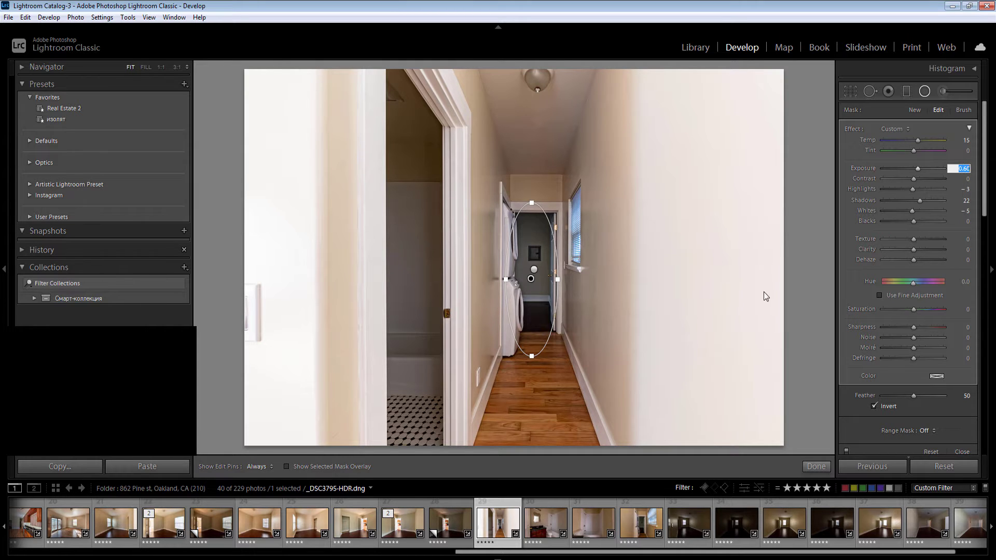
Step: Add a radial filter over the hallway's right wall with exposure −0.60, highlights −28 and temperature 15
left_click_drag(747, 245, 872, 534)
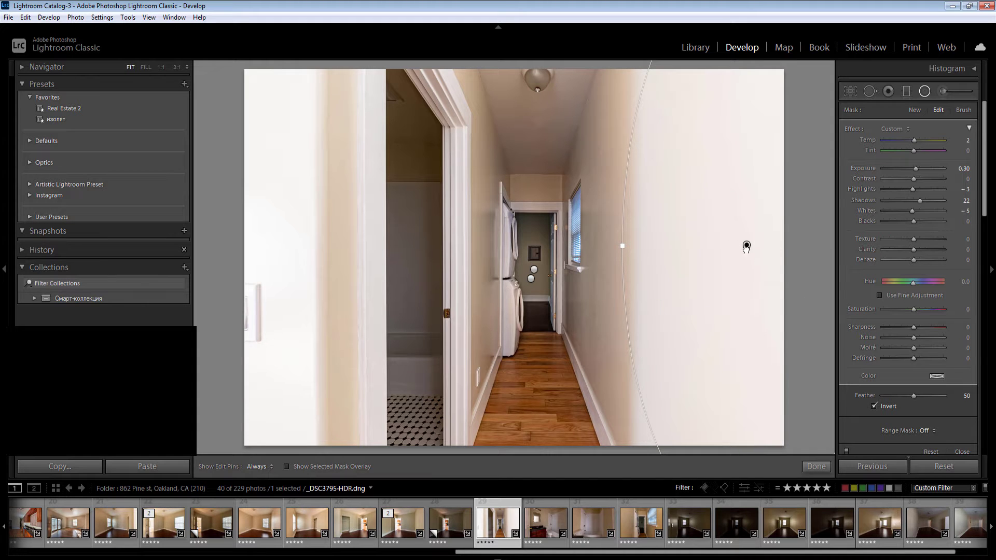
left_click_drag(746, 245, 718, 253)
left_click(961, 169)
type("-0.6")
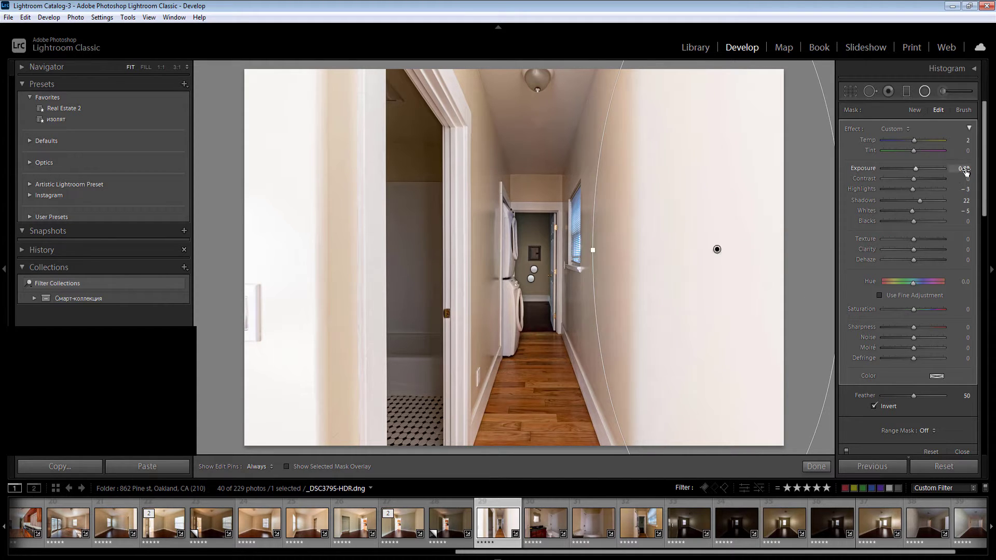
key("Return")
left_click_drag(905, 191, 897, 190)
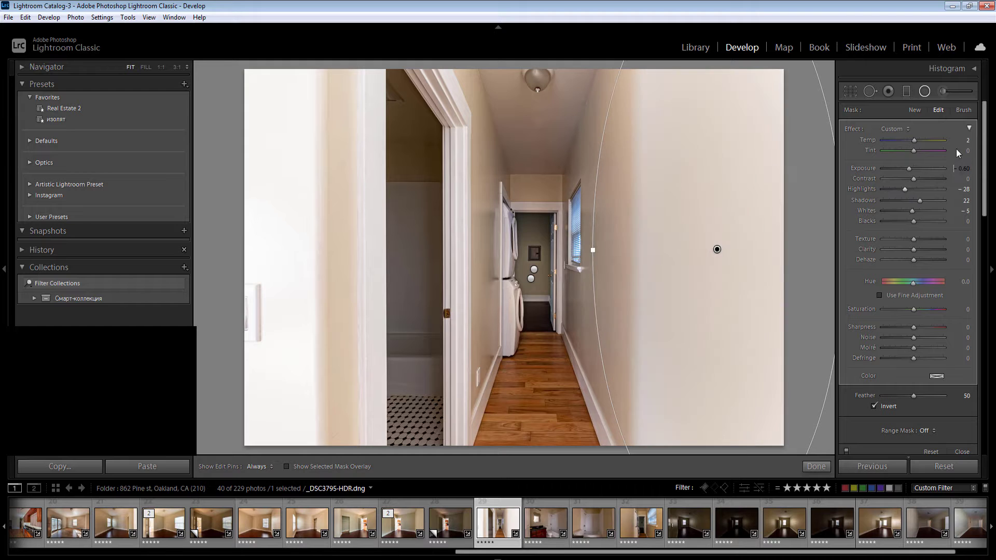
left_click(961, 140)
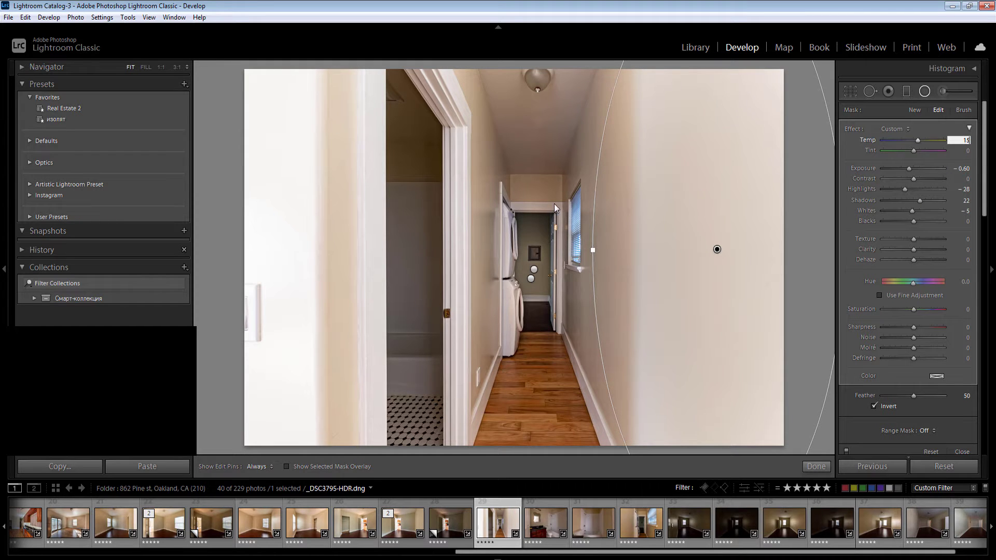
type("15")
key("Return")
Step: Add a radial filter over the overexposed left wall with exposure −0.50, highlights −33 and temperature 15
left_click_drag(261, 266, 336, 547)
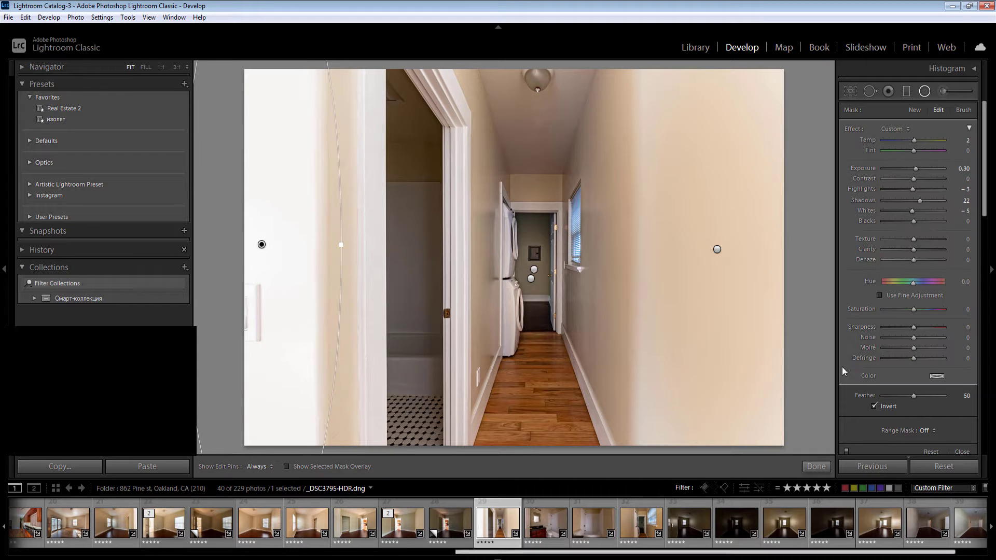
left_click(963, 168)
type("-0.5")
left_click_drag(913, 190, 903, 190)
left_click(967, 140)
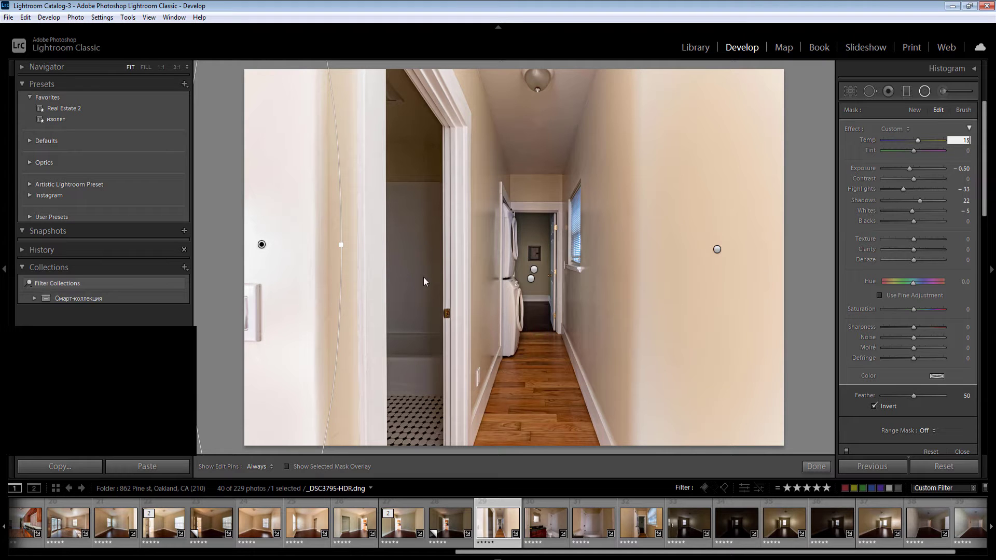
Step: Add a tall radial filter over the bathroom doorway and set its exposure to 0.60
left_click(419, 262)
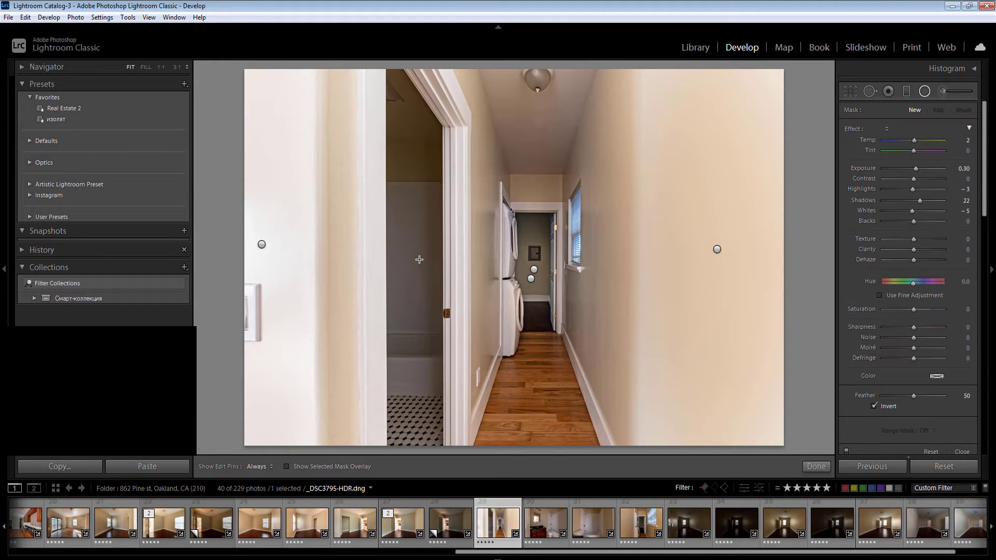
left_click_drag(419, 262, 463, 477)
left_click(963, 168)
type("0.6")
key("Return")
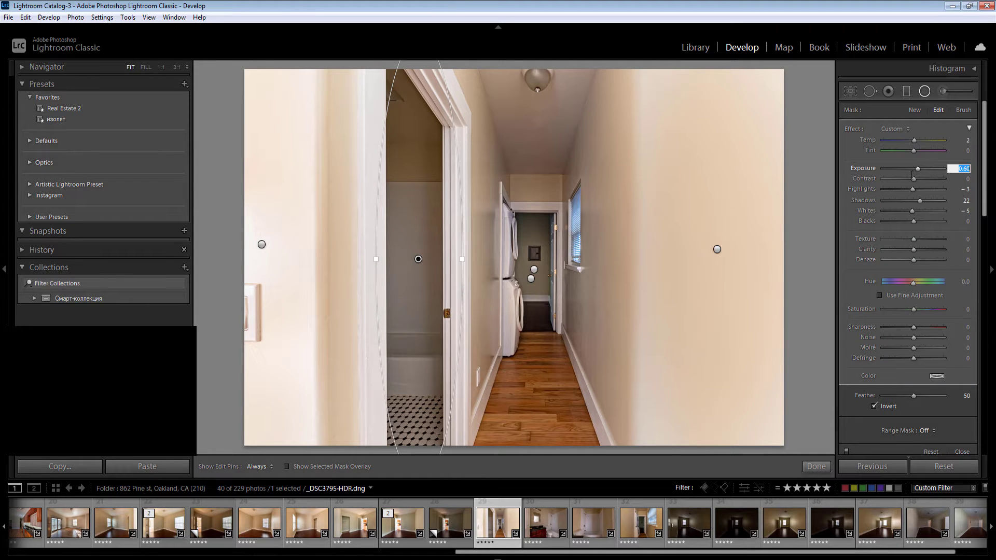
Step: Add a radial filter over the hallway ceiling, adjust its exposure and finish the radial filter edits
left_click_drag(537, 124, 604, 226)
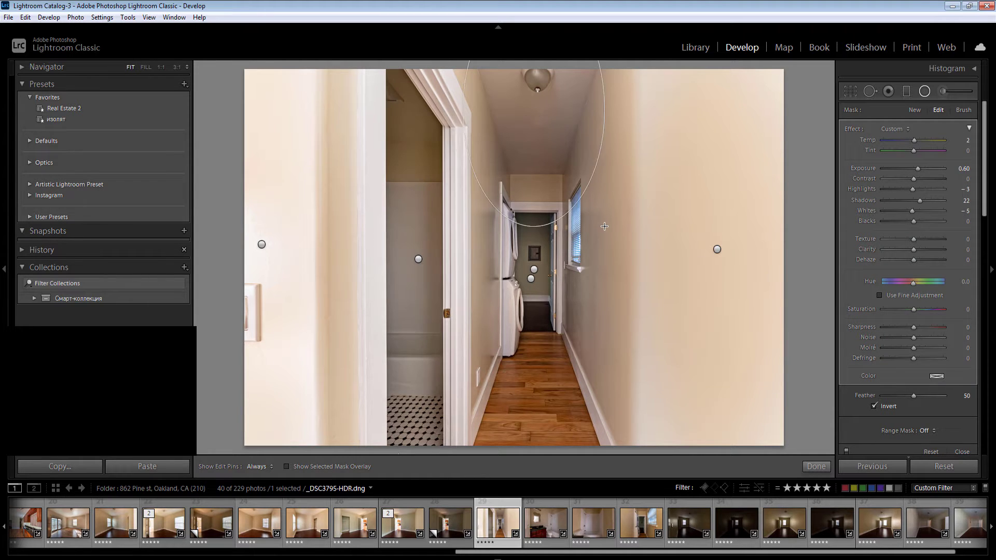
left_click(963, 168)
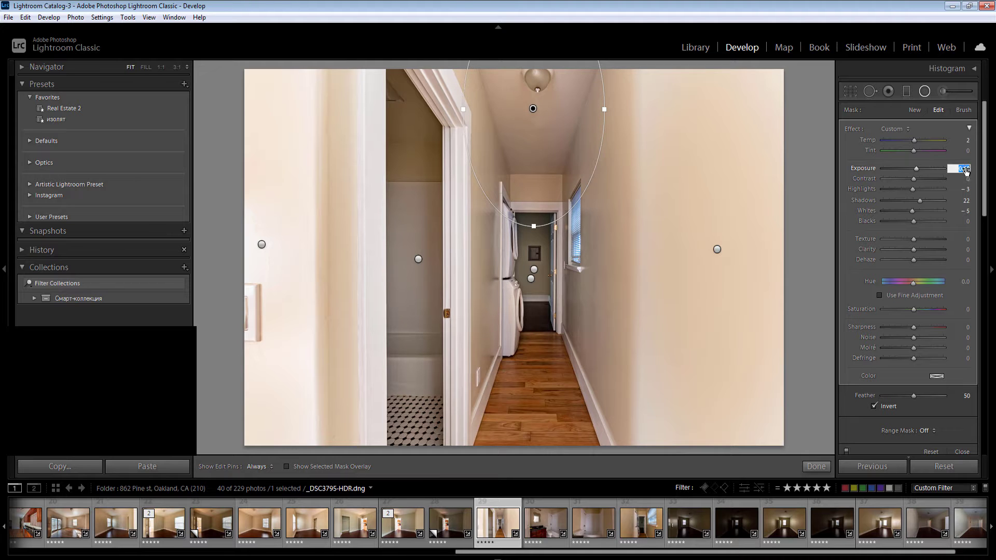
key("Return")
key("Return")
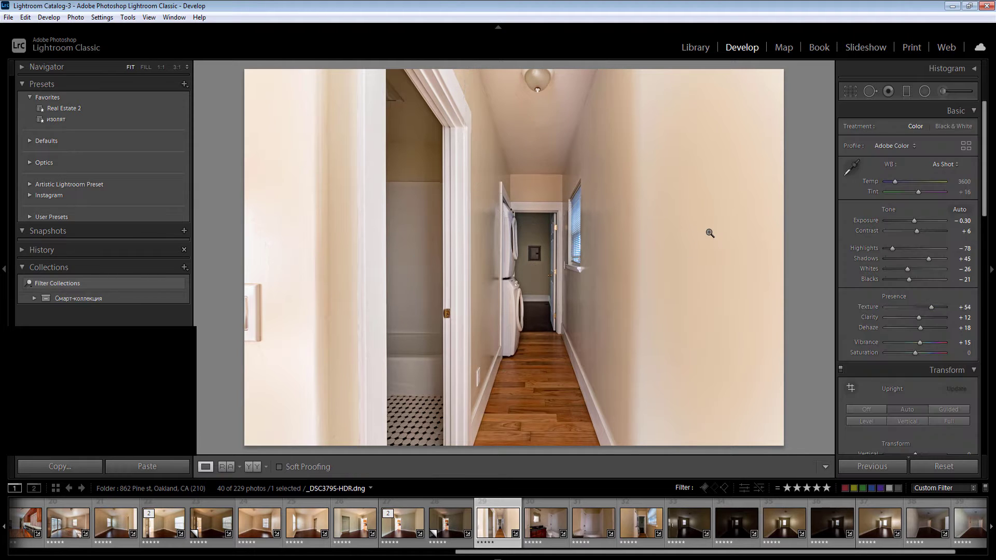
Step: Open the bathroom vanity photo, raise its overall exposure and lower its whites
key("Right")
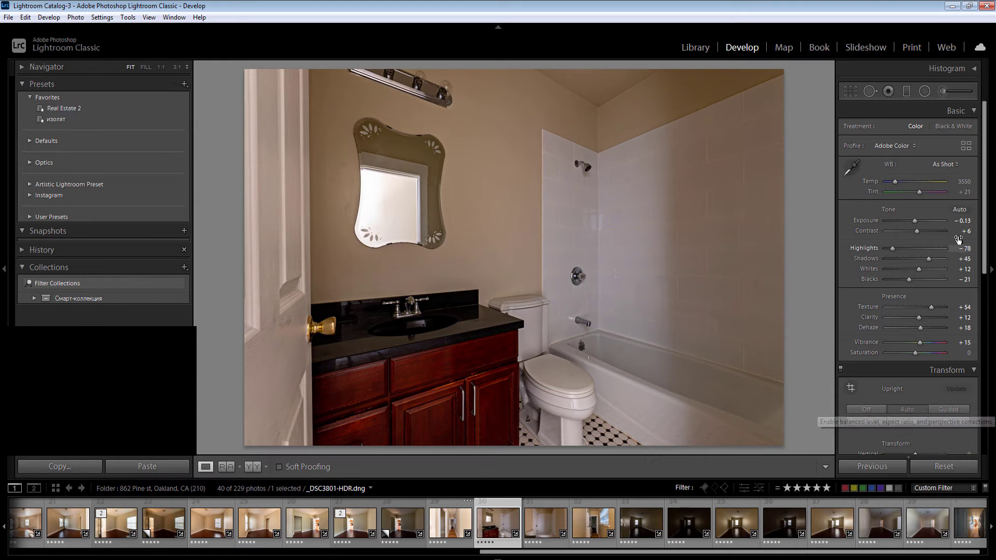
left_click(962, 222)
key("Up")
key("Up")
key("Up")
left_click_drag(928, 259, 910, 269)
Step: Add radial filters with exposure 0.30 over the wall beside the bathtub, the ceiling and the red vanity cabinet
key("shift+m")
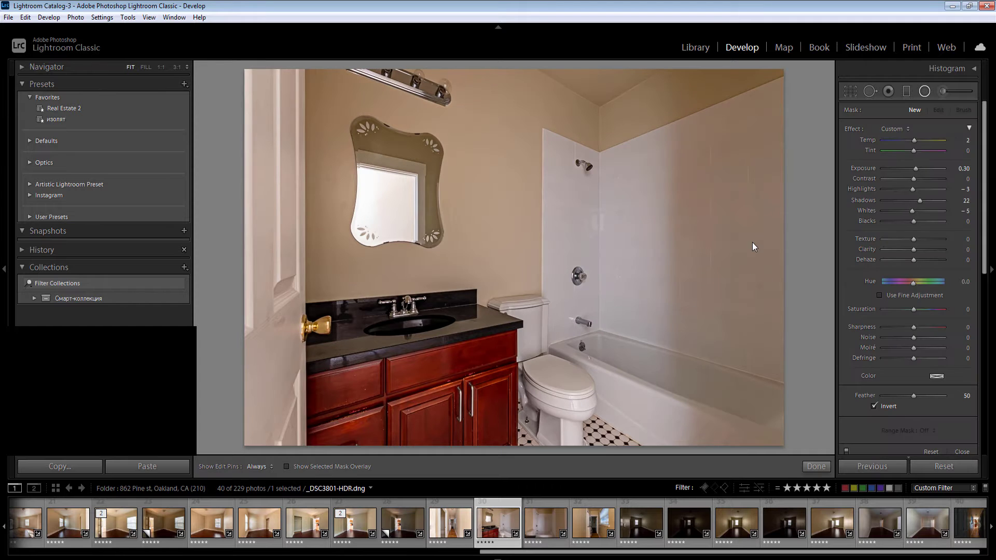
left_click_drag(753, 238, 859, 503)
mouse_move(566, 77)
left_mouse_down()
mouse_move(824, 133)
mouse_move(832, 149)
left_mouse_up()
left_click_drag(633, 371, 633, 370)
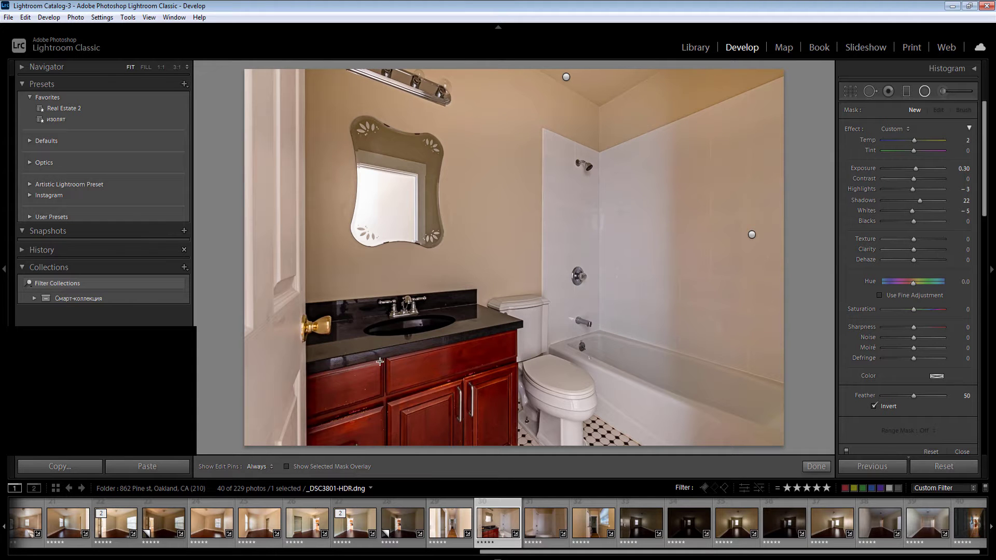
left_click_drag(380, 362, 539, 488)
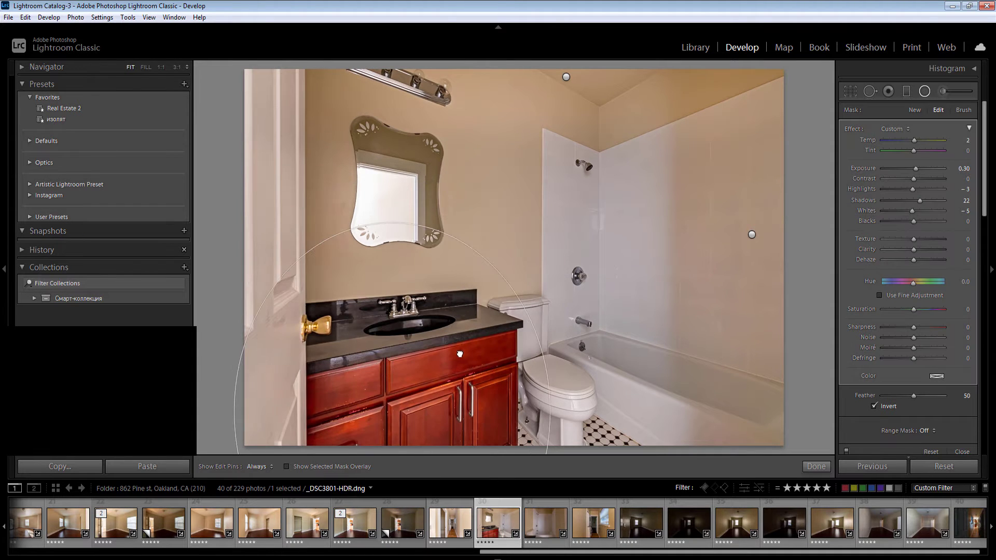
key("Return")
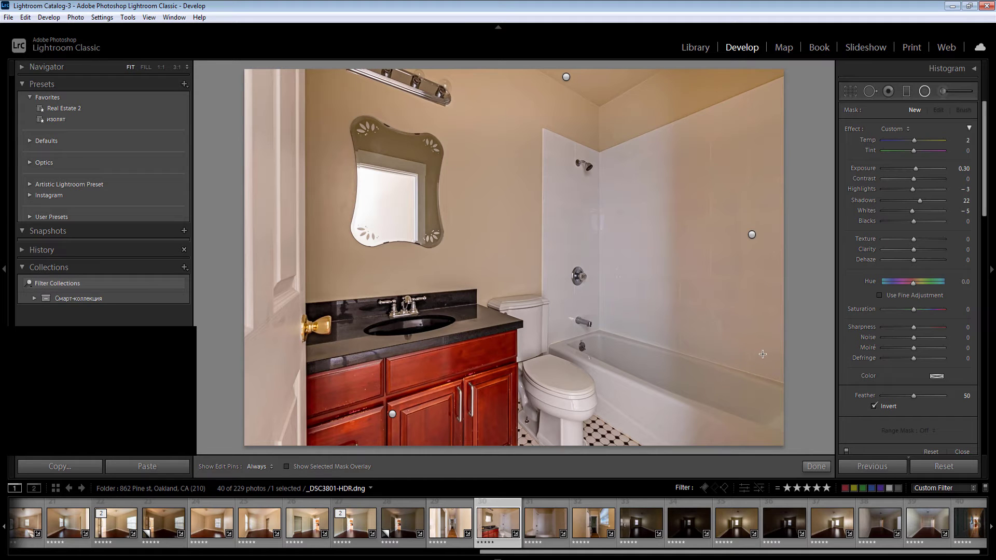
key("Return")
Step: Open the bathtub photo and set its exposure to +0.80 and whites to −32
key("Right")
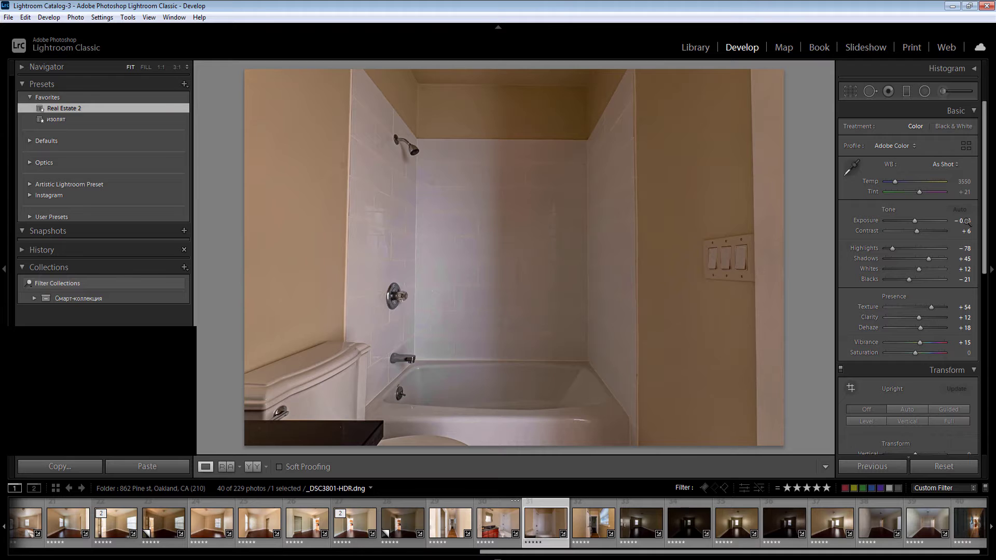
left_click(964, 221)
type("0.8")
key("Return")
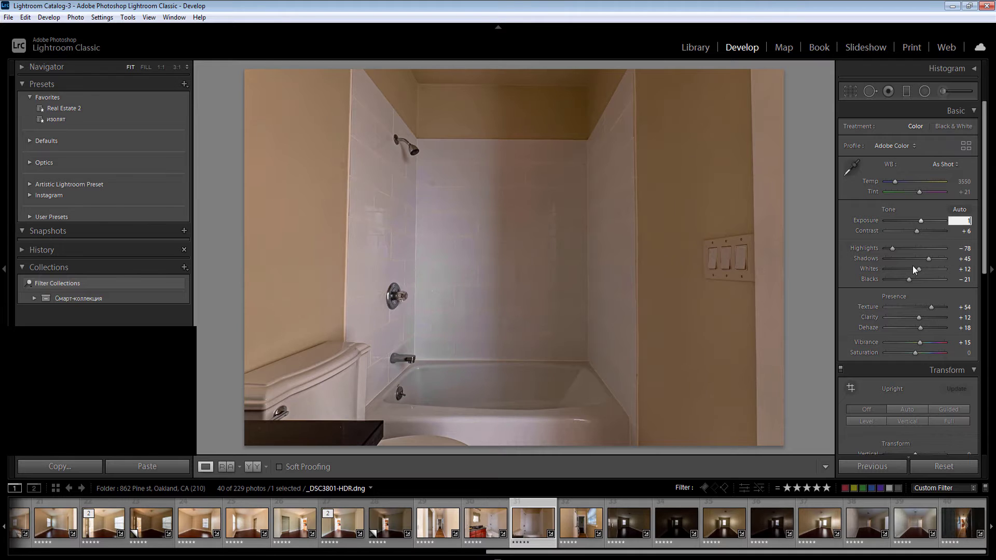
left_click(905, 270)
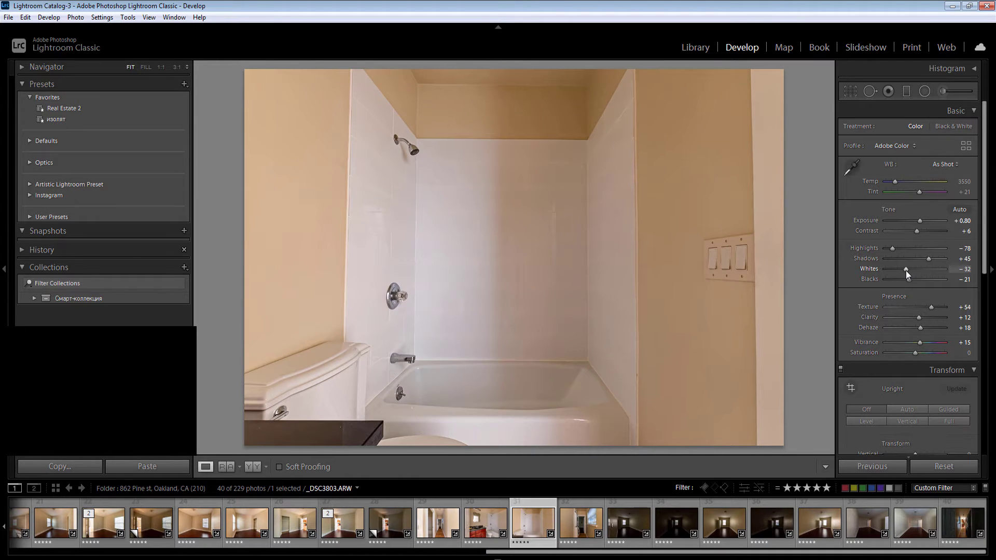
Step: Add radial filters with exposure 0.30 over the light-switch wall and the tiled back wall, repositioning the second one
key("shift+m")
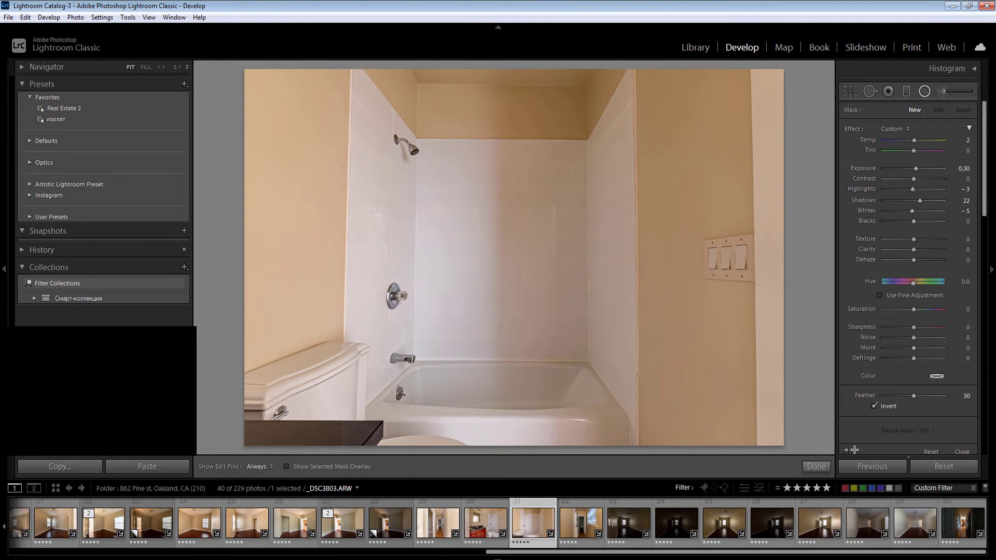
left_click_drag(715, 219, 547, 493)
left_click(576, 228)
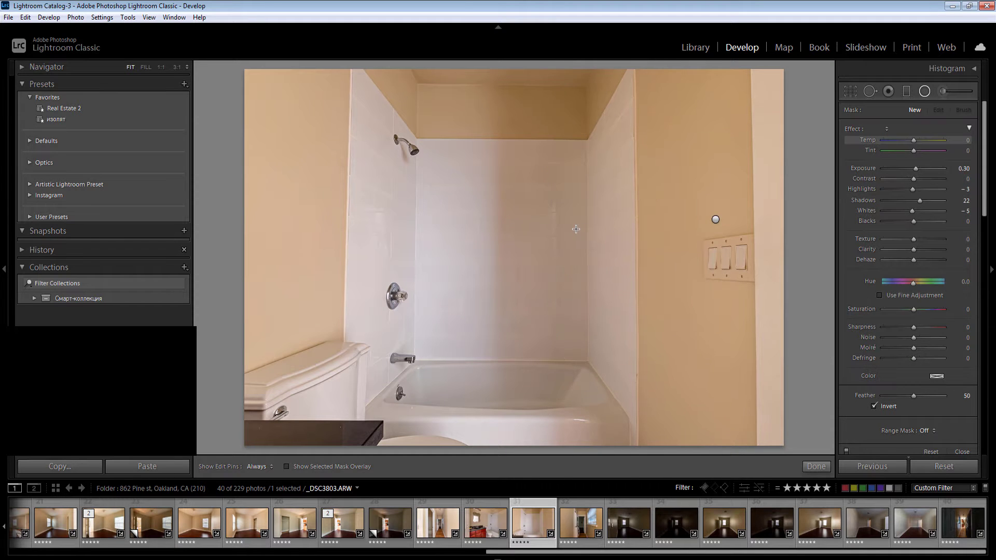
left_click_drag(562, 185, 655, 389)
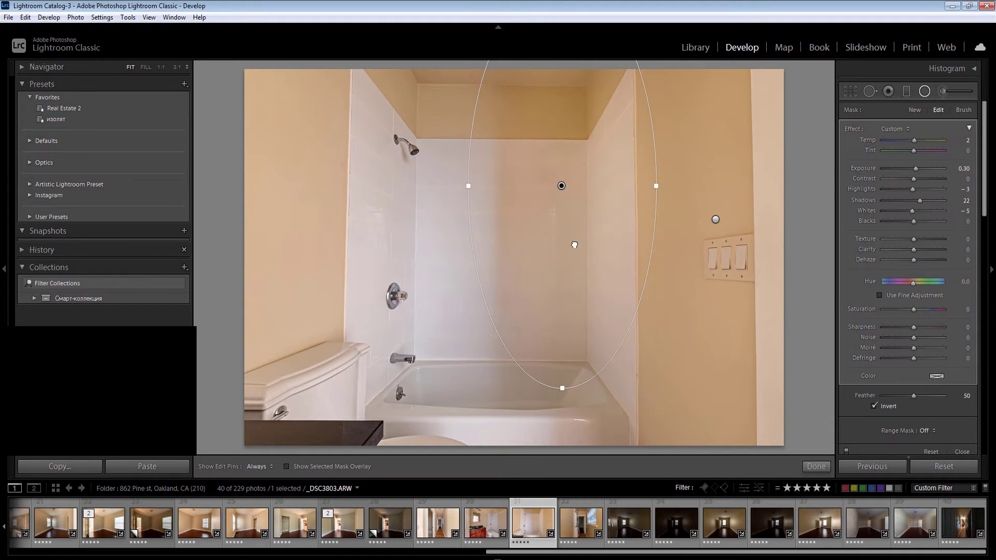
left_click_drag(575, 244, 586, 288)
key("shift+m")
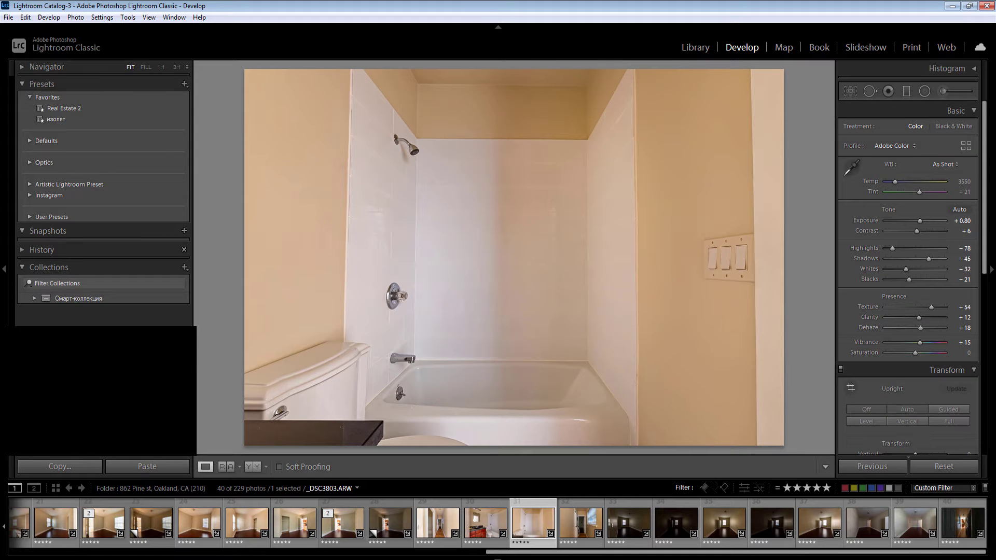
Step: Try the Auto and Vertical Upright corrections on the bathtub photo and turn Upright off
left_click(907, 409)
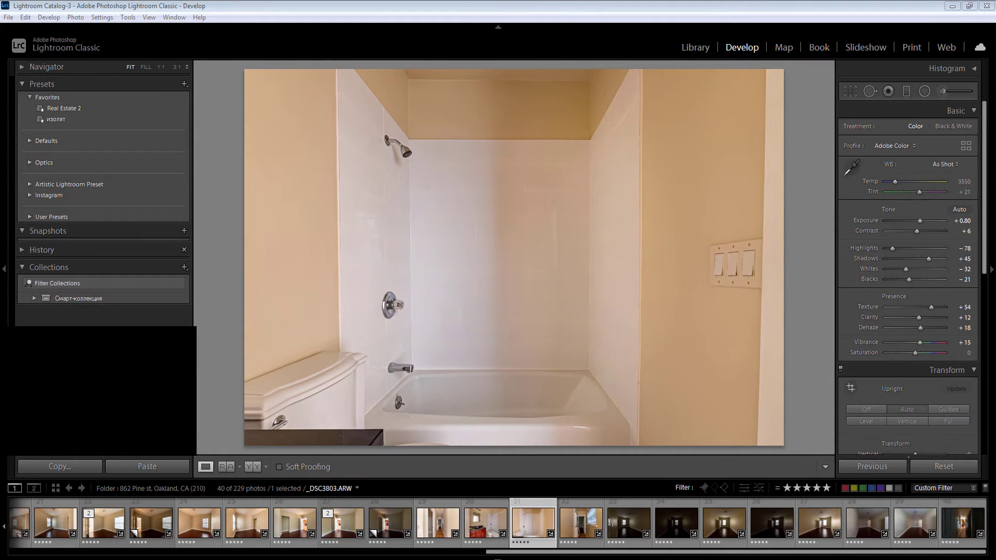
left_click(698, 4)
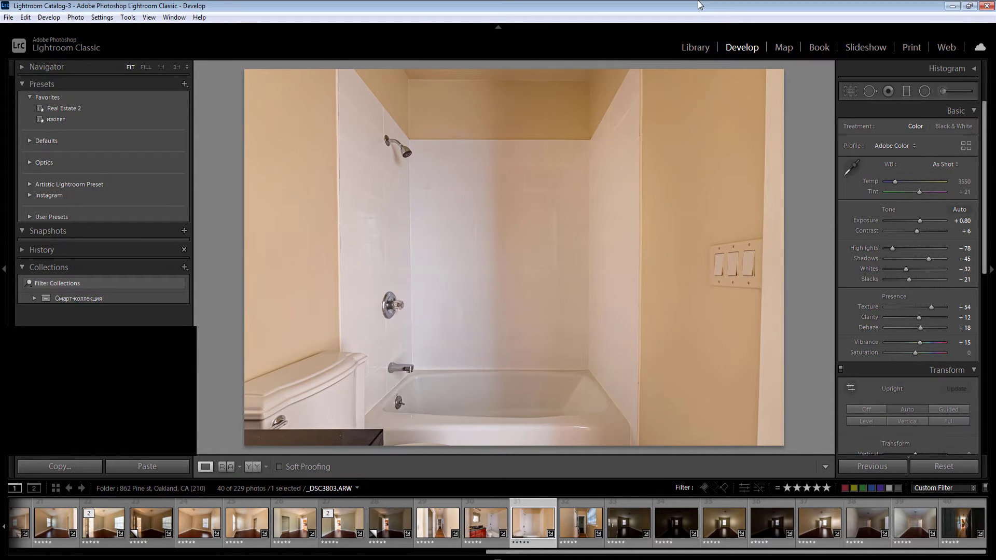
left_click(905, 422)
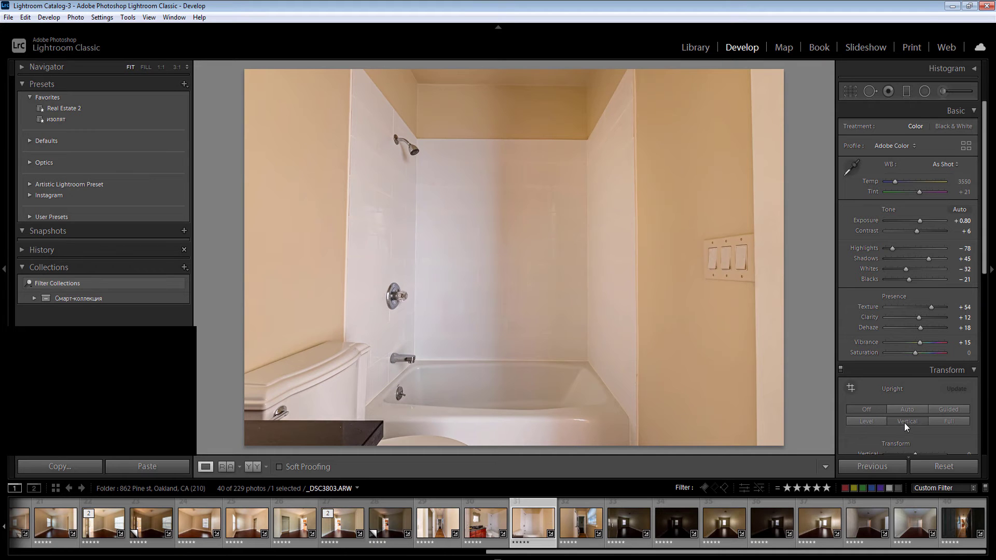
left_click(872, 408)
Step: Open the laundry hallway photo, set exposure to +0.70 and whites to −25, and apply Auto Upright correction
key("Right")
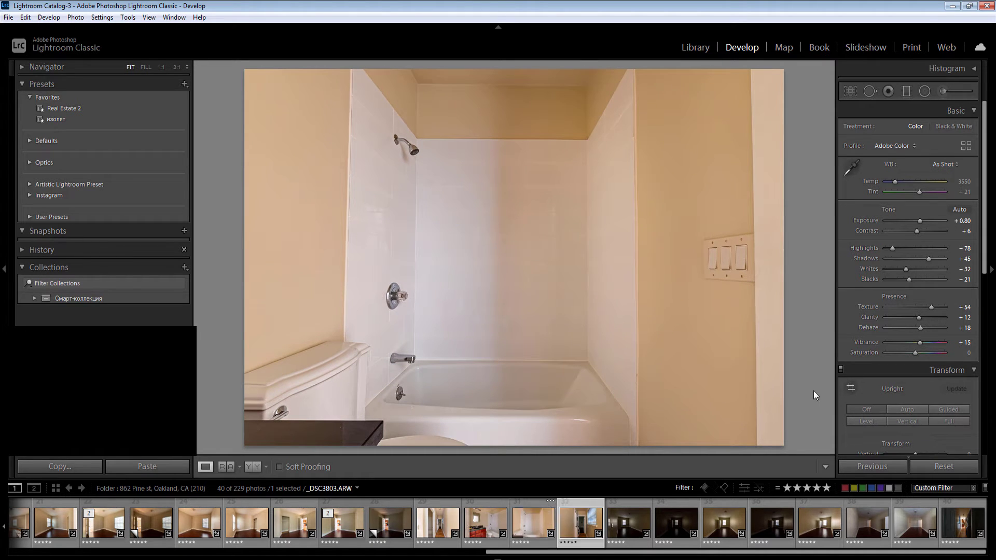
left_click(964, 223)
type("1")
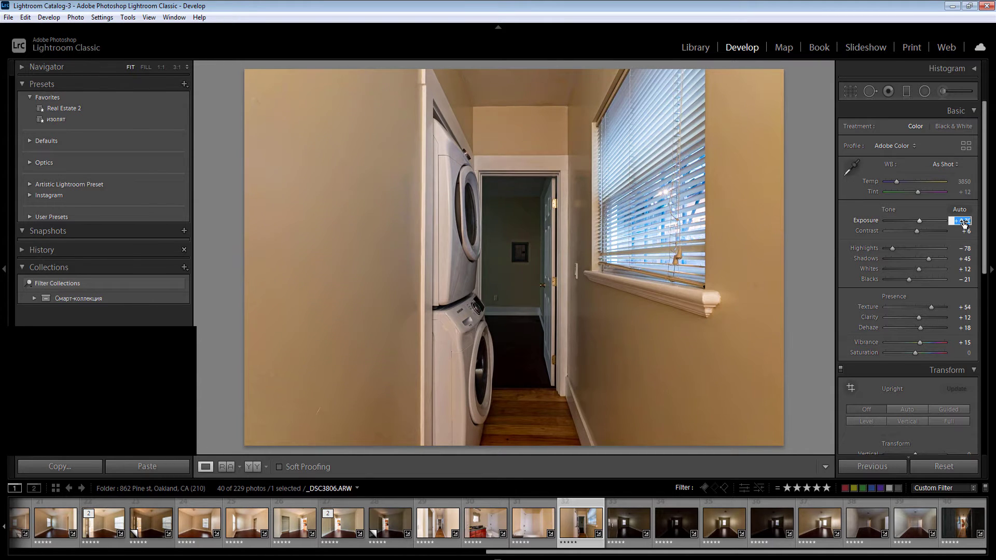
key("Return")
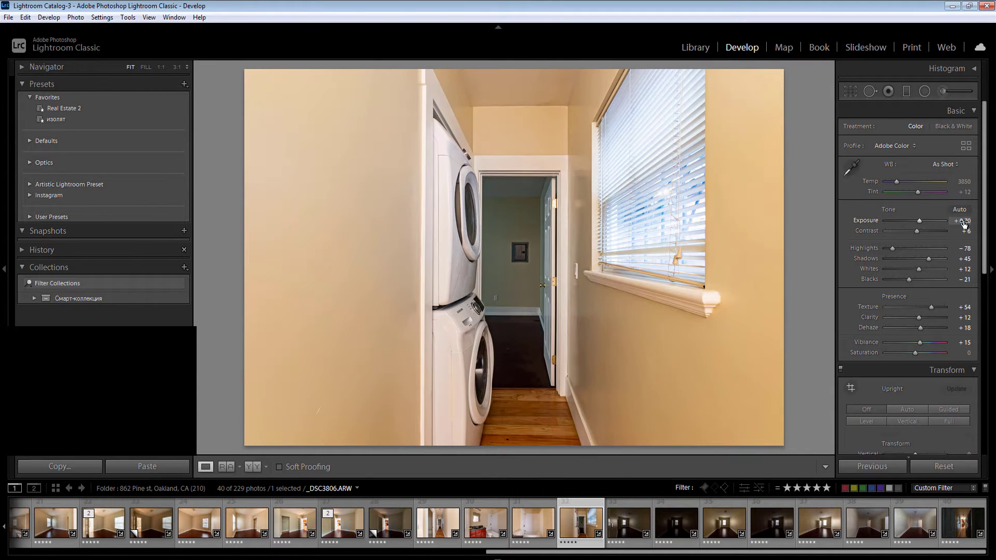
left_click(908, 269)
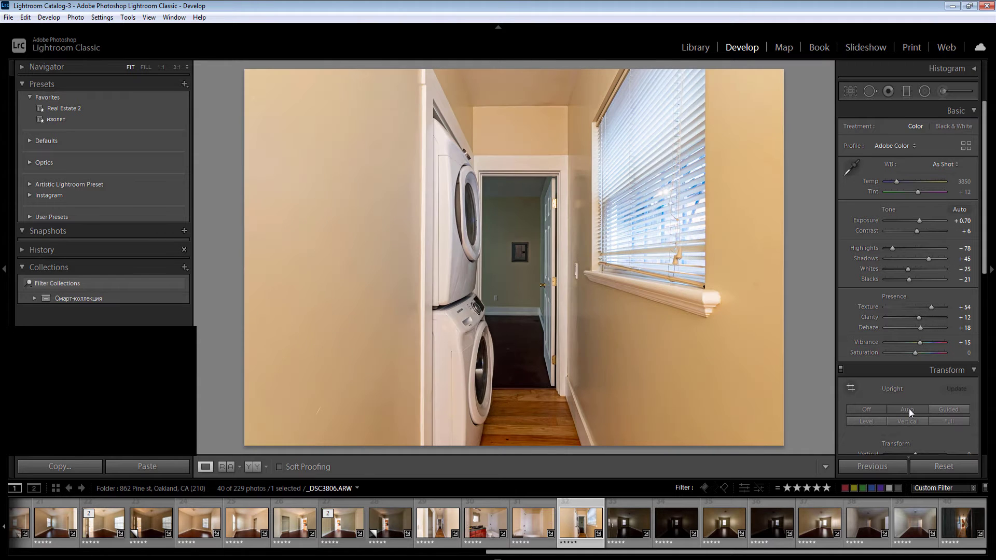
left_click(909, 408)
Step: Add a tall radial filter over the dark doorway with temperature 10 and exposure 1.00
key("shift+m")
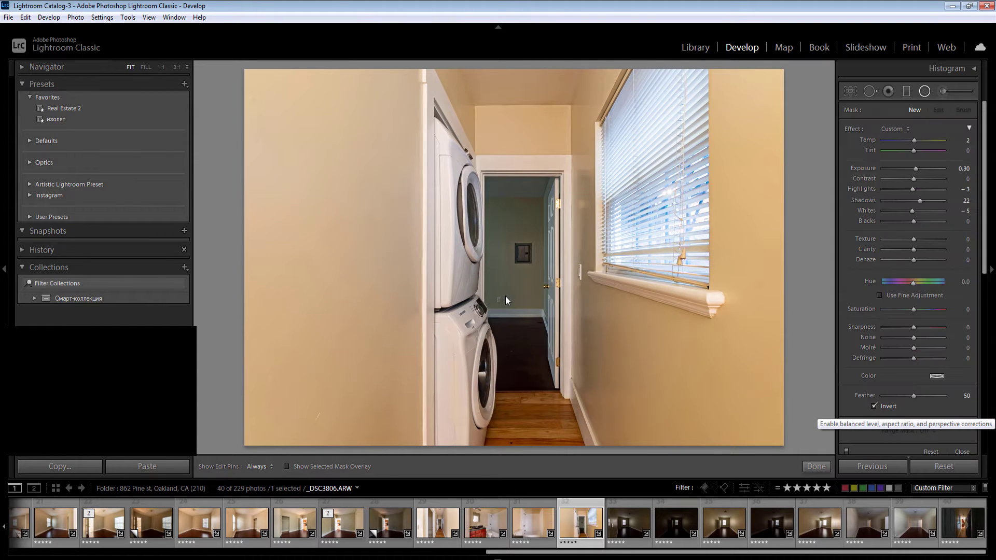
left_click_drag(515, 291, 588, 421)
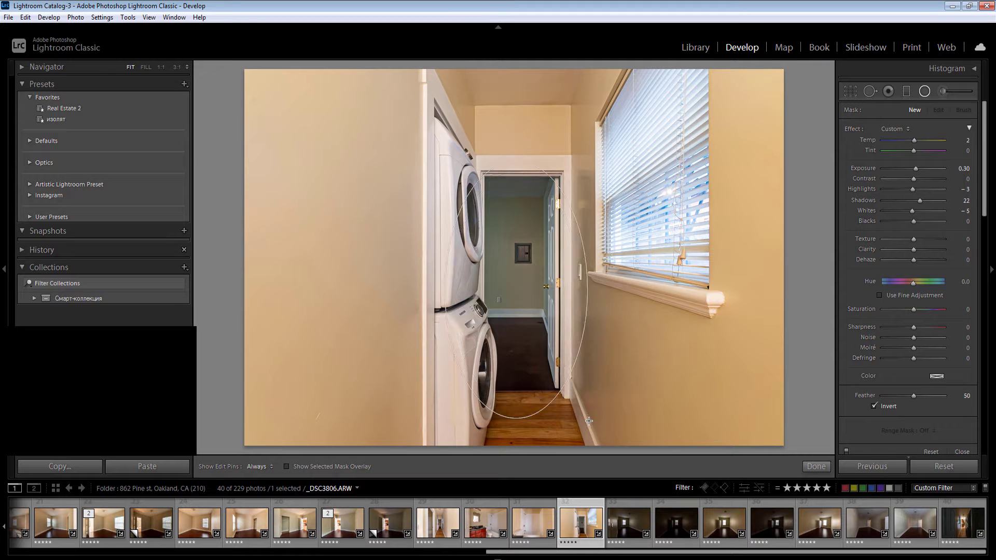
left_click(965, 140)
type("10")
left_click(963, 168)
type("1")
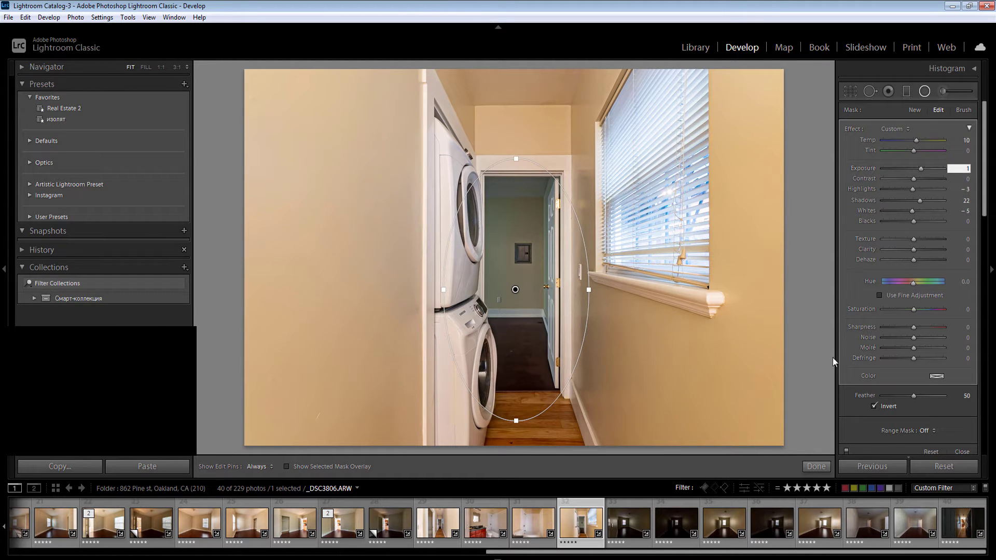
key("Return")
key("Return")
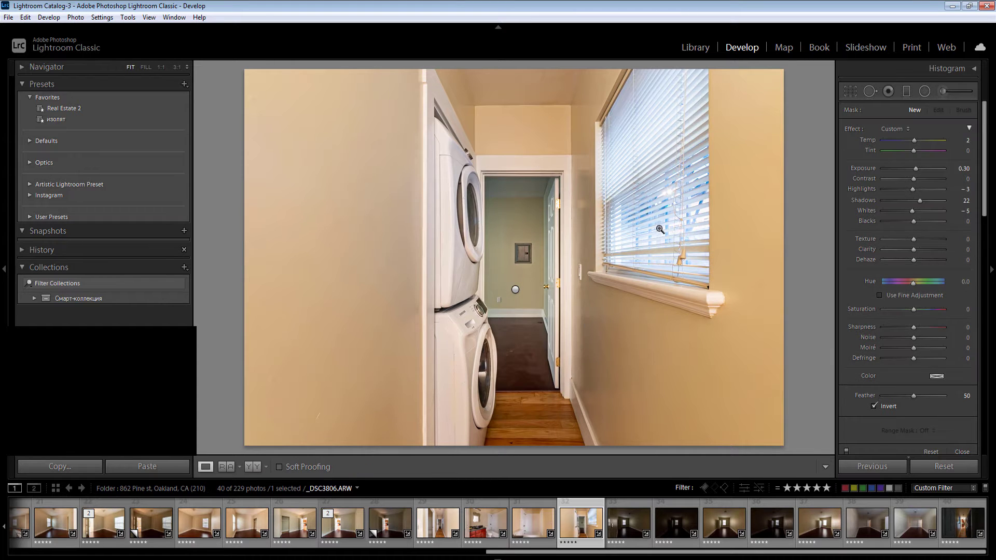
Step: Add a radial filter over the window with exposure −0.40, highlights −38 and temperature 15, and another over the ceiling
key("shift+m")
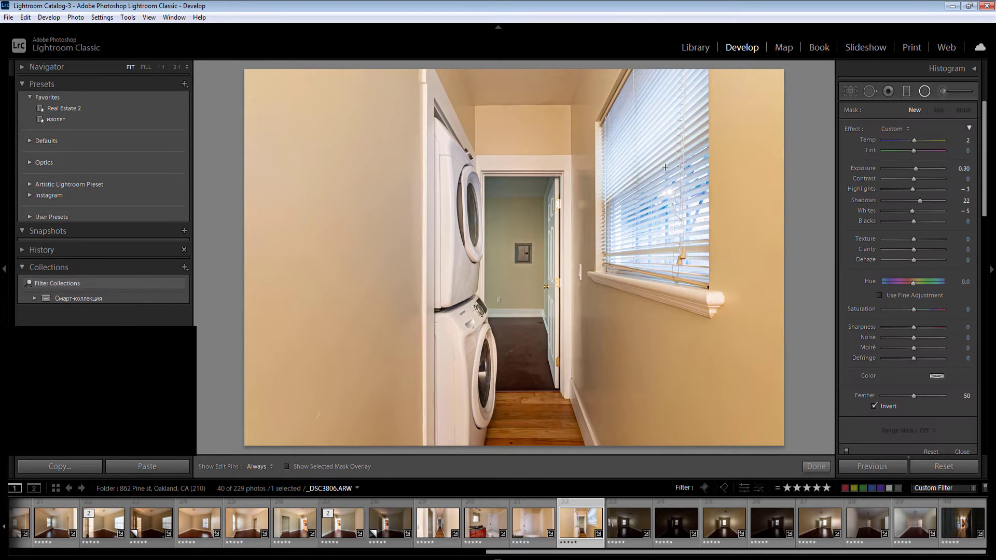
left_click_drag(648, 167, 723, 283)
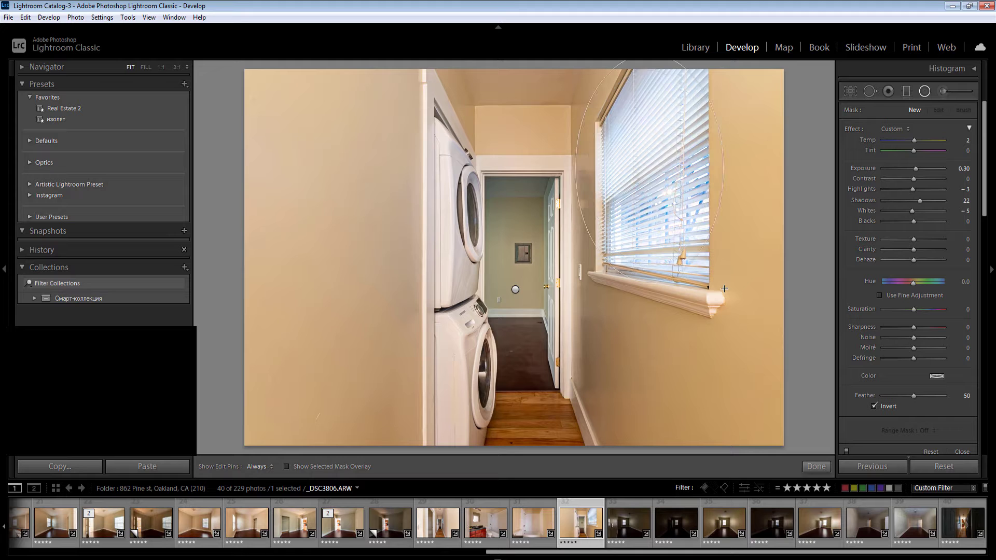
left_click(965, 168)
type("-0.4")
key("Return")
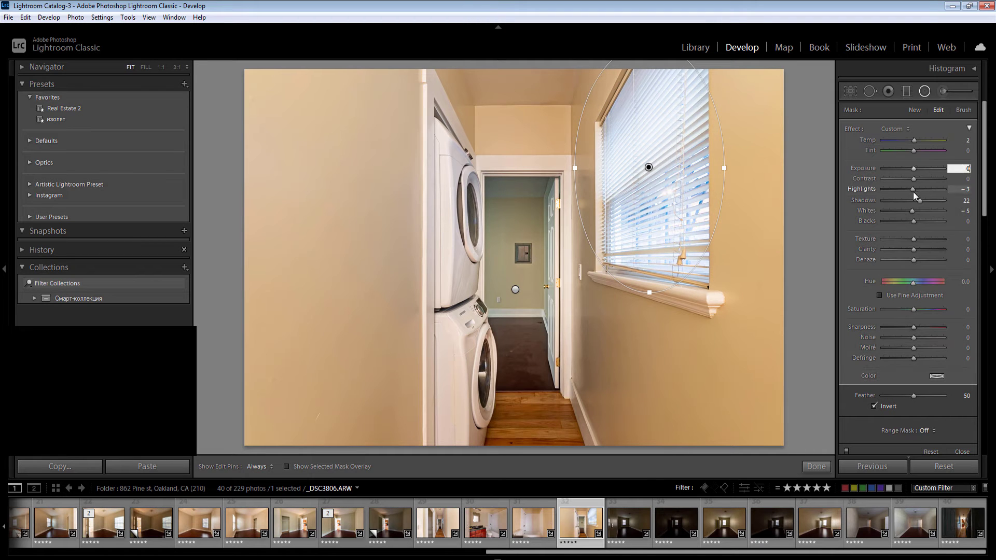
left_click_drag(913, 191, 902, 193)
left_click(959, 141)
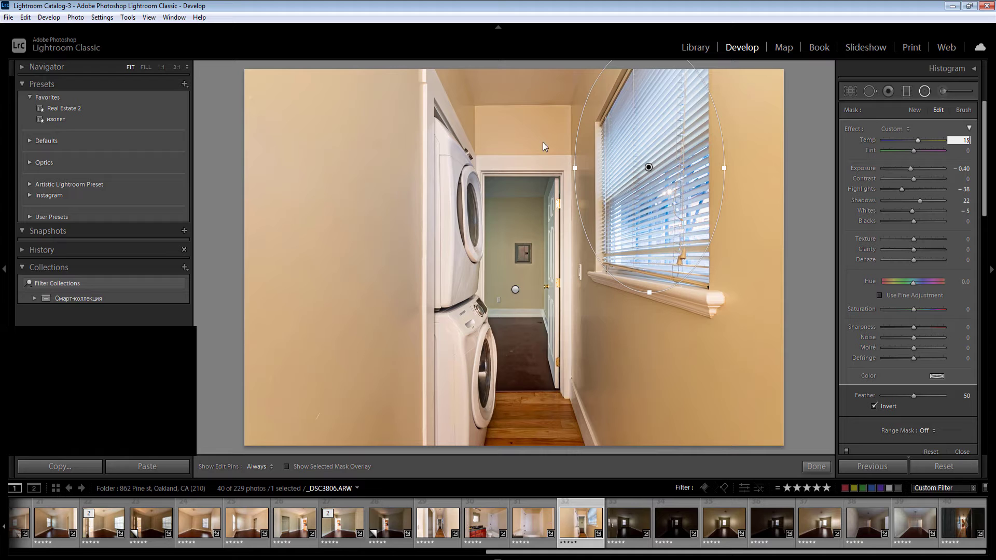
key("Return")
key("Return")
Step: Reduce the doorway radial filter's exposure to 0.40, adjust its temperature and finish the radial filter edits
left_click(515, 290)
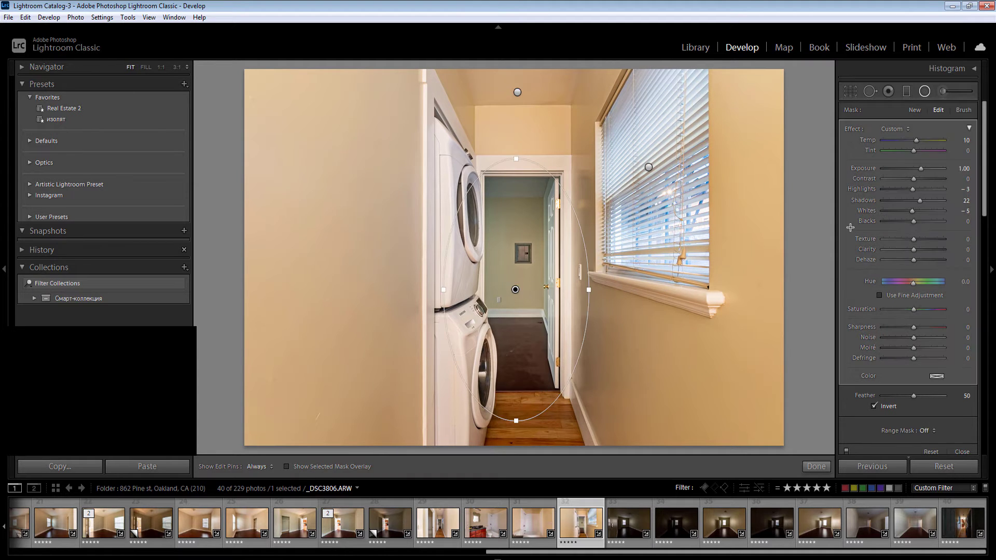
left_click(958, 170)
key("Down")
key("Down")
key("Down")
key("Down")
key("Down")
key("Down")
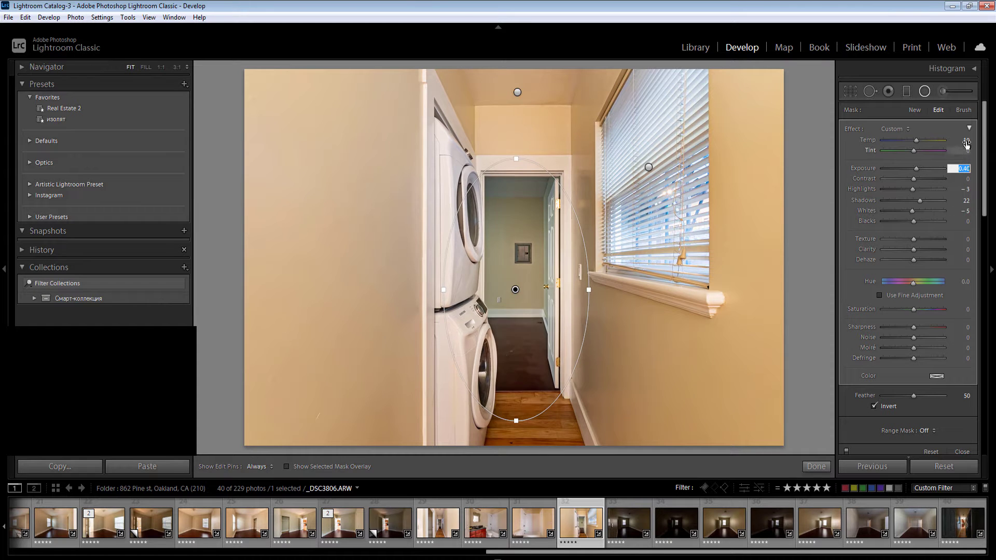
left_click(966, 142)
key("Return")
key("Return")
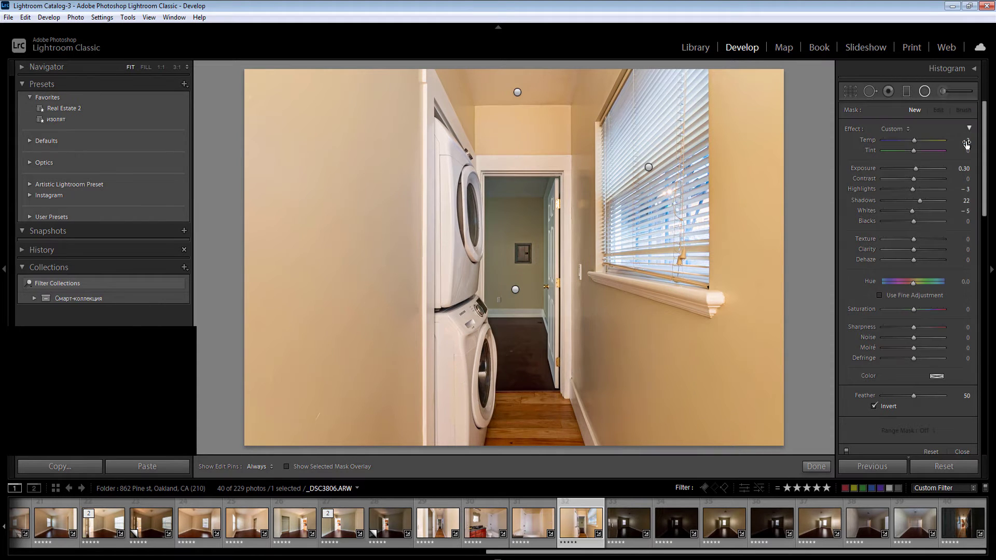
key("Return")
Step: Open the dark empty-room photo with the light switch in the foreground and set exposure to +1.40 and whites to −28
key("Right")
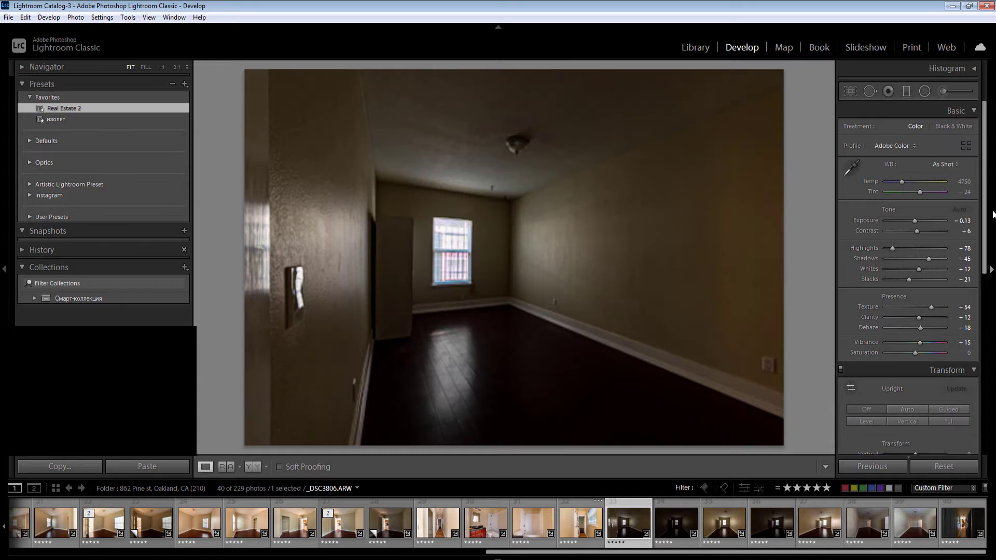
left_click(963, 220)
key("Up")
key("Up")
key("Up")
key("Up")
key("Up")
key("Up")
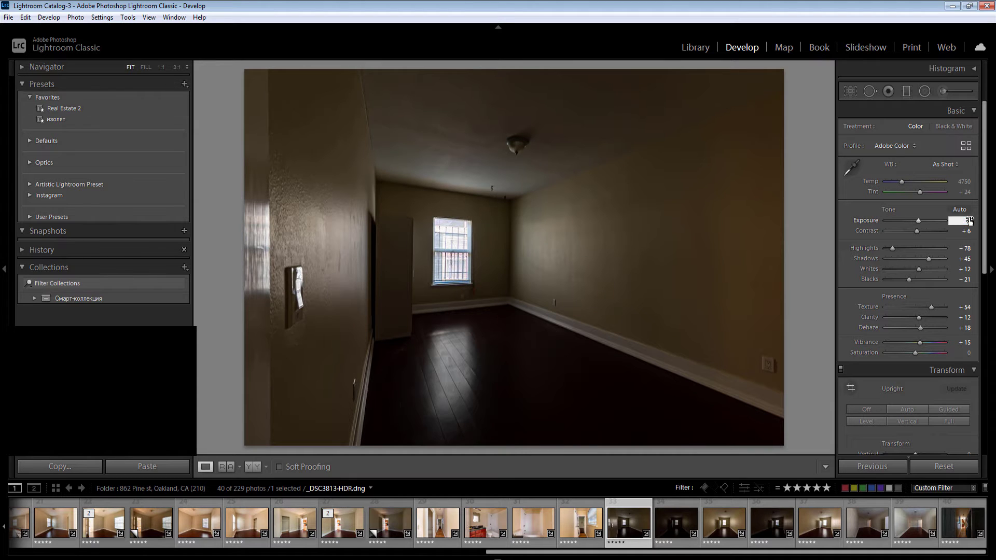
key("Return")
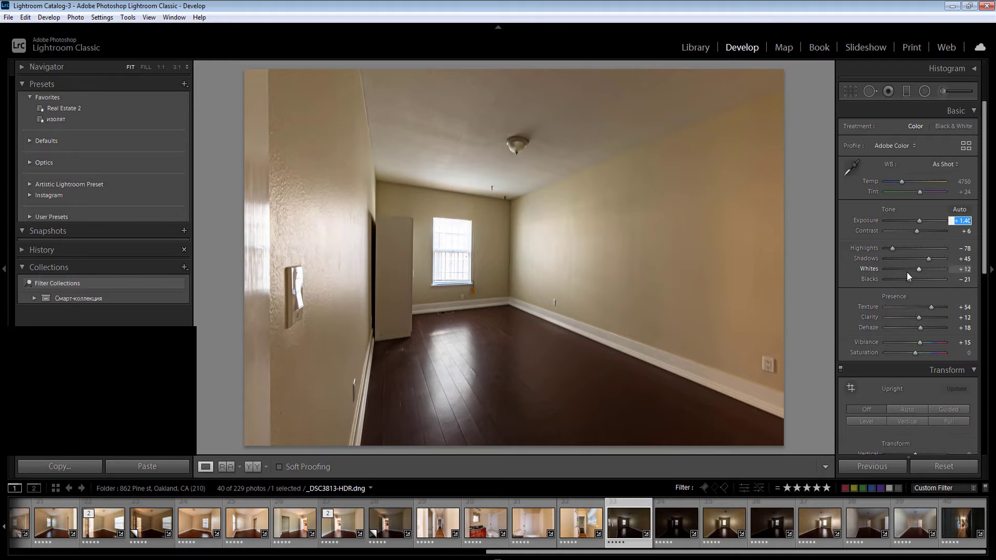
left_click(907, 269)
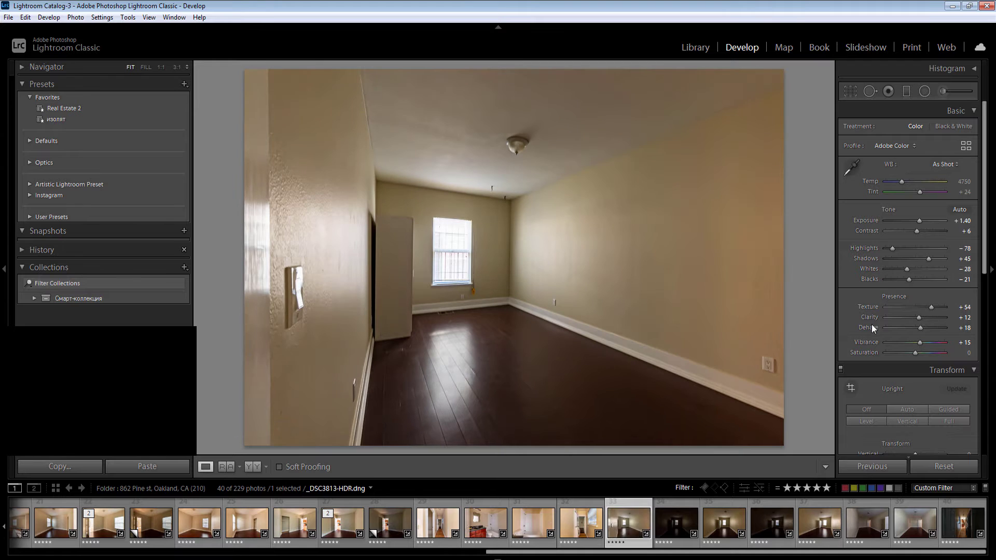
Step: Add a large radial filter over the long plain wall with exposure 0.50, and another over the base of the light-switch wall
key("shift+m")
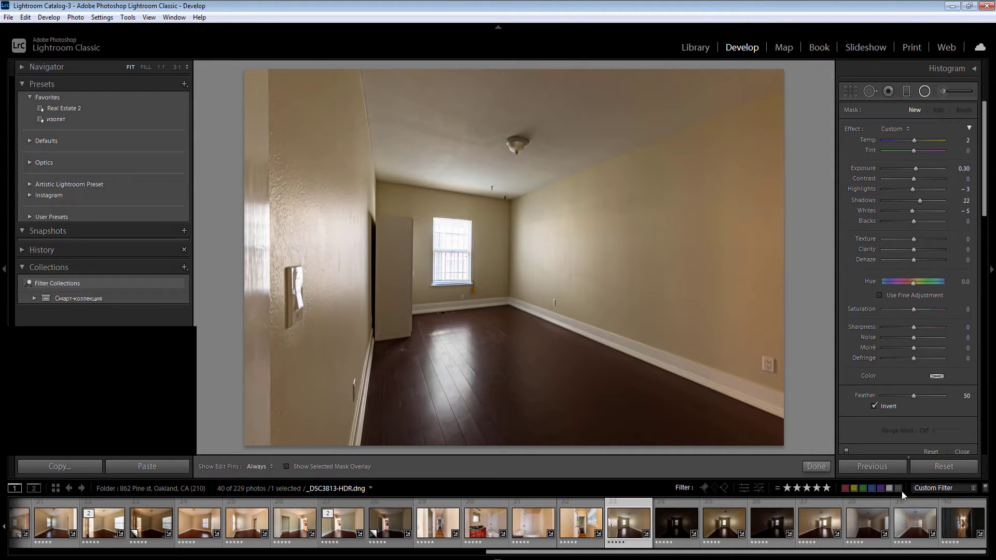
left_click_drag(696, 207, 890, 471)
left_click(966, 169)
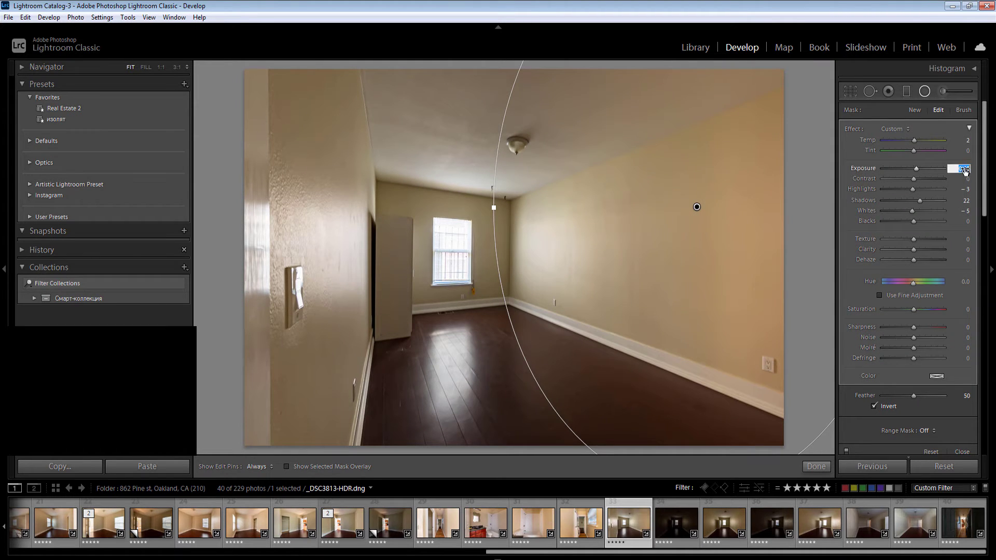
key("Return")
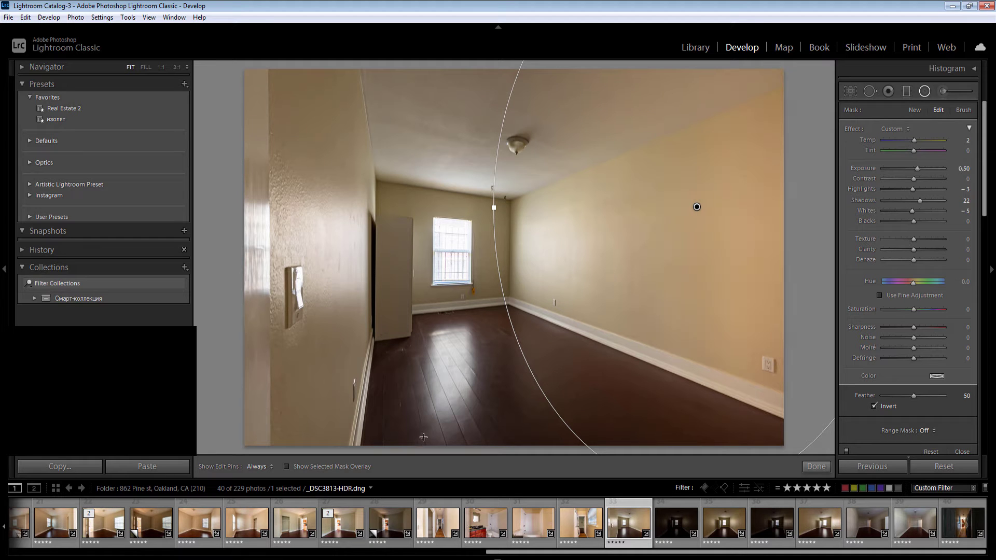
left_click_drag(357, 406, 472, 552)
key("Return")
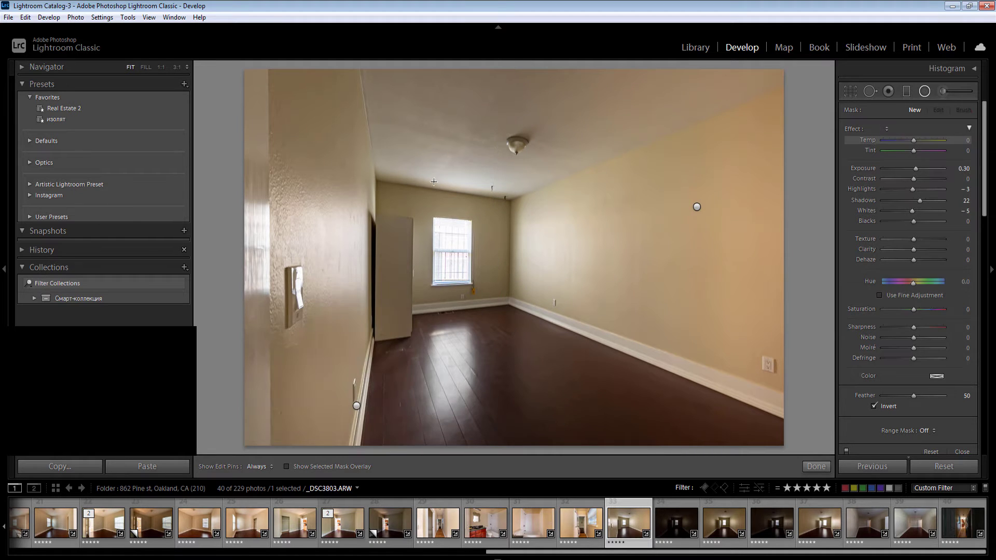
Step: Add a wide radial filter over the ceiling with exposure 0.60, and another over the near part of the floor
left_click_drag(476, 80, 784, 201)
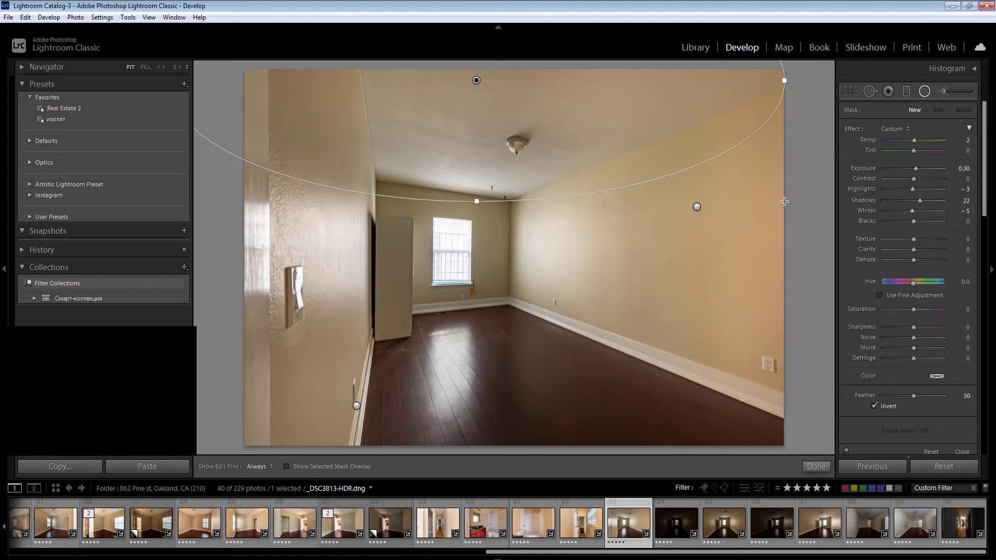
left_click(949, 170)
type("0.6")
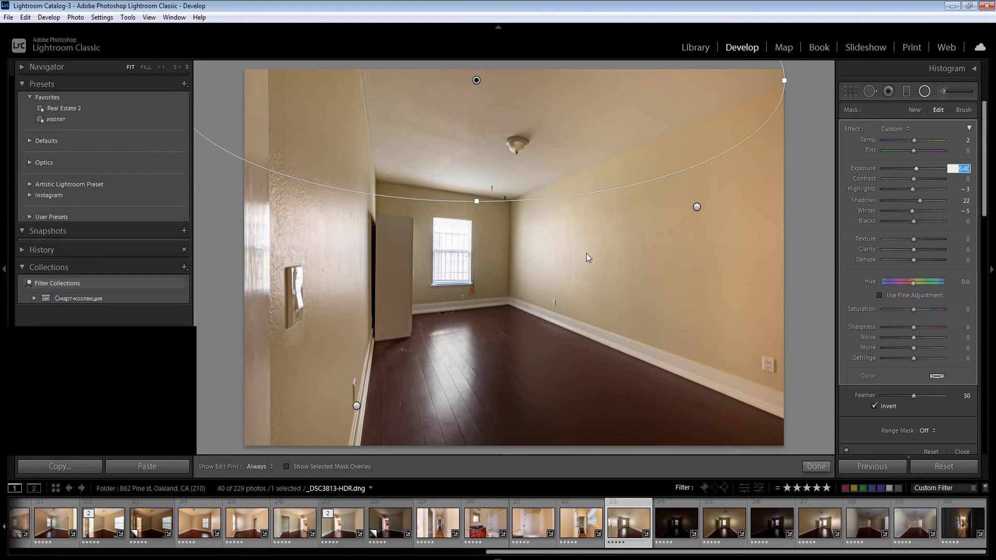
key("Return")
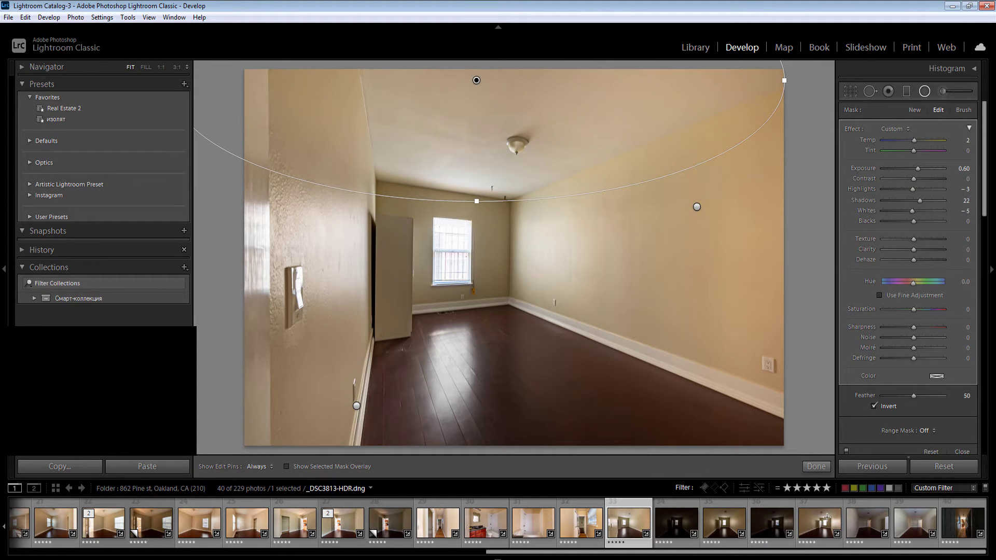
left_click_drag(623, 434, 824, 353)
key("Return")
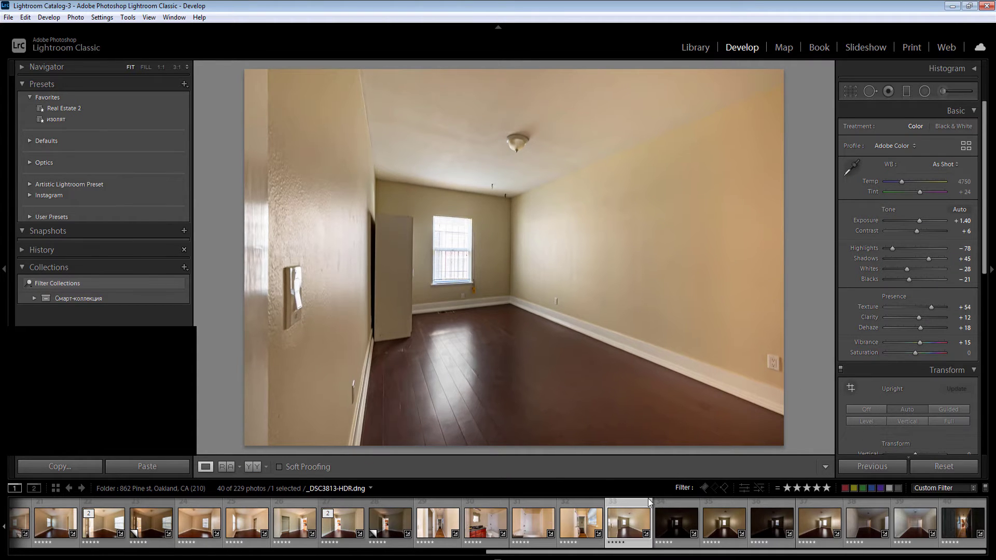
Step: Synchronize the corrected empty-room photo's settings to photos 34 and 36 in the filmstrip
right_click(626, 519)
left_click(723, 525)
left_click(780, 522, "ctrl")
left_click(680, 530, "ctrl")
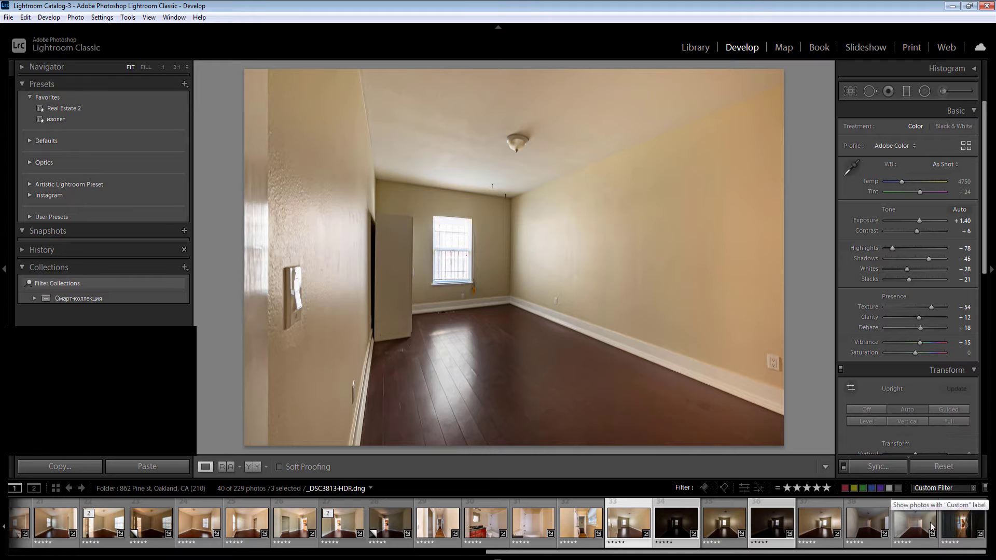
left_click(874, 471)
key("Return")
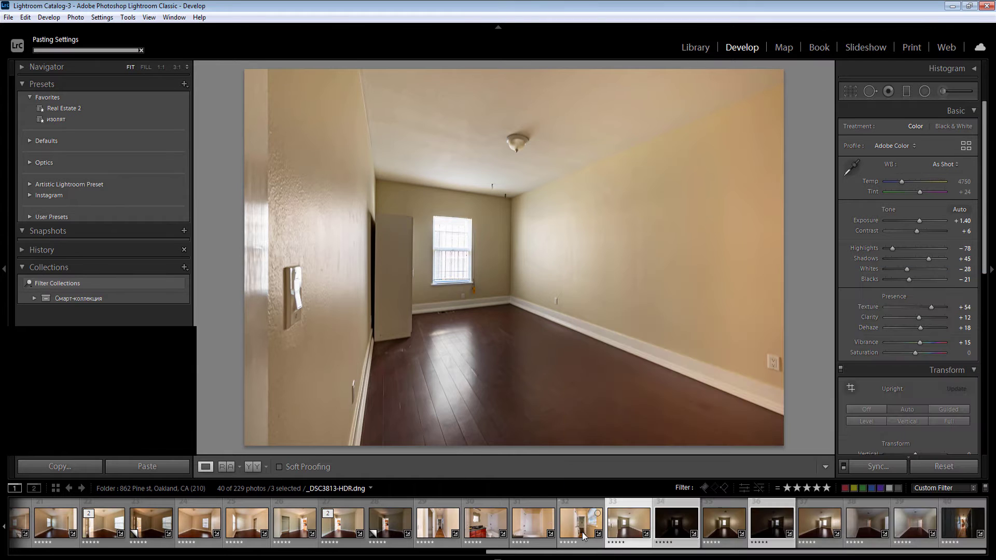
Step: Clear the multiple selection and return to the corrected empty-room photo alone
left_click(581, 524)
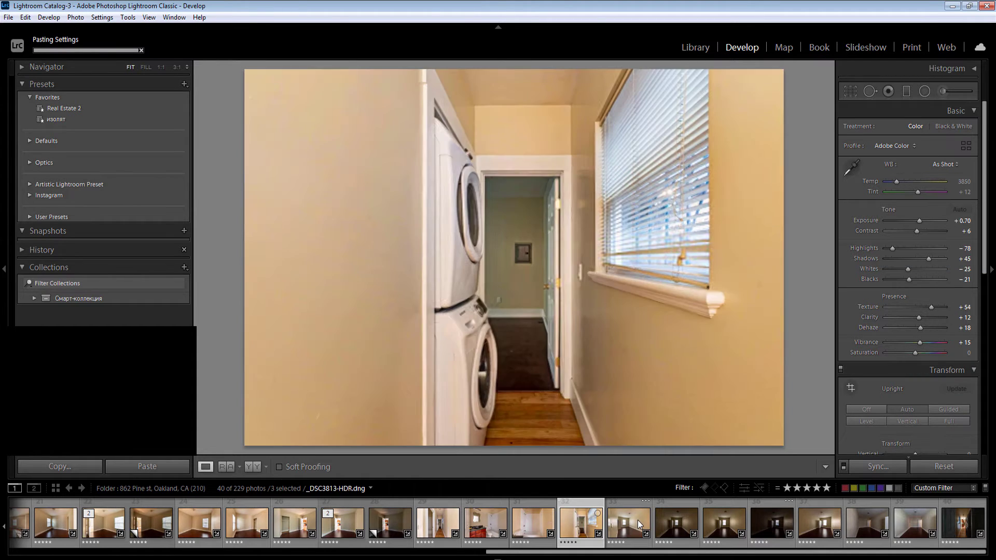
left_click(638, 520)
left_click(637, 519)
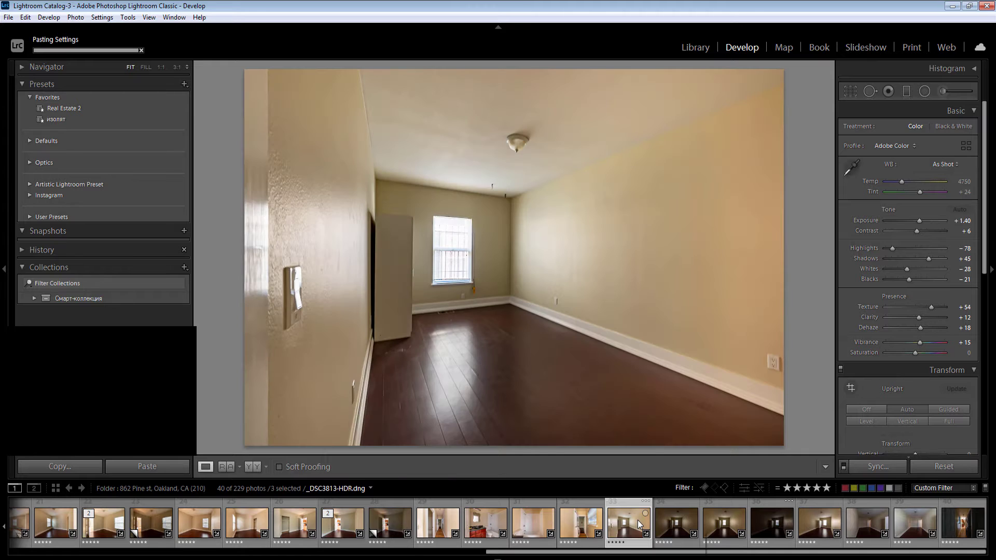
right_click(637, 519)
left_click(591, 2)
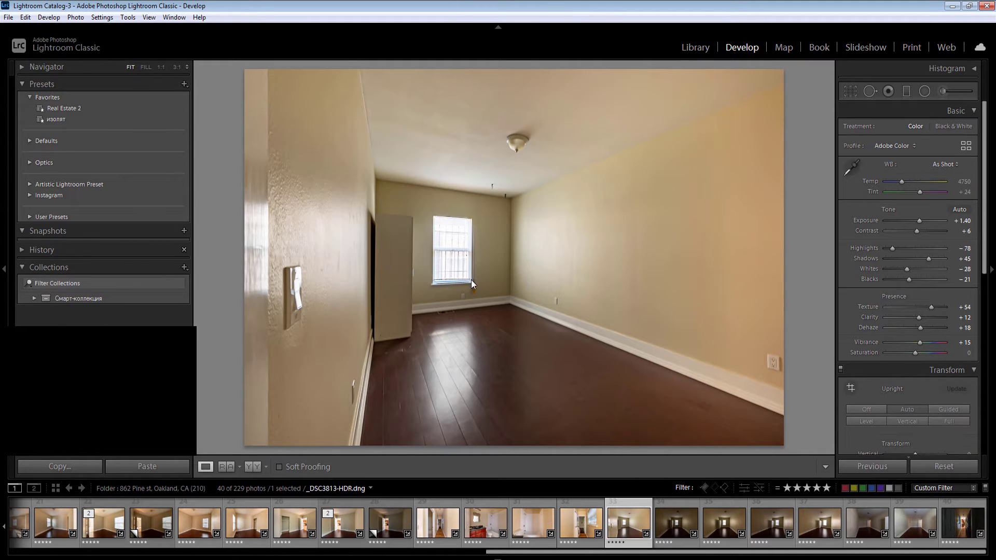
Step: Add a radial filter over the window with exposure −0.40, highlights −25, whites −33 and temperature 10
key("shift+m")
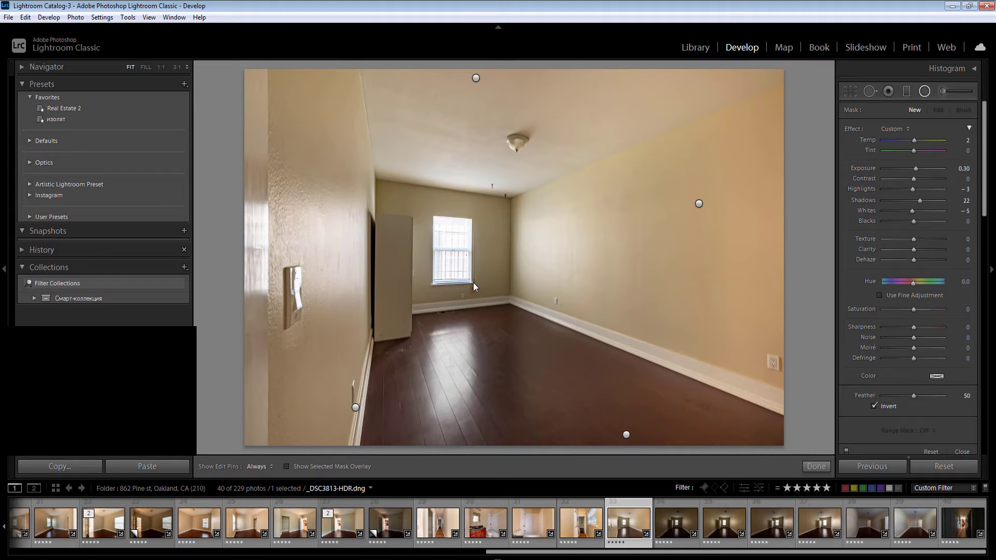
left_click_drag(450, 247, 473, 283)
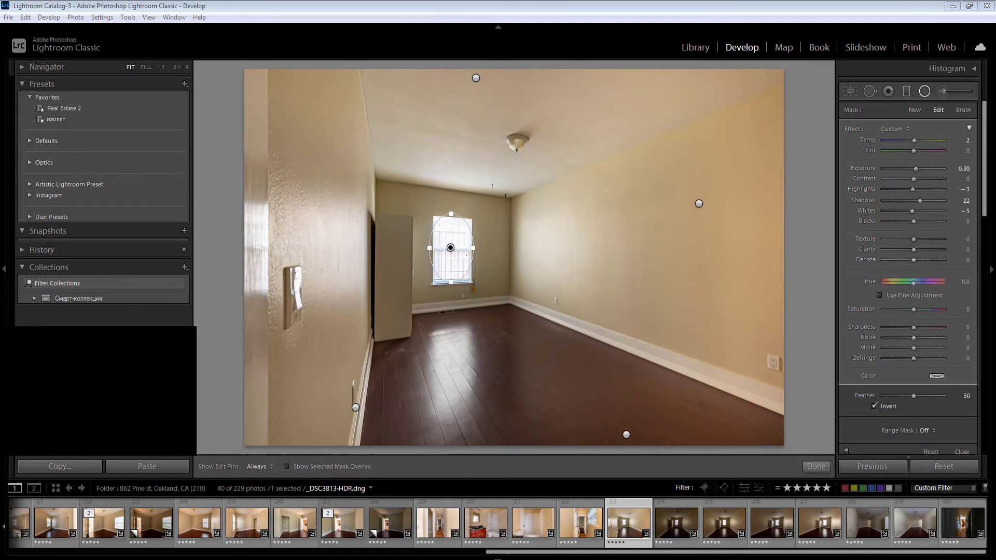
left_click(964, 168)
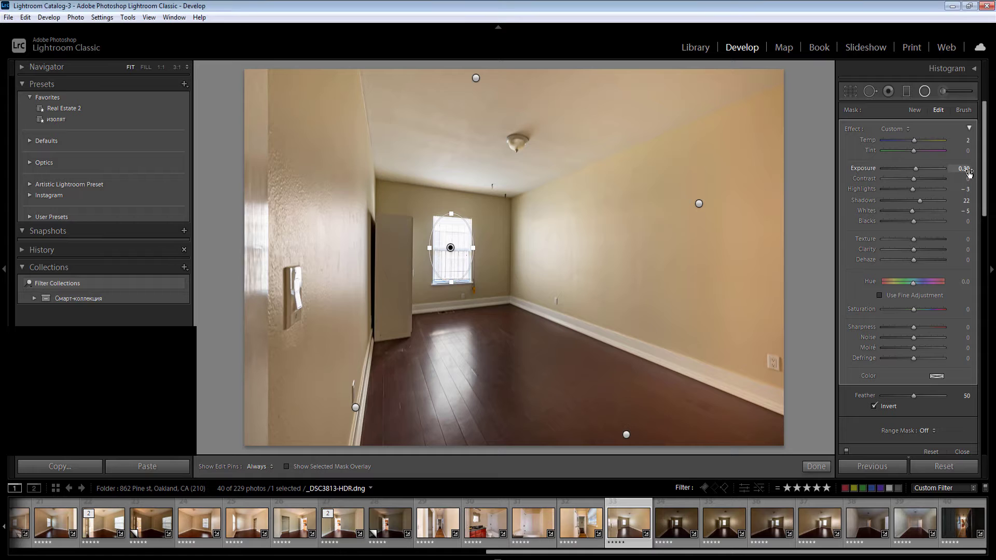
type("0")
left_click(905, 189)
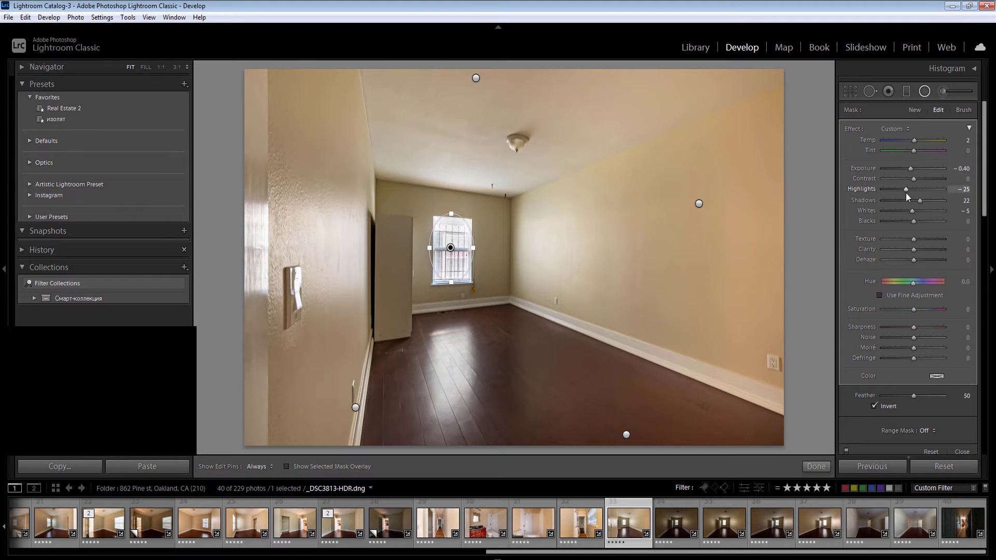
left_click(903, 211)
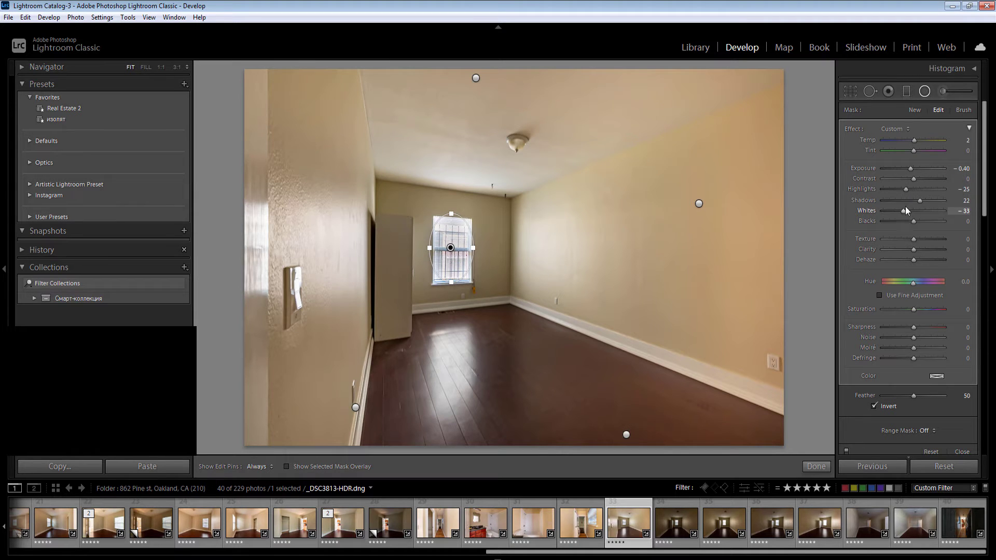
left_click(960, 142)
type("10")
key("Return")
left_click(728, 2)
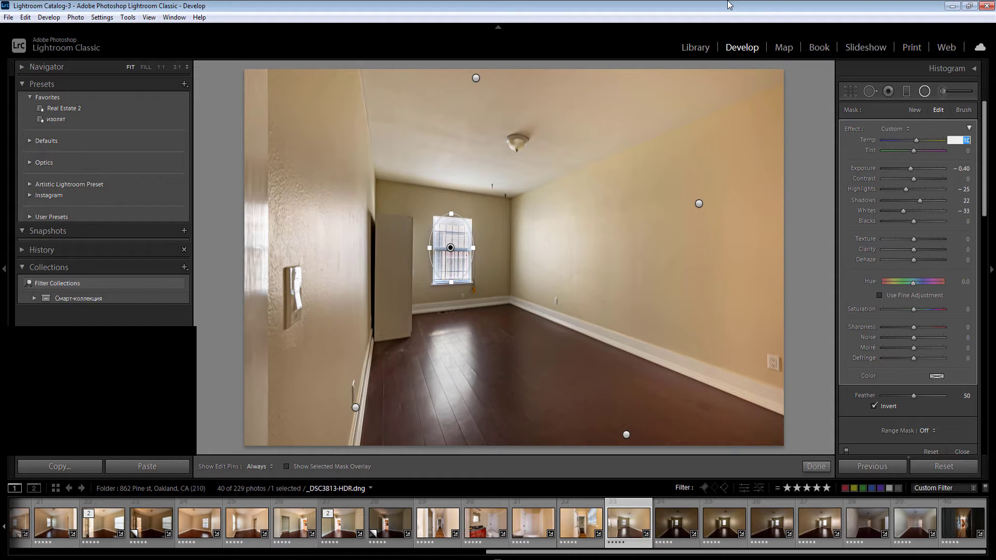
key("Return")
key("Return")
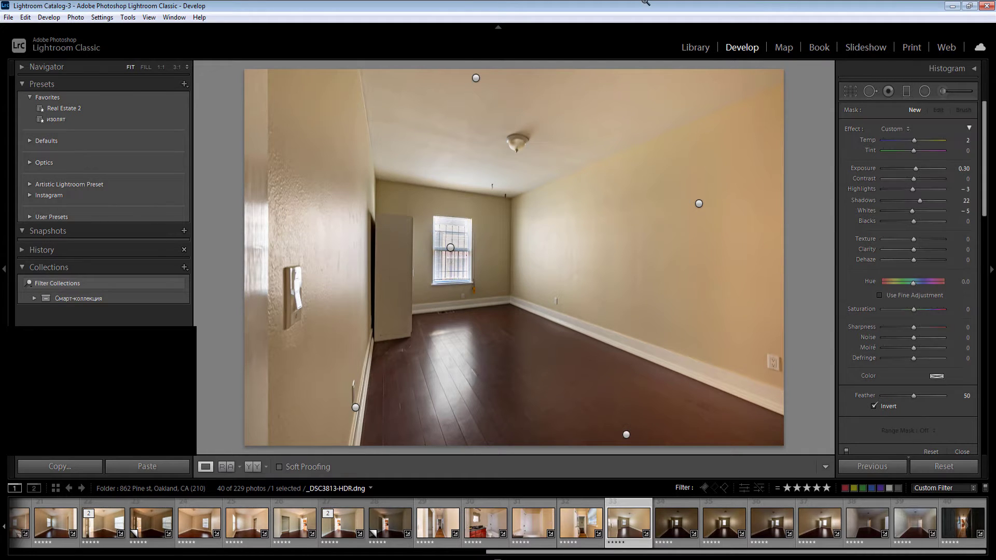
Step: Open photo 35, the symmetrical room with the wardrobe, and set exposure to +1.00, shadows to +89 and whites to −16
key("Right")
key("Right")
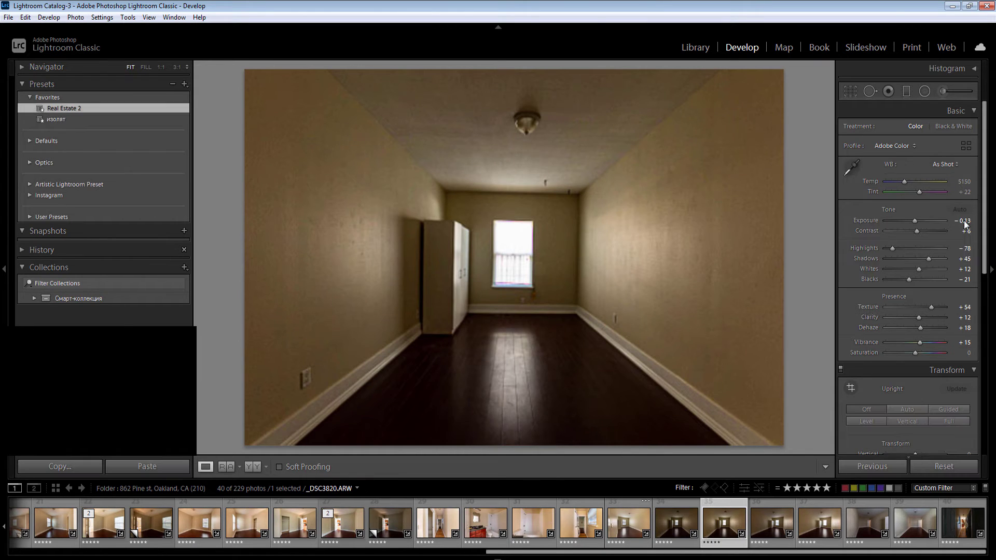
left_click(963, 221)
type("1")
left_click(942, 258)
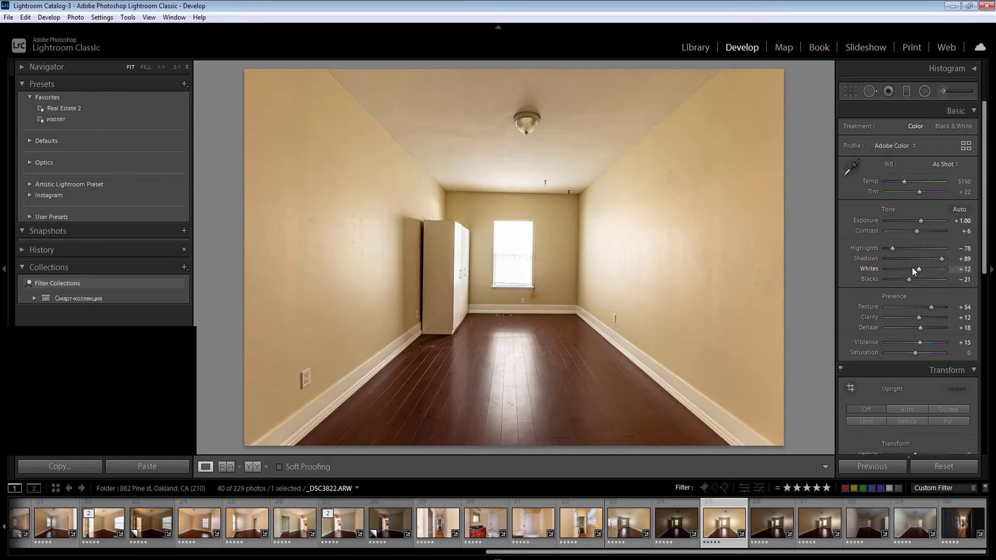
Step: Set the wardrobe room photo's temperature to 5000 and its vibrance to 0
left_click(964, 181)
type("5000")
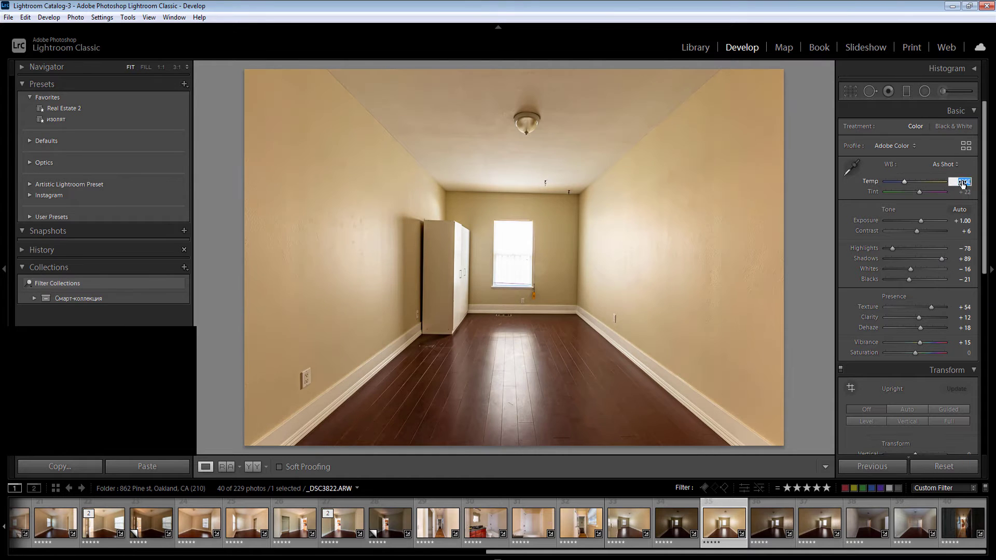
key("Return")
left_click(965, 343)
key("Return")
Step: Add radial filters with exposure 0.30 over both side walls, the ceiling and the floor of the wardrobe room
key("k")
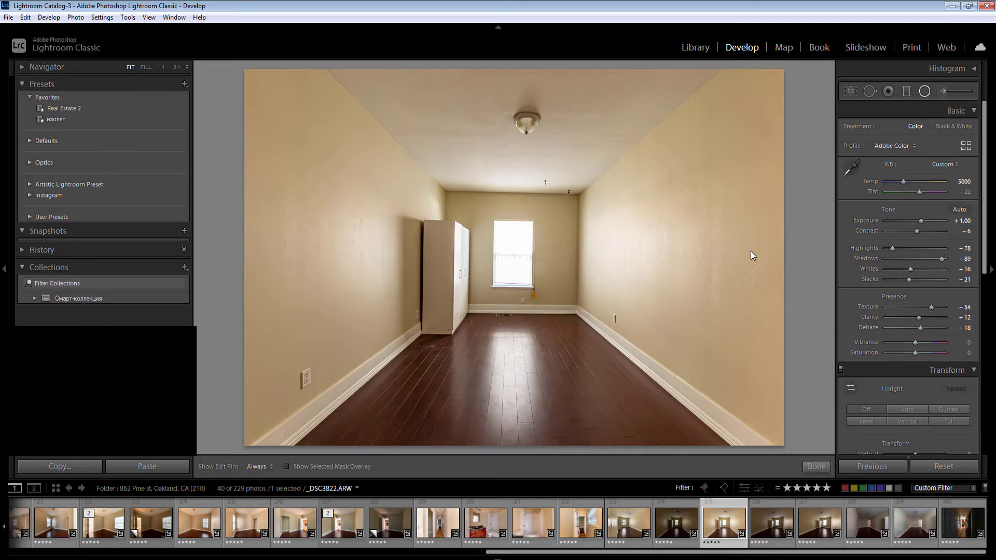
left_click_drag(666, 413, 264, 262)
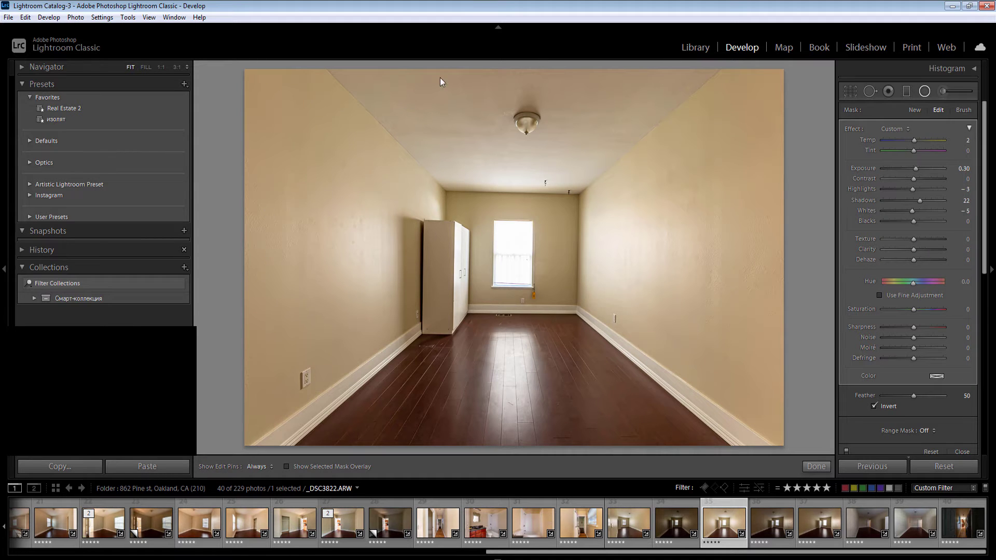
left_click_drag(485, 64, 830, 217)
left_click_drag(296, 354, 431, 530)
left_click_drag(529, 411, 692, 512)
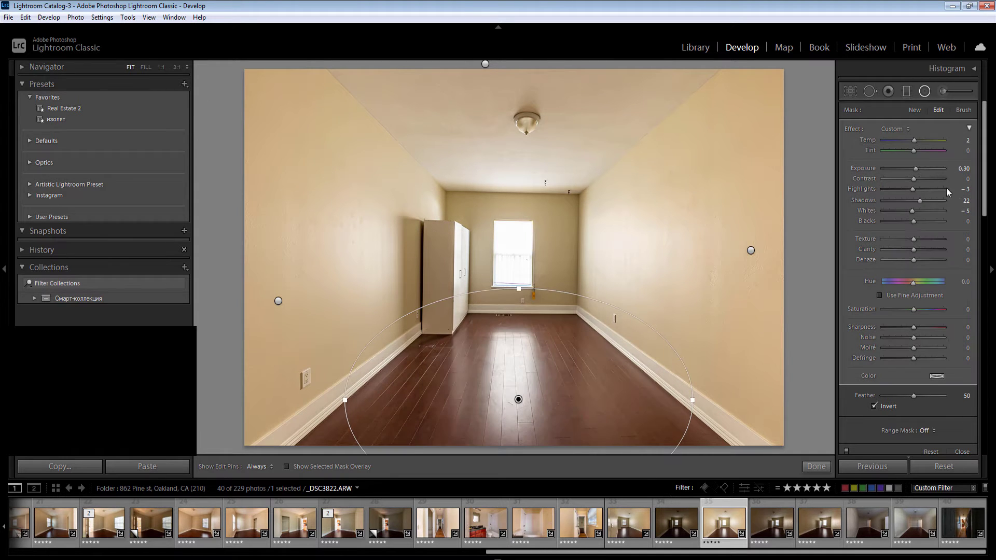
Step: Set the floor radial filter's exposure to −0.60 and compare the finished photo with the preceding one
left_click(964, 169)
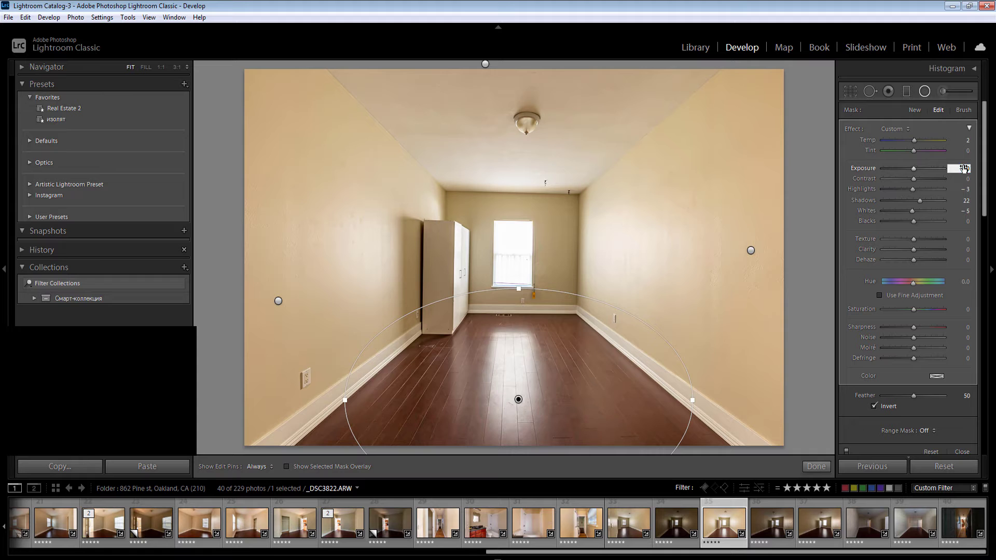
type("-0.6")
key("Return")
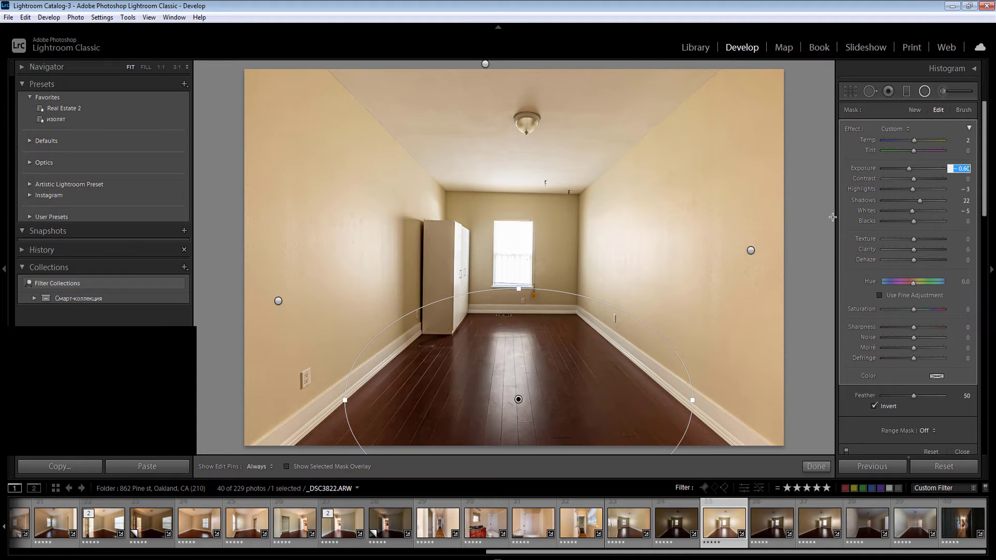
key("Return")
key("Return")
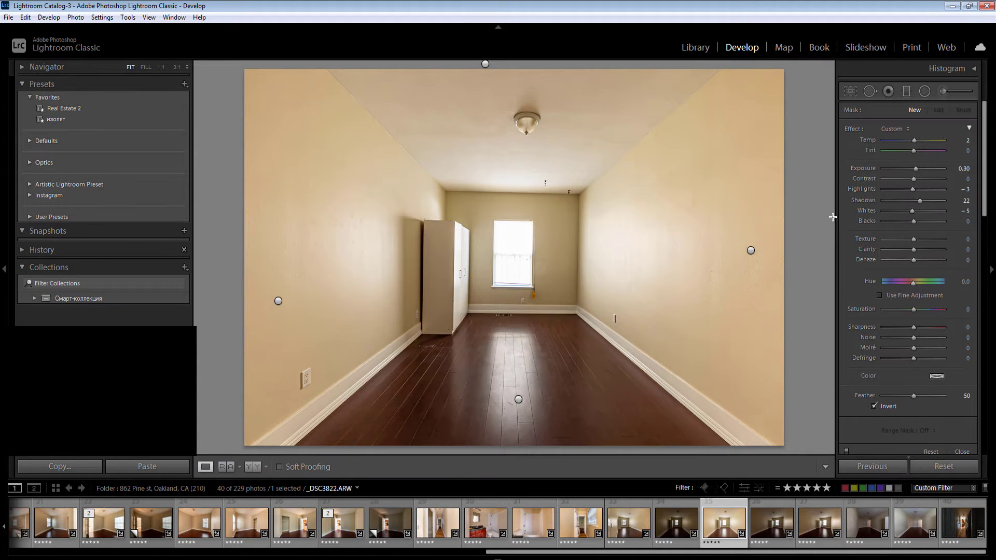
key("Left")
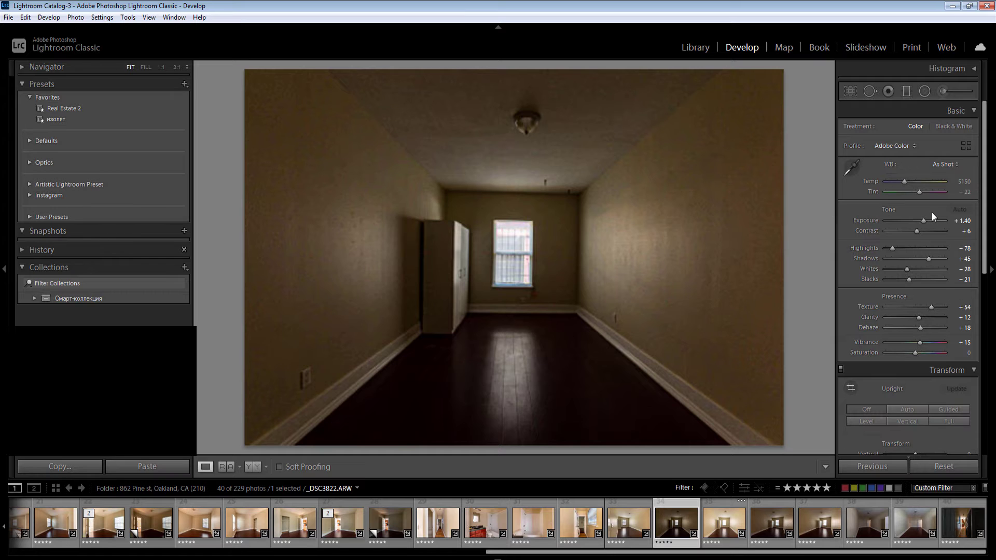
key("Right")
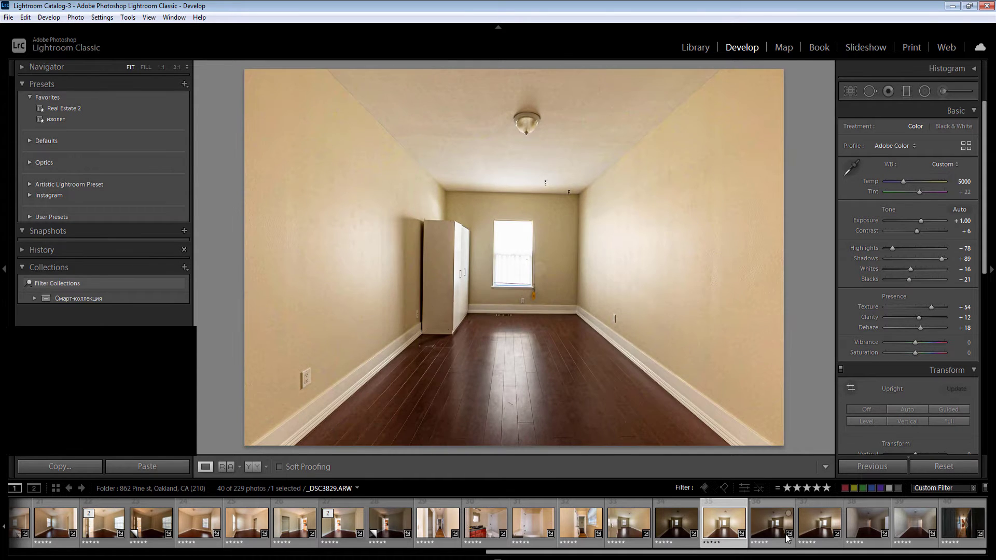
Step: Sync the edited settings of photo 35, the bright wardrobe room, to photo 37, the angled view of that room
left_click(786, 534)
key("Right")
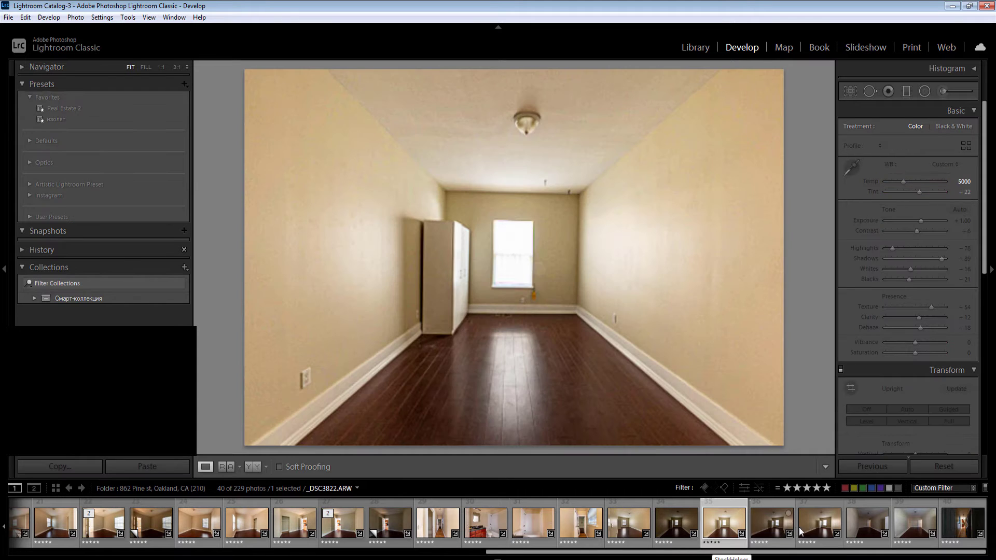
left_click(726, 533, "ctrl")
left_click(873, 469)
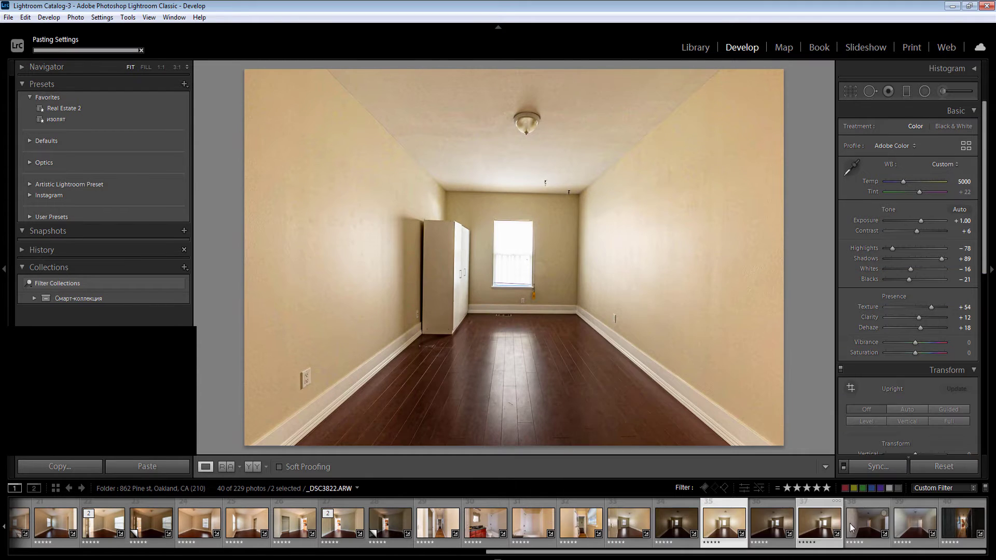
Step: Sync the settings of dark photo 34 to dark photo 36
left_click(690, 529)
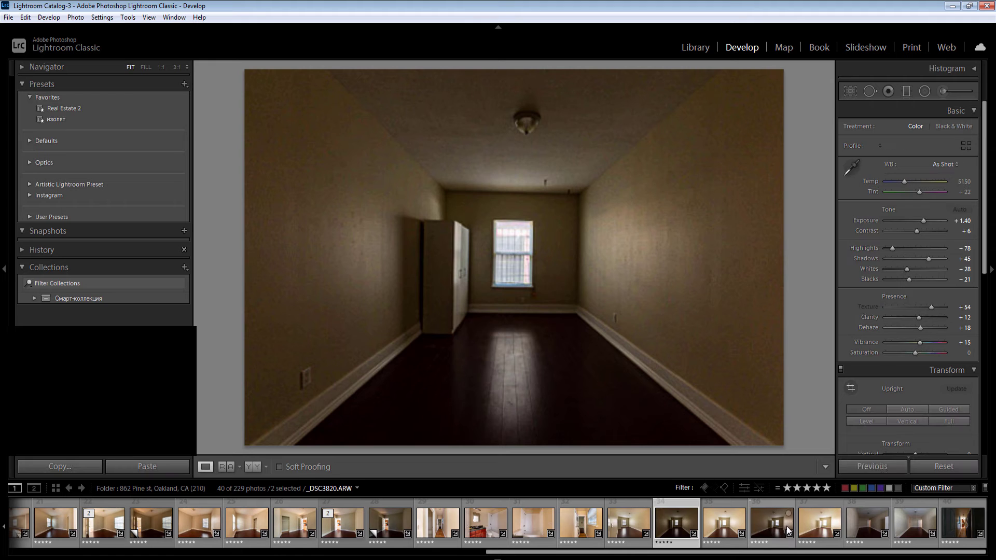
left_click(884, 465)
key("Return")
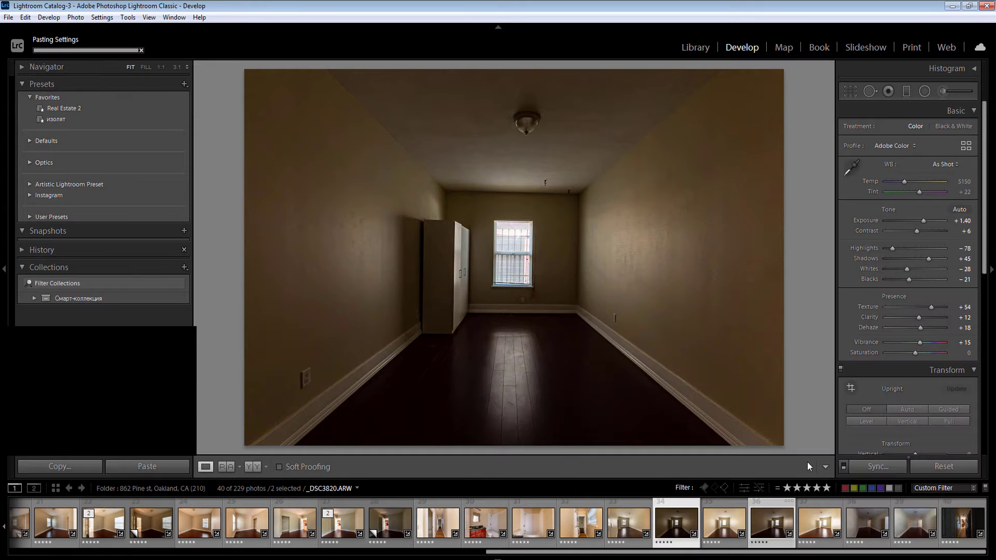
Step: Open photo 37 and add a radial filter with exposure −0.60, narrowed and positioned over the floor
left_click(726, 529)
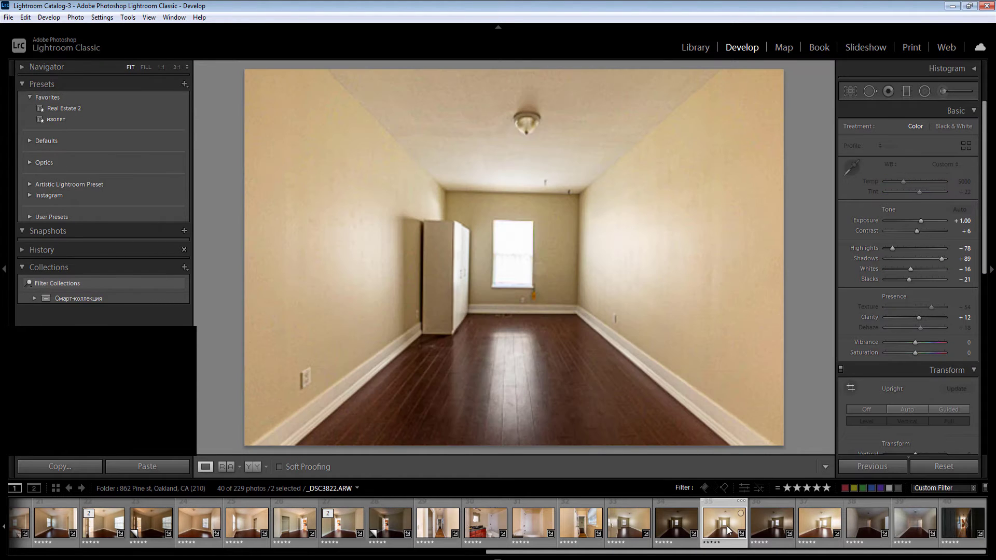
key("Right")
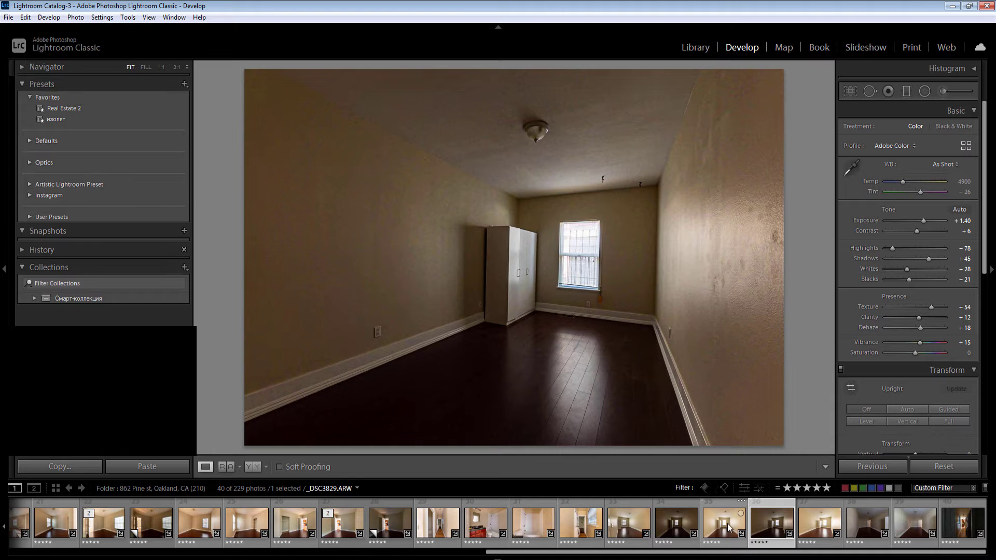
key("Right")
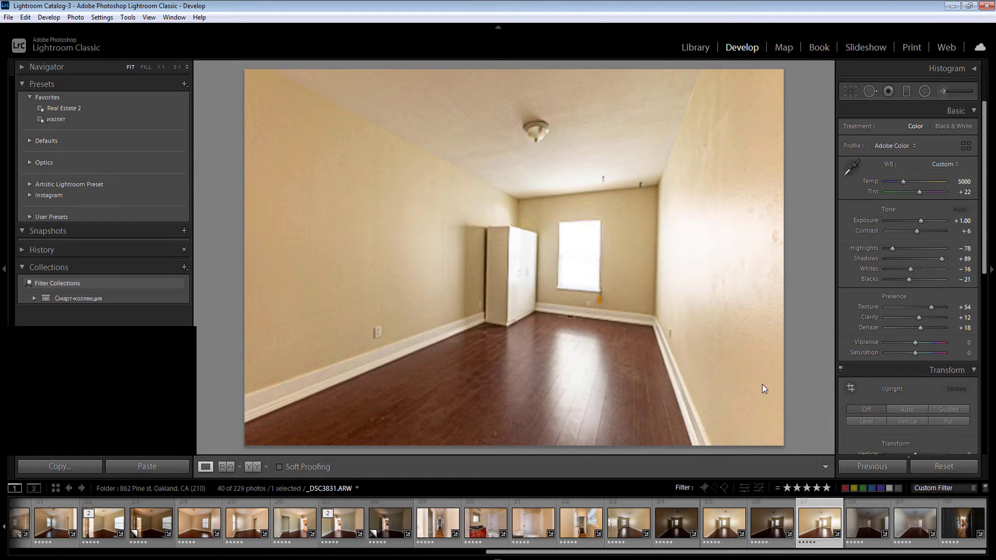
key("shift+m")
left_click_drag(561, 401, 752, 534)
left_click_drag(964, 170, 958, 170)
key("Up")
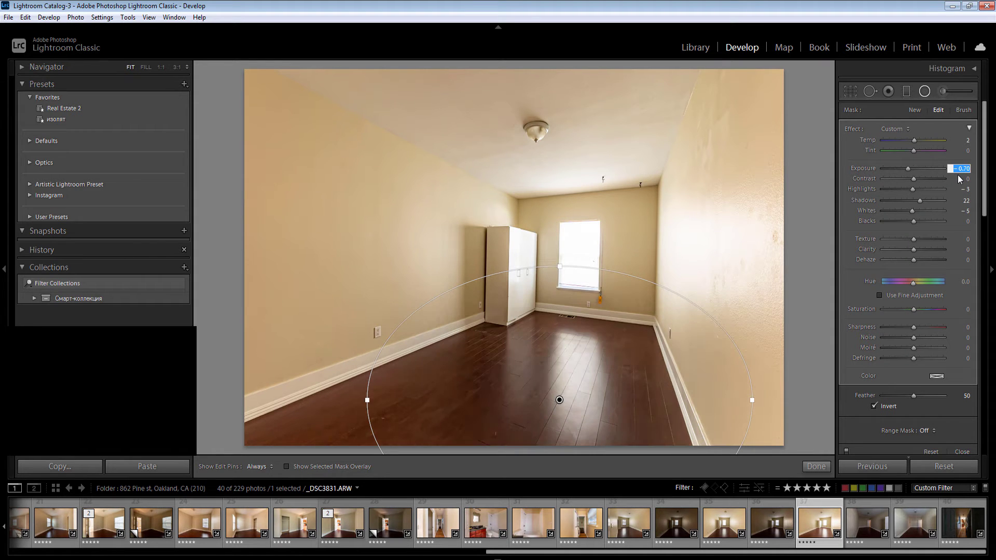
left_click_drag(539, 398, 502, 435)
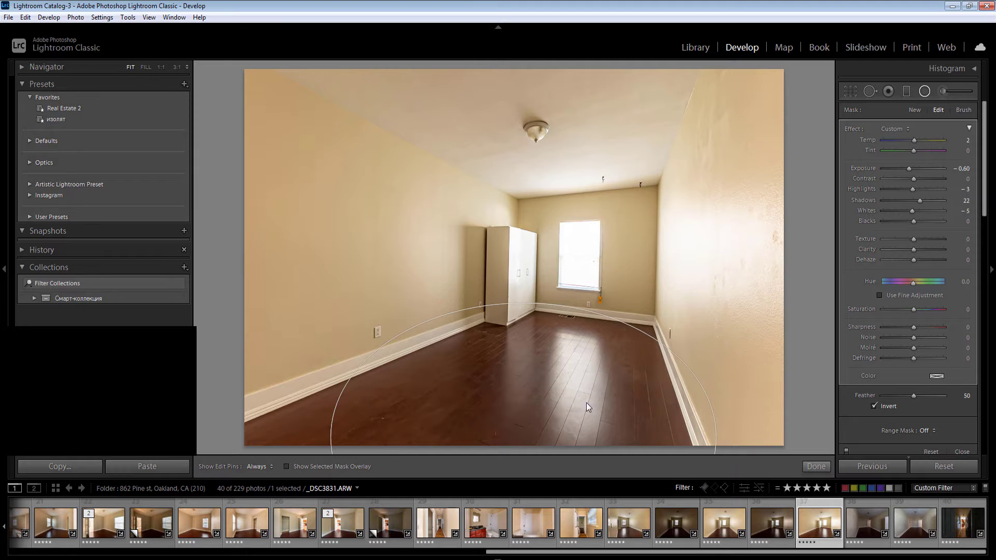
left_click_drag(697, 433, 694, 433)
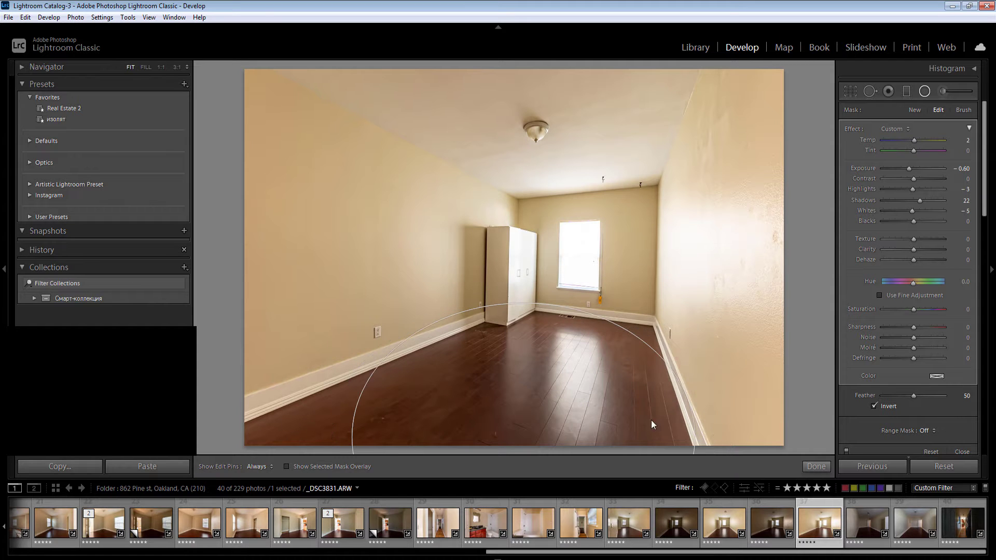
left_click_drag(558, 400, 602, 385)
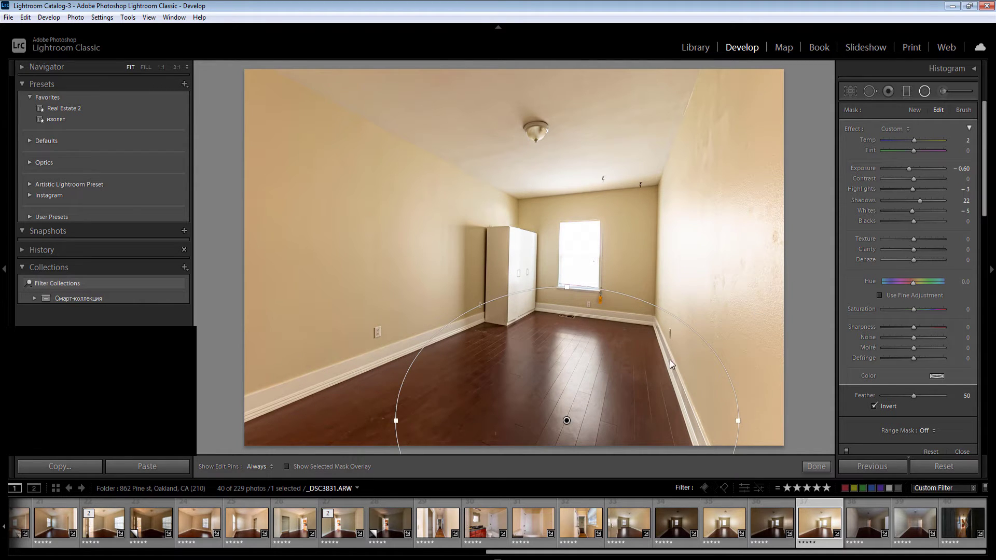
Step: Add a radial filter over the bright right wall with exposure −0.30 and highlights −30
left_click_drag(729, 231, 846, 406)
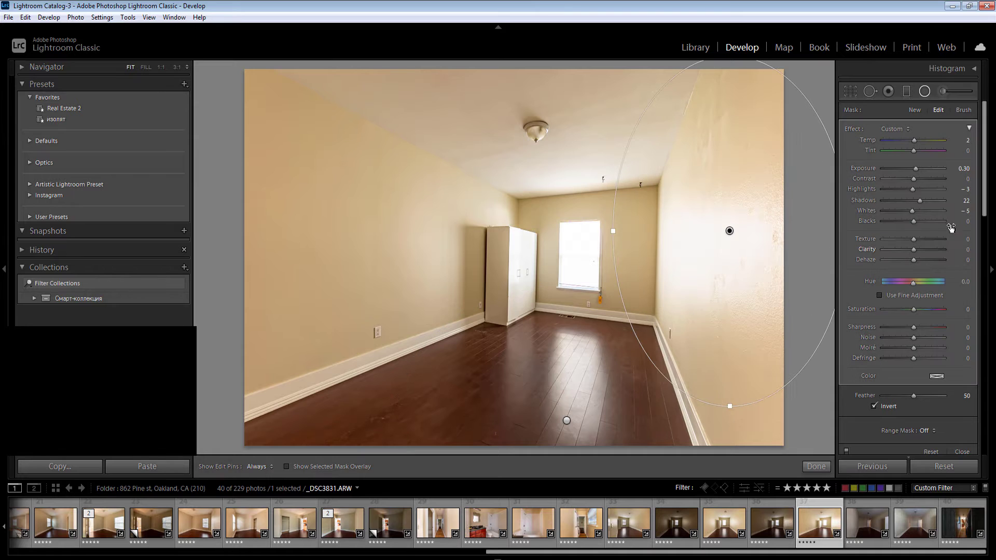
left_click(965, 170)
type("-0.3")
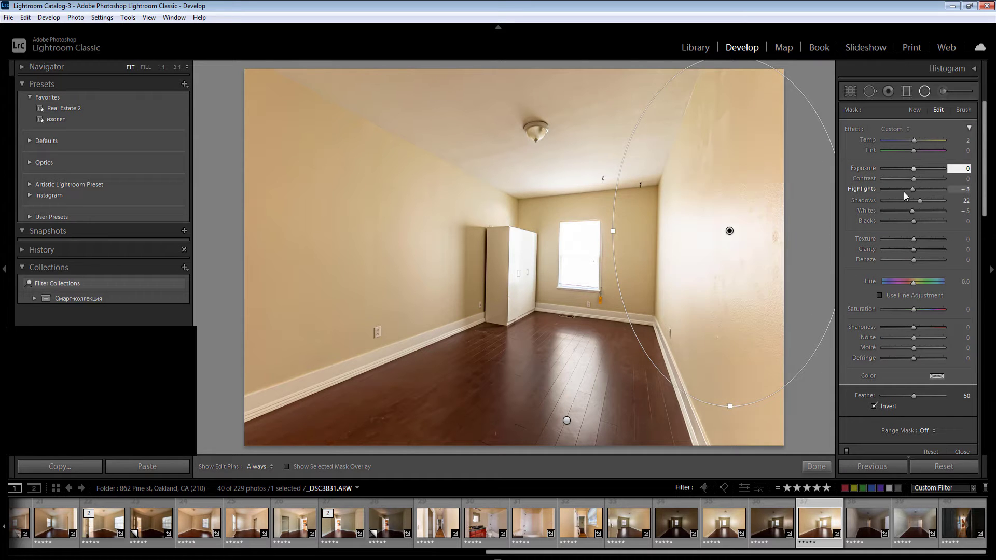
left_click(905, 188)
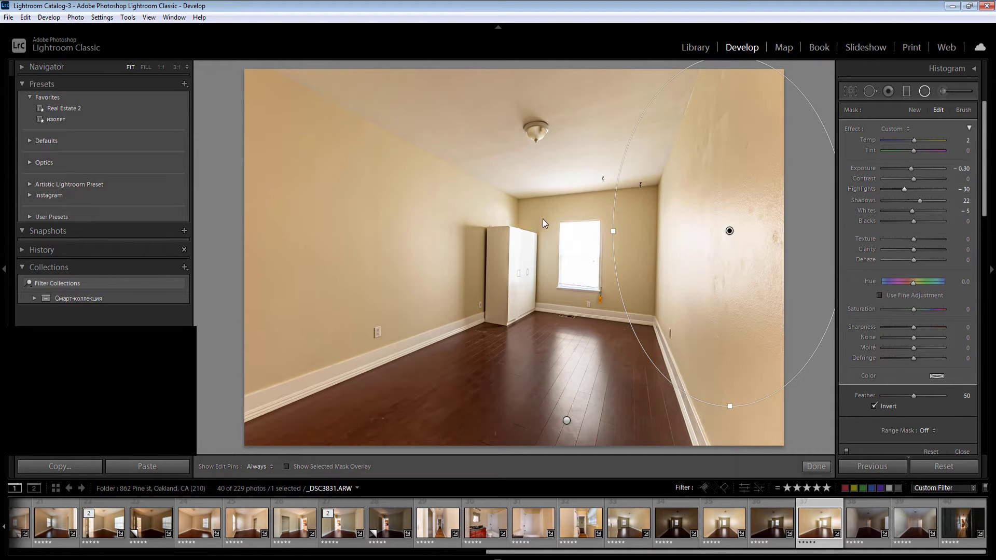
key("Return")
Step: Place a radial filter over the wardrobe with exposure −0.30 and highlights −32, and finish the local adjustments
left_click(960, 170)
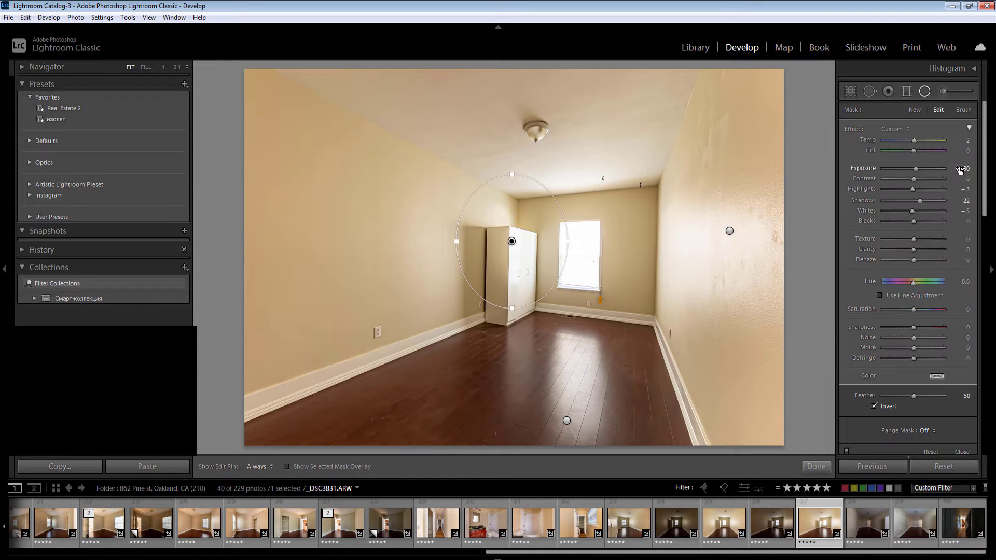
key("ctrl+z")
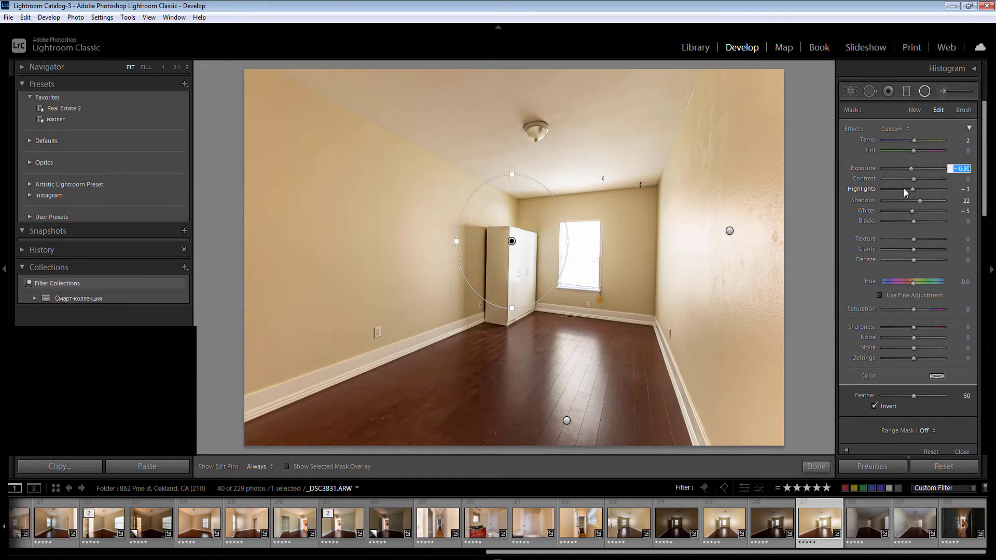
left_click(903, 189)
left_click_drag(530, 249, 534, 260)
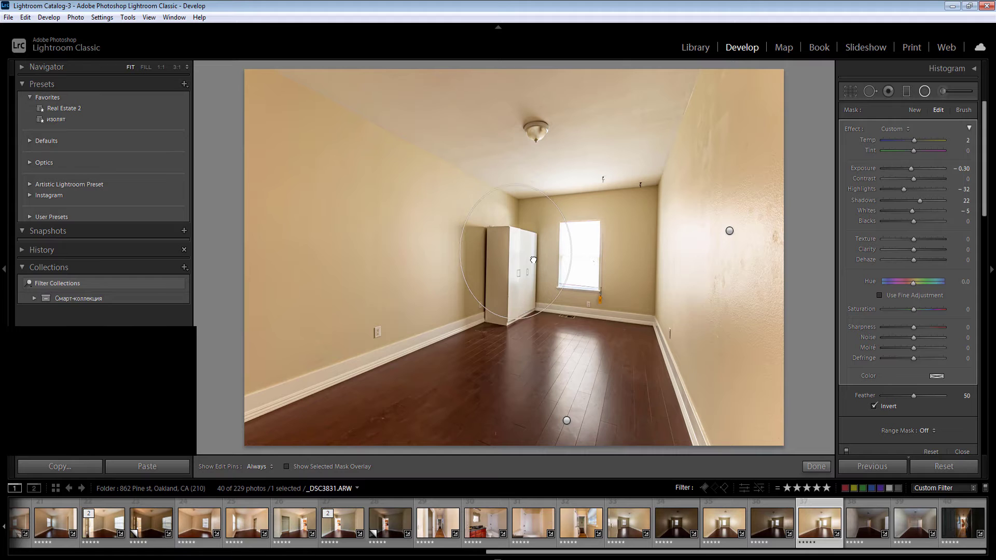
double_click(533, 260)
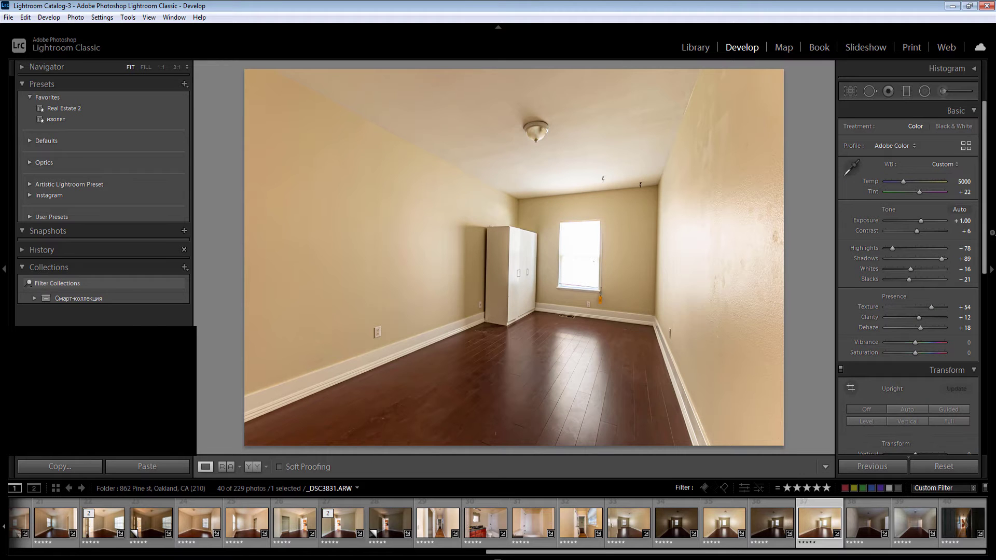
Step: Set photo 37's overall exposure to +0.60, comparing it with the preceding photo, and reduce its yellow saturation to about −32
left_click(962, 222)
key("Down")
key("Down")
key("Return")
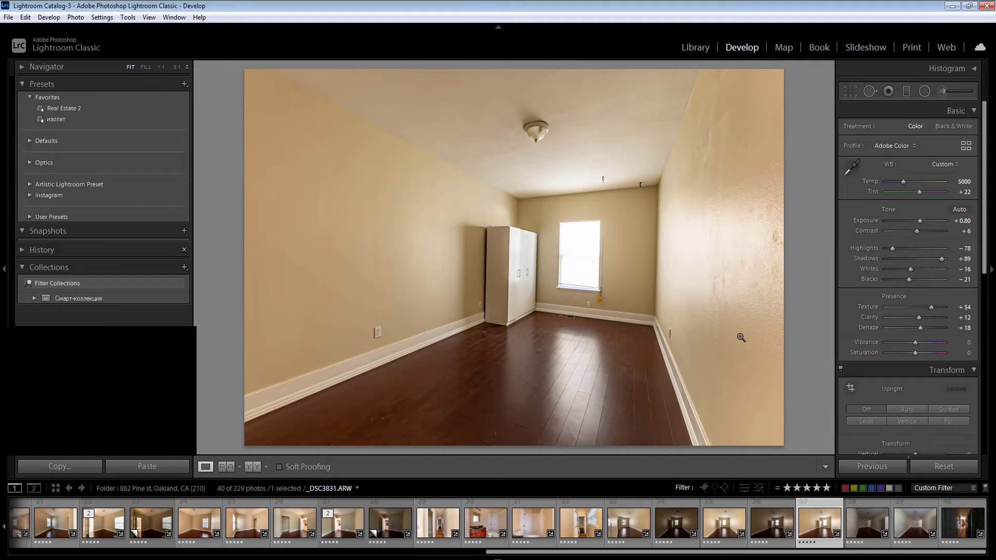
key("Left")
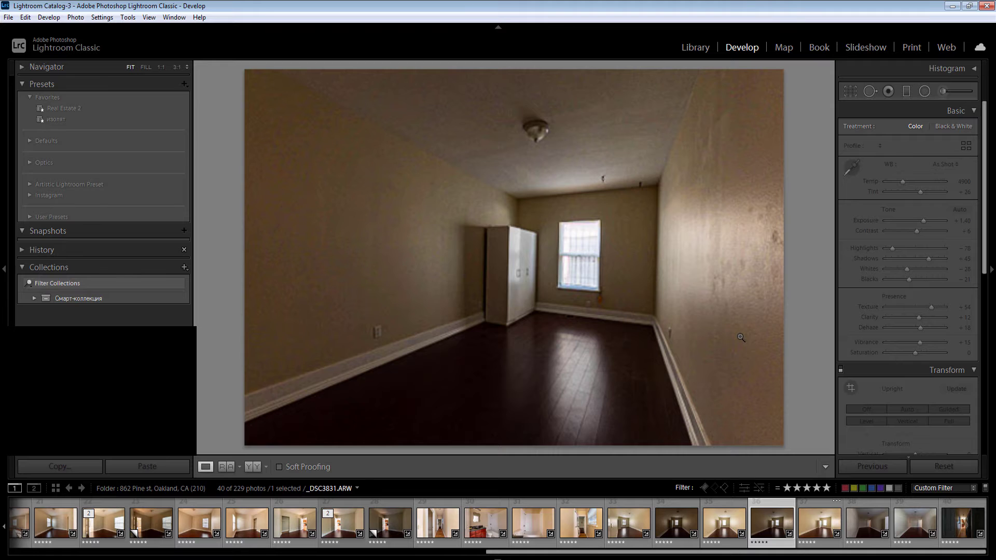
key("Right")
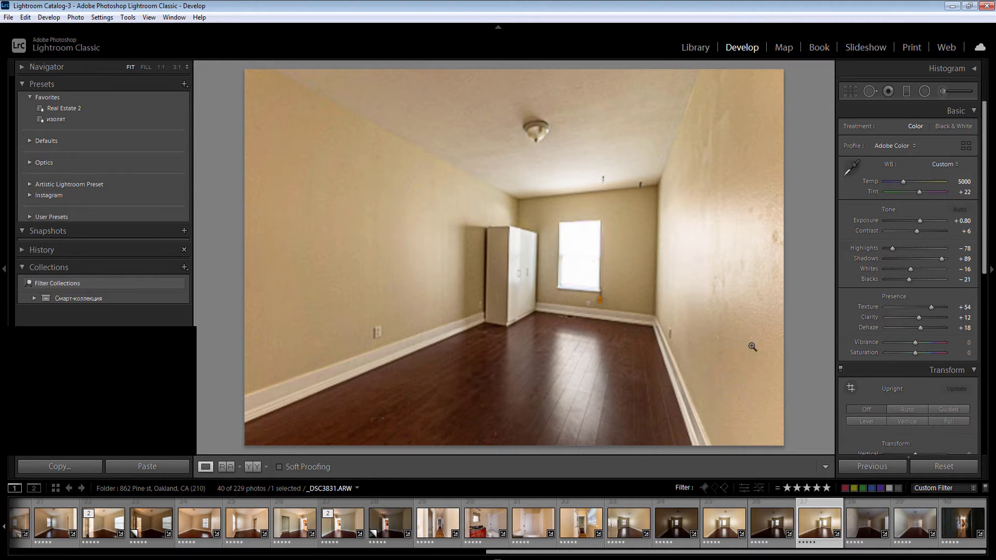
left_click(961, 221)
key("Down")
key("Down")
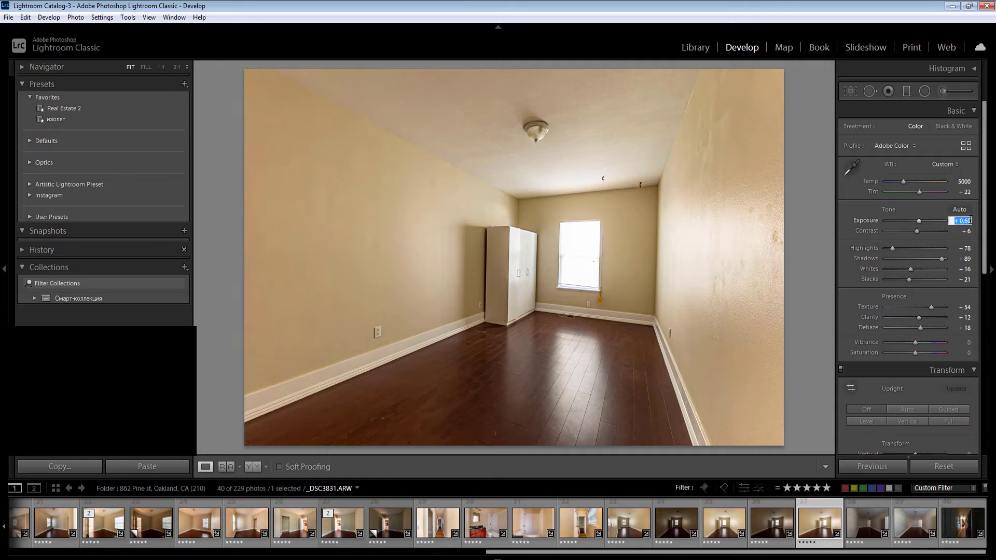
key("Return")
left_click_drag(984, 226, 984, 361)
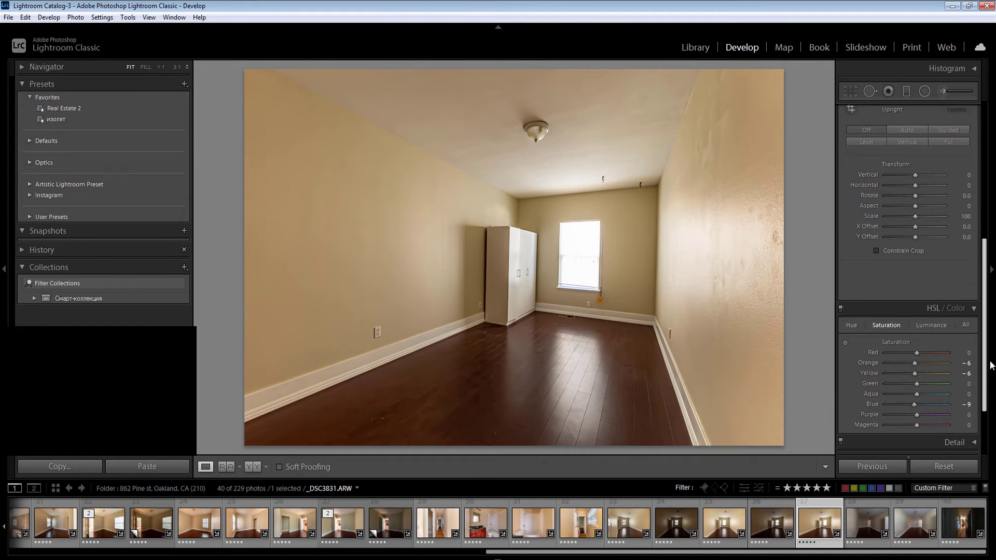
left_click(905, 374)
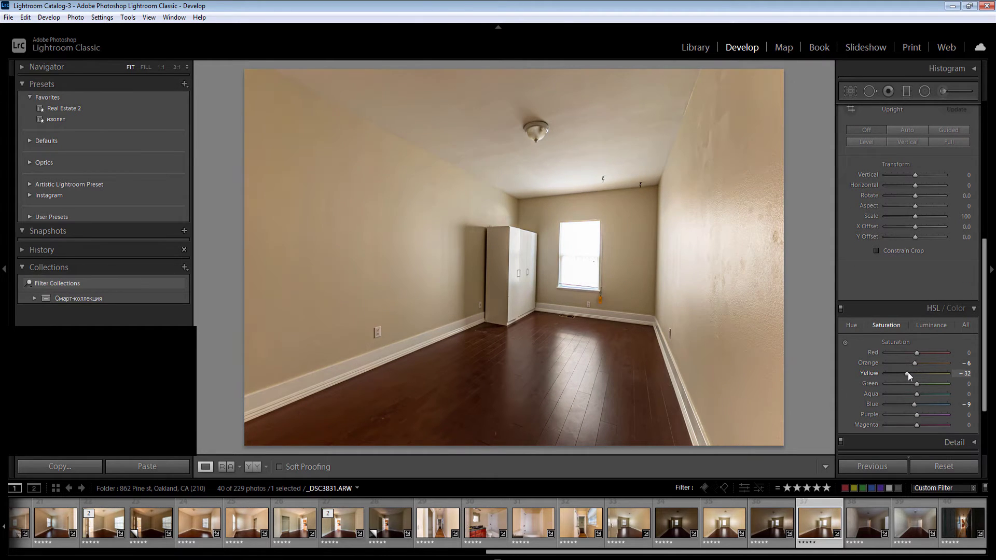
Step: Open photo 38, the dark room with the open door, and set its exposure to +0.90
key("Right")
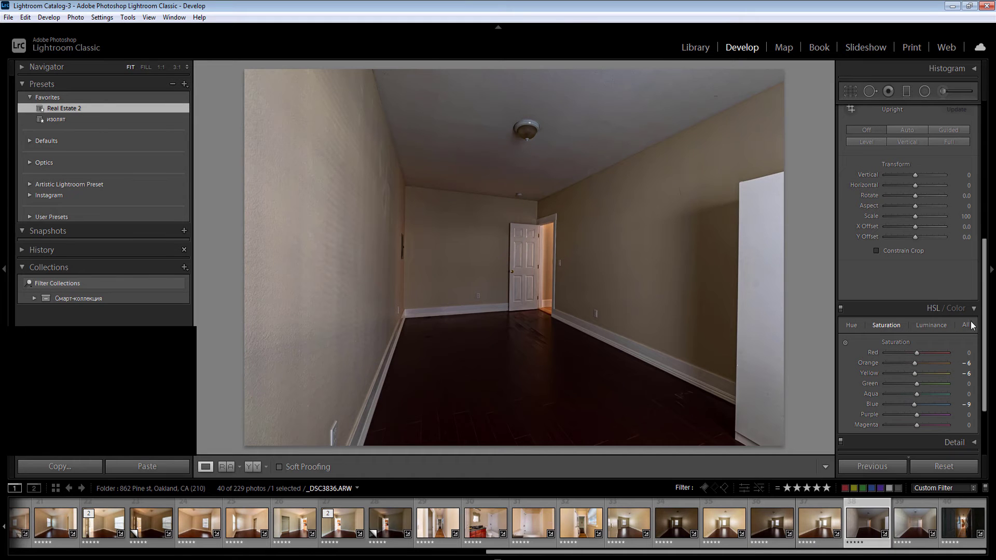
left_click_drag(984, 326, 989, 188)
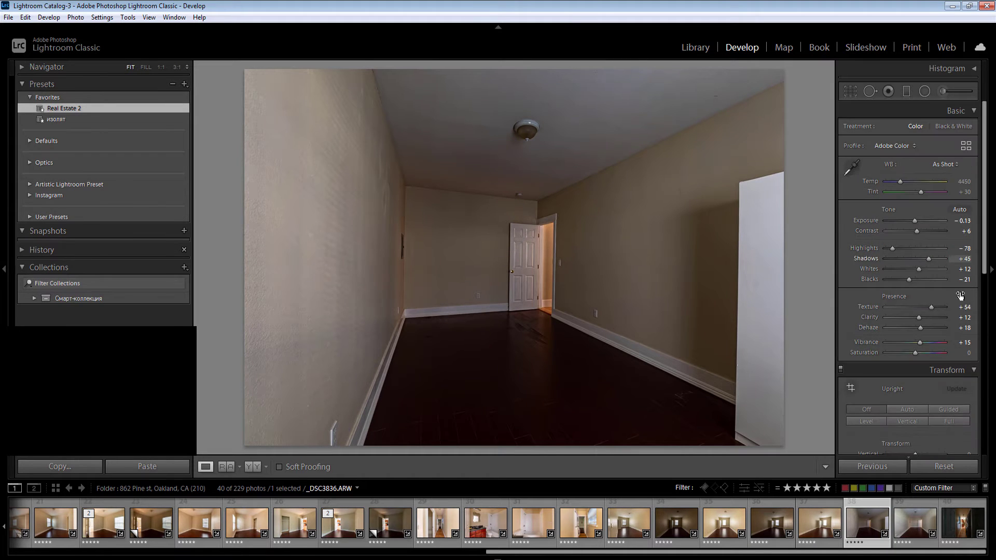
left_click(960, 221)
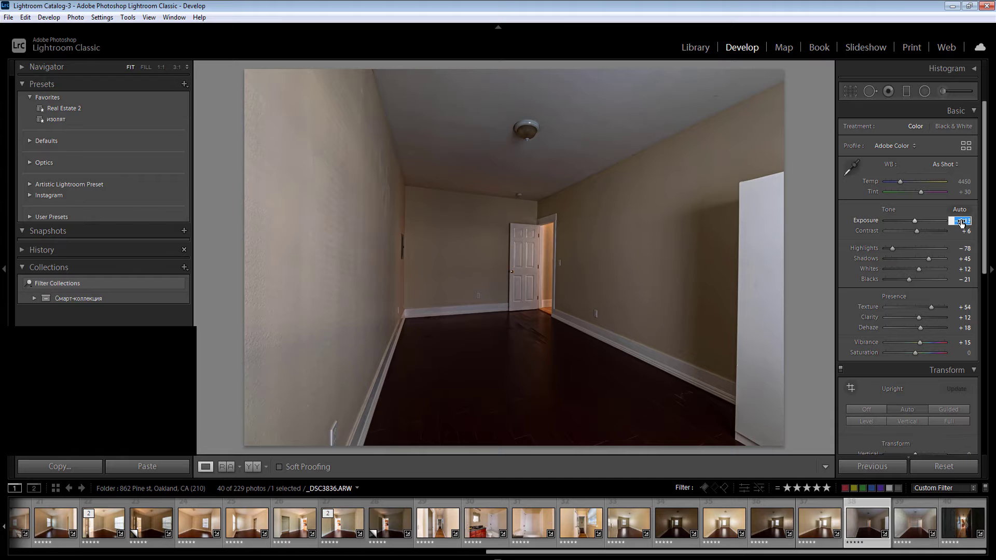
type("1")
key("Down")
key("Return")
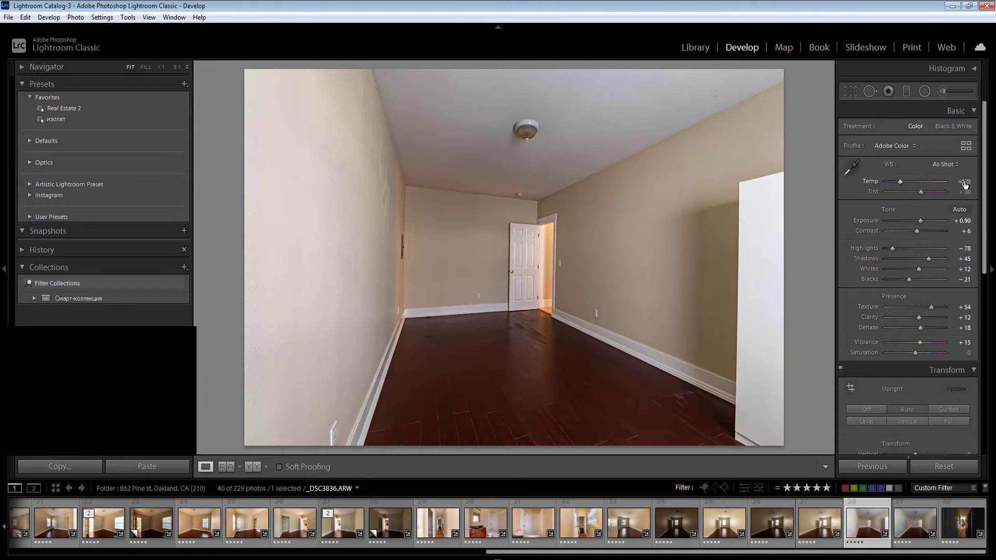
Step: Set photo 38's temperature to 4800 and its whites to −32
left_click(963, 182)
key("Up")
key("Up")
key("Up")
key("Up")
key("Up")
key("Up")
key("Up")
left_click(905, 270)
Step: Add a large radial filter with exposure 0.60 over the middle of the room and another with exposure 0.30 over the ceiling
key("m")
left_click_drag(535, 268, 718, 479)
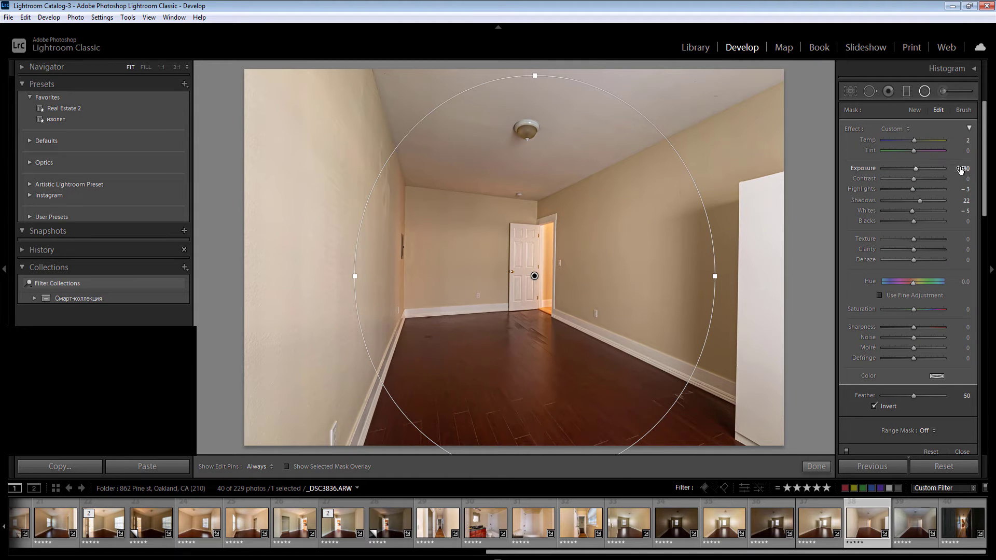
left_click_drag(962, 169, 969, 168)
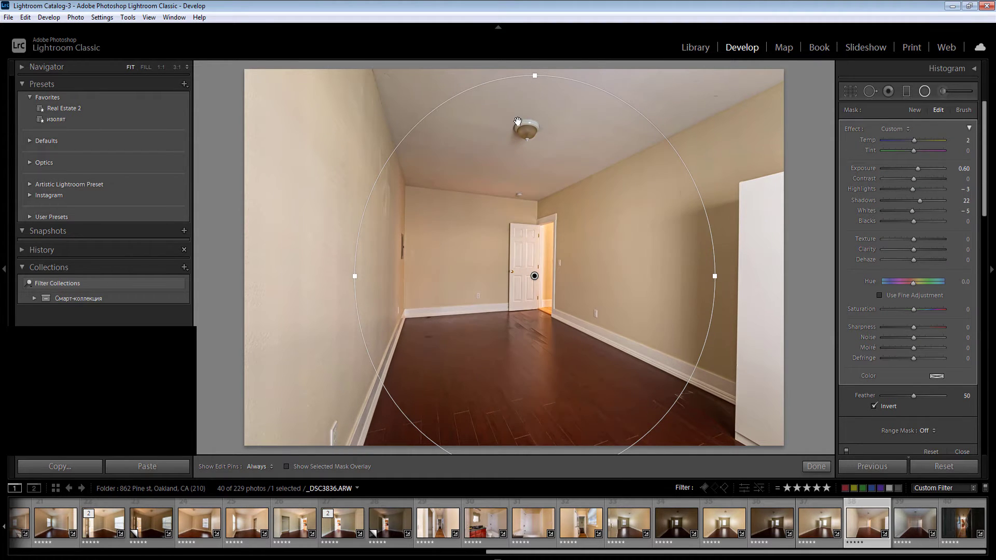
key("ctrl+z")
left_click_drag(602, 173, 679, 214)
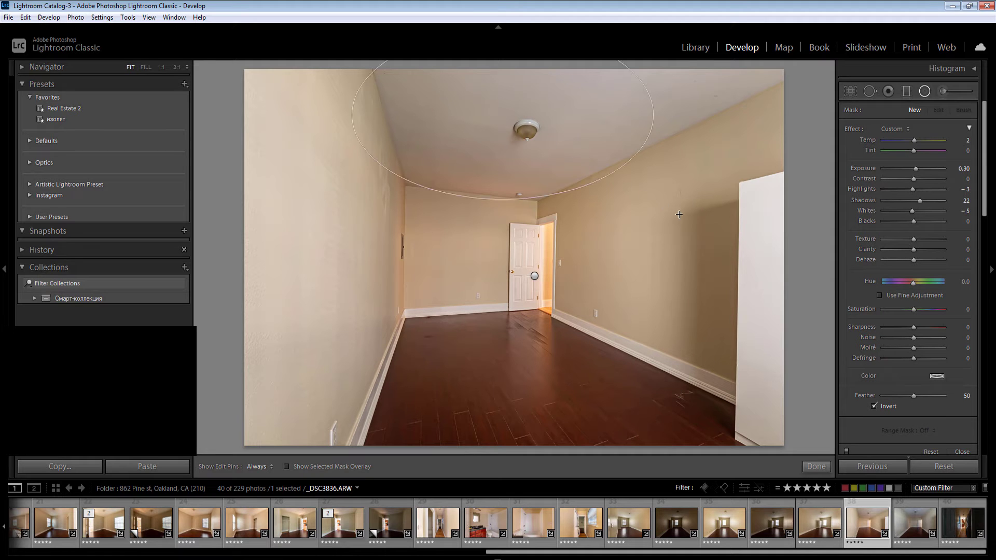
key("shift+m")
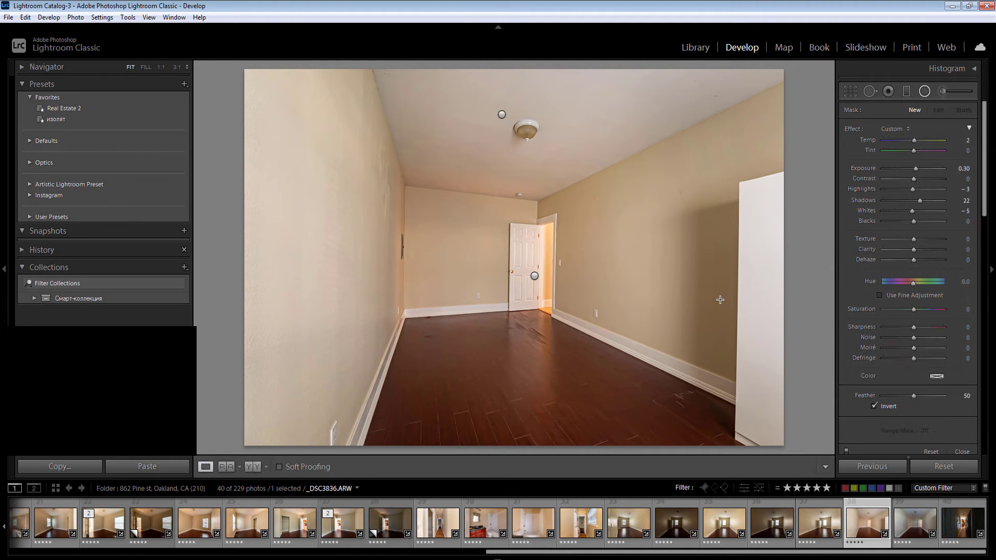
Step: Sync photo 38's settings to photo 39, the straight-on view of the same room
key("Right")
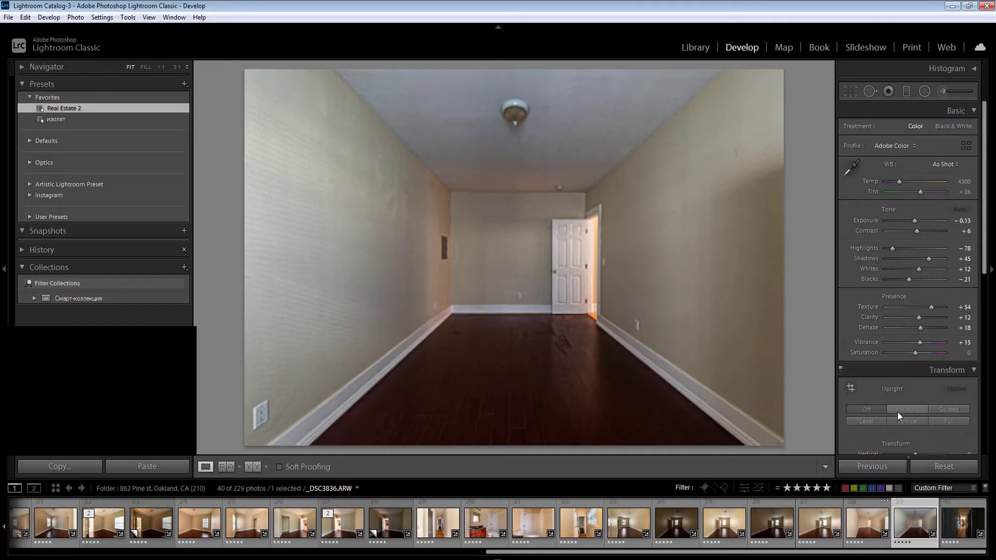
key("Left")
key("shift+Right")
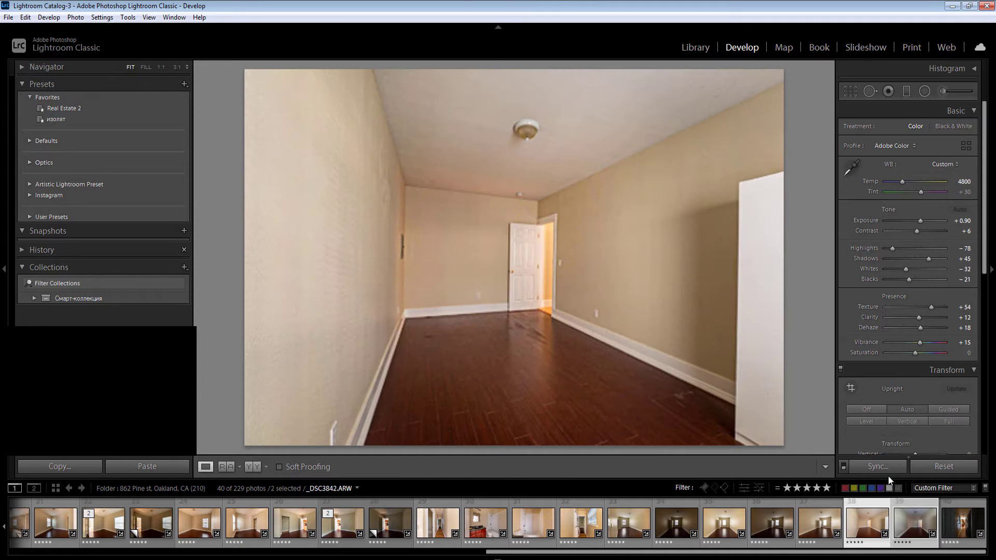
left_click(889, 469)
key("Return")
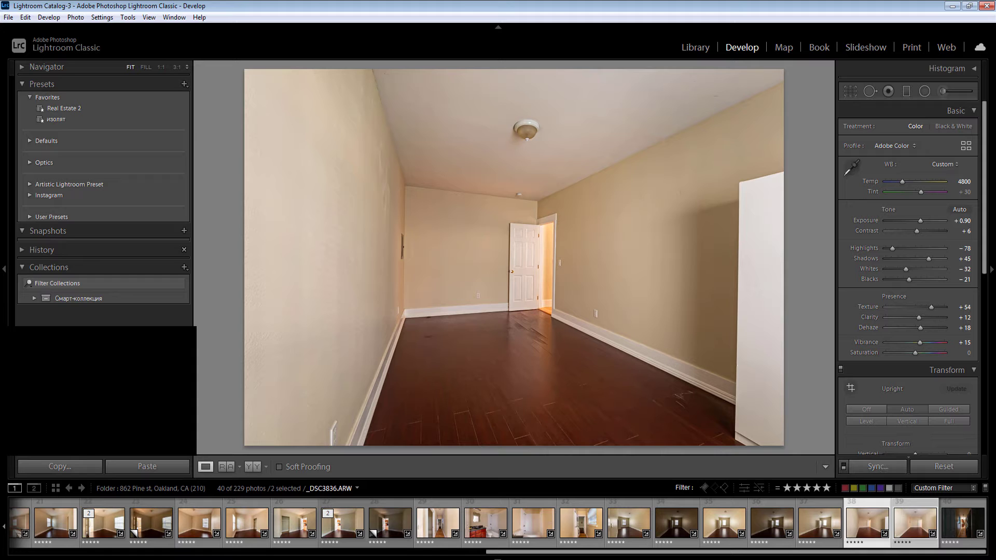
Step: Return to photo 39, the straight-on room view, and set its exposure to +0.60
left_click(964, 522)
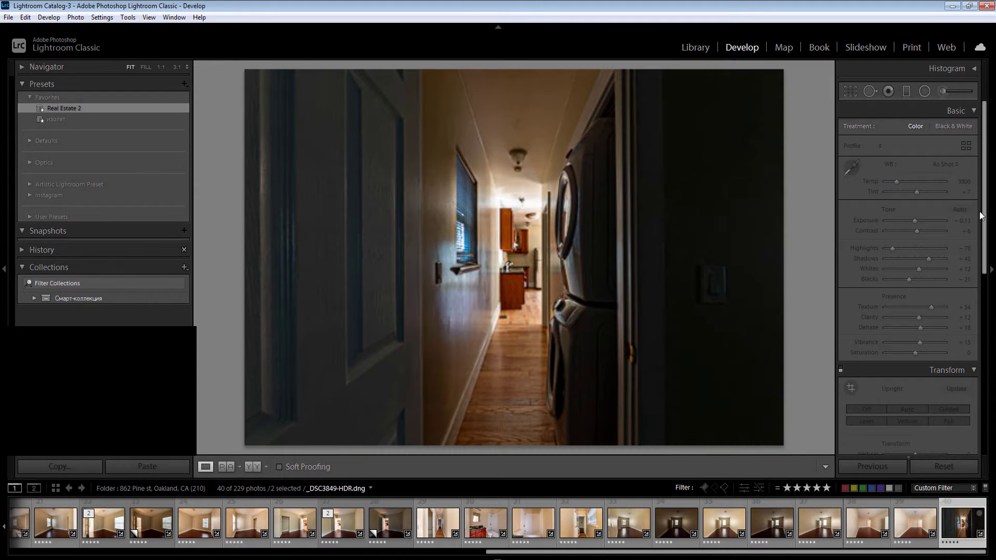
key("Left")
left_click(965, 222)
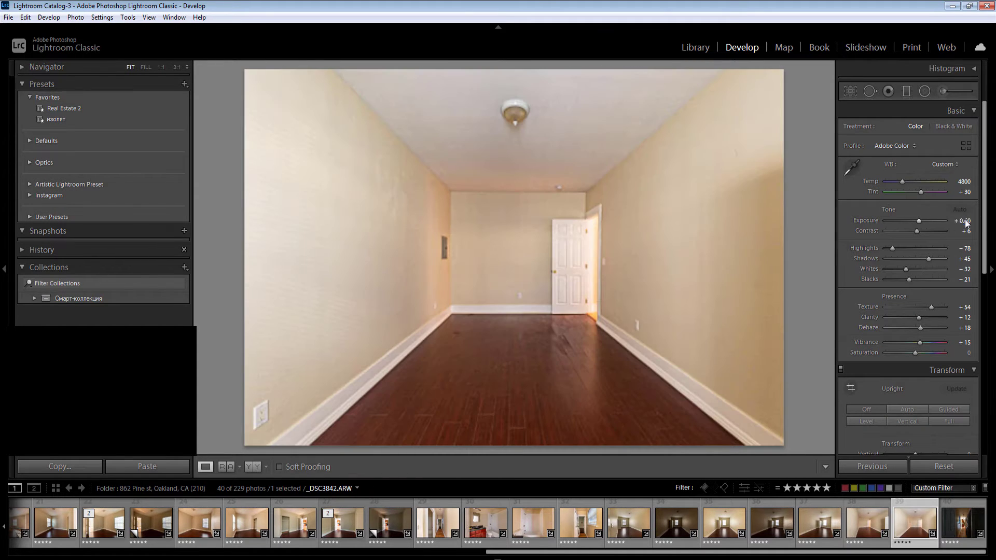
Step: Add a large radial filter over photo 39's left wall with exposure −0.50 and temperature 12
key("shift+m")
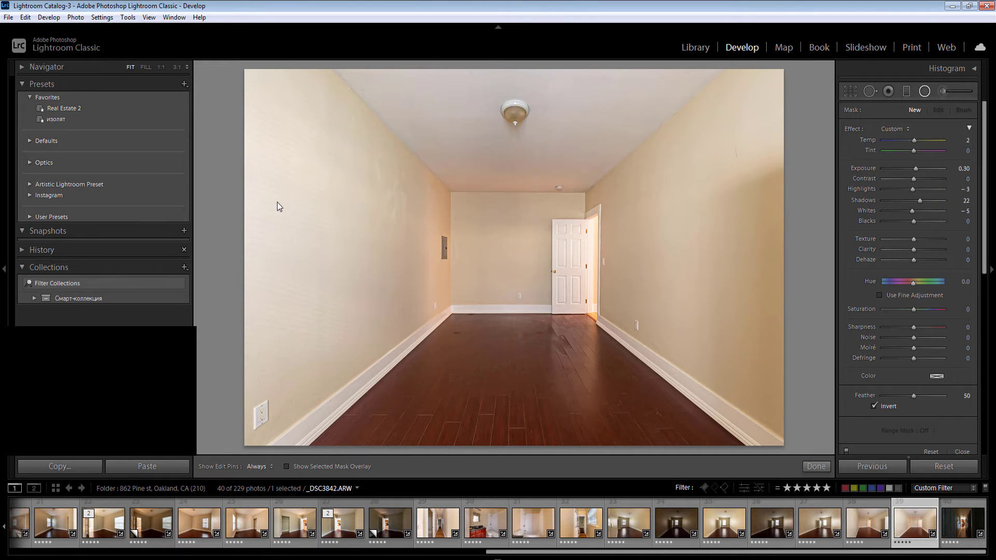
left_click_drag(267, 197, 557, 394)
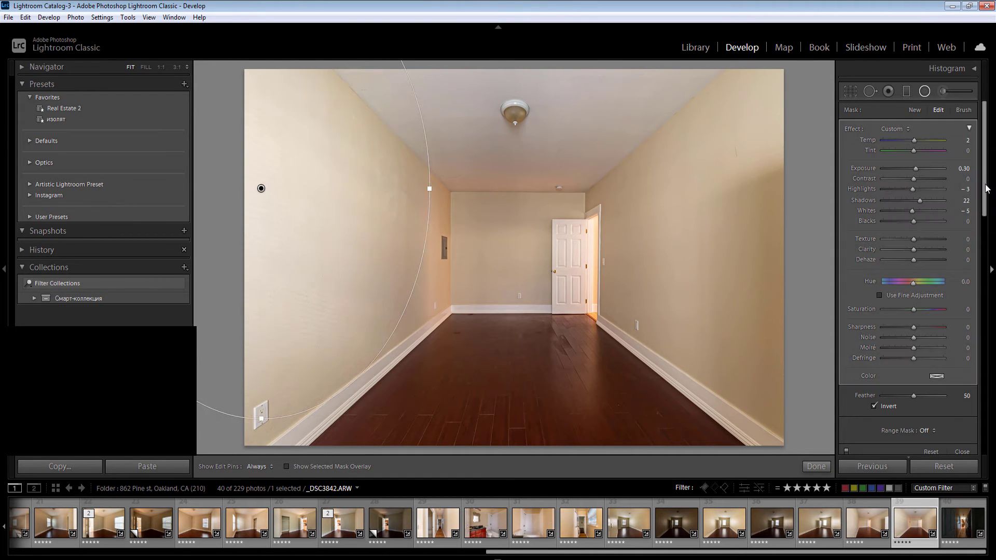
left_click(964, 169)
type("-0.10")
key("Return")
type("-0.50")
left_click(966, 141)
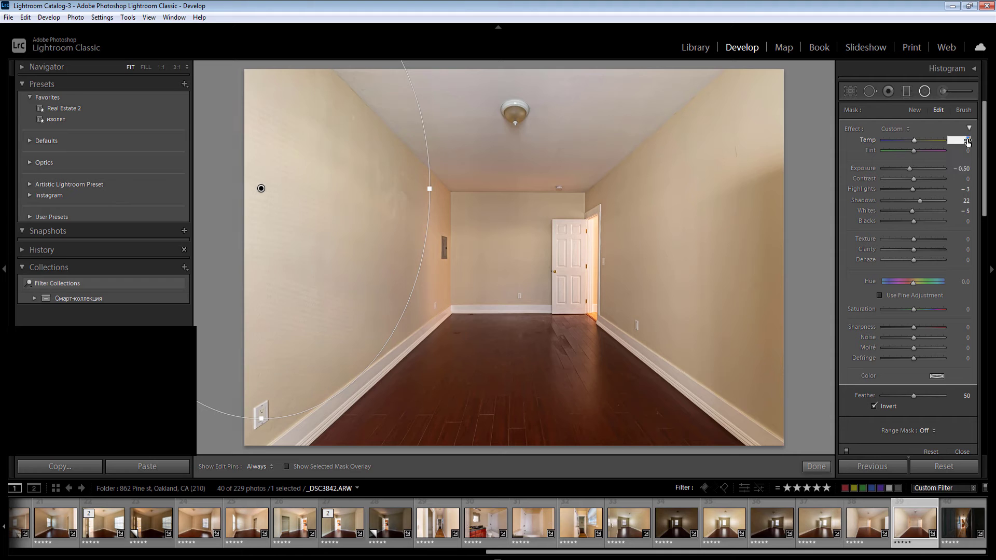
type("12")
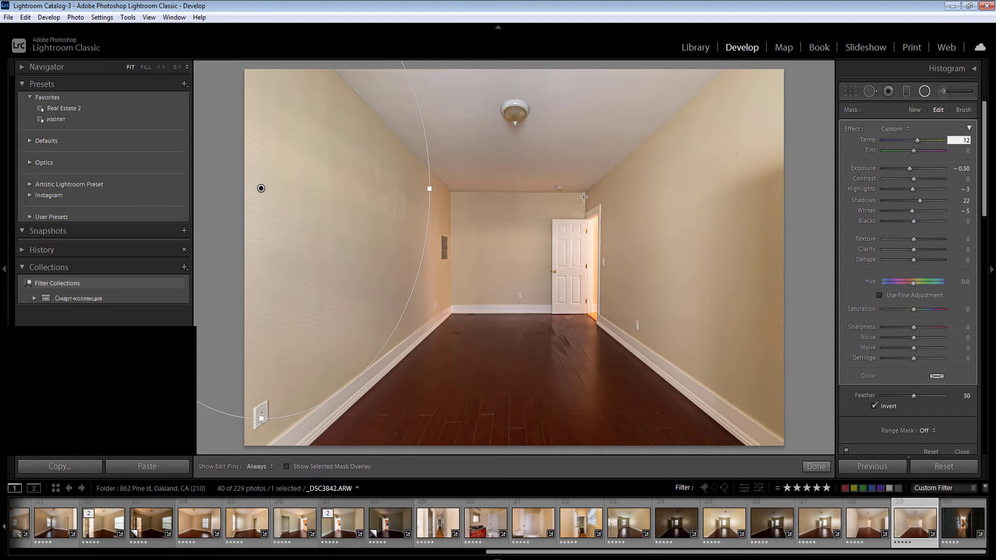
Step: Add radial filters with exposure 0.30 over photo 39's back wall, the dark edge of its right wall and the ceiling
left_click_drag(530, 238, 600, 315)
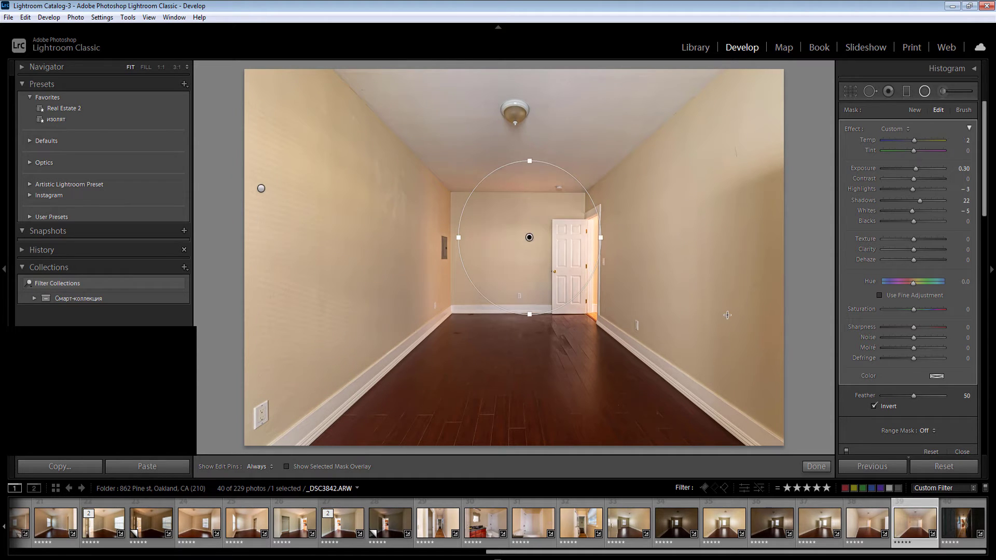
left_click_drag(779, 300, 677, 122)
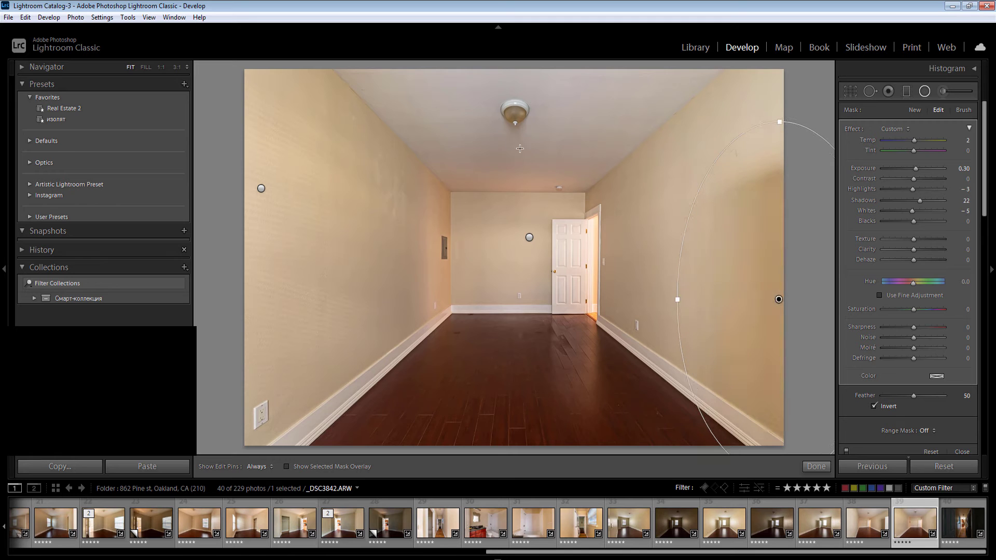
left_click_drag(494, 104, 623, 207)
key("Return")
Step: Open photo 40, the narrow hallway with the washer and dryer, and apply the automatic tone adjustment
key("Right")
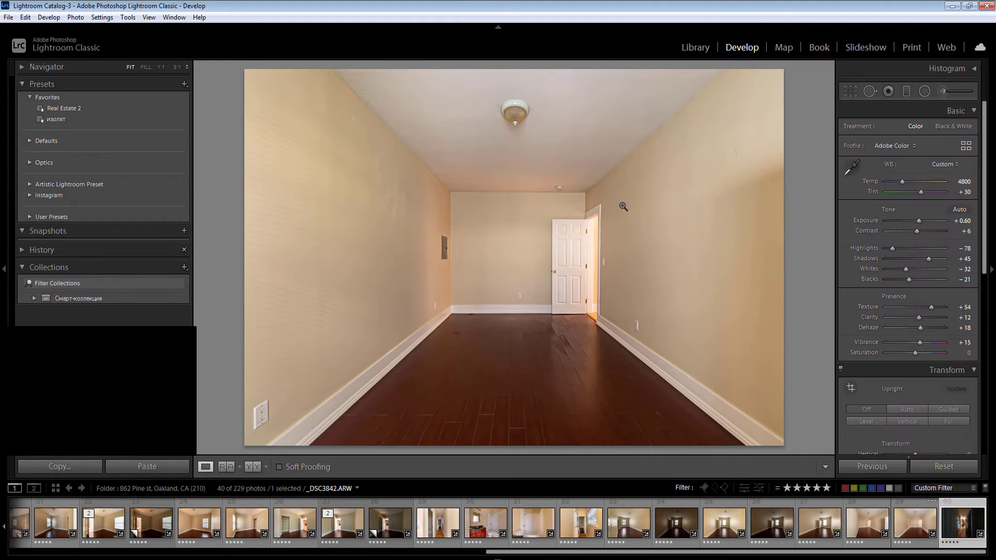
left_click(964, 221)
left_click(966, 210)
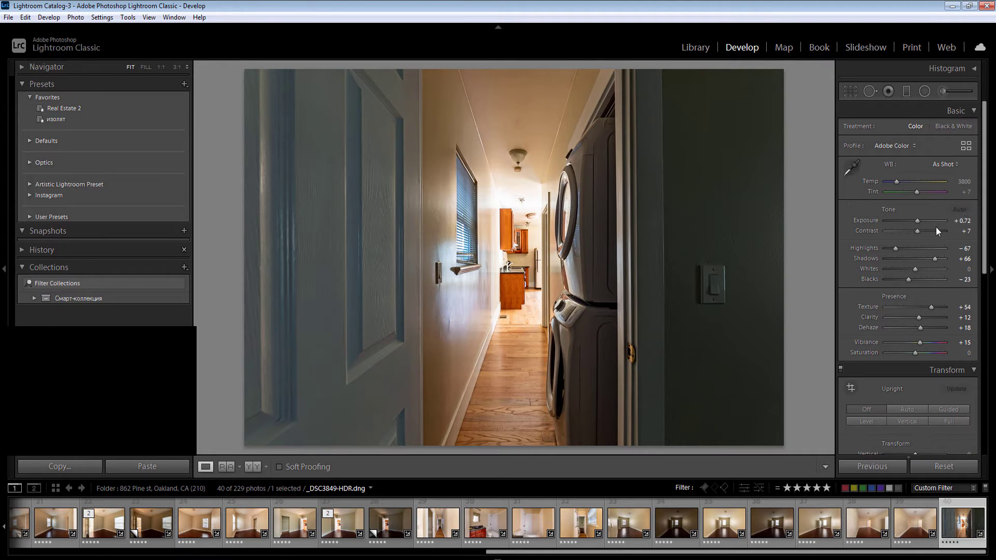
Step: Add a large radial filter with exposure 1 over the dark wall with the light switch
key("shift+t")
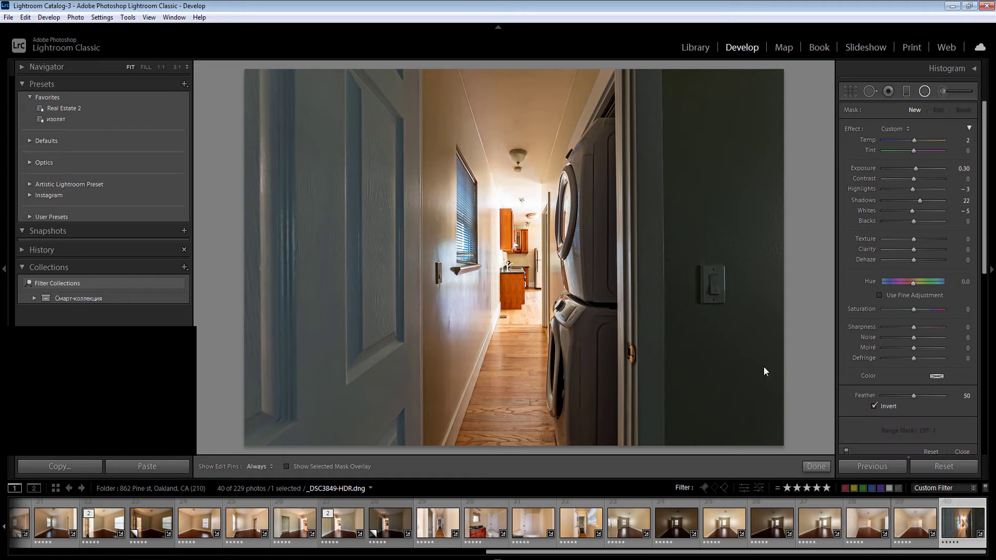
mouse_move(763, 372)
left_mouse_down()
mouse_move(893, 537)
mouse_move(987, 190)
mouse_move(967, 169)
left_mouse_up()
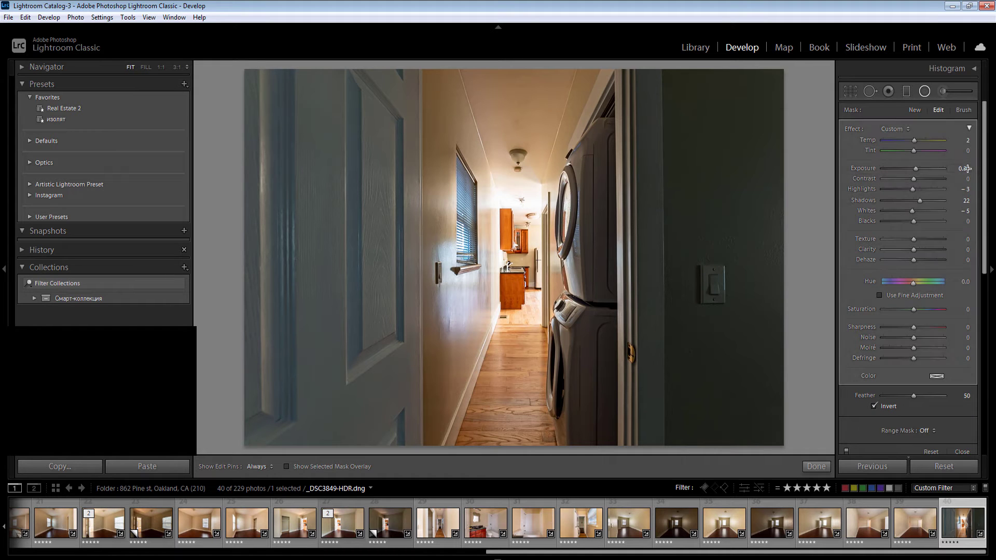
left_click(964, 168)
type("1")
key("Return")
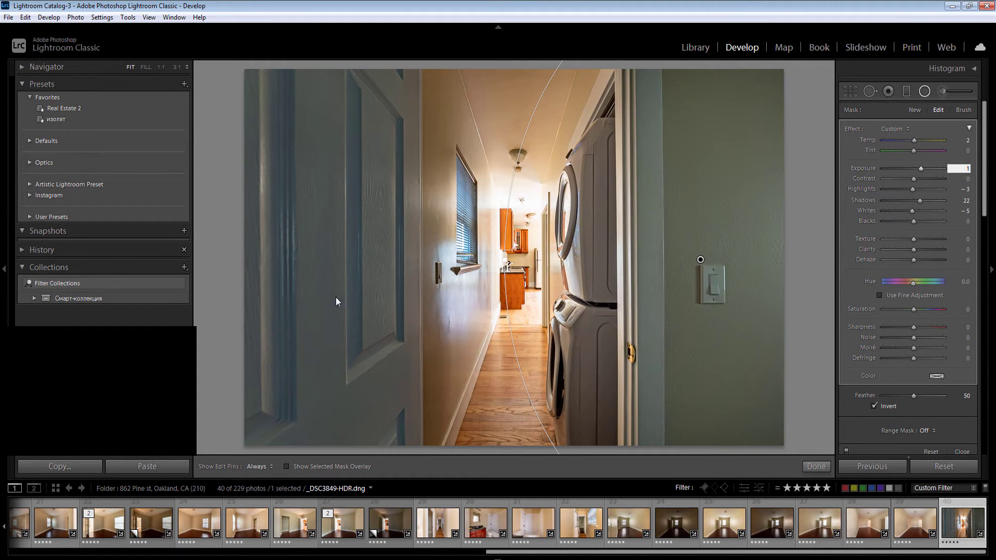
Step: Add a tall radial filter over the open door in the foreground with exposure 1 and temperature 20
left_click_drag(282, 231, 441, 550)
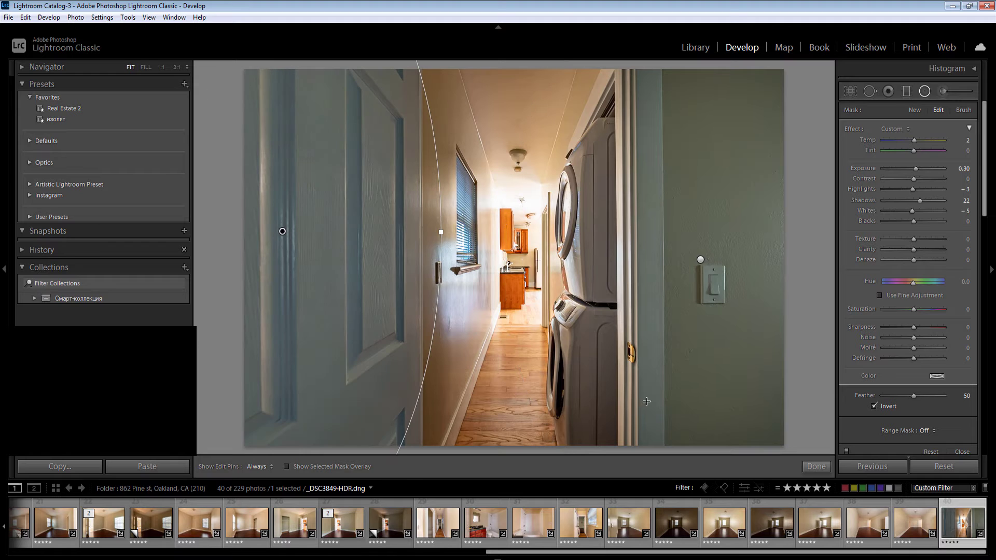
left_click(963, 169)
type("1")
key("Return")
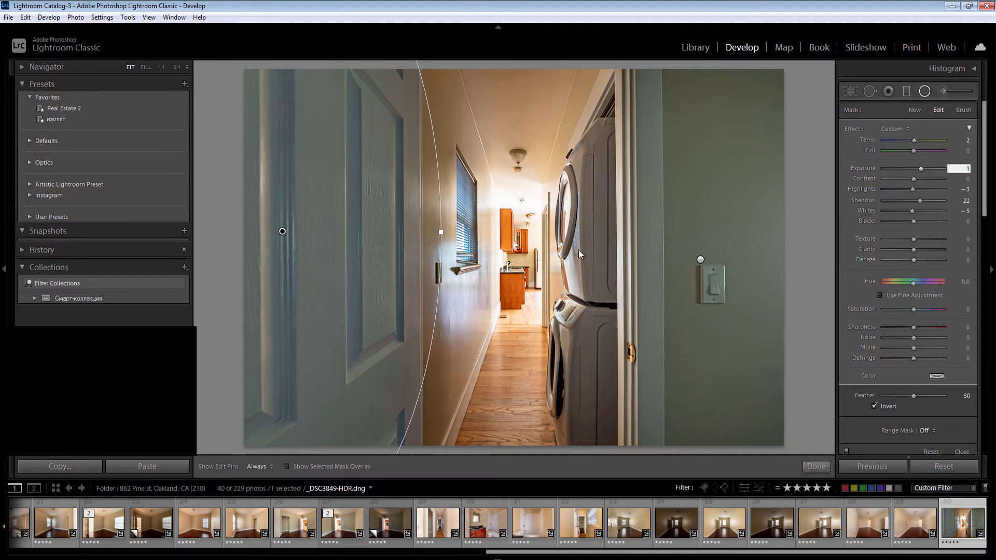
left_click(965, 141)
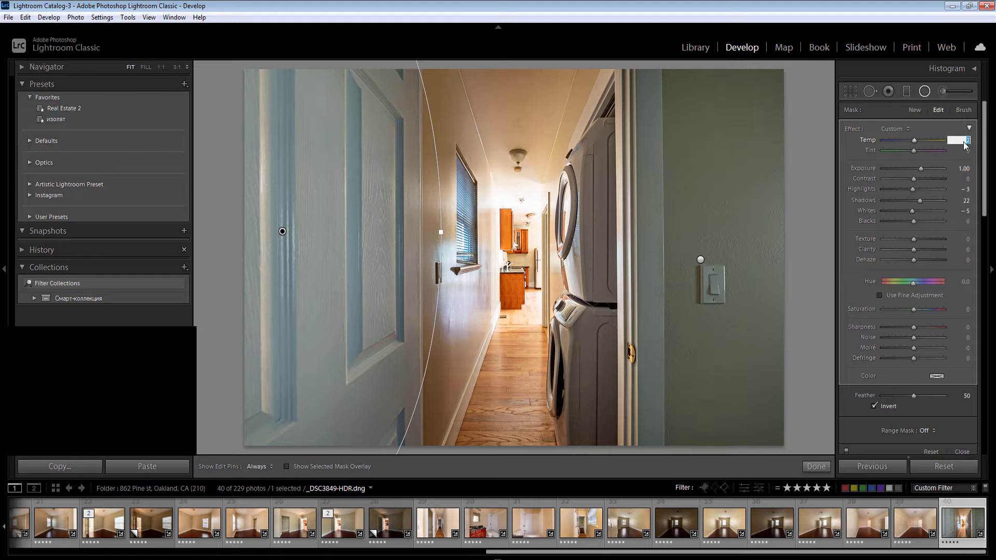
type("20")
key("Return")
Step: Add a radial filter over the hallway ceiling with exposure 0.80 and a slightly lower temperature
left_click_drag(497, 83, 606, 186)
left_click(964, 168)
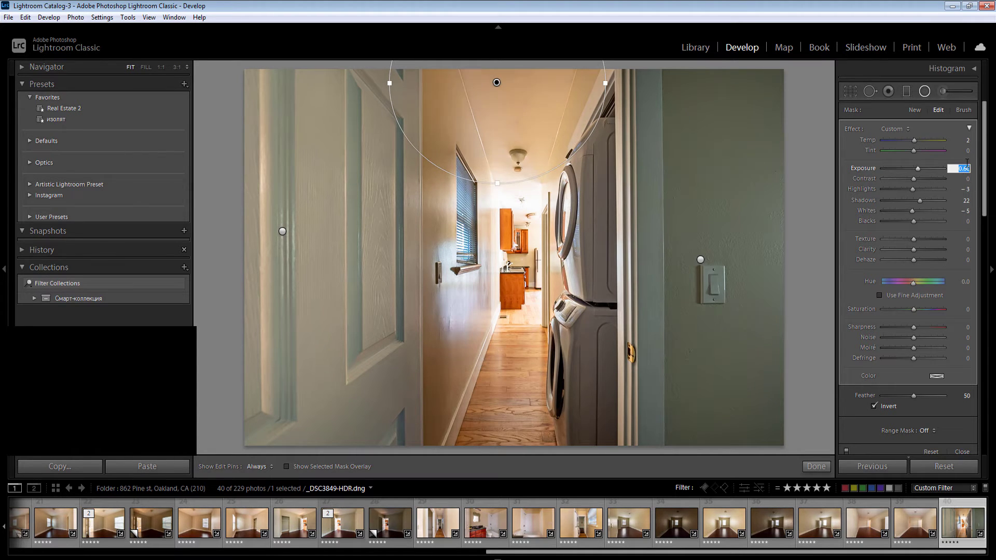
type("0.8")
left_click(966, 140)
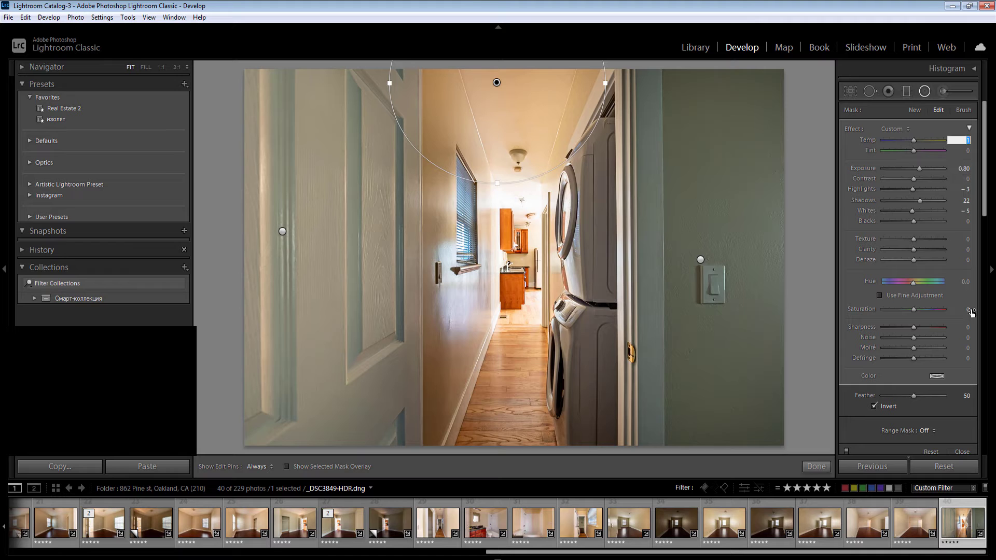
key("Return")
key("Return")
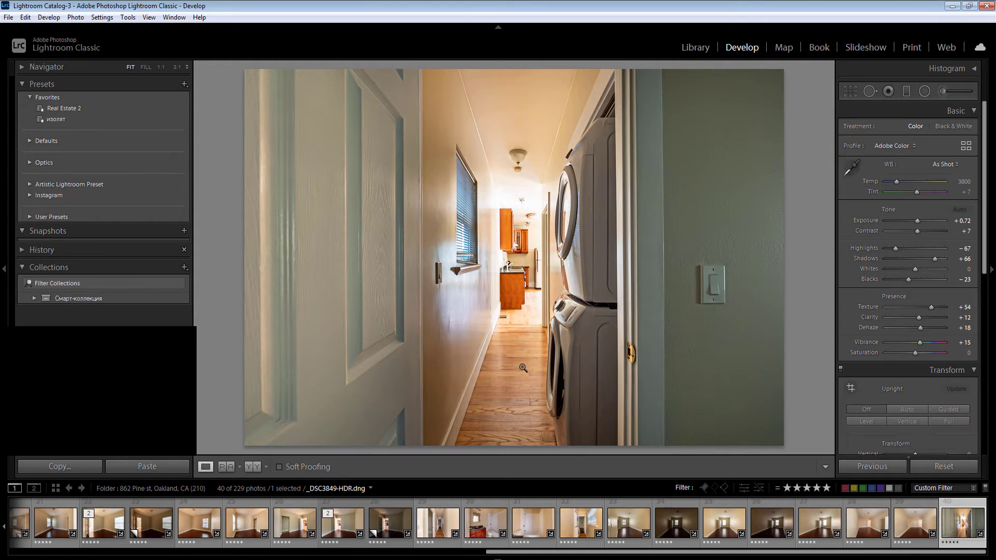
Step: Add a radial filter over the bright kitchen end of the hallway with exposure −0.70 and temperature 10
key("shift+m")
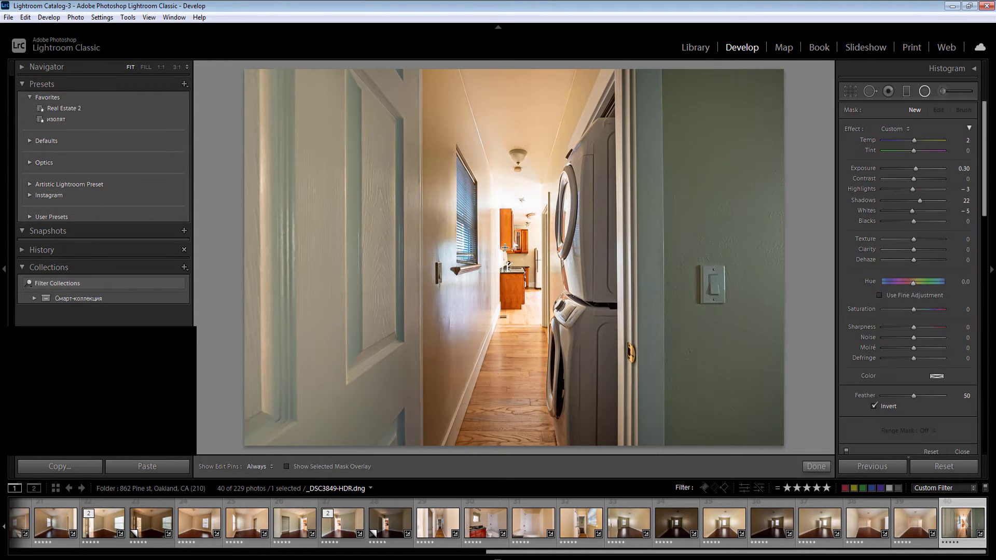
left_click_drag(561, 342, 569, 347)
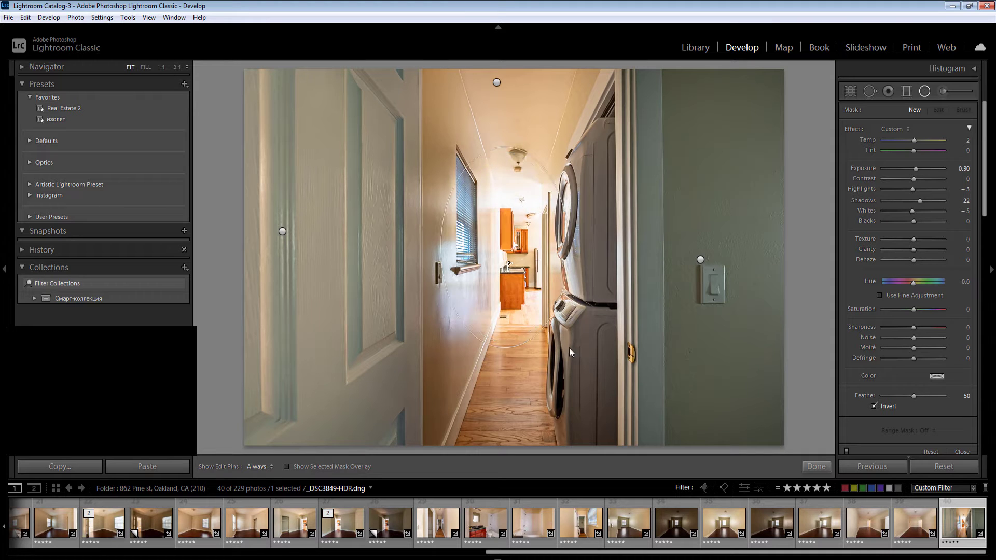
left_click(970, 168)
type("-0.1")
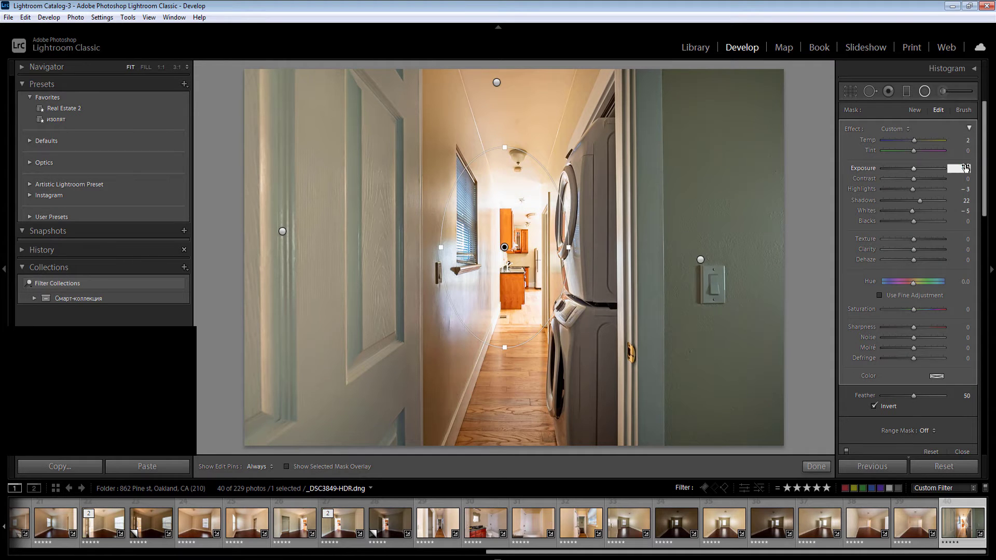
key("Return")
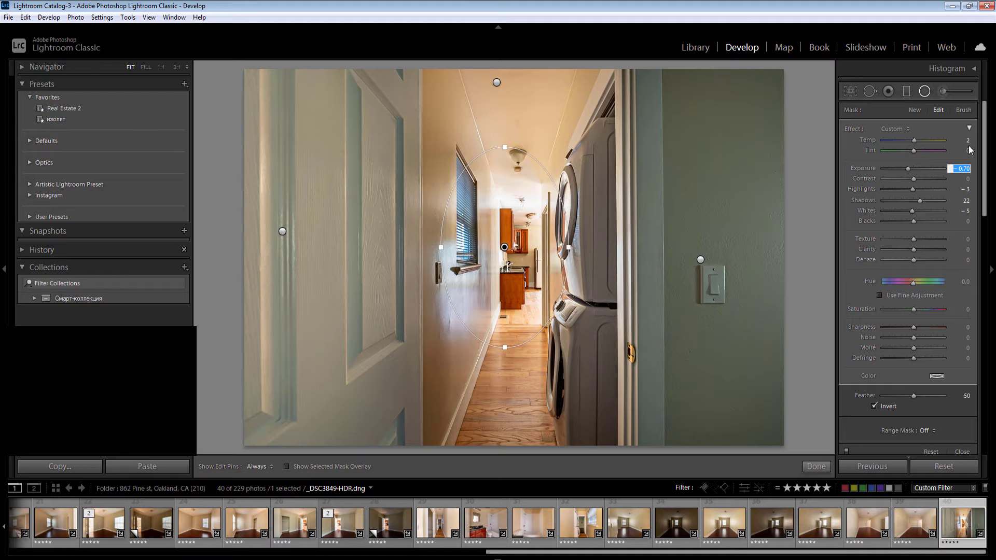
left_click(966, 140)
type("10")
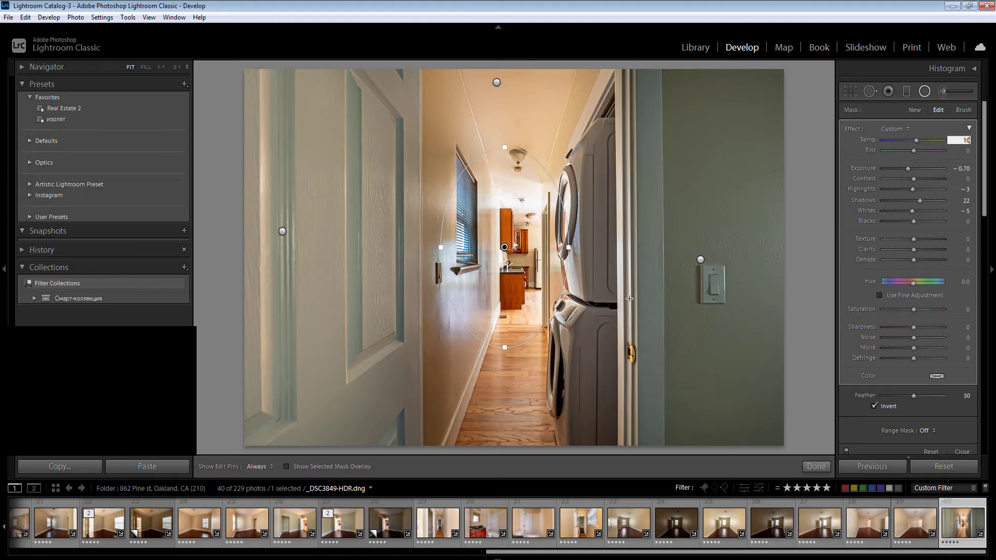
Step: Add radial filters with exposure 0.30 over the lower laundry machine, the hallway floor and the wall with the light switch
left_click_drag(593, 383, 682, 501)
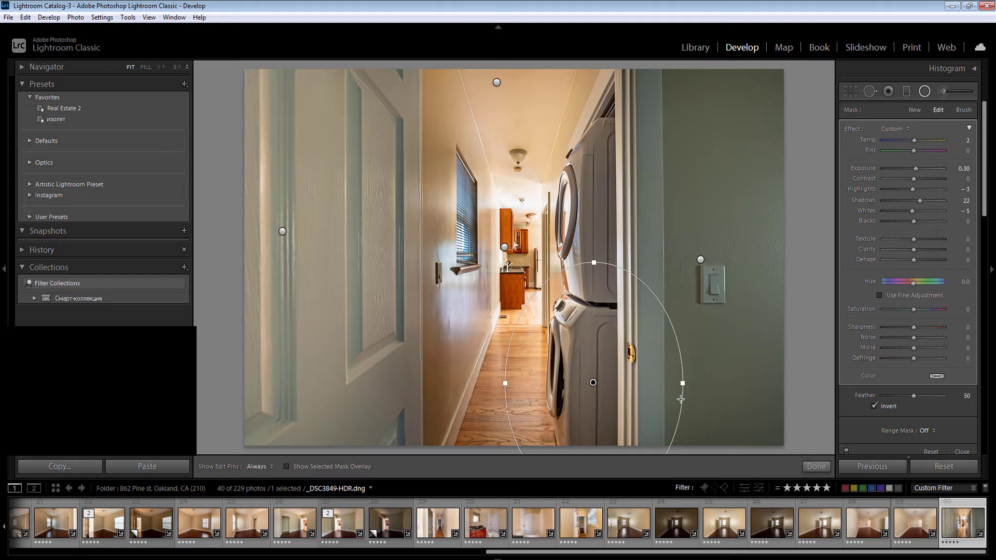
key("Return")
left_click_drag(553, 493, 567, 500)
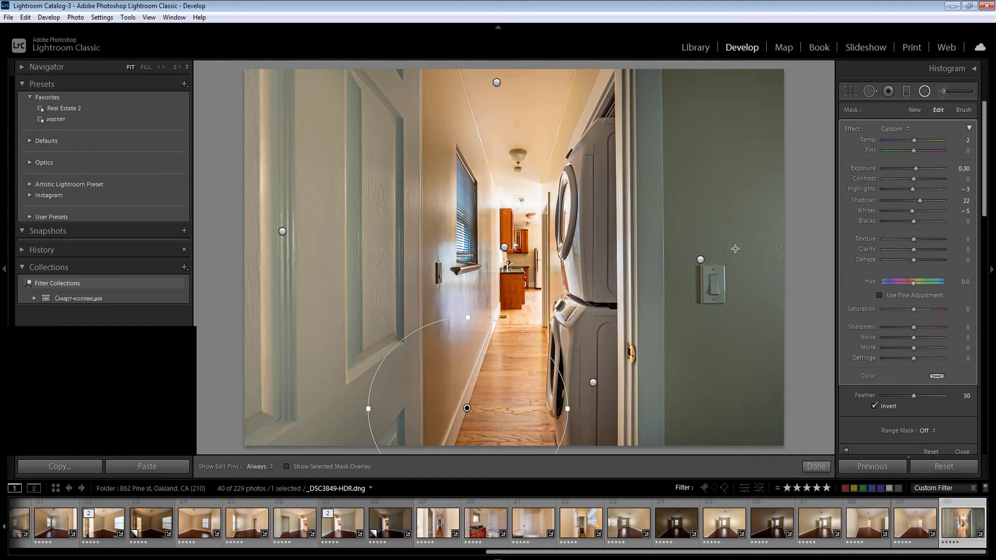
mouse_move(734, 246)
left_mouse_down()
mouse_move(765, 350)
mouse_move(840, 512)
left_mouse_up()
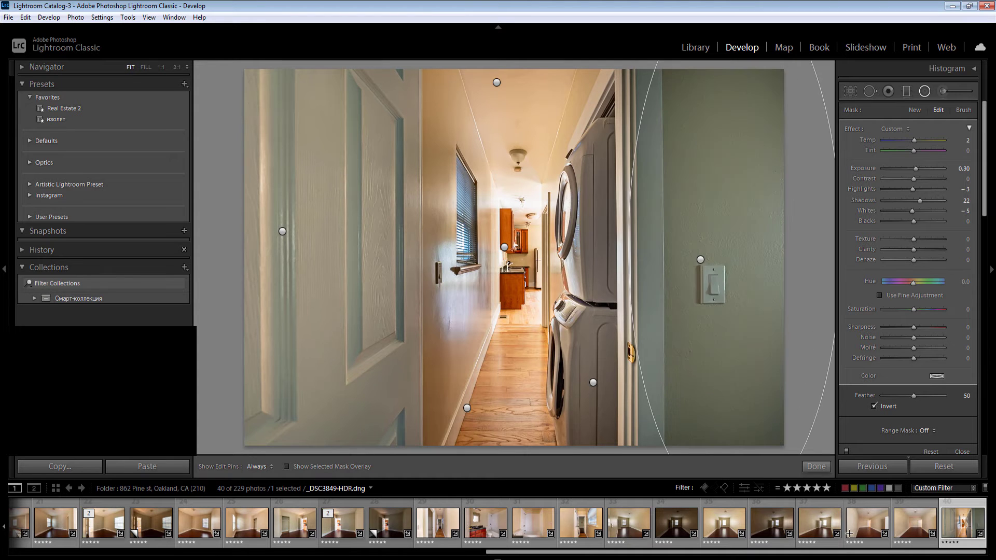
key("shift+m")
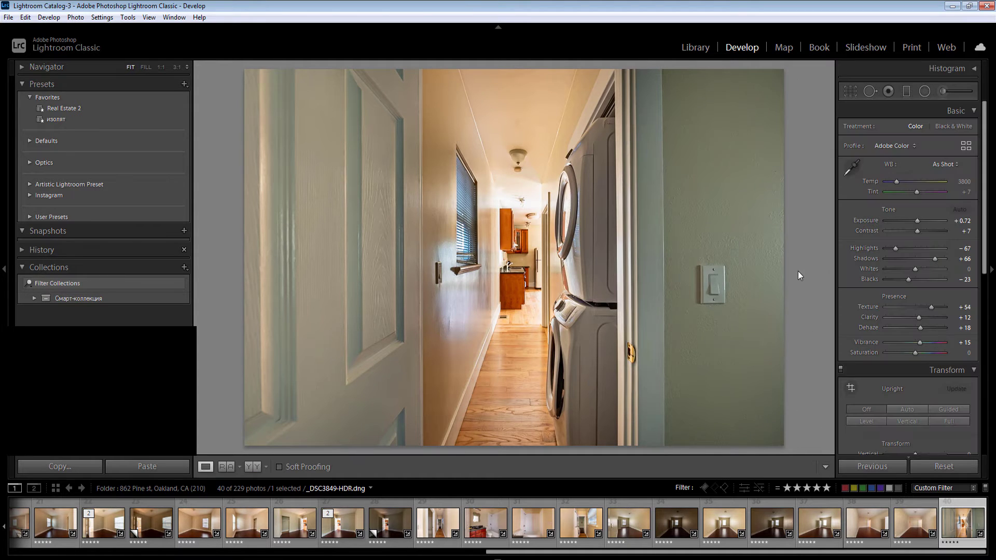
Step: Add a small radial filter over the bright far ceiling with exposure −0.50, highlights −30 and a slightly warmer temperature
key("shift+m")
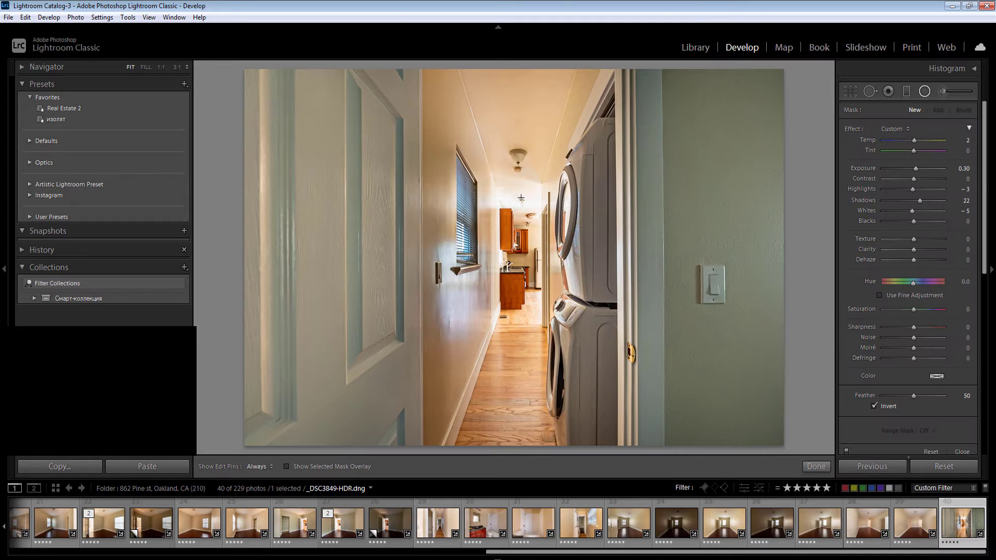
left_click_drag(519, 200, 552, 233)
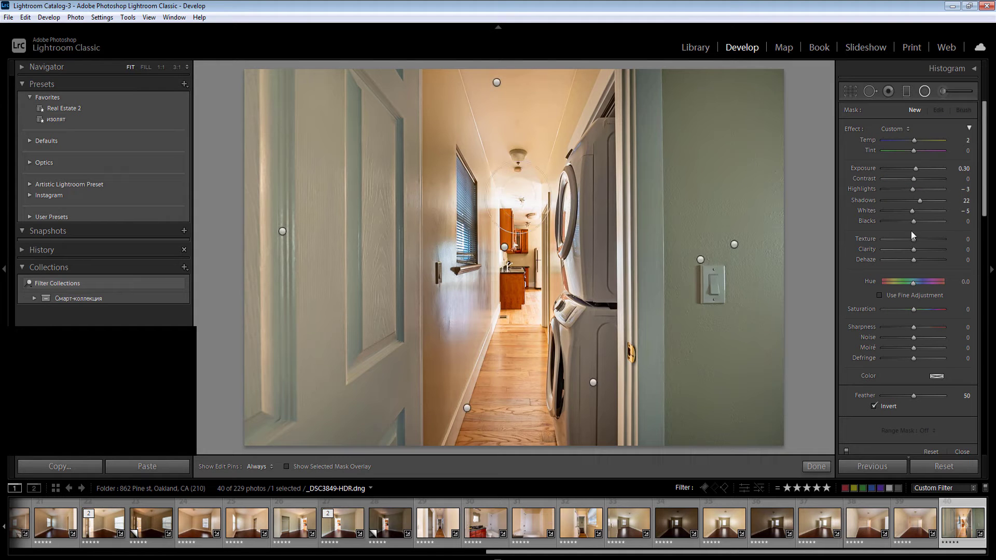
left_click(964, 169)
type("-0.5")
left_click(904, 190)
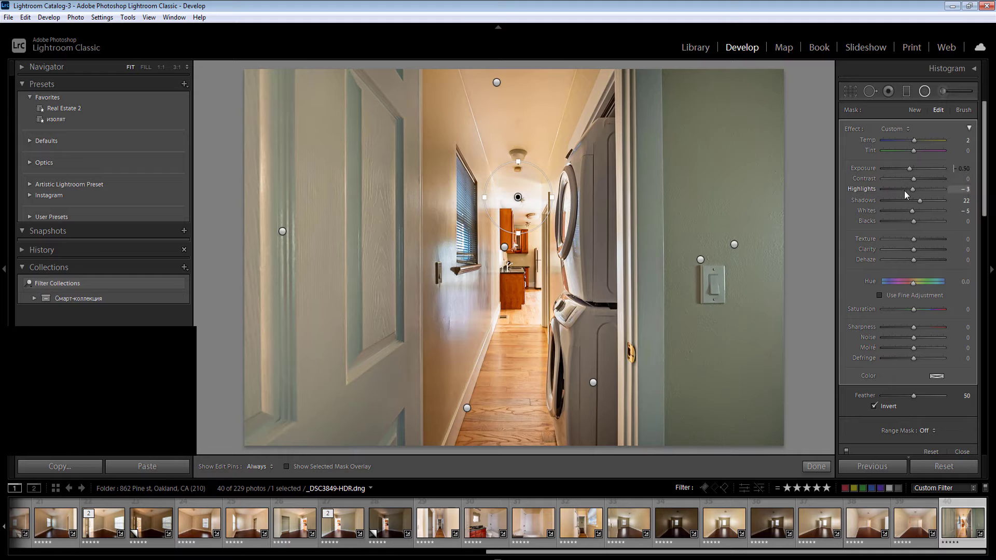
left_click(969, 141)
key("Return")
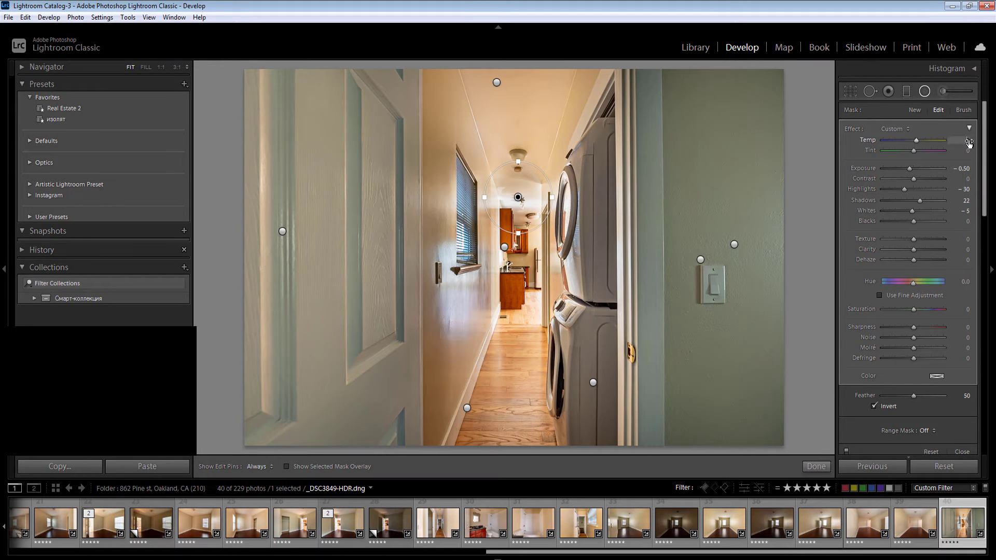
key("Return")
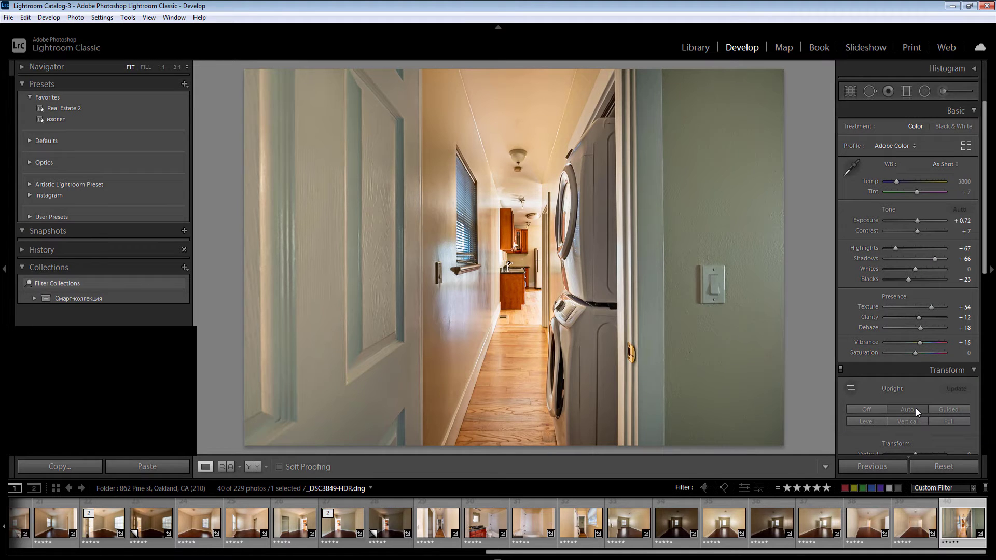
Step: Set photo 40's yellow saturation to −37 and its orange saturation to −22
left_click_drag(984, 233, 987, 437)
left_click(905, 317)
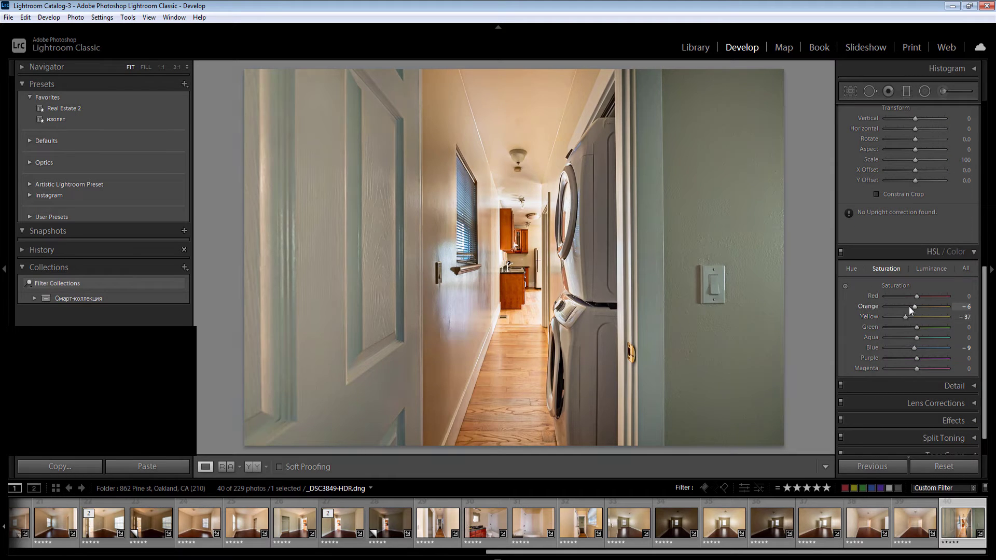
left_click(910, 306)
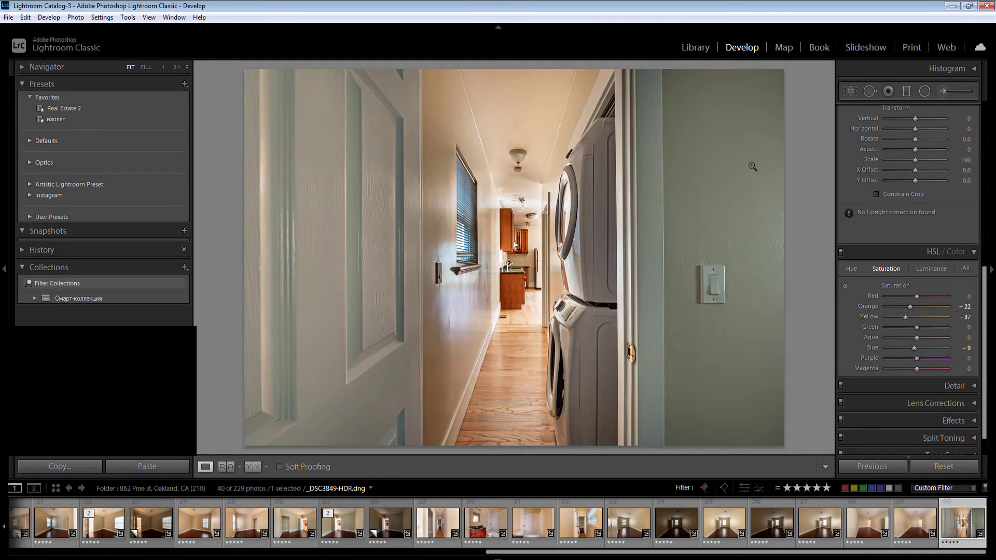
Step: Select all 40 photos in the Library and open their export settings
left_click(697, 47)
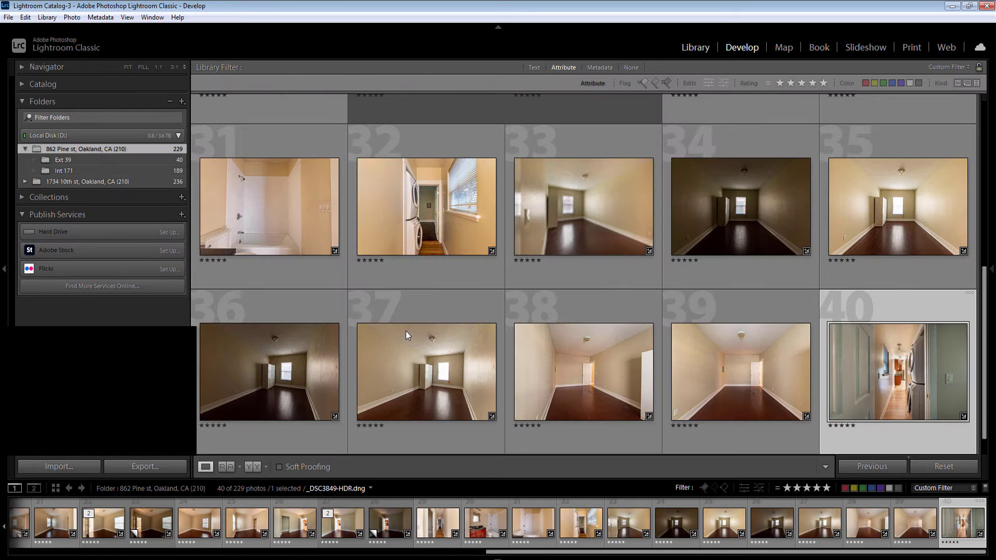
key("ctrl+a")
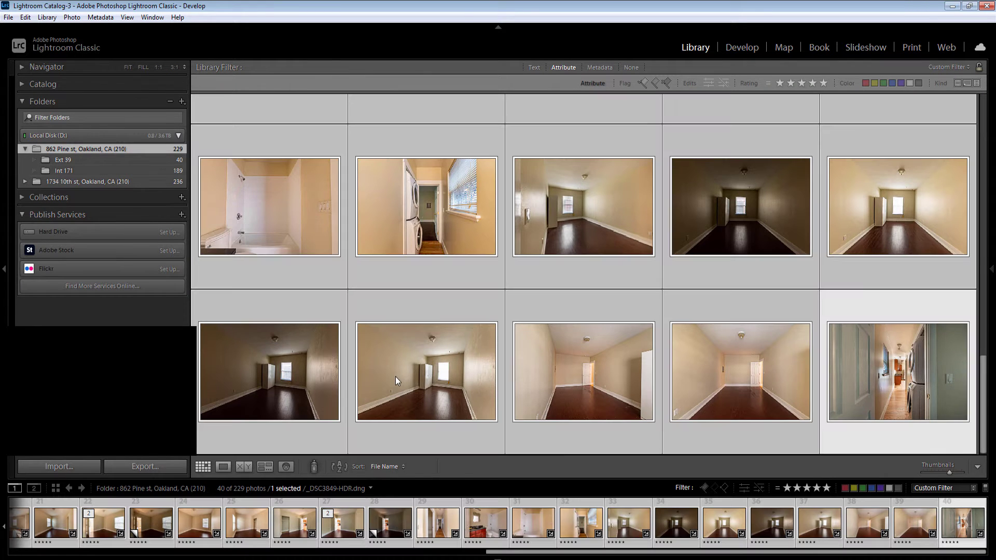
left_click(163, 468)
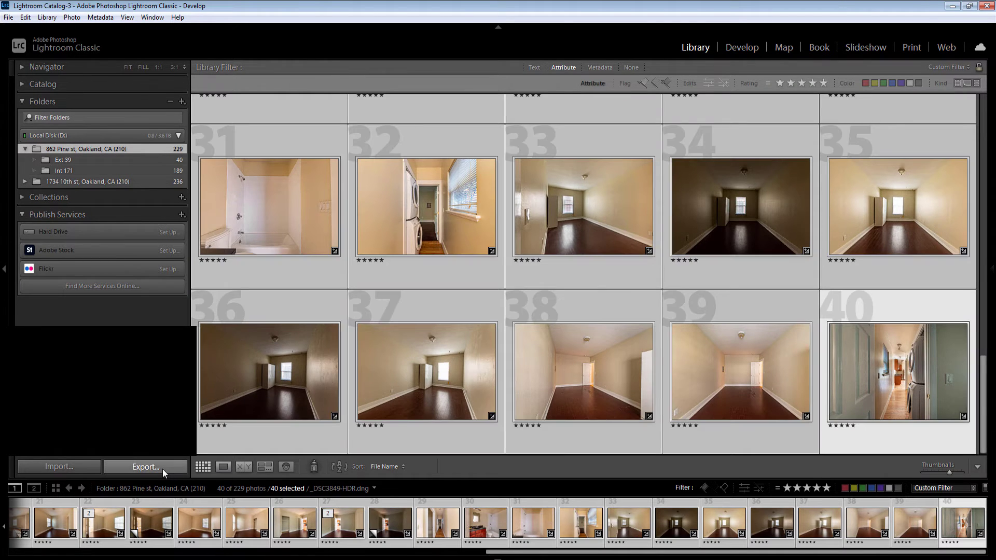
key("ctrl+shift+e")
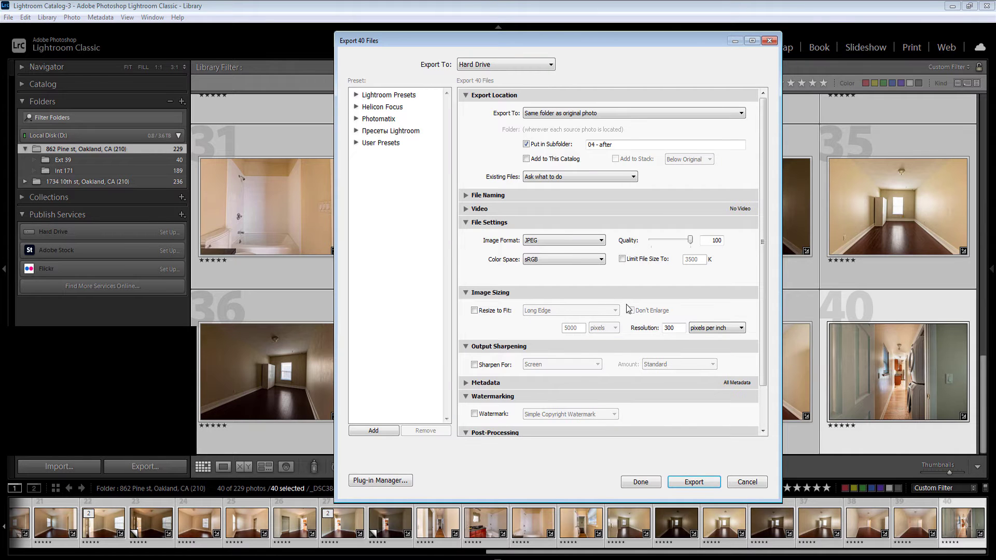
key("Escape")
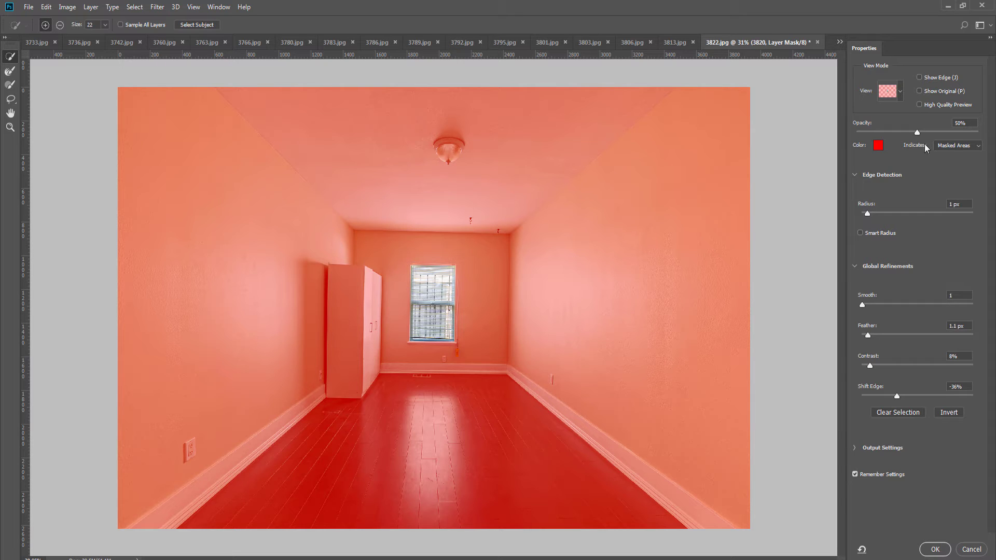
Step: In Photoshop, preview photo 3822's window mask as Marching Ants and apply the refined mask to layer 3820
left_click(902, 94)
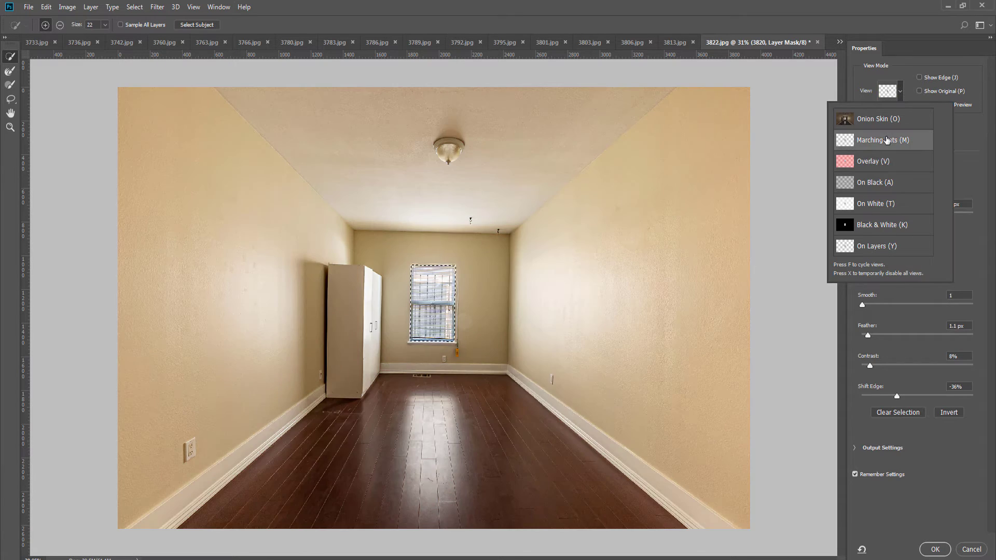
left_click(937, 549)
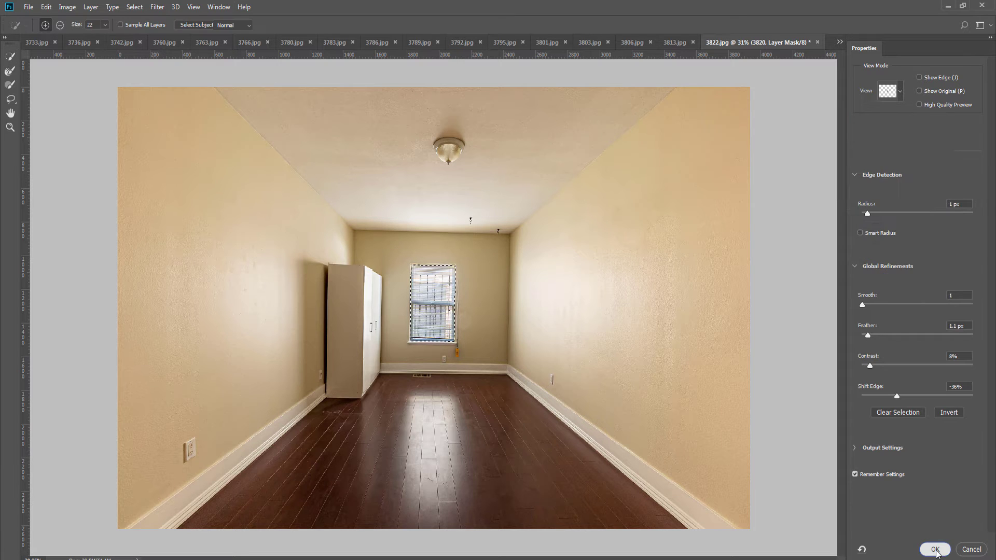
left_click(937, 550)
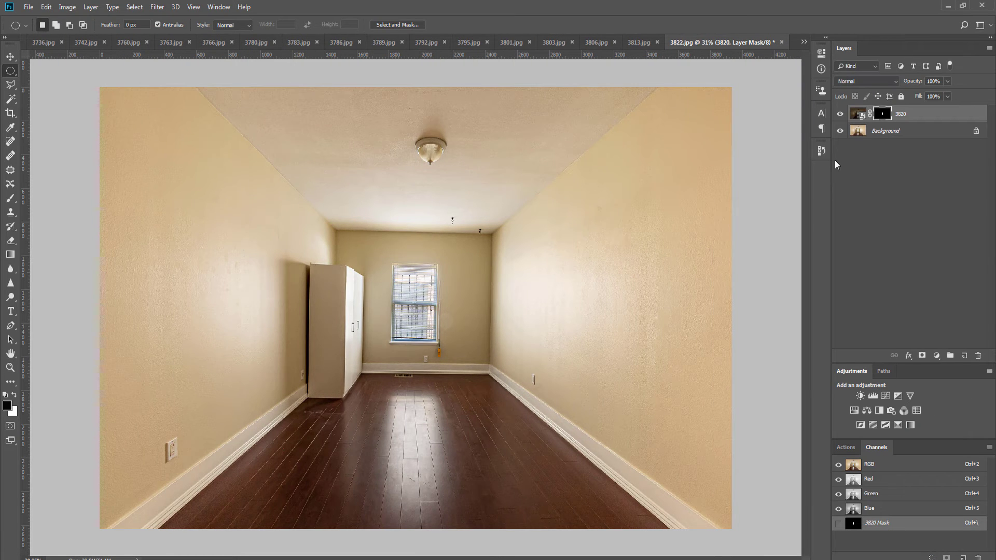
Step: Add a Hue/Saturation adjustment layer and a masked copy of the Background, and merge all layers into one
key("F2")
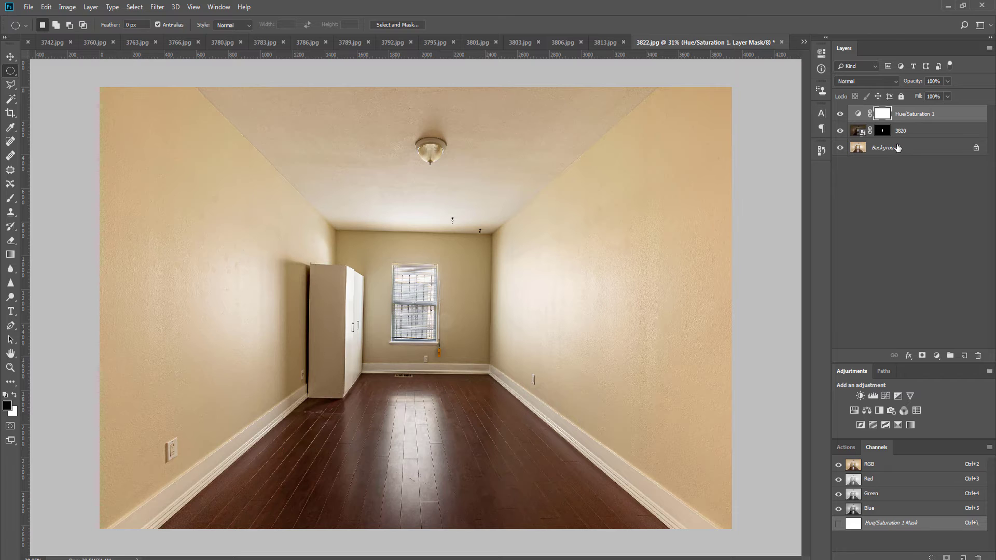
left_click(898, 148)
key("ctrl+j")
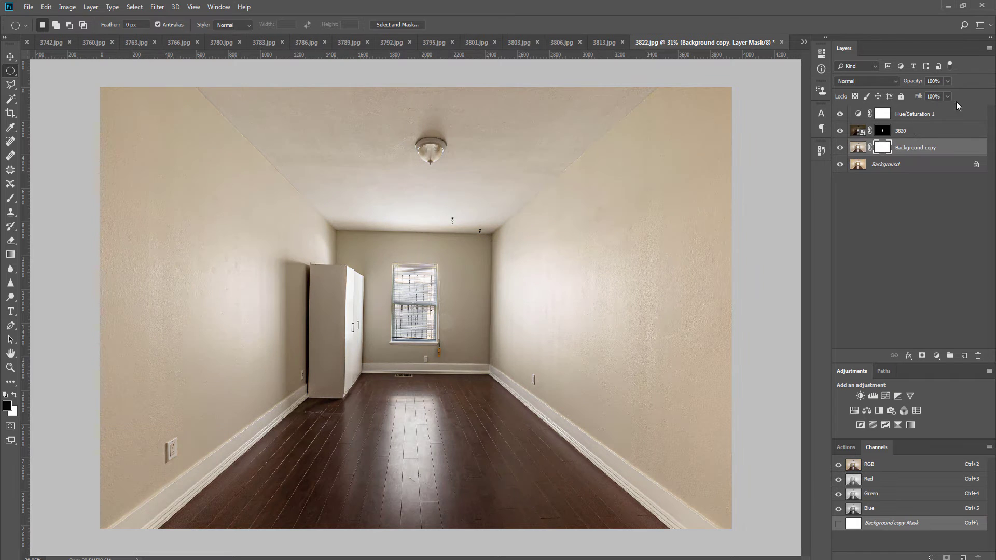
left_click(946, 83)
key("ctrl+shift+e")
Step: Lighten the upper edge of the left wall with the Dodge tool at 15% midtones exposure and reapply the Noiseware filter
key("o")
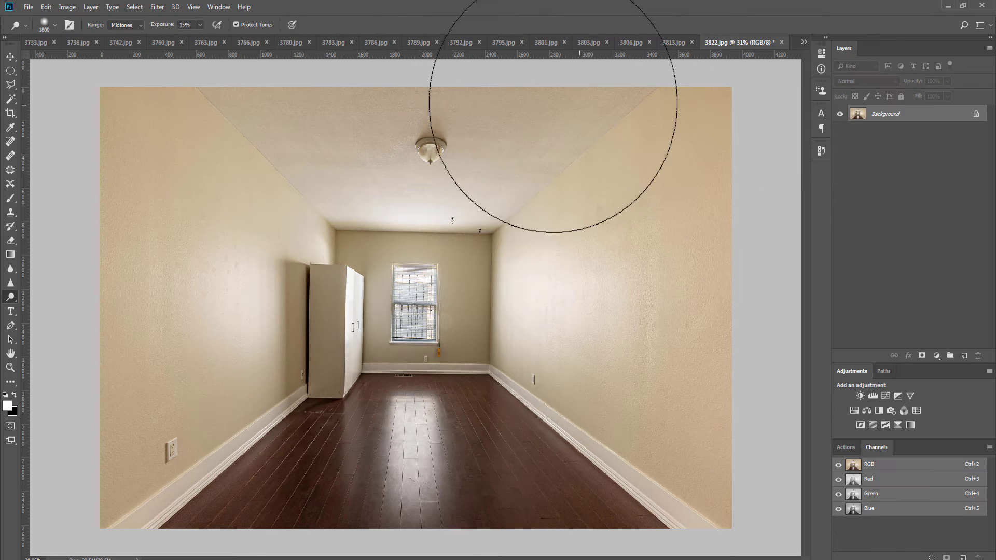
left_click(253, 88)
key("bracketleft")
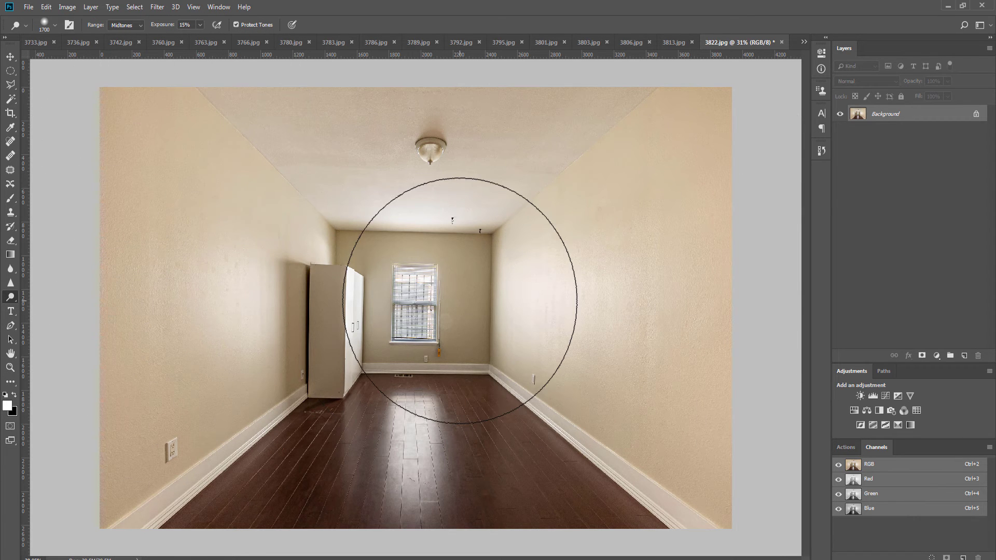
key("ctrl+alt+f")
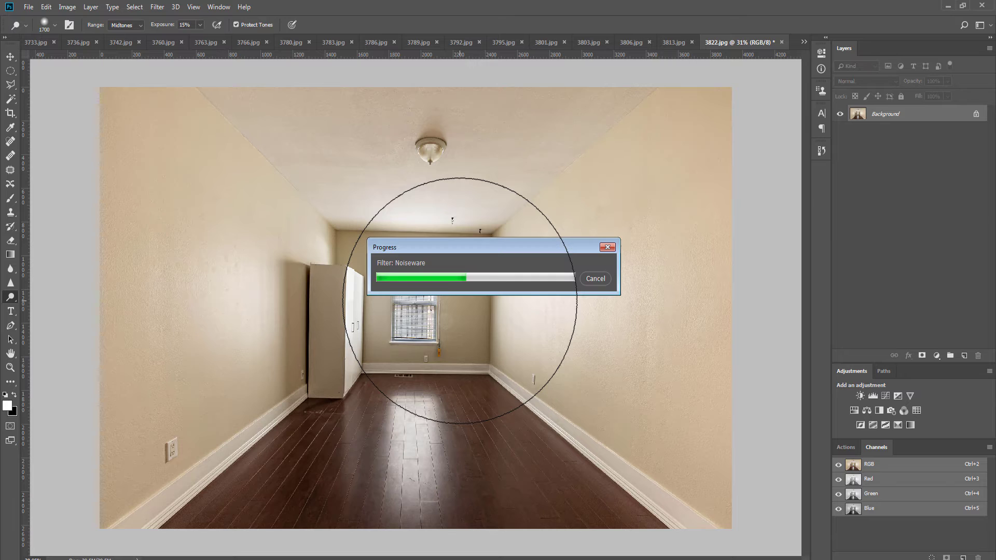
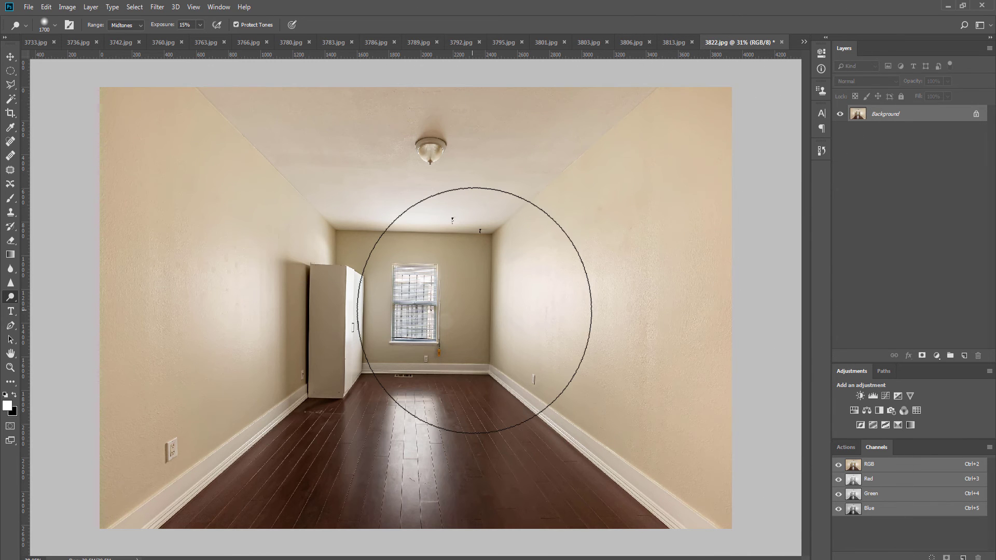
Step: Dodge the back wall right of the window down to the baseboard with an 800 px brush, and resize the brush to 1200 px
key("bracketleft")
key("bracketleft")
key("bracketleft")
key("bracketleft")
key("bracketleft")
key("bracketleft")
key("bracketleft")
key("bracketleft")
key("bracketleft")
key("bracketleft")
key("bracketleft")
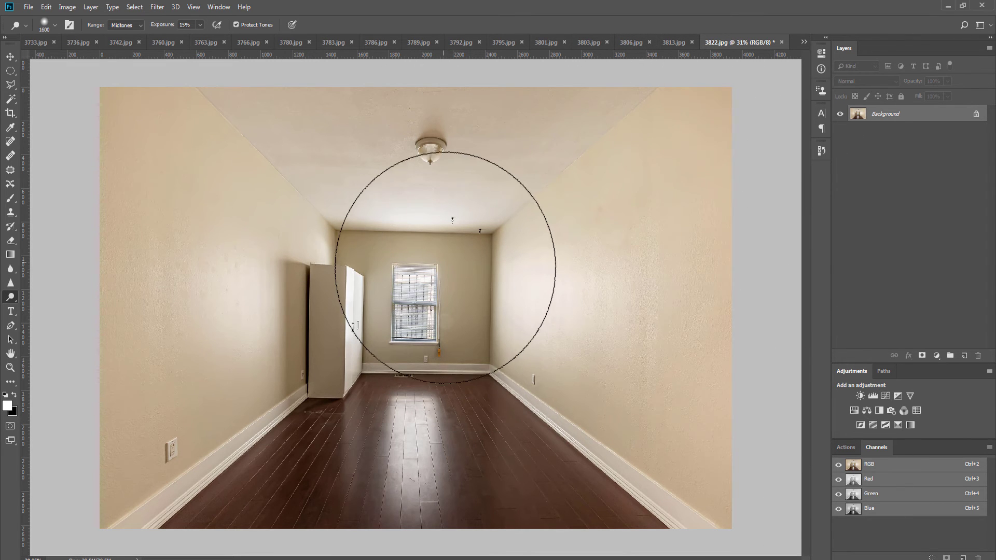
key("bracketright")
key("bracketright")
left_click_drag(476, 269, 475, 362)
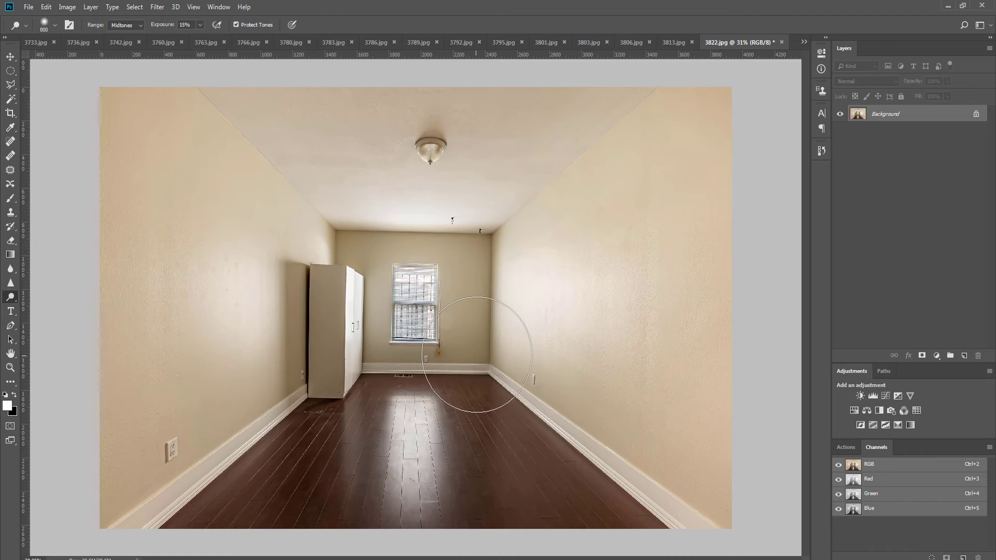
key("bracketright")
key("bracketright")
key("bracketright")
key("bracketright")
key("bracketright")
key("bracketright")
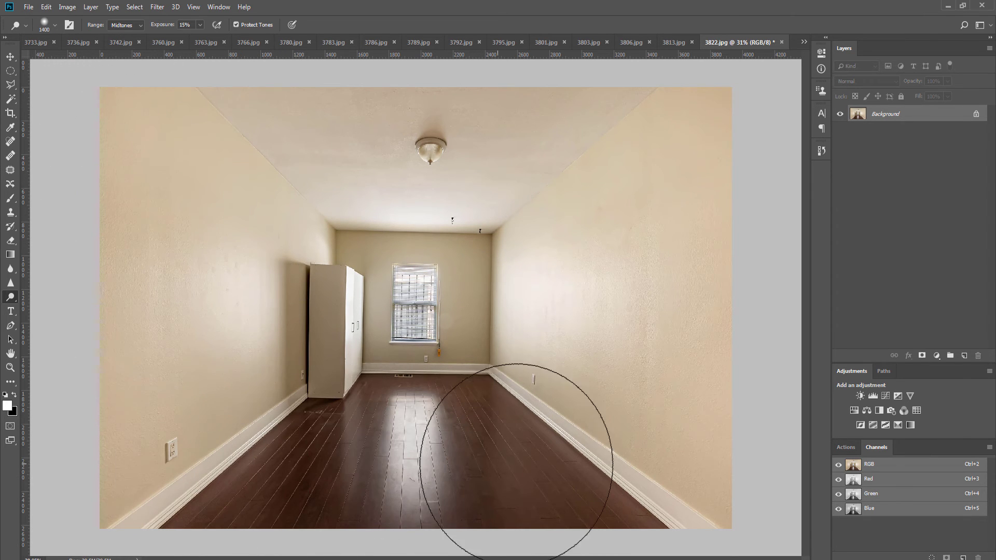
key("bracketleft")
key("bracketleft")
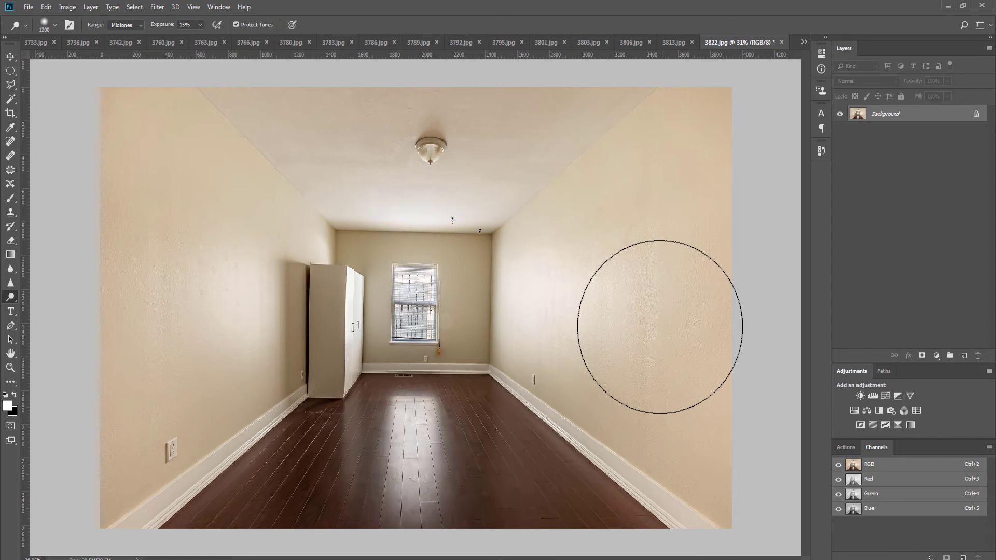
Step: Duplicate the Background layer and place a horizontal guide along the back wall's ceiling line
key("ctrl+j")
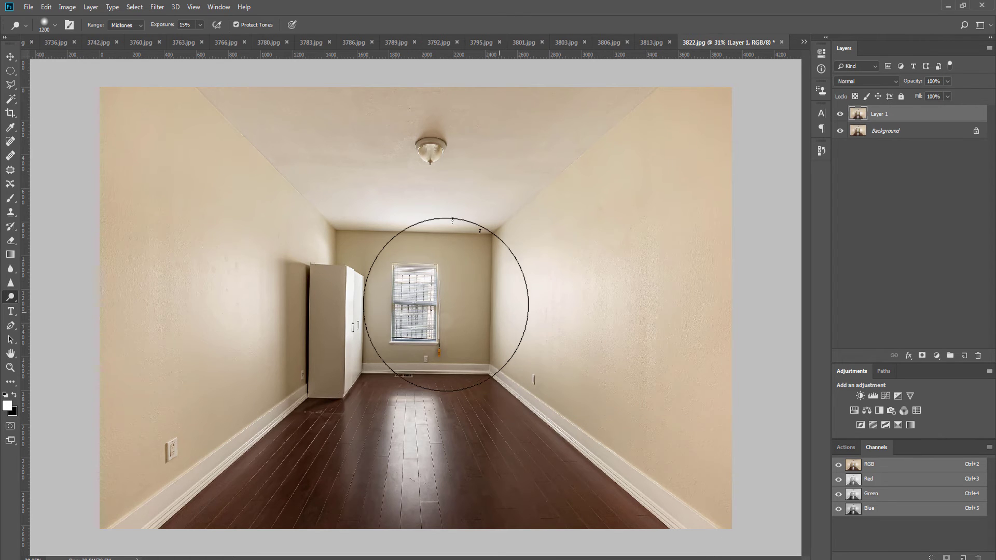
key("v")
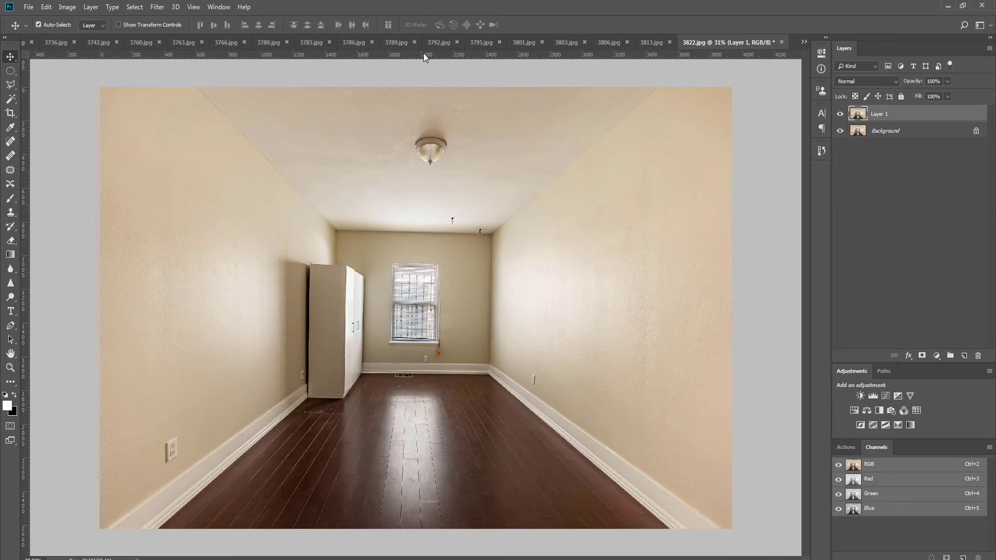
left_click_drag(423, 54, 449, 228)
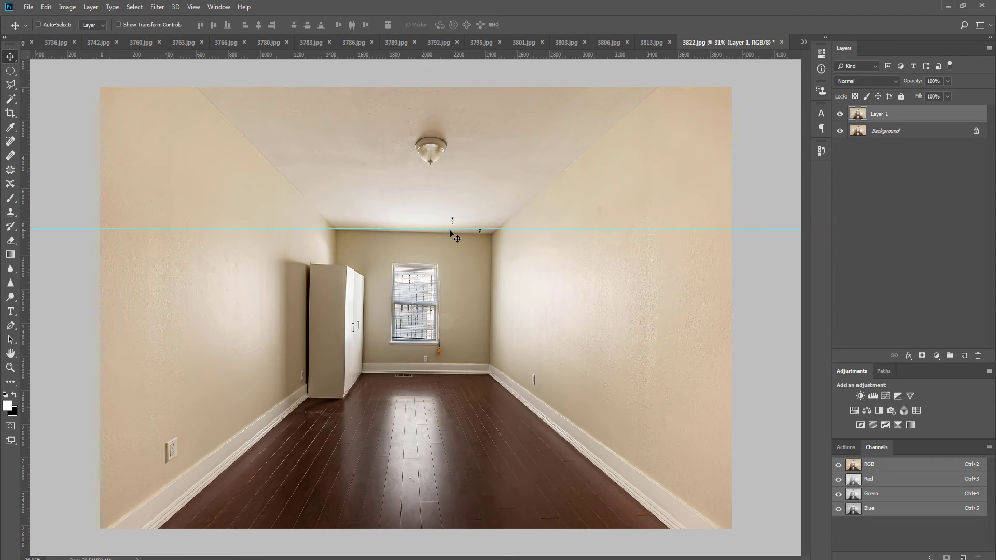
key("ctrl+0")
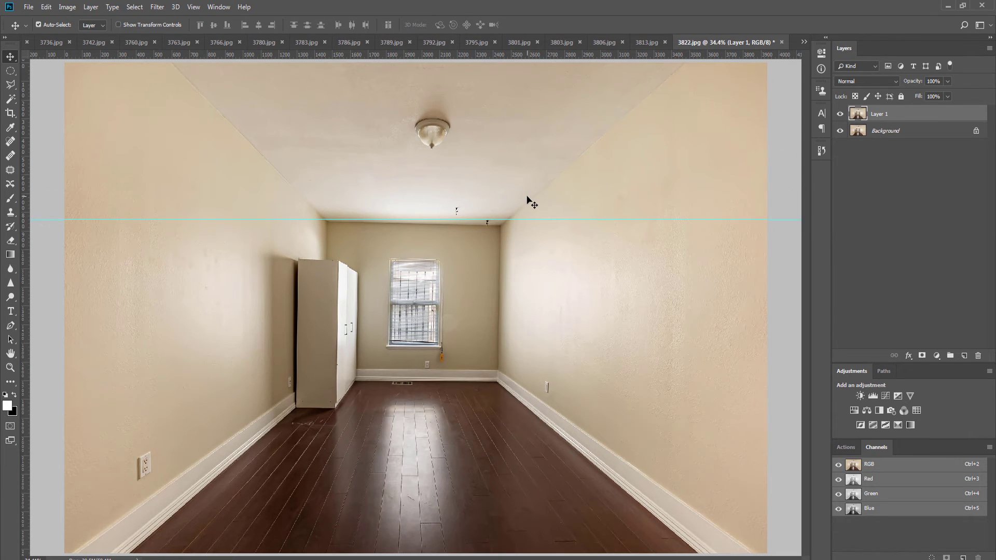
Step: Pull the copied layer's upper-right corner upward to level the ceiling line with the guide, and merge it down
key("ctrl+t")
key("ctrl+0")
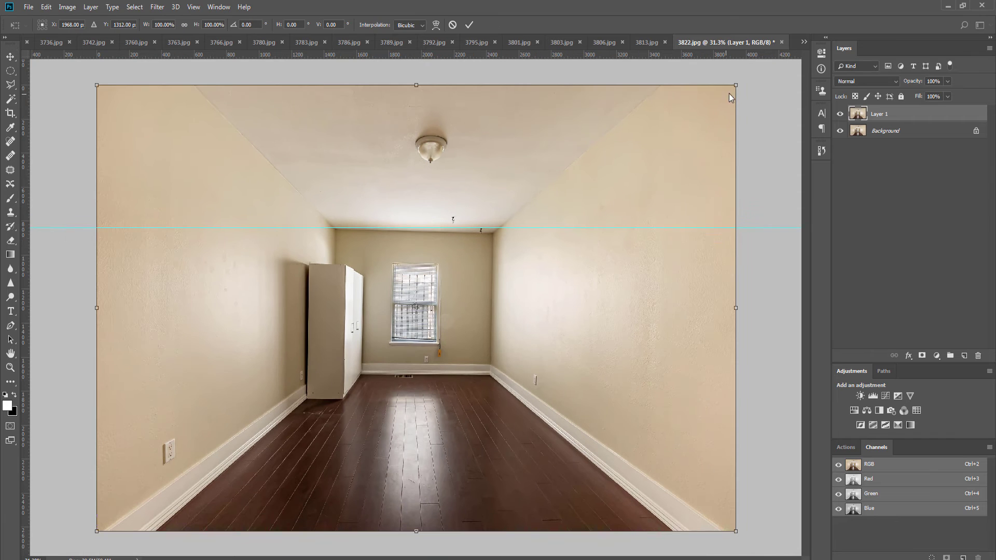
left_click_drag(734, 86, 737, 70)
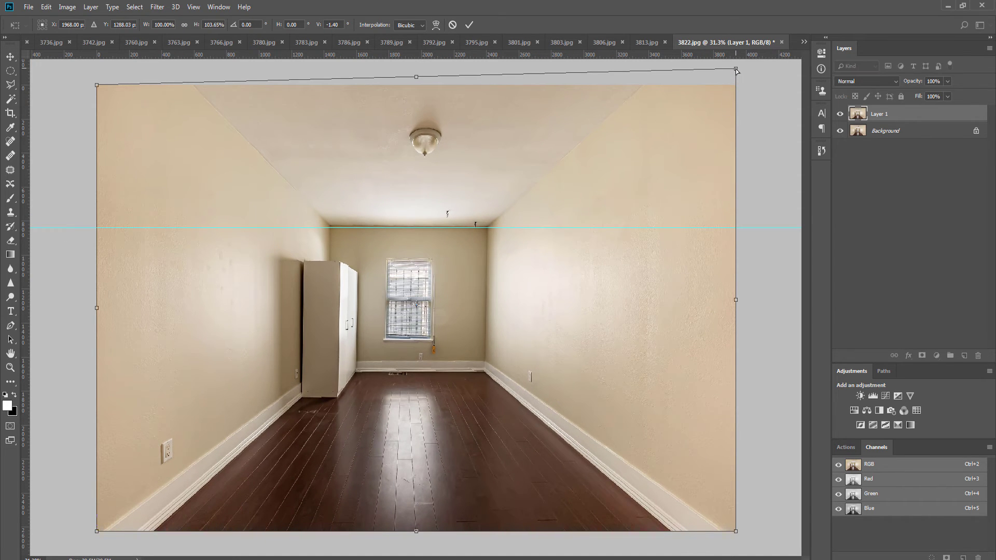
key("Return")
key("ctrl+e")
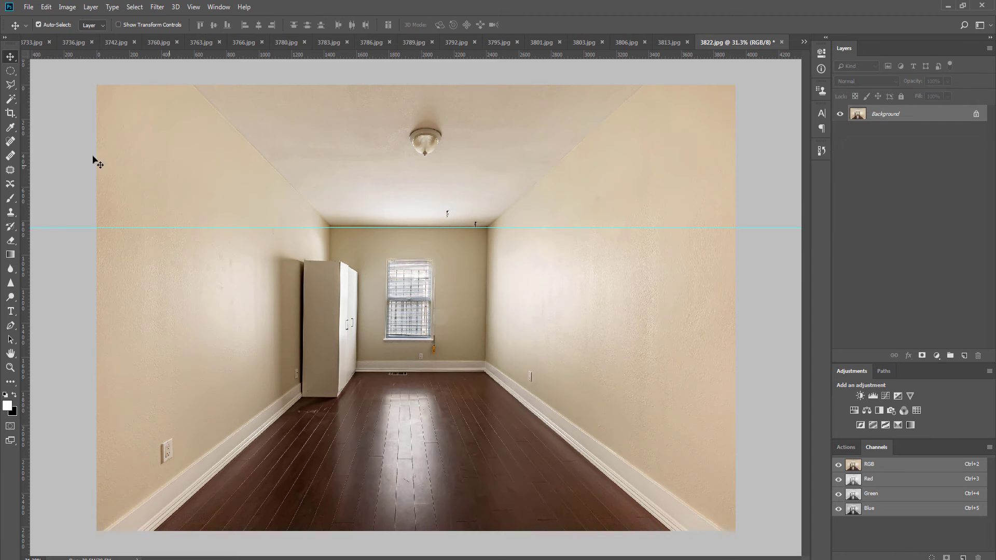
Step: Place vertical guides at the wardrobe's left edge and the back wall's right corner, and duplicate the Background layer
left_click_drag(26, 144, 301, 144)
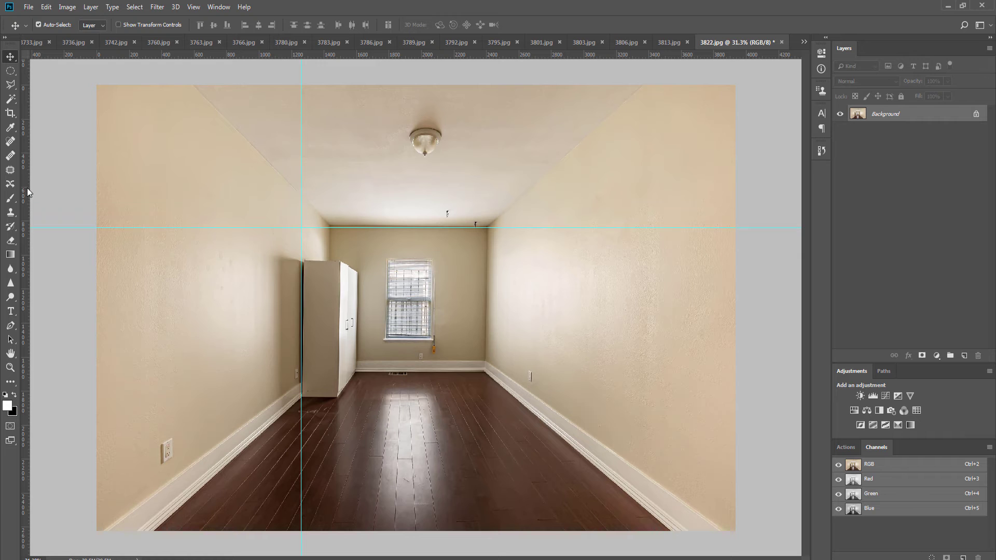
left_click_drag(23, 196, 489, 214)
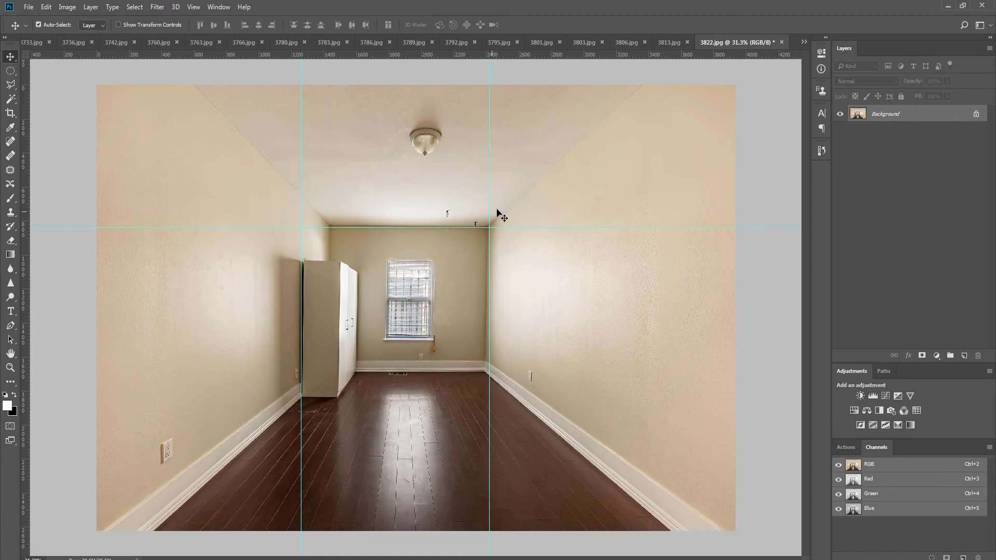
key("ctrl+j")
Step: Pull the layer's lower-right and upper-left corners outward to straighten the room's verticals against the guides, and merge it down
key("ctrl+t")
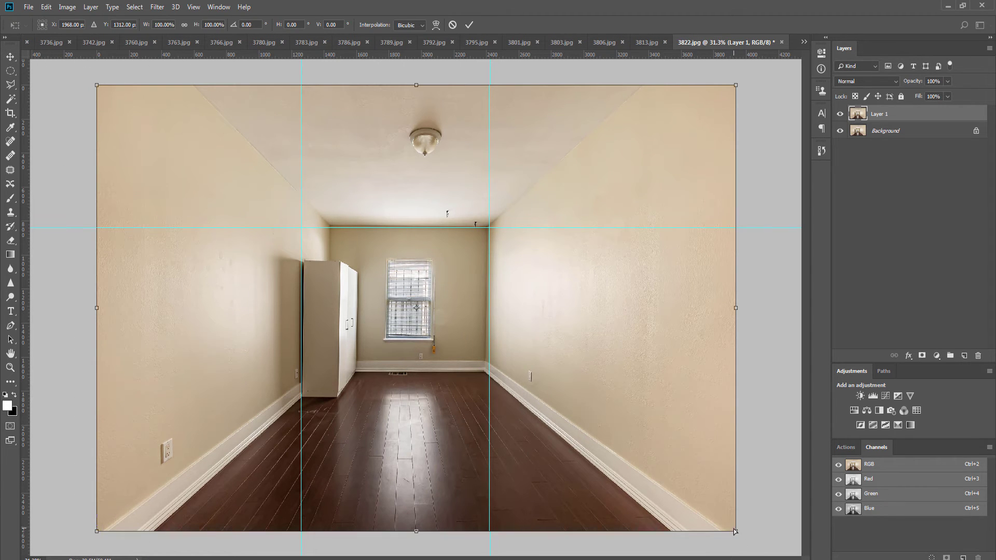
left_click_drag(738, 532, 747, 532)
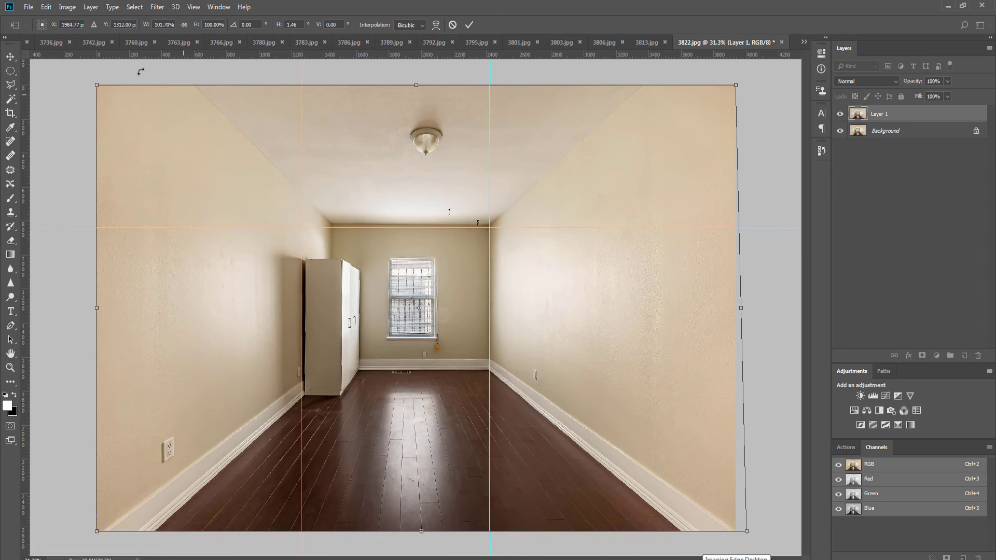
left_click_drag(99, 86, 91, 89)
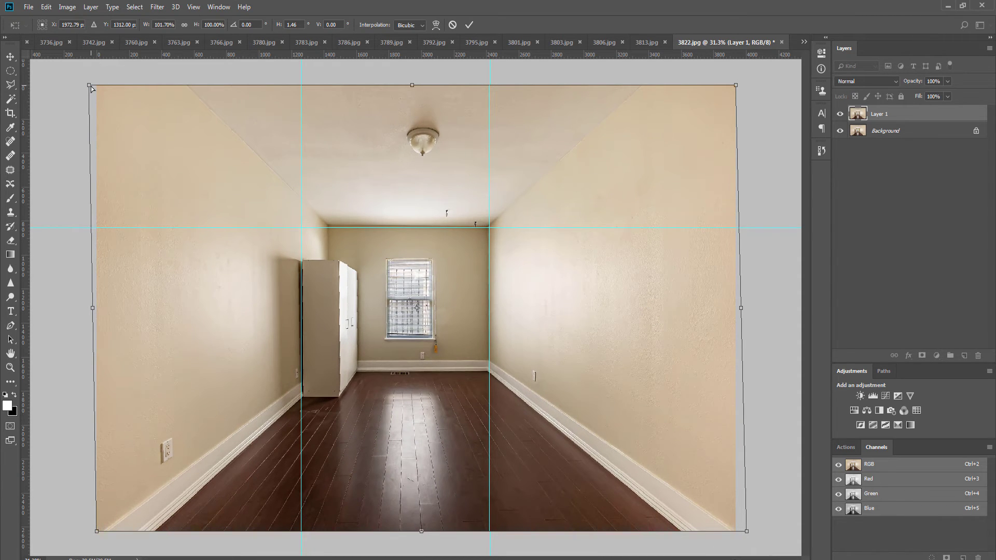
key("Return")
key("ctrl+e")
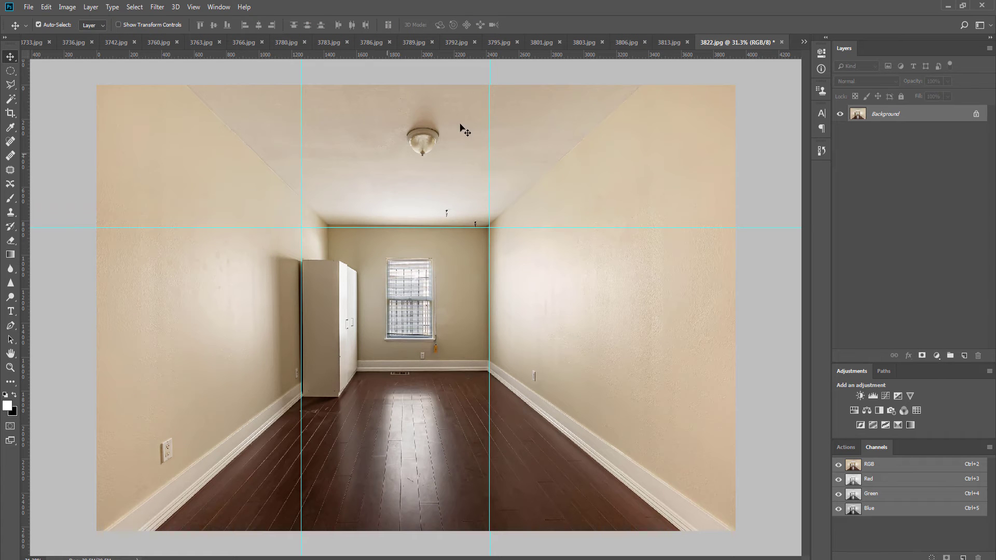
Step: Save photo 3822.jpg with the offered JPEG options and close it
key("o")
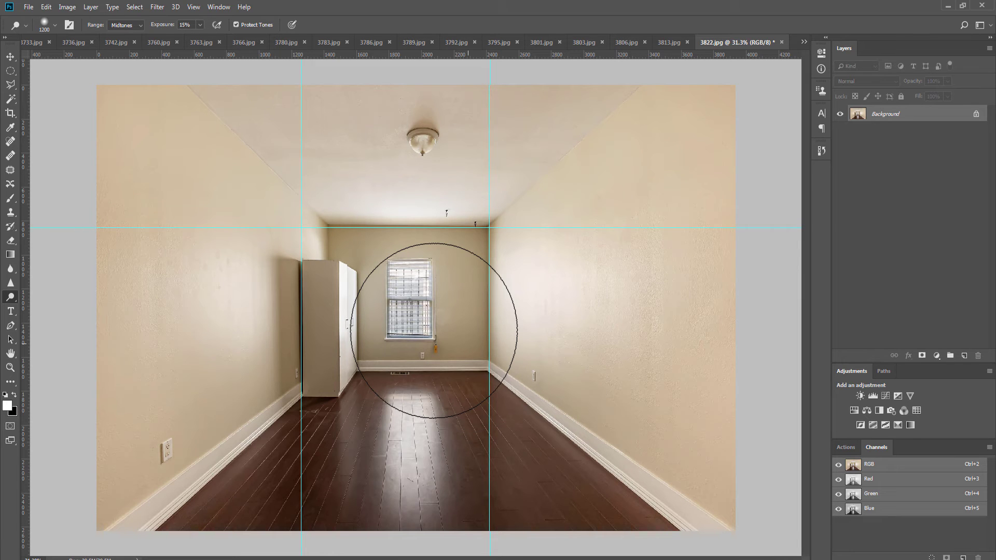
key("v")
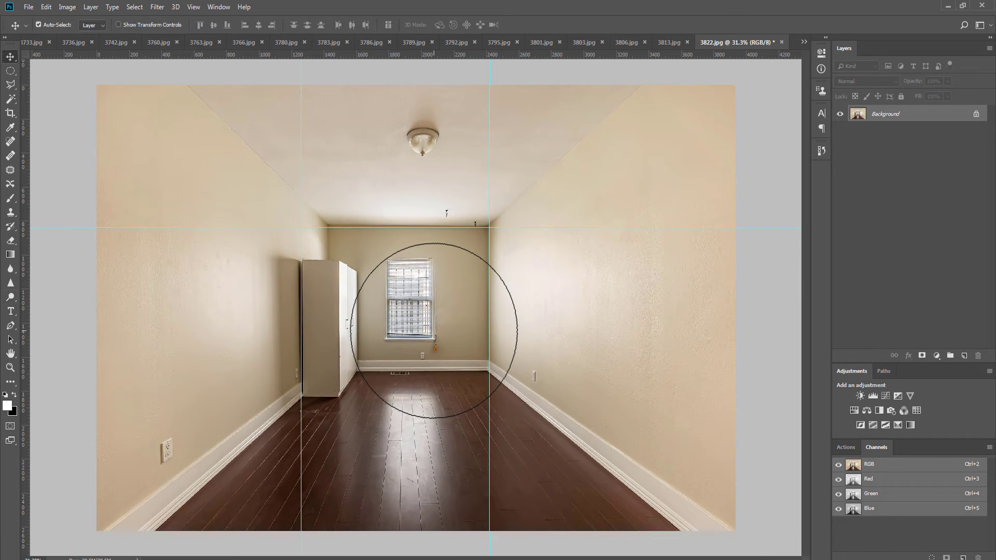
key("ctrl+w")
key("Return")
key("Return")
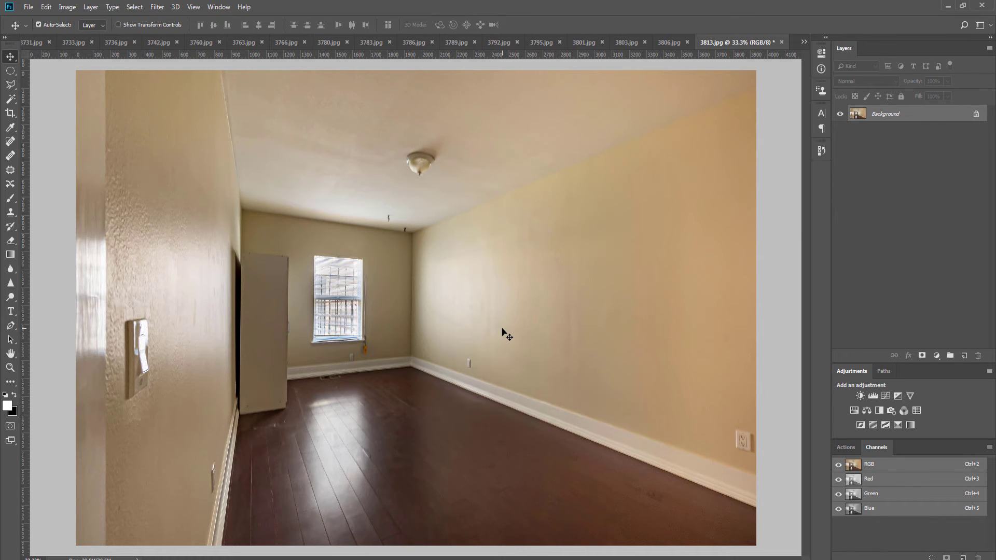
Step: Brighten a duplicate of the Background with Levels and a layer mask, and mask out the dark floor with a 400 px black brush
key("ctrl+j")
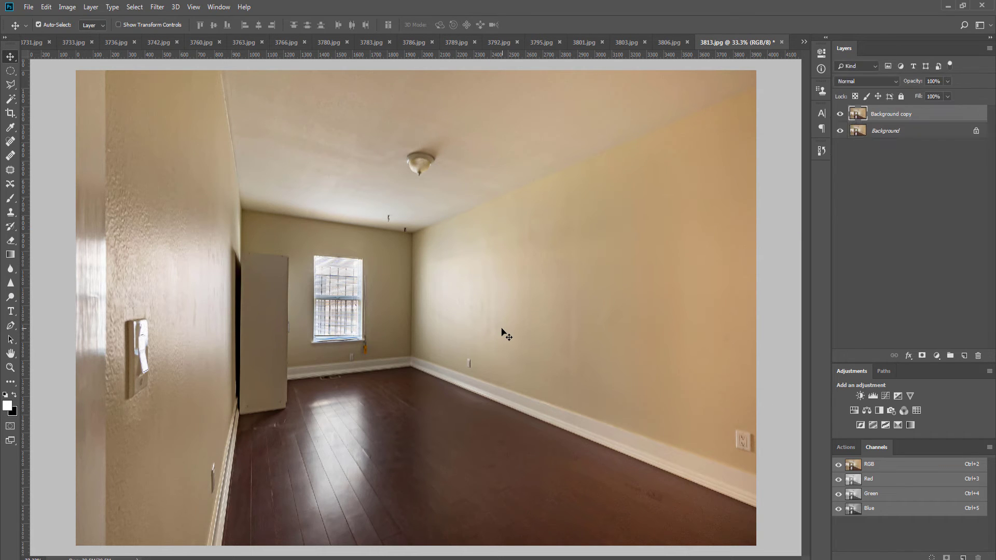
key("F2")
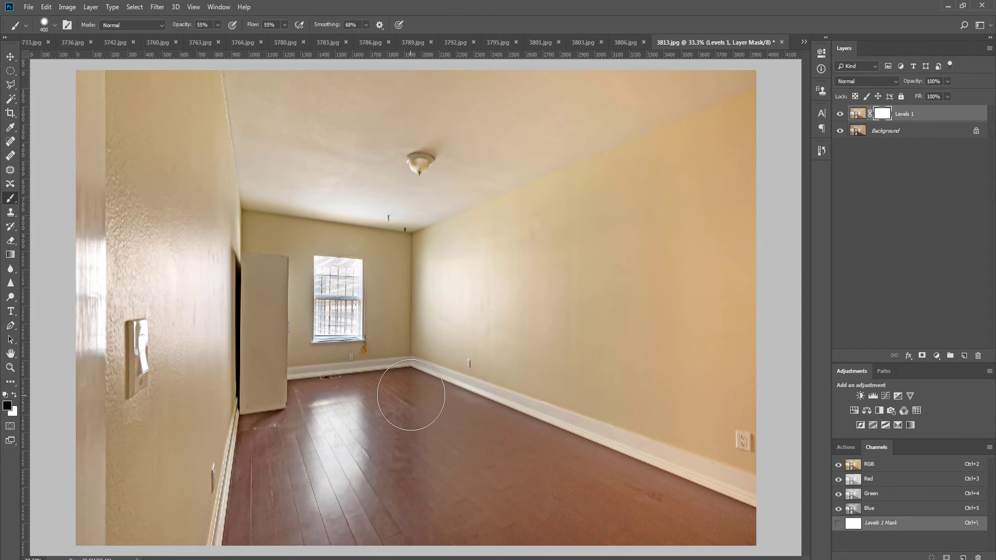
scroll(407, 397, "down", 1)
left_click_drag(407, 388, 695, 495)
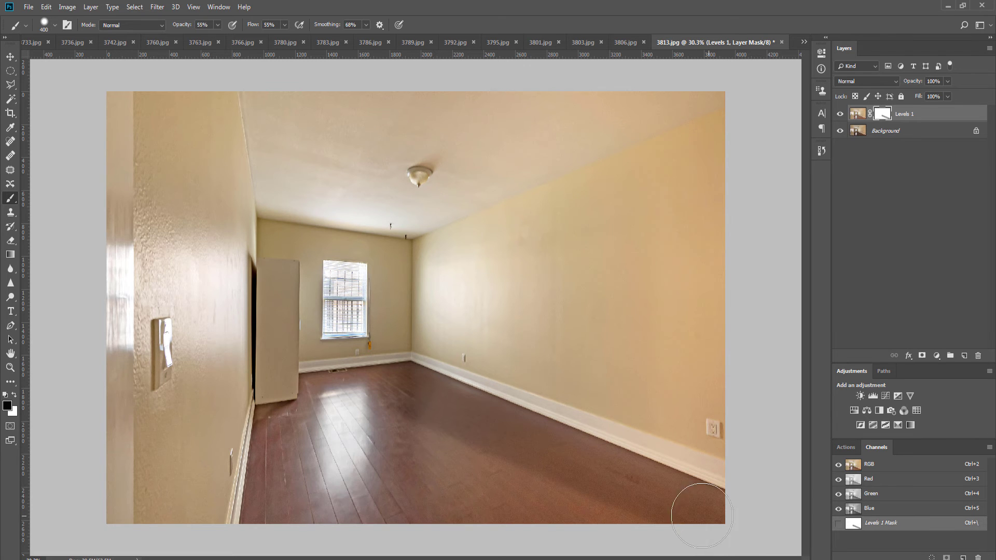
left_click(363, 390, "shift")
left_click(326, 400)
left_click(284, 428)
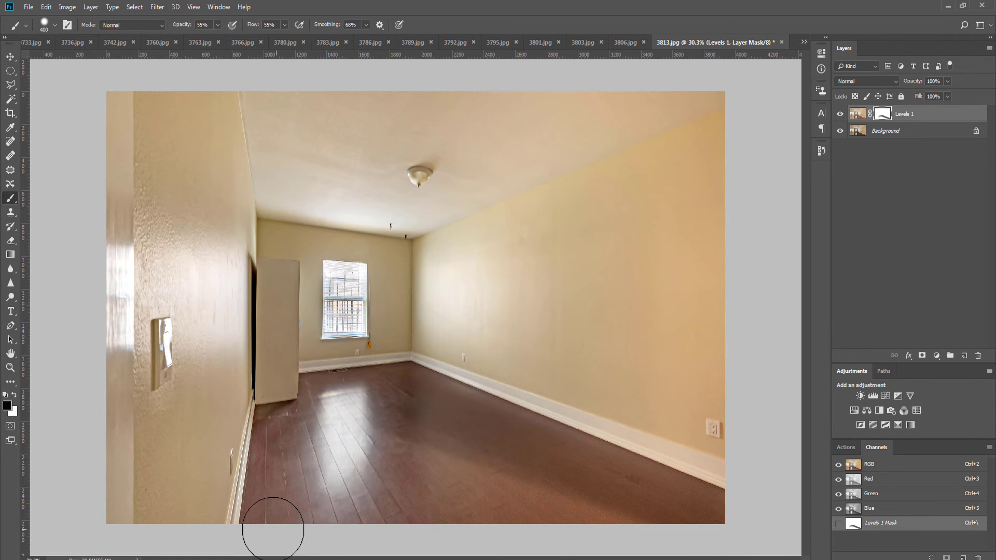
mouse_move(278, 514)
left_mouse_down()
mouse_move(534, 526)
mouse_move(649, 540)
mouse_move(390, 472)
mouse_move(336, 446)
mouse_move(313, 460)
left_mouse_up()
Step: Paint the remaining floor area out of the Levels mask using larger soft brushes, and merge the layers into the Background
key("bracketright")
key("bracketright")
key("bracketright")
key("bracketright")
key("bracketright")
key("bracketright")
key("bracketright")
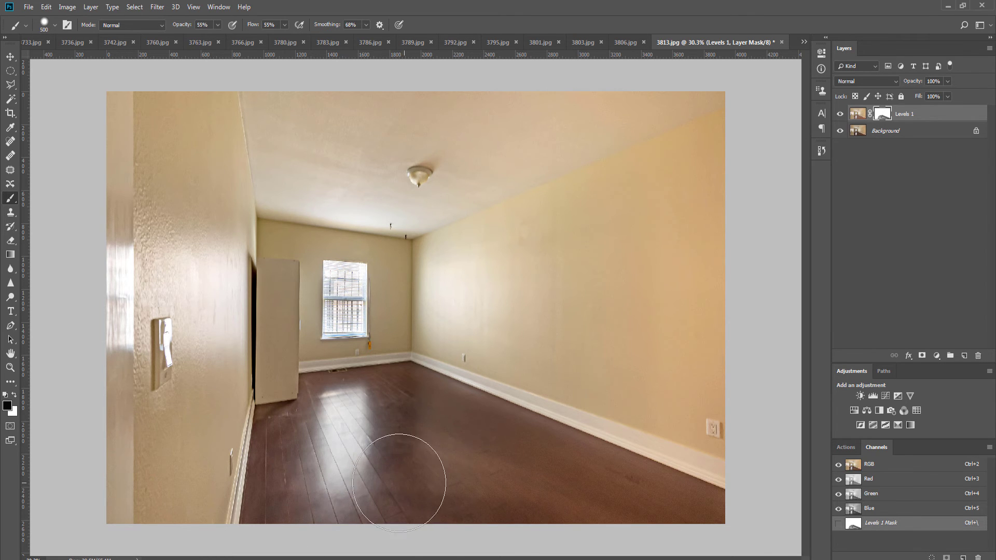
key("bracketleft")
key("bracketleft")
key("bracketleft")
key("bracketleft")
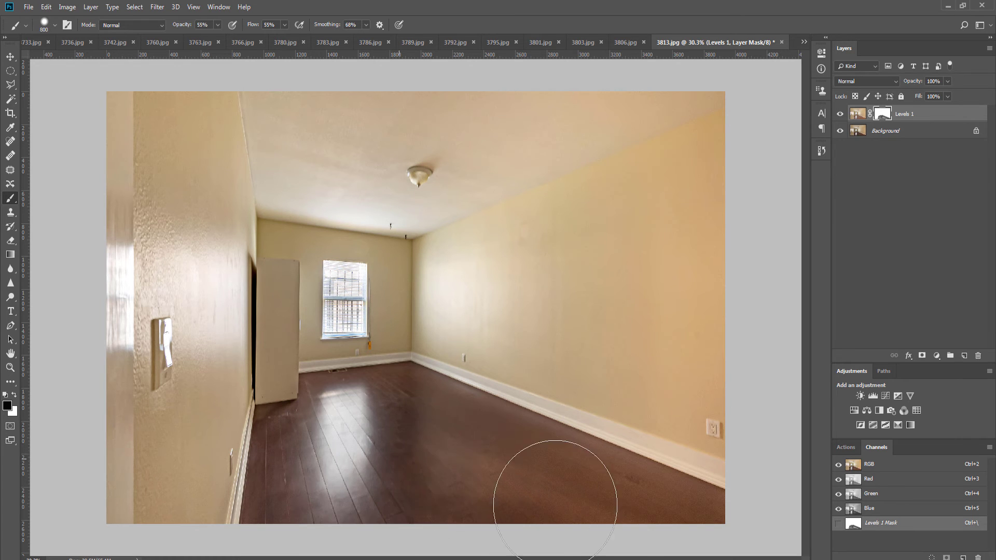
key("bracketright")
key("bracketleft")
key("bracketleft")
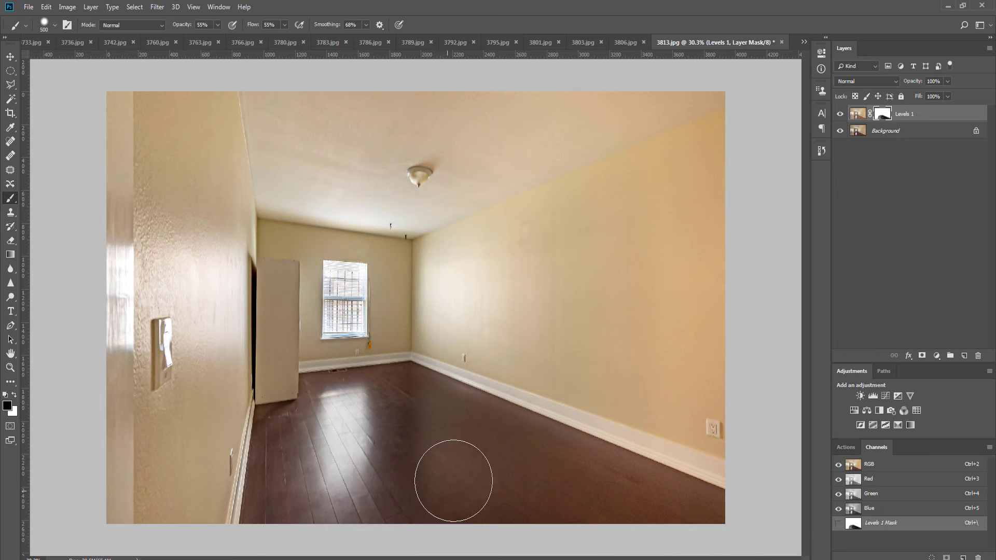
key("bracketright")
key("bracketright")
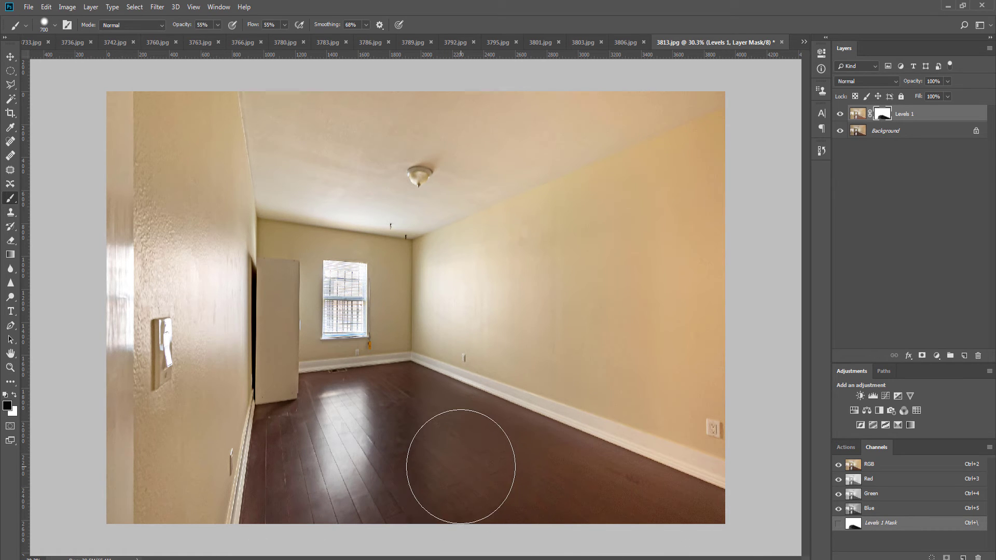
key("F2")
key("ctrl+shift+e")
Step: Neutralize the yellow cast with a masked colour-correction layer, adjust its opacity, and merge it down
key("o")
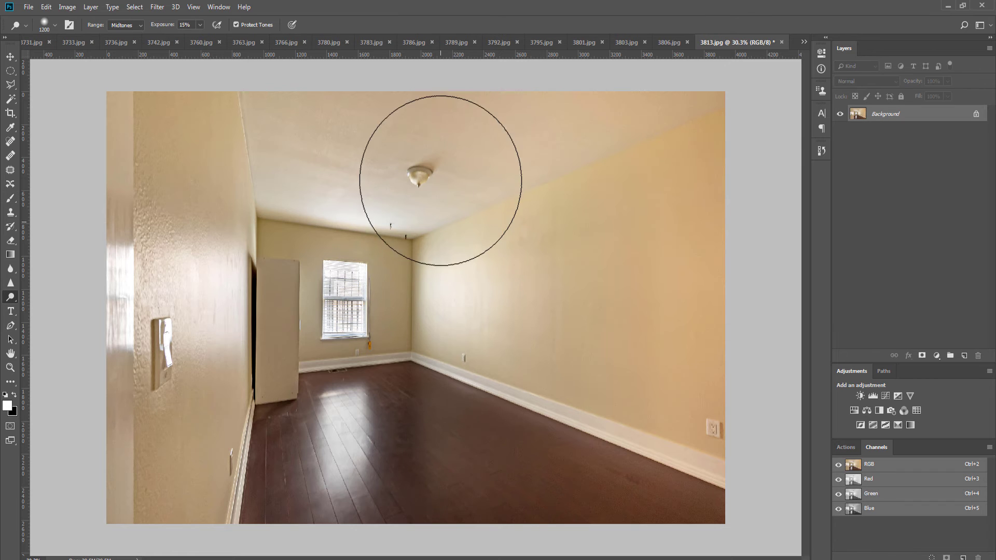
key("ctrl+minus")
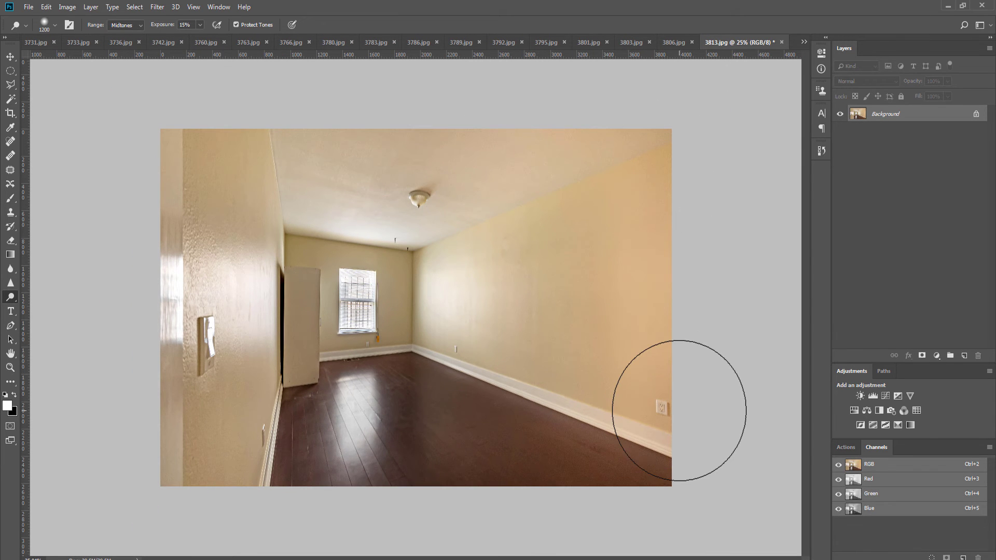
key("F3")
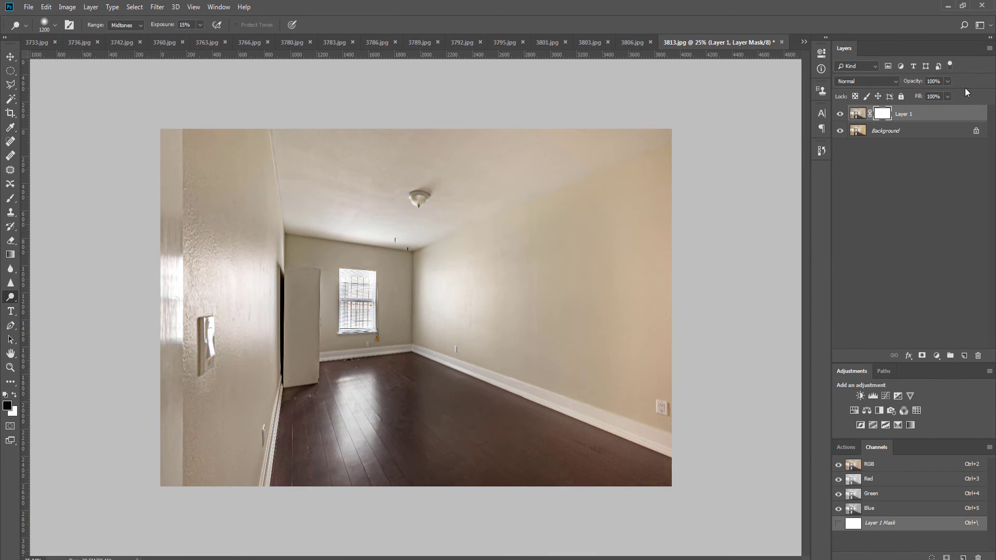
left_click(949, 81)
key("ctrl+e")
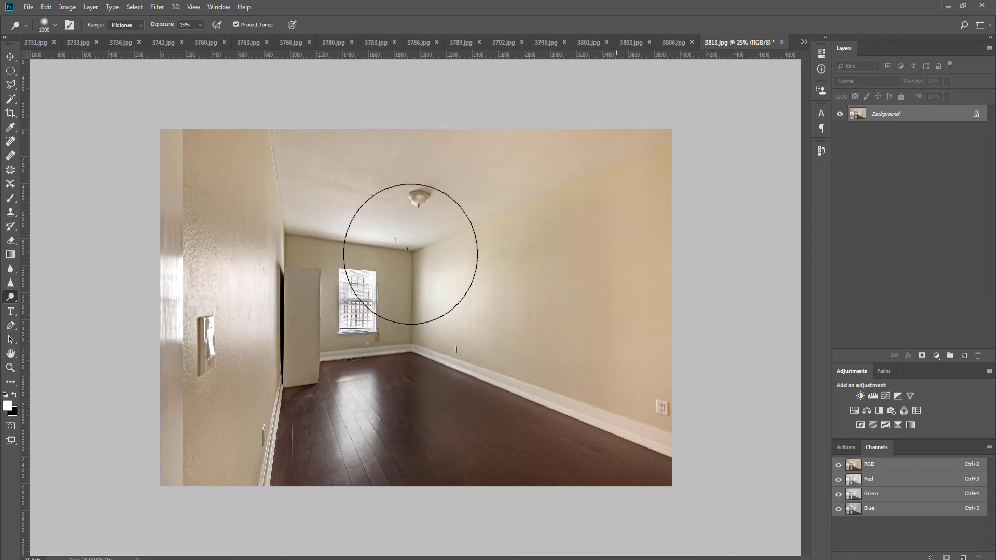
Step: Dodge the wardrobe's front from top to bottom with a 400 px brush at 15% midtone exposure
key("bracketleft")
key("bracketleft")
key("bracketleft")
key("bracketleft")
key("bracketleft")
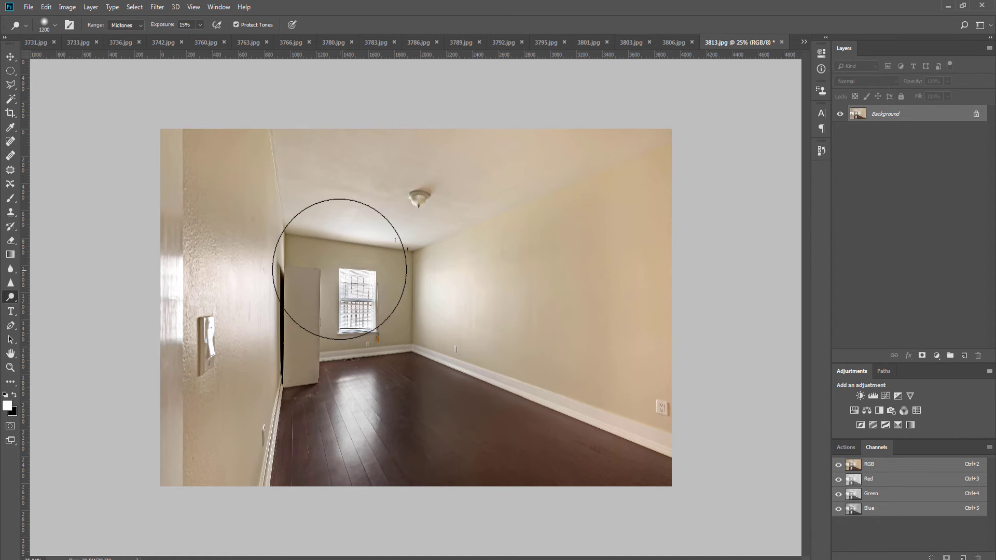
key("bracketleft")
key("bracketleft")
key("bracketleft")
left_click_drag(301, 291, 300, 372)
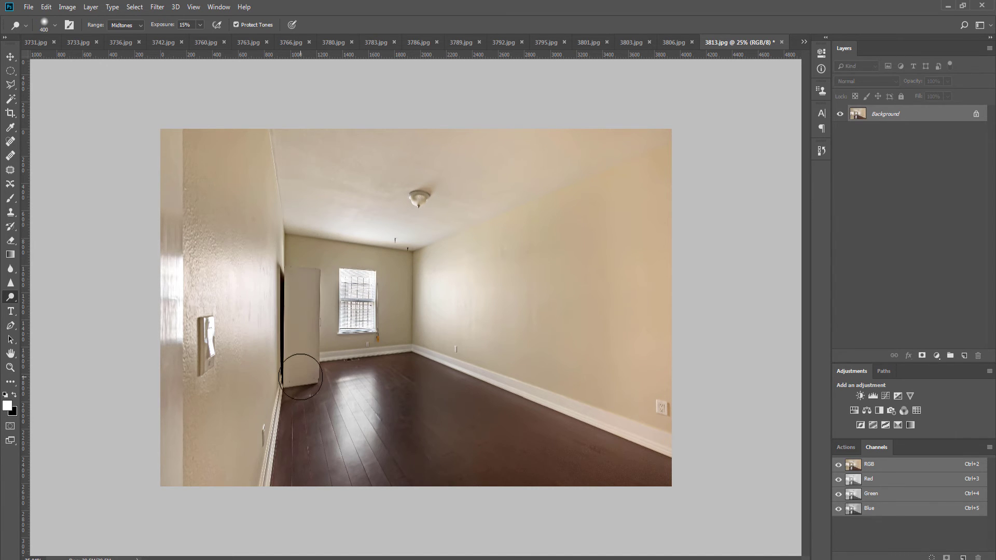
key("bracketright")
key("bracketright")
Step: Place a vertical guide at the back wall's right corner, straighten a duplicate layer by pulling its lower-right corner outward, and merge it down
key("v")
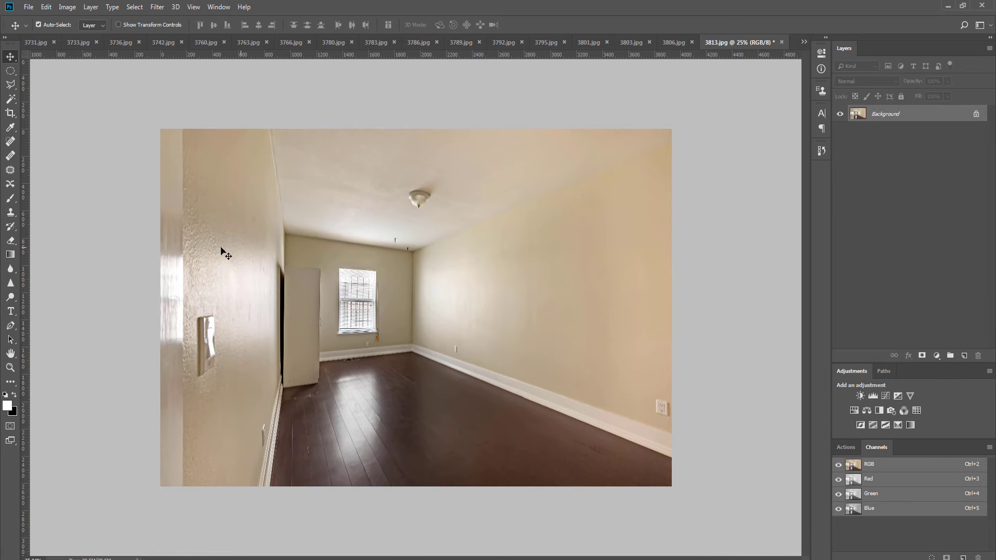
left_click_drag(29, 214, 418, 240)
key("ctrl+j")
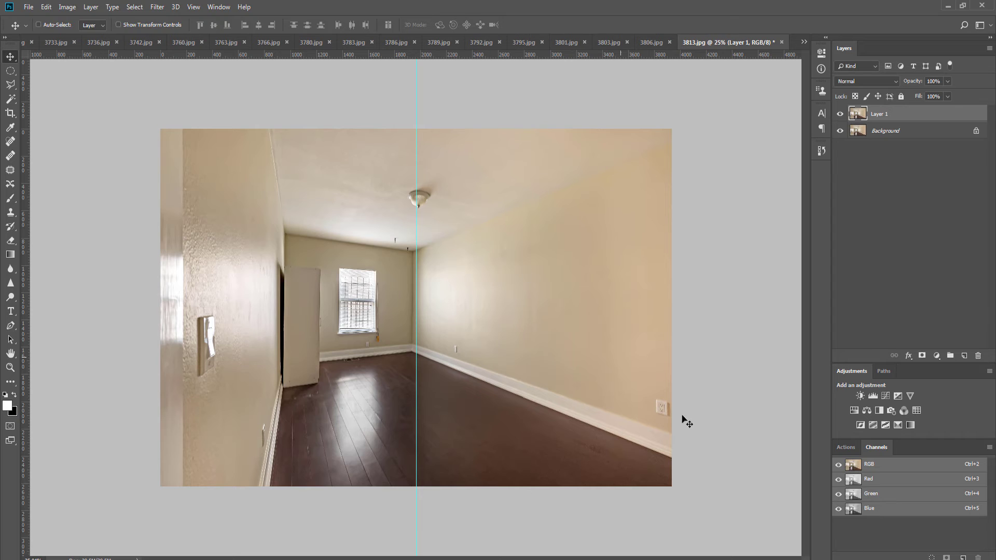
key("ctrl+t")
mouse_move(674, 490)
left_mouse_down()
mouse_move(677, 478)
mouse_move(681, 489)
left_mouse_up()
key("Return")
key("ctrl+e")
Step: Save photo 3813.jpg as a Baseline Optimized JPEG at Maximum quality 12 and close it
key("ctrl+s")
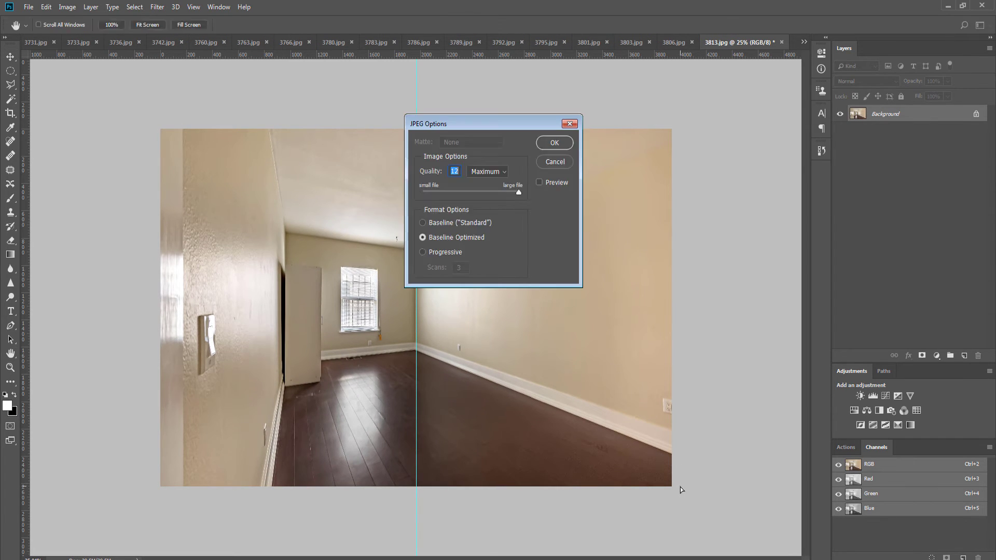
key("Return")
key("ctrl+w")
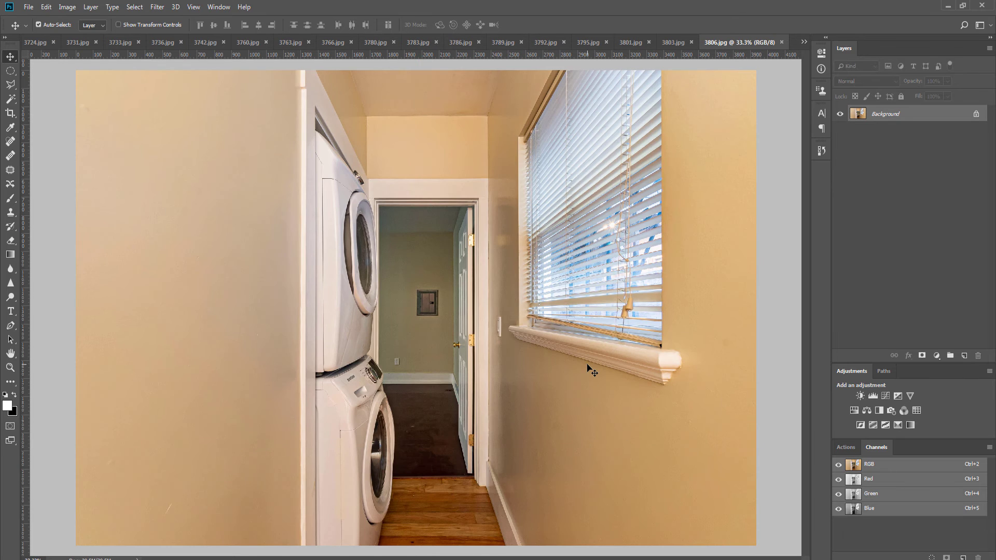
Step: Neutralize the colour of photo 3806.jpg, brighten it with Levels and Curves, and merge the adjustments into one layer with a mask
key("ctrl+minus")
key("F2")
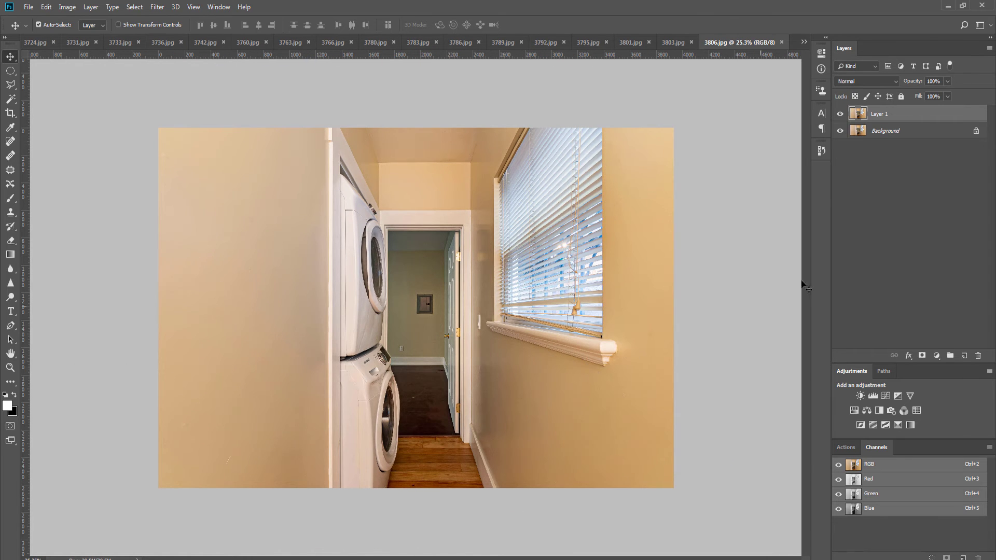
key("ctrl+e")
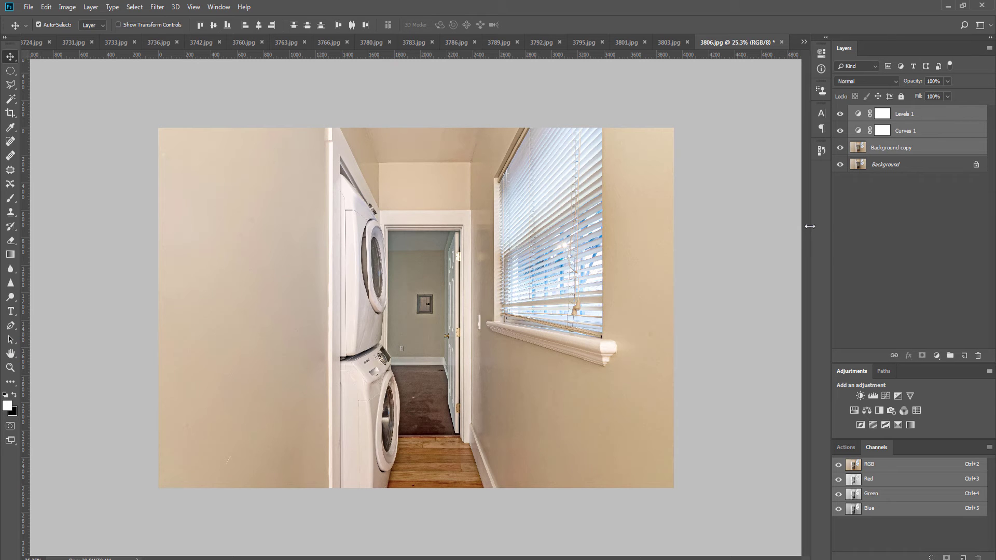
left_click(921, 356)
key("b")
key("x")
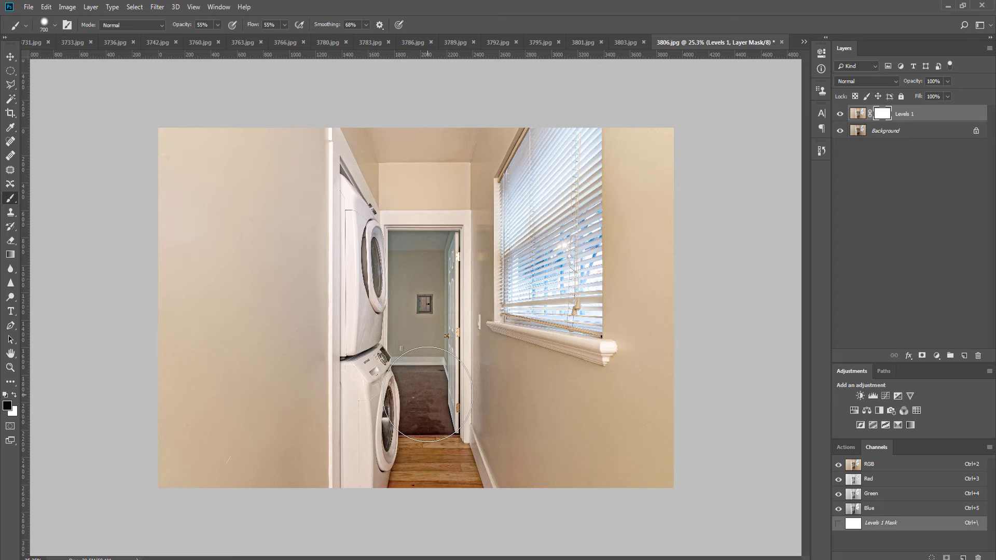
Step: Paint black on the Levels mask over the dark carpet and room beyond the doorway, varying the brush size
key("[")
key("[")
mouse_move(424, 390)
left_mouse_down()
mouse_move(427, 413)
mouse_move(438, 413)
mouse_move(419, 387)
left_mouse_up()
key("bracketright")
key("bracketright")
key("bracketright")
key("bracketright")
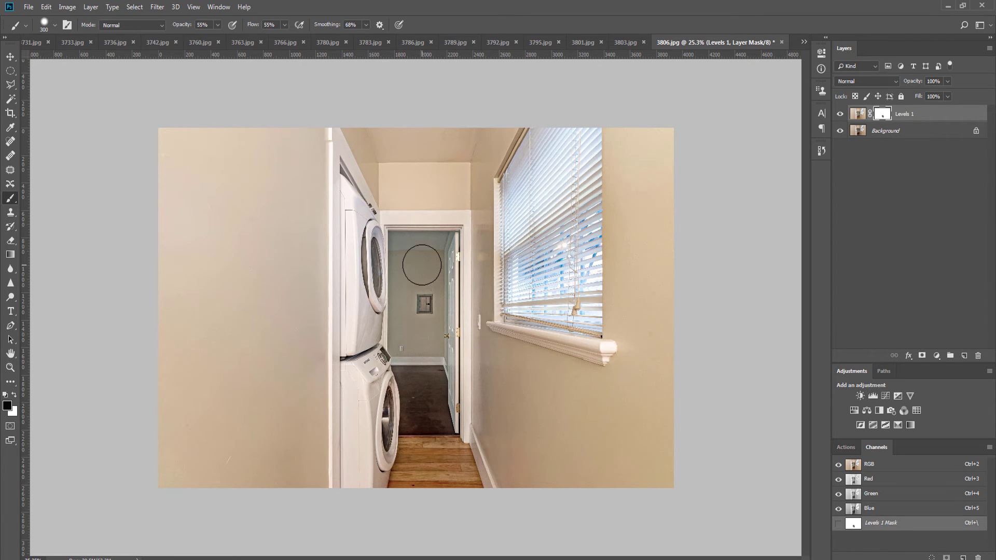
left_click_drag(422, 371, 426, 399)
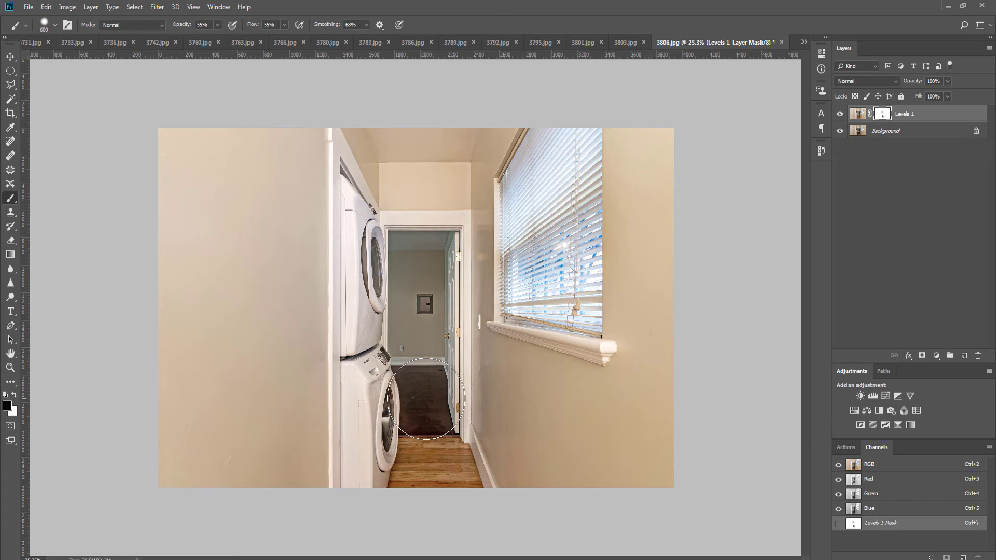
key("bracketleft")
key("bracketleft")
Step: Reduce the blue in the window with a Hue/Saturation layer at 74% opacity, and merge all layers
key("F2")
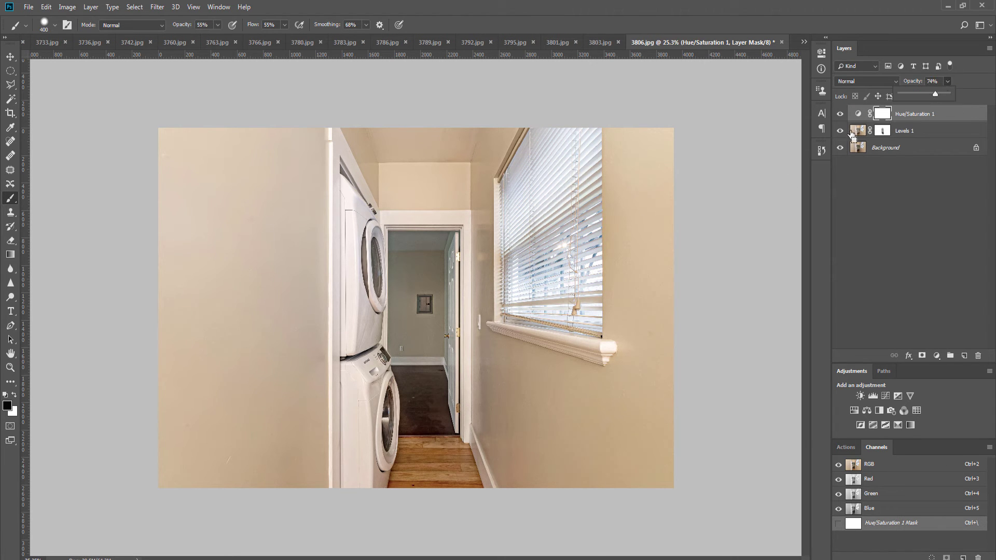
key("ctrl+shift+e")
Step: Dodge the hallway with a 1700 px brush at 15% midtone exposure
key("o")
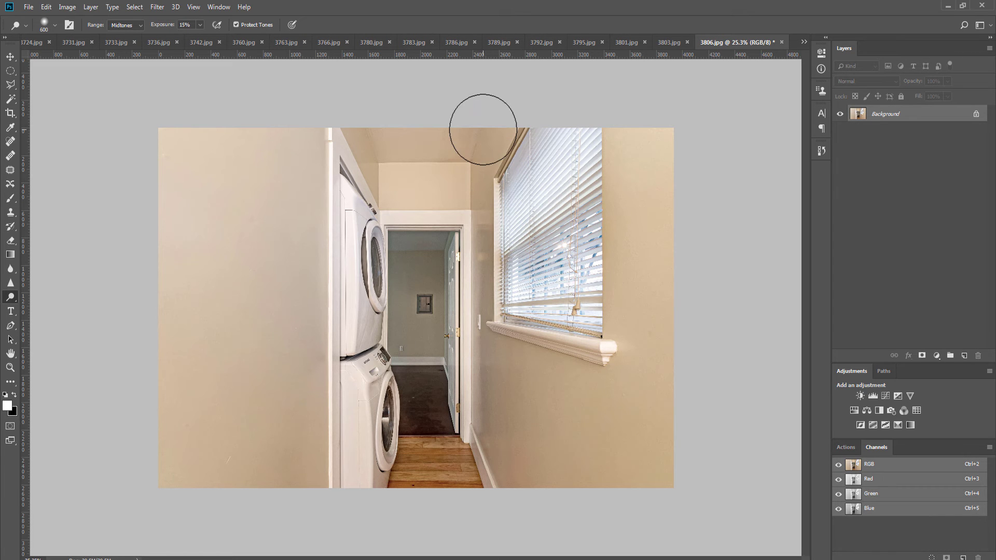
key("bracketright")
key("bracketright")
key("bracketright")
key("bracketright")
key("bracketright")
key("bracketright")
key("bracketright")
key("bracketright")
key("bracketright")
key("bracketright")
key("bracketright")
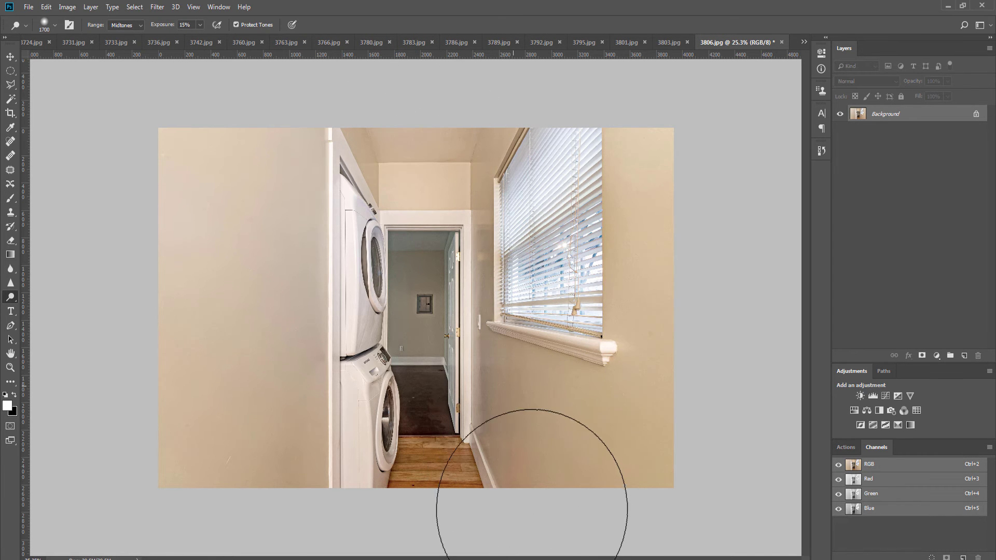
Step: Lighten the walls, door trim and stacked washer-dryer in the laundry hallway photo with the Dodge tool, reducing the brush to 500
key("bracketleft")
key("bracketleft")
key("bracketleft")
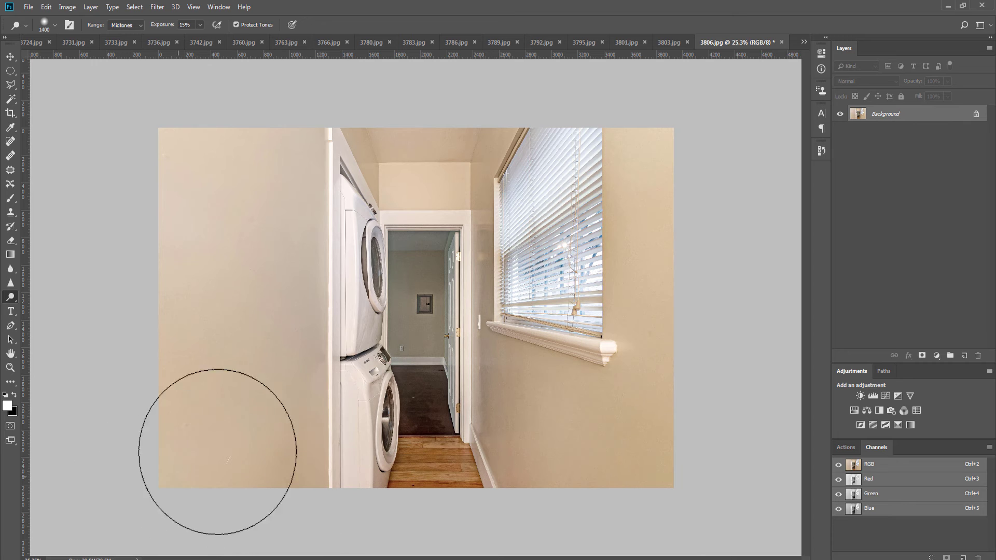
key("bracketleft")
key("bracketleft")
key("bracketleft")
key("bracketleft")
key("bracketleft")
key("bracketleft")
key("bracketleft")
key("bracketleft")
key("bracketleft")
key("bracketleft")
key("bracketleft")
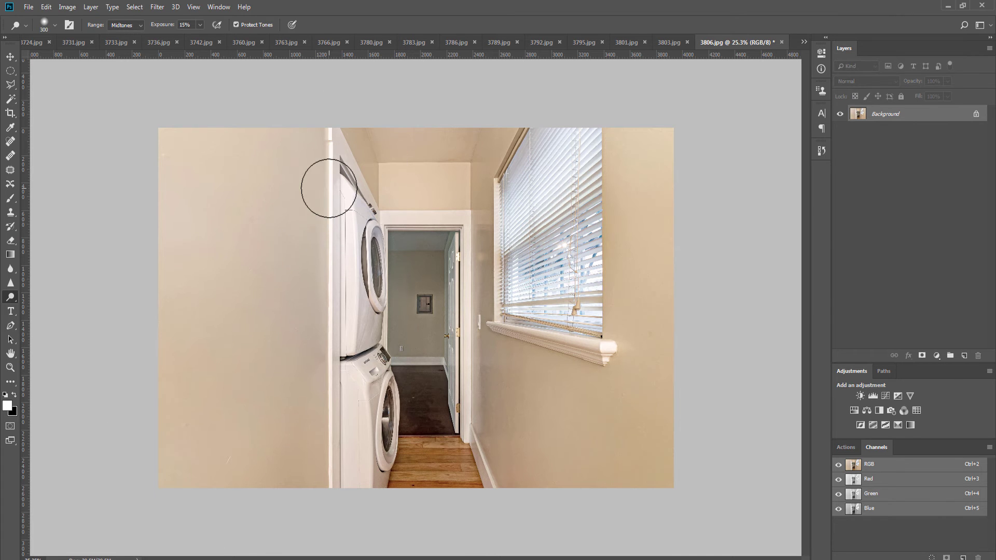
key("bracketright")
key("bracketright")
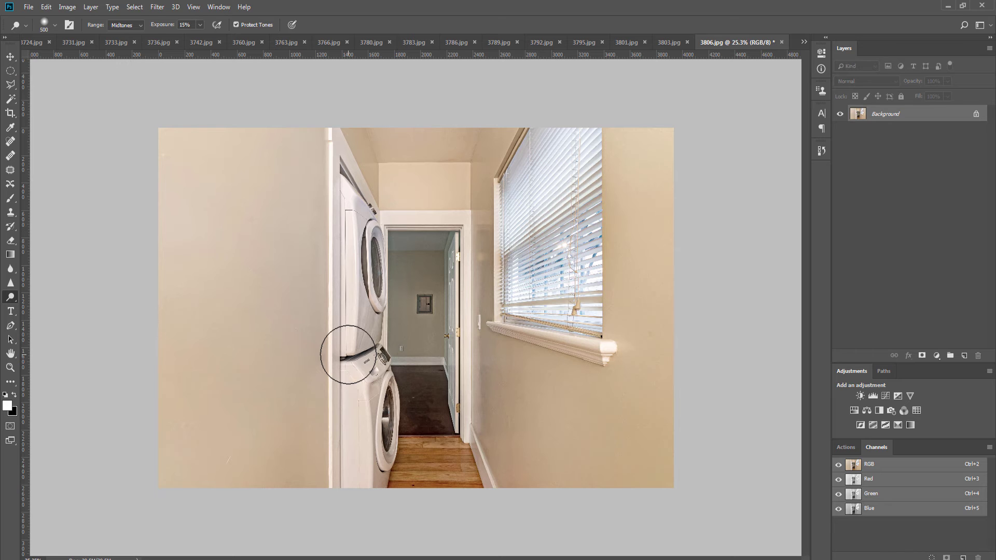
Step: Save the changes to 3806.jpg and close it
key("ctrl+w")
key("Return")
key("Return")
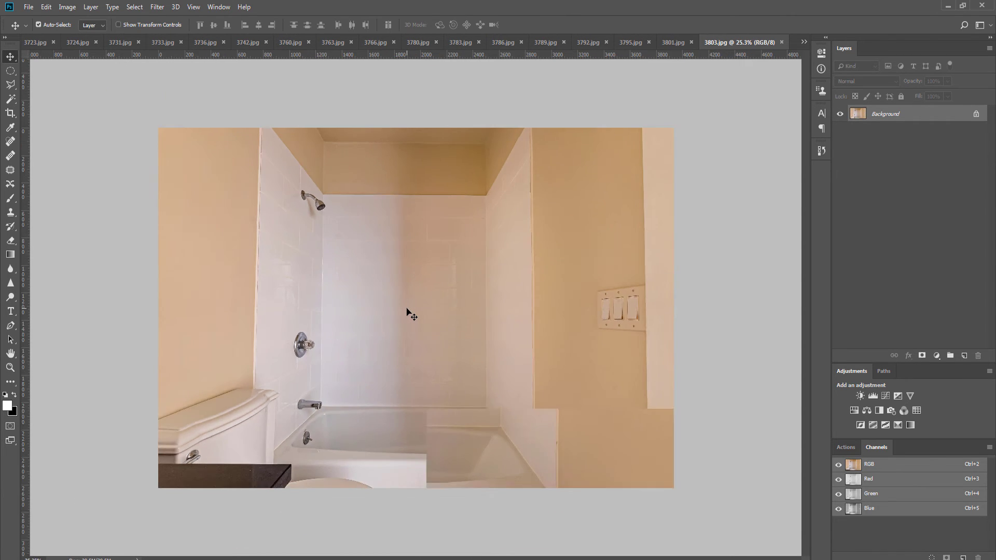
Step: Apply the recorded color correction to 3803.jpg and place vertical guides beside the tub surround's edge and the door frame
key("F2")
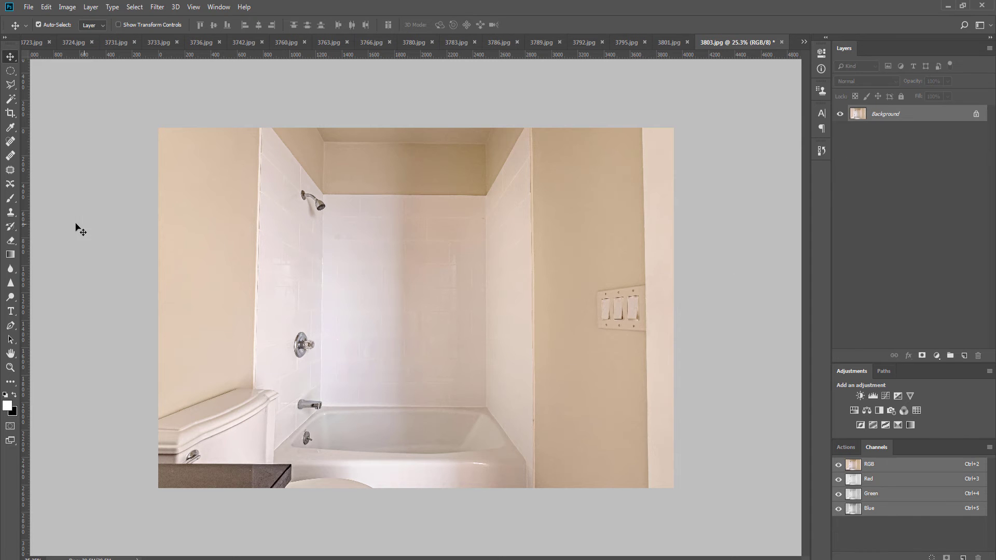
left_click_drag(28, 219, 650, 266)
left_click_drag(25, 253, 252, 237)
Step: Duplicate the background, transform the copy's upper corners until the wall edges align with the guides, and merge it down
key("ctrl+j")
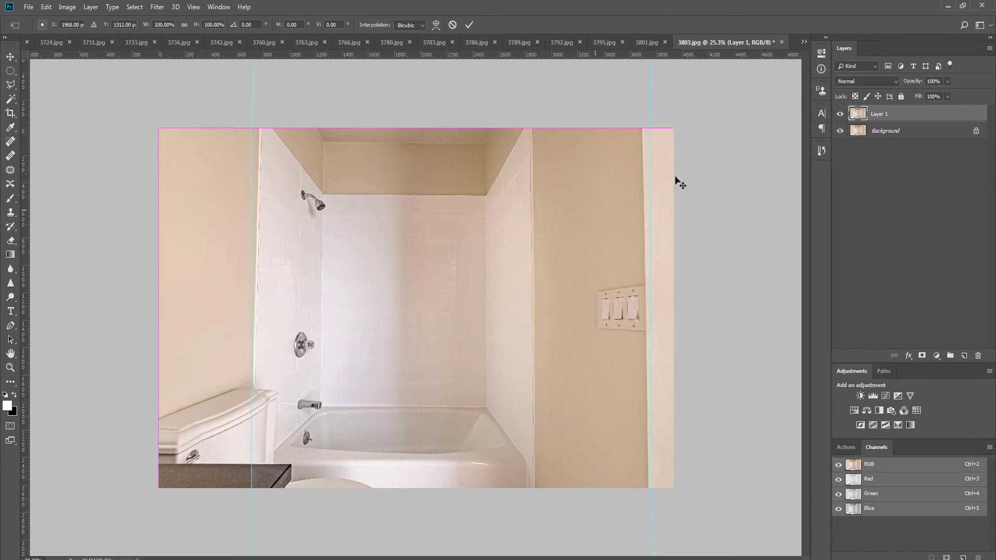
key("ctrl+t")
left_click_drag(674, 128, 686, 129)
key("Return")
key("ctrl+e")
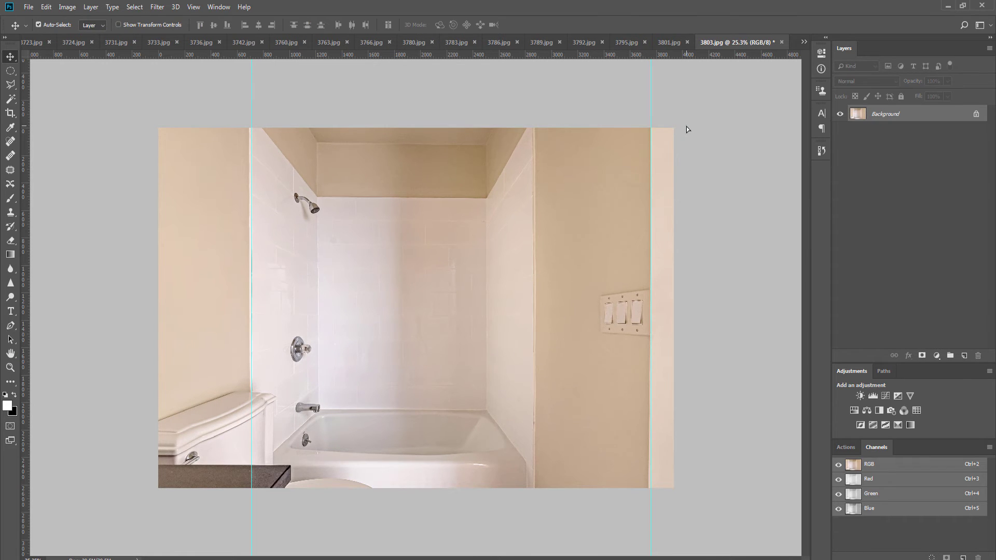
Step: Lighten the walls, shower tiles and tub in the shower photo using the Dodge tool with a brush size up to 1600
key("o")
key("bracketright")
key("bracketright")
key("bracketright")
key("bracketright")
key("bracketright")
key("bracketright")
key("bracketright")
key("bracketright")
key("bracketright")
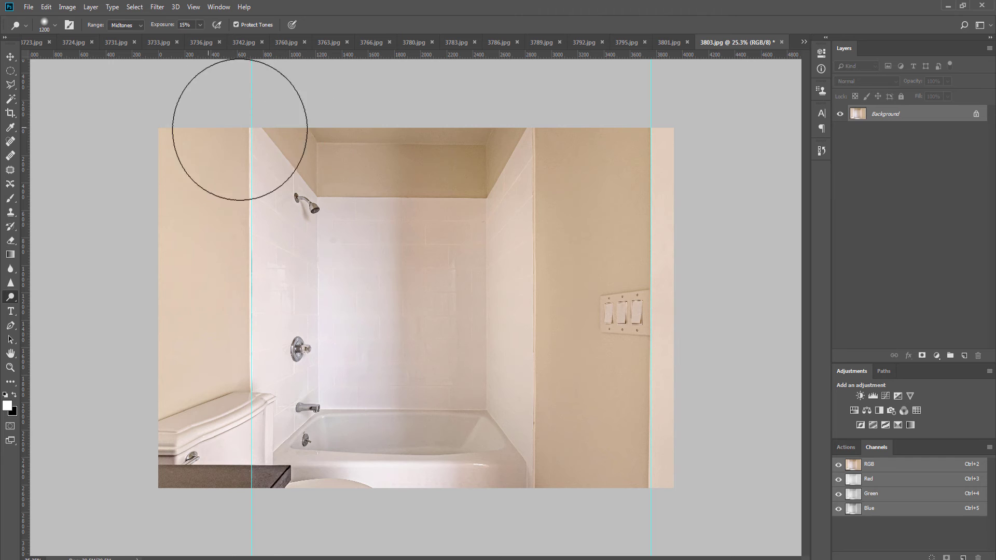
mouse_move(637, 102)
left_mouse_down()
mouse_move(644, 529)
mouse_move(607, 412)
left_mouse_up()
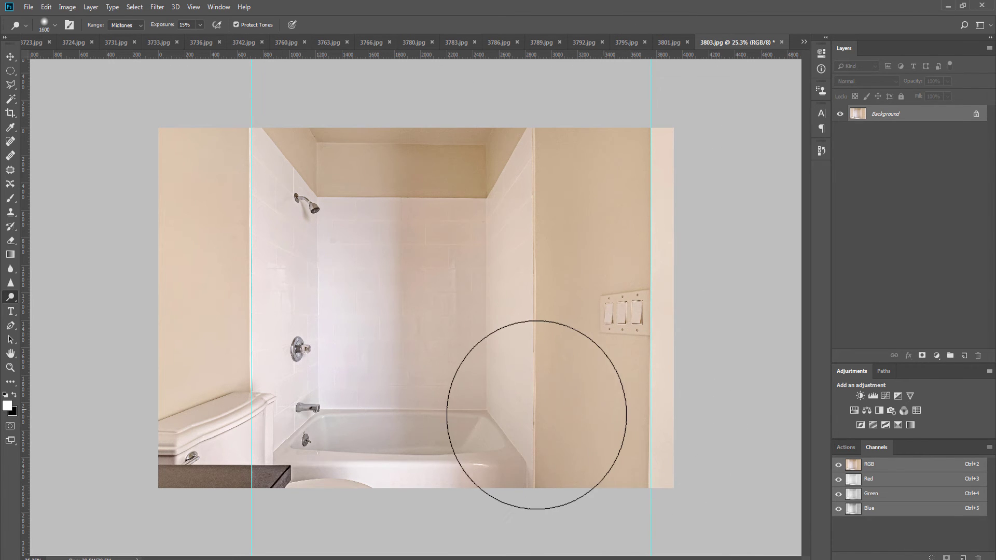
left_click_drag(498, 404, 463, 269)
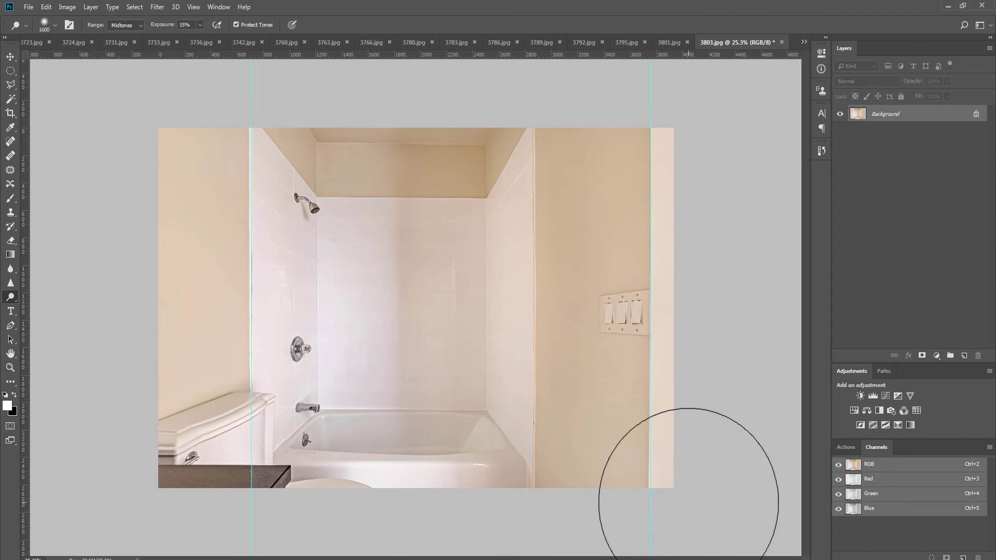
Step: Save 3803.jpg and close it
key("ctrl+s")
key("Return")
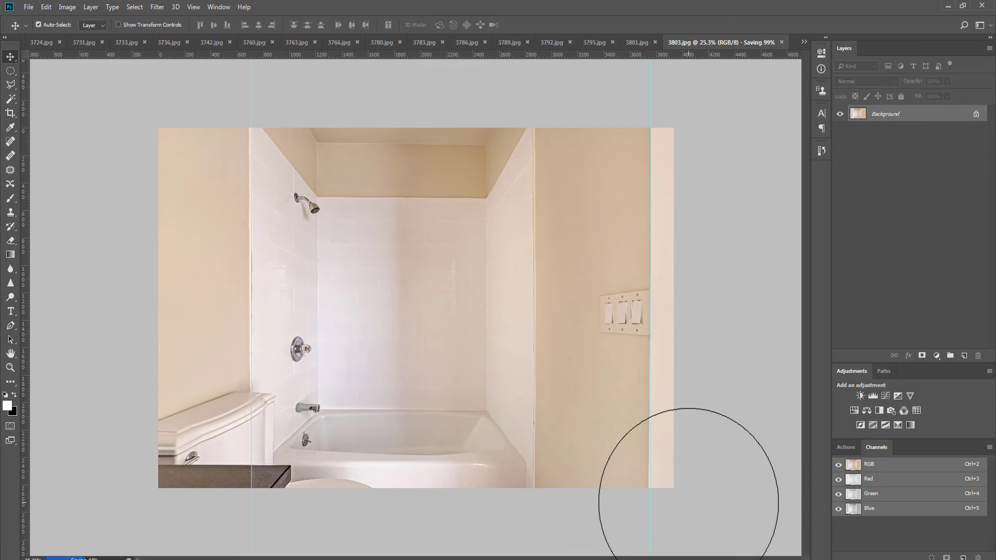
key("ctrl+w")
Step: Duplicate the background of 3801.jpg, brighten it with the recorded Levels correction, and merge the result down
key("ctrl+j")
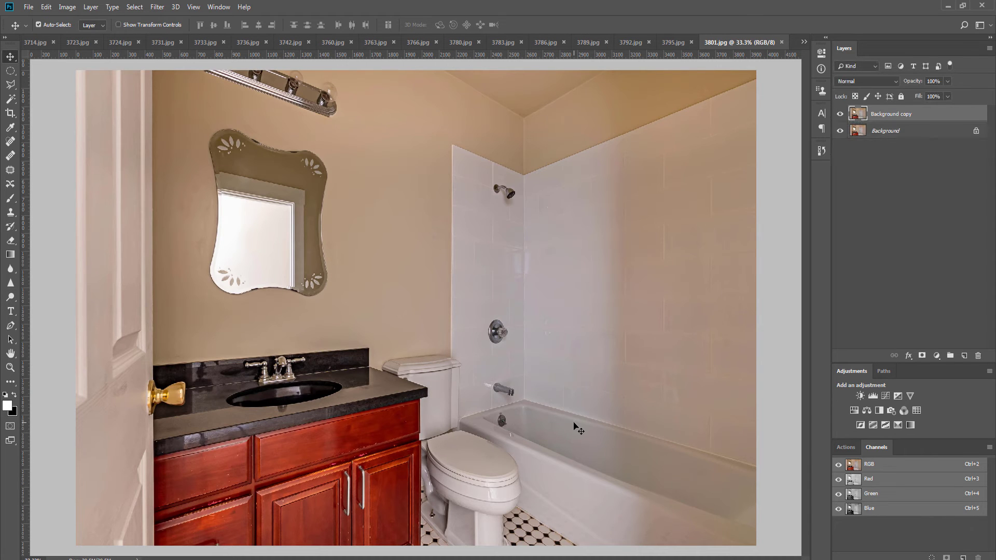
key("F2")
key("ctrl+e")
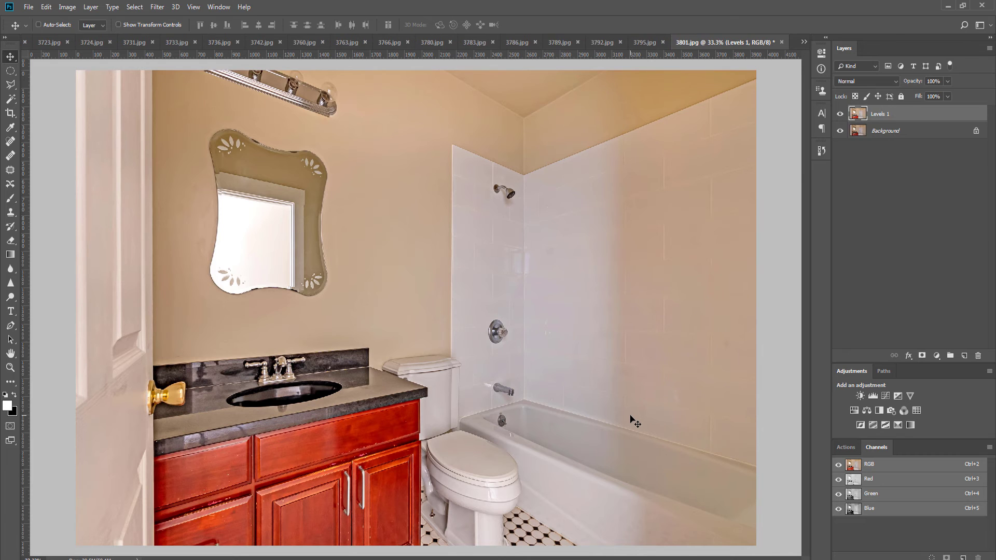
key("ctrl+e")
Step: Create a color-neutralized duplicate layer with a white layer mask over the bathroom photo
key("ctrl+j")
key("F3")
key("ctrl+i")
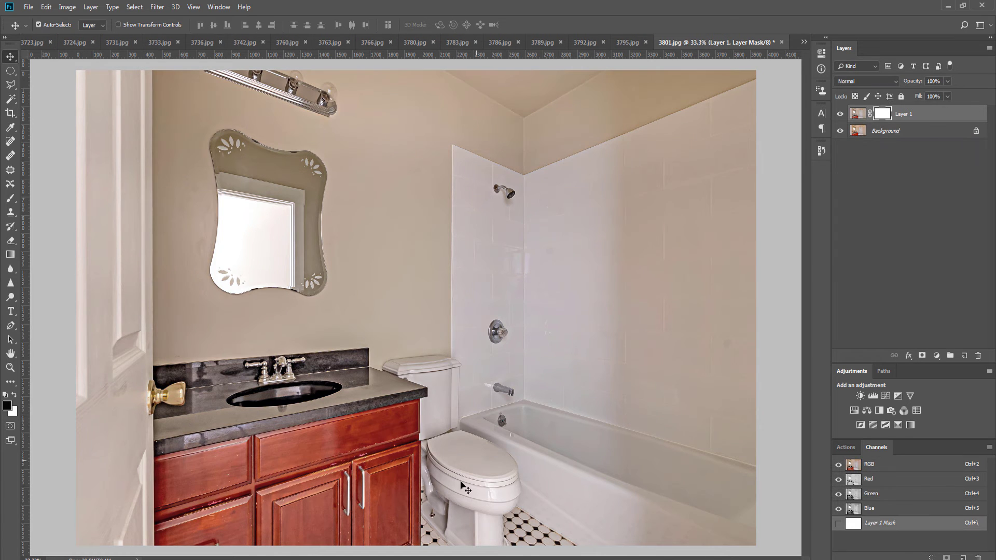
Step: Paint black on the layer mask over the red vanity cabinets with an enlarged brush to restore their original color
key("b")
key("x")
key("ctrl+minus")
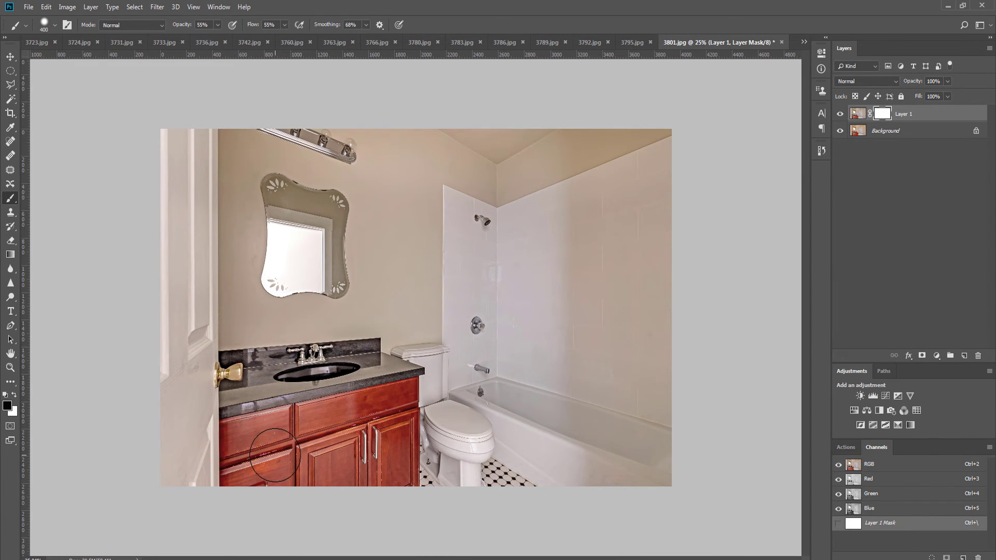
key("bracketright")
key("bracketright")
key("bracketright")
key("bracketright")
Step: Add a Levels adjustment and lower its highlight input slightly to brighten the bathroom photo
left_click(875, 396)
left_click_drag(796, 160, 789, 160)
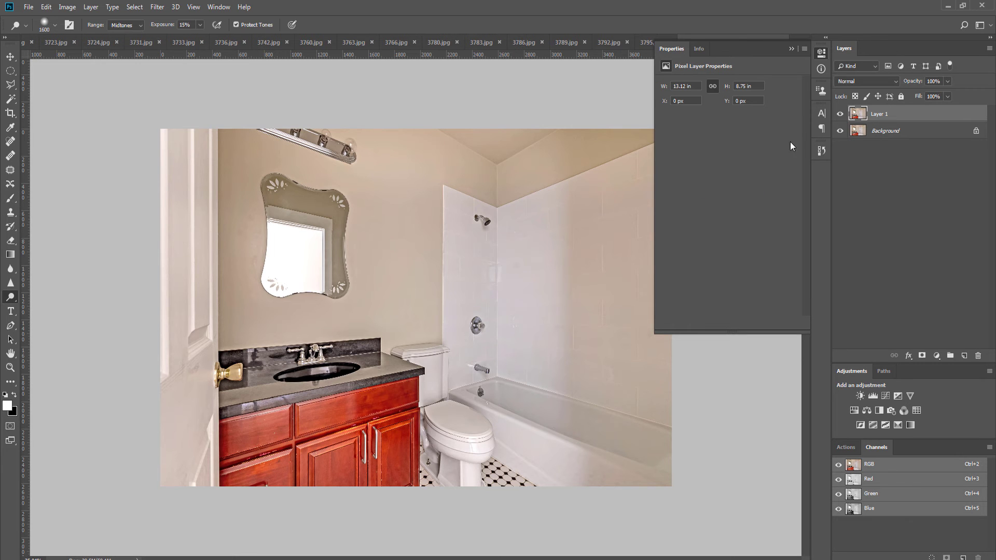
left_click(821, 53)
Step: Lighten the tub, shower wall and vanity wall using the Dodge tool, with brush sizes from 1700 down to 1100
key("bracketright")
key("bracketright")
key("bracketright")
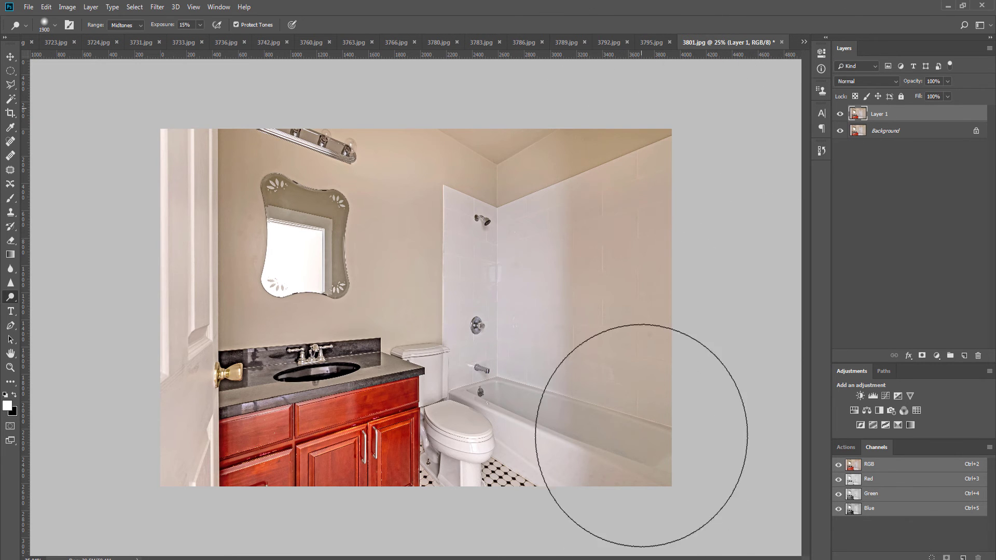
key("bracketleft")
key("bracketleft")
key("bracketleft")
left_click_drag(625, 359, 665, 477)
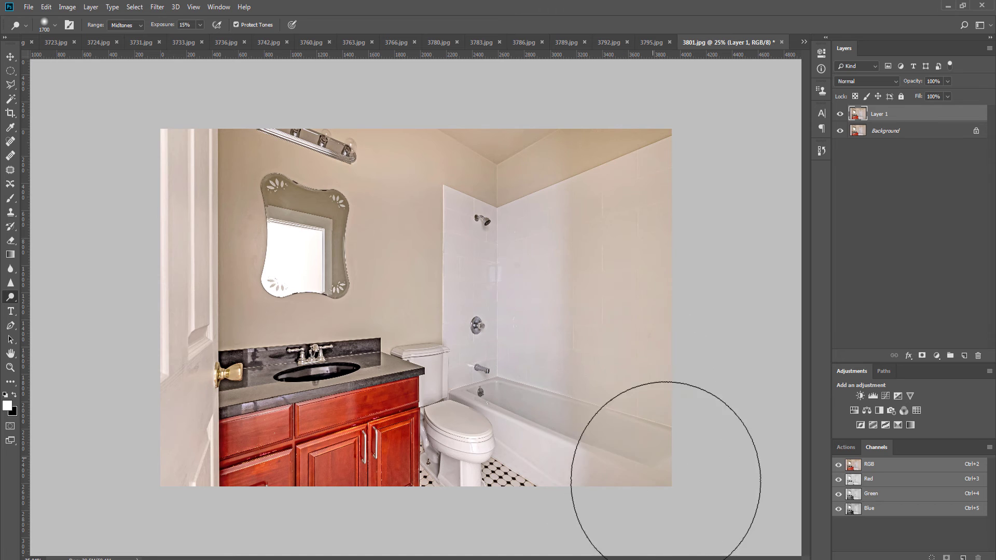
key("bracketleft")
key("bracketleft")
key("bracketleft")
key("bracketleft")
key("bracketleft")
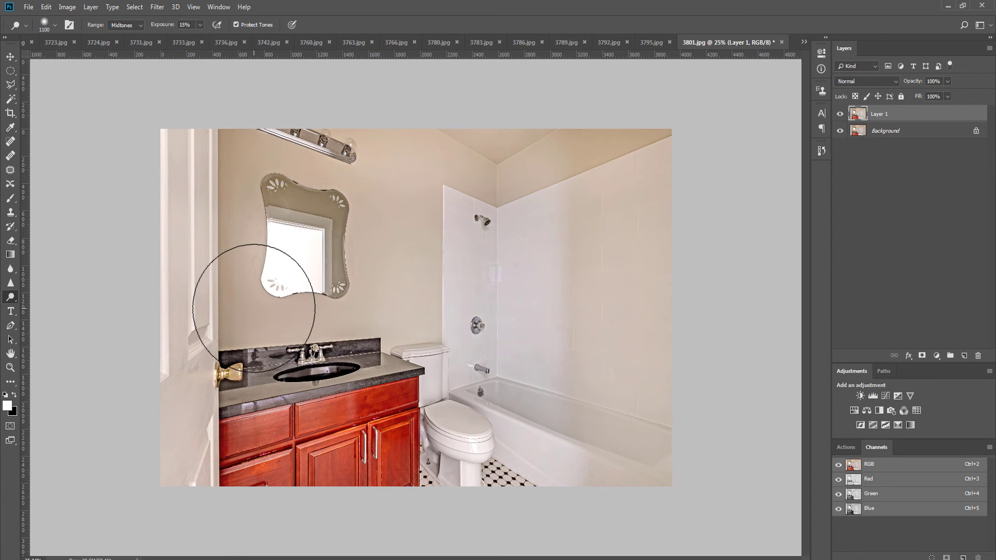
Step: Merge the edited layer into the background, save 3801.jpg and close it
key("ctrl+e")
key("ctrl+w")
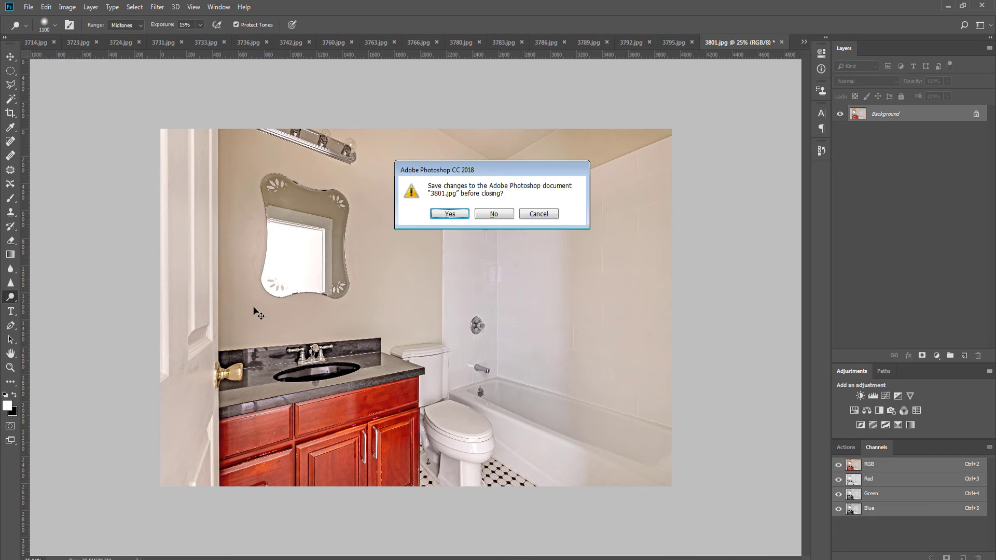
key("Escape")
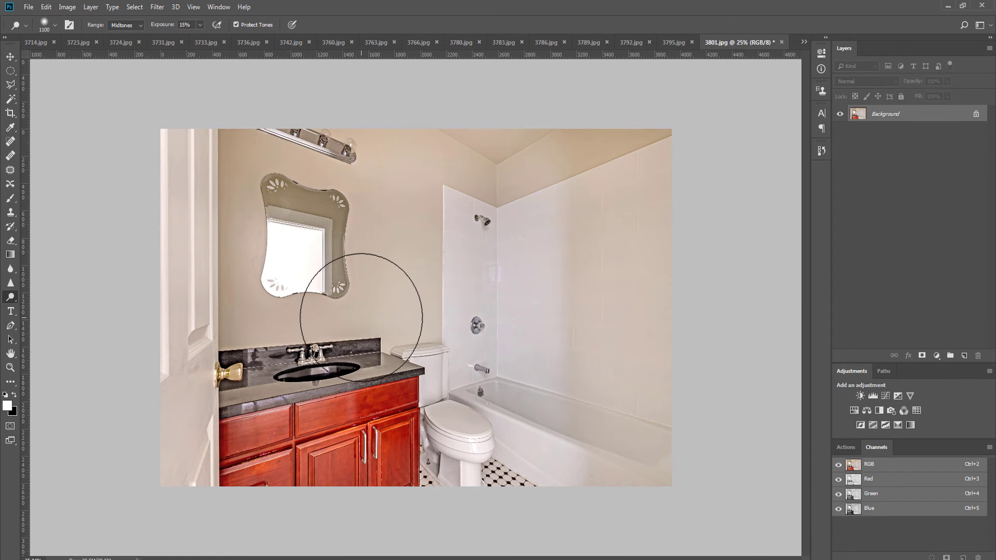
key("v")
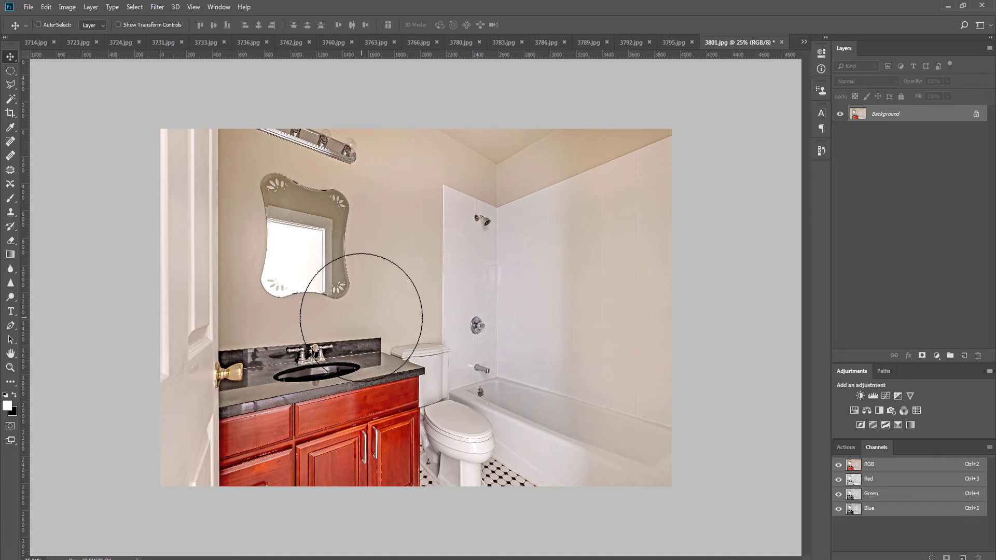
key("ctrl+w")
key("Return")
key("Return")
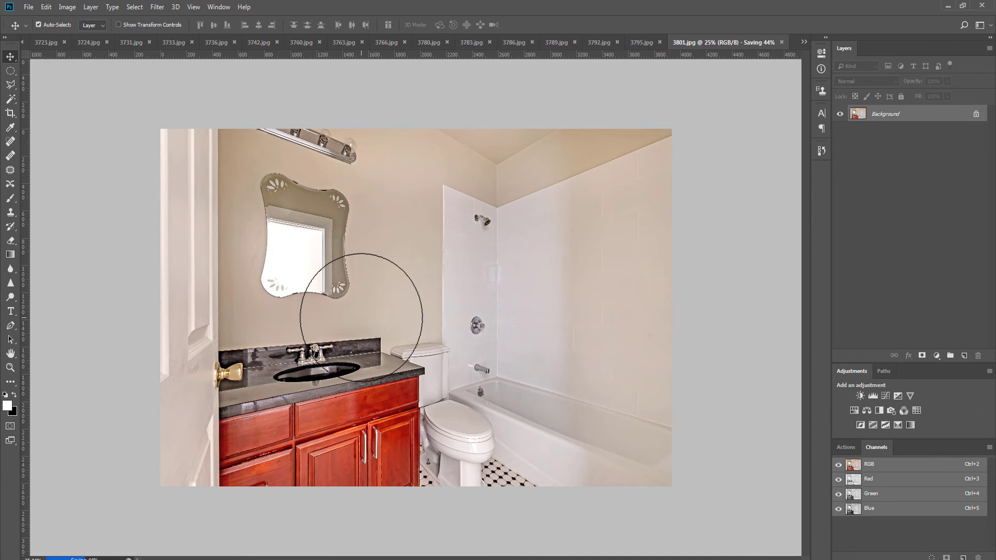
Step: Brighten 3795.jpg with the recorded correction and create a color-neutralized layer with a white mask above its background
key("ctrl+j")
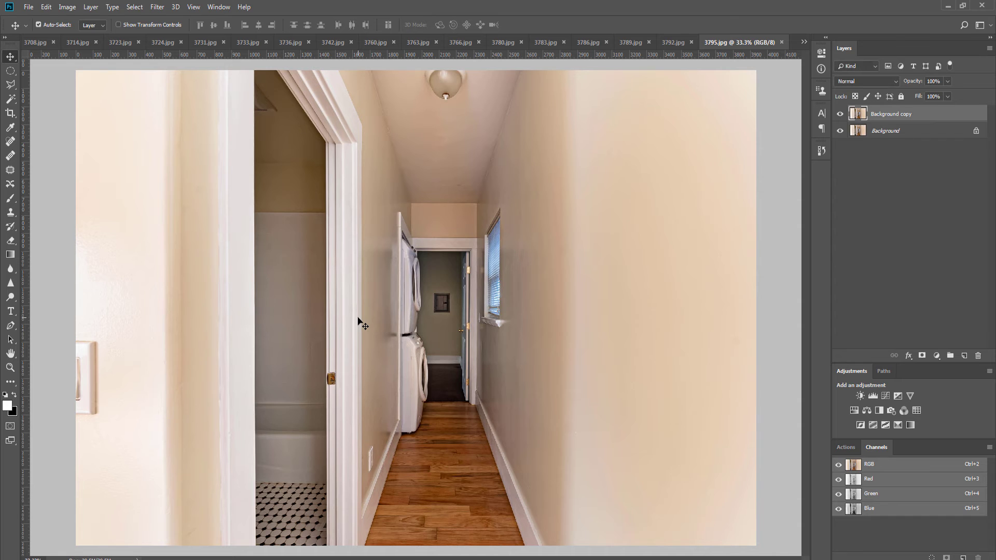
key("F2")
key("ctrl+e")
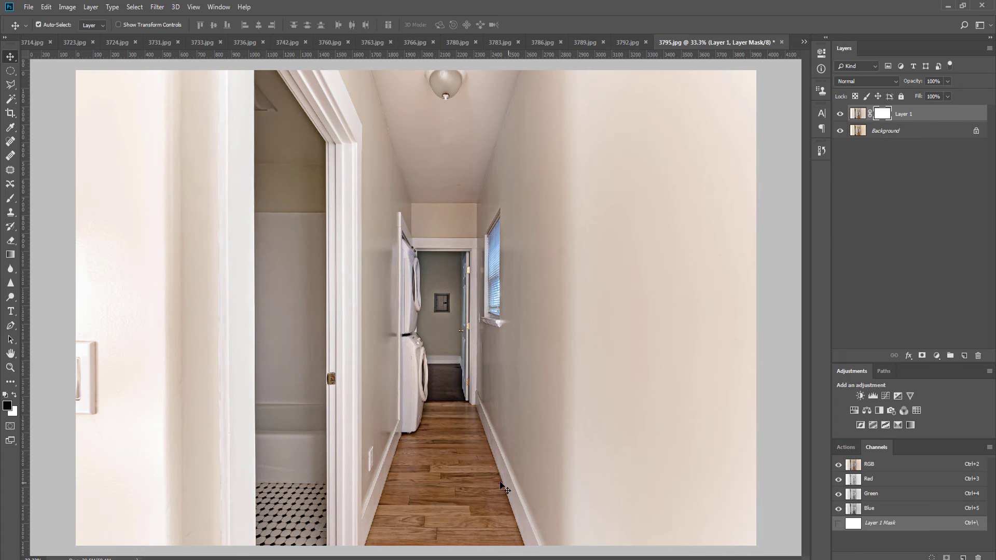
Step: Paint black on the layer mask over the hallway's wood floor with a size 500 brush to restore its warm color
key("b")
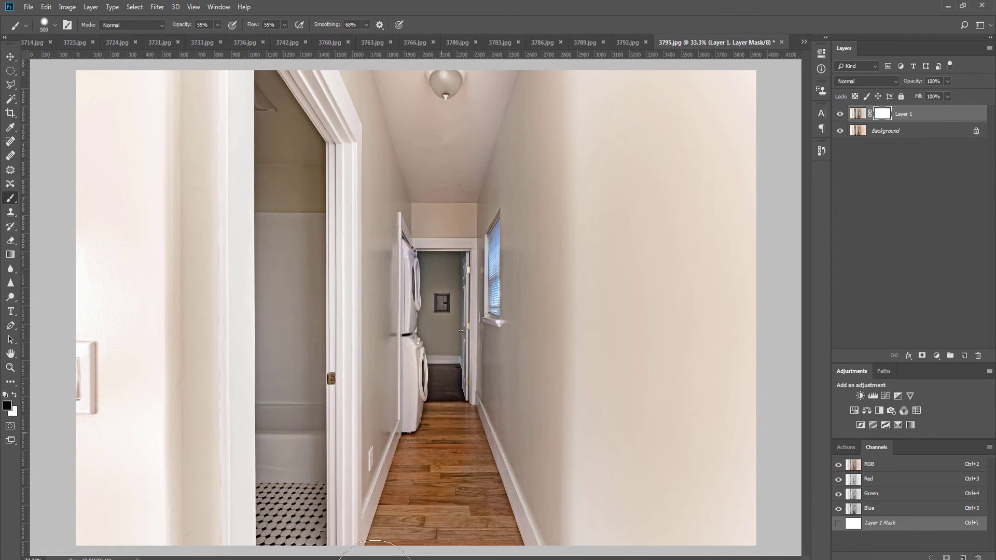
scroll(420, 494, "down", 1)
mouse_move(430, 447)
left_mouse_down()
mouse_move(402, 490)
mouse_move(448, 439)
mouse_move(480, 487)
left_mouse_up()
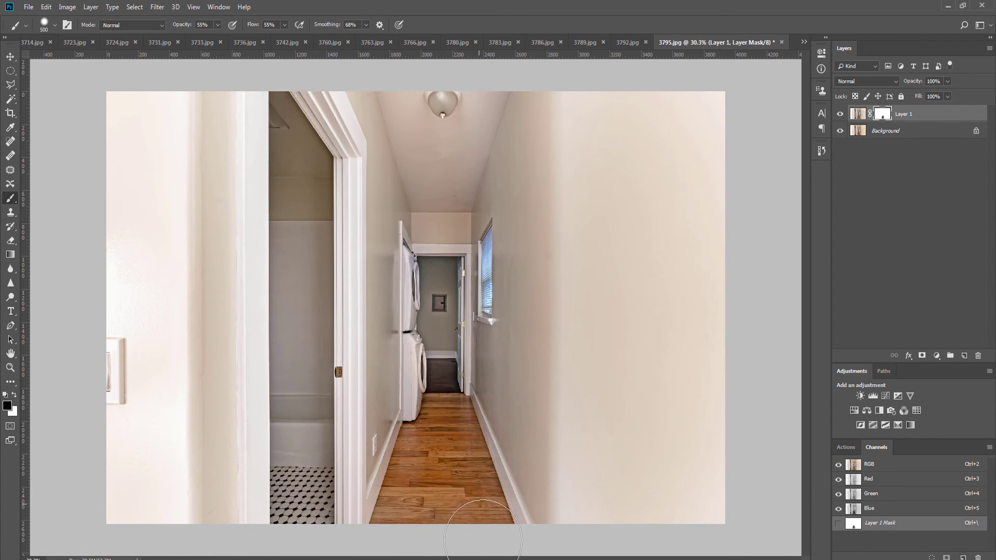
mouse_move(483, 539)
left_mouse_down()
mouse_move(462, 522)
mouse_move(444, 462)
mouse_move(447, 485)
left_mouse_up()
Step: Add a Hue/Saturation adjustment that mutes the blue in the hallway window and merge all layers into the background
key("ctrl+u")
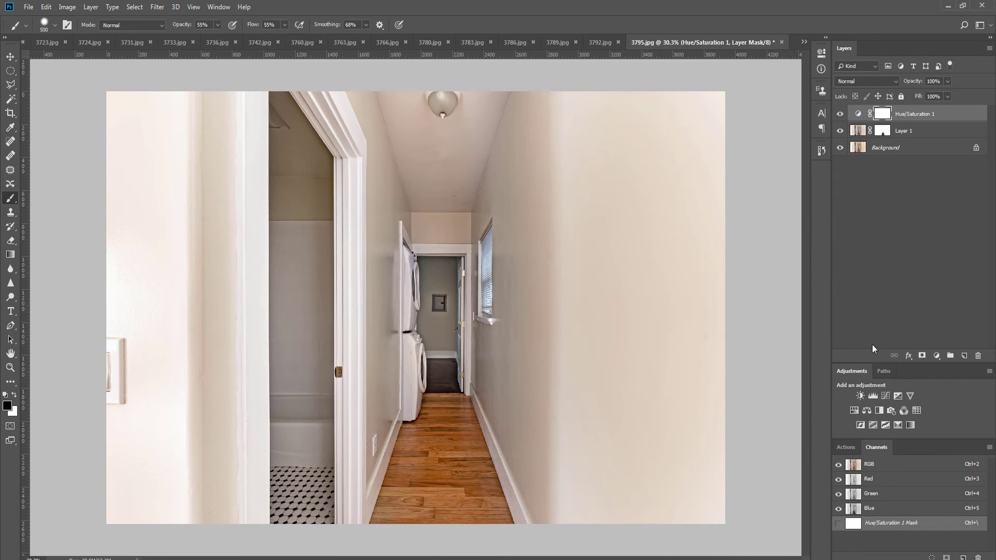
key("ctrl+shift+e")
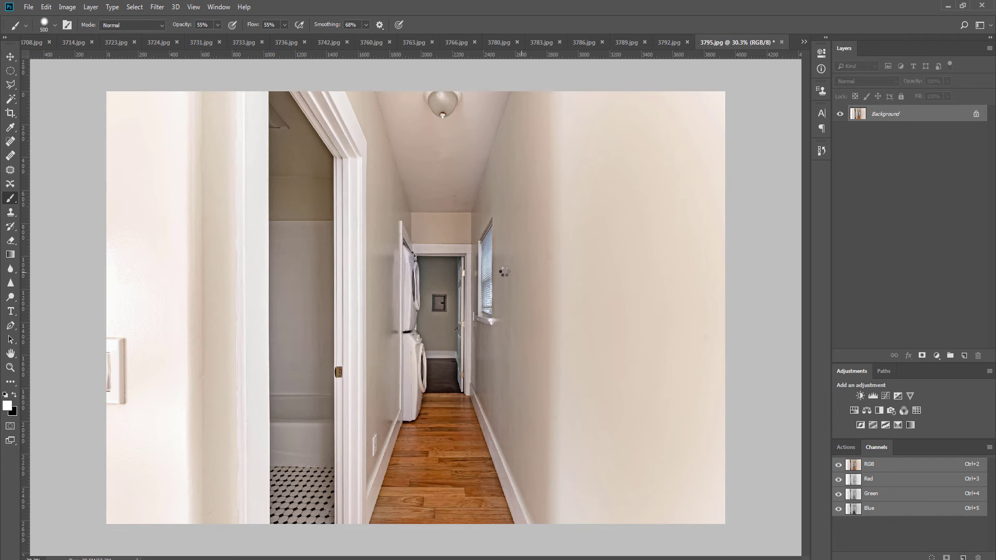
Step: Lighten the bathroom doorway and the dark end of the hallway using the Dodge tool, with a brush size up to 1100
key("o")
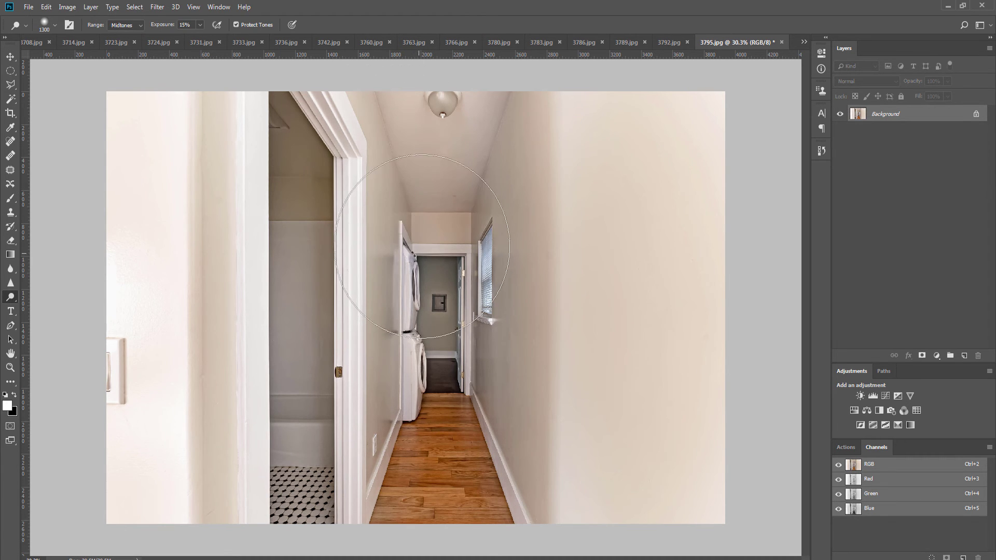
key("bracketleft")
key("bracketleft")
key("bracketleft")
key("bracketleft")
mouse_move(299, 116)
left_mouse_down()
mouse_move(299, 487)
mouse_move(311, 424)
mouse_move(312, 133)
mouse_move(338, 490)
left_mouse_up()
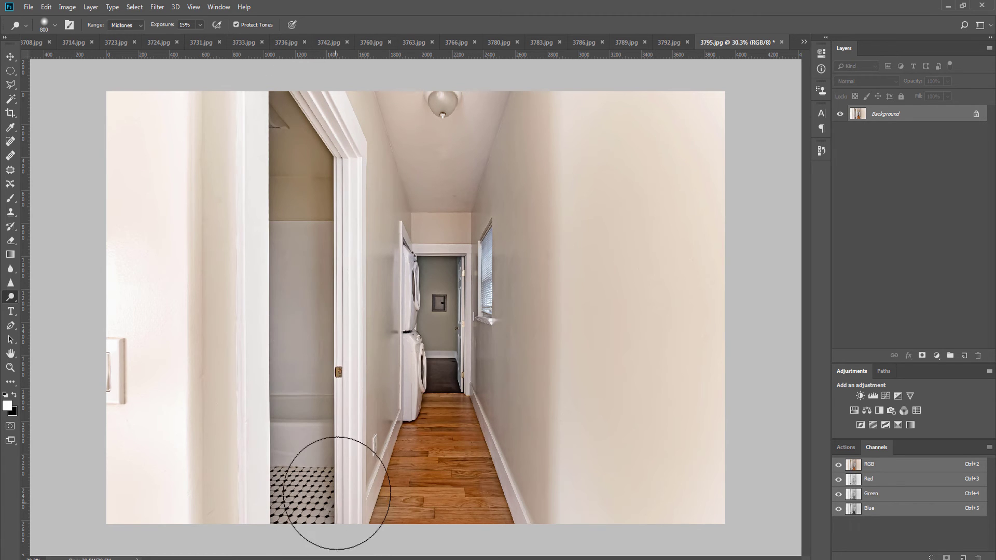
key("bracketright")
key("bracketright")
key("bracketright")
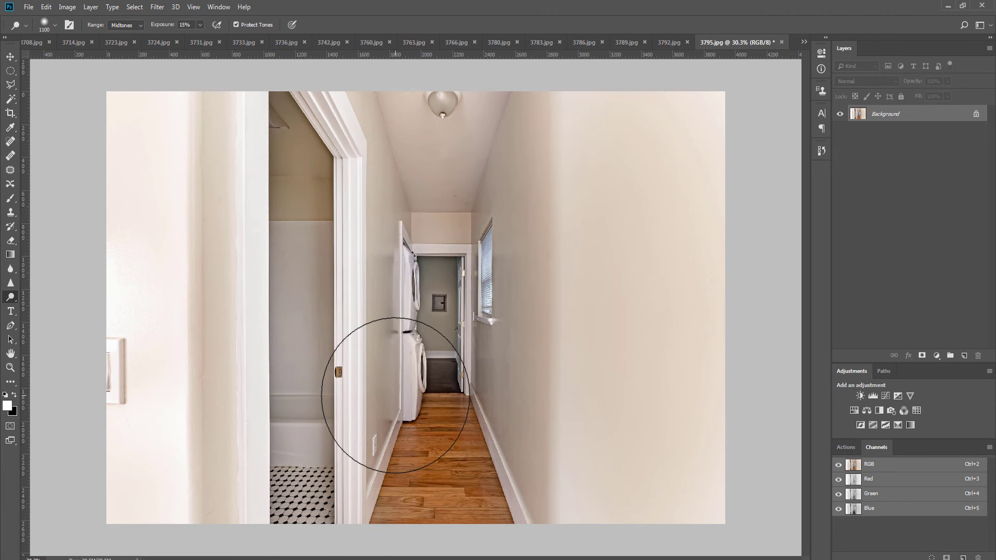
Step: Duplicate the background, enlarge the copy outward from its upper-left corner to push the light switch out of frame, and merge it down
key("ctrl+j")
key("ctrl+t")
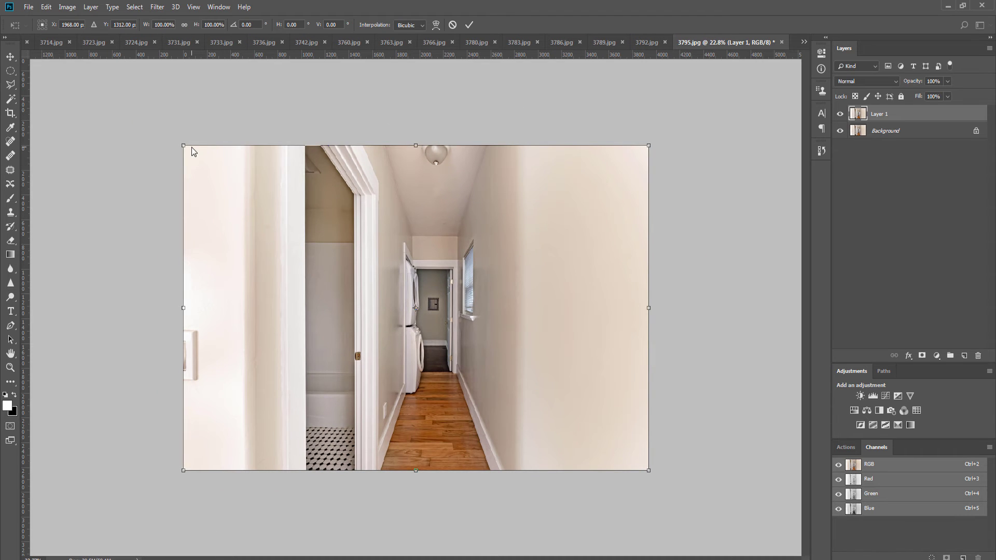
left_click_drag(184, 145, 165, 134)
key("Escape")
key("ctrl+z")
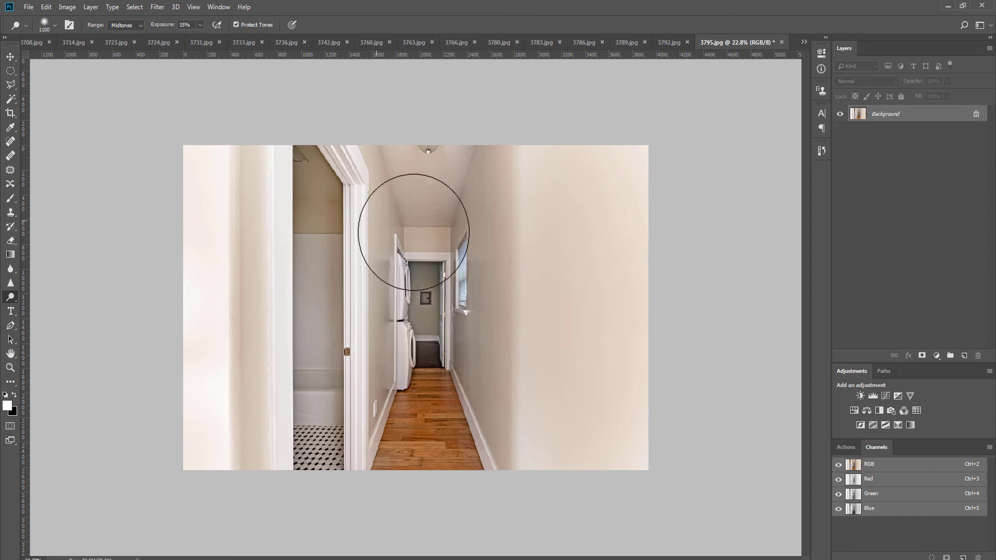
key("v")
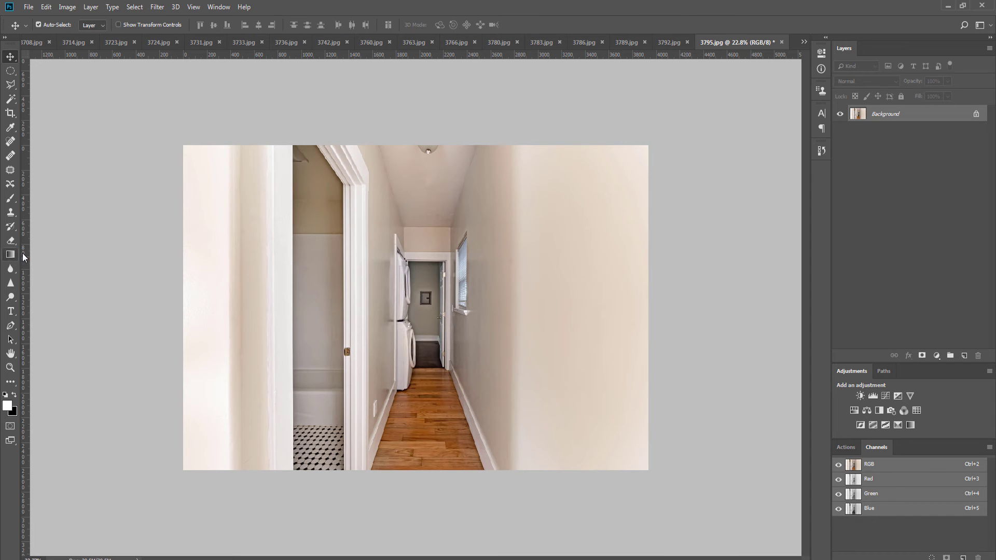
Step: Place a vertical guide along the bathroom door frame's inner edge and duplicate the background layer
left_click_drag(24, 257, 293, 257)
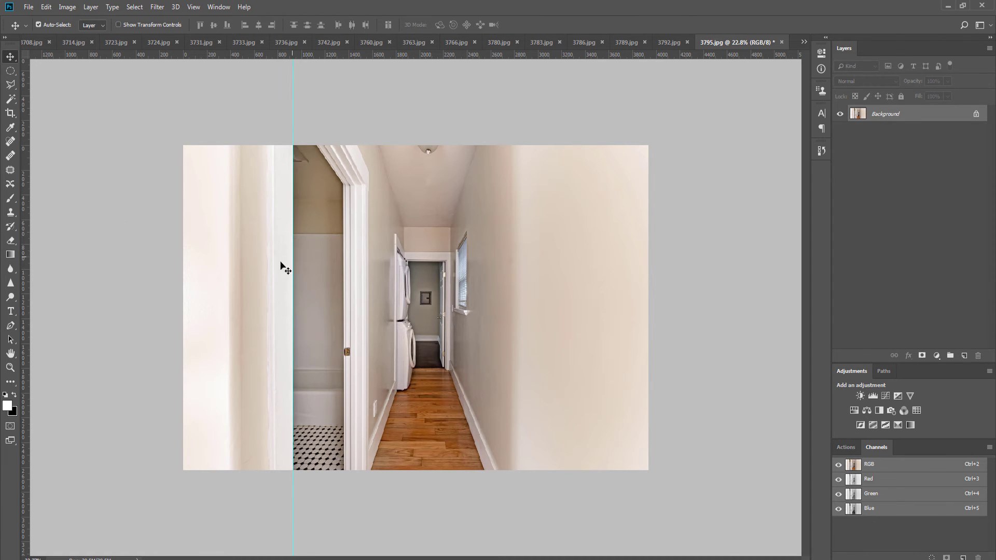
key("ctrl+j")
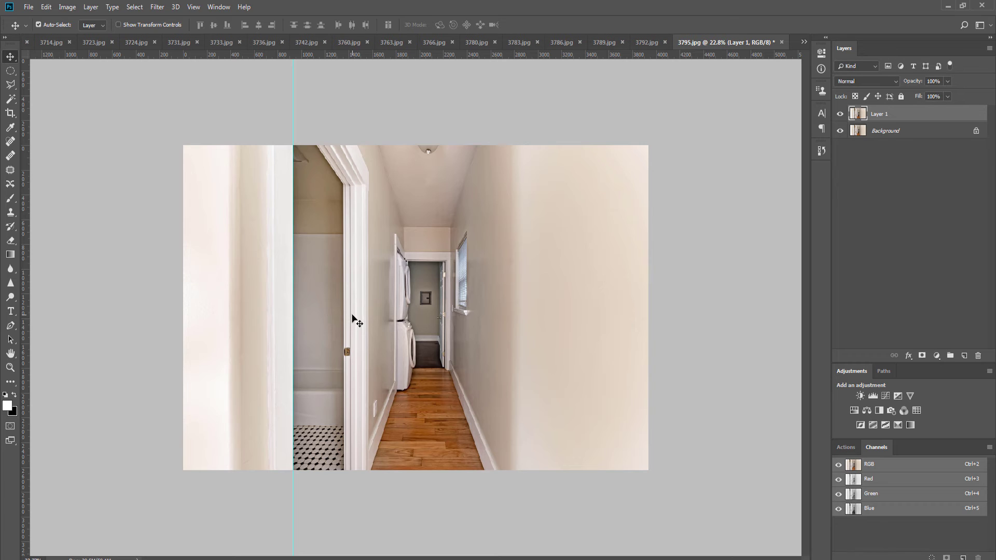
Step: Paint sampled cream over the overbright wall beside the bathroom with a size 900 brush at 22% opacity and 33% flow
key("b")
key("bracketright")
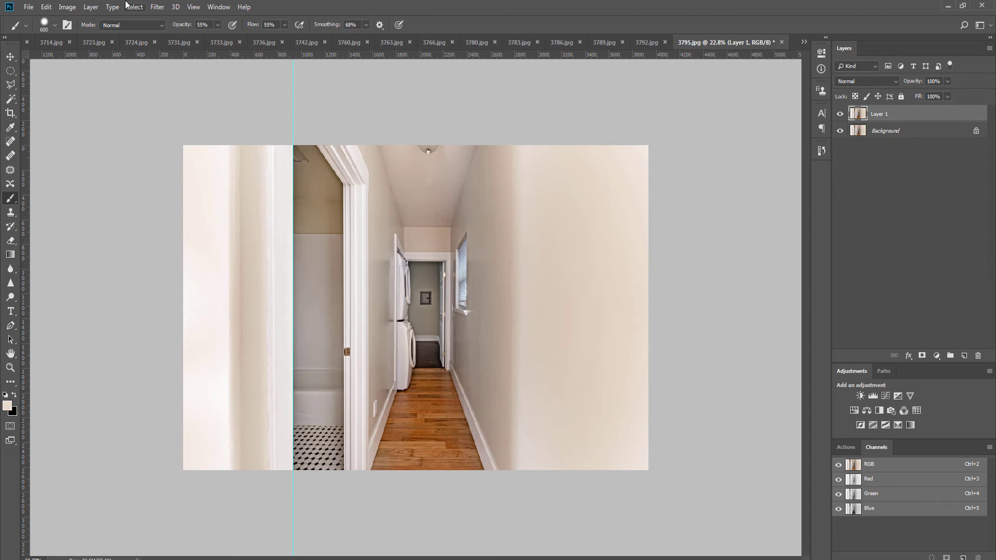
type("33")
key("Tab")
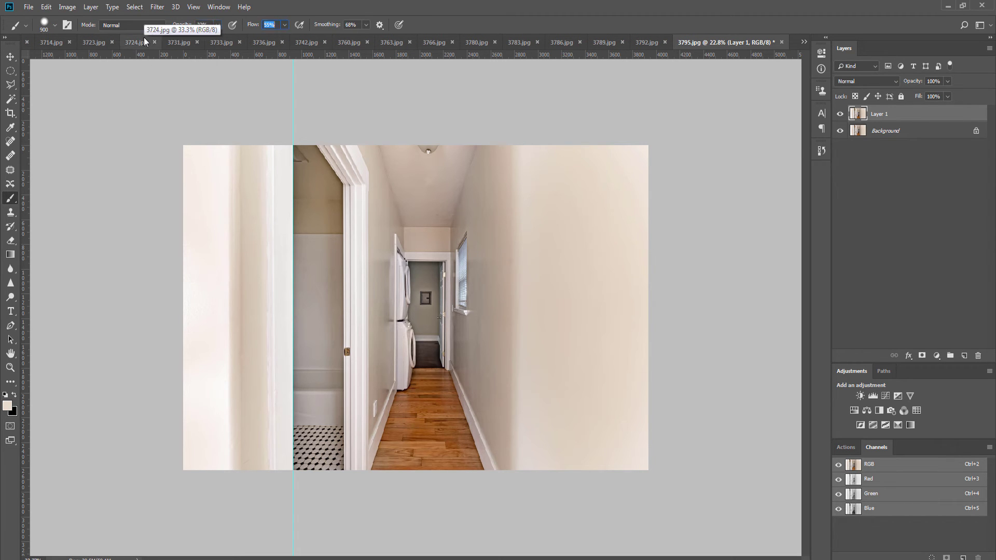
type("33")
key("Return")
key("2")
key("2")
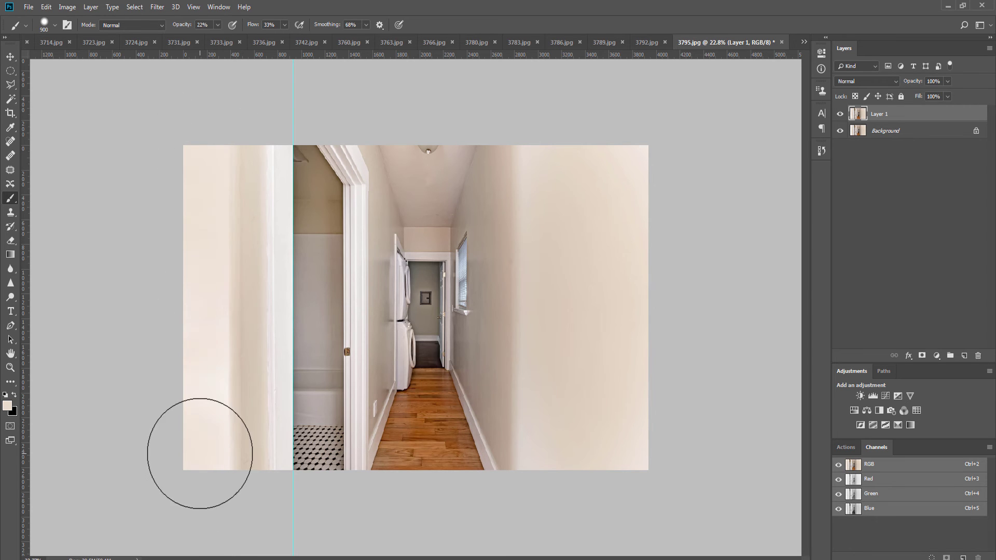
Step: Even out the wall's shading with brush sizes 600 to 800, painting over it with a beige sampled near the door trim
key("bracketleft")
key("bracketleft")
key("bracketleft")
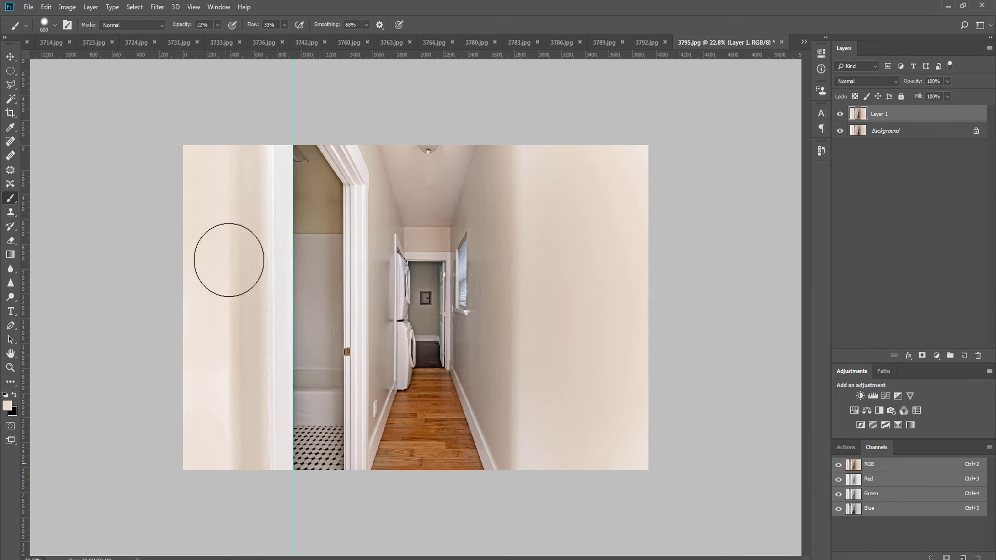
key("bracketright")
key("bracketright")
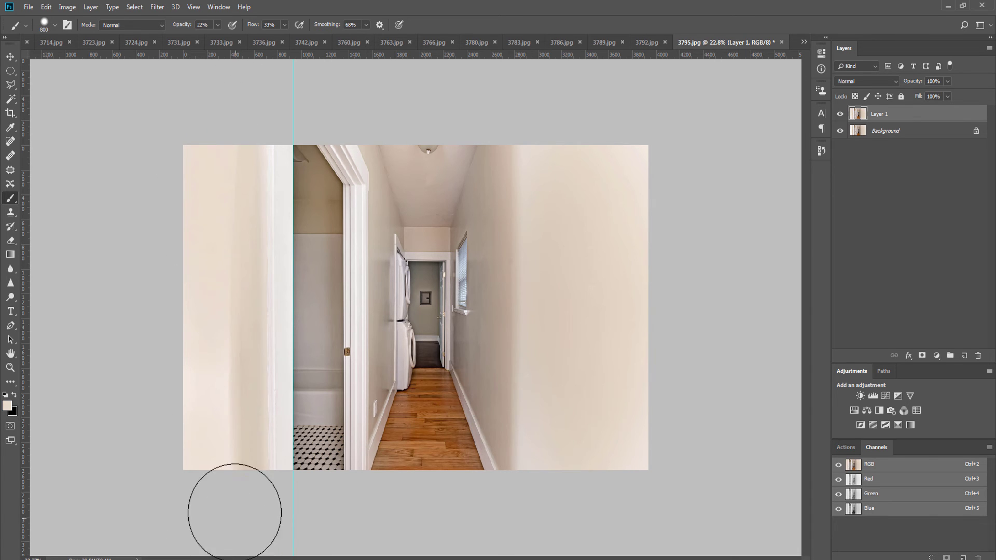
key("bracketleft")
key("bracketleft")
left_click(252, 378, "alt")
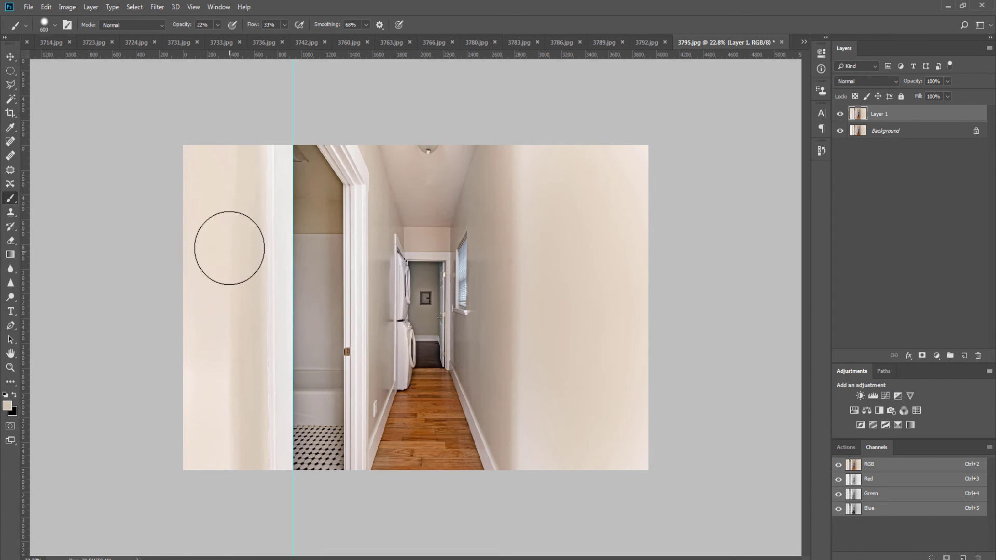
mouse_move(229, 248)
left_mouse_down()
mouse_move(213, 335)
mouse_move(218, 401)
left_mouse_up()
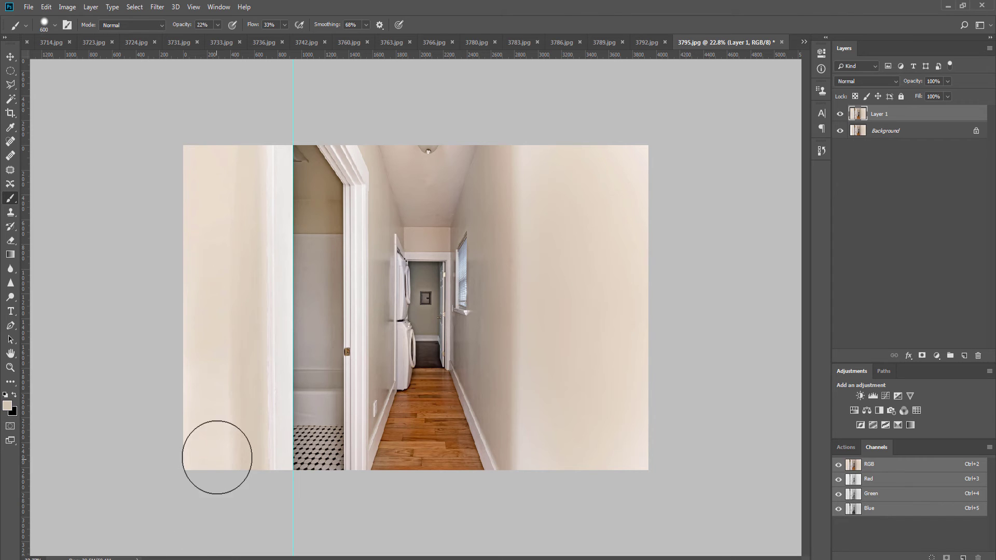
Step: Outline the uneven lower wall area with the Patch tool and try replacing it with texture from the opposite wall
key("j")
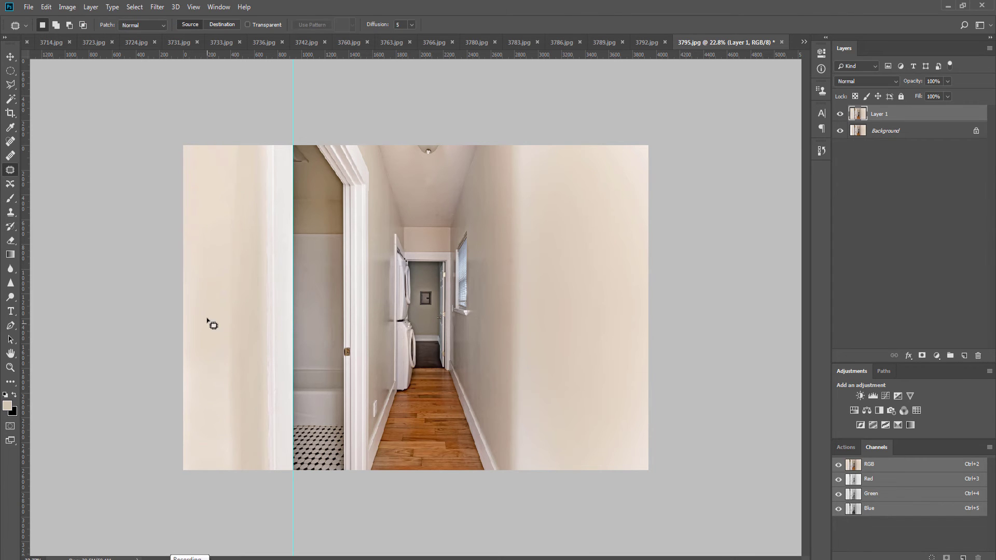
left_click_drag(251, 268, 251, 270)
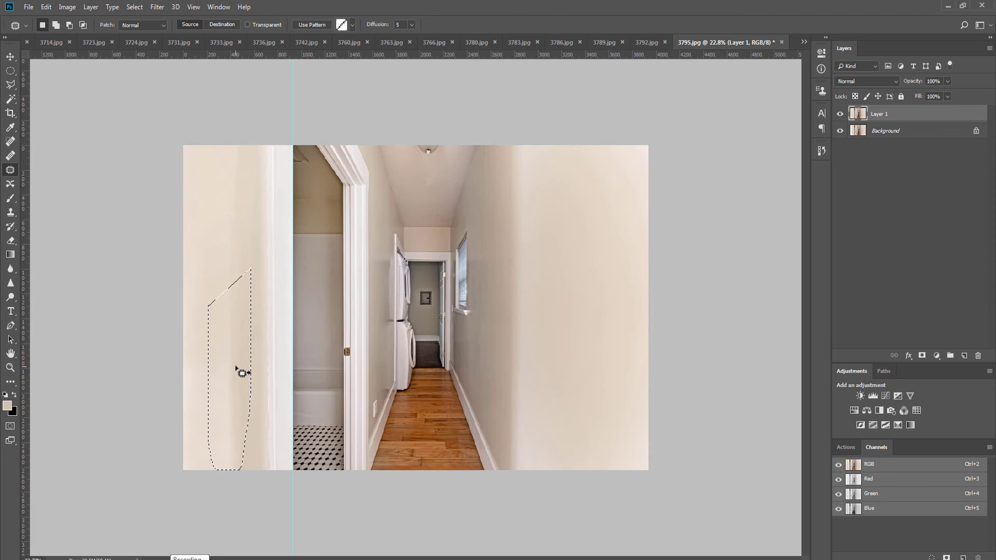
left_click_drag(241, 369, 580, 291)
key("ctrl+d")
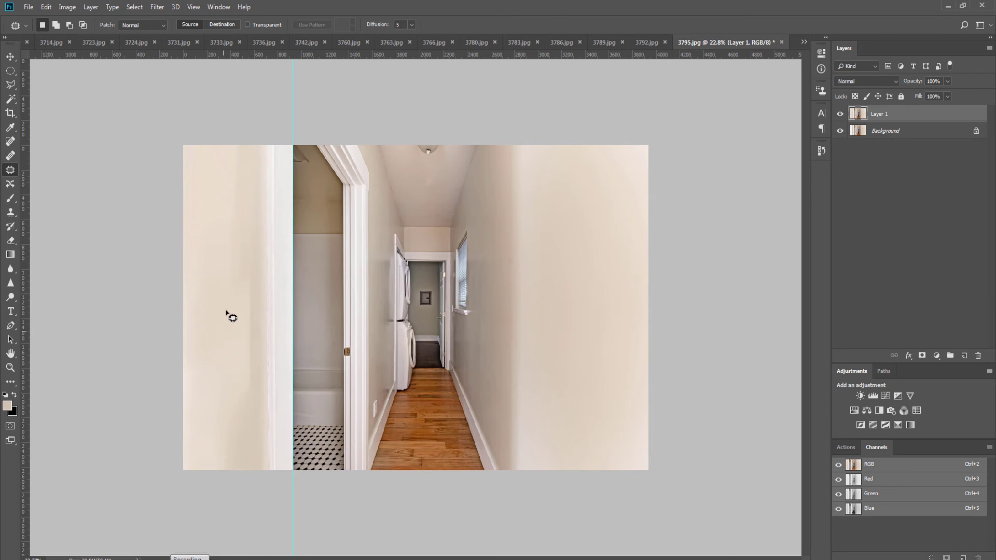
Step: Undo the wall patch and apply Fill at 100% opacity to the outlined lower wall area instead
key("ctrl+plus")
key("ctrl+plus")
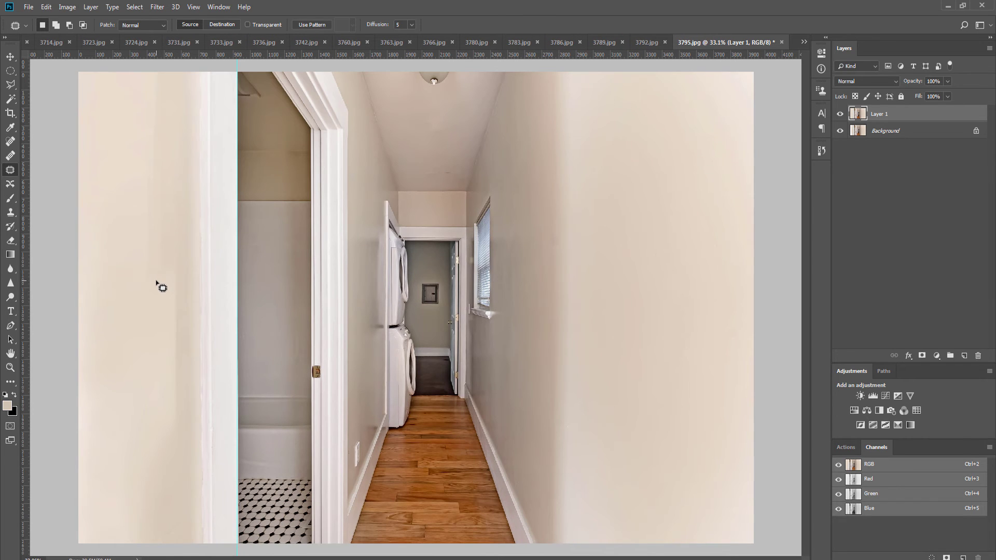
key("ctrl+z")
scroll(197, 321, "down", 3)
key("shift+F5")
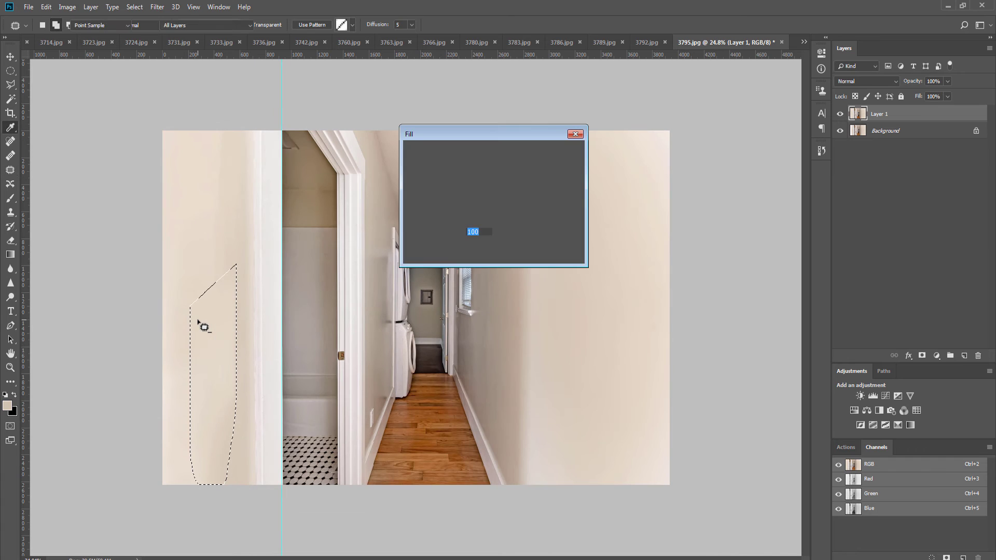
key("Return")
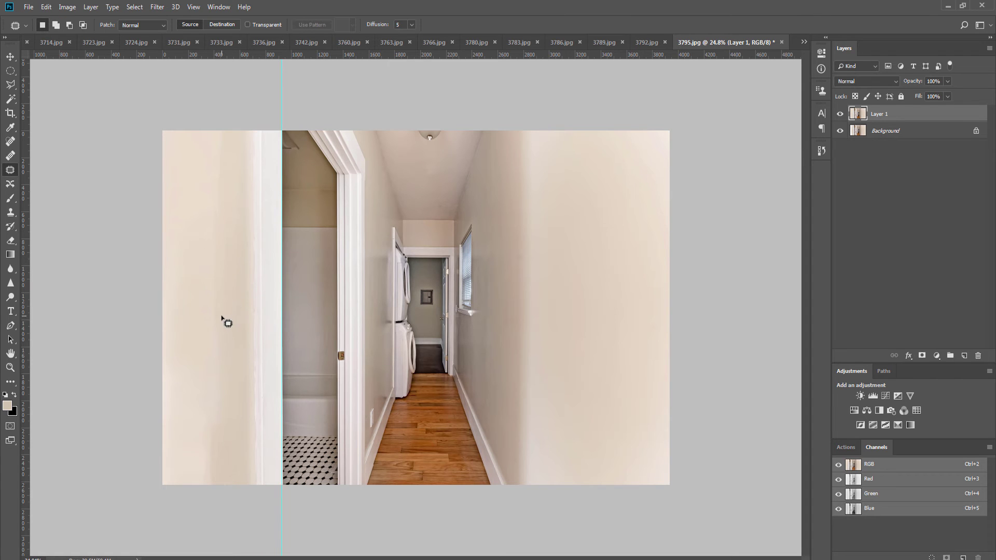
Step: Patch the remaining uneven streak on the wall beside the bathroom door, deselect, and inspect the hallway up close
mouse_move(204, 526)
left_mouse_down()
mouse_move(182, 462)
mouse_move(209, 291)
left_mouse_up()
key("ctrl+d")
scroll(432, 280, "up", 5)
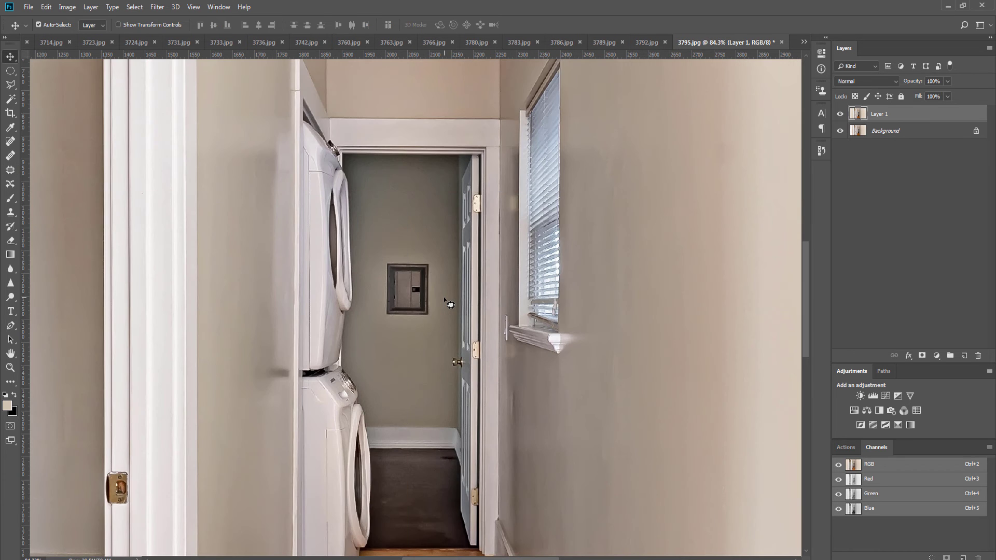
scroll(445, 305, "down", 5)
Step: Merge all layers of 3795.jpg, then save and close the file
key("ctrl+w")
key("Escape")
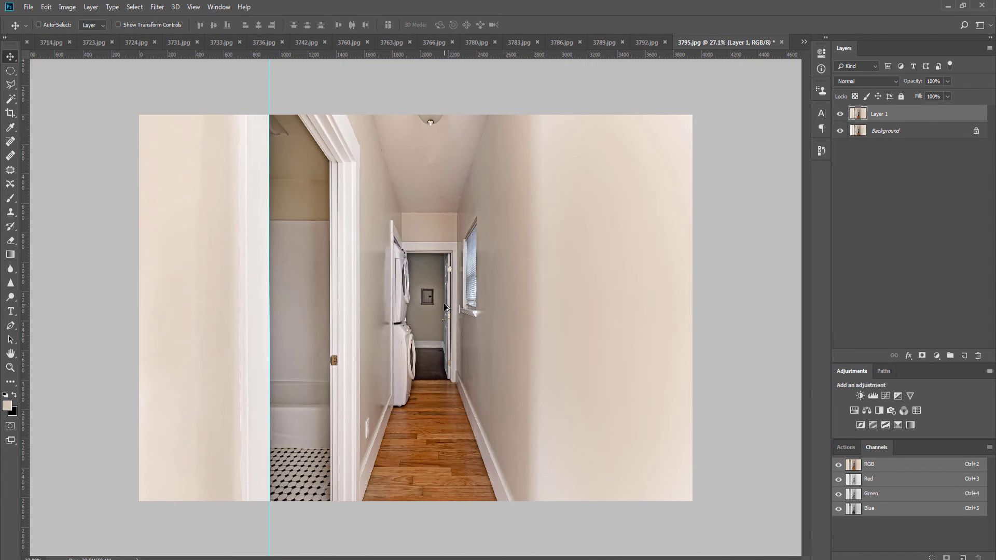
key("ctrl+shift+e")
key("ctrl+w")
key("Return")
key("Return")
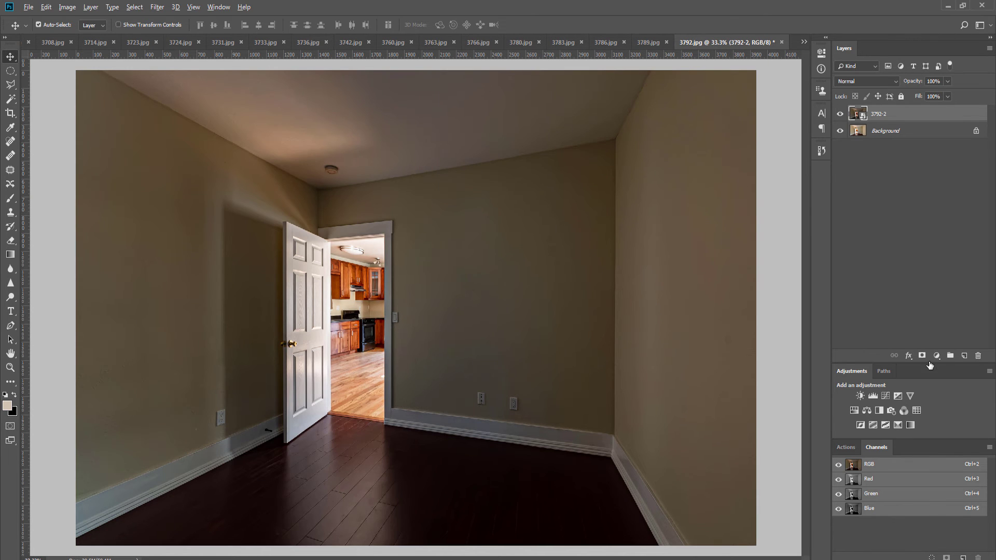
Step: Add a black layer mask to the darker 3792-2 layer in 3792.jpg and duplicate the masked layer
left_click(922, 355, "alt")
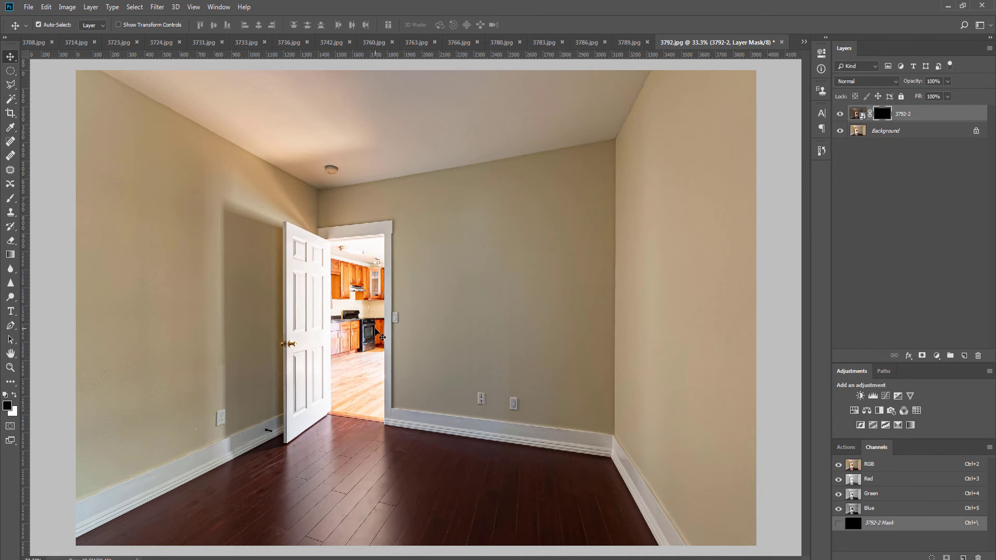
key("ctrl+j")
Step: Outline the kitchen doorway with the Polygonal Lasso, fill it white on the 3792-2 copy's mask, and deselect
key("l")
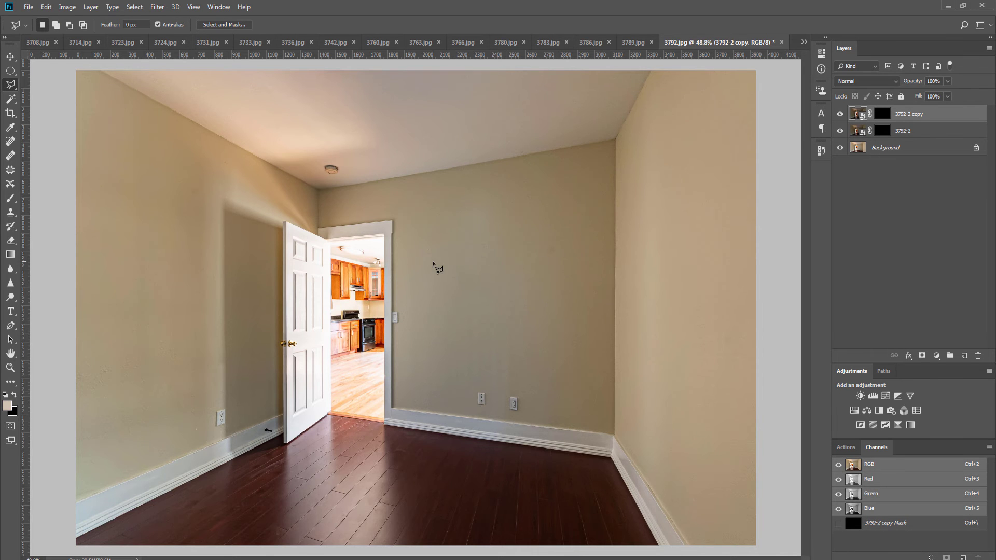
scroll(433, 264, "up", 2)
left_click(882, 113)
scroll(400, 316, "up", 3)
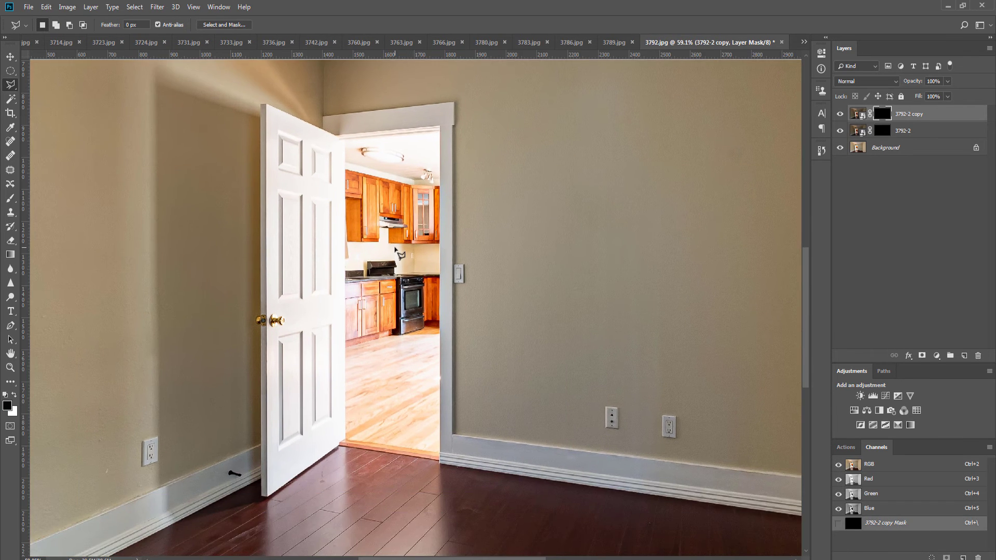
scroll(447, 150, "down", 3)
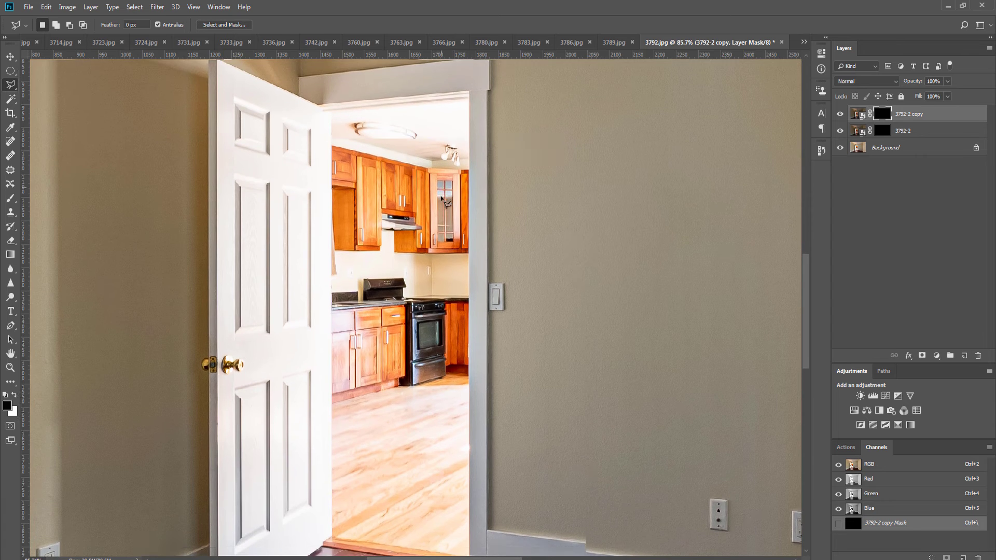
left_click_drag(443, 171, 443, 176)
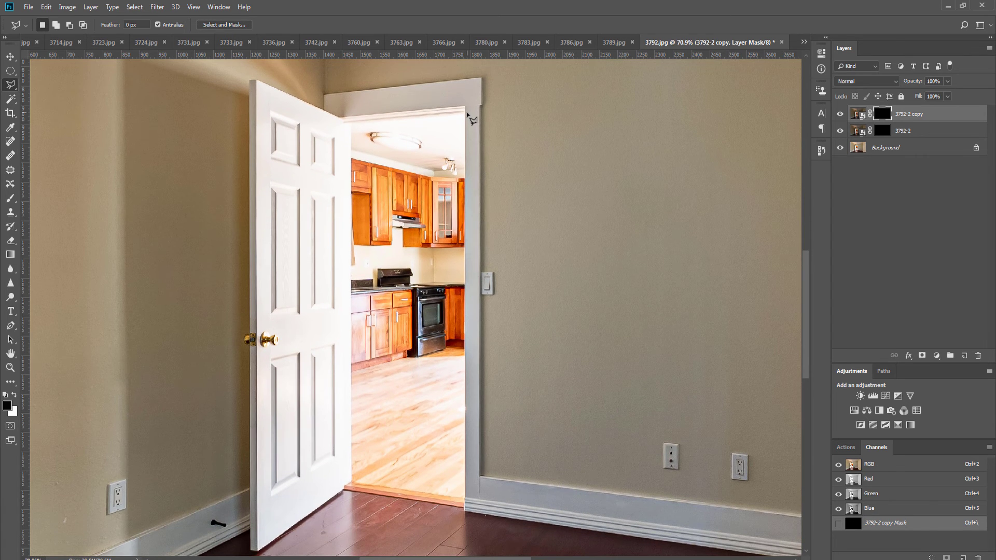
left_click(465, 440)
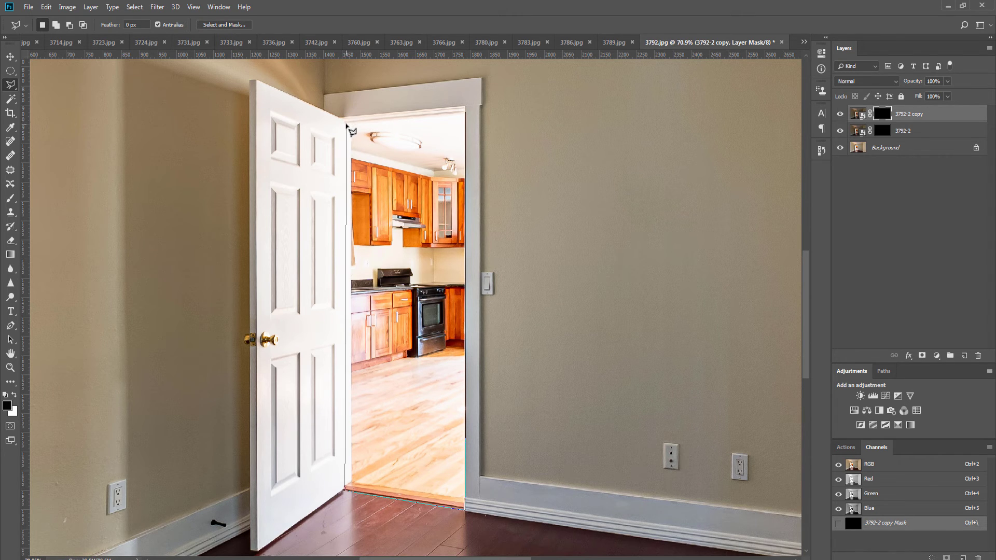
left_click(346, 126)
key("ctrl+BackSpace")
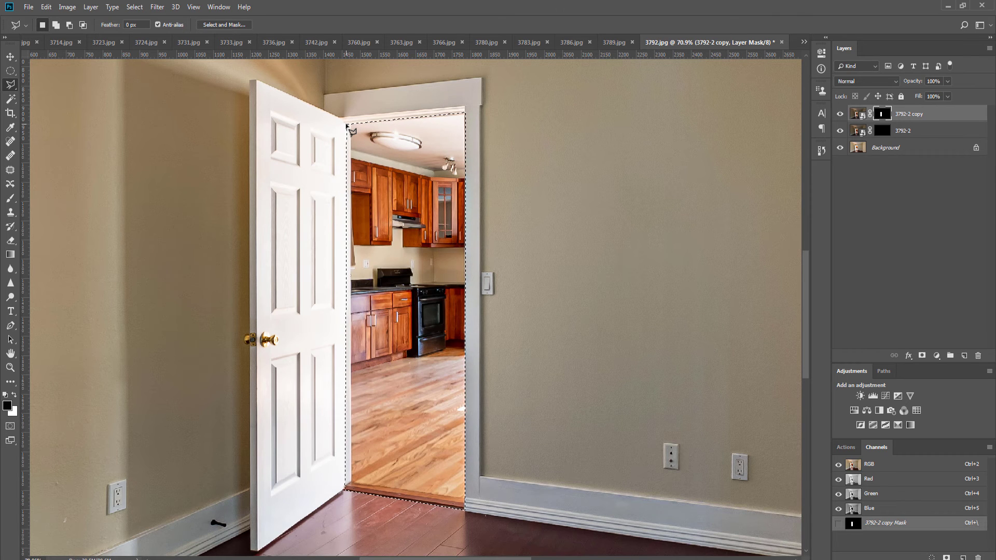
key("ctrl+0")
key("m")
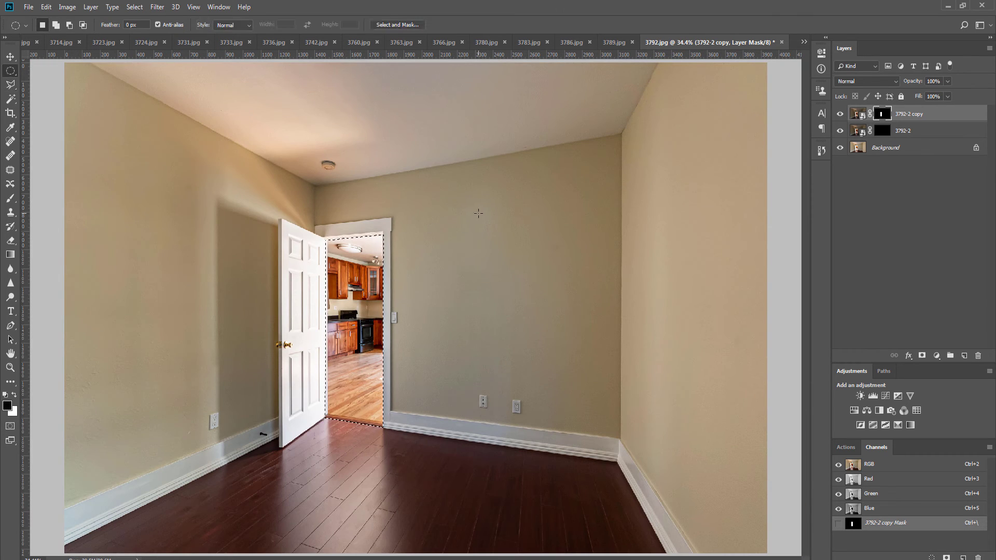
Step: Paint white over the open door on the 3792-2 layer's mask with a size 300 brush at 33% opacity
left_click(882, 131)
key("b")
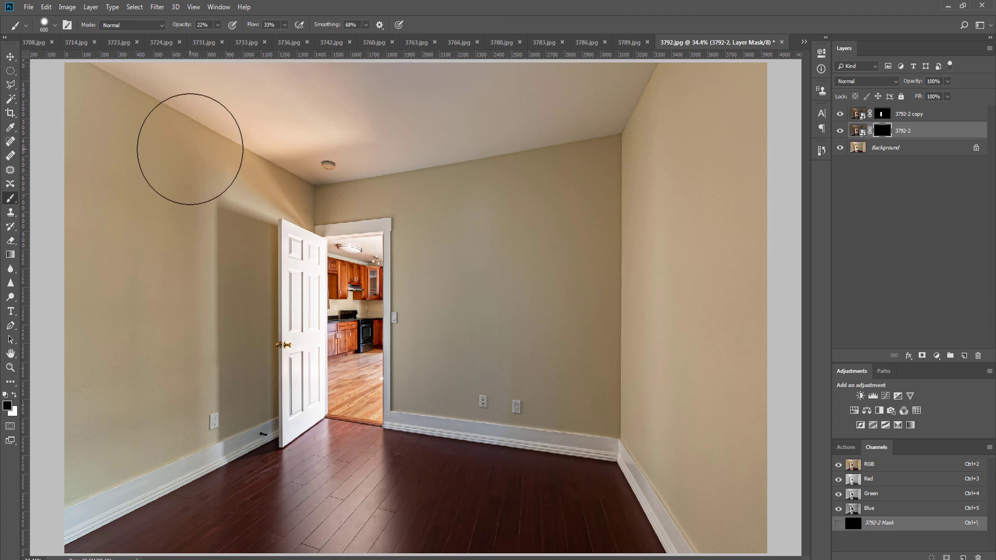
key("x")
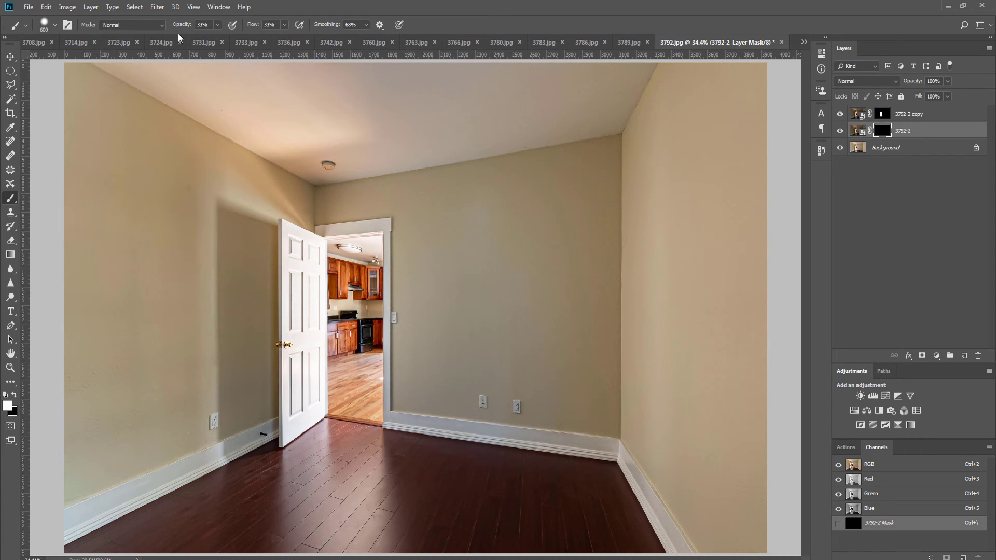
key("bracketleft")
key("bracketleft")
key("bracketleft")
left_click_drag(319, 405, 311, 251)
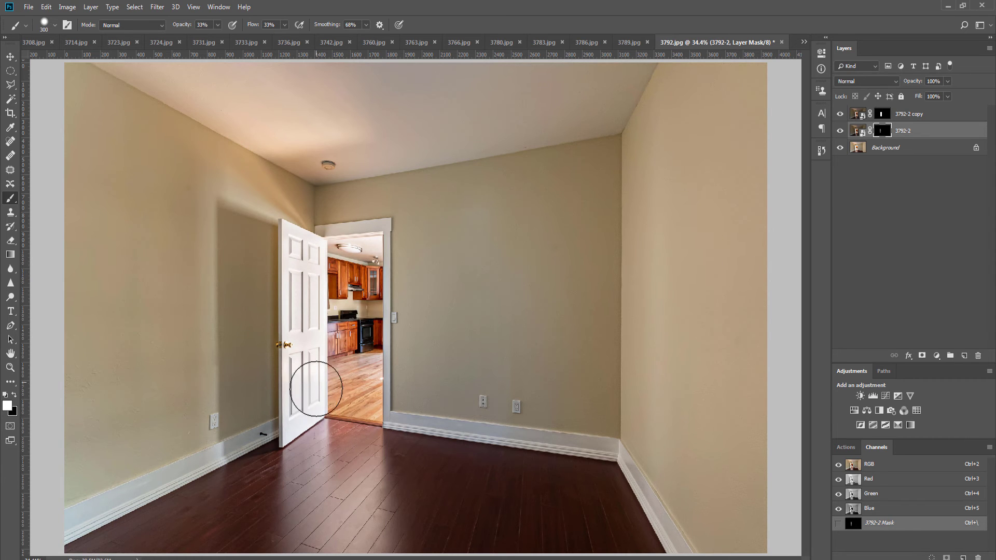
Step: Enlarge the brush beyond size 600 and paint white on the 3792-2 mask along the baseboard of the wall behind the door
key("bracketright")
key("bracketright")
key("bracketright")
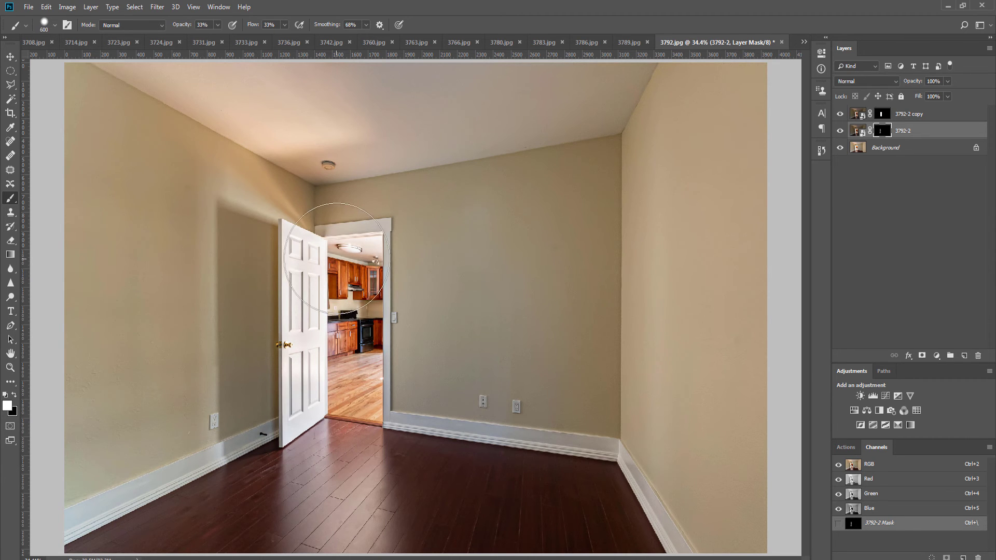
key("bracketright")
left_click_drag(181, 483, 134, 514)
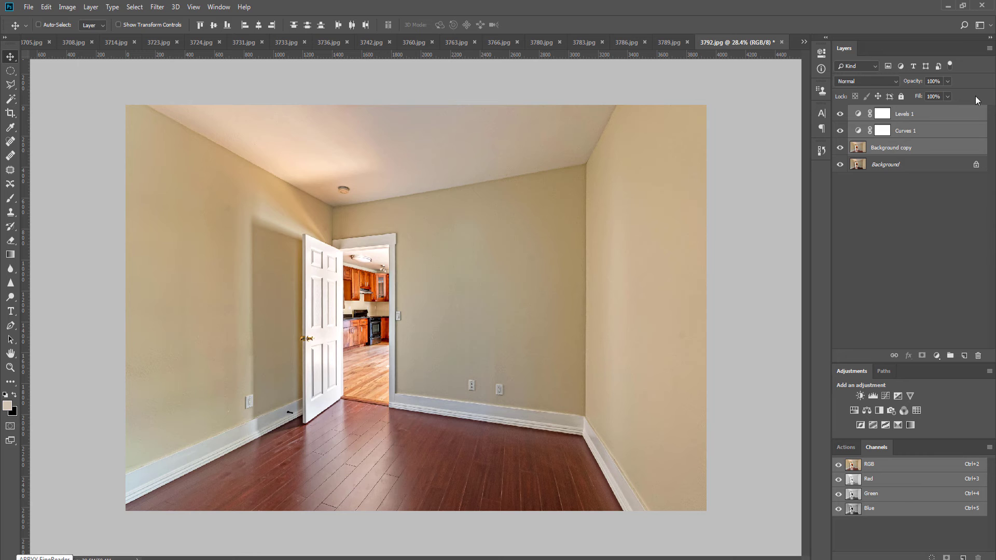
Step: Merge the selected Levels, Curves and background copy layers, set the result to 58% opacity, and merge it into the background
left_click_drag(934, 94, 926, 95)
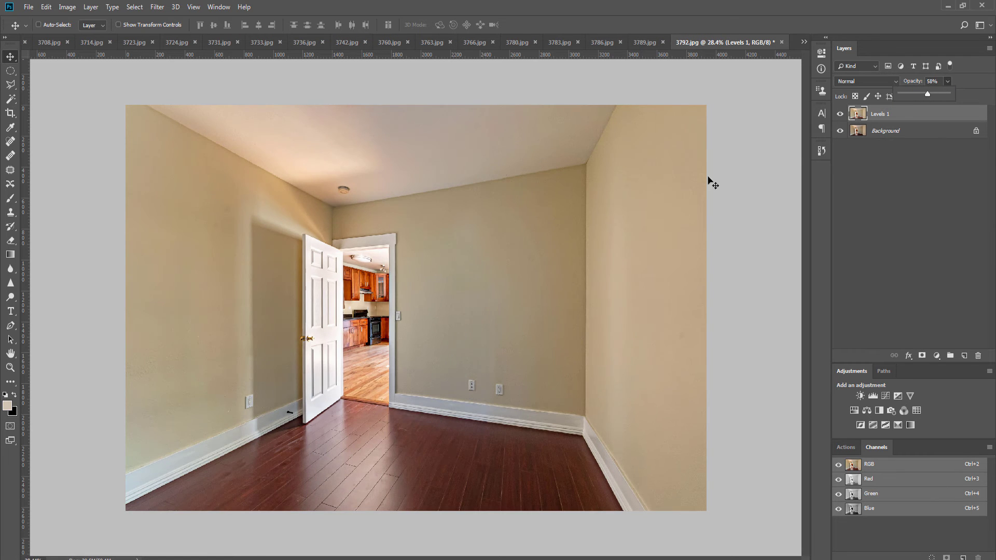
key("ctrl+e")
Step: Lighten the far wall corner with a size 1100 Dodge brush at 15% exposure, and blend the masked color-correction layer into the background
key("o")
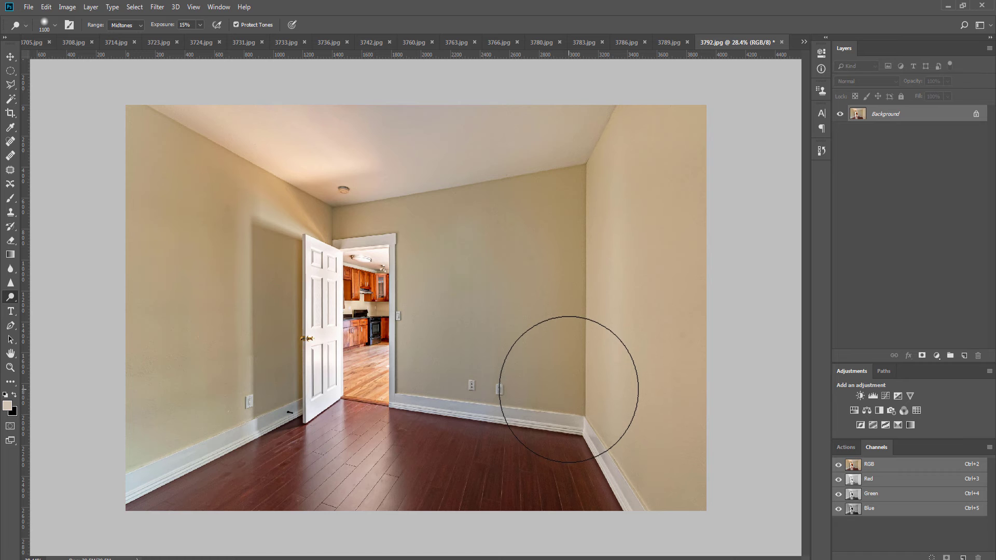
left_click_drag(567, 382, 595, 354)
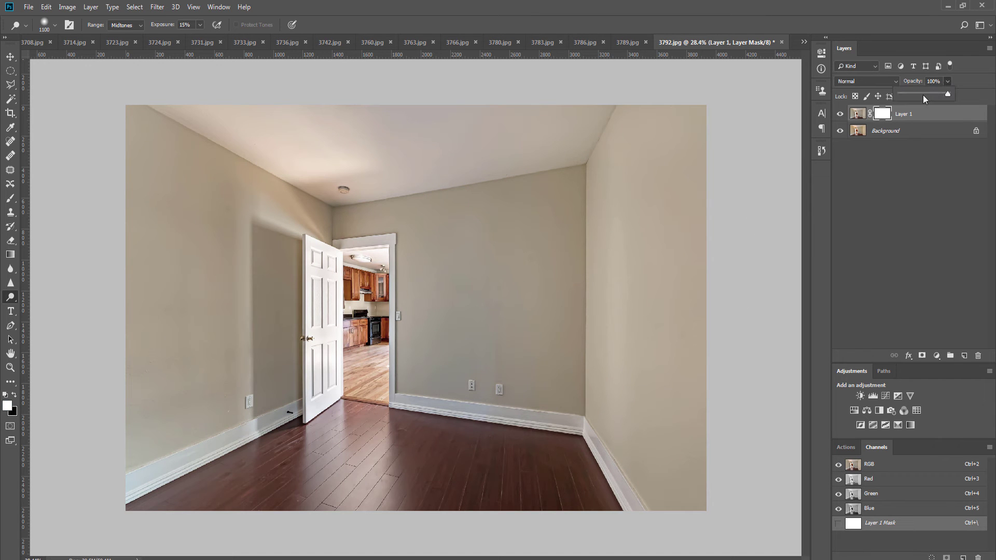
key("ctrl+z")
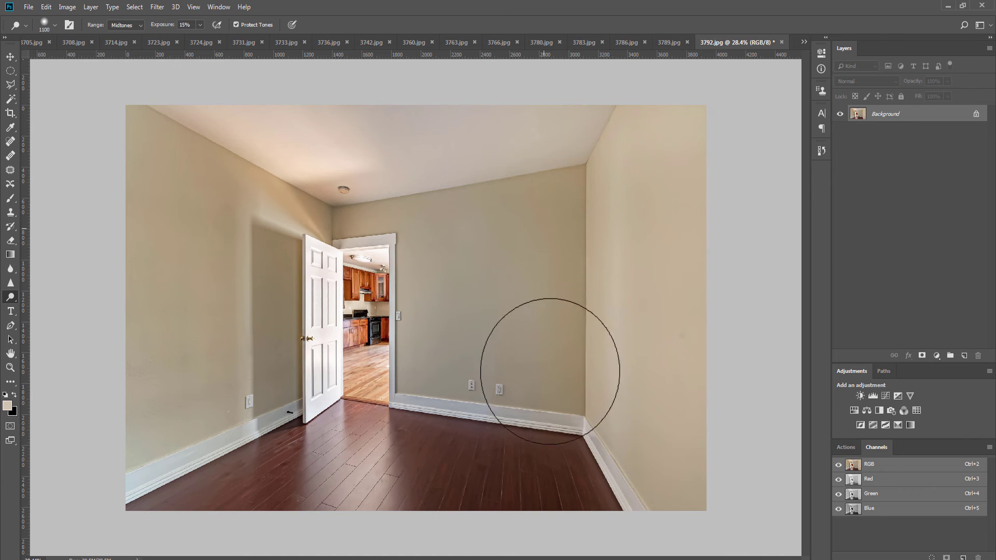
Step: Lighten the far wall corner and the wall beside the open door with a size 1100 Dodge brush at 15% exposure
left_click_drag(550, 372, 551, 396)
left_click_drag(190, 133, 194, 379)
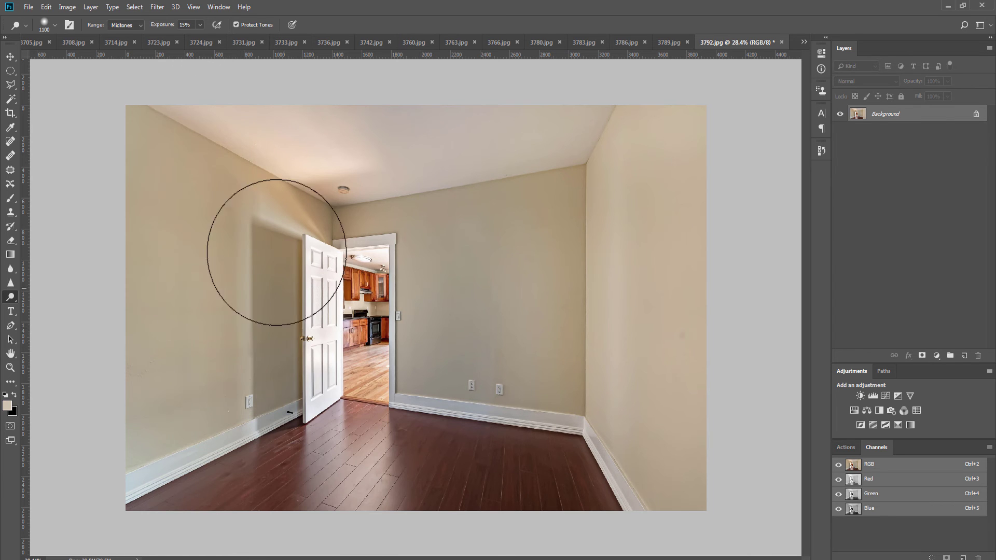
Step: Place a vertical guide at the far wall corner, then skew a duplicate of the background 0.84° horizontally to straighten the corner
key("v")
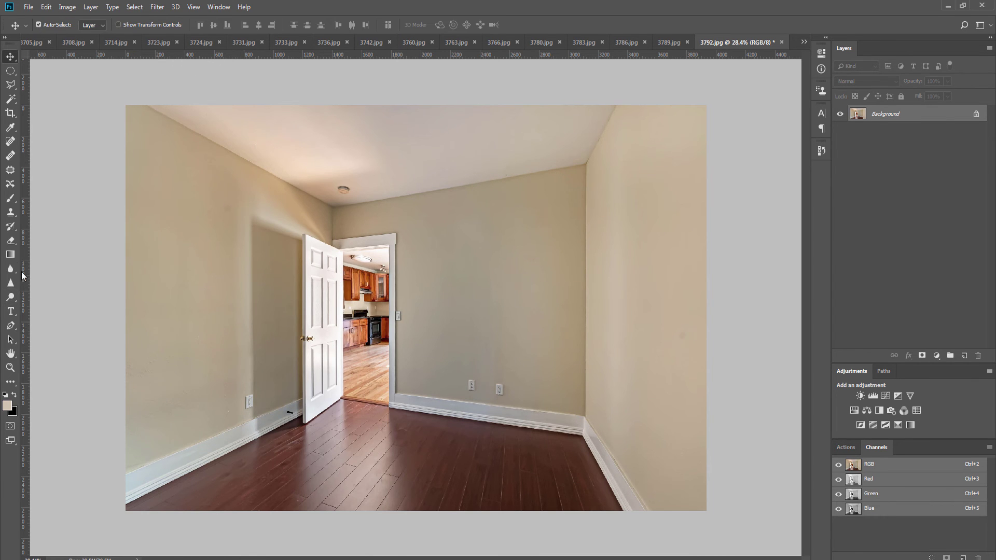
left_click_drag(25, 275, 589, 267)
key("ctrl+j")
key("ctrl+t")
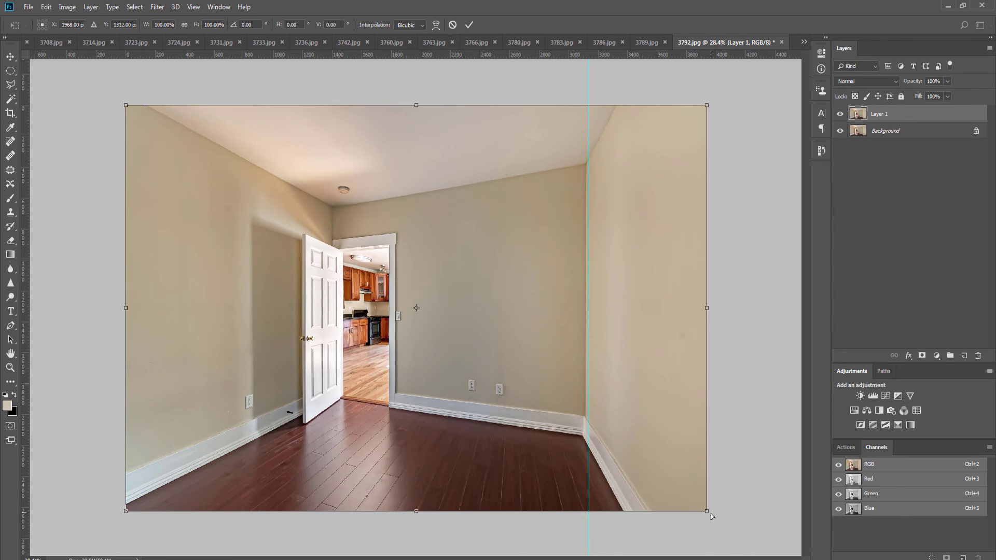
left_click_drag(711, 514, 715, 512)
key("Return")
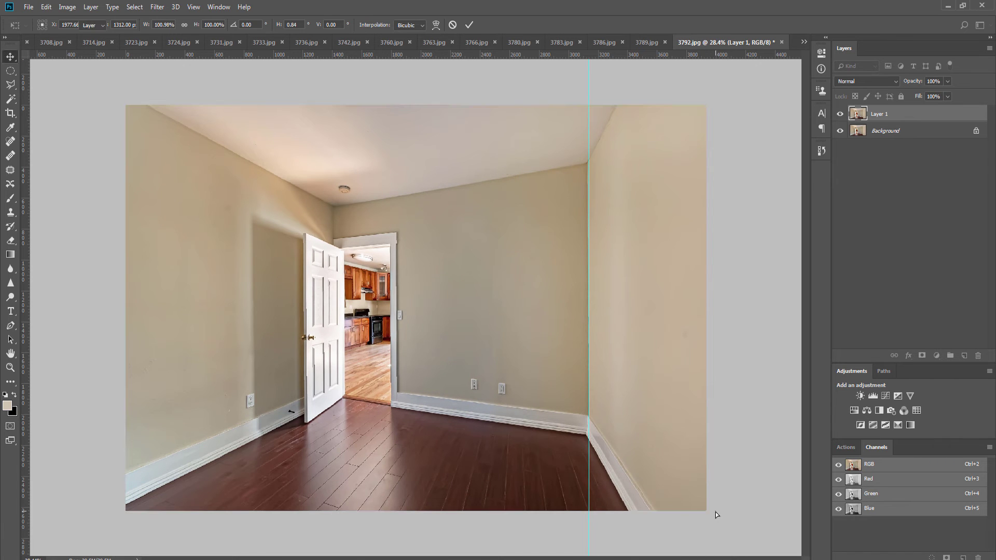
Step: Merge the straightened layer into the background, then save and close 3792.jpg
key("ctrl+e")
key("ctrl+w")
key("Return")
key("Return")
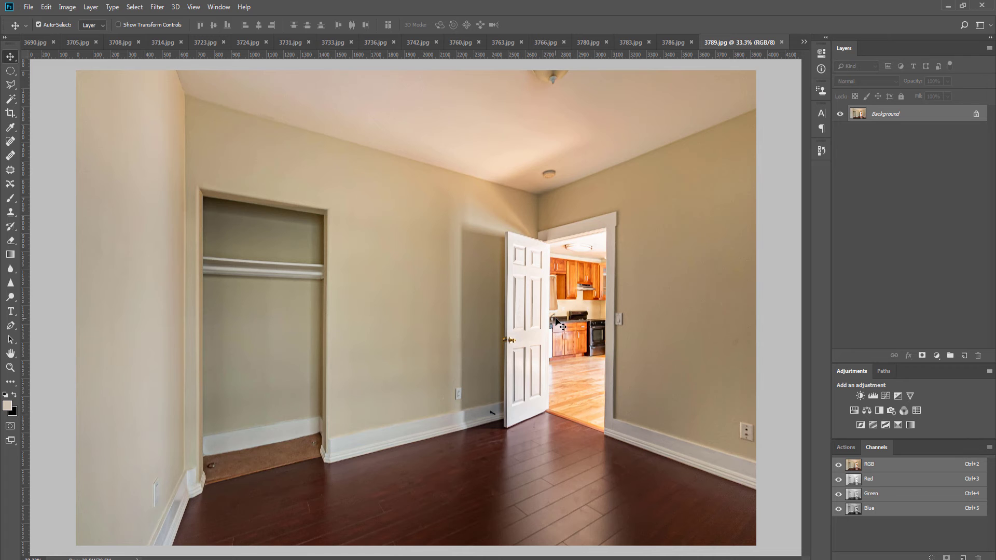
Step: Brighten 3789.jpg with Levels and Curves over a background copy, merge them at 59% opacity, and flatten the result into the background
key("F2")
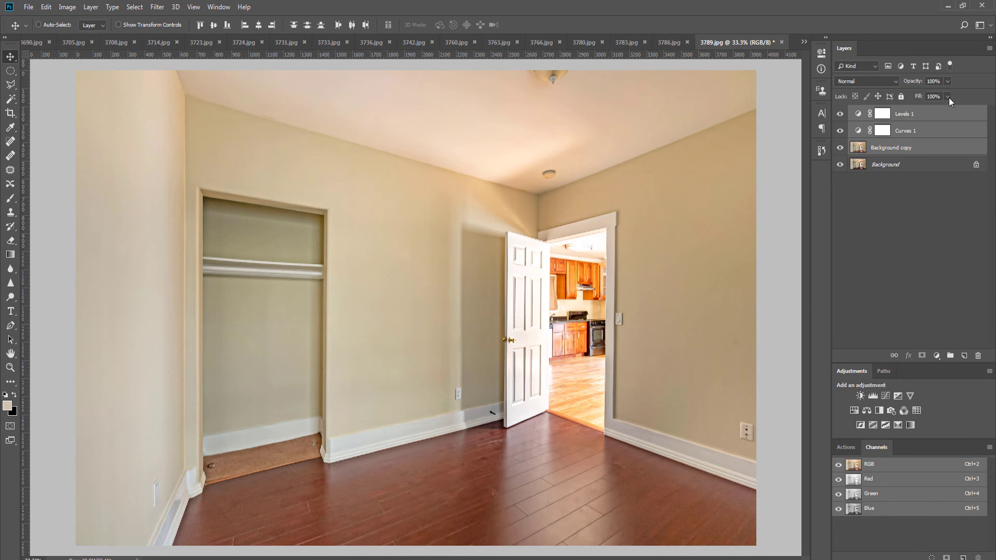
left_click(947, 81)
left_click_drag(930, 95, 928, 95)
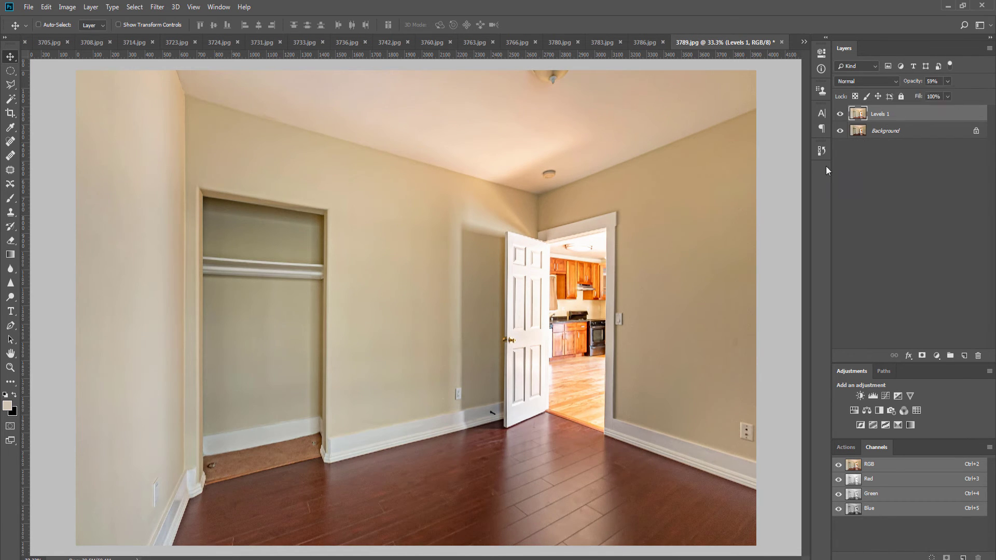
key("ctrl+e")
Step: Add a masked color-correction layer at 63% opacity, merge it into the background, and switch to the Dodge tool
key("F3")
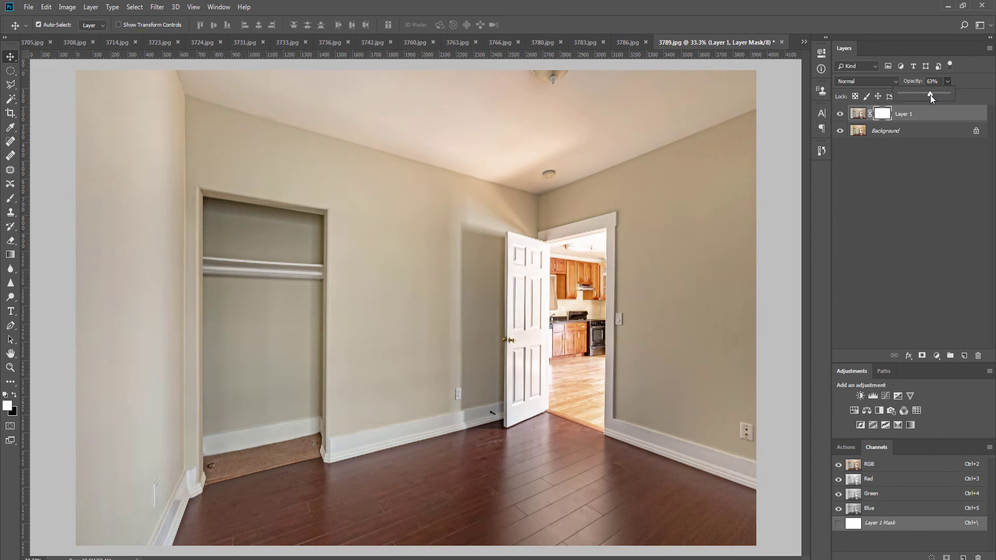
key("ctrl+e")
scroll(630, 176, "down", 3)
key("o")
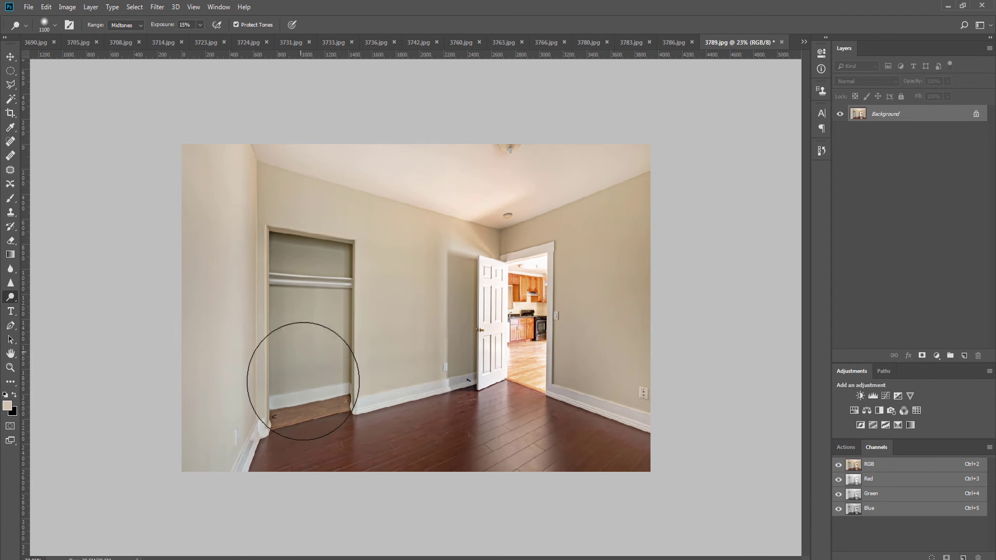
Step: Place vertical guides at the closet edge and door frame, transform a background duplicate to straighten the door frame, and merge it down
key("v")
left_click_drag(30, 254, 265, 250)
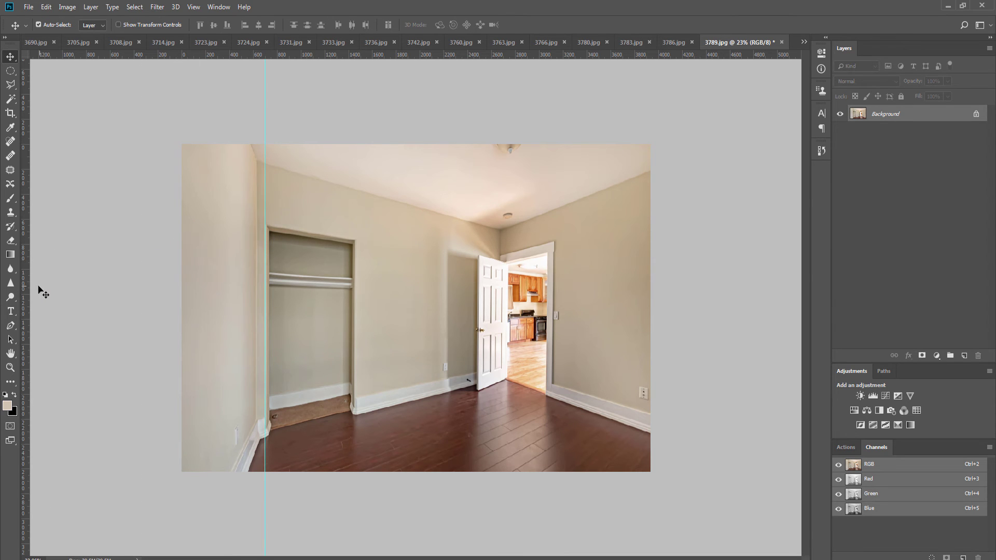
left_click_drag(32, 287, 554, 280)
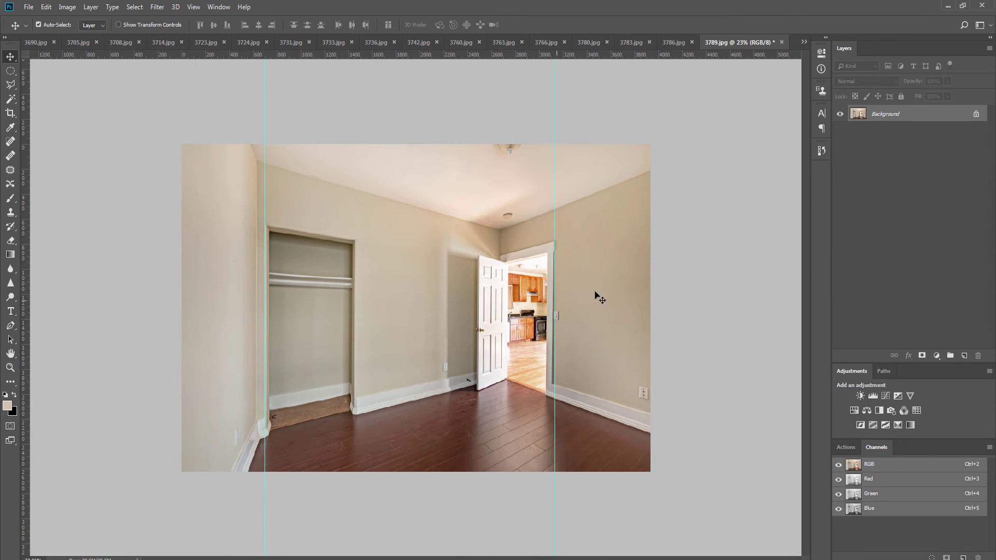
key("ctrl+j")
key("ctrl+t")
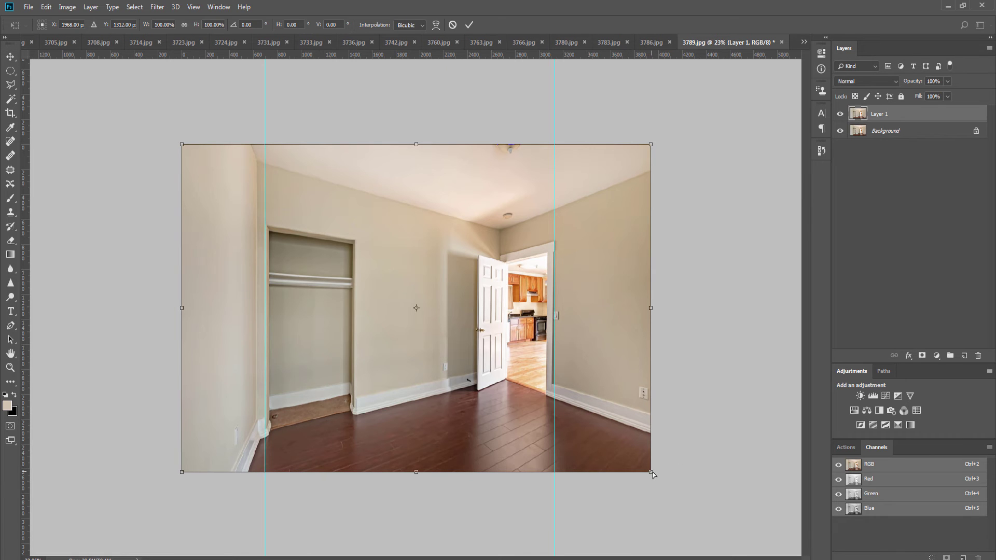
key("Return")
key("ctrl+e")
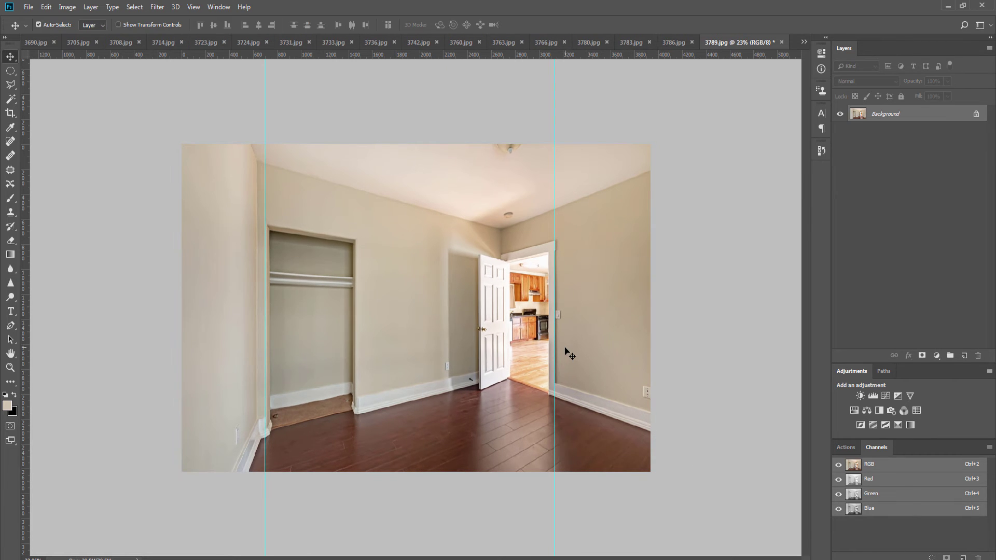
Step: Save 3789.jpg and close it
key("ctrl+s")
key("Return")
key("ctrl+w")
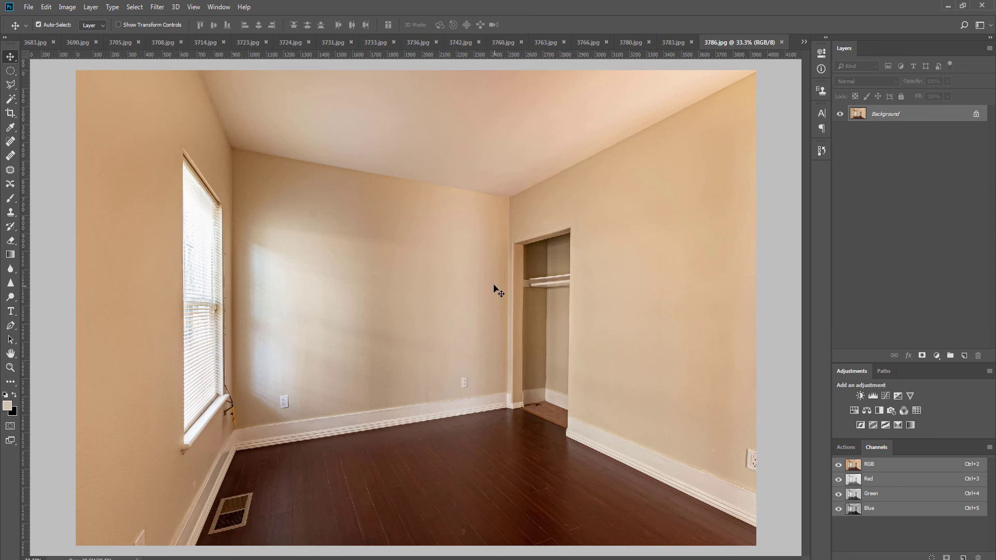
Step: Brighten 3786.jpg with a merged Levels and Curves layer, set it to 70% opacity, and merge it into the background
key("ctrl+j")
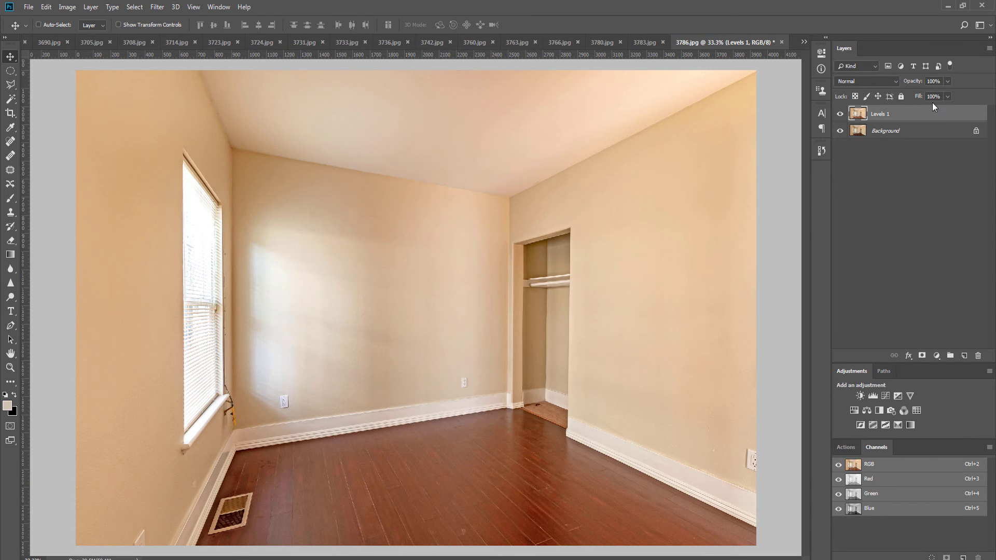
left_click(948, 81)
left_click_drag(936, 94, 931, 95)
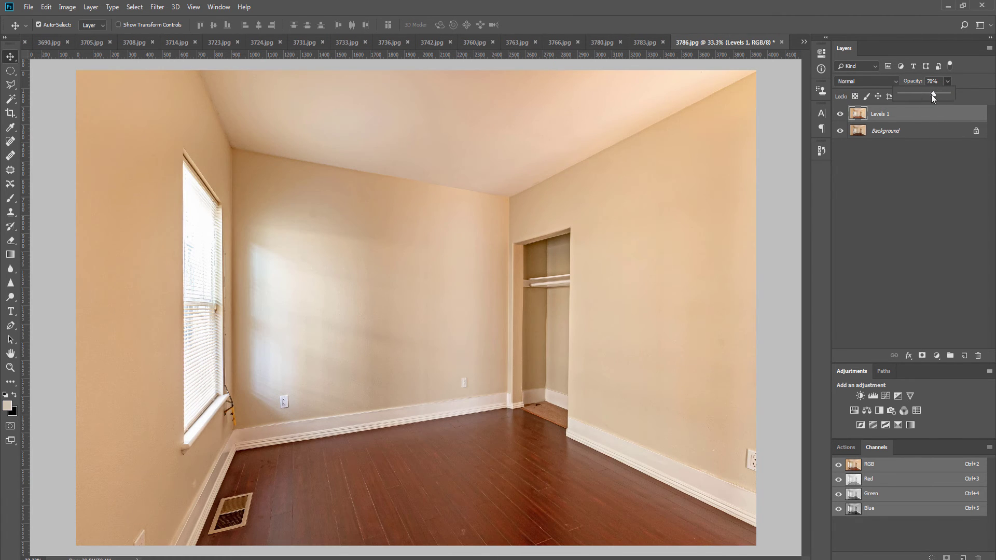
key("ctrl+e")
Step: Add a masked color-correction layer, paint black over the floor on its mask with a size 600 brush at 33% opacity, and merge it
scroll(556, 297, "down", 3)
key("ctrl+j")
key("F2")
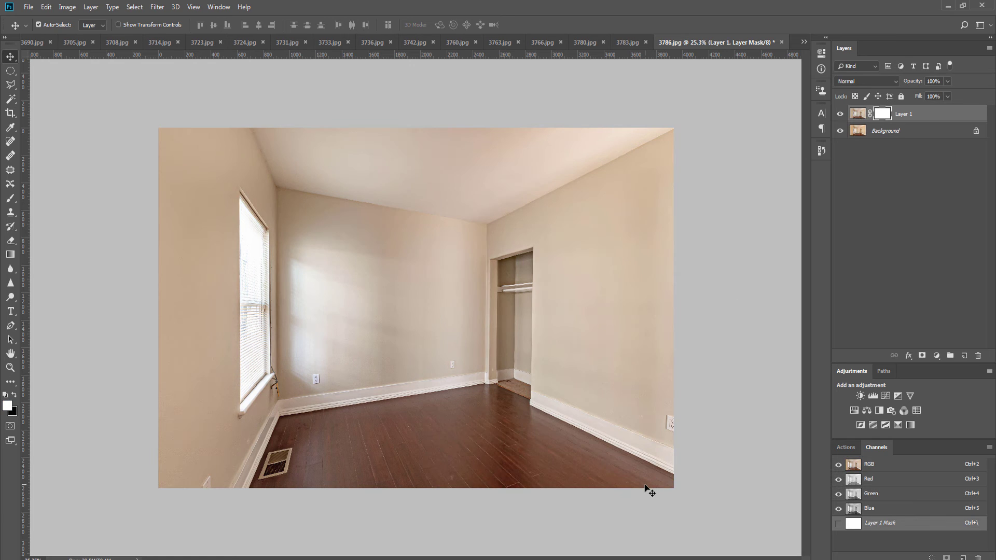
key("b")
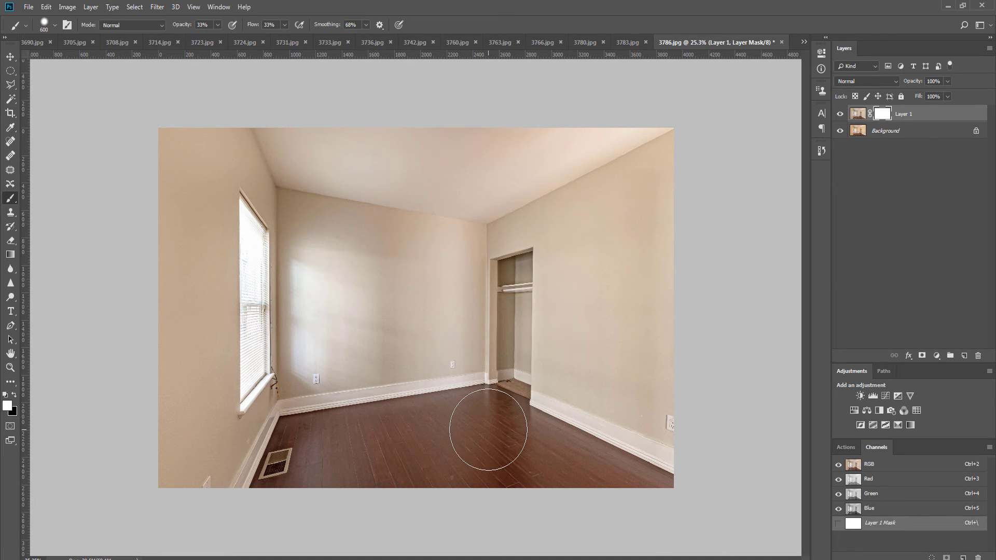
key("x")
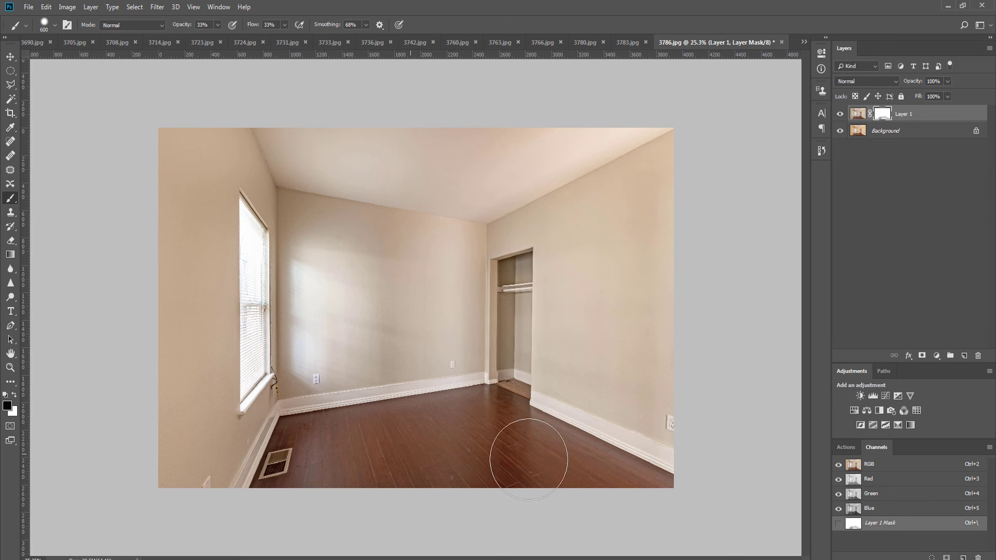
key("ctrl+e")
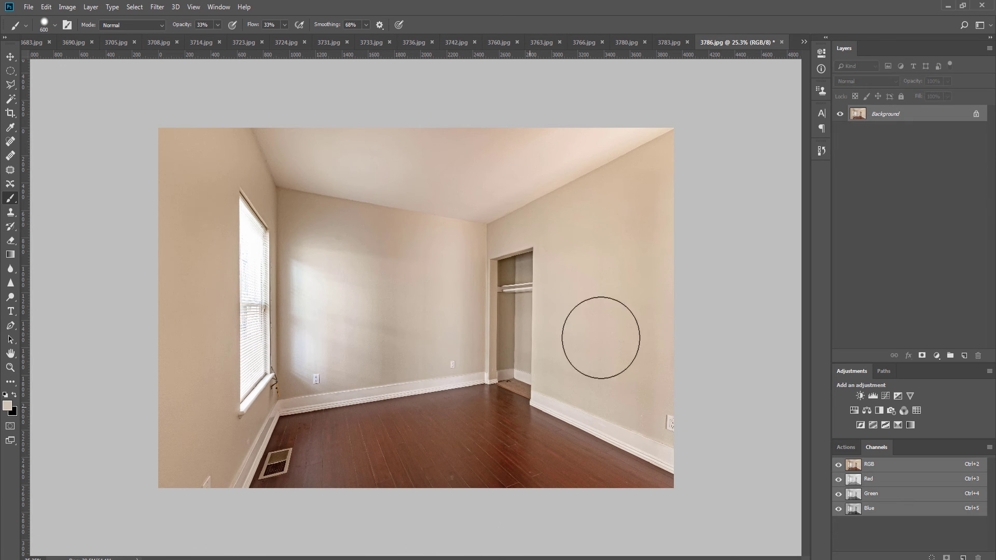
Step: Lighten the window wall and the outer edge of the closet wall with a size 1100 Dodge brush at 15% exposure
key("o")
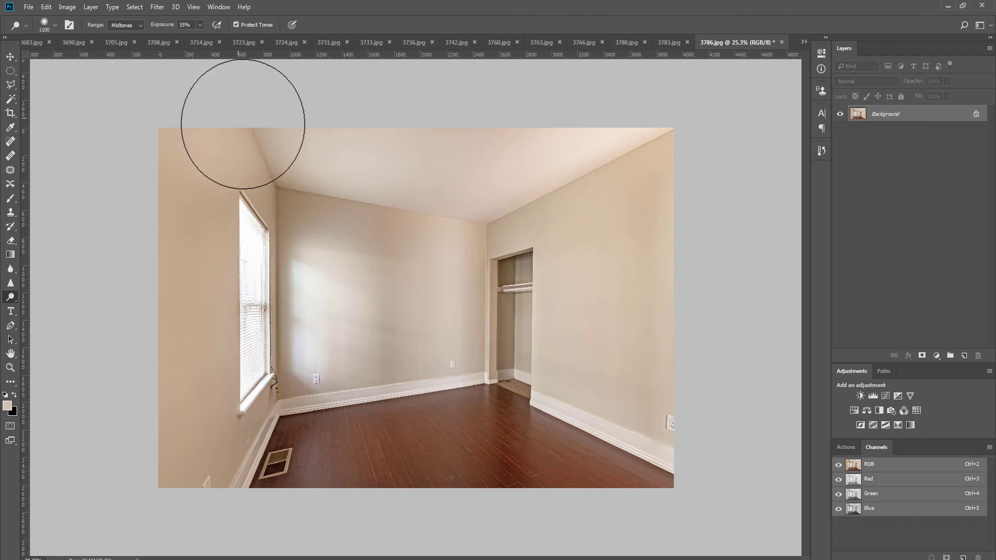
left_click_drag(249, 231, 257, 462)
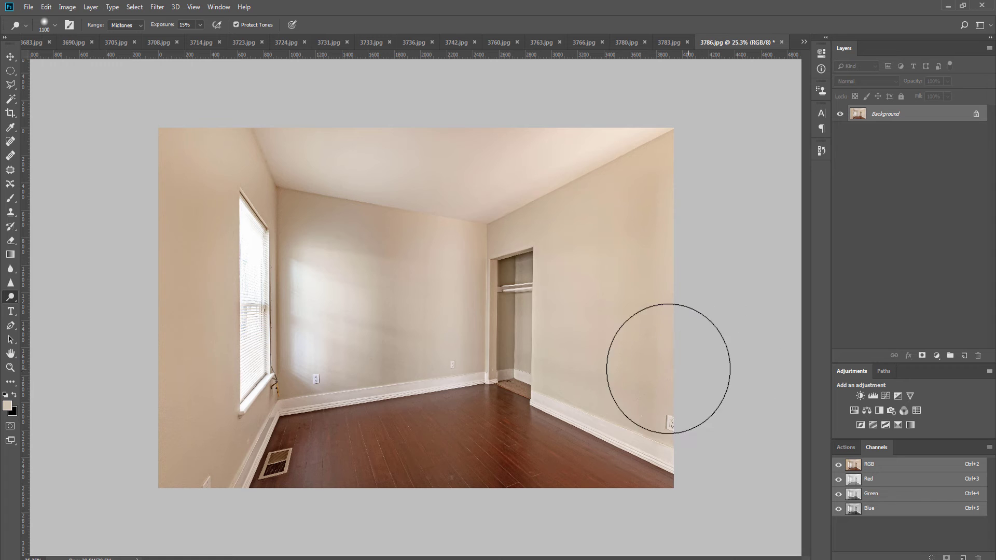
key("v")
key("o")
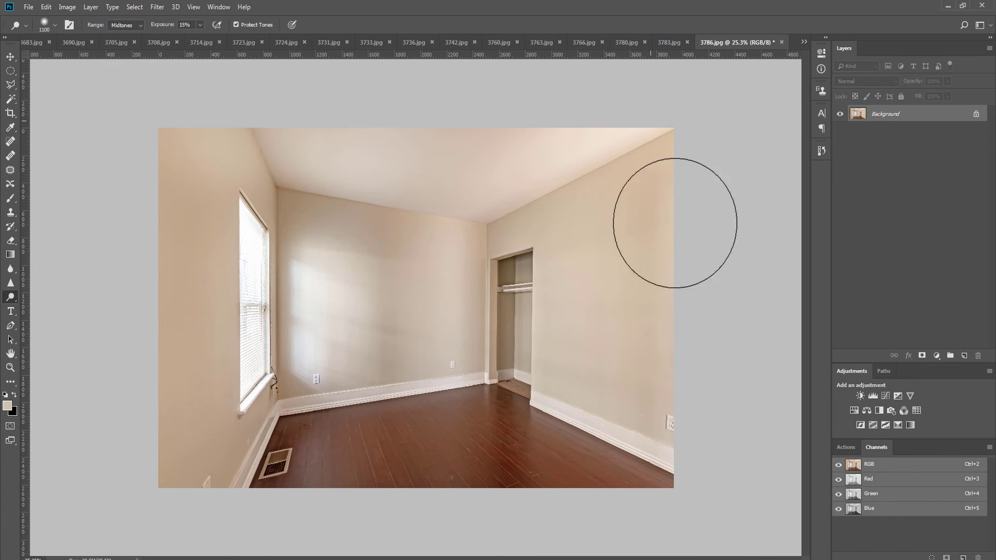
Step: Save and close 3786.jpg
key("ctrl+w")
key("Return")
key("v")
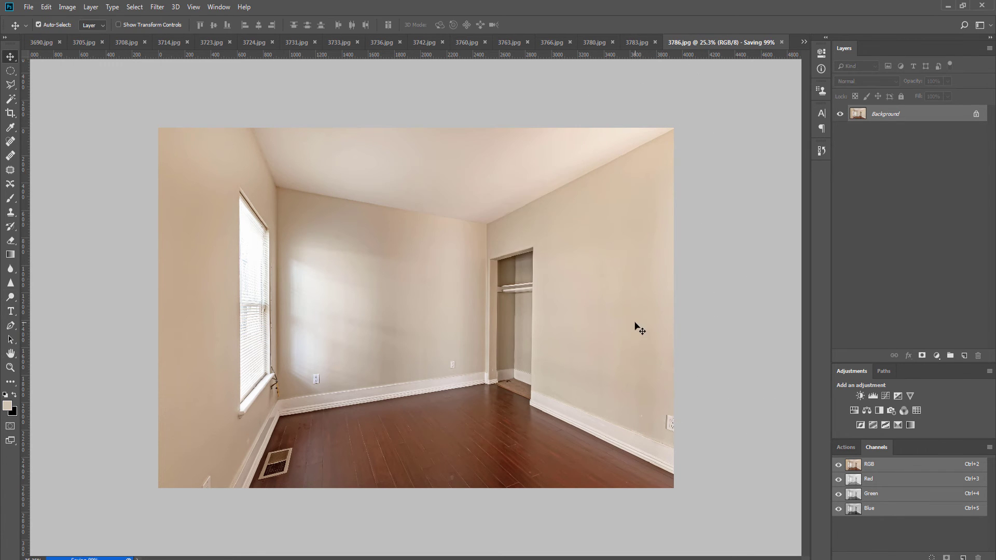
Step: Duplicate the background of 3783.jpg, brighten the copy with Levels and Curves, and merge these into one layer above the background
key("ctrl+j")
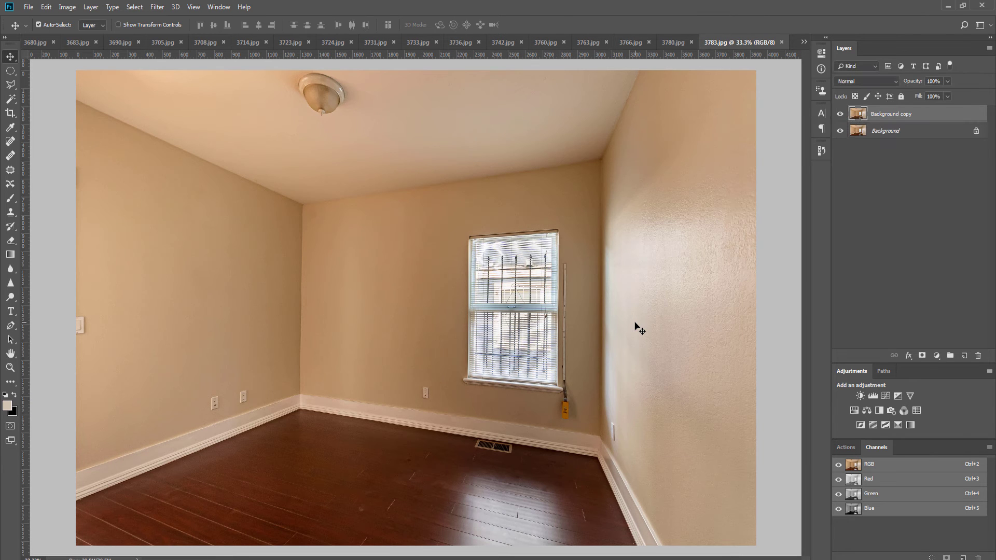
key("F2")
key("ctrl+e")
key("ctrl+minus")
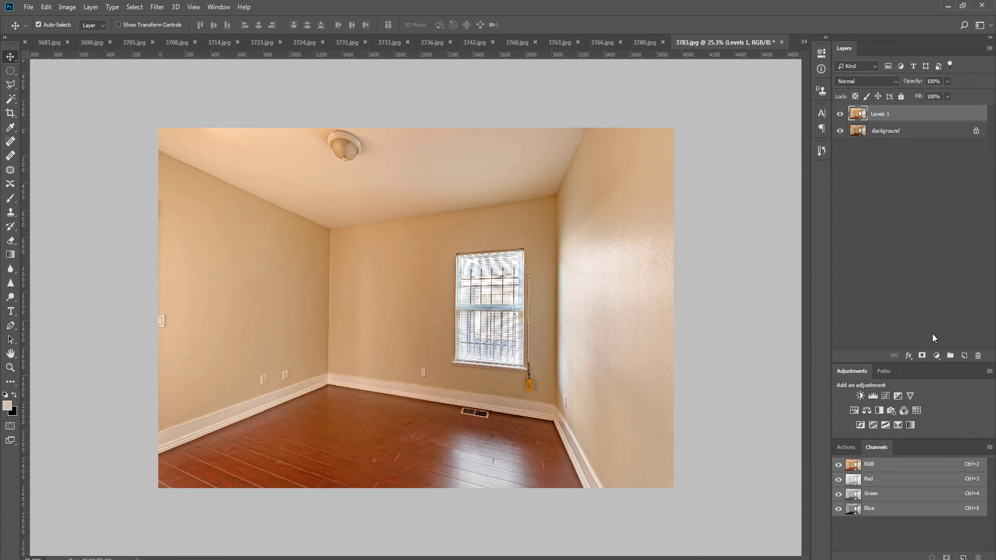
Step: Add a mask to the Levels 1 layer and set the brush to 66% opacity, 88% flow and size 500
left_click(926, 358)
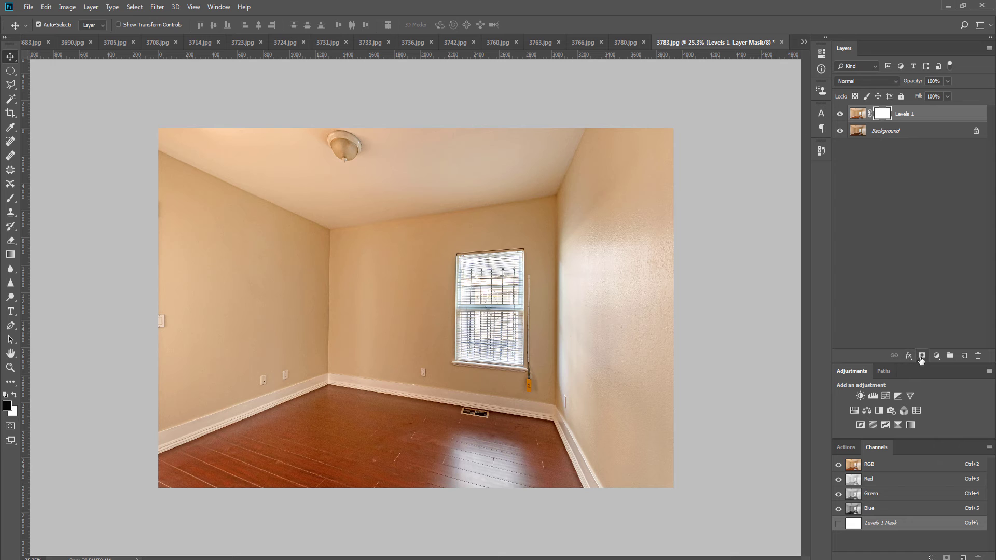
key("b")
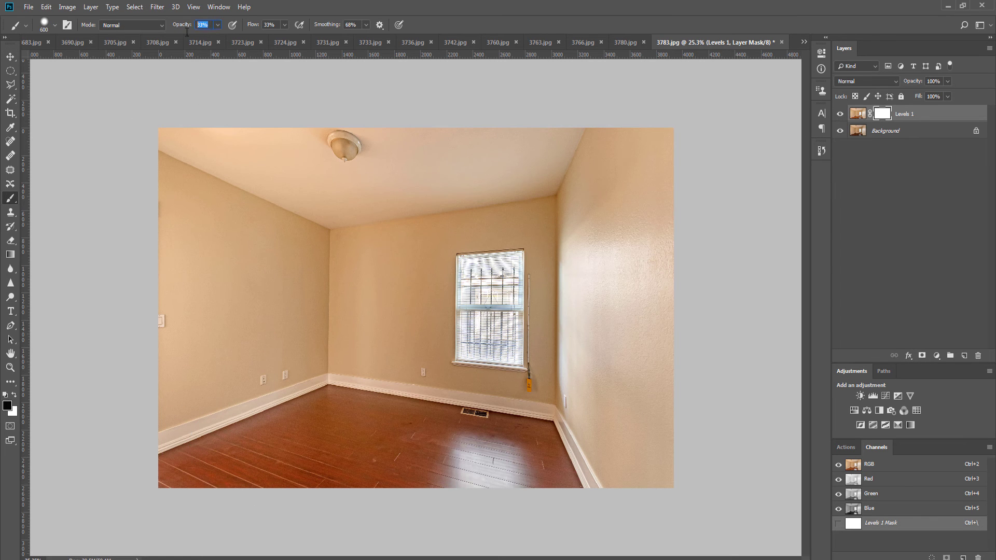
type("66")
key("Tab")
type("88")
key("Return")
key("bracketright")
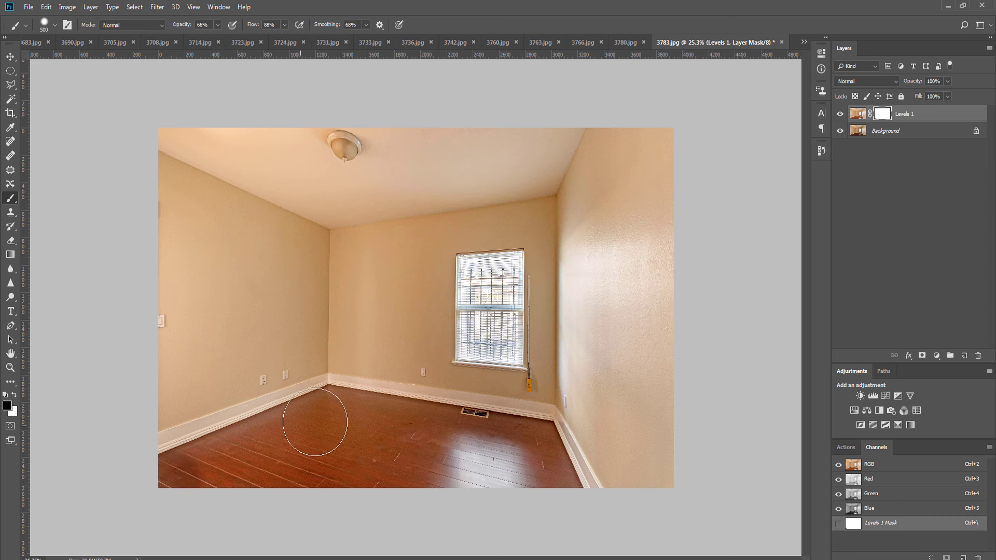
Step: Paint black over the wooden floor on the Levels 1 mask, enlarging the brush from size 500 to 800
mouse_move(337, 415)
left_mouse_down()
mouse_move(524, 415)
mouse_move(565, 516)
mouse_move(347, 473)
left_mouse_up()
key("bracketright")
key("bracketright")
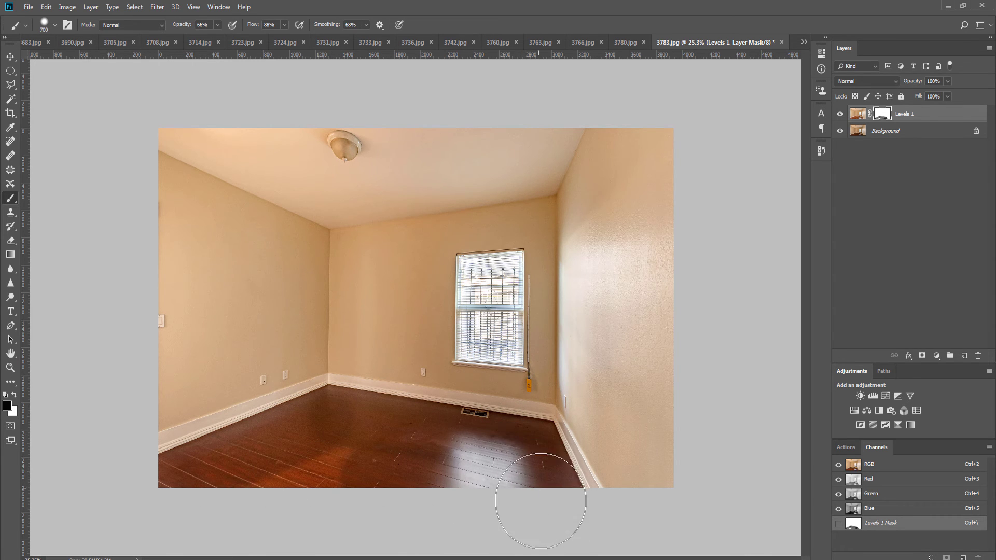
key("bracketright")
mouse_move(509, 474)
left_mouse_down()
mouse_move(209, 467)
mouse_move(298, 462)
mouse_move(118, 513)
left_mouse_up()
Step: Reduce the window's blue cast with a Hue/Saturation adjustment, and blend a masked color-correction layer at reduced opacity into the background
key("F2")
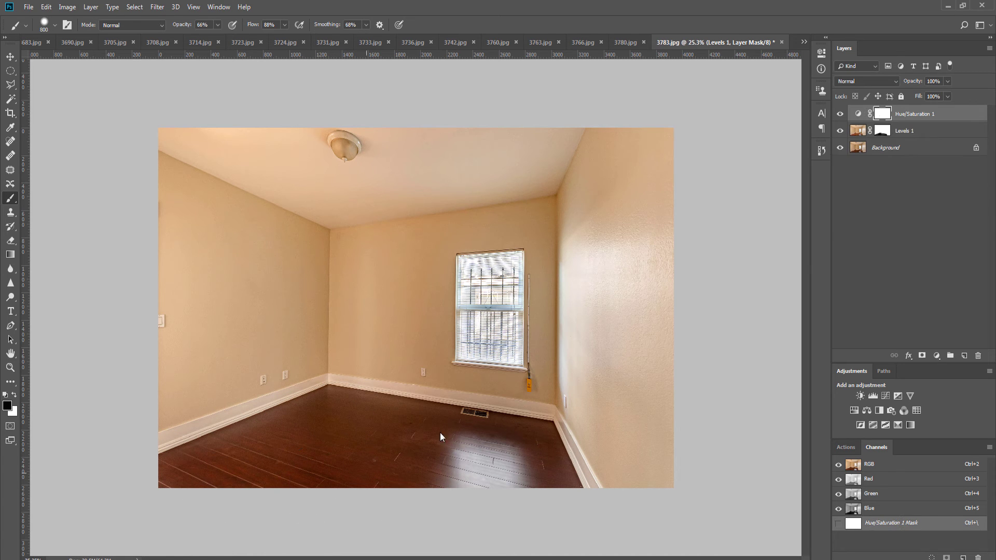
key("F3")
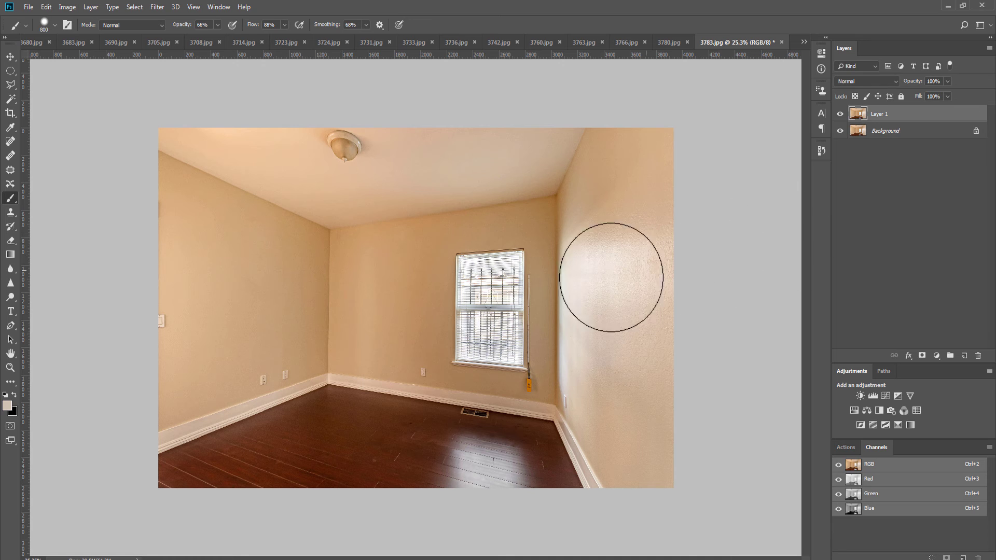
left_click(948, 81)
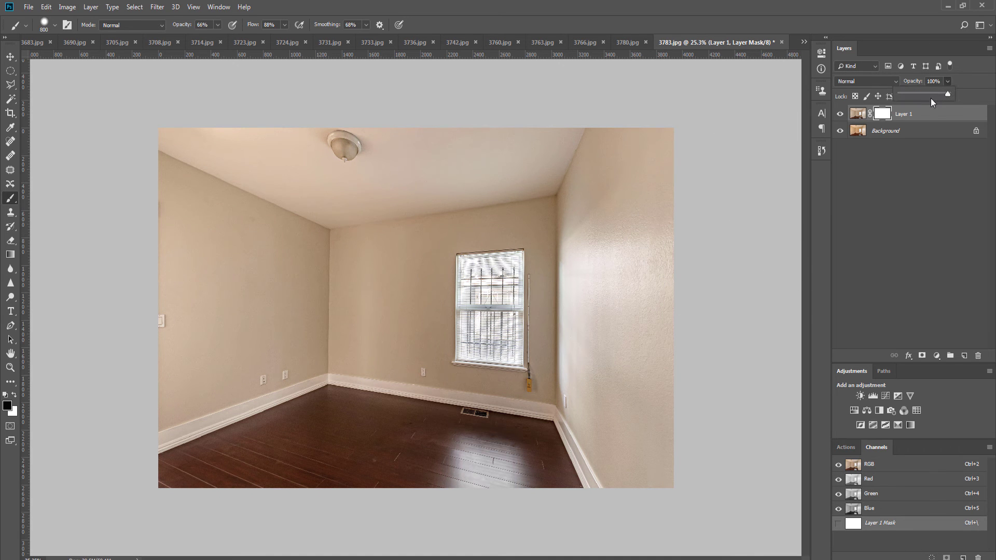
left_click_drag(928, 95, 932, 93)
key("ctrl+e")
Step: Lighten the upper walls and ceiling edges of 3783.jpg with a size 1100 Dodge brush at 15% exposure
key("o")
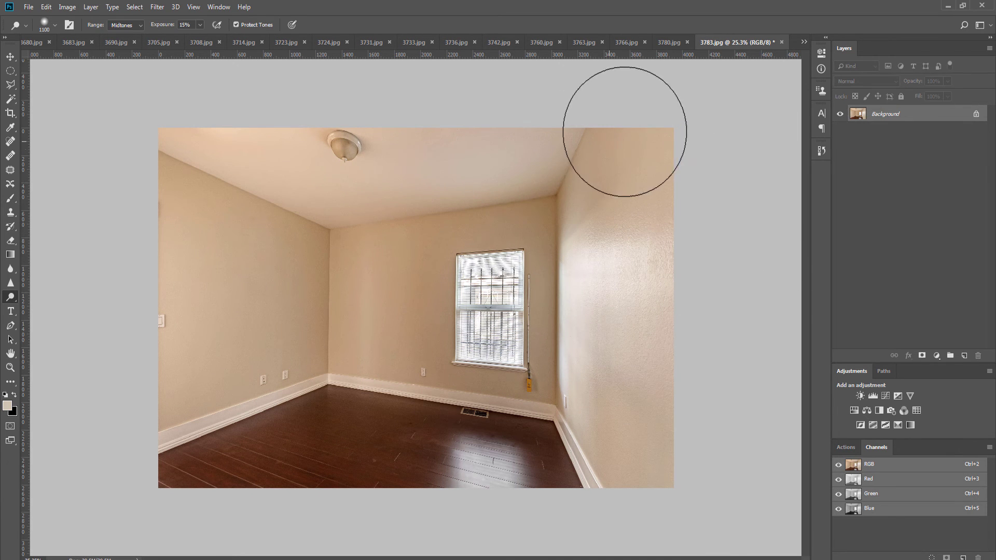
left_click_drag(551, 149, 242, 162)
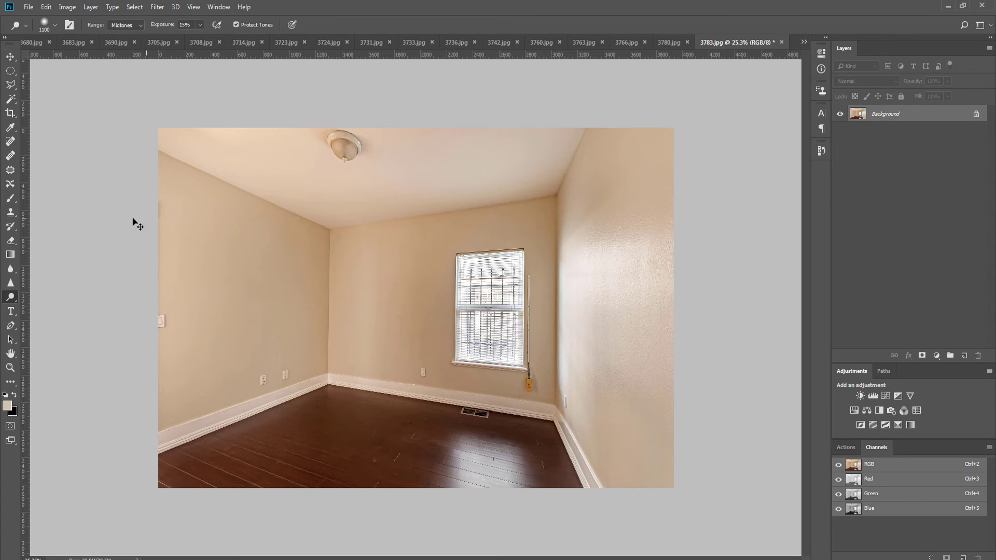
Step: Place vertical guides at the two back wall corners of 3783.jpg and duplicate the background layer
key("v")
left_click_drag(24, 222, 326, 224)
left_click_drag(24, 229, 559, 281)
key("ctrl+j")
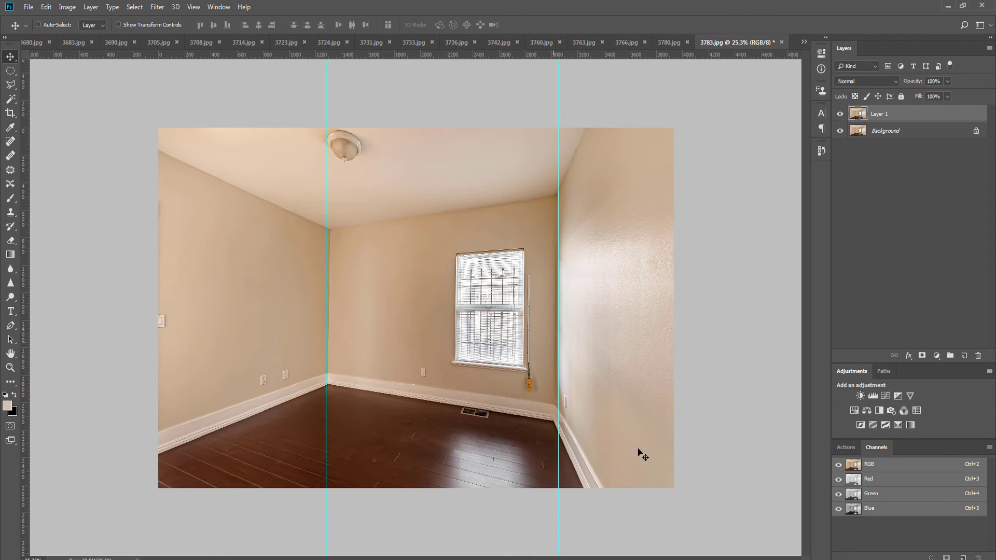
Step: Skew the duplicated layer so both wall corners align with the vertical guides, and merge it into the background
key("ctrl+t")
left_click_drag(676, 490, 681, 490)
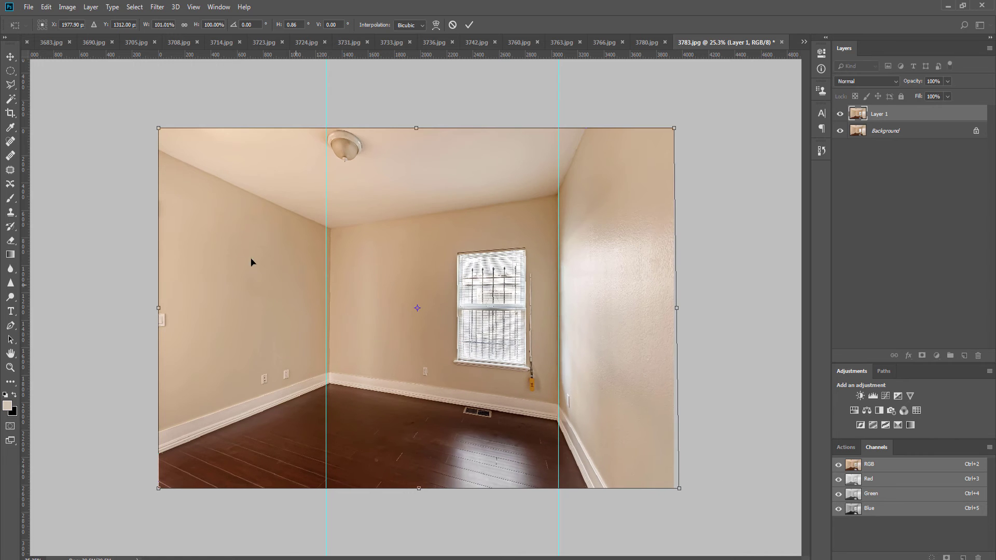
left_click_drag(157, 131, 150, 128)
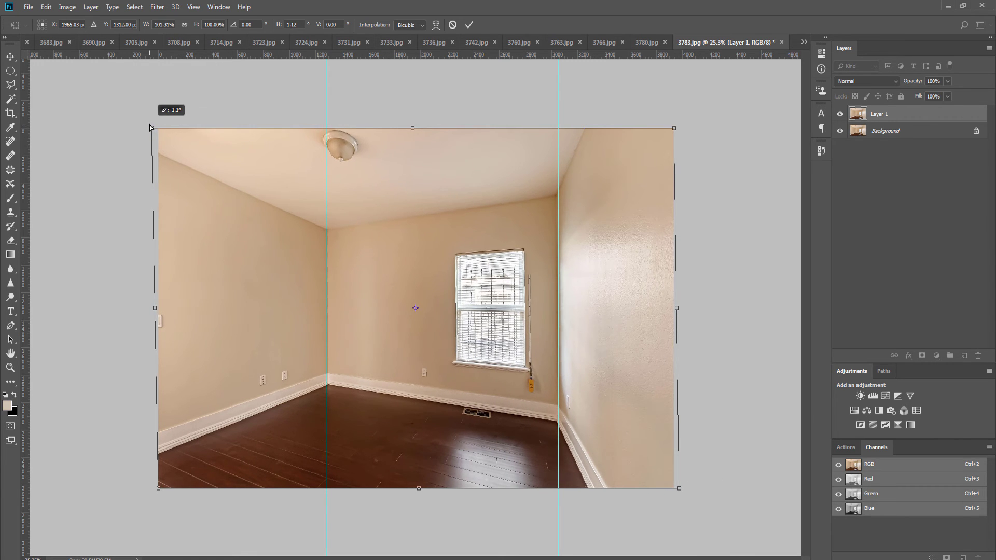
key("Return")
key("ctrl+e")
Step: Save 3783.jpg with the JPEG options accepted and close it
key("o")
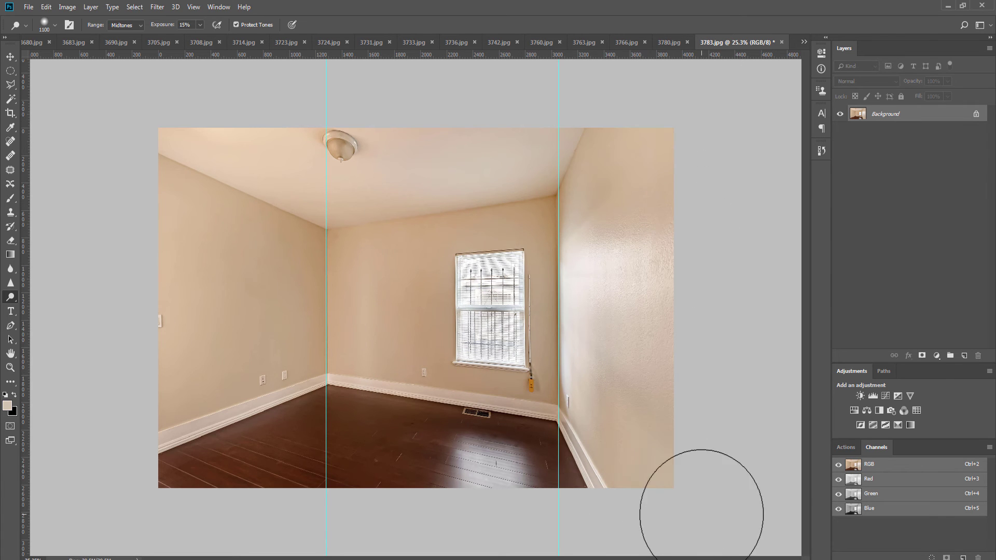
key("ctrl+s")
key("Return")
key("v")
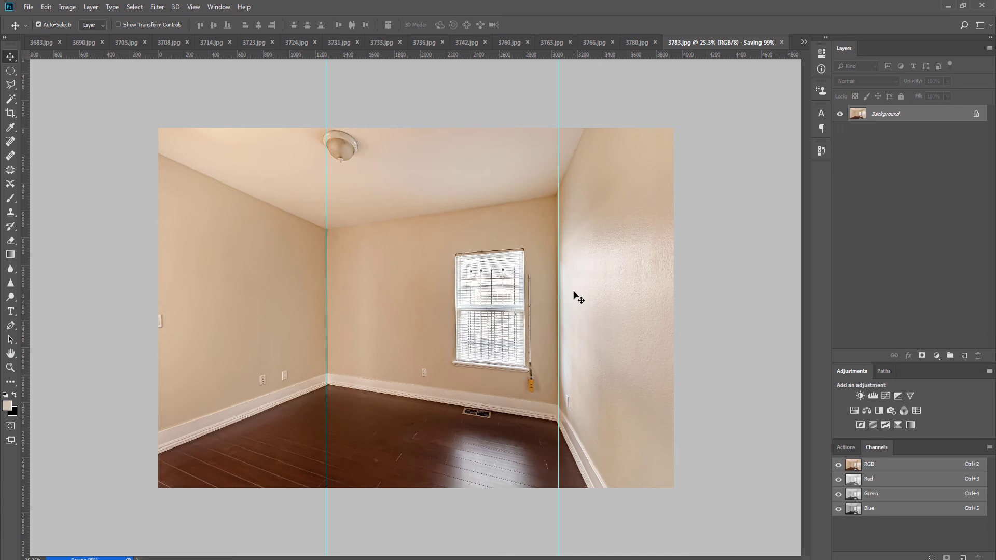
key("ctrl+w")
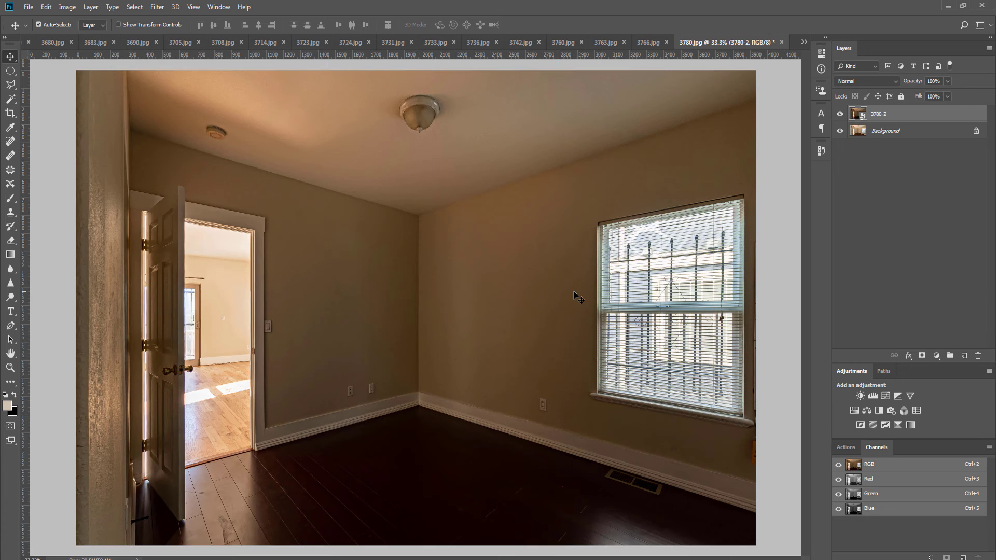
Step: Add a black mask to the 3780-2 layer, outline the window with the Polygonal Lasso, and reveal that area in white
left_click(923, 356, "alt")
key("l")
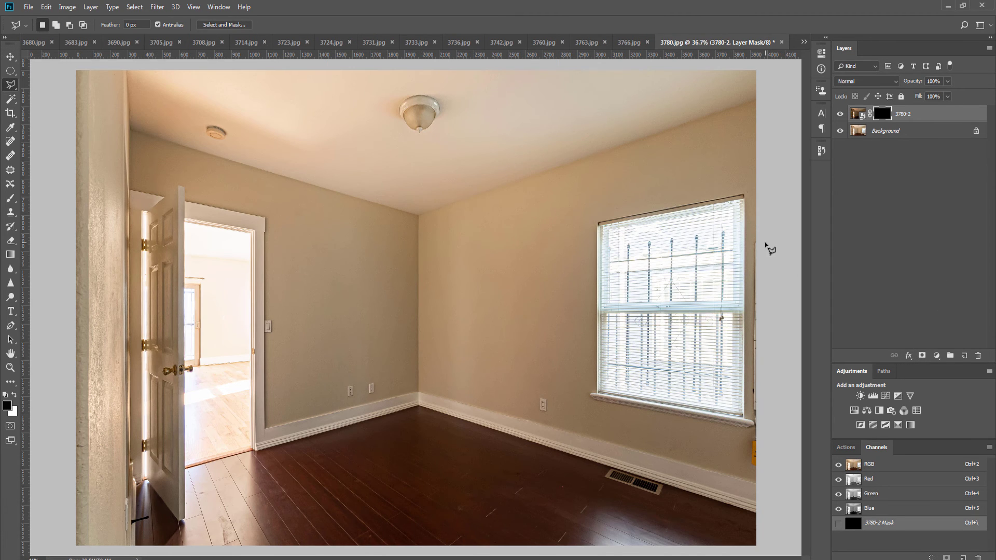
scroll(767, 247, "up", 3)
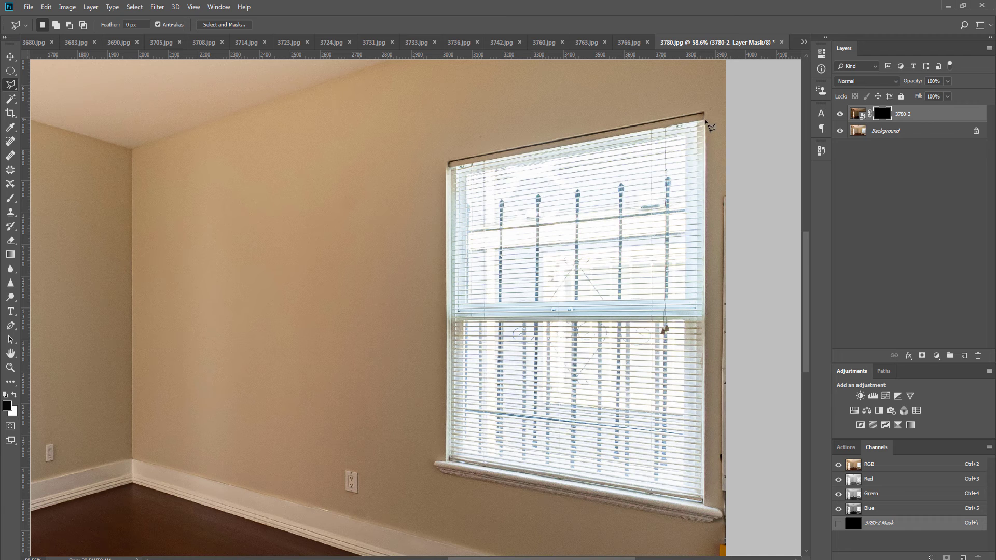
left_click(703, 499)
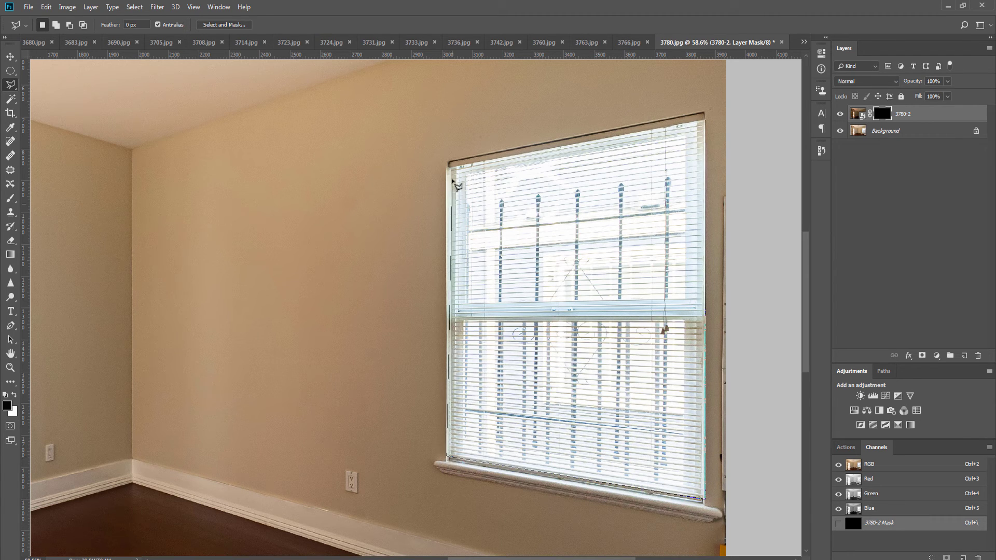
left_click(448, 169)
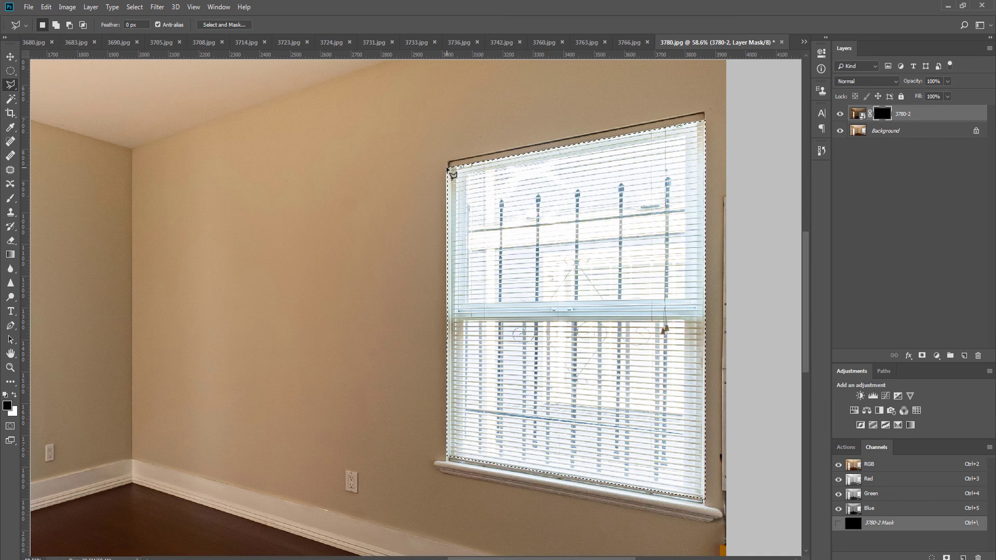
key("ctrl+BackSpace")
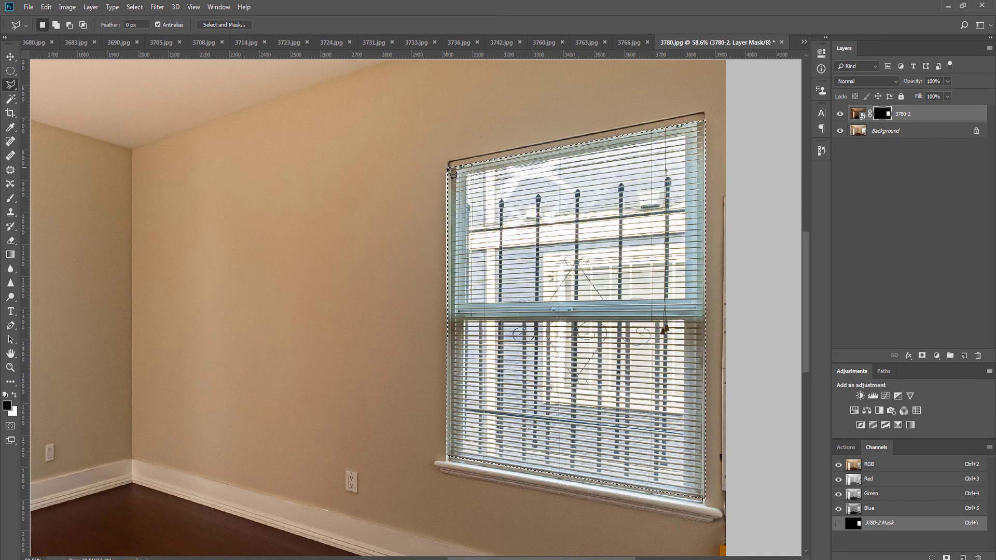
key("ctrl+0")
key("m")
key("ctrl+d")
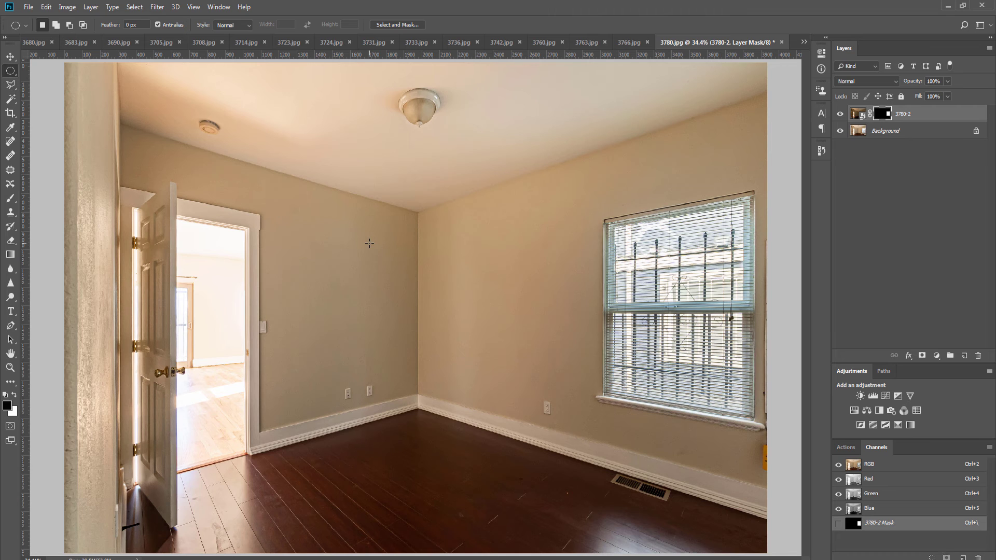
Step: Duplicate the 3780-2 layer and replace the copy's window mask with a fully black mask
key("ctrl+j")
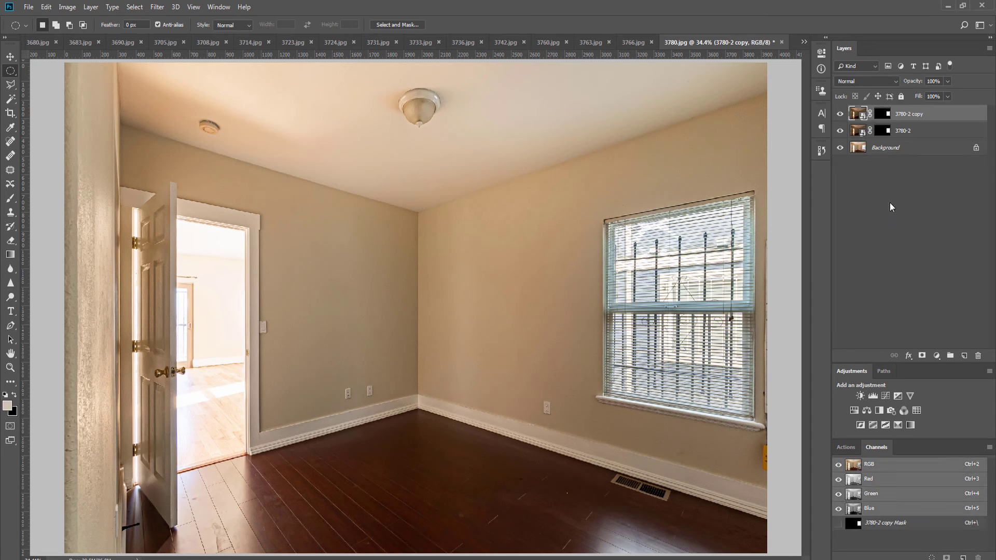
right_click(888, 115)
left_click(908, 73)
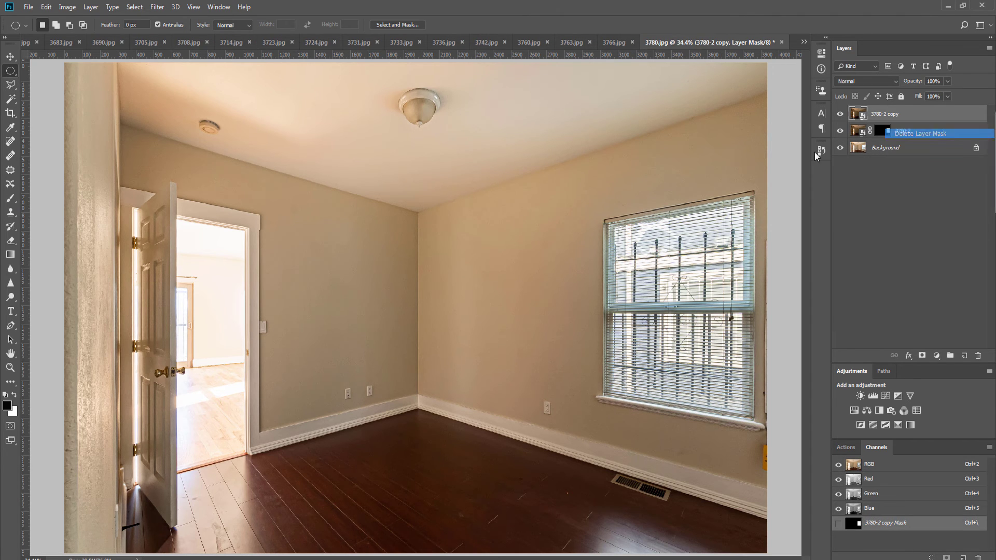
key("l")
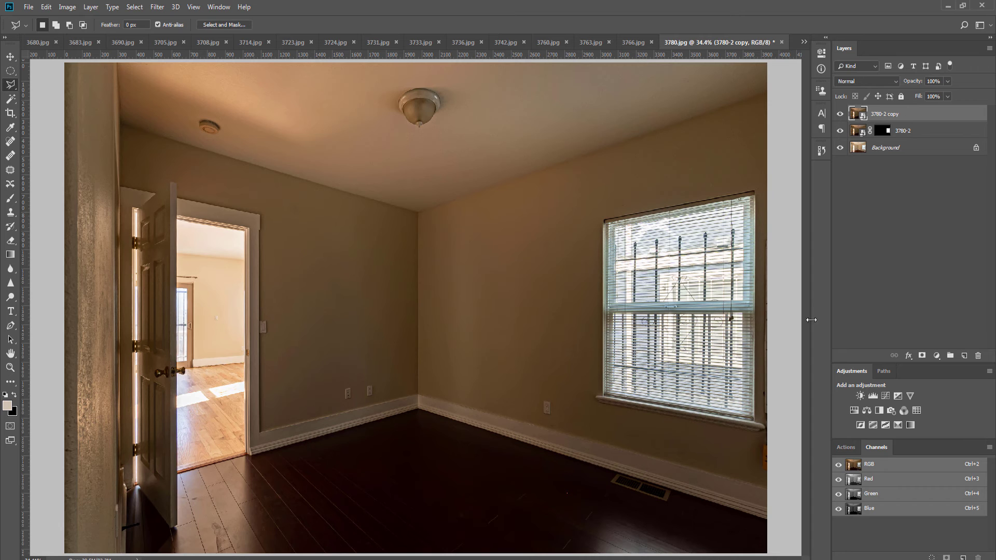
left_click(922, 355, "alt")
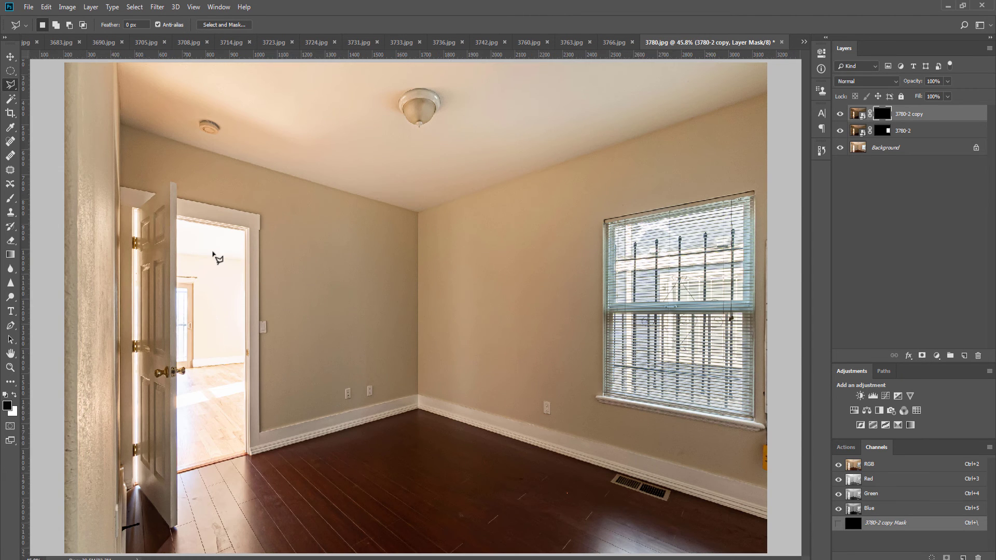
Step: Outline the open doorway with the Polygonal Lasso and fill it white on the 3780-2 copy mask
scroll(251, 257, "up", 3)
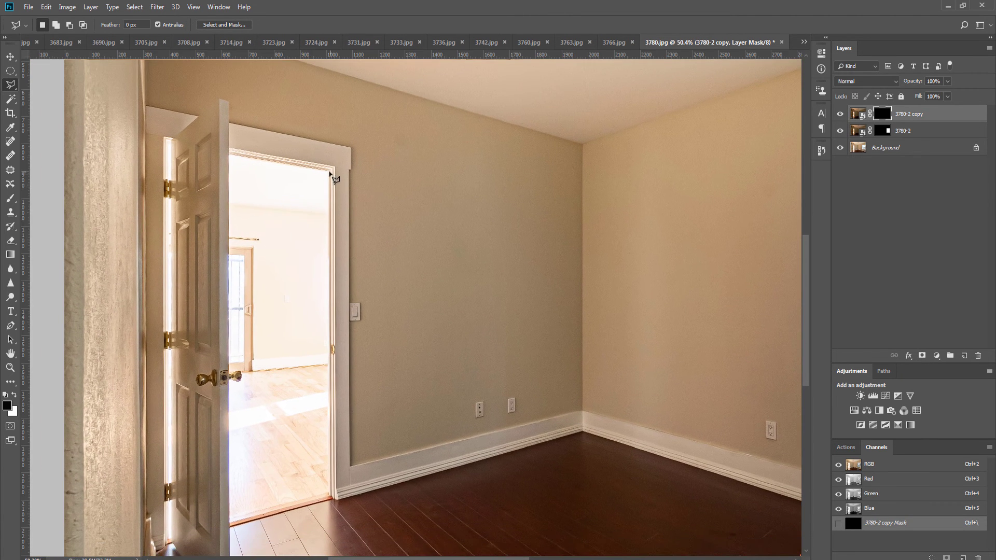
left_click(329, 180)
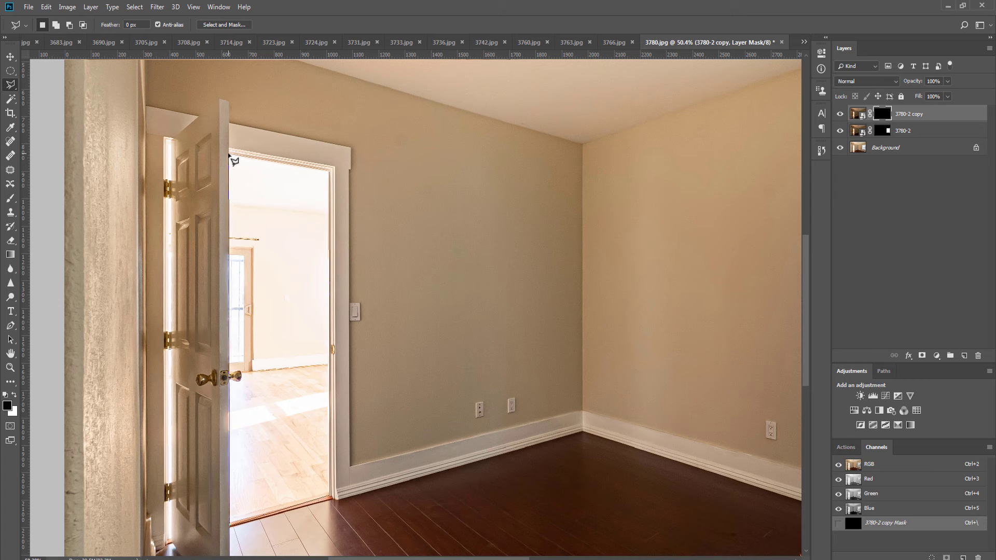
left_click(230, 155)
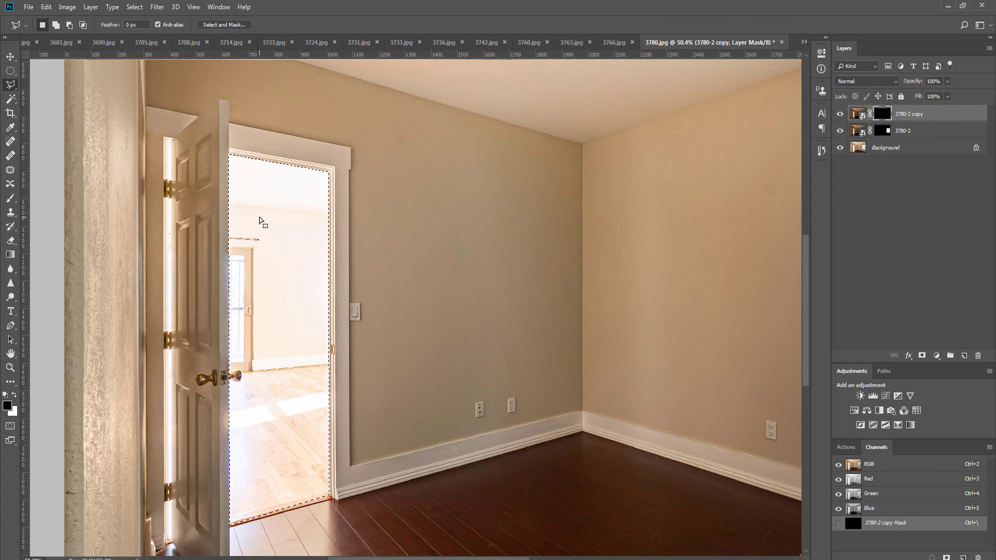
key("ctrl+BackSpace")
scroll(259, 217, "down", 2)
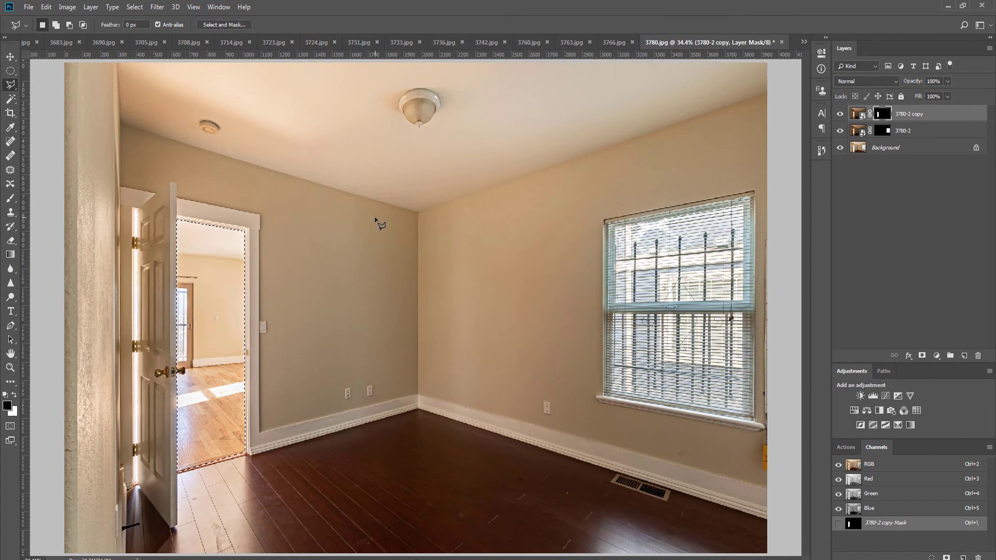
key("ctrl+d")
key("m")
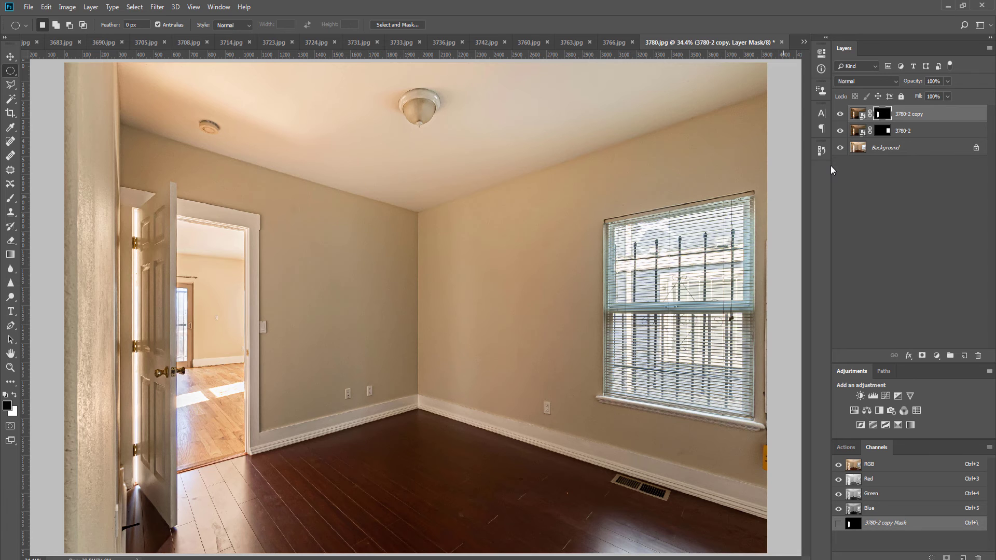
Step: Reduce the window's blue cast with Hue/Saturation, and merge a Curves and Levels brightened copy into one layer at 75% opacity
key("F2")
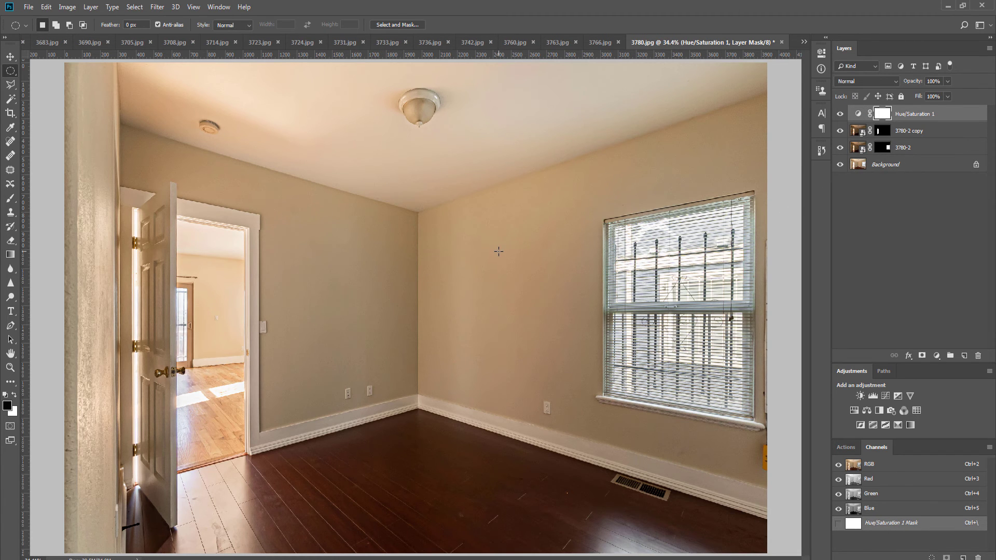
scroll(498, 252, "down", 1)
key("F3")
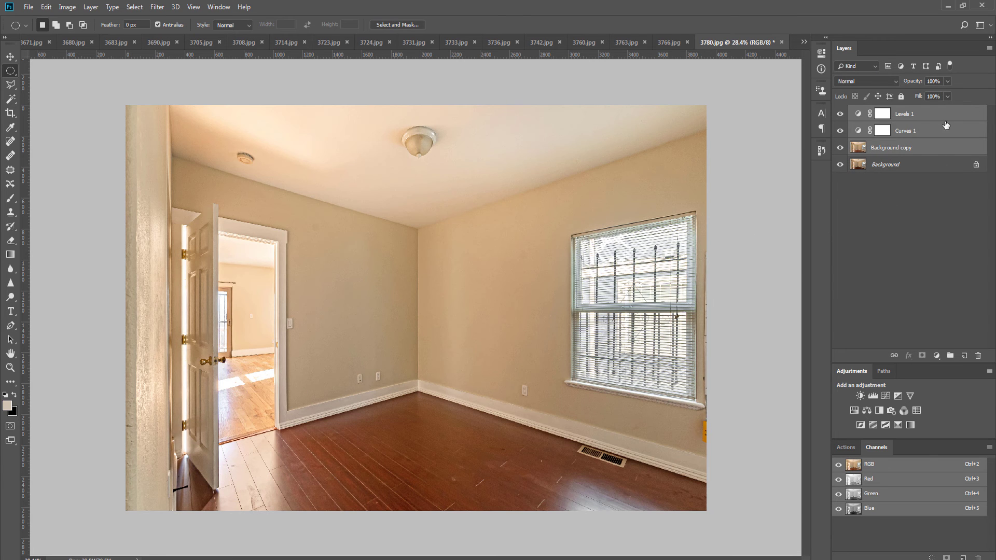
left_click_drag(938, 97, 936, 97)
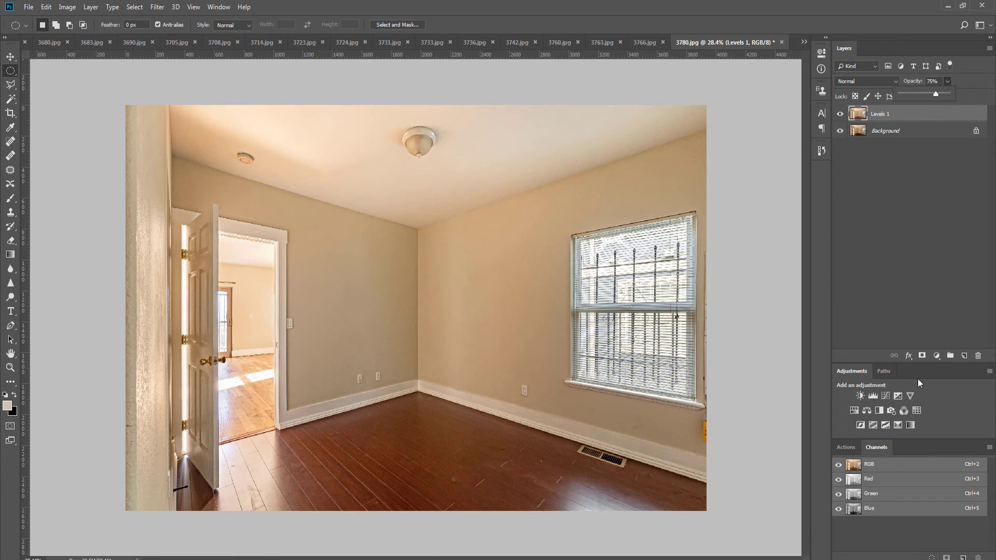
Step: Add a mask to the Levels 1 layer and paint black over the wooden floor with the size 800 brush
left_click(921, 357)
key("b")
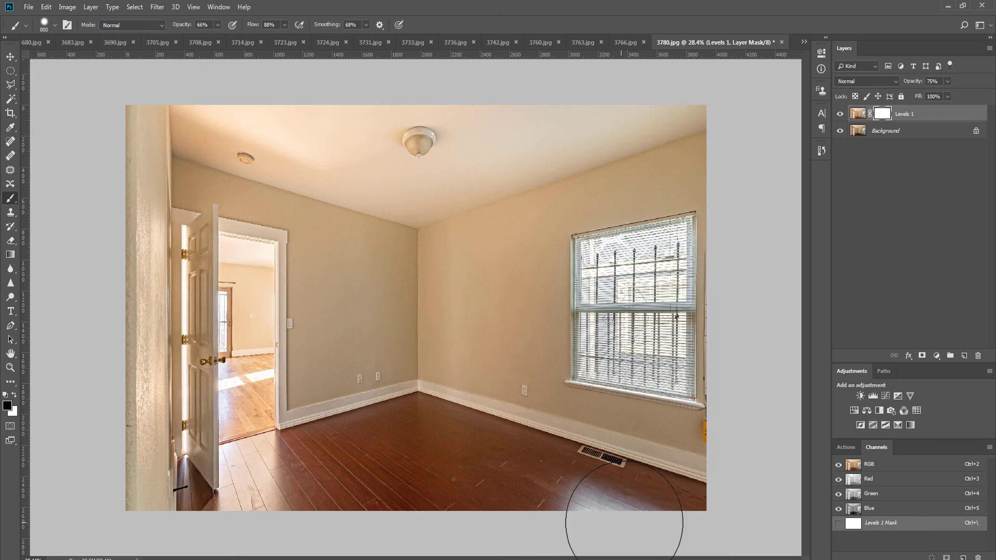
left_click(658, 526)
left_click(409, 448, "shift")
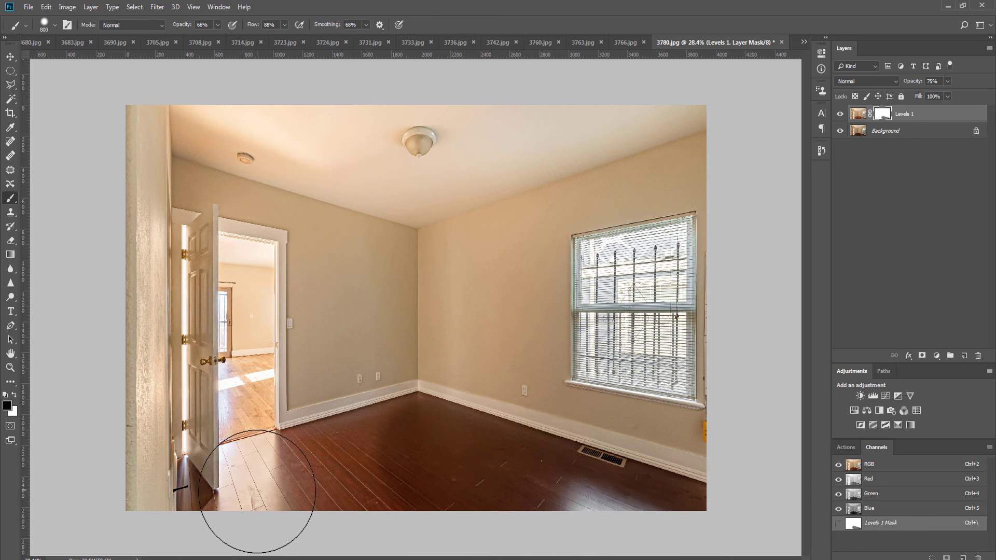
left_click_drag(262, 493, 363, 452)
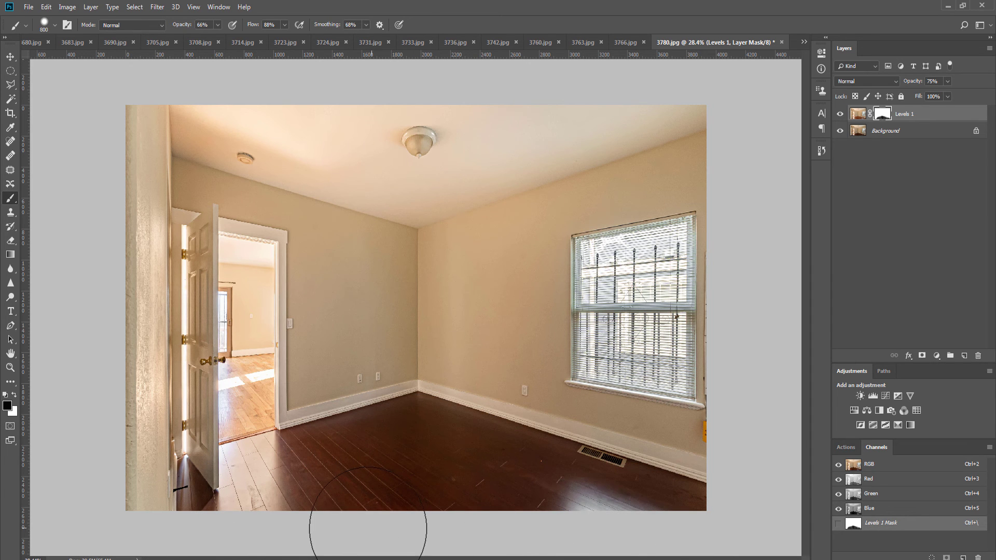
Step: Flatten the floor correction, and blend a masked Auto Color duplicate at 62% opacity into the background
key("ctrl+e")
key("x")
left_click(492, 357, "alt")
key("ctrl+j")
key("ctrl+shift+b")
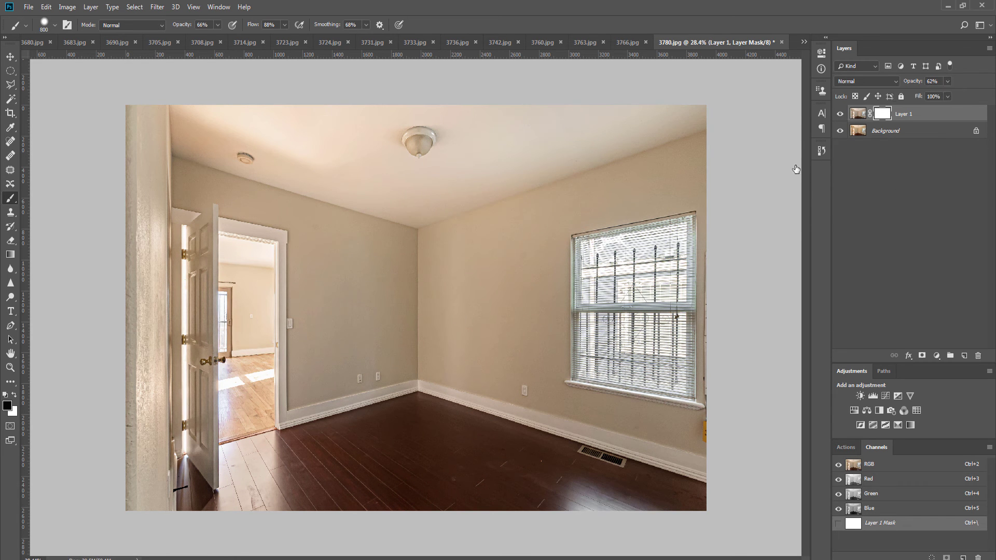
key("ctrl+e")
Step: Lighten the window area of 3780.jpg with a size 1100 Dodge brush at 15% exposure, and save and close the file
key("o")
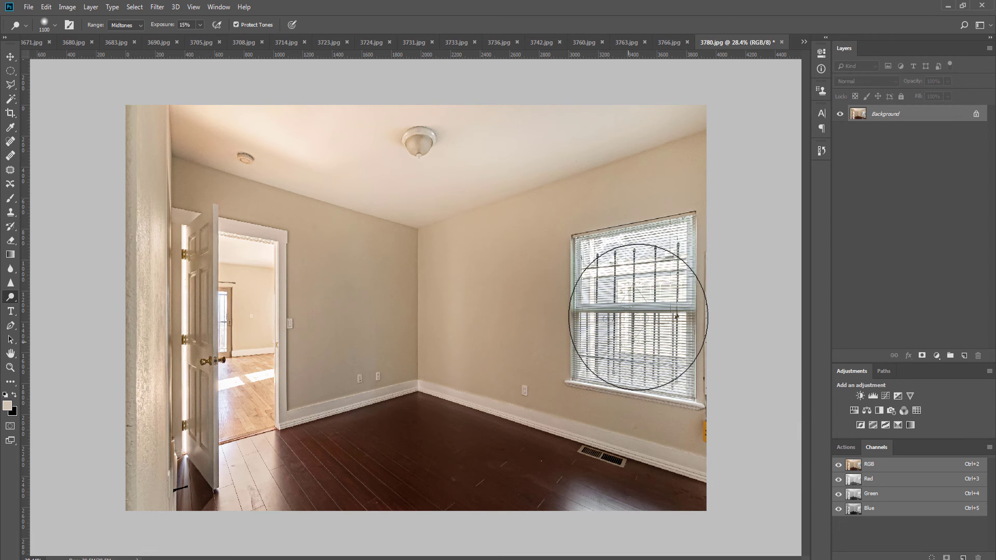
left_click(638, 317)
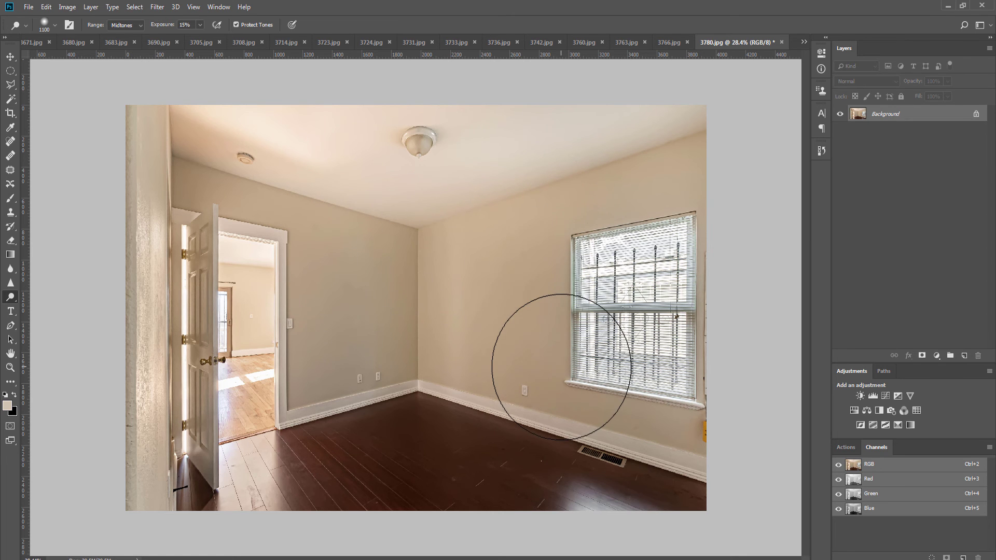
key("ctrl+w")
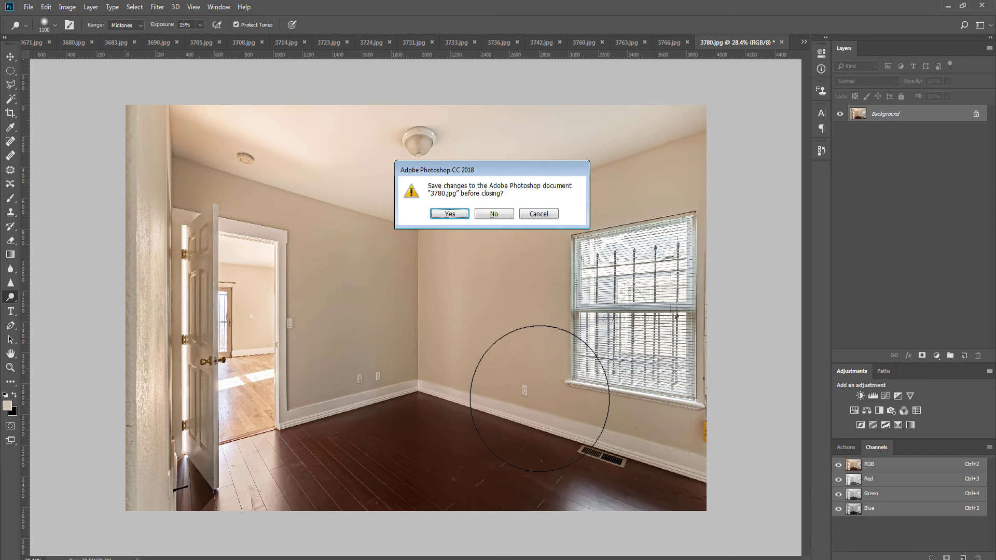
key("Return")
key("Return")
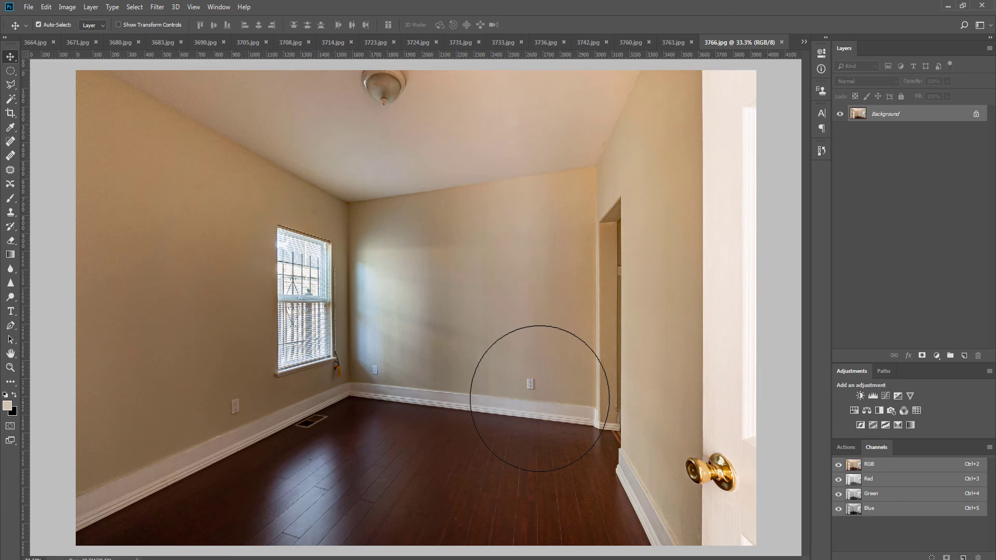
Step: Color-correct a masked duplicate of 3766.jpg, paint black over the floor on its mask, and merge it into the background
key("ctrl+j")
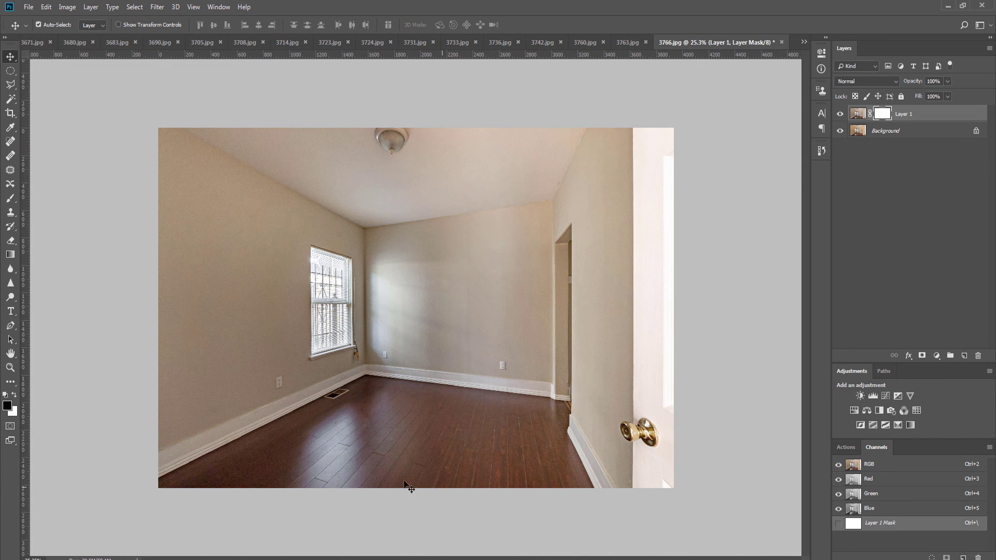
key("b")
mouse_move(255, 485)
left_mouse_down()
mouse_move(435, 438)
mouse_move(373, 446)
mouse_move(494, 453)
mouse_move(536, 441)
mouse_move(539, 482)
mouse_move(534, 492)
mouse_move(316, 485)
mouse_move(501, 456)
mouse_move(346, 456)
left_mouse_up()
key("ctrl+e")
key("v")
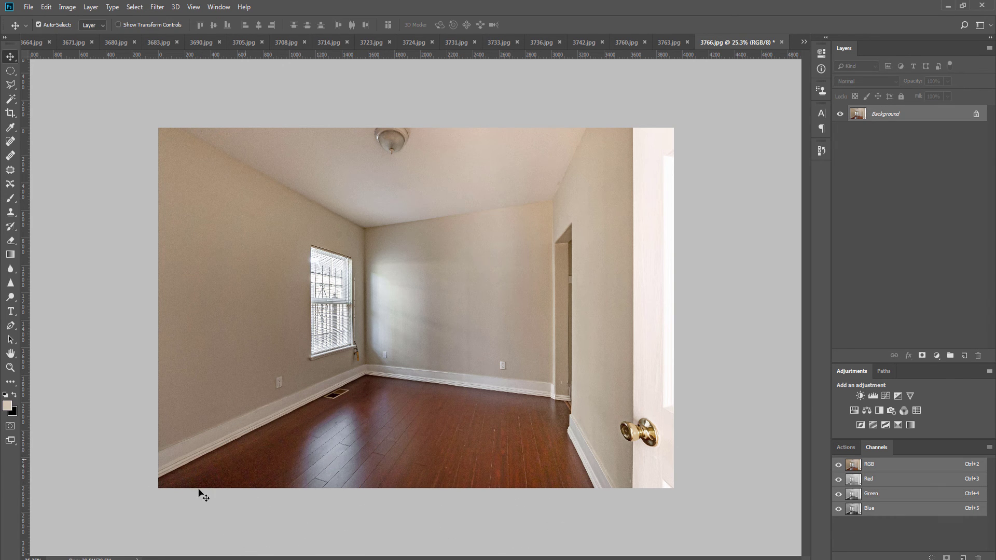
scroll(200, 494, "up", 5)
scroll(200, 493, "down", 4)
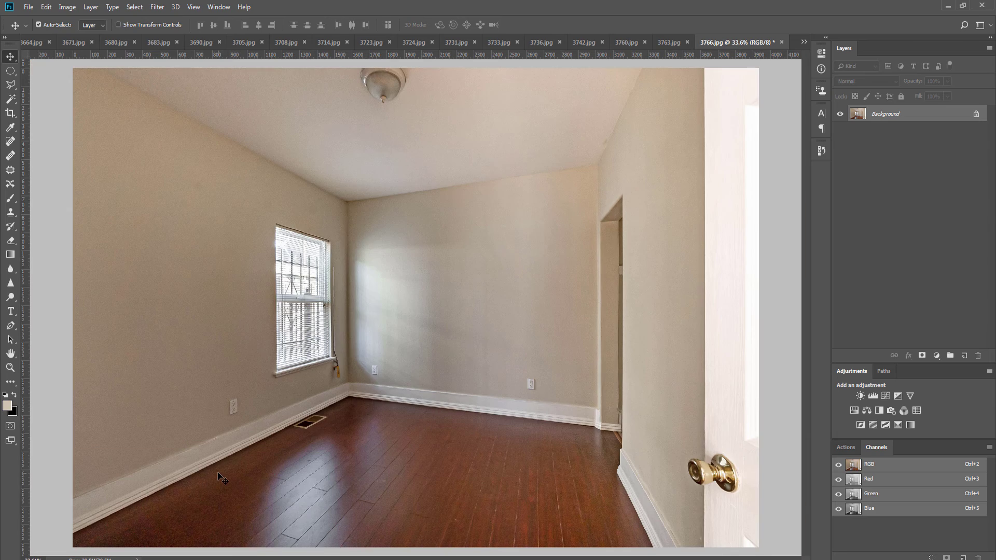
Step: Duplicate the background of 3766.jpg and lighten the back wall and right side with the Dodge tool at 15% exposure
scroll(323, 383, "up", 3)
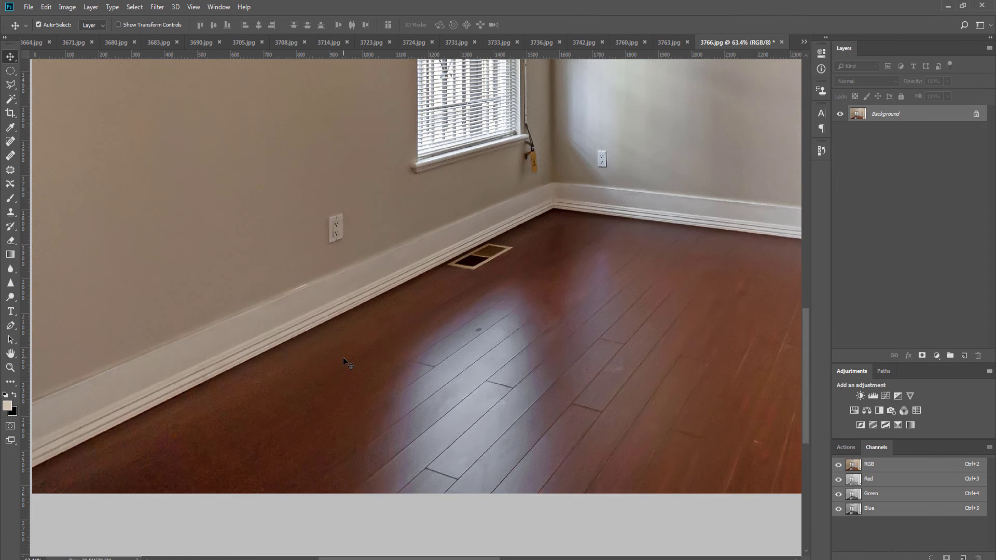
scroll(343, 358, "down", 5)
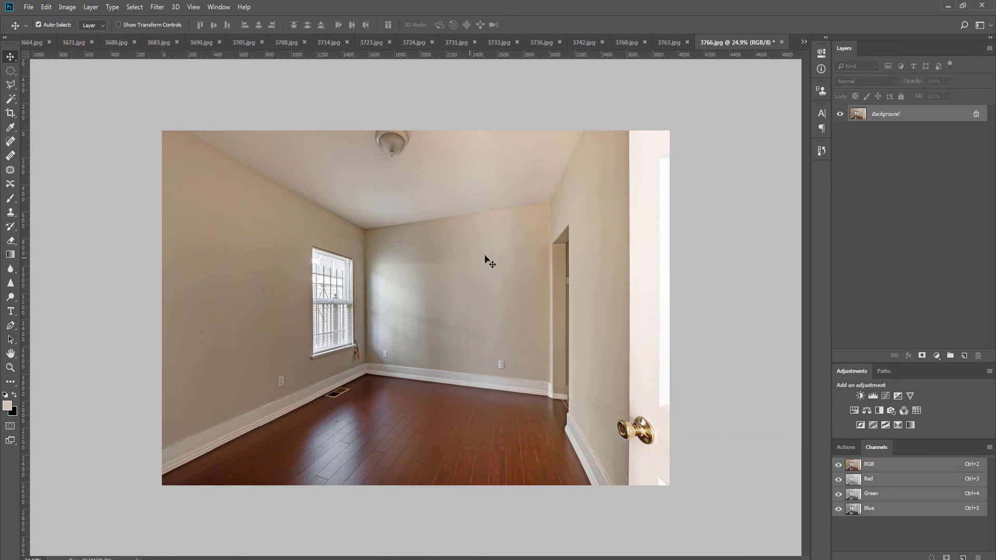
key("ctrl+j")
key("o")
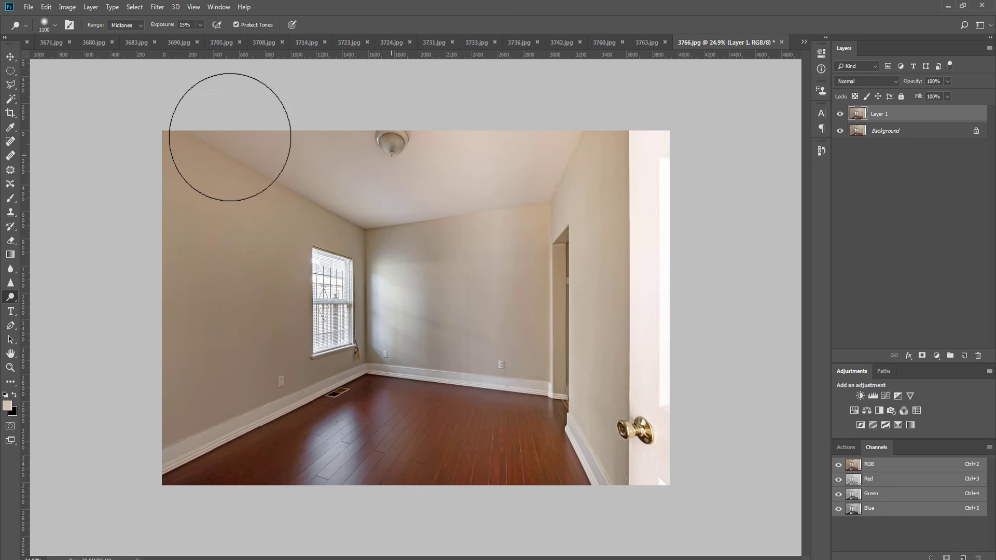
key("bracketright")
key("bracketright")
key("bracketright")
key("bracketright")
key("bracketright")
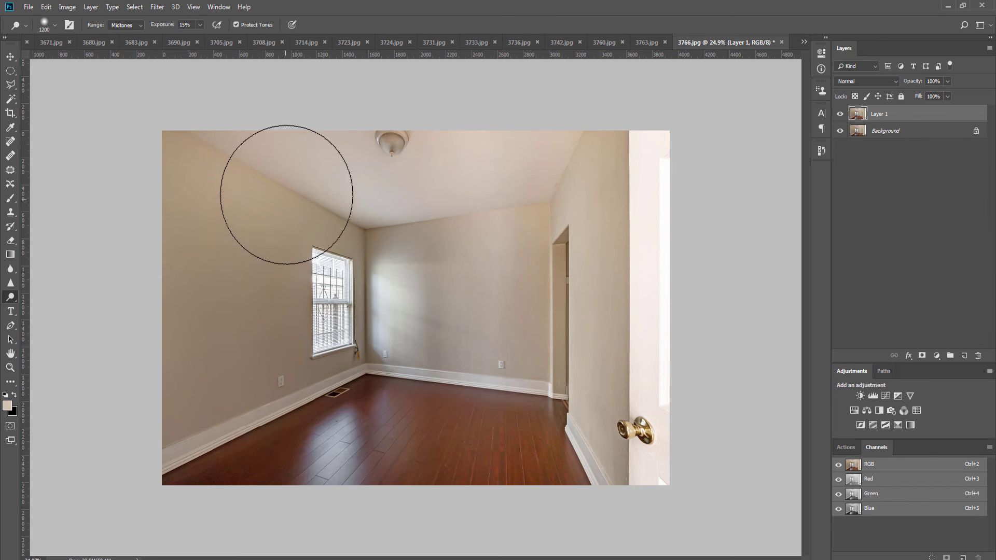
key("bracketleft")
key("bracketleft")
key("bracketleft")
key("bracketleft")
key("bracketleft")
key("bracketleft")
mouse_move(429, 226)
left_mouse_down()
mouse_move(542, 230)
mouse_move(552, 393)
mouse_move(625, 162)
mouse_move(629, 511)
mouse_move(628, 468)
left_mouse_up()
Step: Lighten the wall around the window and its baseboard with Midtones Dodge strokes at 15% exposure
key("bracketright")
key("bracketright")
key("bracketright")
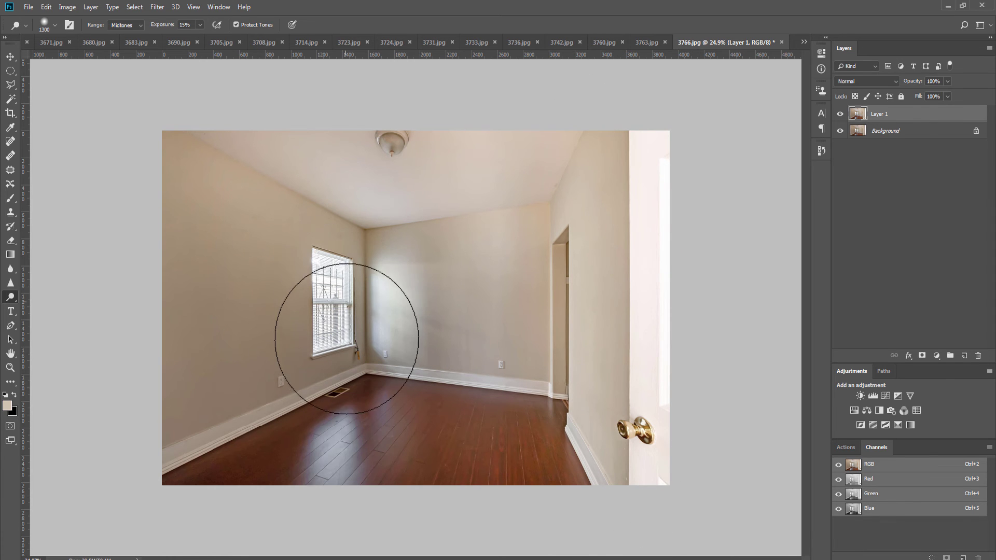
key("bracketright")
mouse_move(227, 378)
left_mouse_down()
mouse_move(252, 336)
mouse_move(114, 296)
mouse_move(69, 194)
mouse_move(229, 251)
left_mouse_up()
key("bracketright")
key("bracketleft")
key("bracketleft")
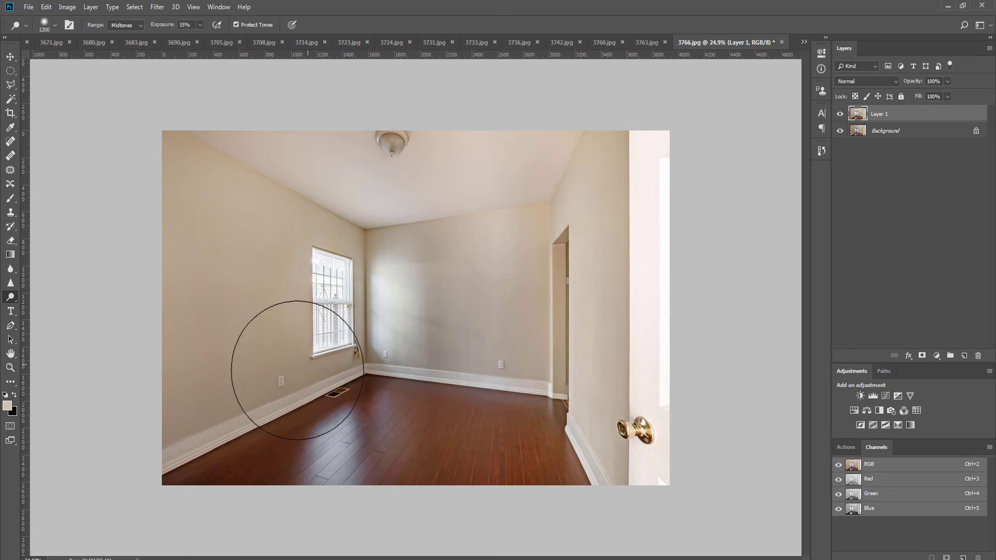
key("bracketleft")
key("bracketleft")
key("bracketleft")
key("bracketleft")
key("bracketleft")
key("bracketleft")
key("bracketleft")
left_click_drag(134, 431, 375, 342)
Step: Dodge the door side with a size 1300 brush, merge the layer down, and save and close 3766.jpg
key("bracketright")
key("bracketright")
key("bracketright")
key("bracketright")
key("bracketright")
key("bracketright")
key("bracketright")
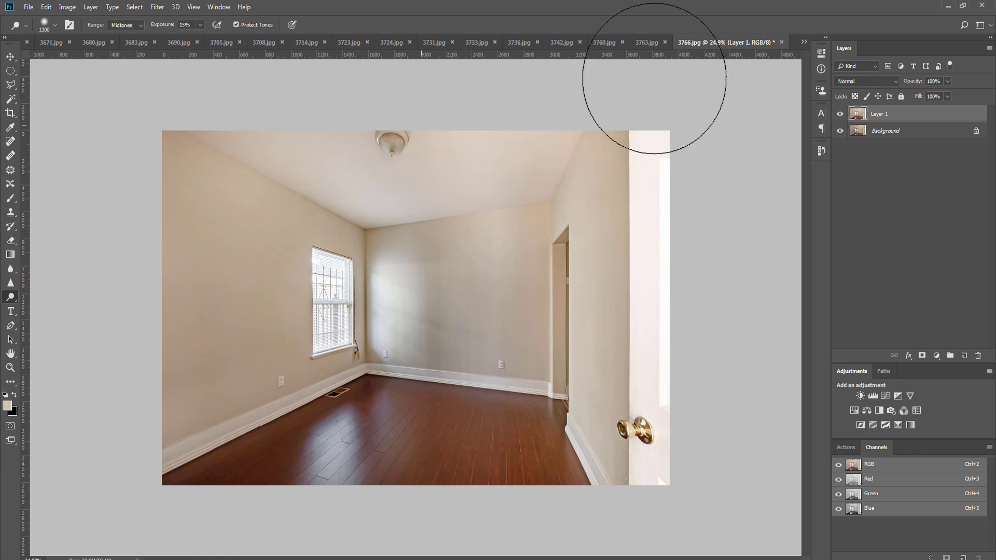
left_click_drag(640, 478, 634, 489)
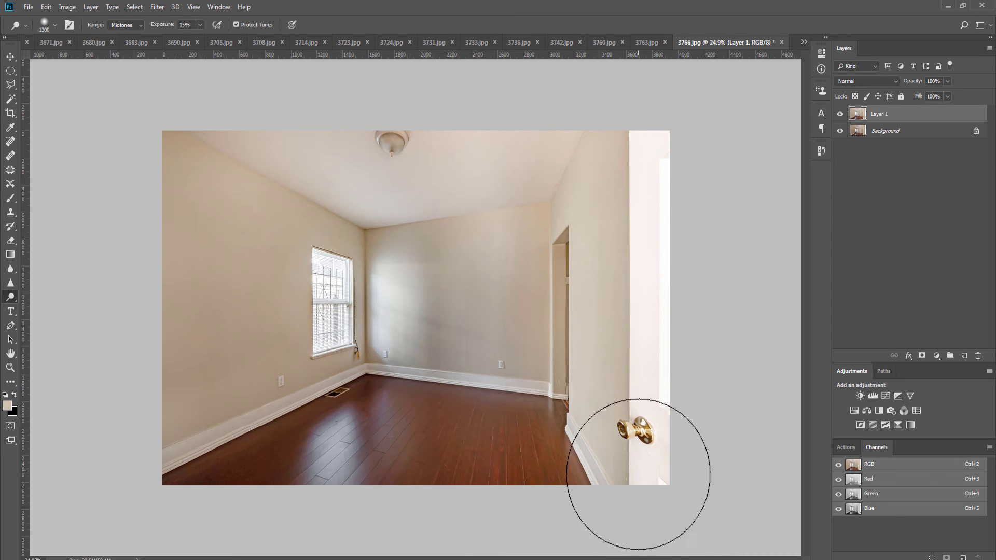
key("ctrl+e")
key("ctrl+w")
key("Return")
key("Return")
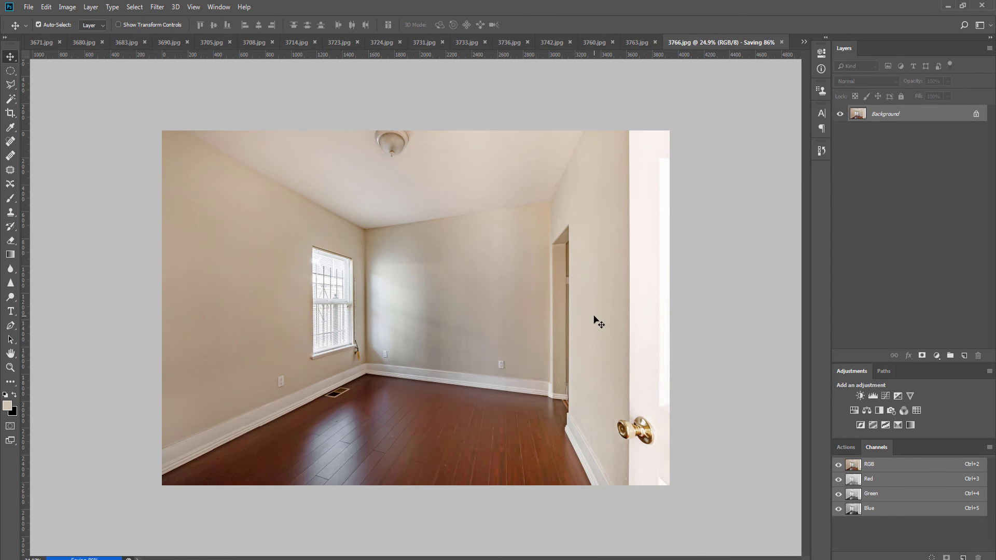
Step: Brighten 3763.jpg with a Levels 1 copy at reduced opacity, and merge it into the background
key("ctrl+j")
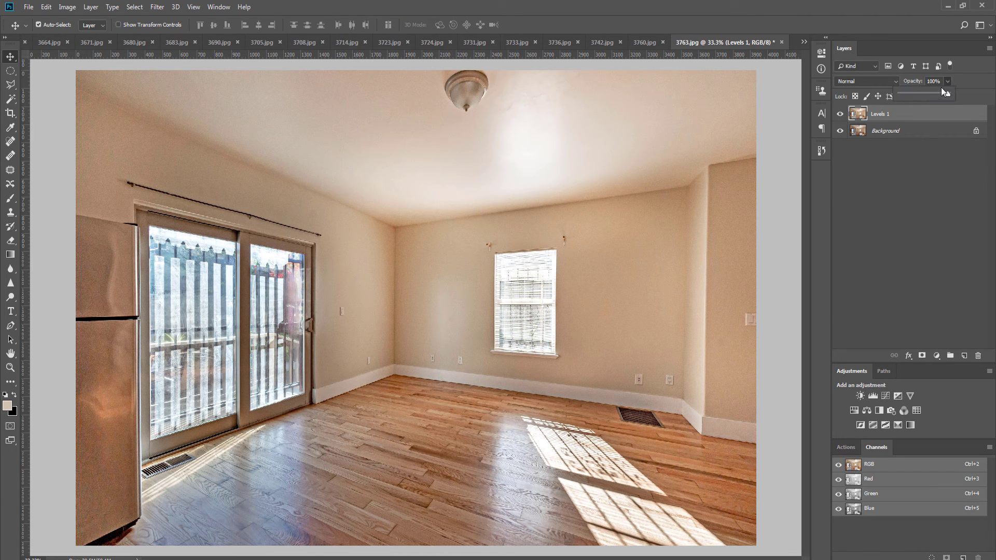
left_click_drag(930, 94, 927, 95)
key("ctrl+e")
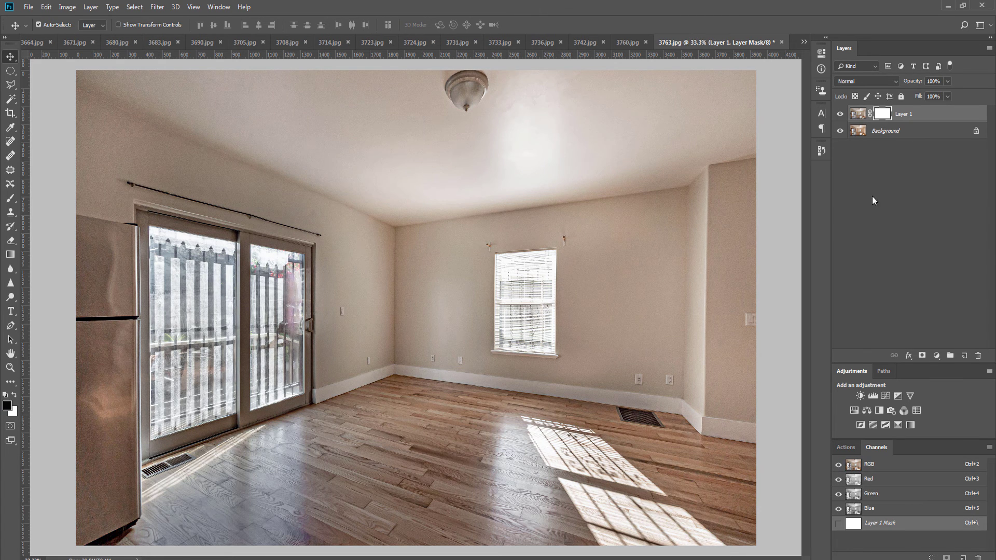
Step: Paint black over the floor on the Layer 1 mask with the size 800 brush, merge it, and apply the Noiseware filter
key("b")
key("ctrl+minus")
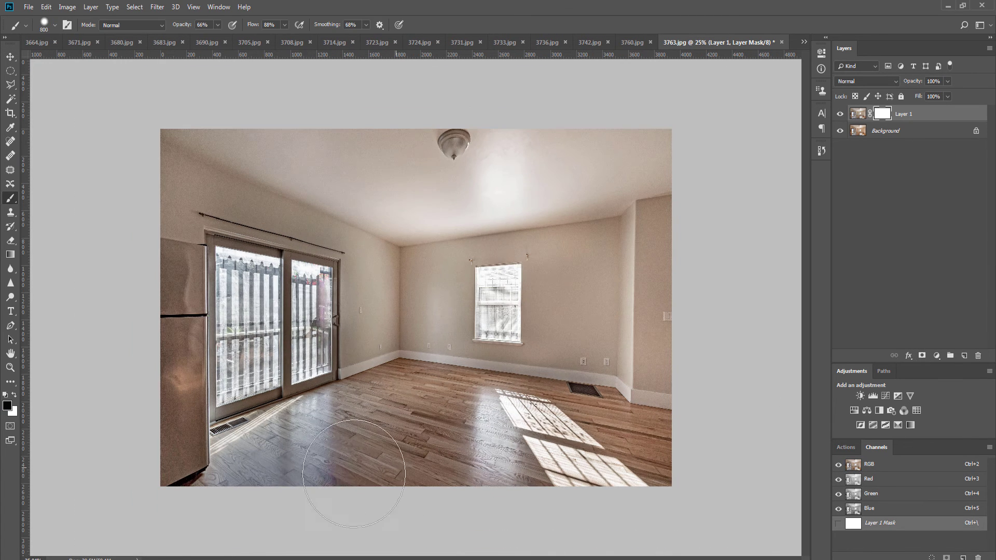
mouse_move(161, 483)
left_mouse_down()
mouse_move(331, 460)
mouse_move(424, 419)
mouse_move(403, 419)
left_mouse_up()
key("ctrl+e")
key("o")
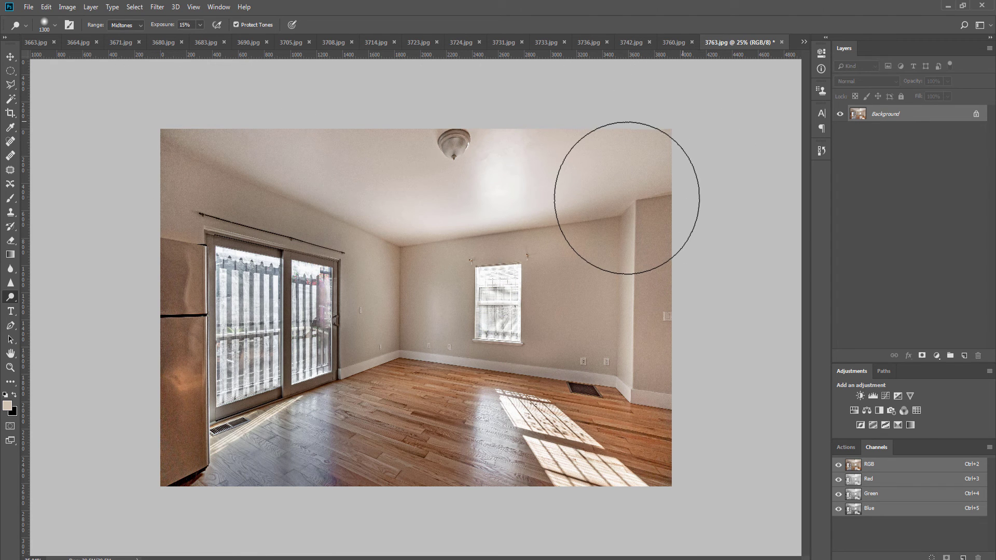
key("ctrl+alt+f")
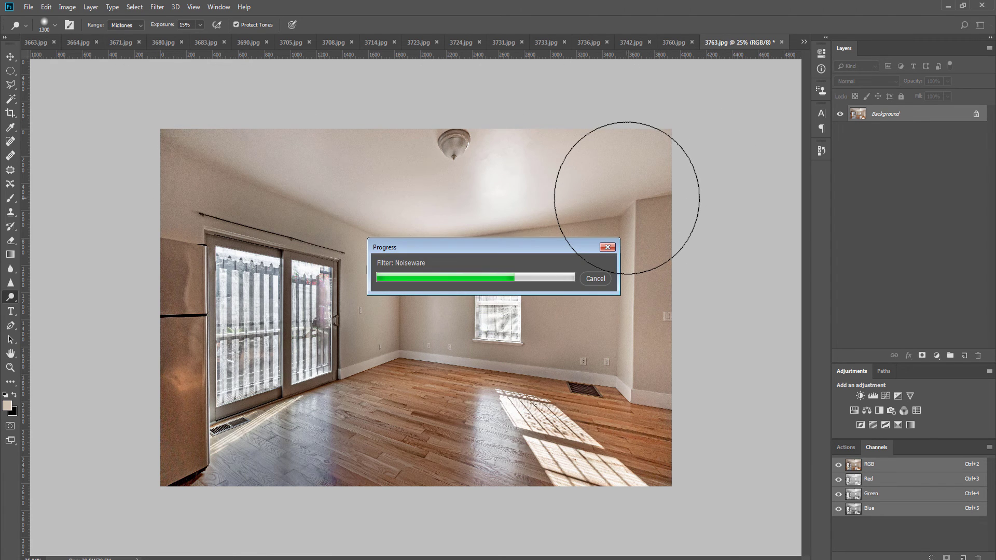
Step: Place a vertical guide at the right wall corner, transform a duplicate layer to straighten the verticals, and merge it down
key("v")
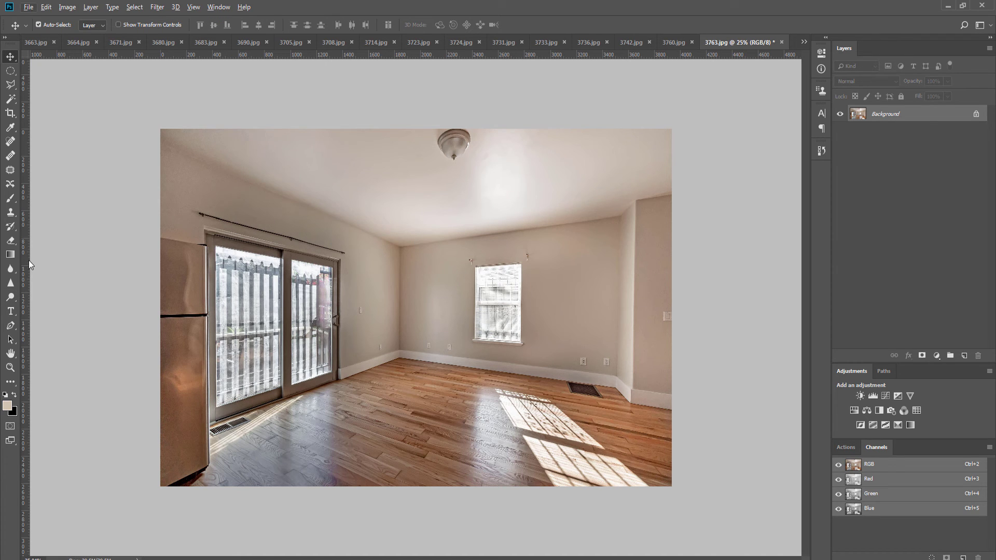
left_click_drag(29, 265, 637, 312)
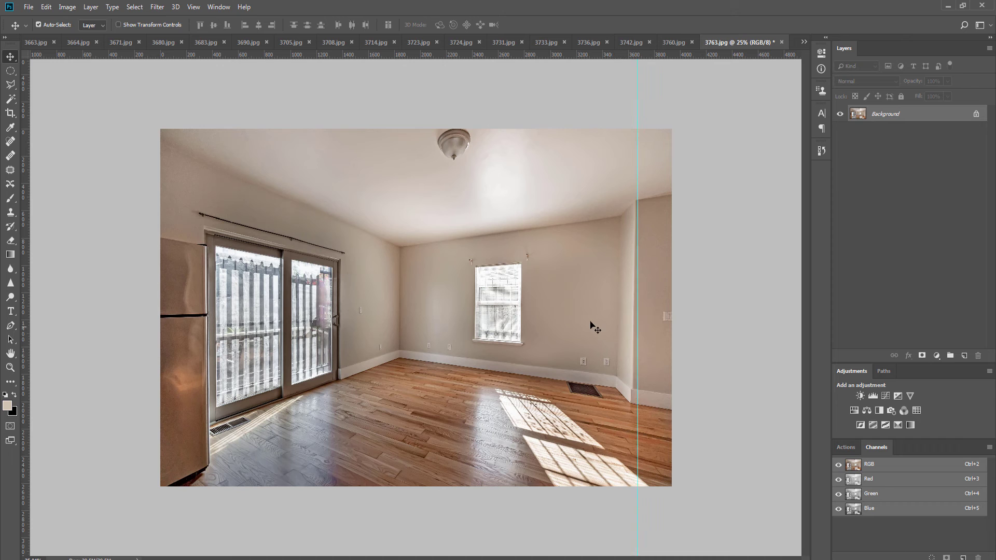
key("ctrl+j")
key("ctrl+t")
left_click_drag(673, 488, 680, 490)
key("Return")
key("ctrl+e")
Step: Lighten the floor beside the sliding door with a size 1100 Dodge brush at 15% exposure, and enlarge the brush to 1400
key("o")
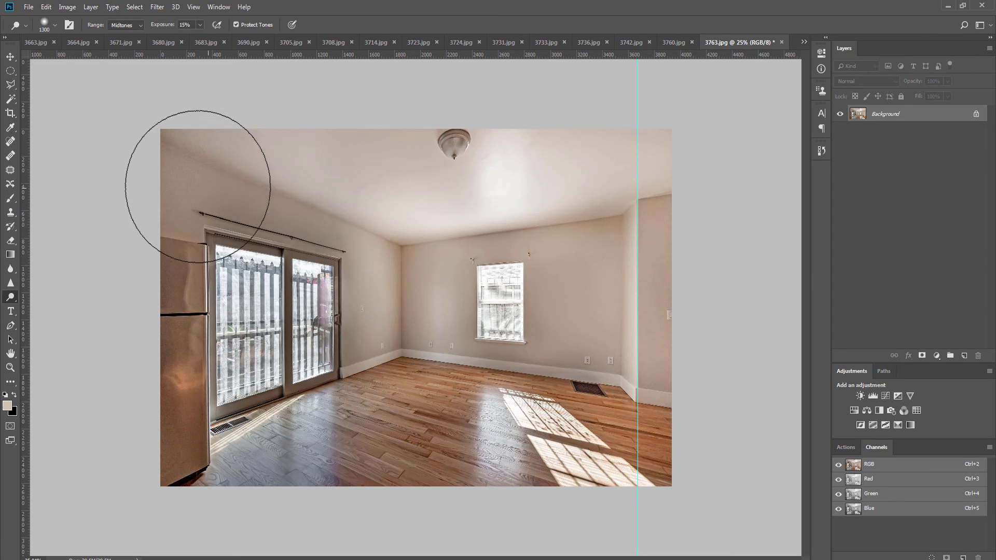
key("v")
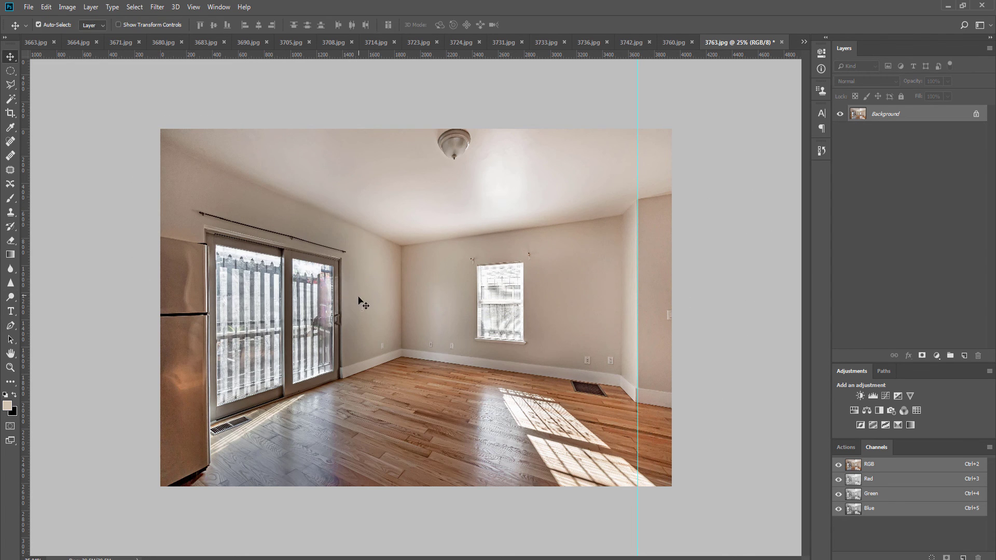
key("o")
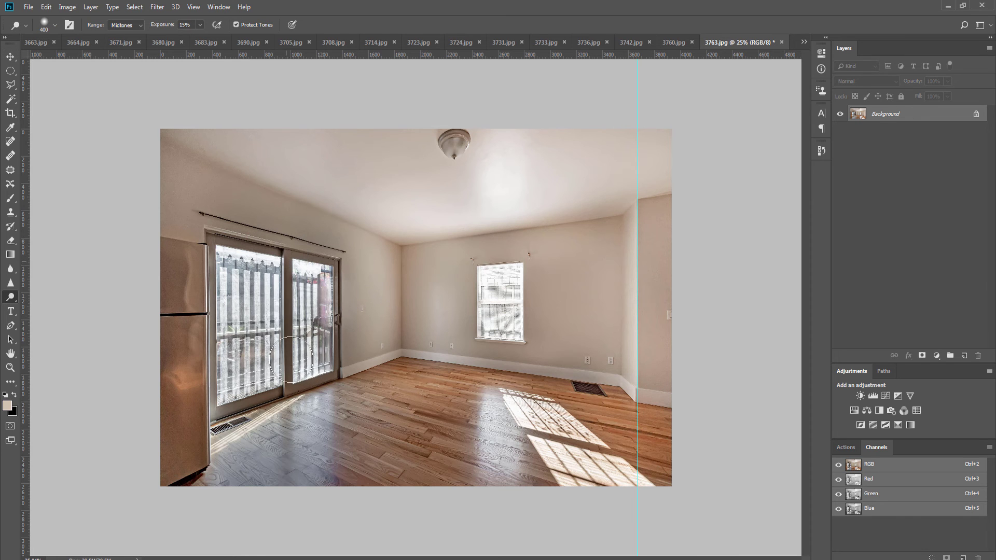
key("bracketright")
key("bracketright")
key("bracketright")
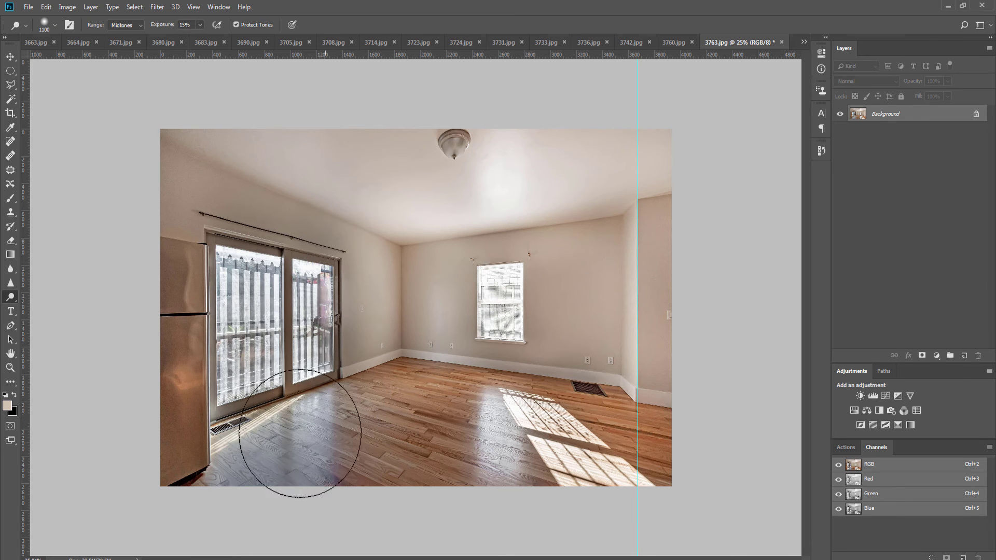
left_click_drag(300, 433, 218, 481)
key("bracketright")
key("bracketright")
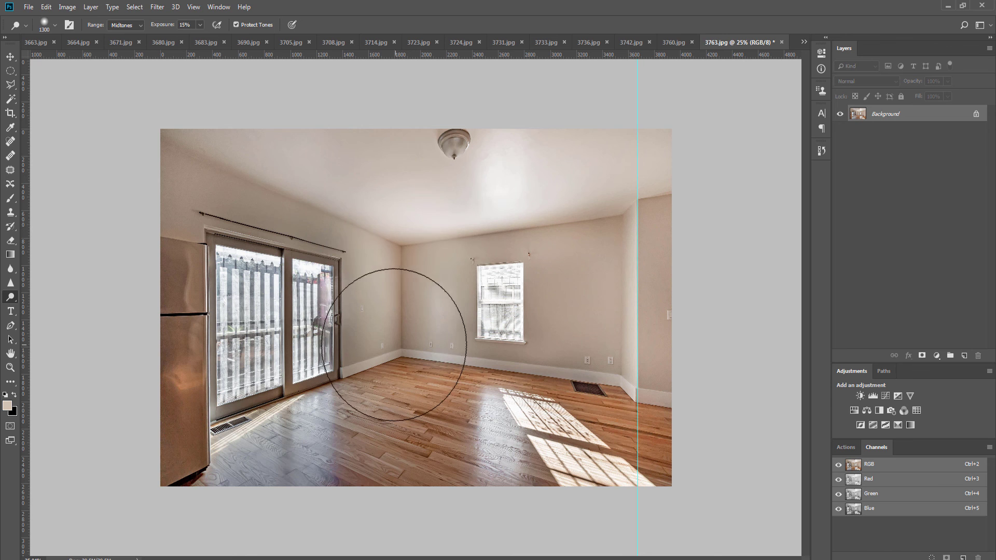
key("bracketright")
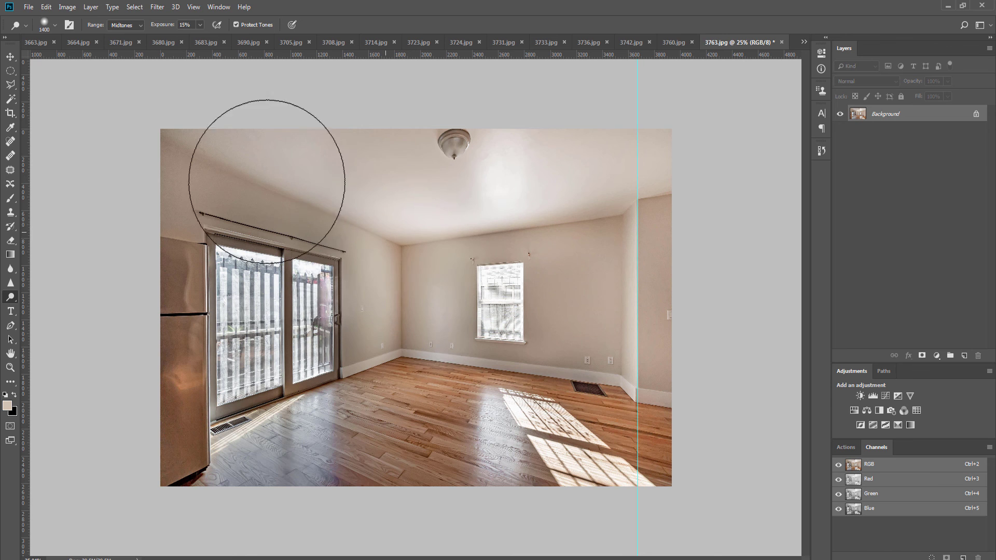
Step: Brighten 3763.jpg with a Curves adjustment, inspect the sliding door, and save and close the file
left_click(885, 397)
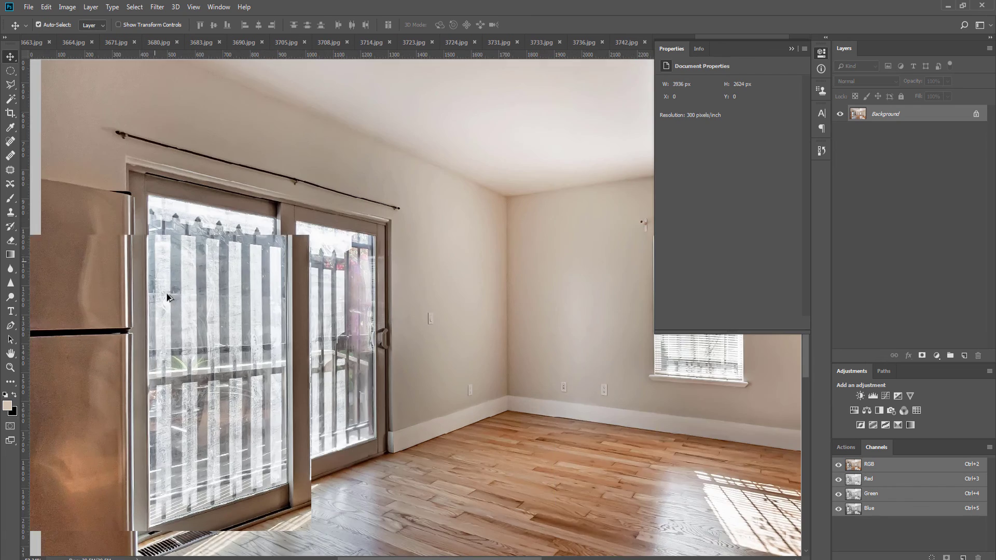
scroll(167, 296, "up", 2)
left_click_drag(167, 297, 337, 291)
scroll(337, 292, "down", 4)
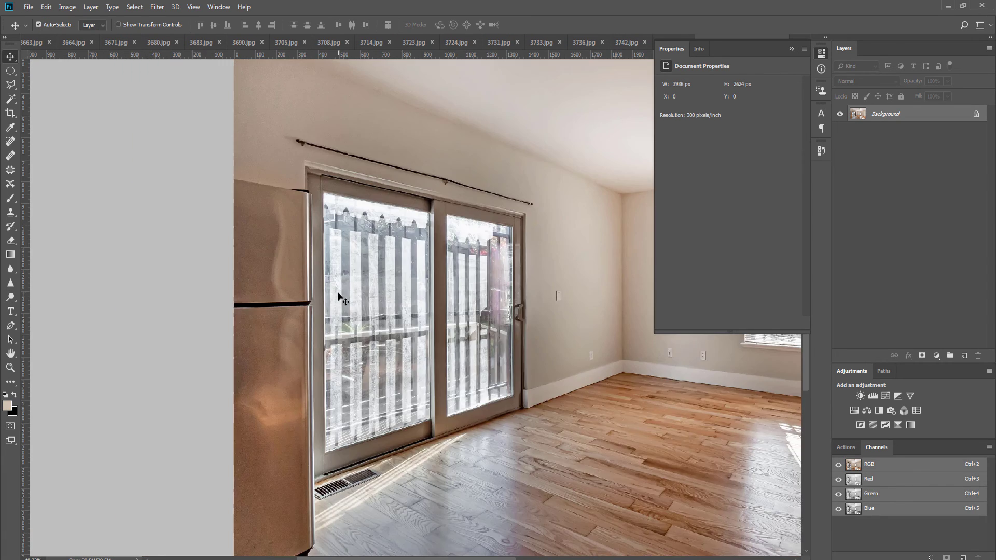
key("i")
key("ctrl+w")
key("Return")
key("Return")
key("v")
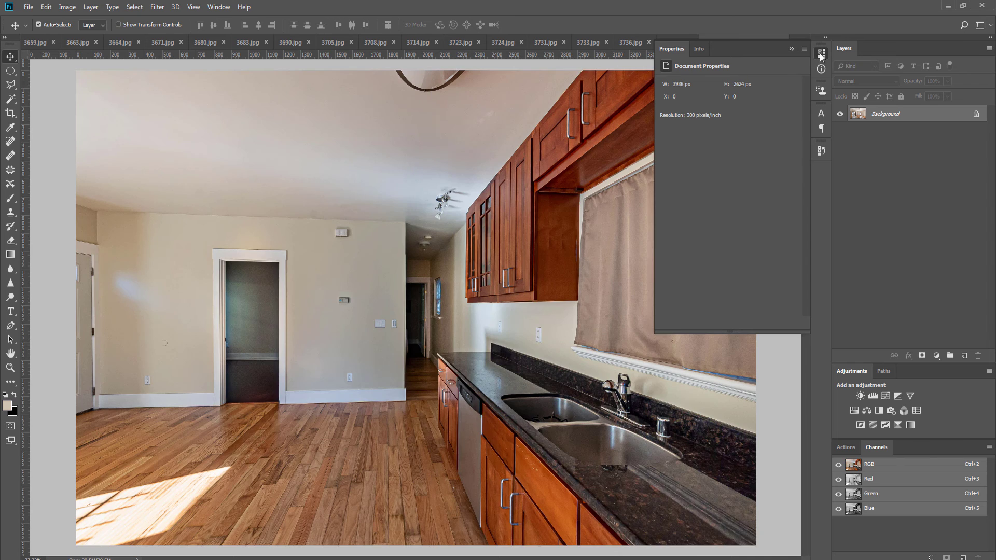
Step: Create a brightened Levels 1 layer over 3760.jpg, set its opacity to 64%, and merge it into the background
left_click(821, 52)
scroll(543, 198, "down", 1)
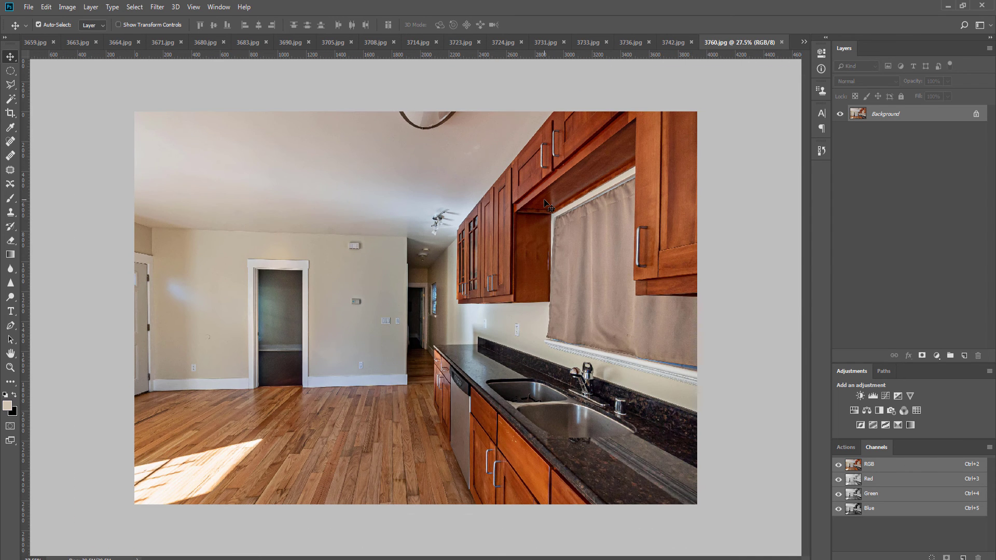
key("ctrl+j")
key("F2")
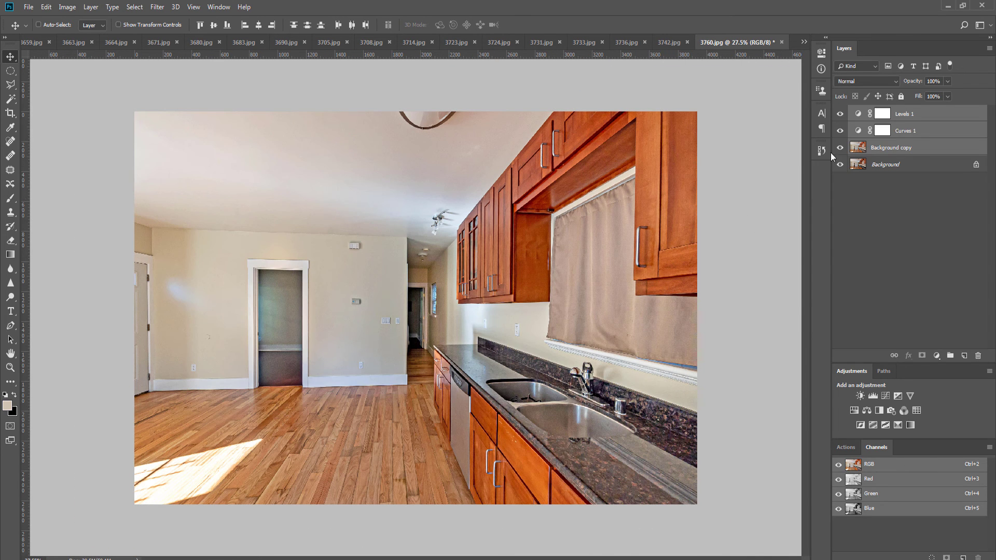
left_click(931, 93)
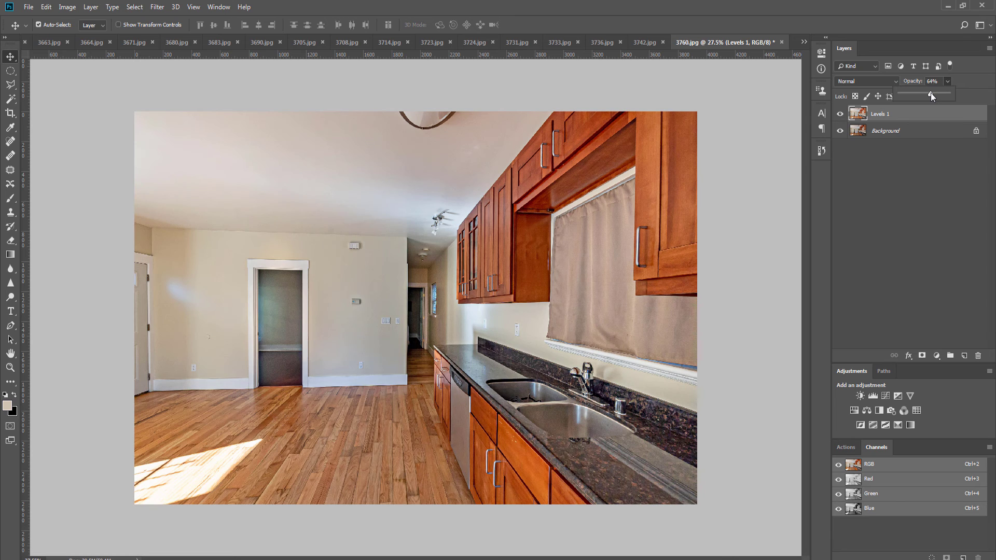
key("ctrl+e")
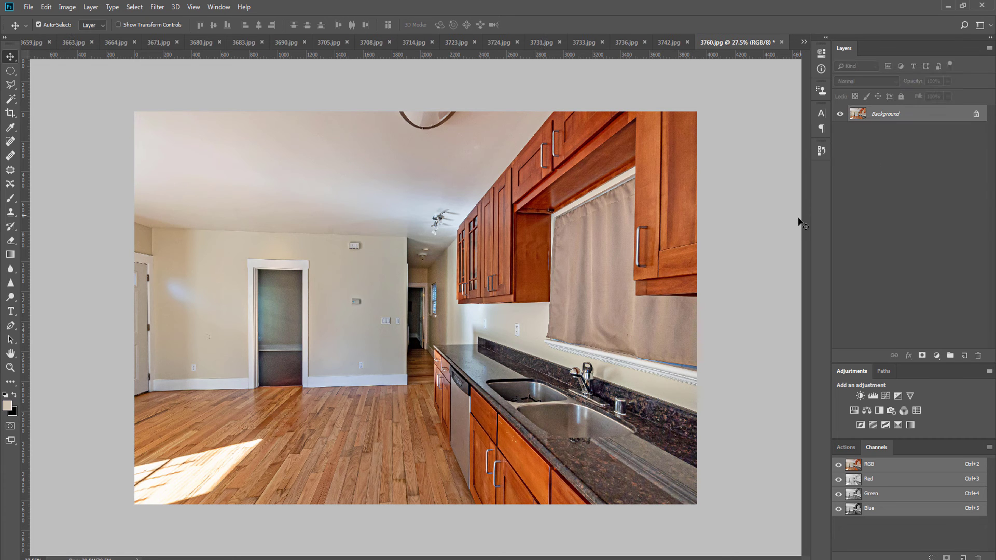
Step: Reduce the Greens saturation of 3760.jpg with a Hue/Saturation adjustment, and merge it down
left_click(855, 410)
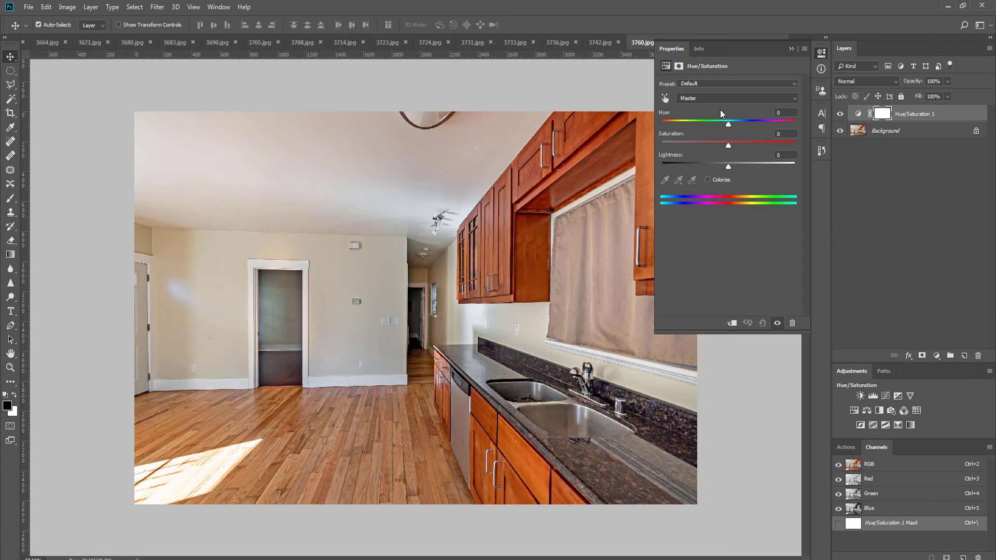
left_click(713, 98)
left_click(713, 98)
left_click(714, 98)
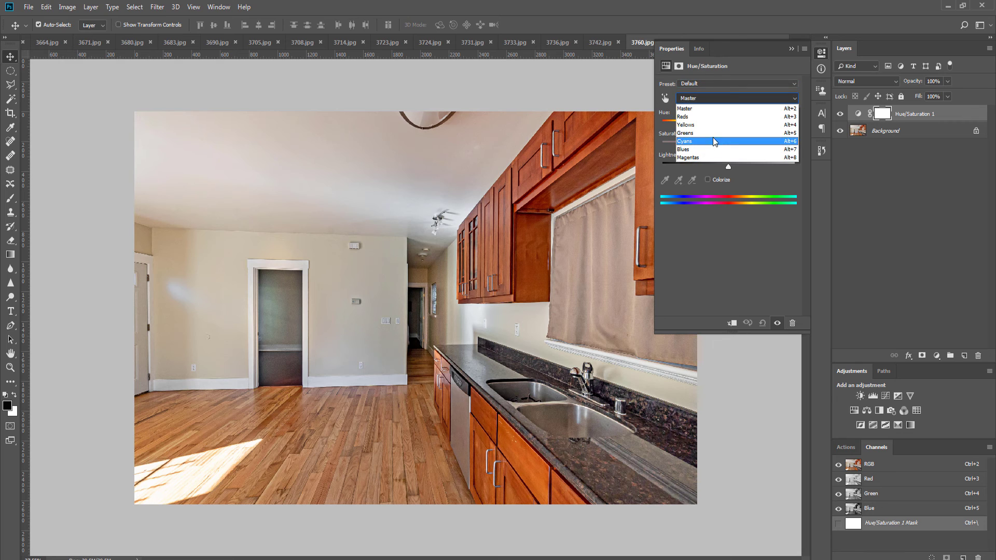
left_click(712, 134)
left_click_drag(729, 147, 679, 144)
key("ctrl+e")
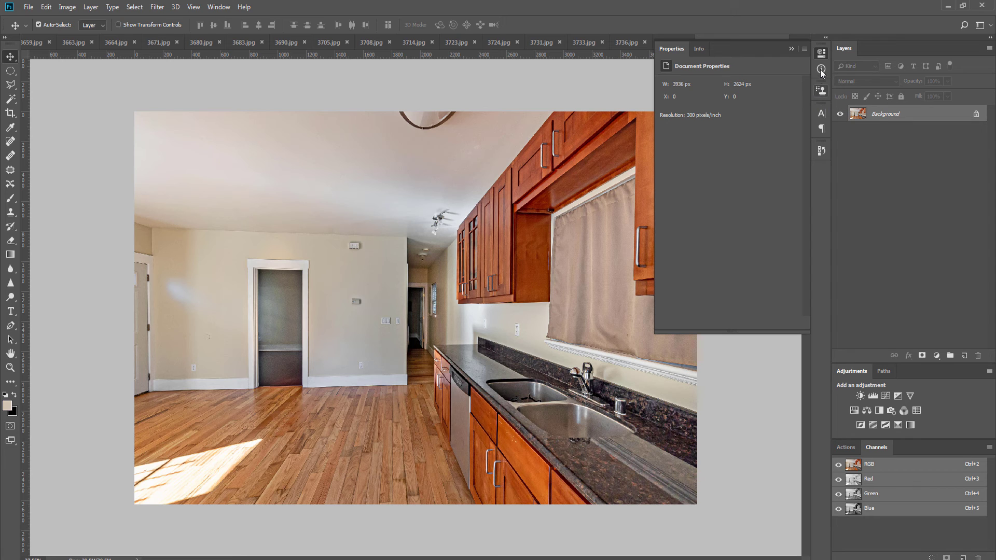
Step: Reduce the noise in 3760.jpg with Noiseware, and set up the Dodge brush at size 1000 and 15% exposure for the room's dark areas
key("ctrl+alt+f")
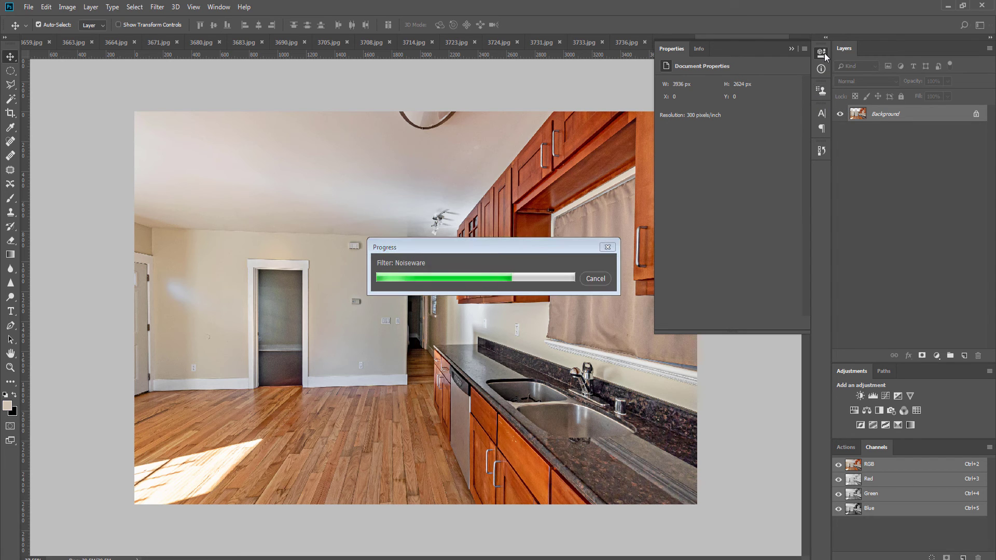
left_click(823, 53)
key("o")
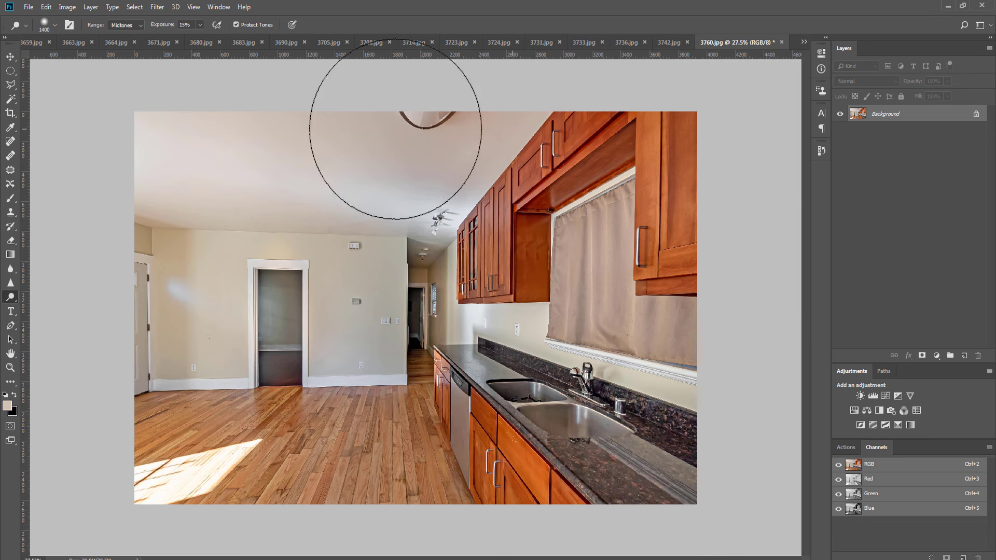
key("bracketleft")
key("bracketleft")
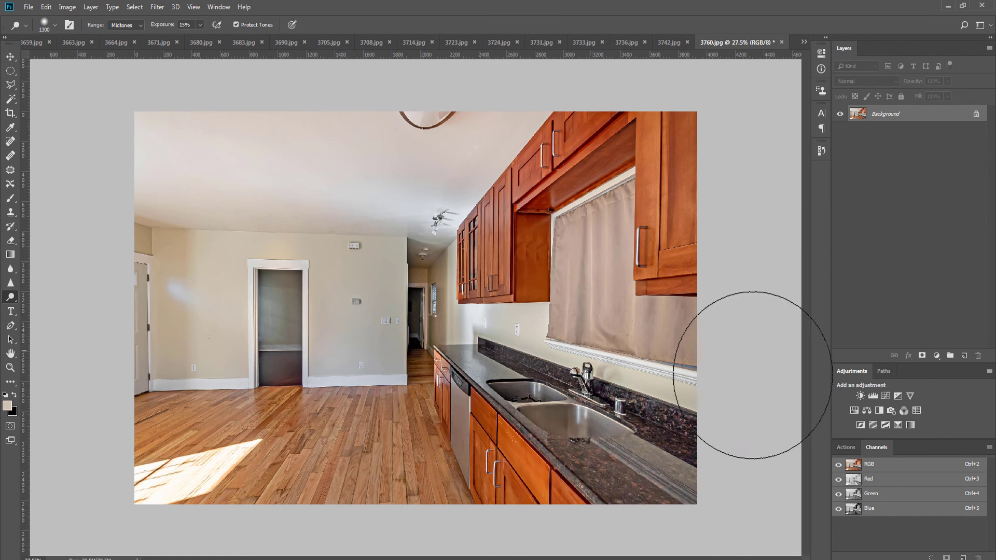
key("bracketleft")
key("bracketleft")
key("bracketleft")
key("bracketleft")
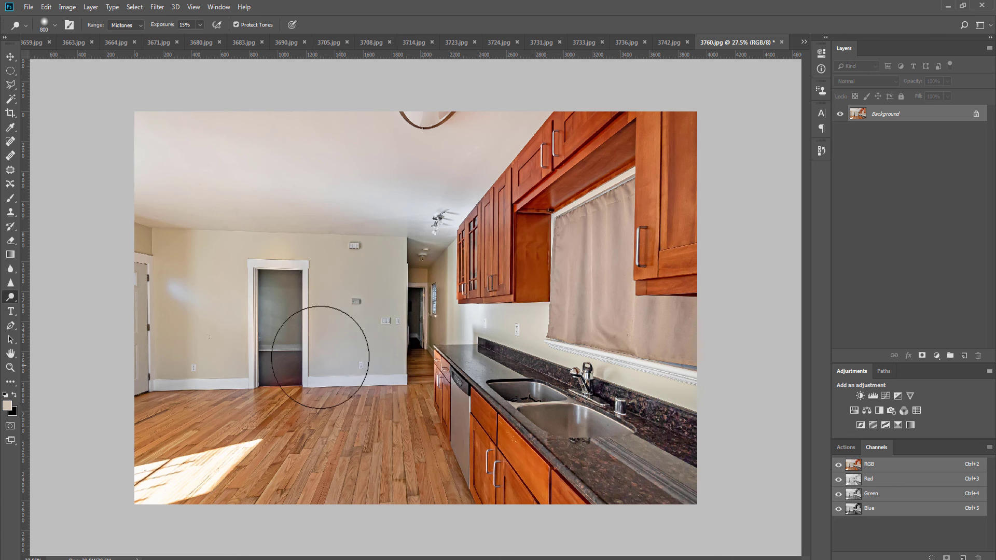
key("bracketright")
key("bracketright")
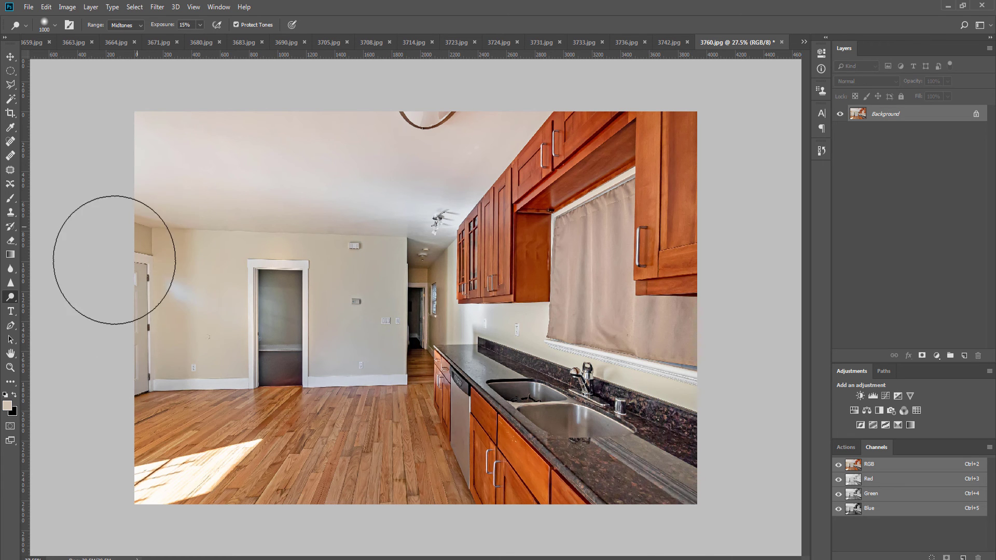
Step: Patch the bright light spot on the wall between the entry door and the doorway with clean wall texture
key("j")
scroll(156, 275, "up", 7)
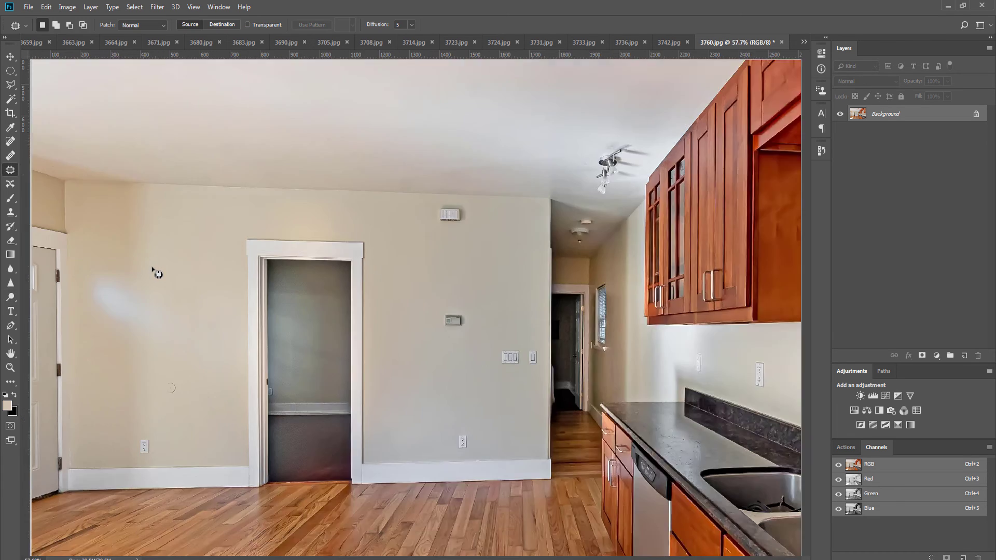
left_click_drag(197, 321, 264, 321)
key("ctrl+r")
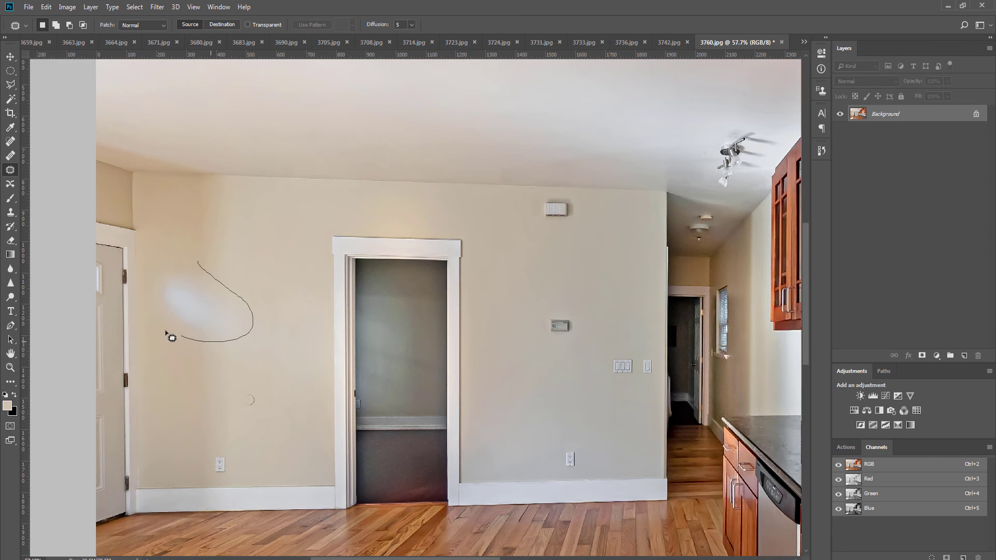
left_click_drag(161, 269, 160, 267)
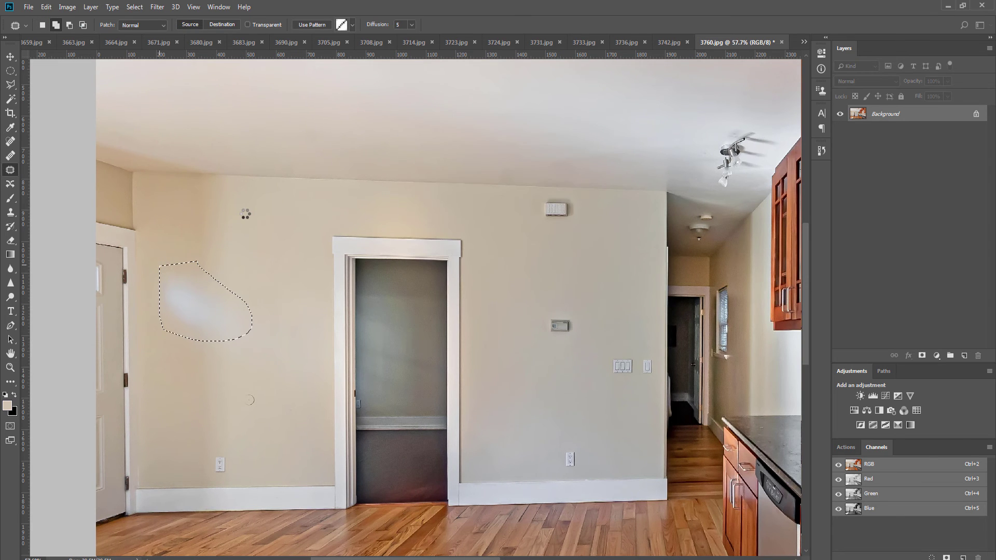
key("ctrl+d")
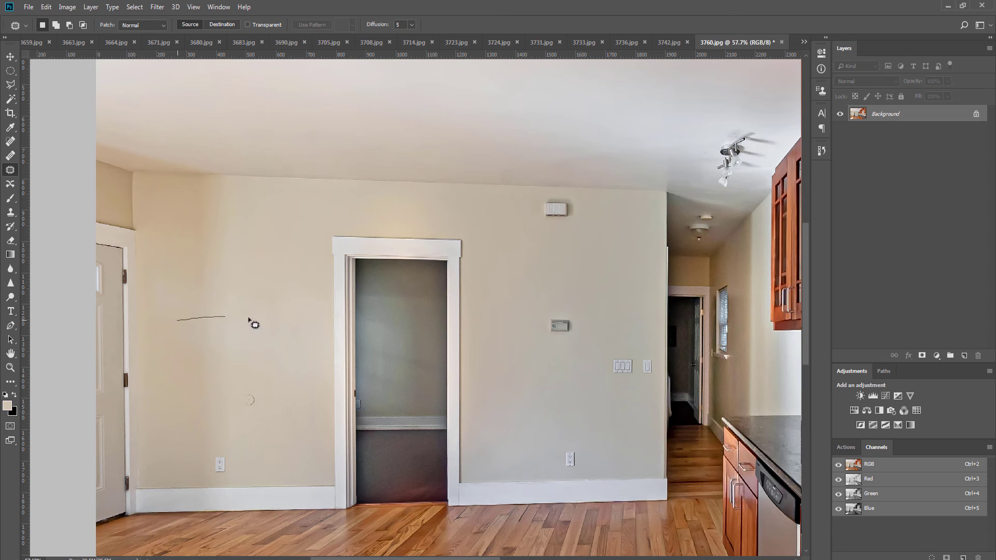
Step: Patch the remaining faint patch edge on the same wall and clear the selection
left_click_drag(161, 355, 156, 344)
scroll(259, 258, "down", 3)
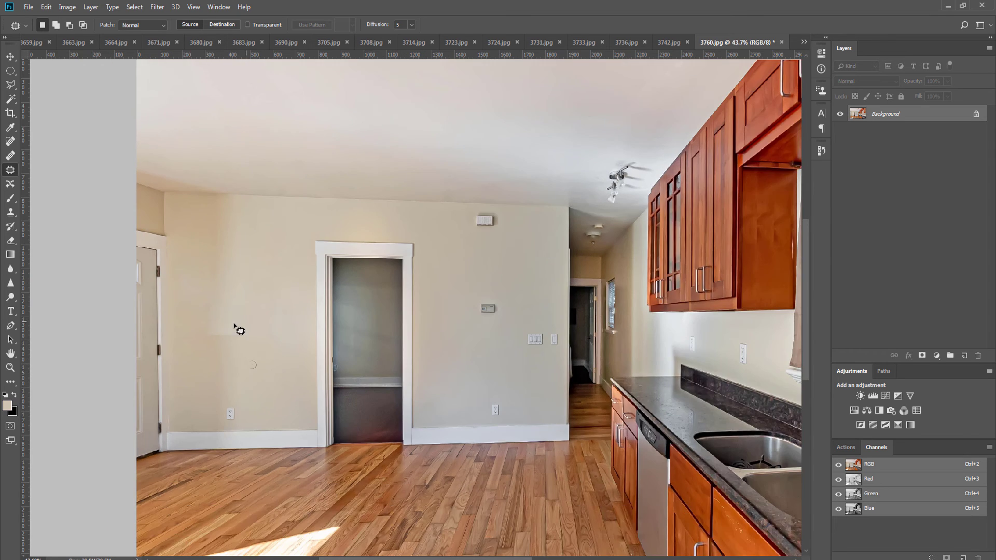
scroll(217, 322, "up", 4)
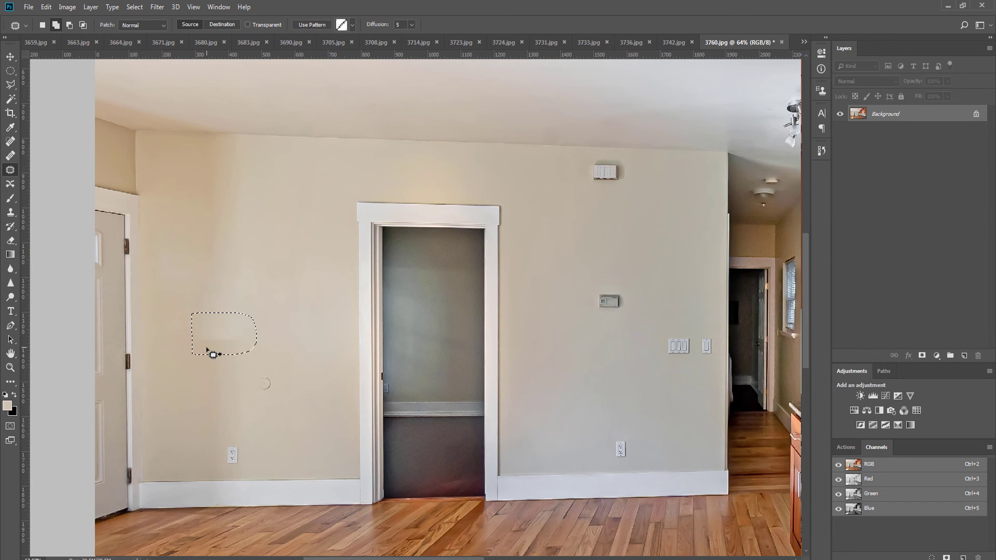
key("shift+F6")
key("Return")
key("ctrl+d")
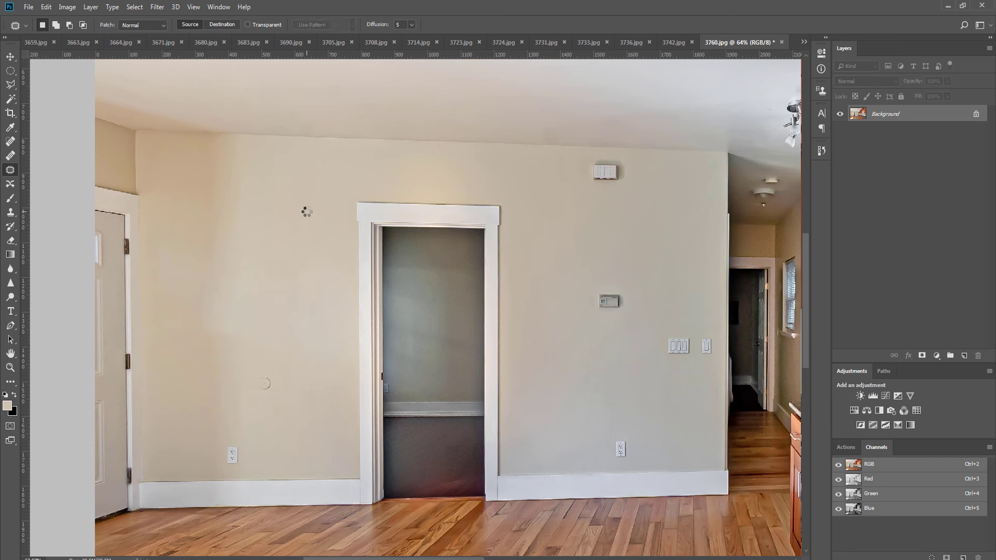
Step: Save and close 3760.jpg, accepting the JPEG options
scroll(306, 212, "down", 2)
key("v")
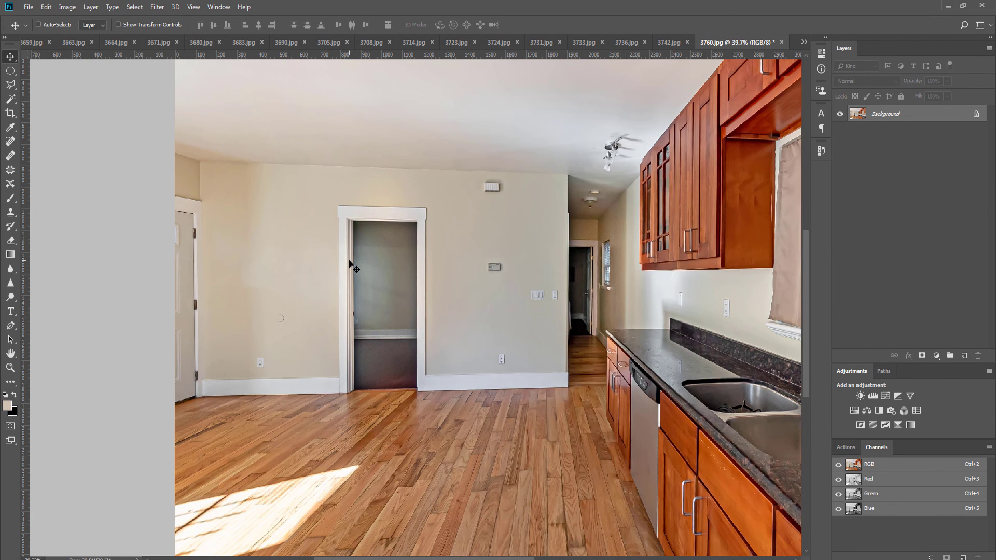
key("ctrl+w")
key("Return")
key("Return")
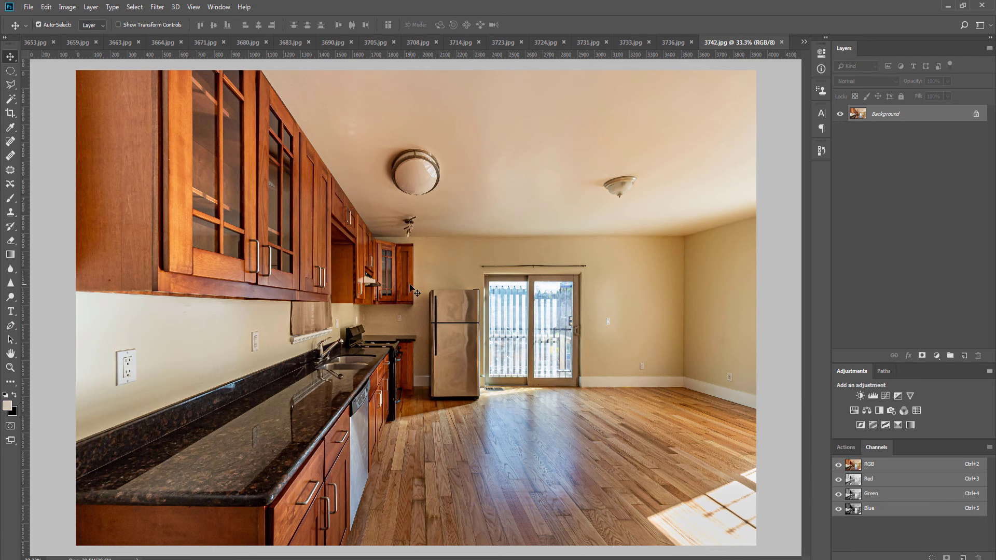
Step: Create a brightened Levels 1 layer over 3742.jpg, set its opacity to 70%, and merge it into the background
key("F2")
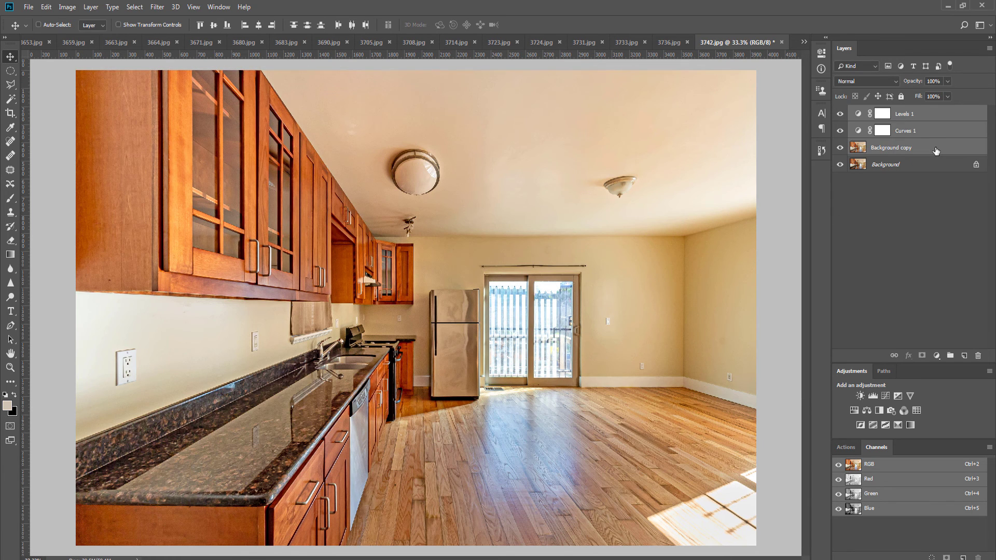
left_click_drag(935, 93, 932, 93)
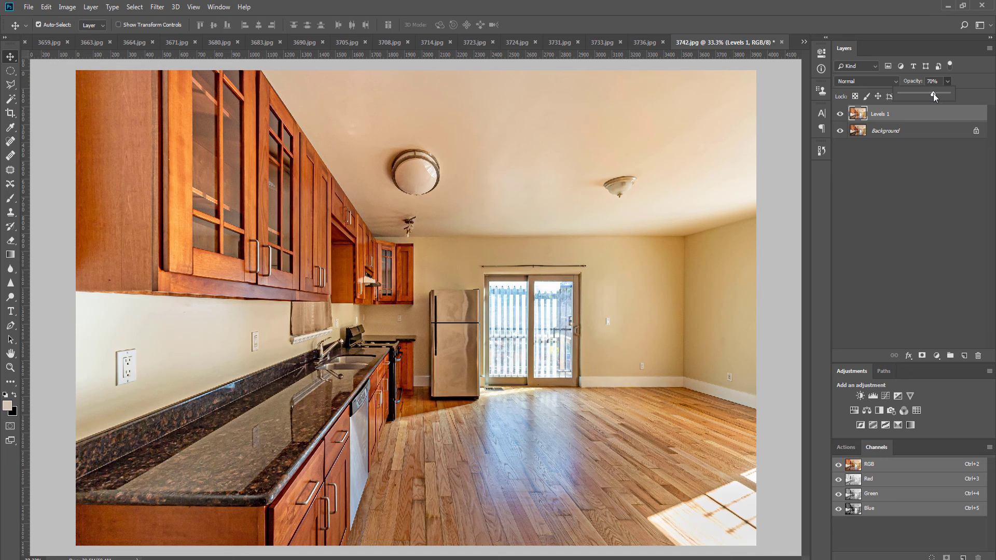
key("ctrl+e")
Step: Mute the blue tint in the sliding door of 3742.jpg with a Hue/Saturation adjustment, and merge it down
key("F3")
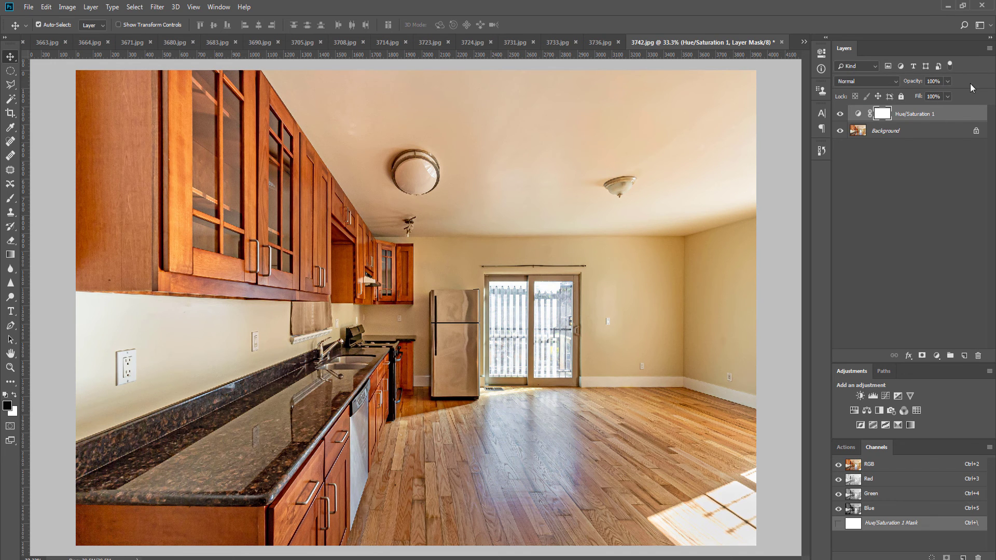
left_click(947, 81)
key("ctrl+e")
Step: Blend a color-corrected Layer 1 over 3742.jpg at 61% opacity and merge it into the background
scroll(550, 238, "down", 4)
key("ctrl+j")
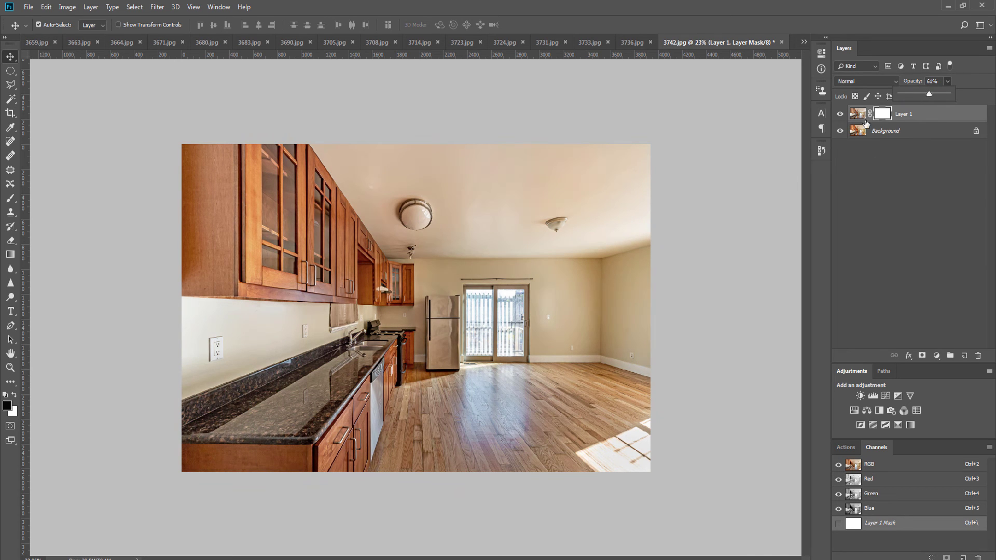
key("ctrl+e")
Step: Lighten the ceiling of 3742.jpg with a size 1000 Dodge brush on midtones at 15% exposure
key("o")
left_click_drag(369, 167, 538, 195)
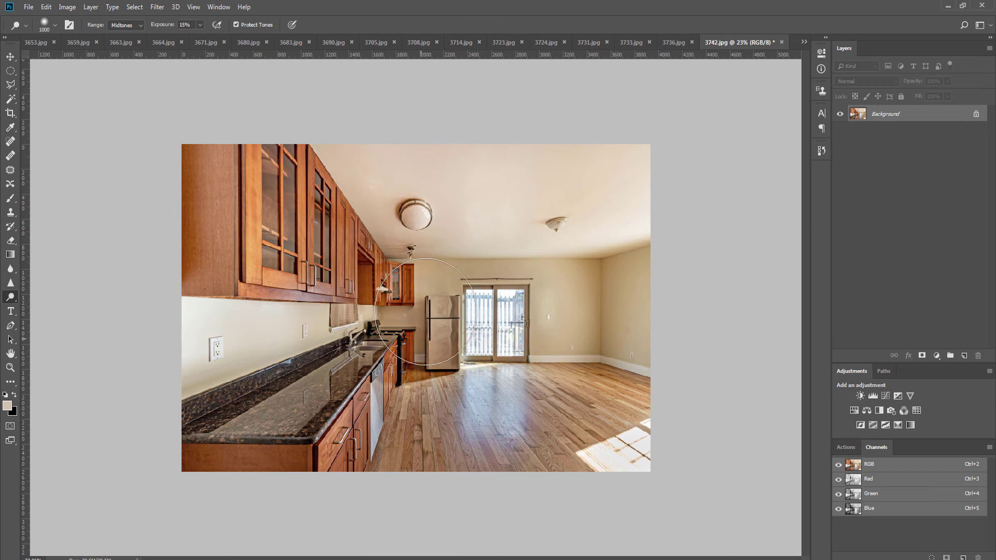
key("ctrl+f")
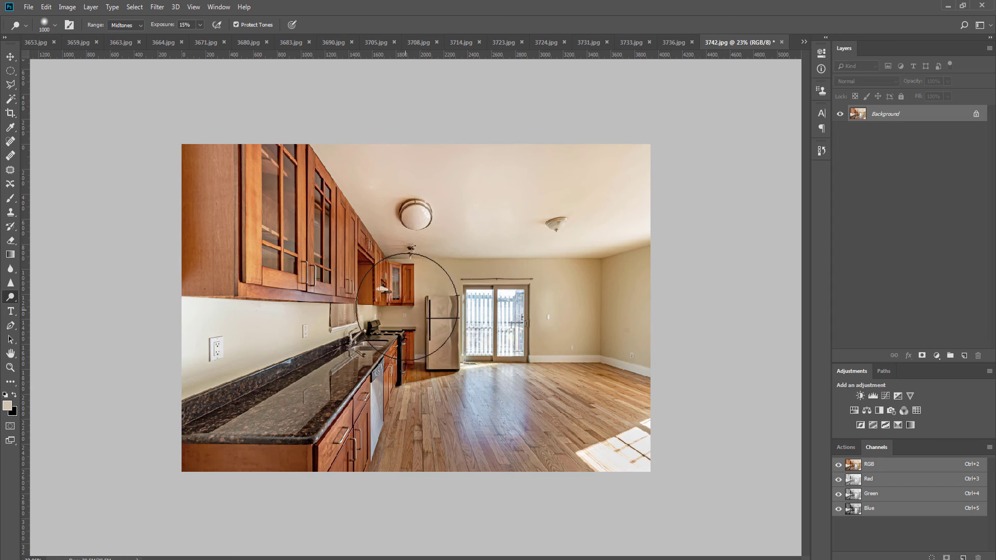
key("v")
left_click(413, 312)
key("Escape")
key("o")
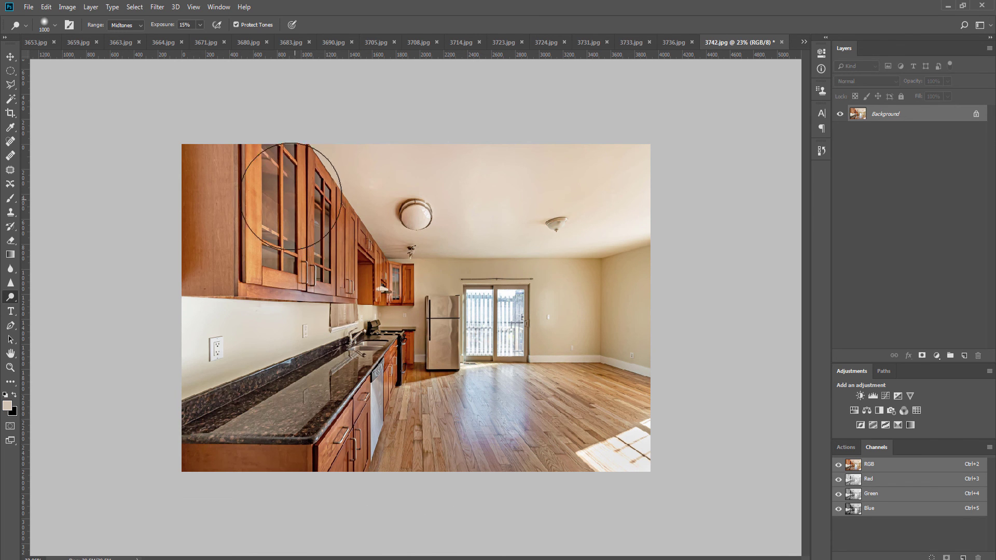
Step: Save and close 3742.jpg, accepting the JPEG options
key("ctrl+w")
key("Return")
key("Return")
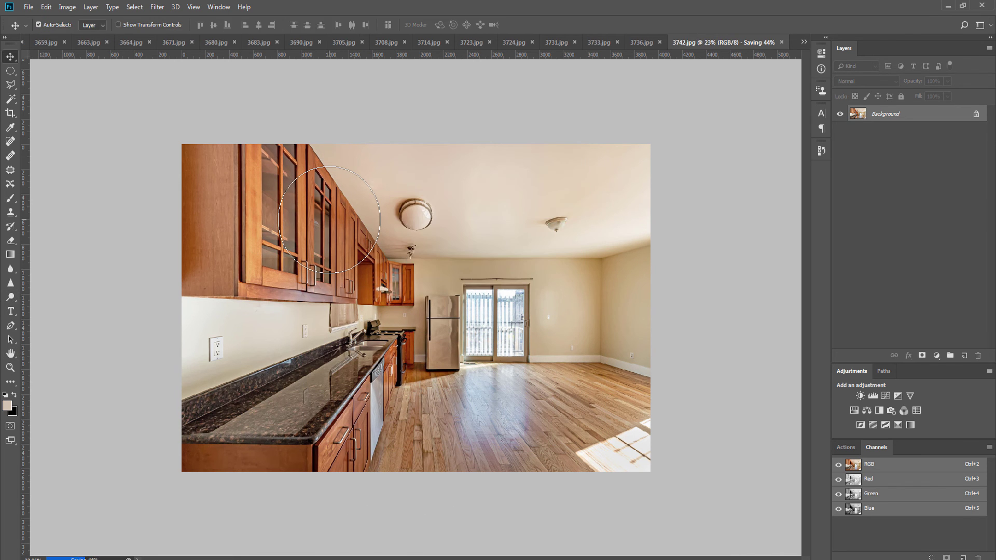
Step: Blend a brightened Levels 1 layer at 72% opacity and a color-corrected Layer 1 at 68% opacity into the background of 3736.jpg
key("F2")
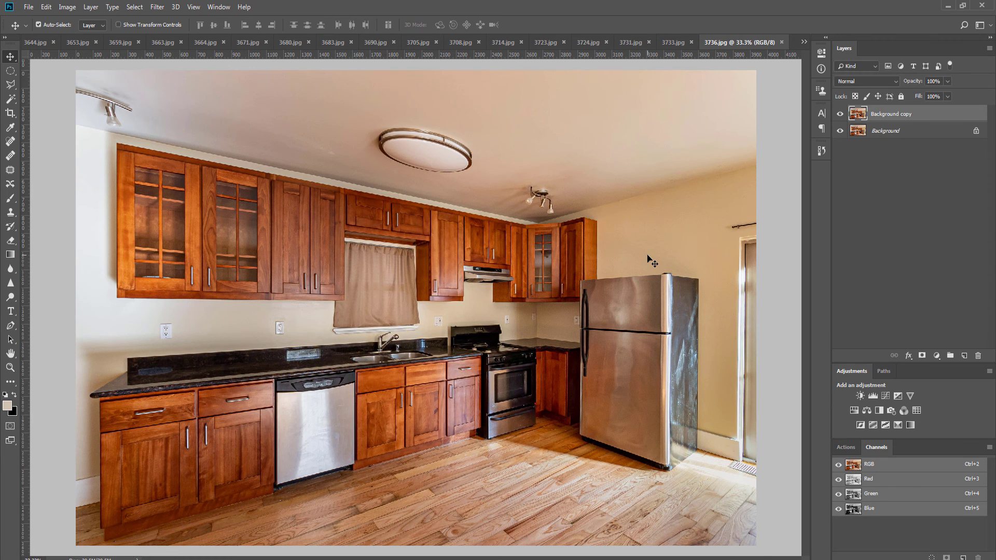
left_click(947, 81)
key("ctrl+e")
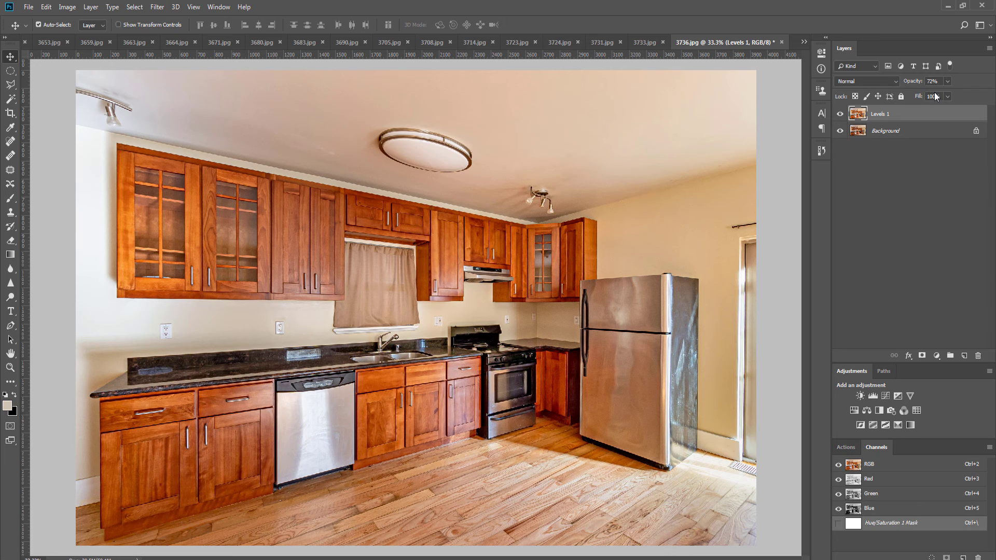
key("F3")
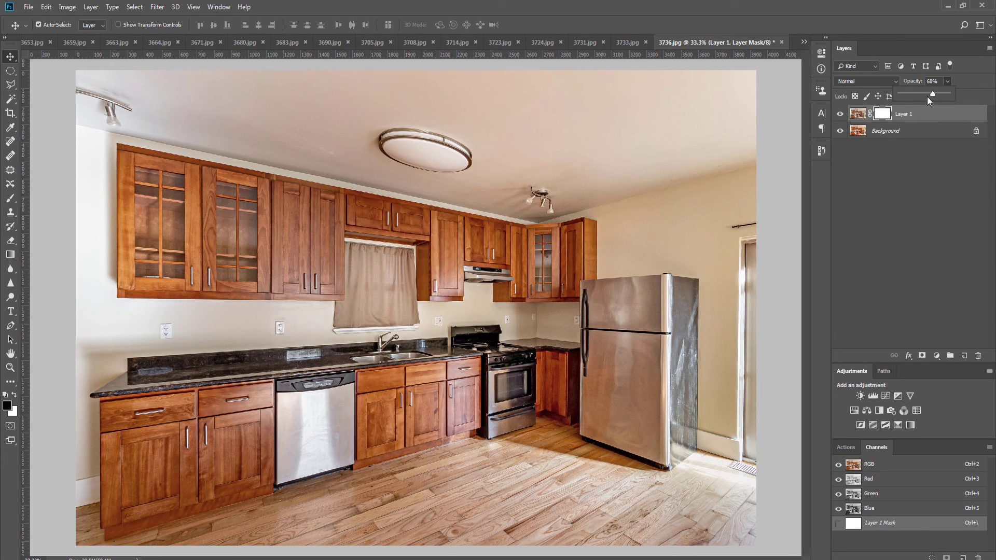
key("ctrl+e")
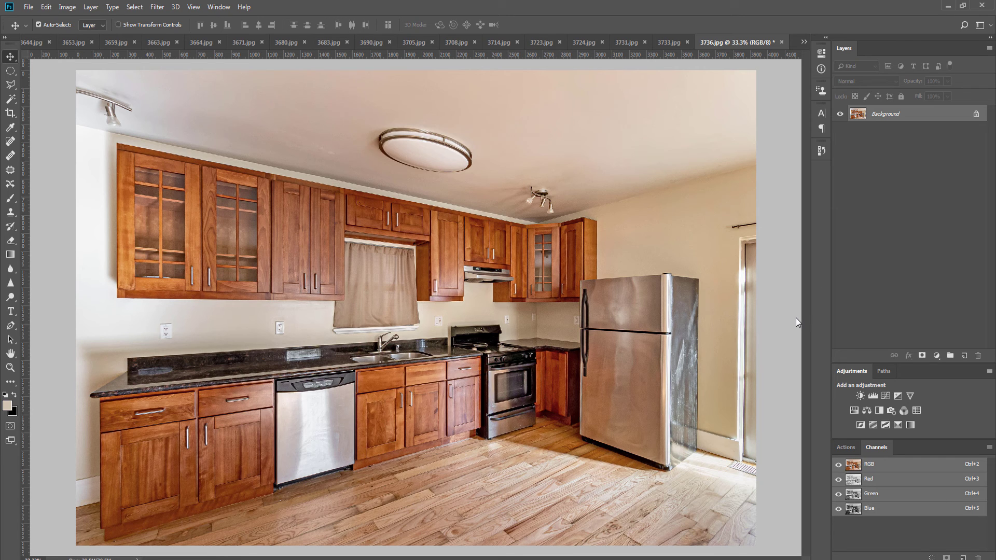
Step: Brighten 3736.jpg with a Curves adjustment layer, raising the RGB midpoint to input 119 and output 139
left_click(886, 398)
left_click_drag(734, 172, 733, 163)
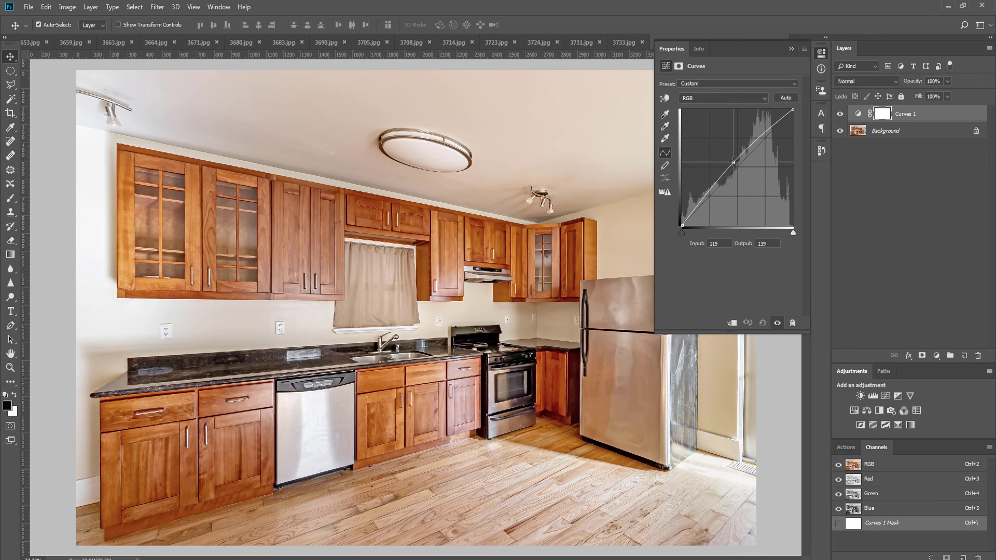
left_click(821, 53)
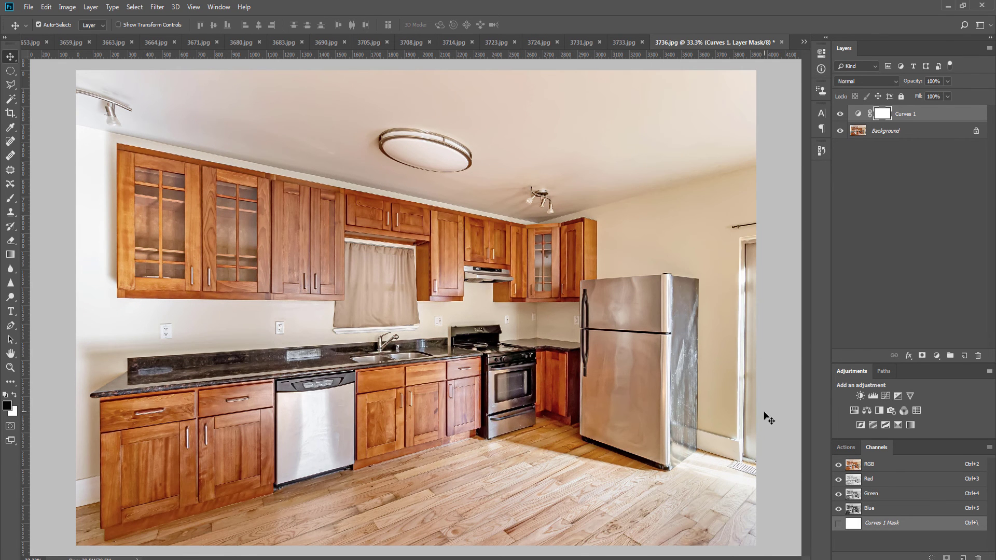
Step: Mask the Curves brightening off the floor and refrigerator with a size 800 black brush at 66% opacity, and merge it down
key("b")
scroll(747, 347, "down", 3)
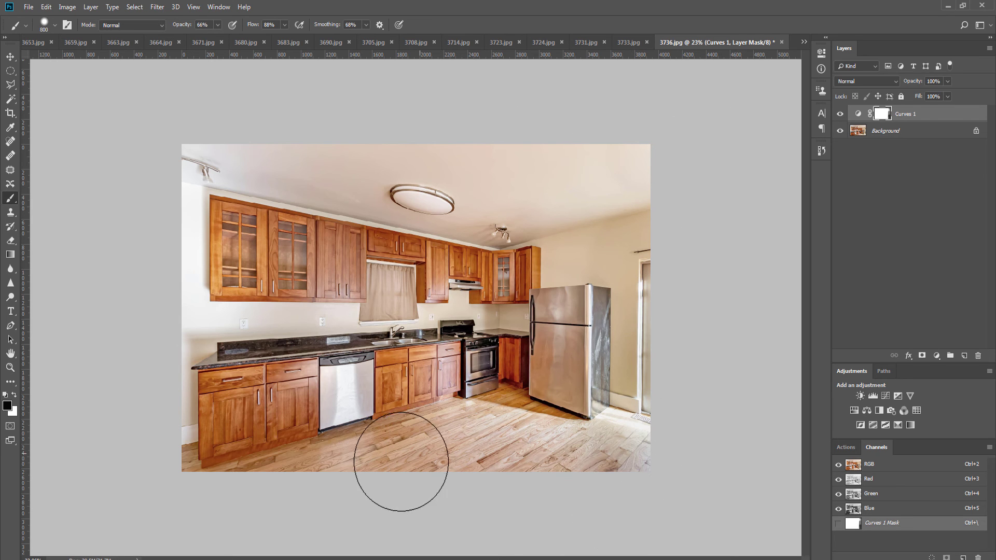
mouse_move(519, 431)
left_mouse_down()
mouse_move(636, 442)
mouse_move(596, 328)
mouse_move(574, 433)
mouse_move(562, 385)
left_mouse_up()
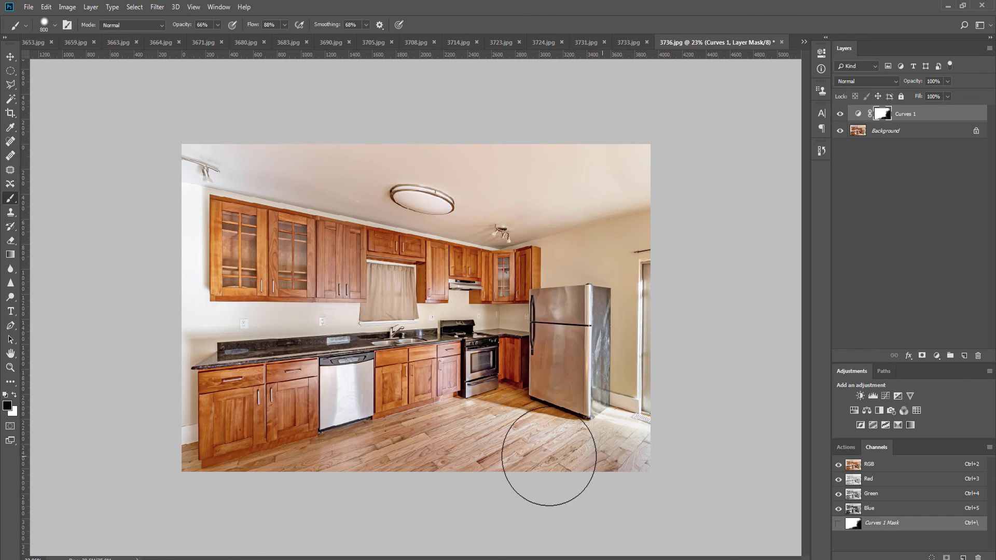
key("ctrl+e")
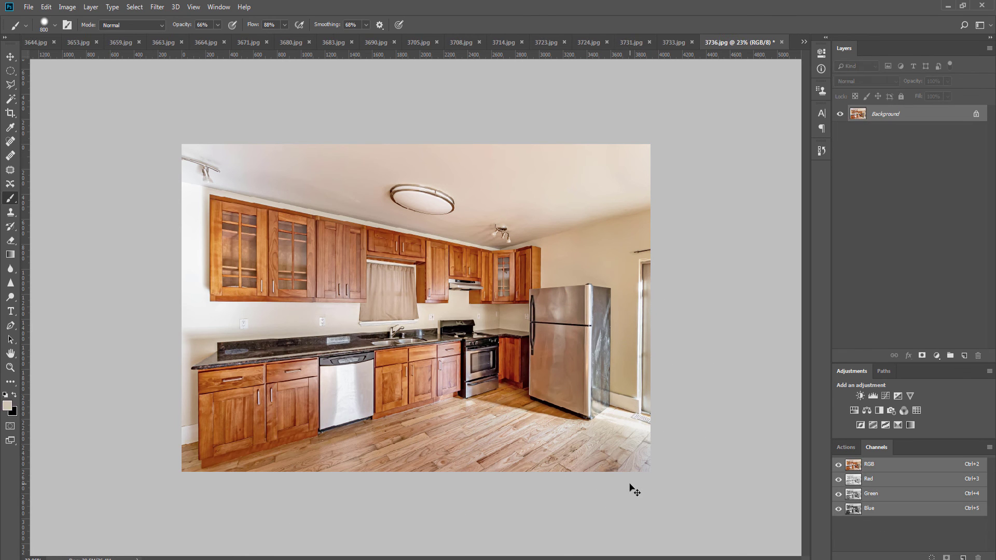
Step: Save and close 3736.jpg, accepting the JPEG options
key("ctrl+w")
key("Return")
key("Return")
key("v")
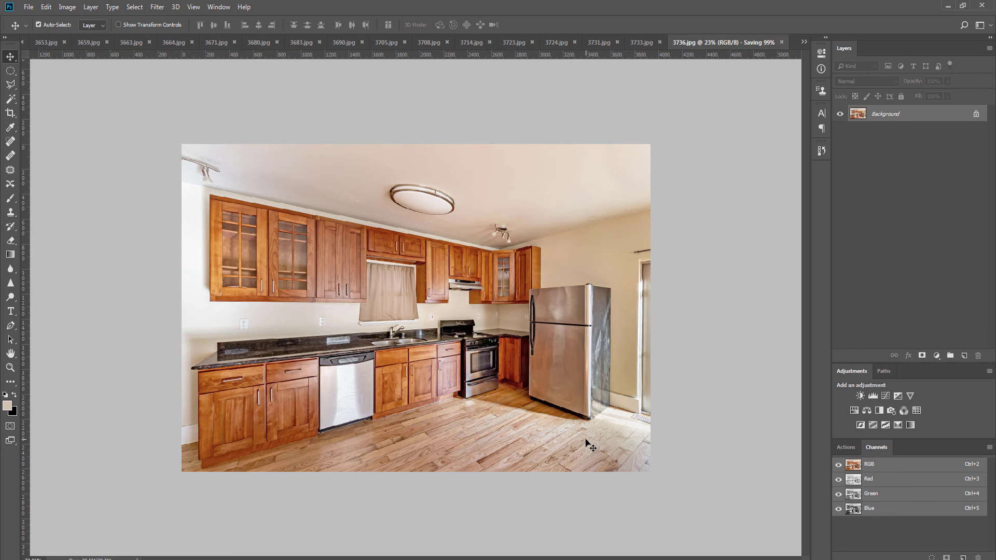
Step: Create a brightened Levels 1 layer over 3733.jpg, set its opacity to 62%, and merge it into the background
key("ctrl+j")
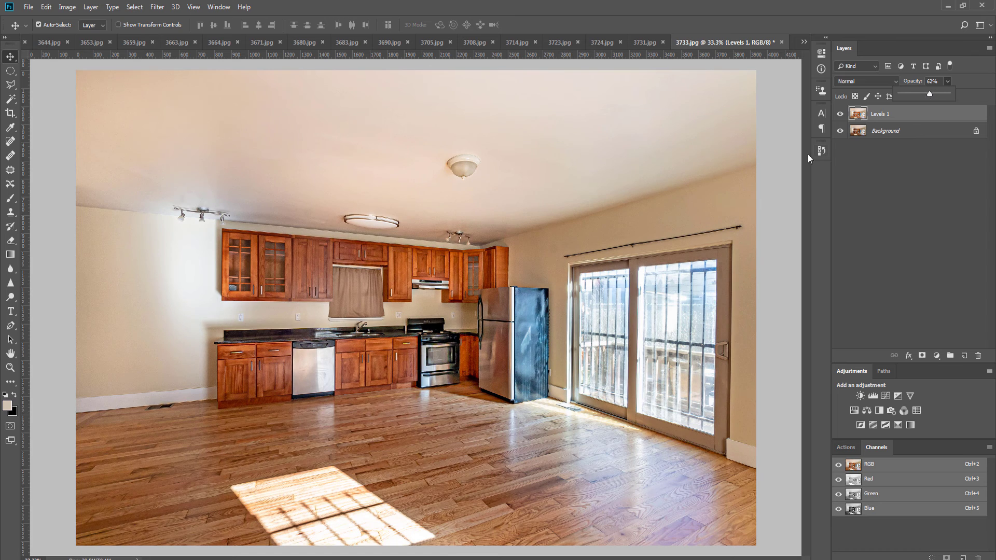
key("e")
key("ctrl+shift+e")
key("ctrl+minus")
Step: Neutralize the blue tint on the refrigerator and sliding door in 3733.jpg with a Hue/Saturation adjustment layer, and merge it down
key("o")
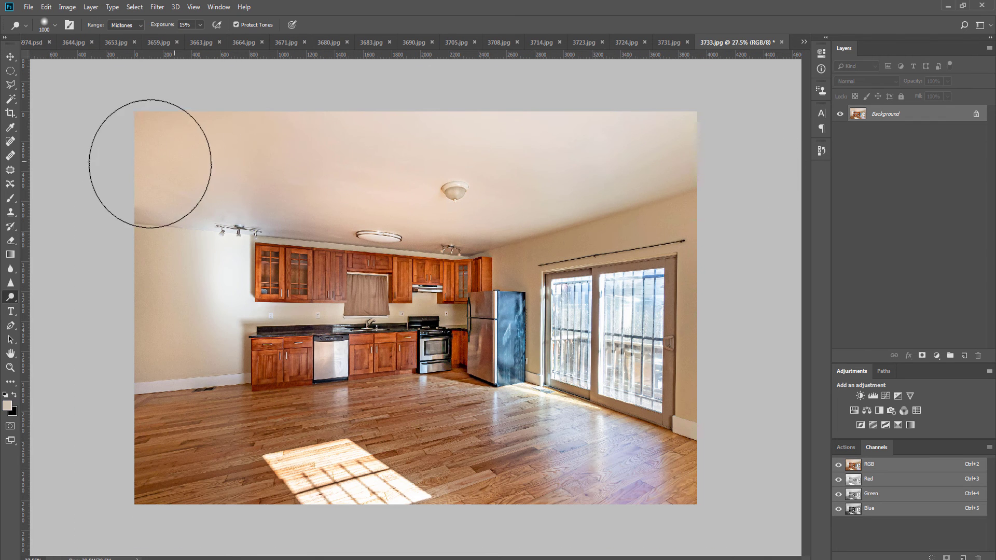
key("F2")
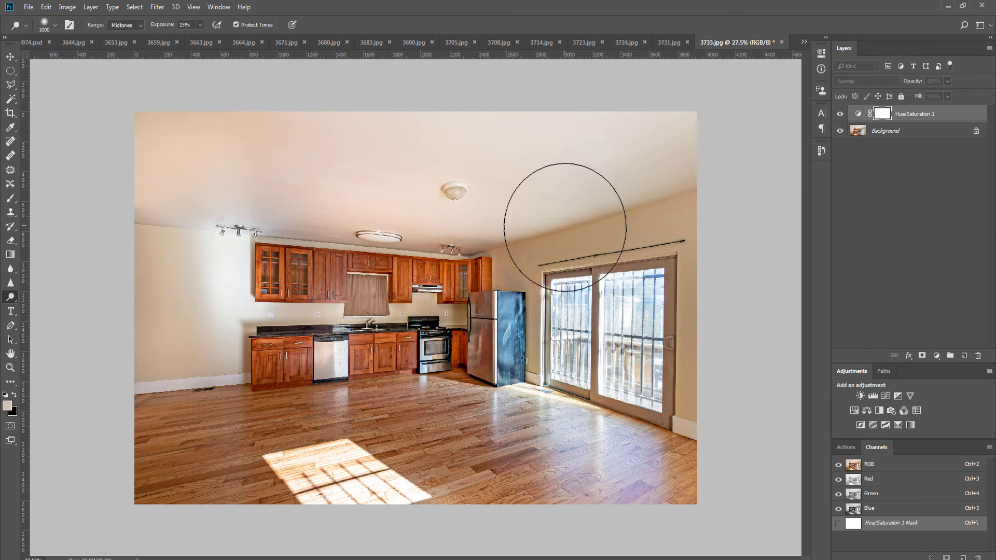
key("ctrl+e")
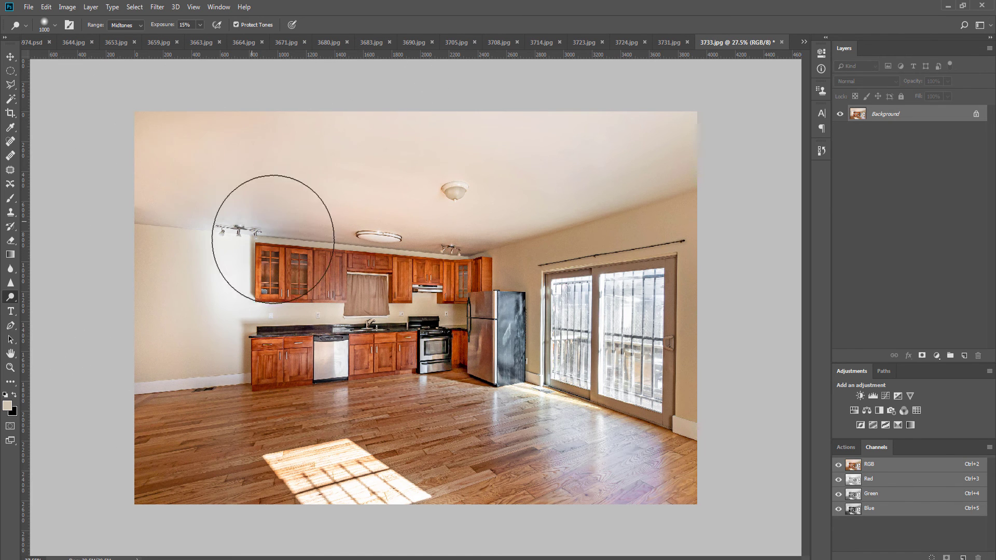
Step: On a duplicate layer, paint wall color over the bright patch beside the upper cabinets with a brush at 22% opacity and 33% flow
key("b")
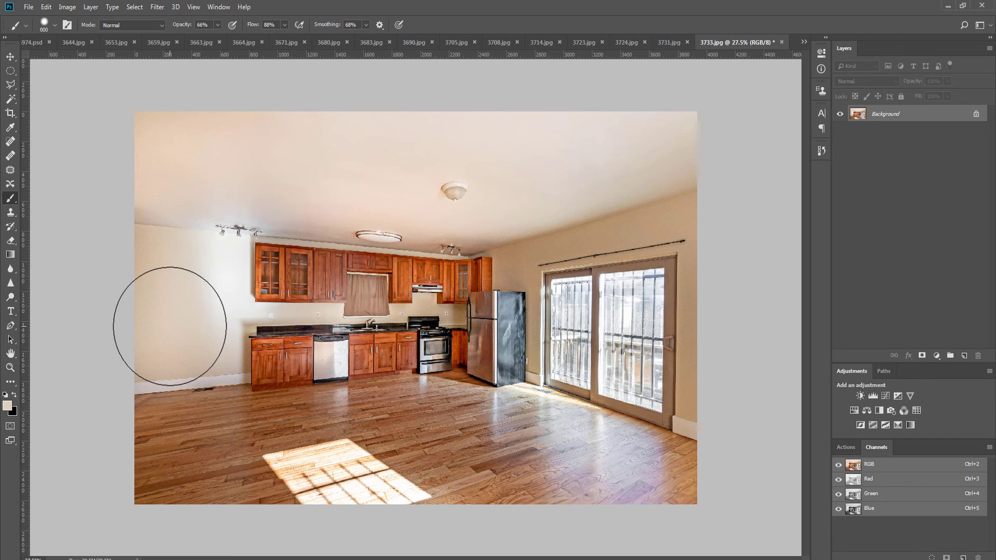
key("ctrl+j")
scroll(190, 294, "up", 6)
key("[")
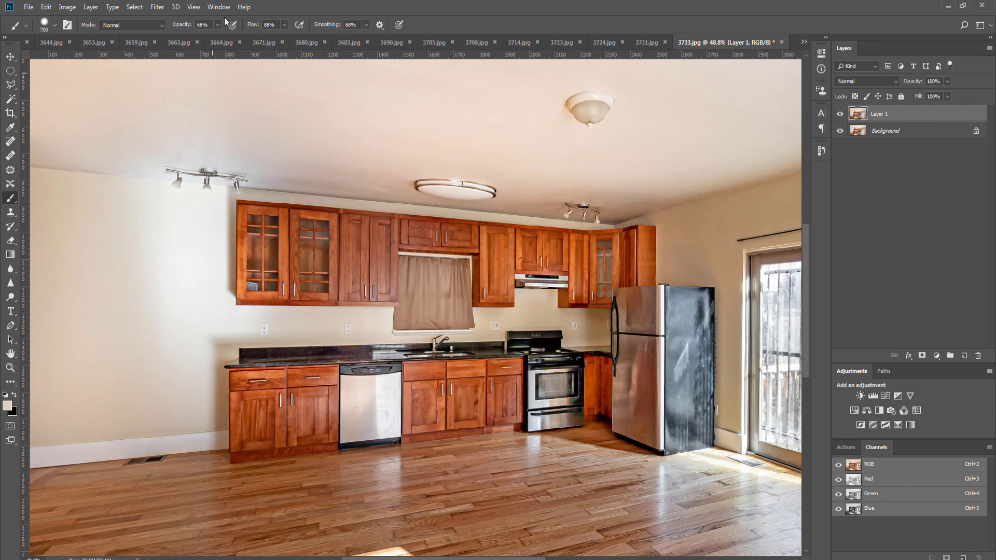
key("2")
key("2")
key("shift+3")
key("shift+3")
key("Return")
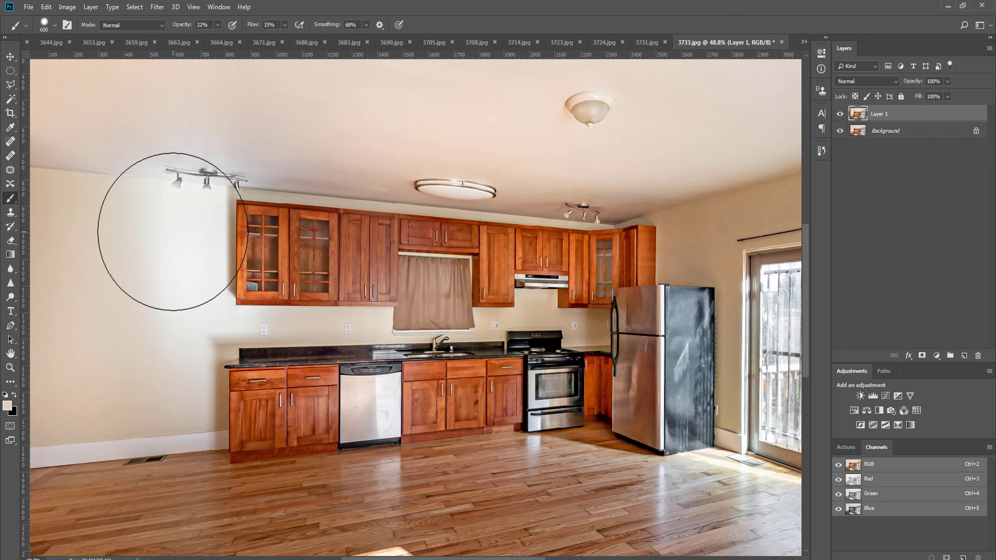
key("bracketleft")
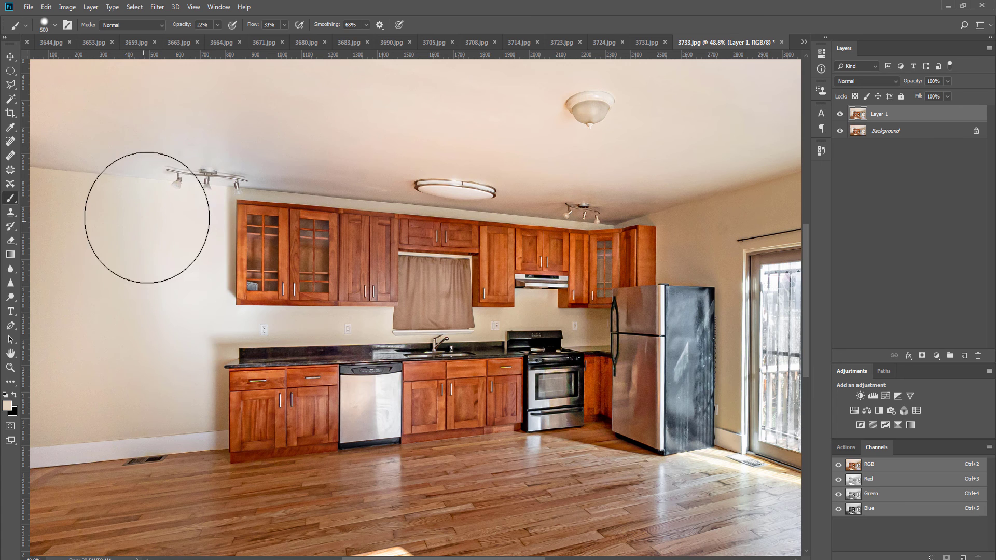
Step: Even out the wall beside the countertop and the ceiling above the track light with a size 300 to 400 brush
key("bracketleft")
key("bracketleft")
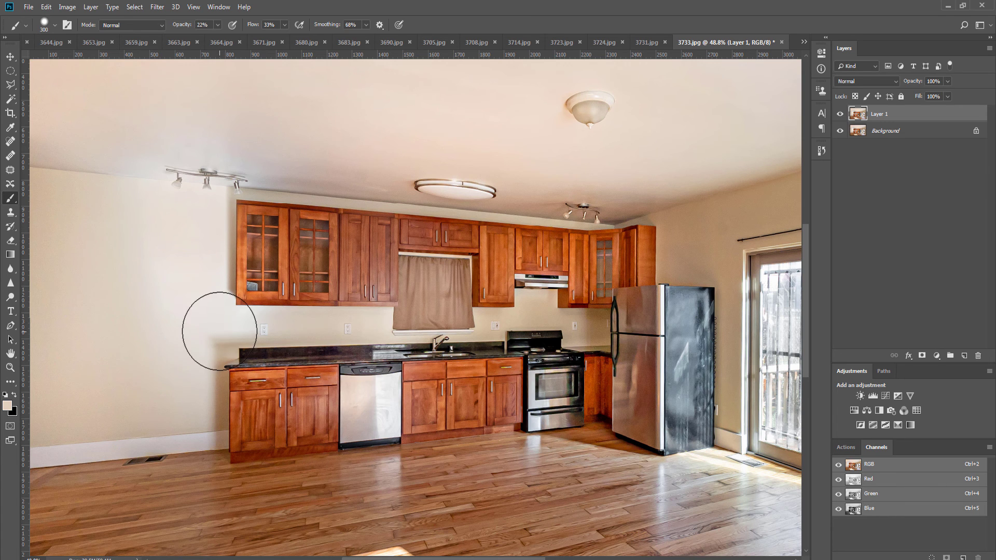
key("bracketright")
key("bracketright")
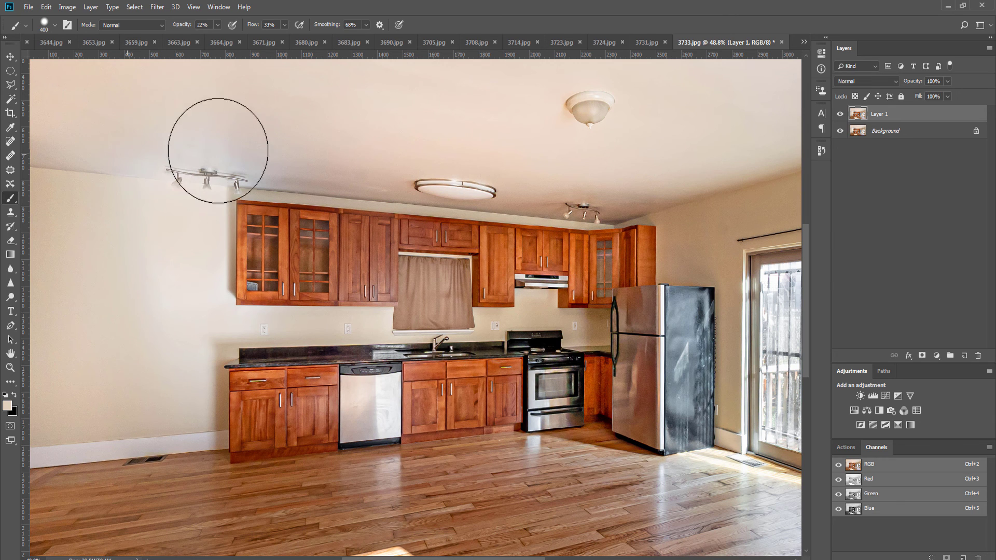
scroll(378, 181, "down", 3)
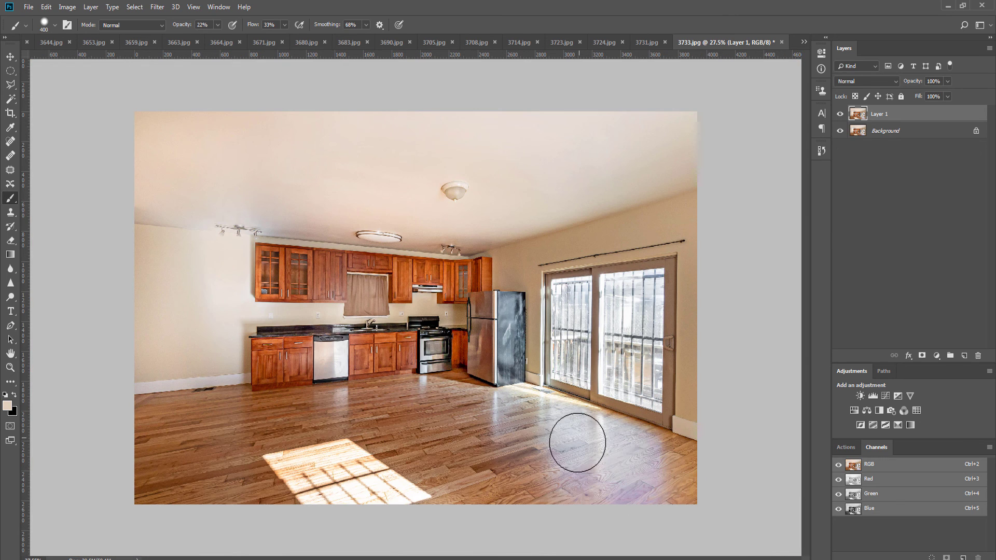
Step: Tone down the purple reflection on the floor near the sliding door with a large brush in sampled floor color, and flatten the image
key("bracketright")
key("bracketright")
key("bracketright")
key("bracketright")
key("bracketright")
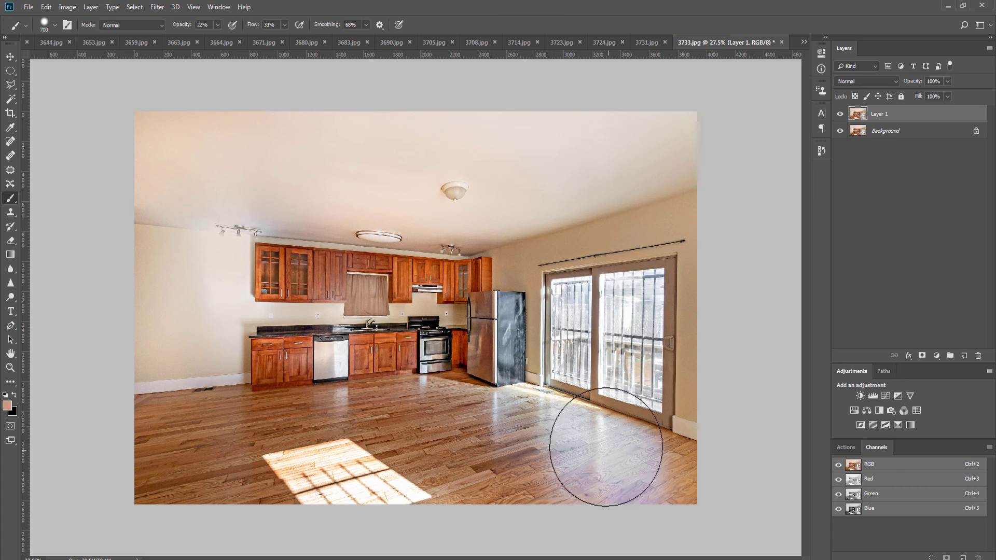
key("ctrl+shift+e")
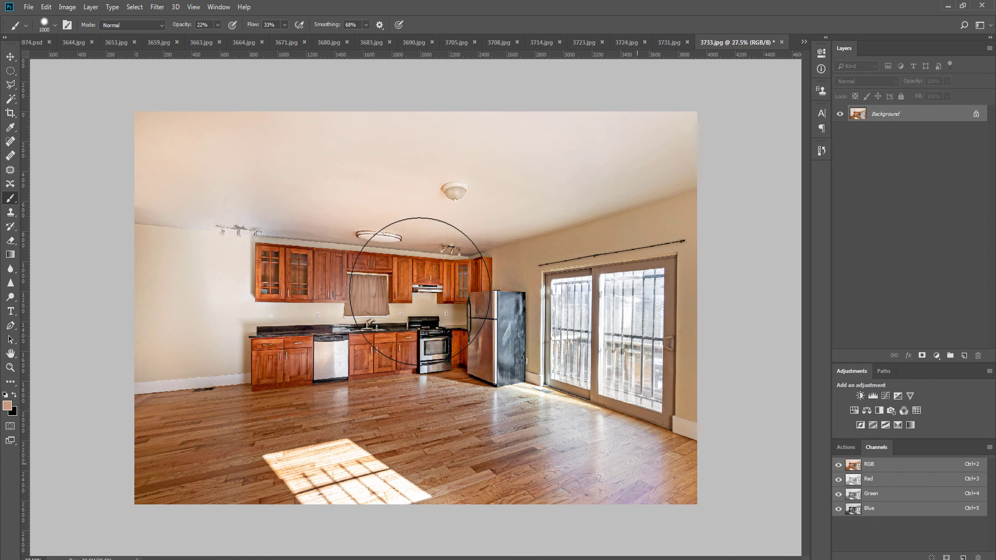
Step: Duplicate the 3733.jpg image, stretch the copy slightly wider at its right edge, and merge it down
key("v")
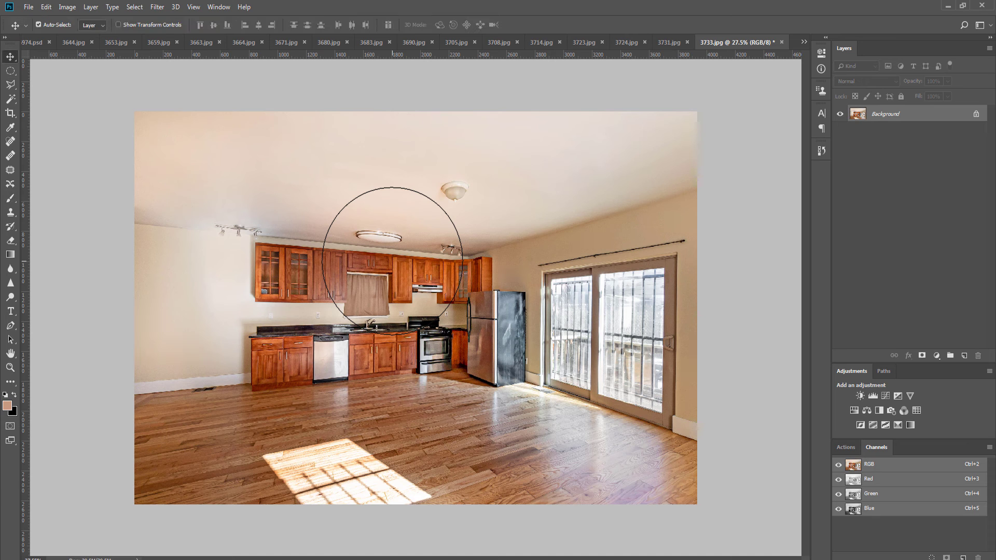
key("ctrl+j")
key("ctrl+t")
left_click_drag(698, 505, 703, 505)
key("Return")
key("ctrl+e")
Step: Save and close 3733.jpg
key("ctrl+w")
key("Return")
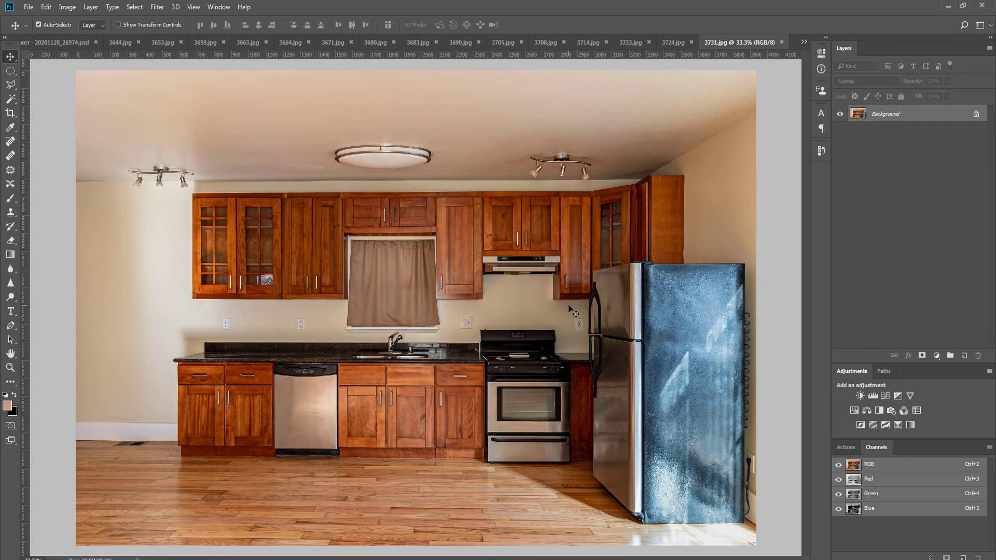
Step: Create a brightened copy of the 3731.jpg background, merging its adjustments into a single Levels 1 layer
key("ctrl+j")
key("F2")
key("ctrl+e")
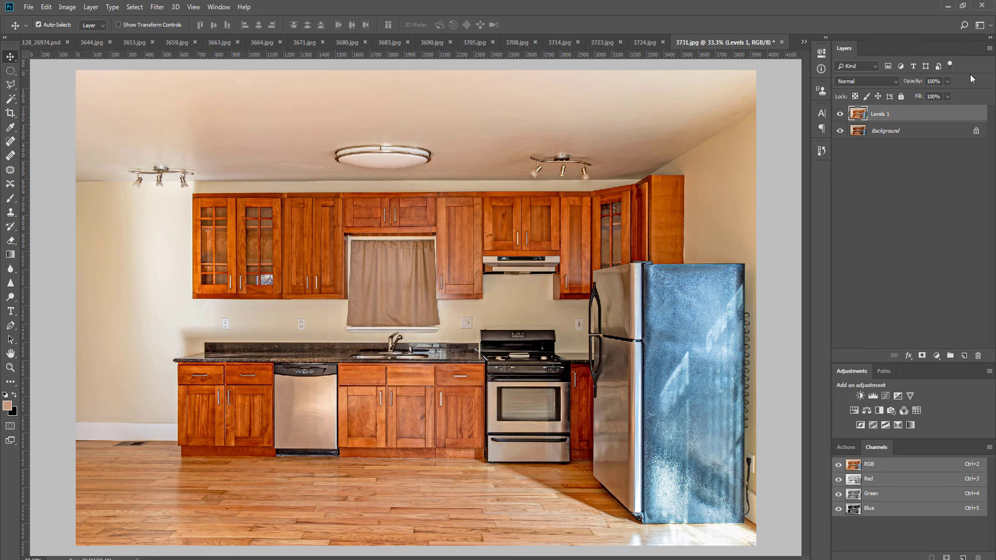
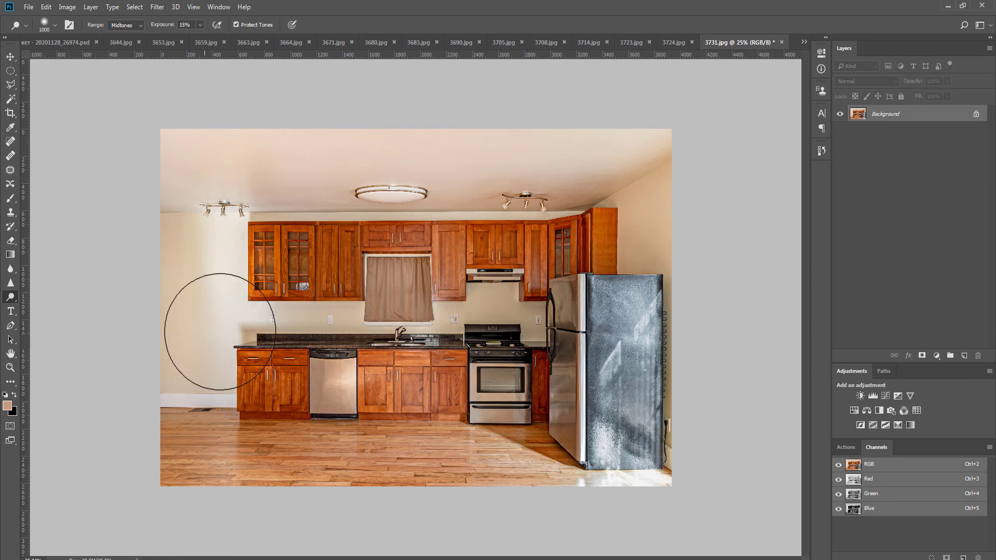
Step: Paint sampled wall color over the bright patch beside the cabinets in 3731.jpg with a size 600 brush at 22% opacity, and merge it down
key("b")
key("ctrl+j")
key("alt")
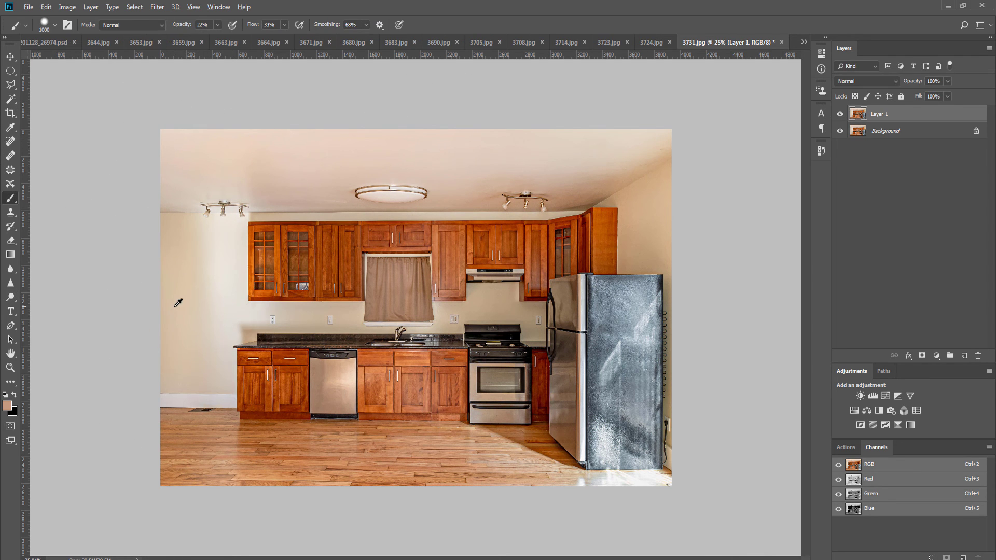
key("bracketleft")
key("bracketleft")
key("bracketleft")
key("bracketleft")
key("bracketleft")
key("bracketleft")
key("bracketright")
key("bracketright")
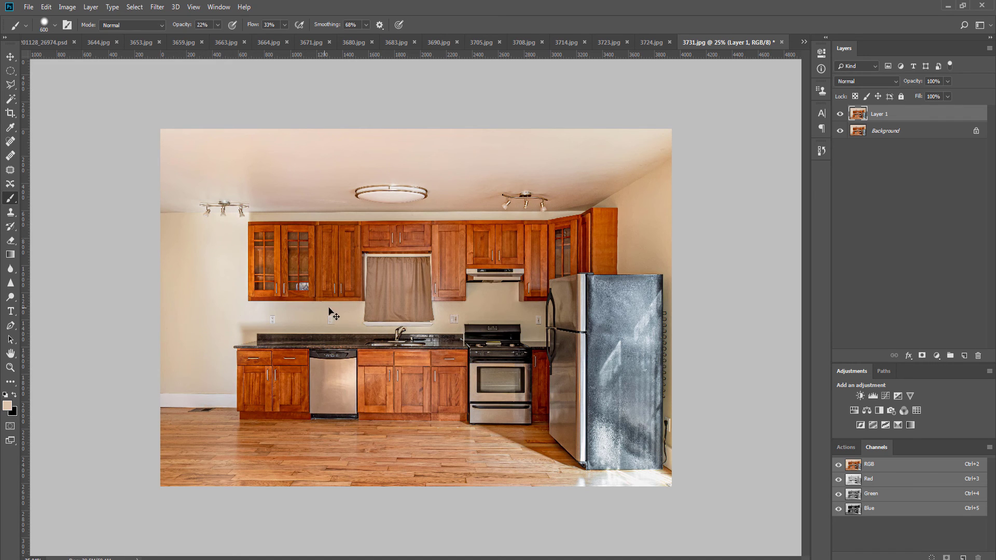
key("ctrl+e")
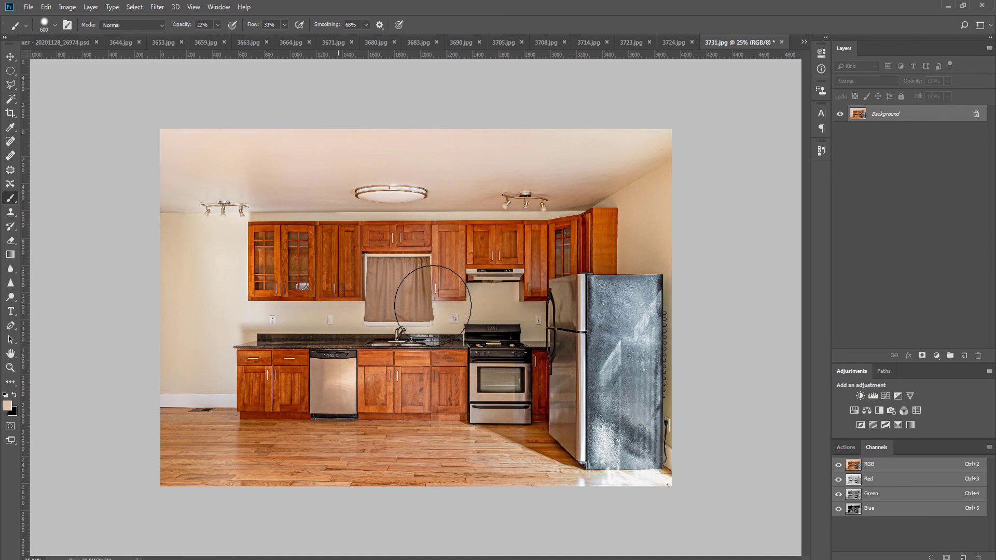
Step: Reapply the last filter to 3731.jpg, and save and close the file
key("ctrl+alt+f")
key("ctrl+s")
key("Return")
key("ctrl+w")
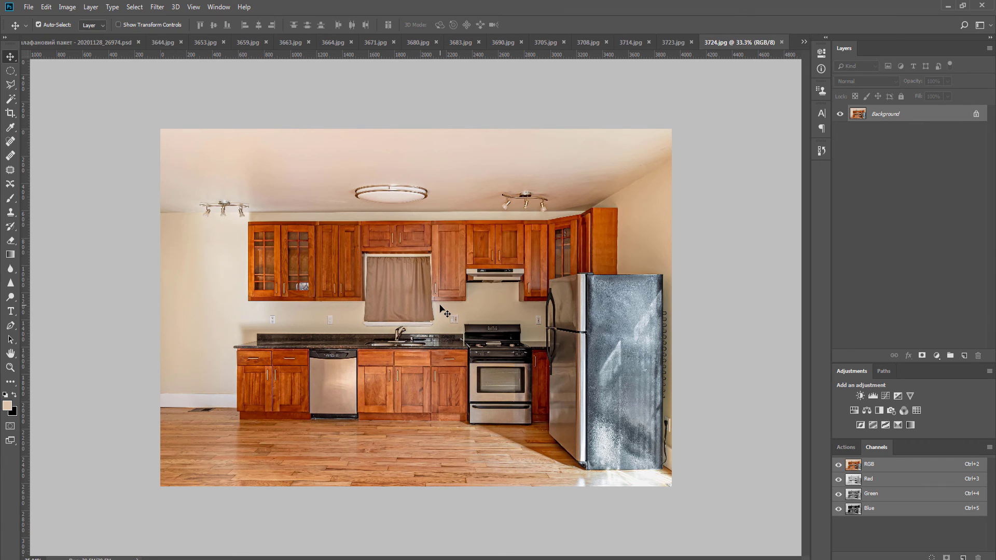
Step: Brighten a copy of the 3724.jpg background with the adjustment layers and merge the result into the background
key("ctrl+j")
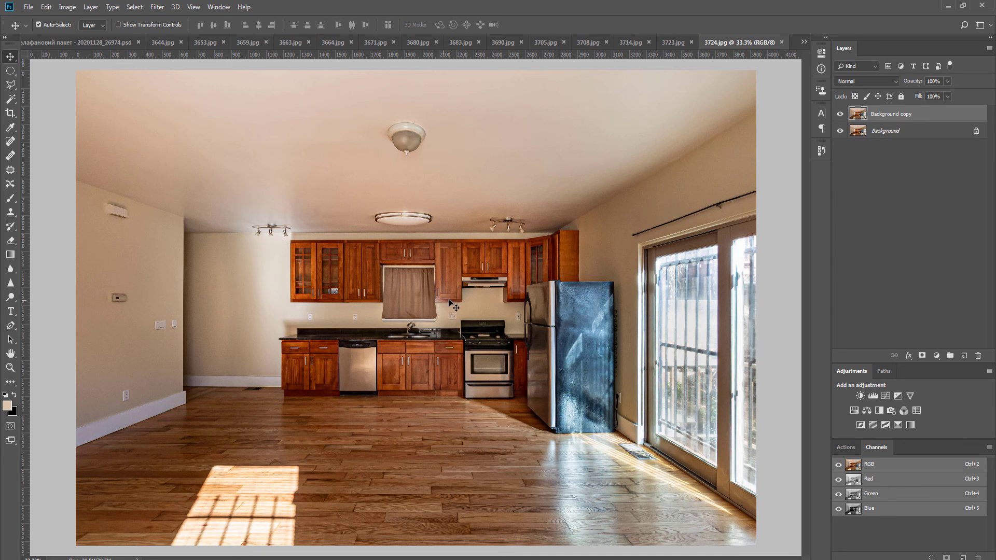
key("F2")
key("ctrl+e")
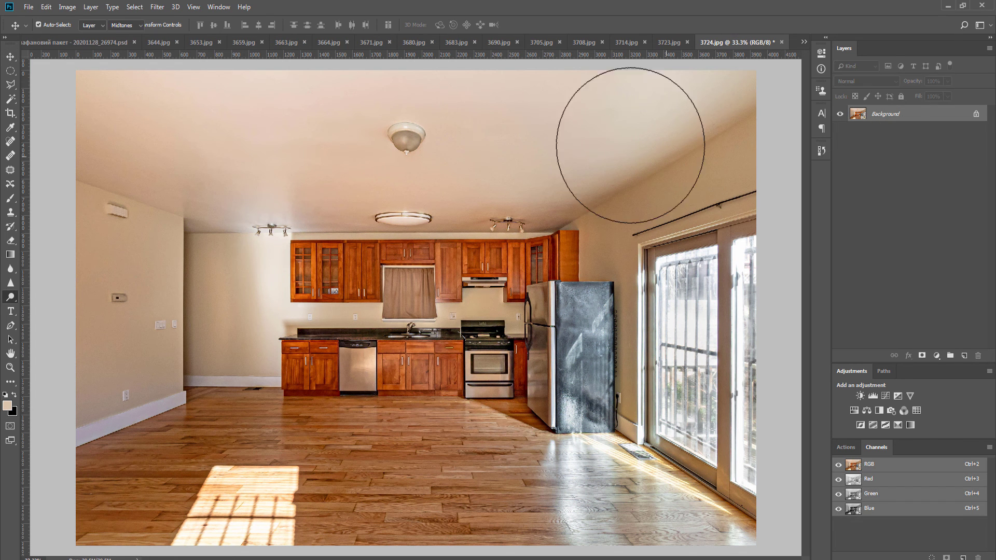
Step: Dodge the dark ceiling and wall areas of 3724.jpg with a size 1000 brush at 15% midtones exposure, and reapply the last filter
left_click_drag(686, 154, 672, 157)
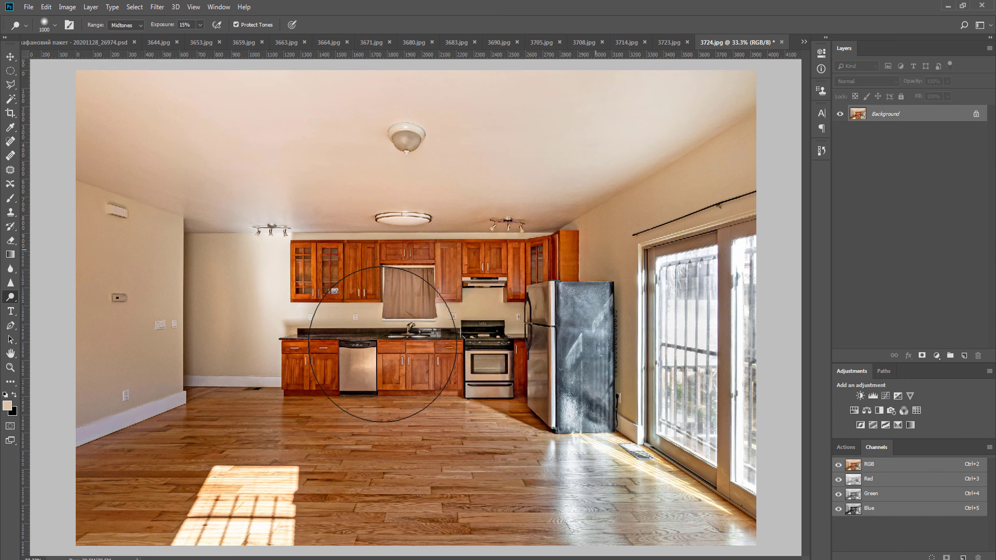
key("ctrl+alt+f")
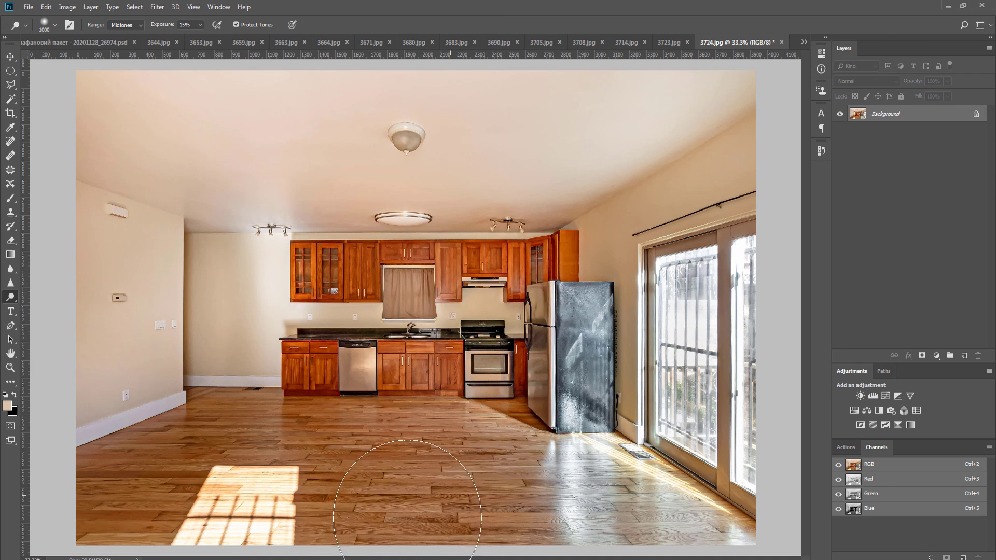
Step: Clone-stamp the edge of the sunlit floor patch on a duplicate layer with a size 45 brush at 88% opacity, and merge it down
key("ctrl+j")
key("s")
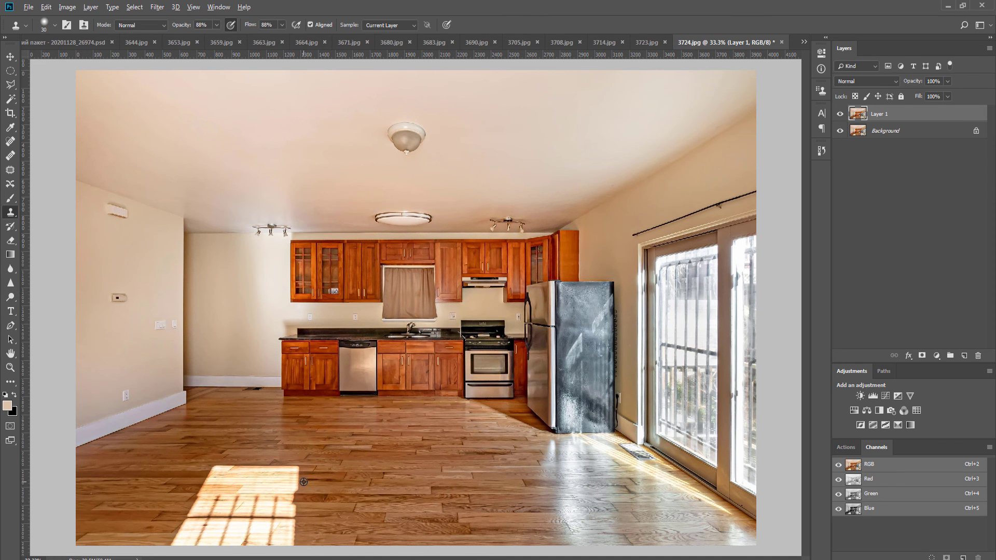
scroll(303, 481, "up", 5)
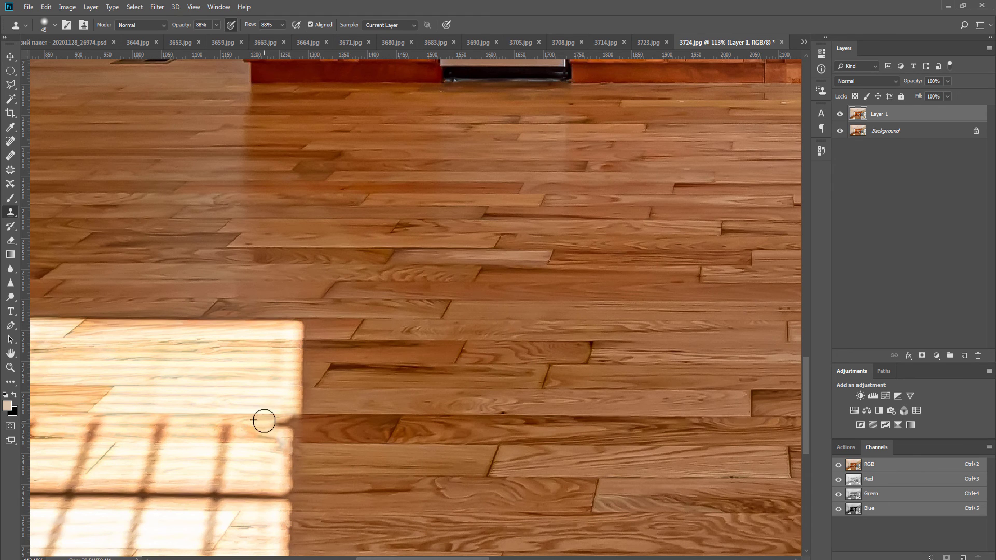
scroll(284, 426, "down", 5)
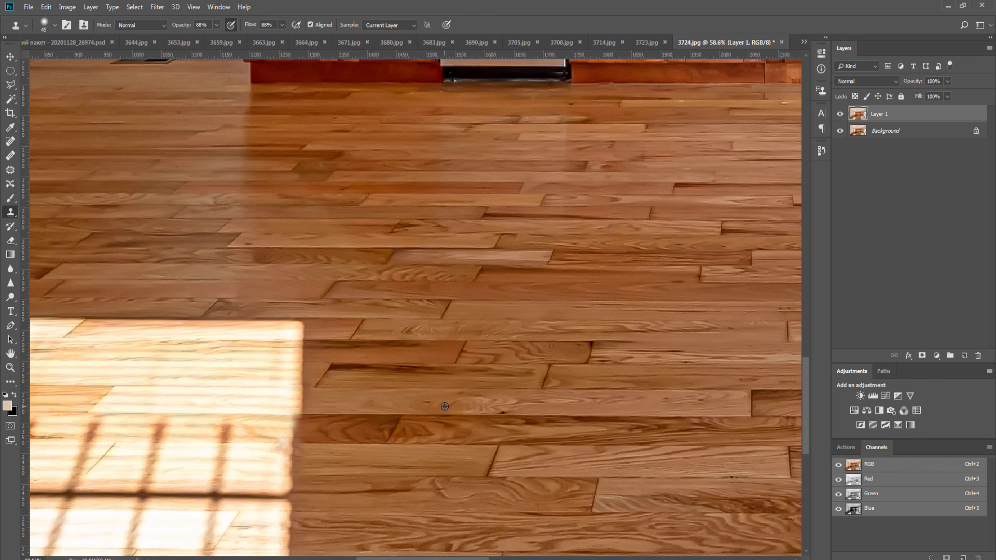
key("ctrl+e")
Step: Save and close 3724.jpg
key("v")
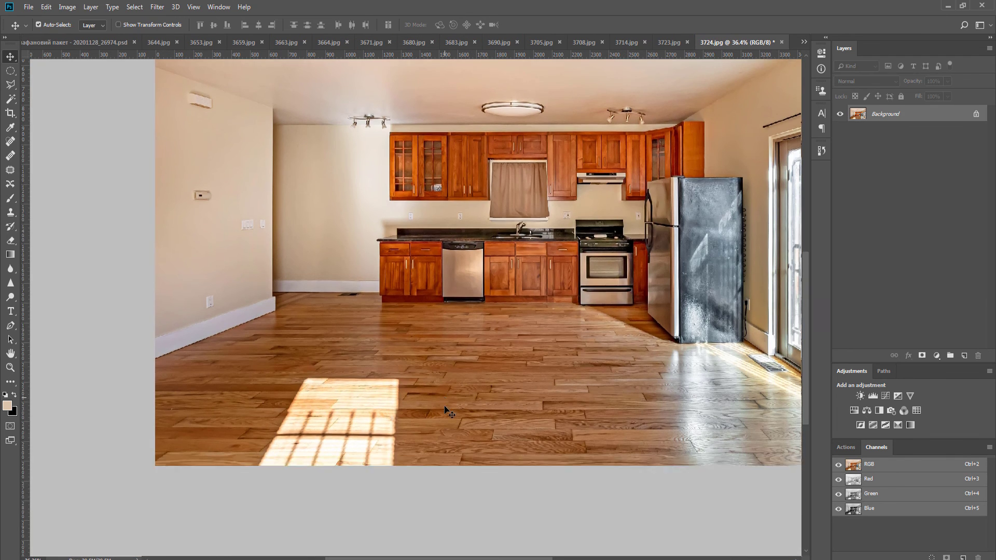
scroll(445, 408, "down", 2)
key("ctrl+w")
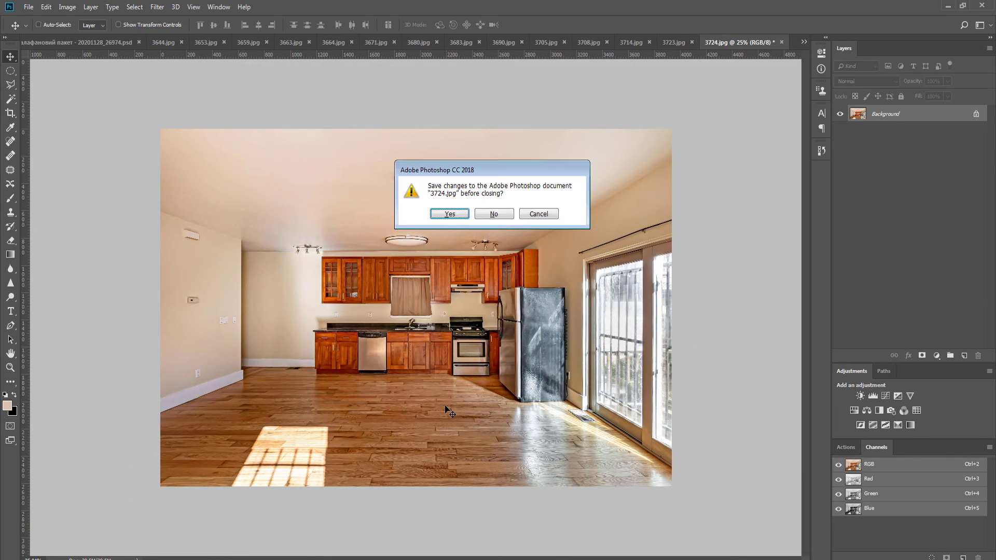
key("Return")
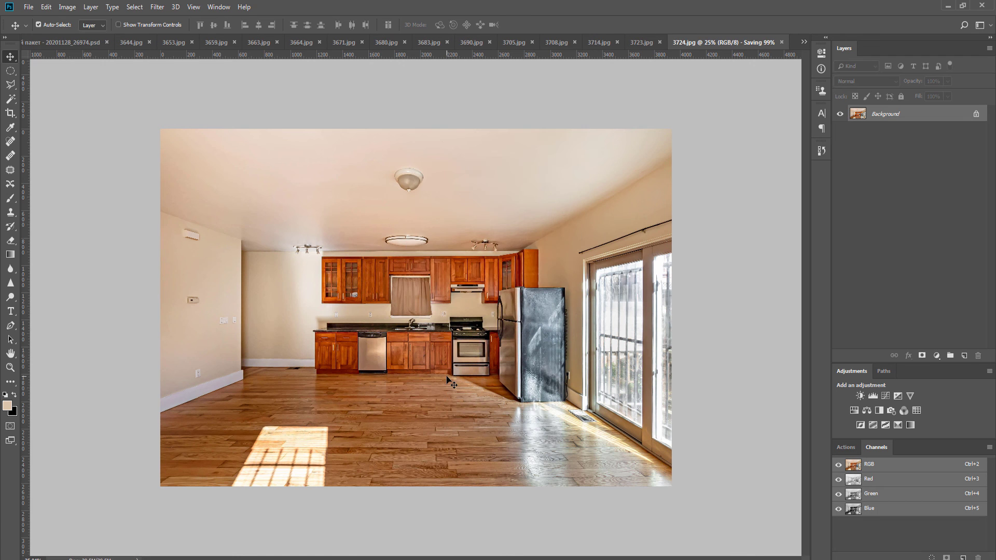
Step: Brighten 3723.jpg with a merged Levels 1 layer at 63% opacity, and neutralize the refrigerator's blue tint before flattening the image
key("ctrl+j")
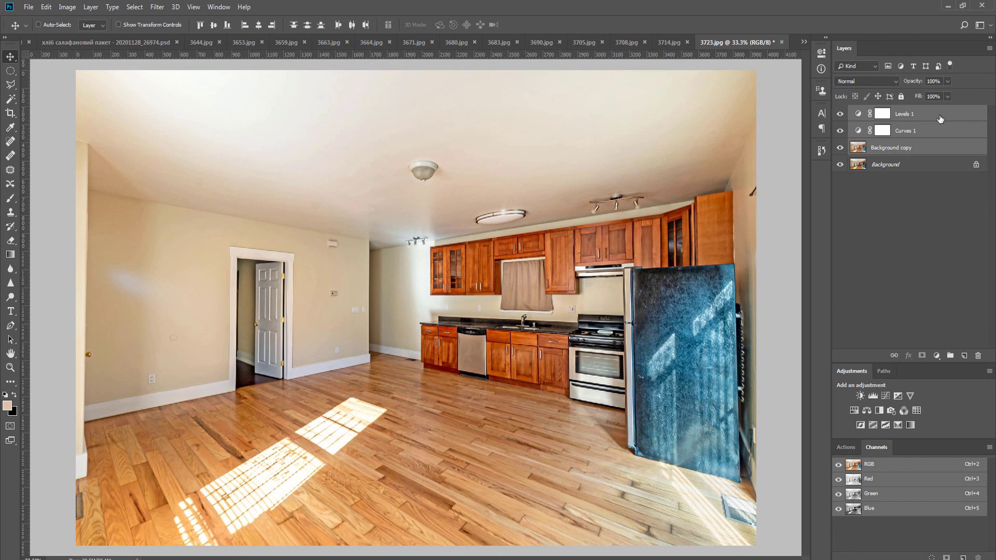
key("ctrl+e")
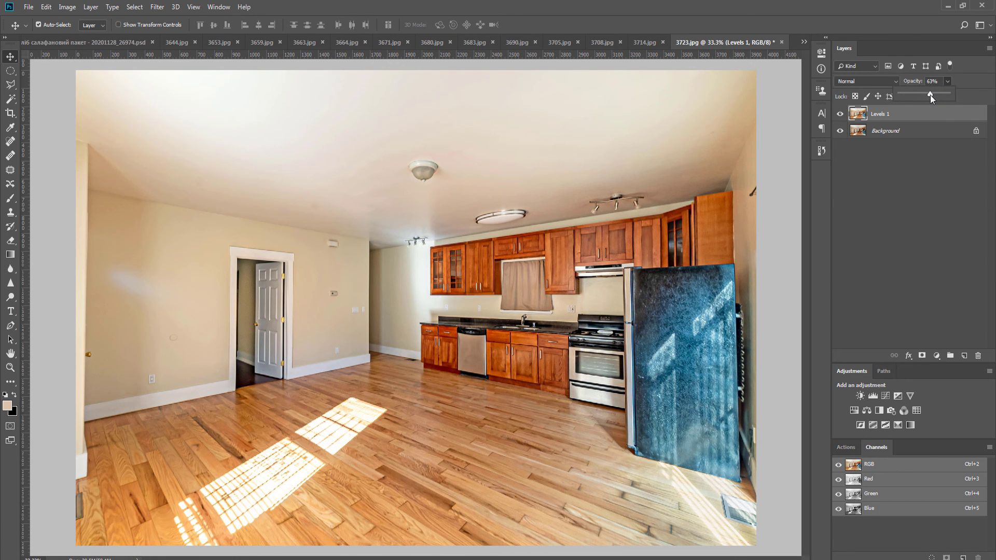
key("F3")
key("ctrl+shift+e")
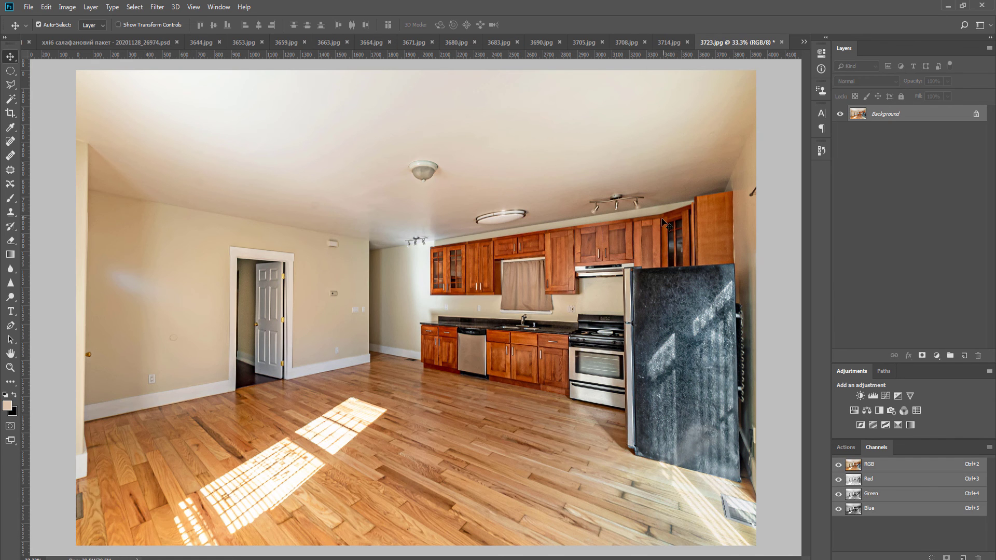
Step: Dodge the ceiling corner above the refrigerator and the wall beside the door in 3723.jpg with a size 1000 brush at 15% midtones exposure
scroll(663, 219, "down", 2)
key("o")
left_click_drag(705, 178, 690, 130)
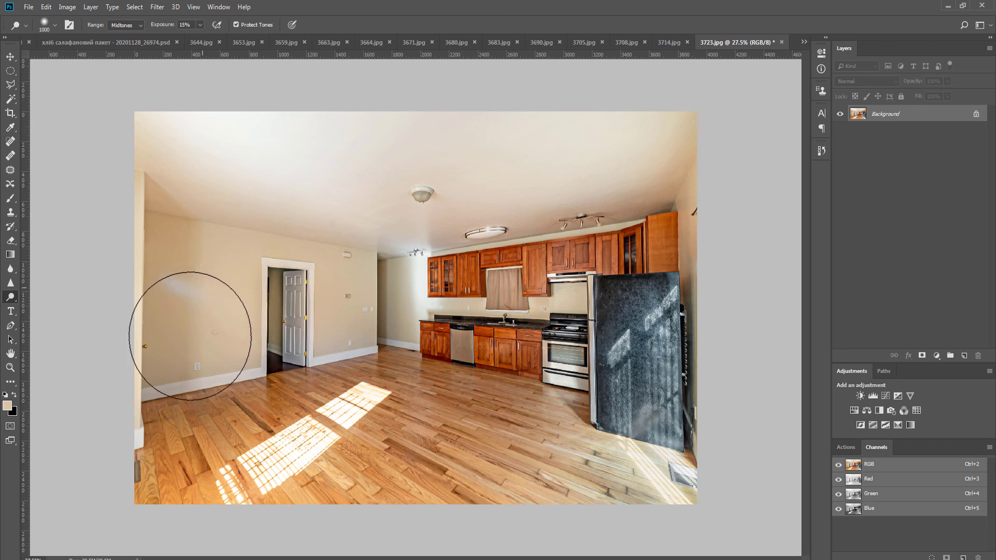
mouse_move(190, 336)
left_mouse_down()
mouse_move(144, 286)
mouse_move(239, 295)
left_mouse_up()
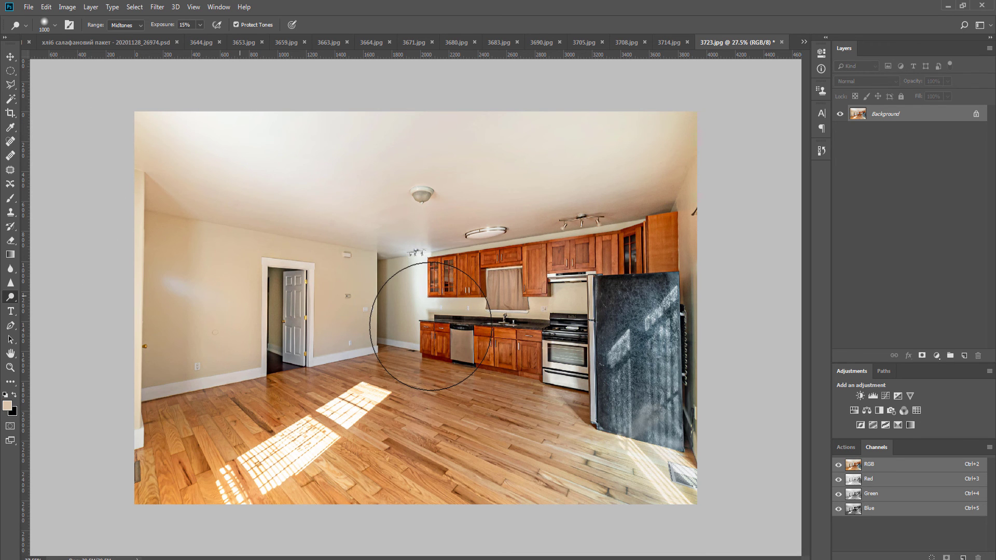
Step: Straighten the verticals of 3723.jpg by widening a duplicate layer's upper edge in perspective to about 102% width, and merge it down
key("v")
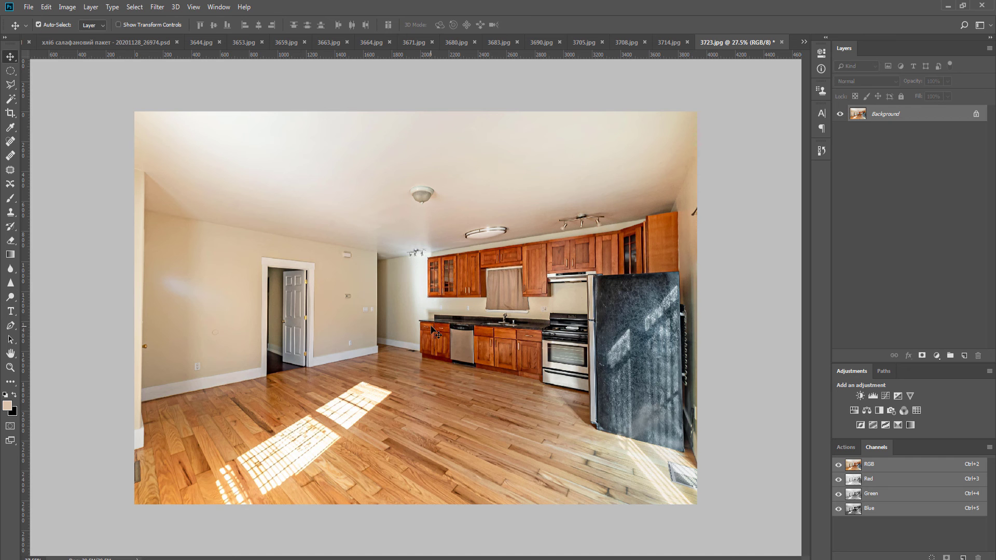
key("ctrl+j")
key("ctrl+t")
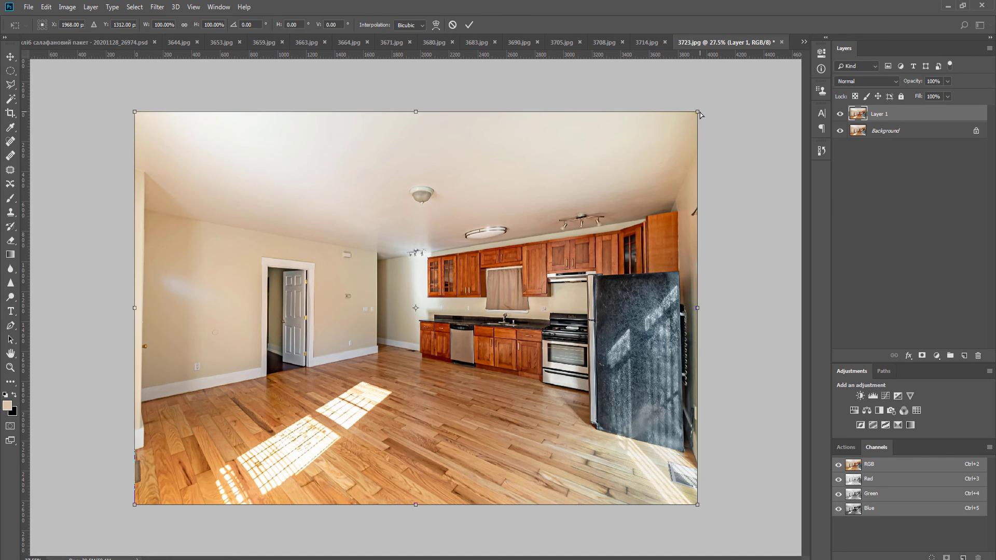
left_click_drag(699, 112, 706, 111)
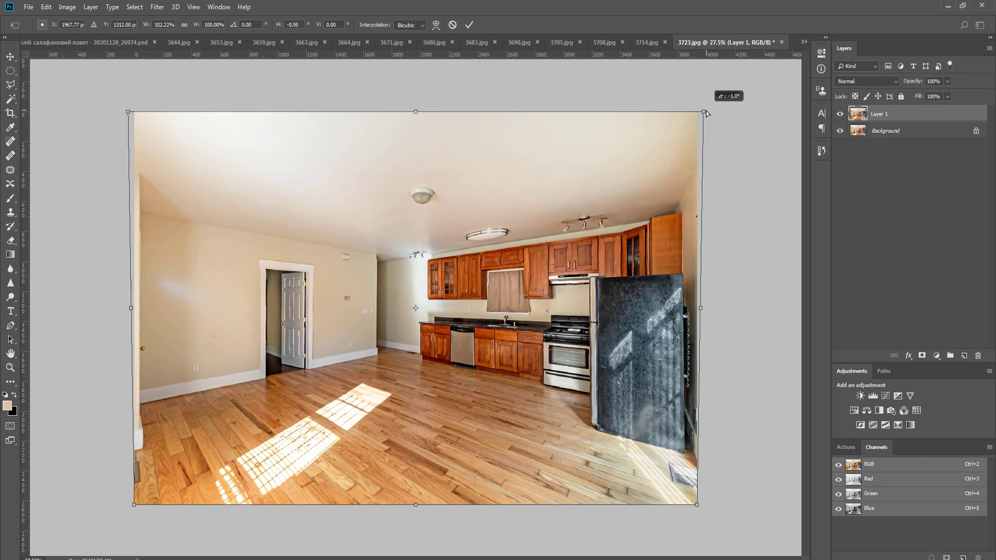
key("Return")
key("ctrl+e")
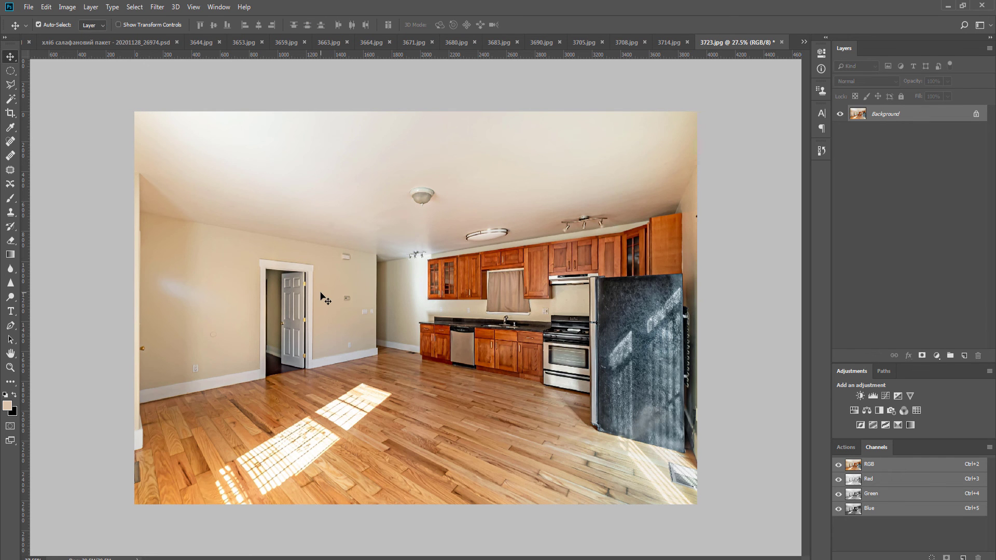
Step: Patch the bright reflection on the wall beside the open door with clean wall areas, and deselect
key("j")
scroll(155, 280, "up", 5)
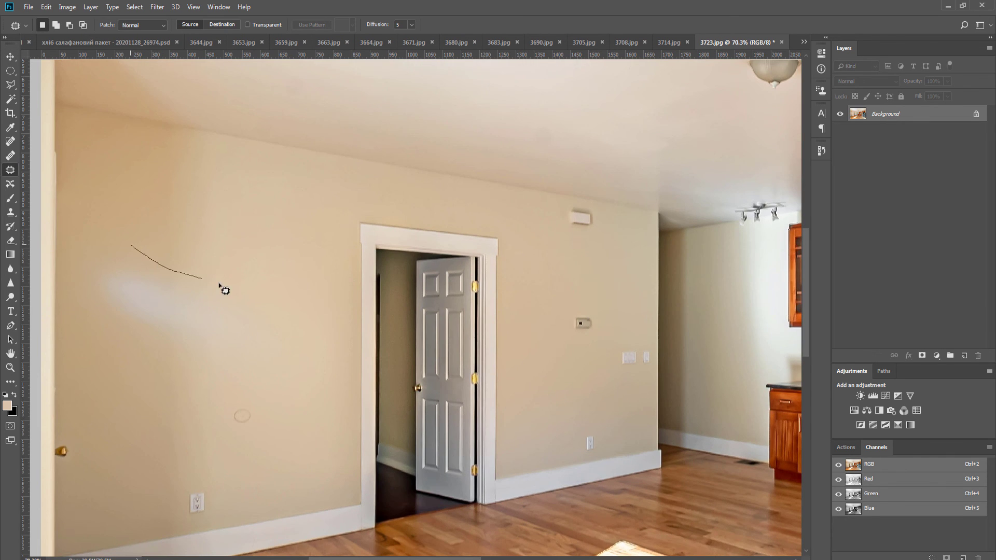
left_click_drag(140, 316, 251, 226)
key("ctrl+d")
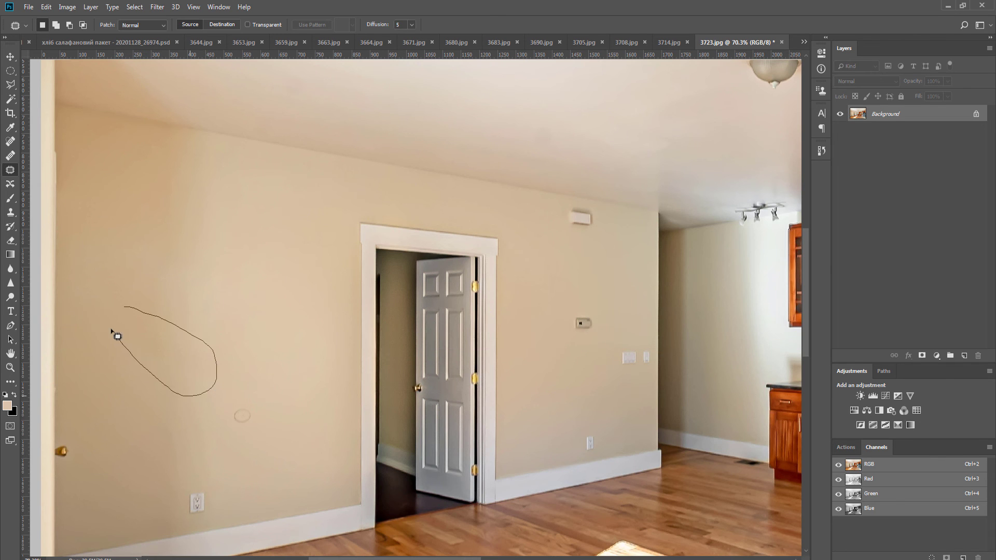
left_click_drag(118, 336, 124, 309)
key("ctrl+d")
Step: Save and close 3723.jpg
key("ctrl+0")
key("ctrl+w")
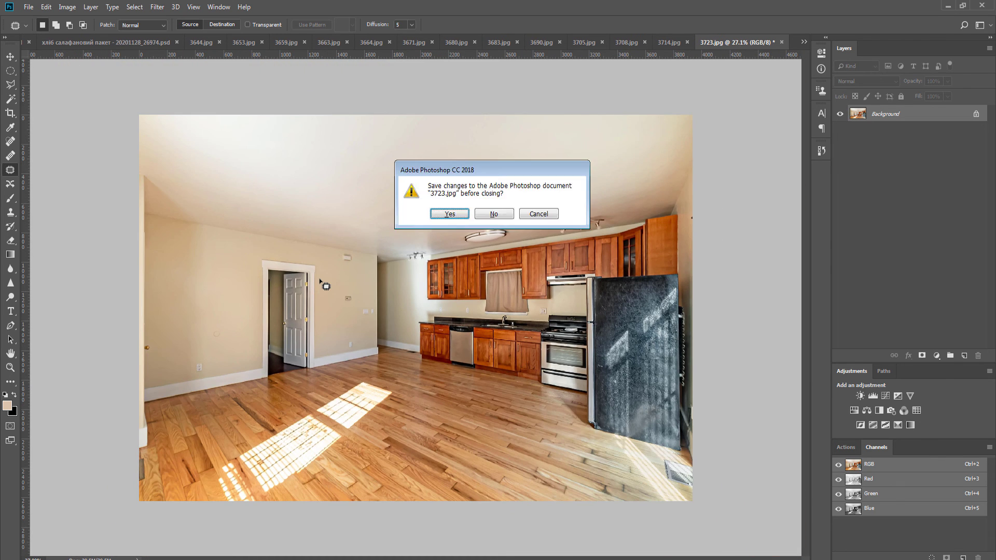
key("Return")
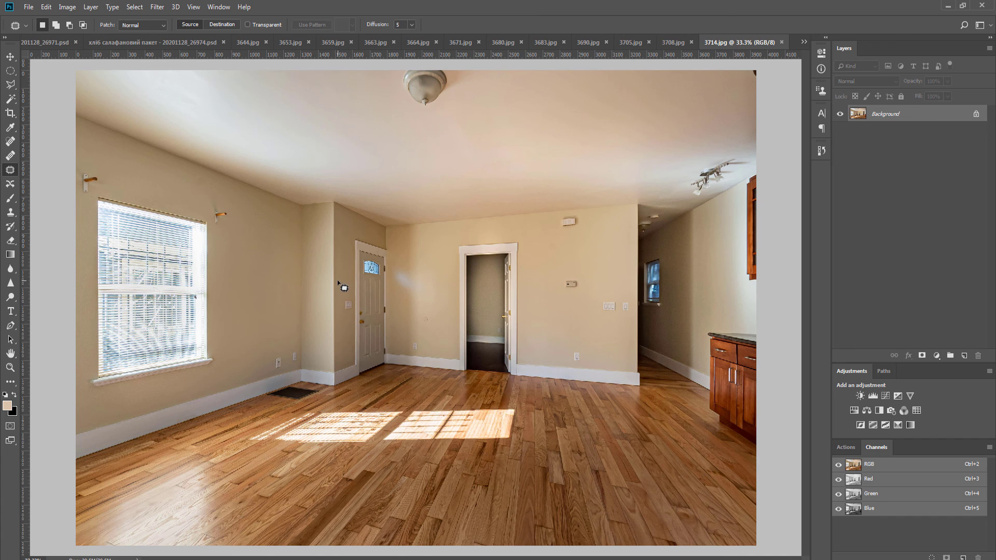
Step: Brighten 3714.jpg with a merged Levels 1 layer at reduced opacity, and neutralize the windows' blue tint with Hue/Saturation before flattening the image
key("F2")
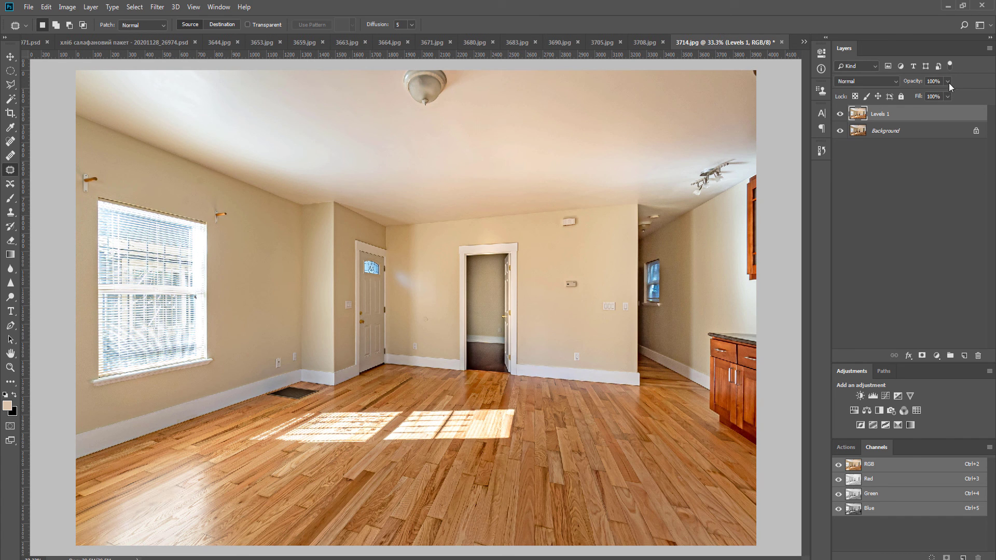
left_click(929, 93)
key("F3")
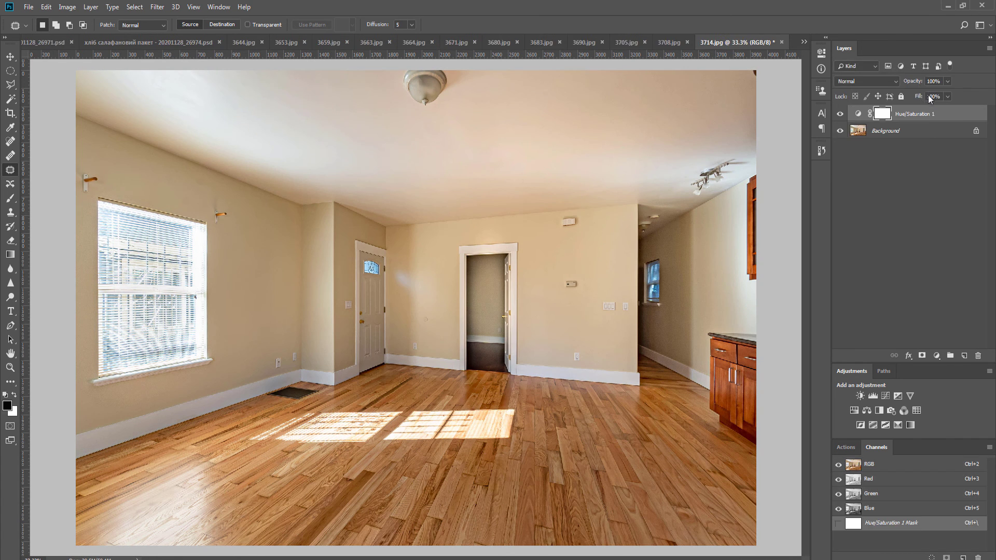
key("ctrl+e")
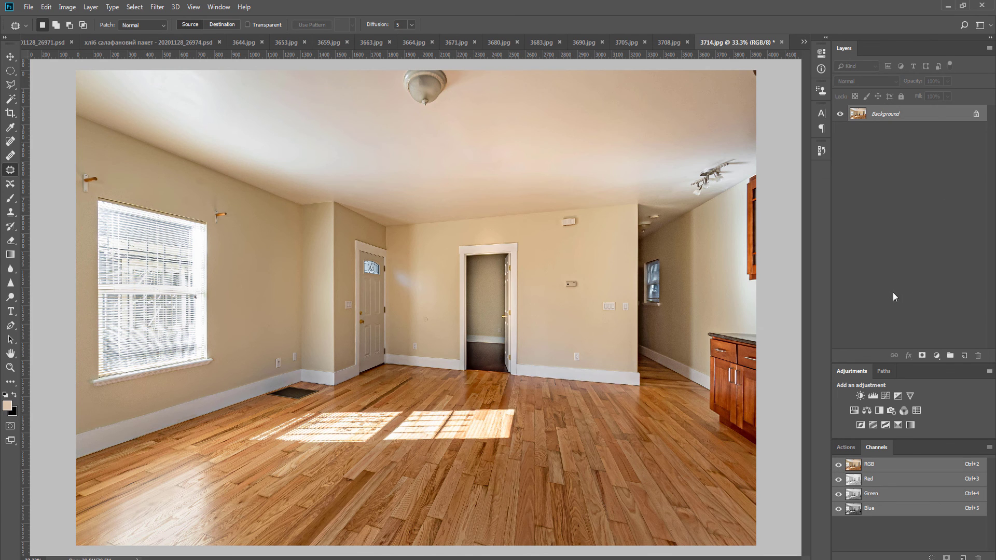
Step: Neutralize 3714.jpg with a masked layer at 74% opacity, restore the floor color using a size 600 brush at 82% opacity and 88% flow, and merge
key("ctrl+j")
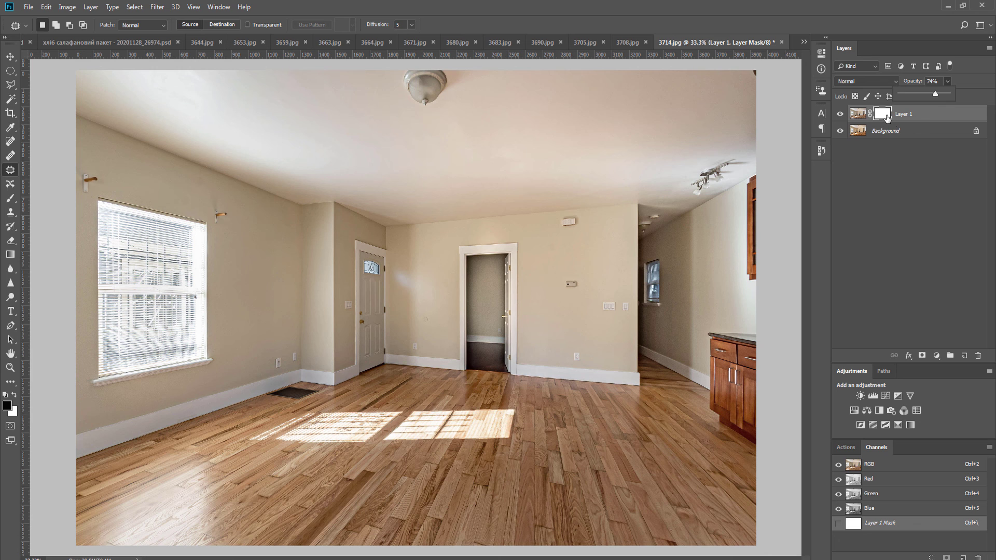
key("b")
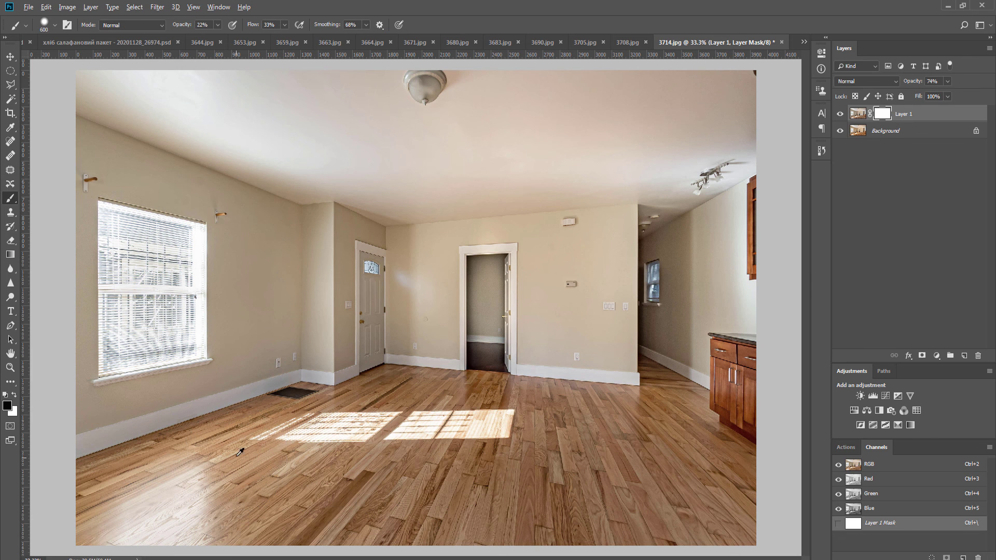
scroll(269, 445, "down", 2)
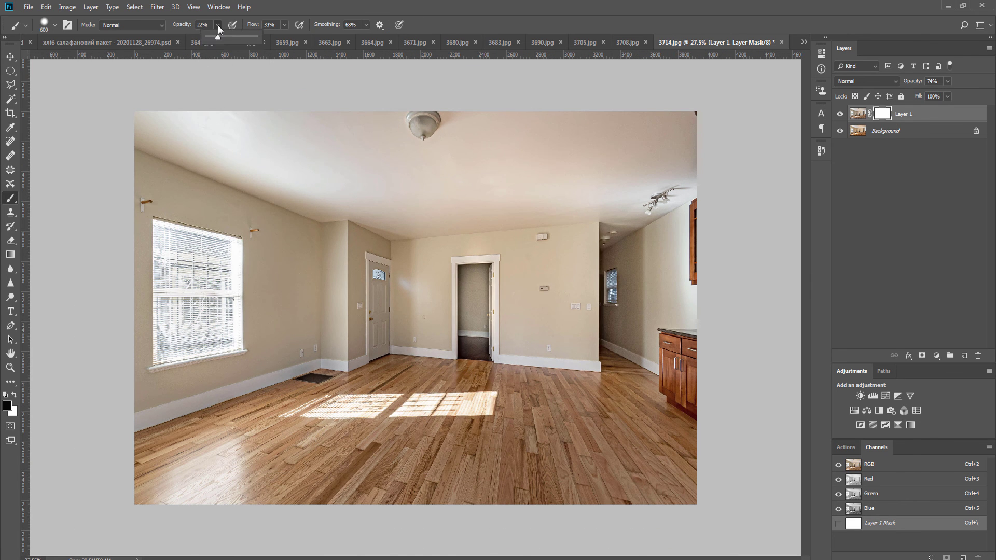
left_click_drag(218, 26, 247, 37)
left_click(285, 24)
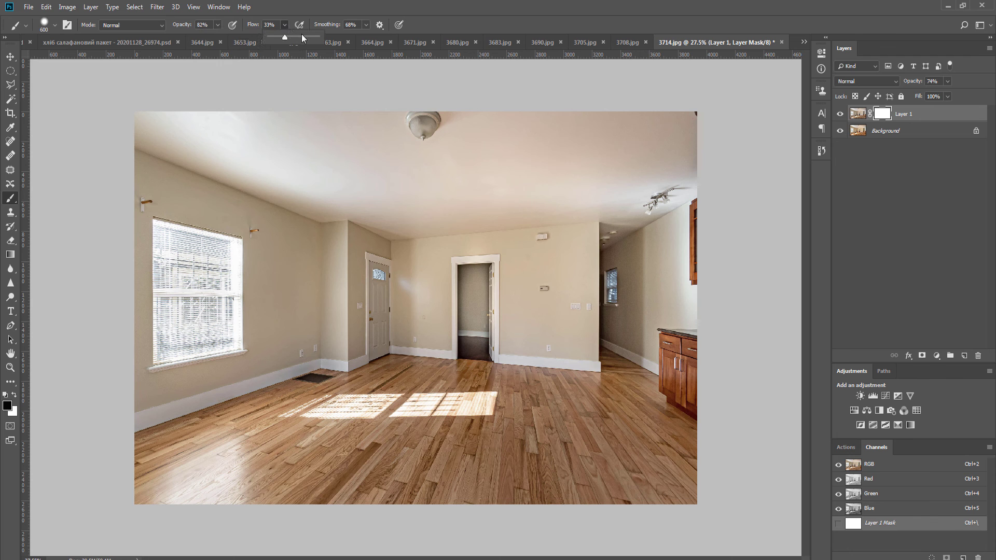
left_click(457, 4)
left_click_drag(333, 400, 167, 471)
mouse_move(264, 436)
left_mouse_down()
mouse_move(99, 496)
mouse_move(367, 378)
mouse_move(477, 378)
mouse_move(633, 400)
mouse_move(658, 456)
left_mouse_up()
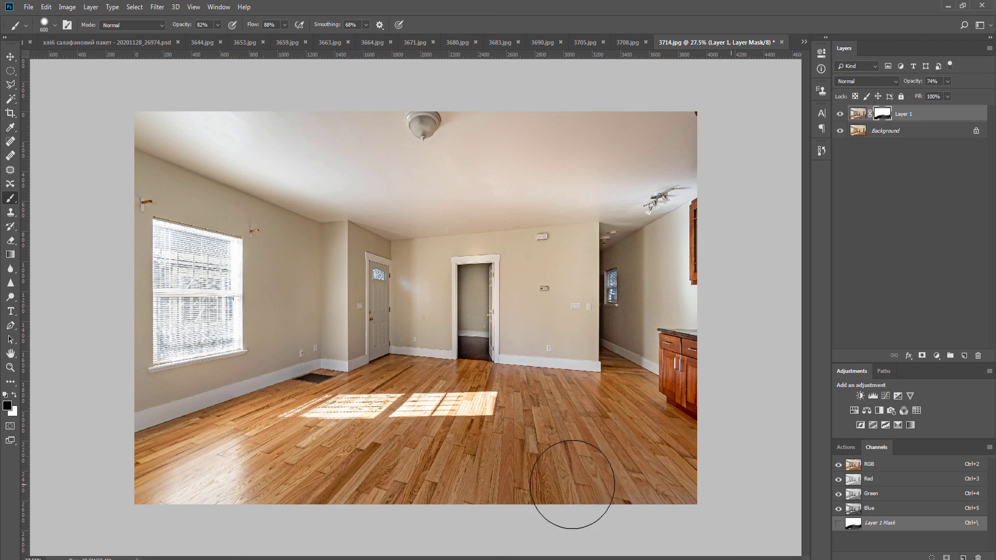
key("ctrl+e")
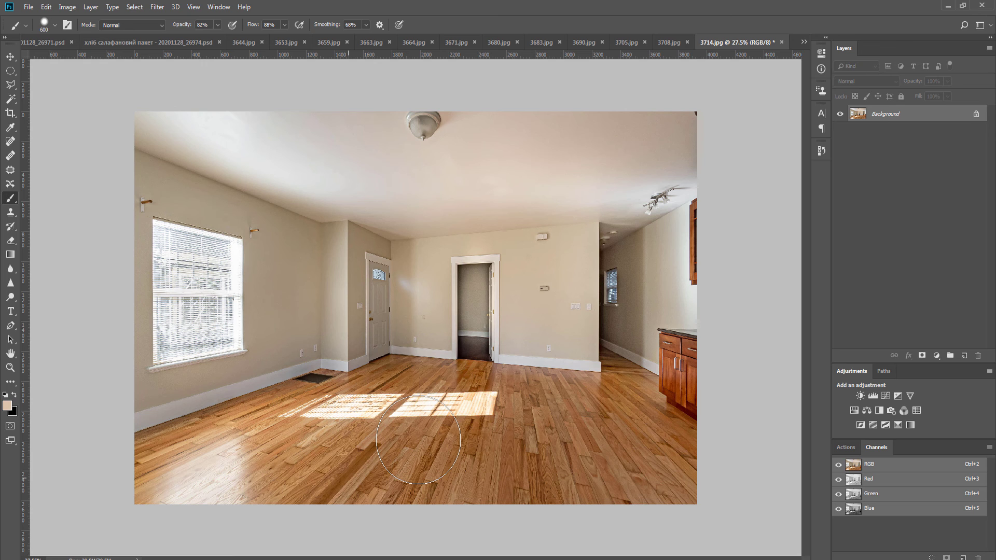
Step: Merge a Hue/Saturation adjustment into 3714.jpg, and save and close the file
key("o")
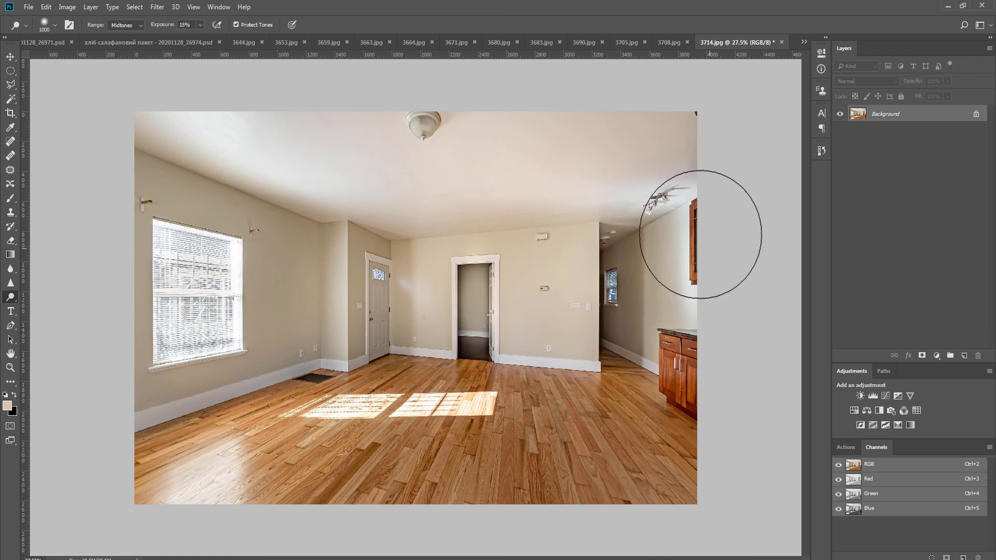
key("ctrl+alt+z")
key("ctrl+alt+z")
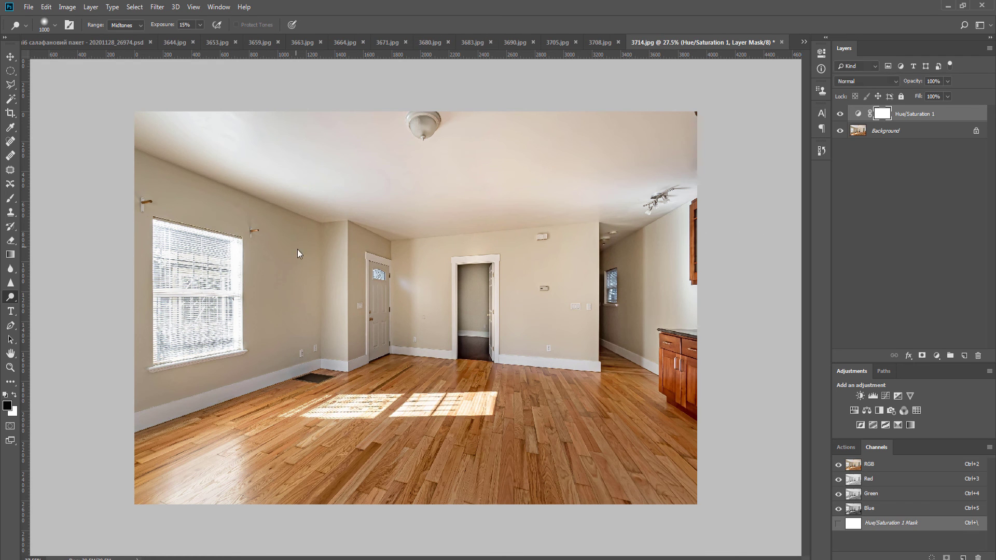
key("ctrl+e")
key("ctrl+w")
key("Return")
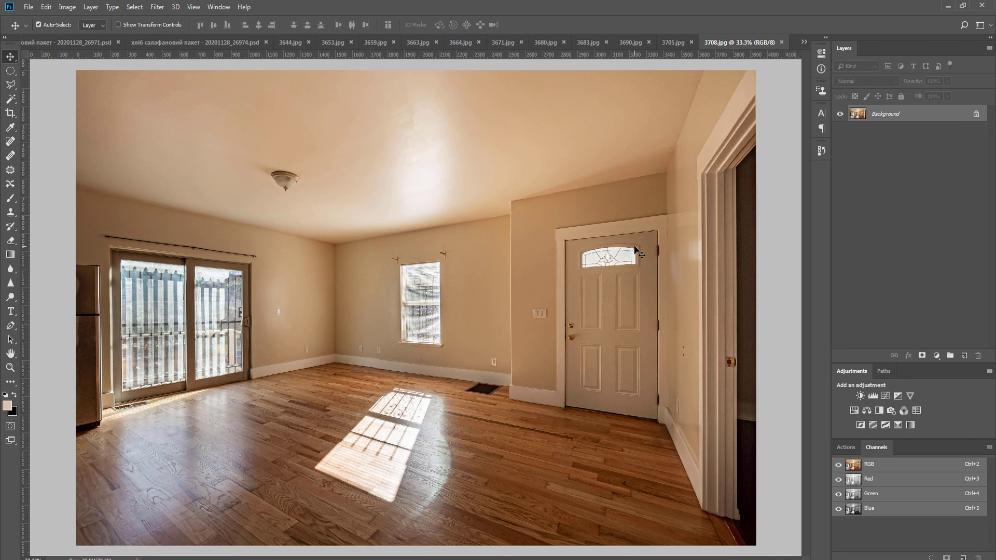
Step: Brighten and neutralize 3708.jpg with a masked layer, and restore the floor's warm color using a size 600 brush at 82% opacity and 88% flow
key("F2")
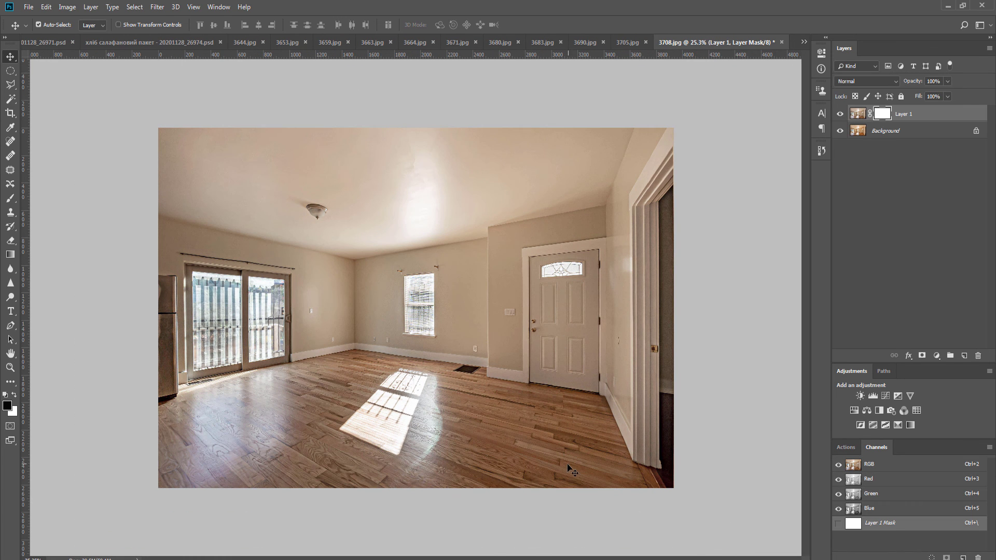
key("b")
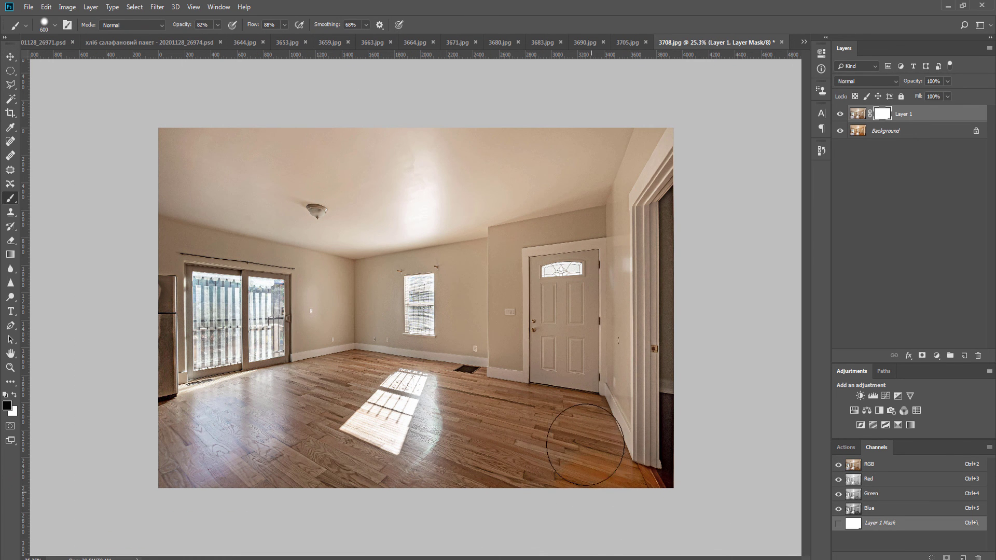
mouse_move(580, 425)
left_mouse_down()
mouse_move(389, 406)
mouse_move(358, 386)
mouse_move(202, 430)
left_mouse_up()
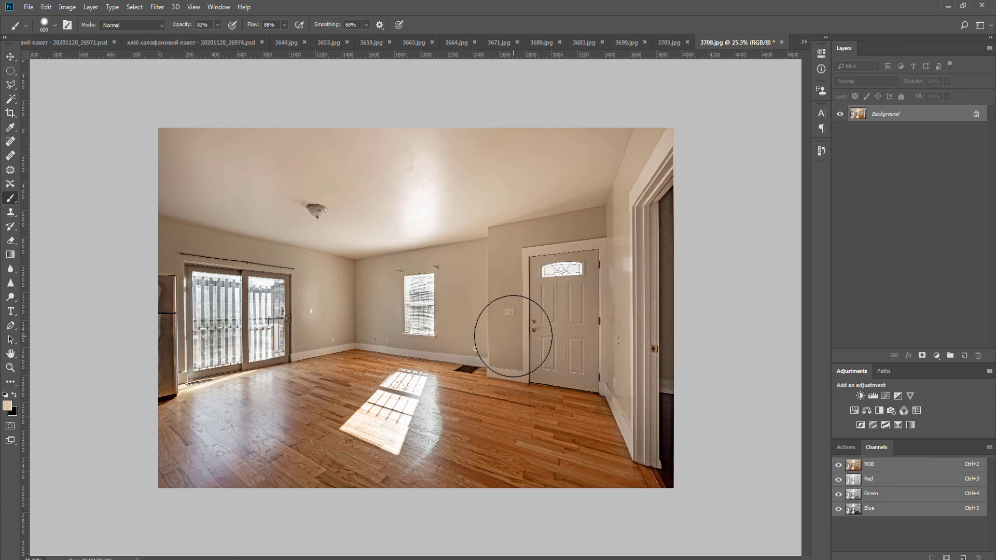
Step: Dodge the ceiling and walls on a duplicate layer with a size 1000 brush at 15% midtones exposure, and merge it down
key("ctrl+j")
key("o")
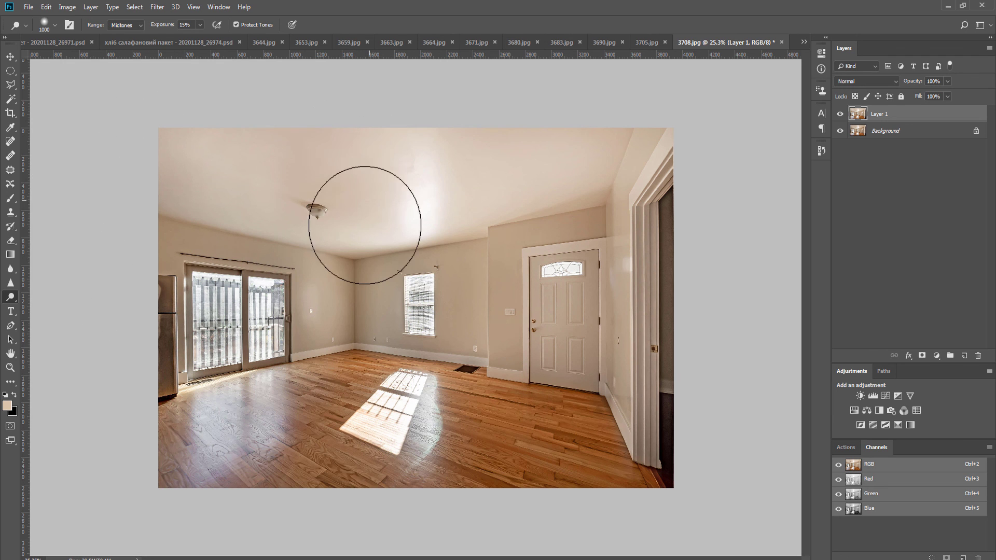
key("ctrl+e")
Step: Save and close 3708.jpg
key("v")
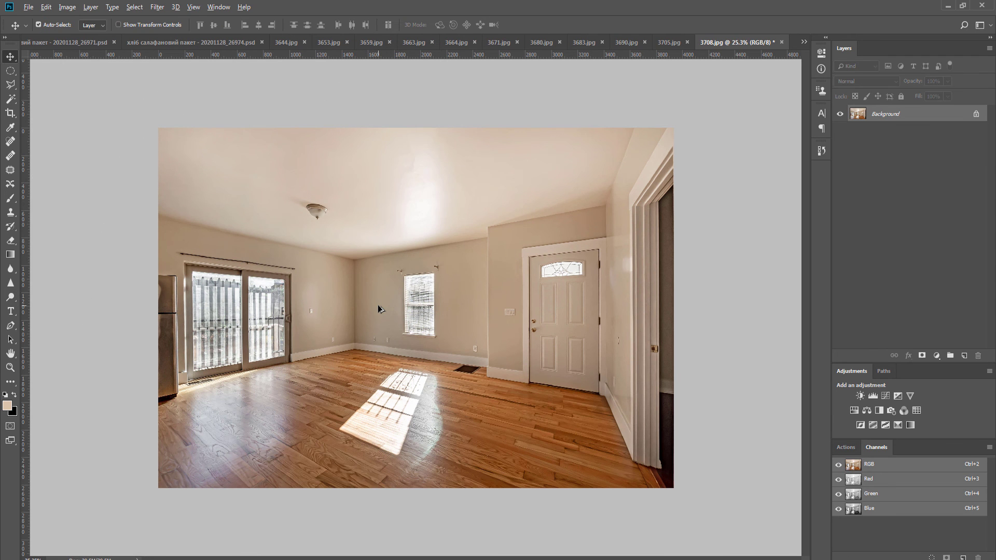
scroll(380, 307, "up", 3)
key("ctrl+w")
key("Return")
key("Return")
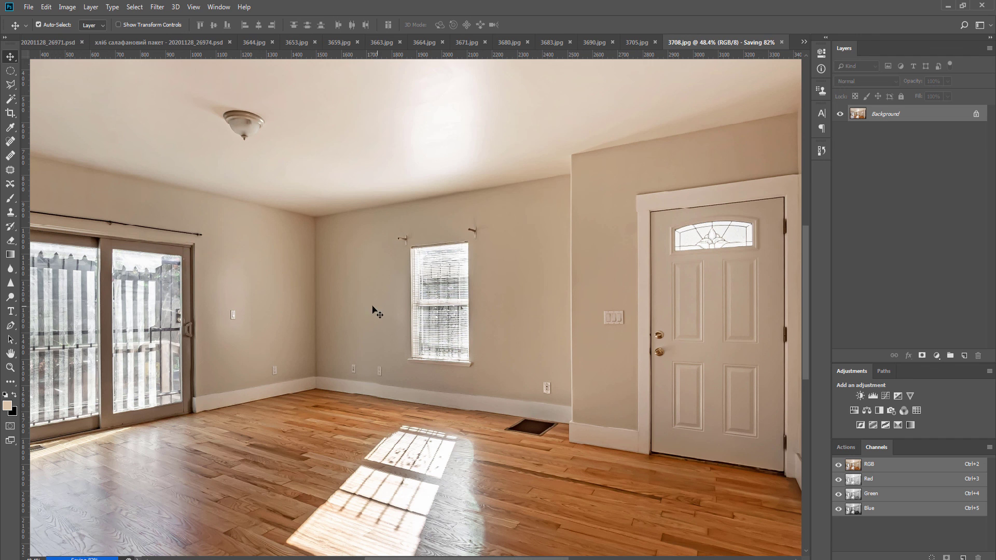
scroll(389, 288, "down", 1)
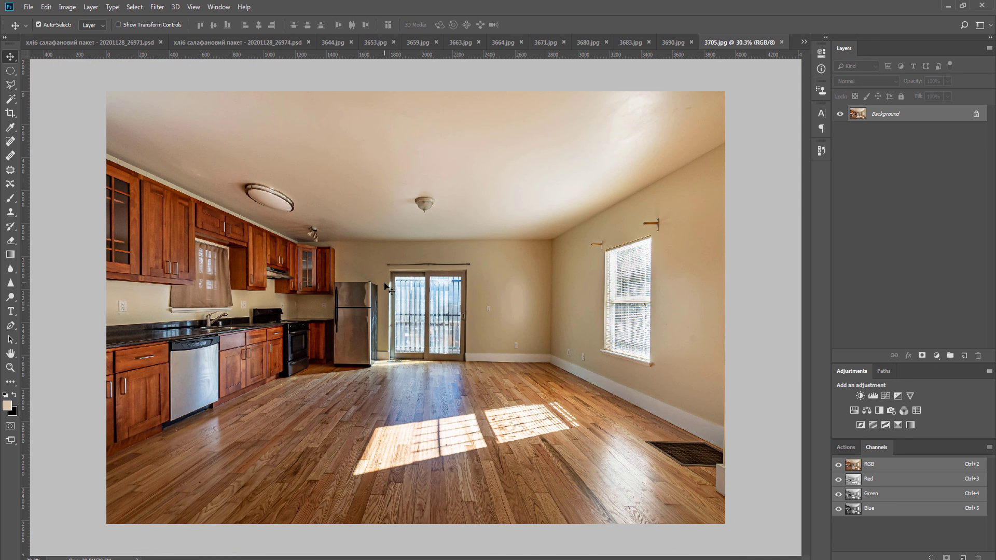
Step: Brighten 3705.jpg with a merged Levels 1 layer at reduced opacity, and merge it into the background
key("ctrl+j")
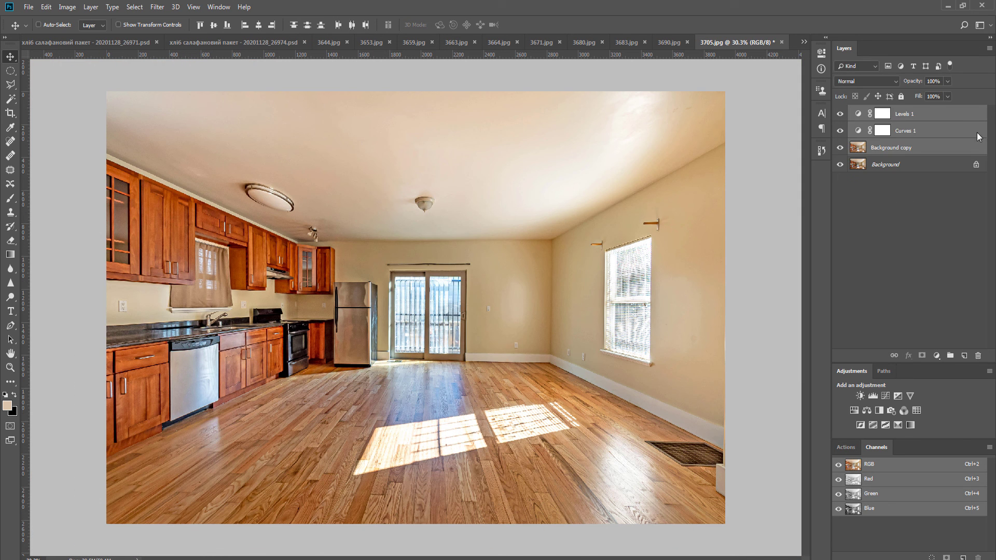
key("ctrl+e")
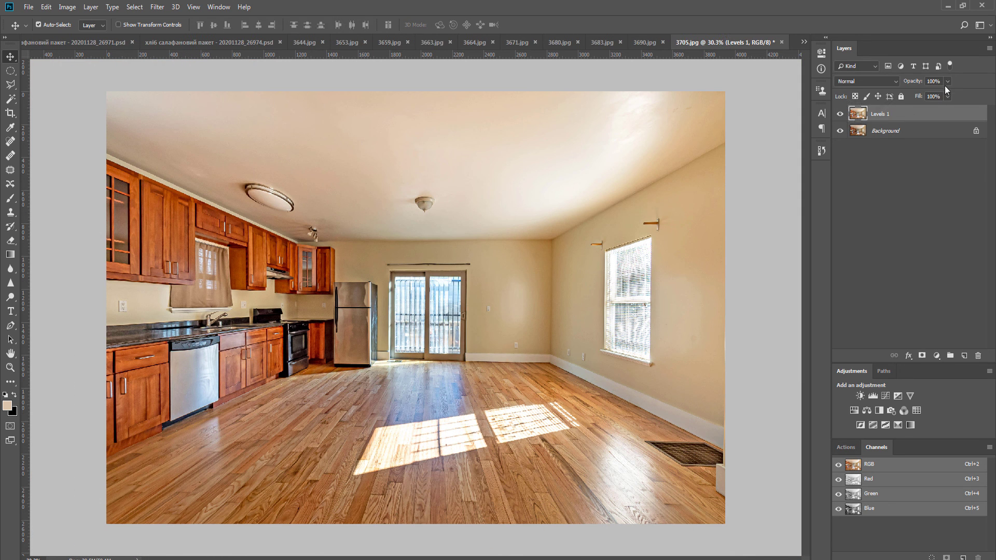
left_click_drag(936, 96, 935, 97)
key("ctrl+e")
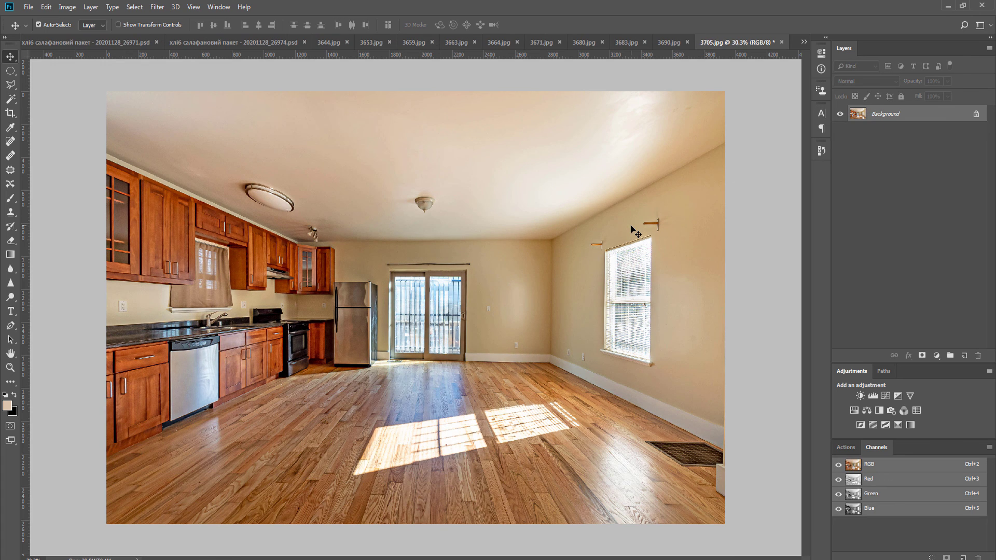
Step: Neutralize the yellow cast in 3705.jpg with a masked duplicate layer, paint the floor color back with a size 600 brush at 82% opacity, and merge
key("F2")
key("ctrl+e")
key("ctrl+j")
key("F3")
key("b")
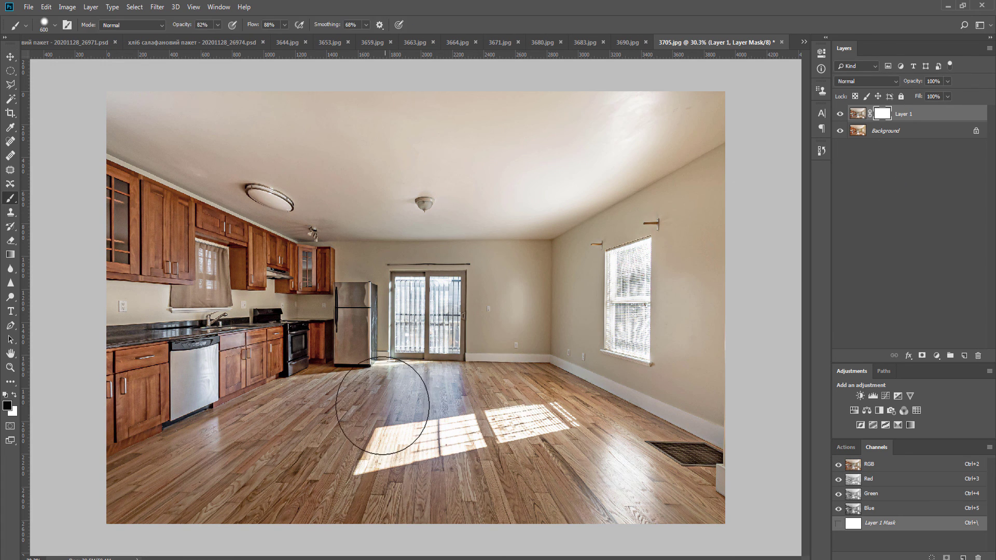
mouse_move(383, 408)
left_mouse_down()
mouse_move(407, 402)
mouse_move(278, 413)
mouse_move(243, 436)
mouse_move(249, 442)
mouse_move(102, 511)
mouse_move(468, 476)
mouse_move(92, 488)
mouse_move(476, 531)
mouse_move(476, 512)
mouse_move(731, 510)
mouse_move(548, 405)
mouse_move(325, 406)
mouse_move(554, 395)
mouse_move(546, 404)
mouse_move(747, 508)
mouse_move(454, 474)
mouse_move(446, 412)
mouse_move(393, 387)
mouse_move(367, 390)
mouse_move(344, 325)
mouse_move(338, 443)
mouse_move(329, 449)
mouse_move(203, 459)
mouse_move(320, 378)
mouse_move(291, 372)
mouse_move(87, 424)
mouse_move(355, 428)
left_mouse_up()
key("ctrl+e")
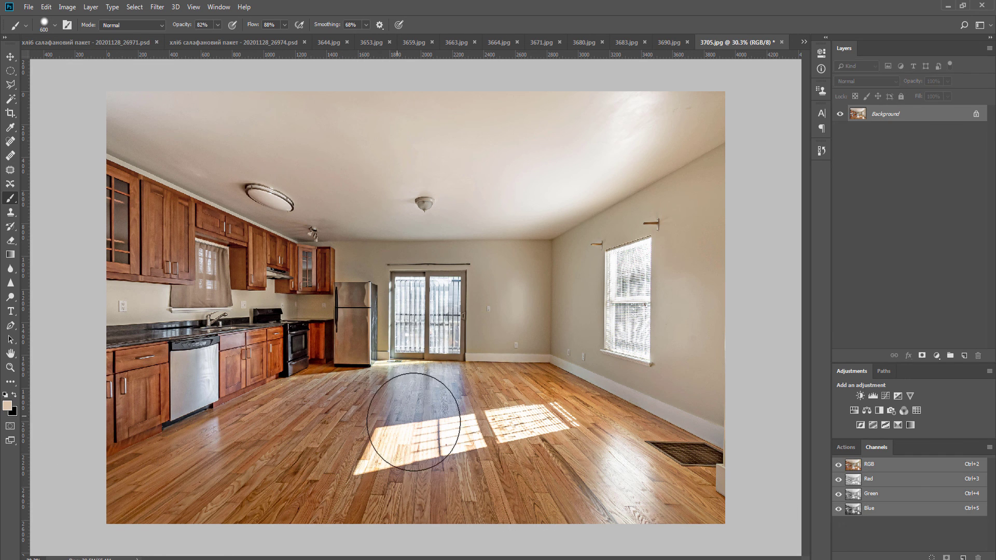
Step: Dodge the ceiling and walls of 3705.jpg with a size 1000 brush at 15% midtones exposure, save it at quality 12, and close it
key("o")
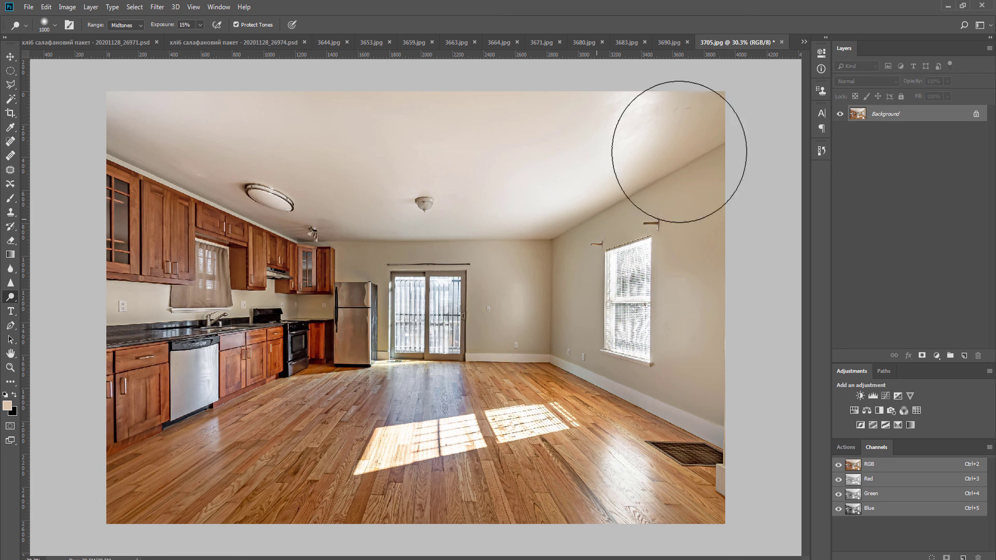
left_click(679, 151)
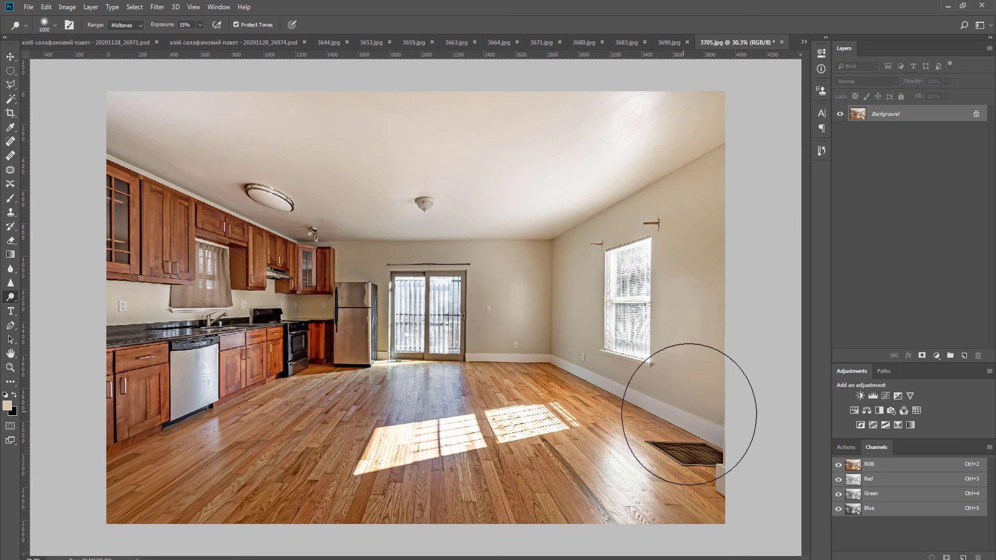
key("ctrl+s")
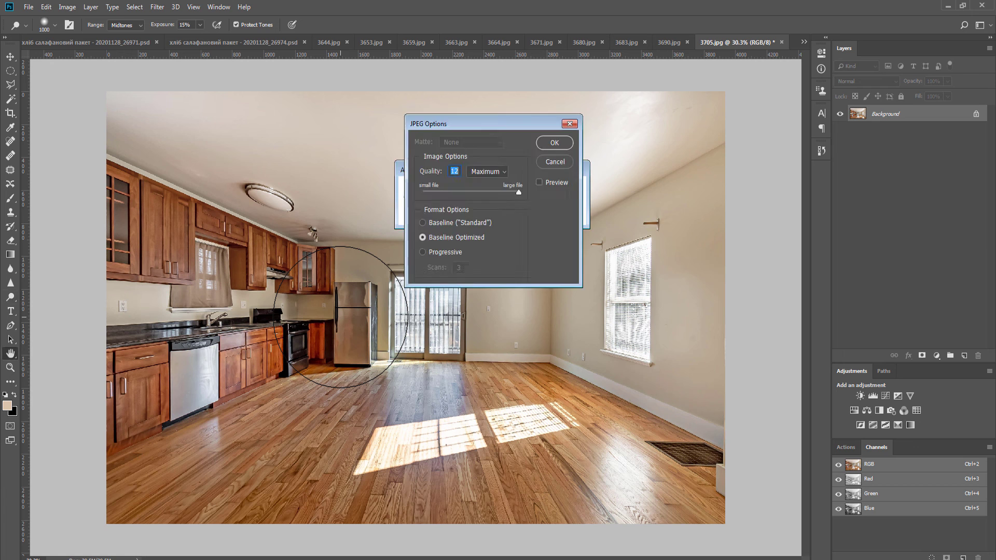
key("Return")
key("ctrl+w")
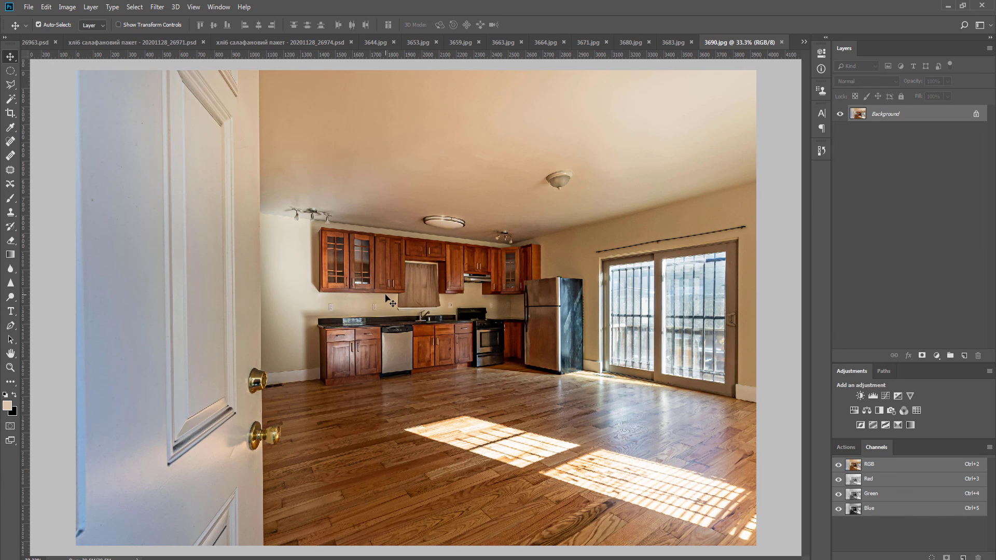
Step: Brighten 3690.jpg with a merged Levels 1 layer at about 62% opacity, and merge it into the background
scroll(387, 299, "down", 2)
key("ctrl+j")
key("F2")
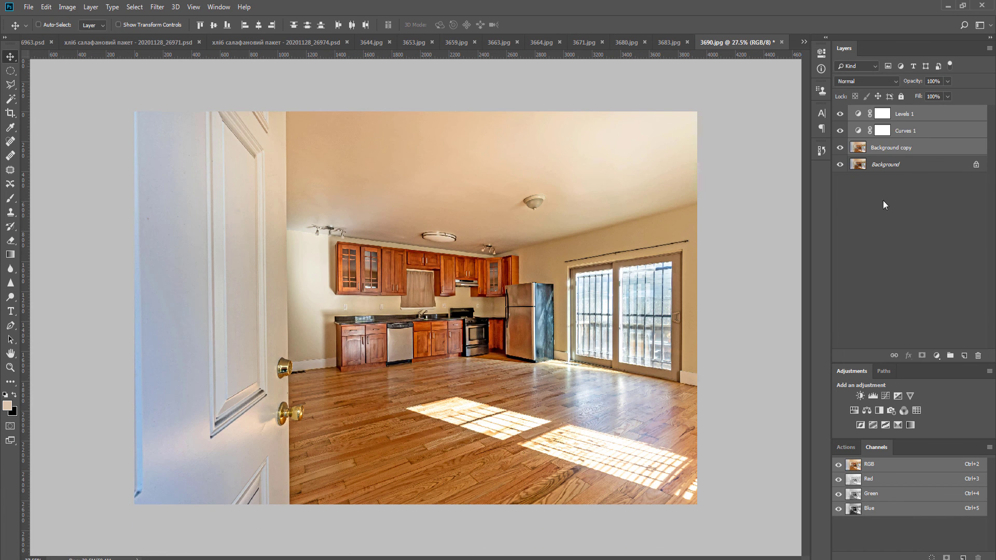
key("ctrl+e")
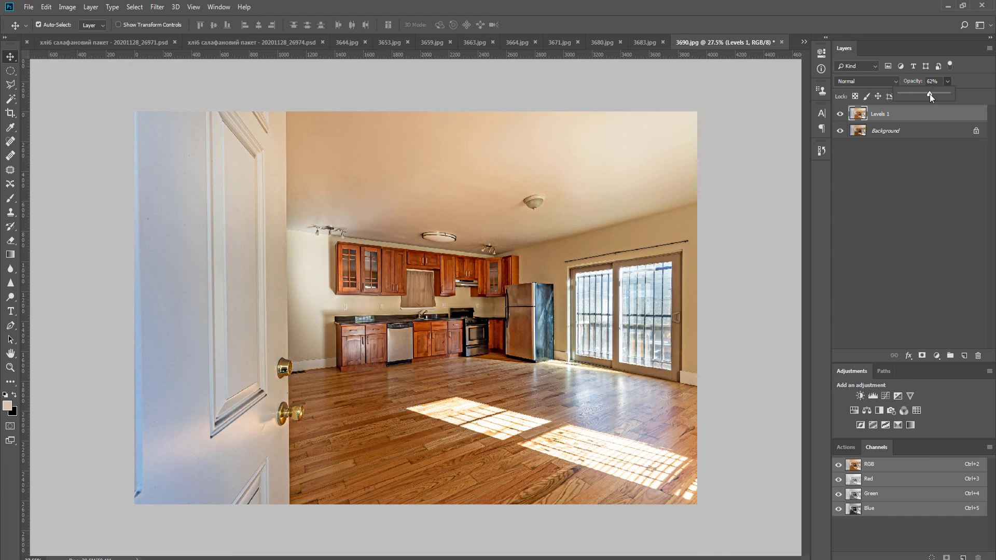
key("ctrl+e")
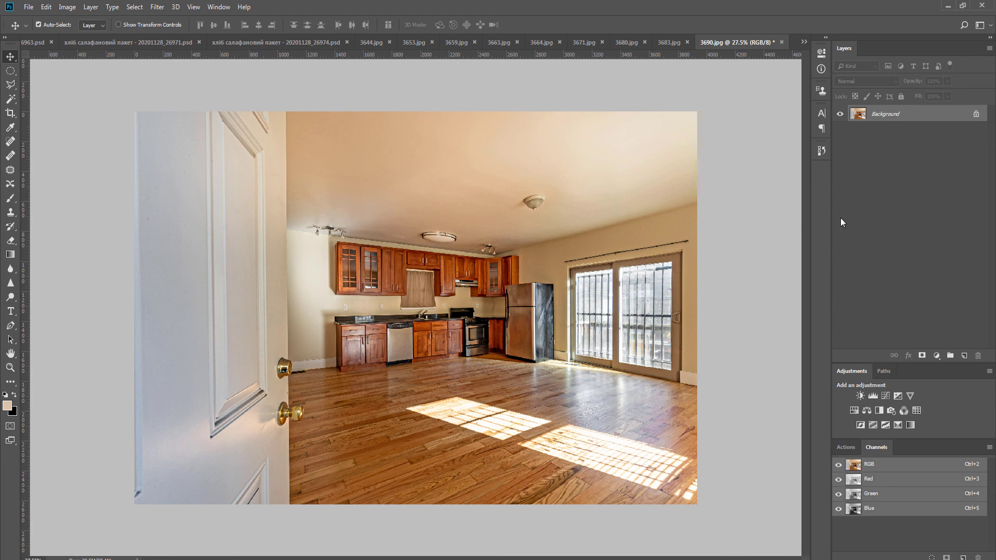
Step: Neutralize the yellow cast in 3690.jpg with a masked layer, paint the floor color back with a size 600 brush at 82% opacity, and merge
key("F3")
key("b")
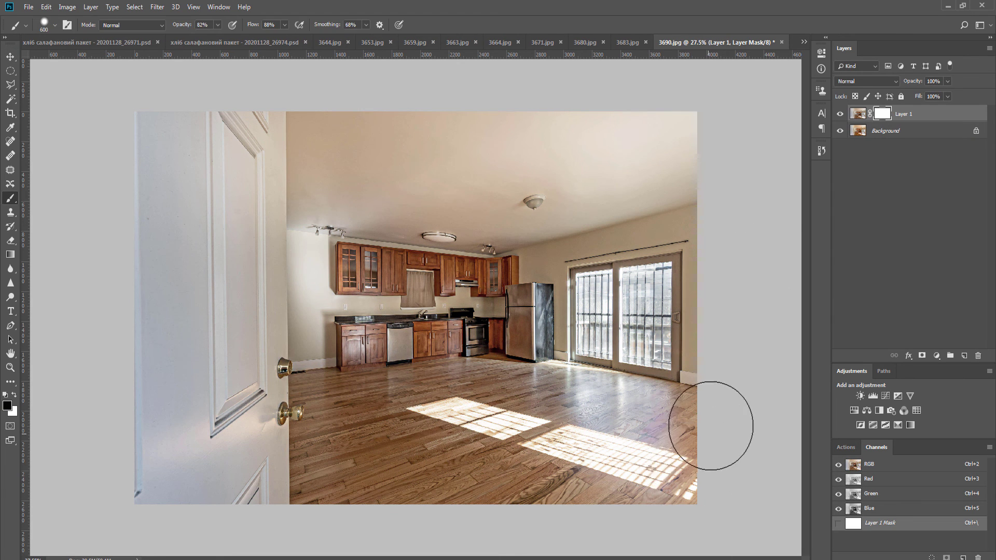
mouse_move(440, 397)
left_mouse_down()
mouse_move(343, 394)
mouse_move(314, 485)
left_mouse_up()
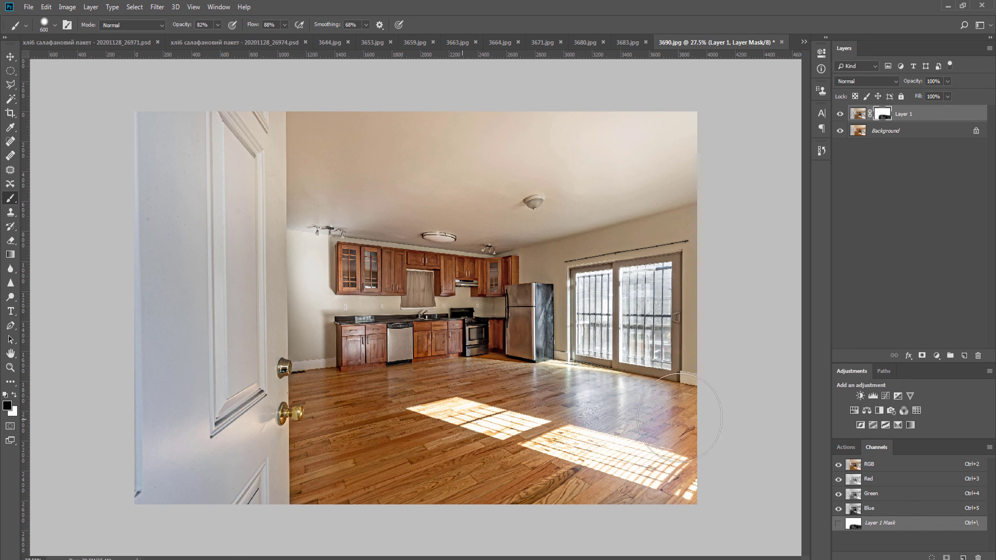
key("ctrl+e")
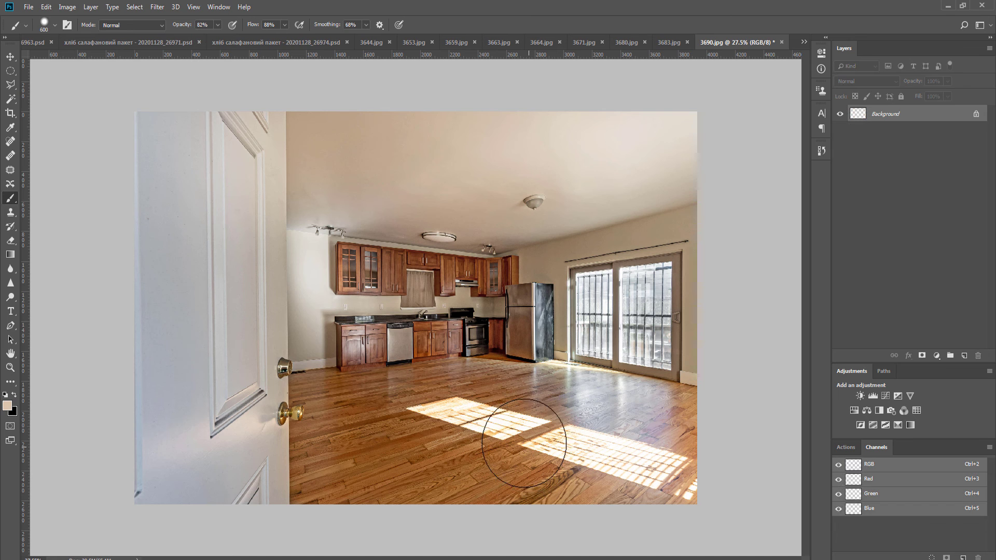
Step: Dodge 3690.jpg with a size 1000 brush at 15% midtones exposure, and try a Hue/Saturation adjustment layer
key("o")
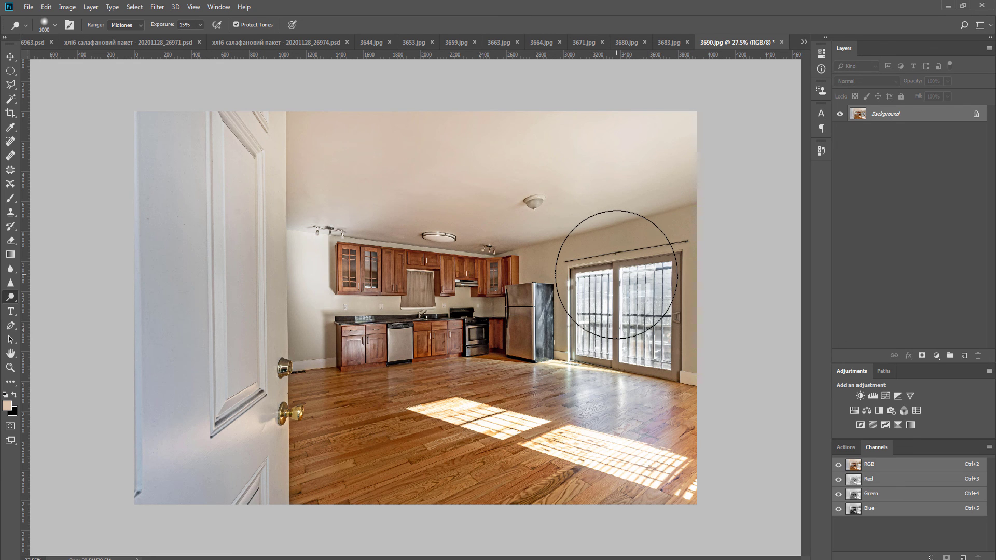
key("ctrl+u")
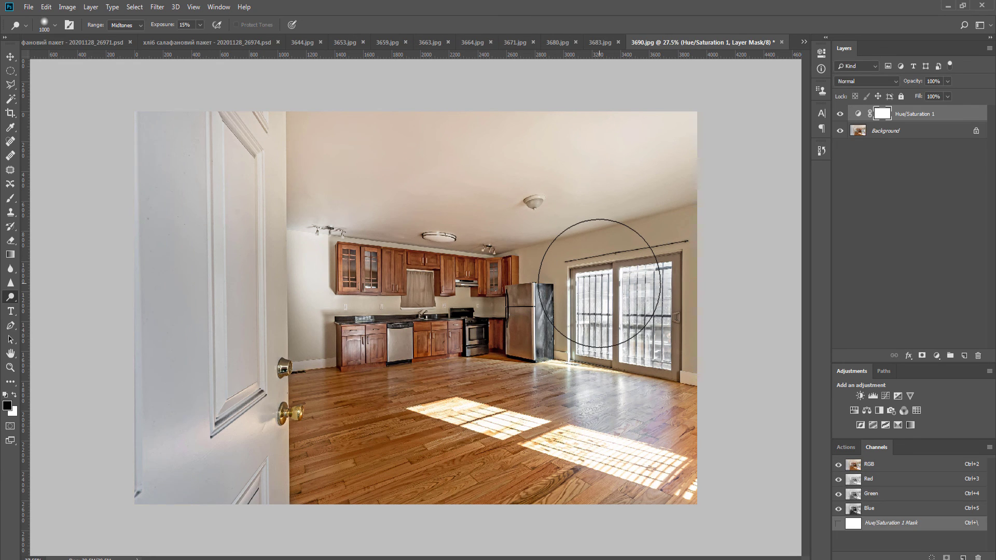
key("ctrl+z")
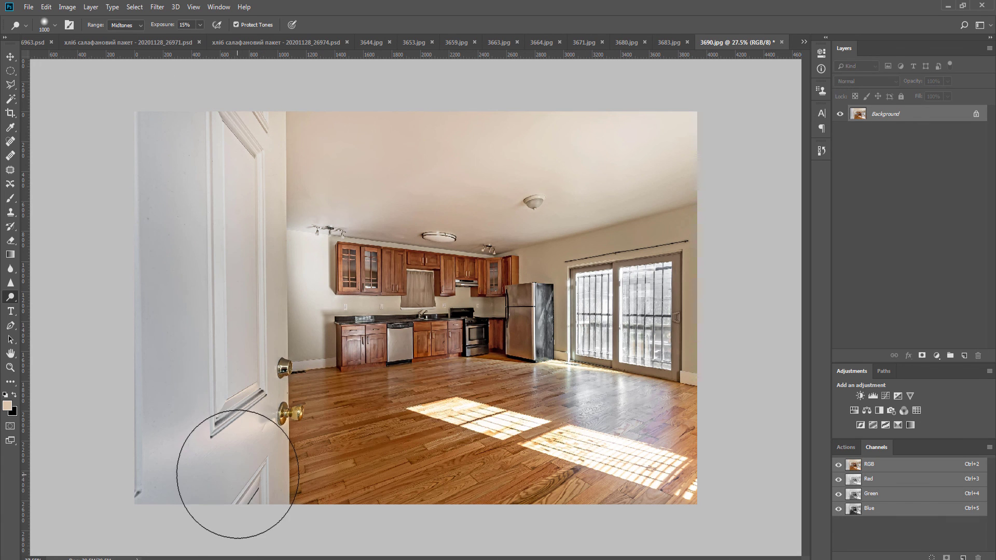
Step: Straighten the verticals of 3690.jpg by widening the lower edge of a duplicate layer slightly with Free Transform, and merge it down
key("ctrl+j")
key("ctrl+t")
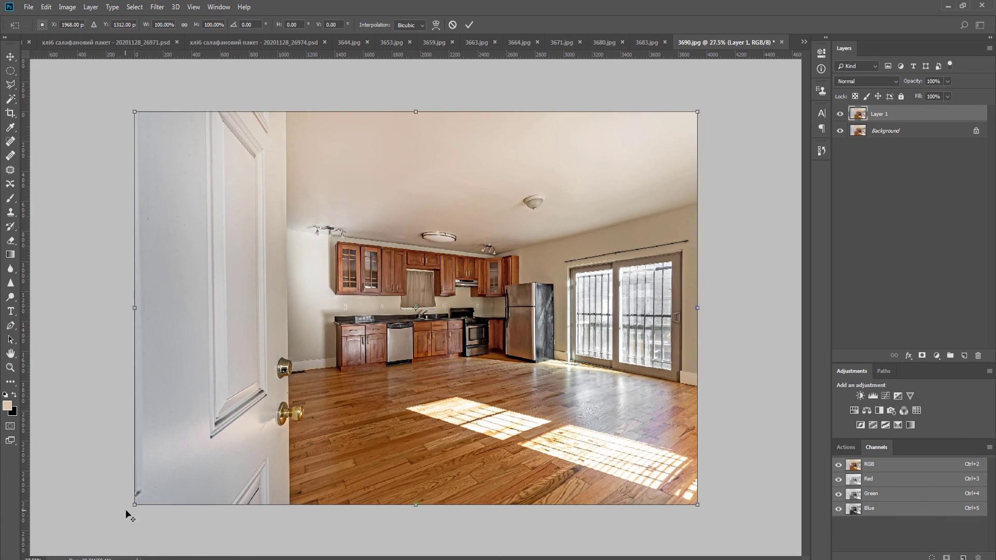
left_click_drag(134, 505, 129, 504)
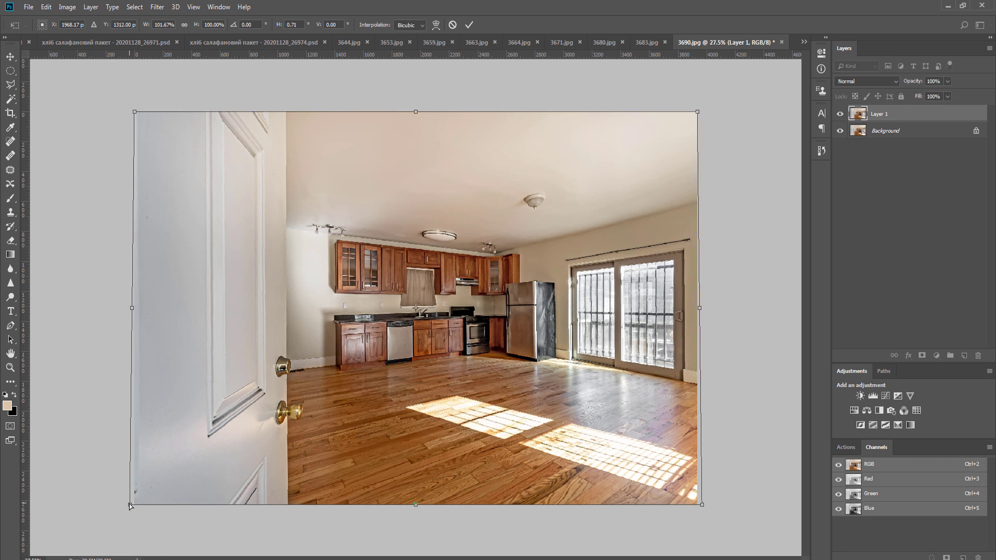
key("Return")
key("ctrl+e")
Step: Save and close 3690.jpg
key("ctrl+s")
key("Return")
key("v")
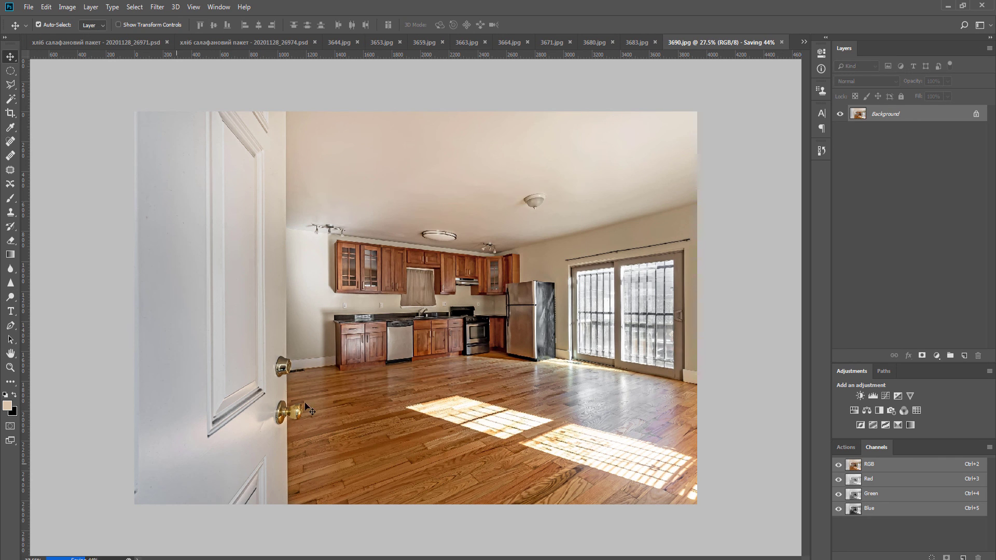
key("ctrl+w")
Step: Brighten 3683.jpg with a merged Levels 1 layer and add a Hue/Saturation adjustment above it
key("ctrl+j")
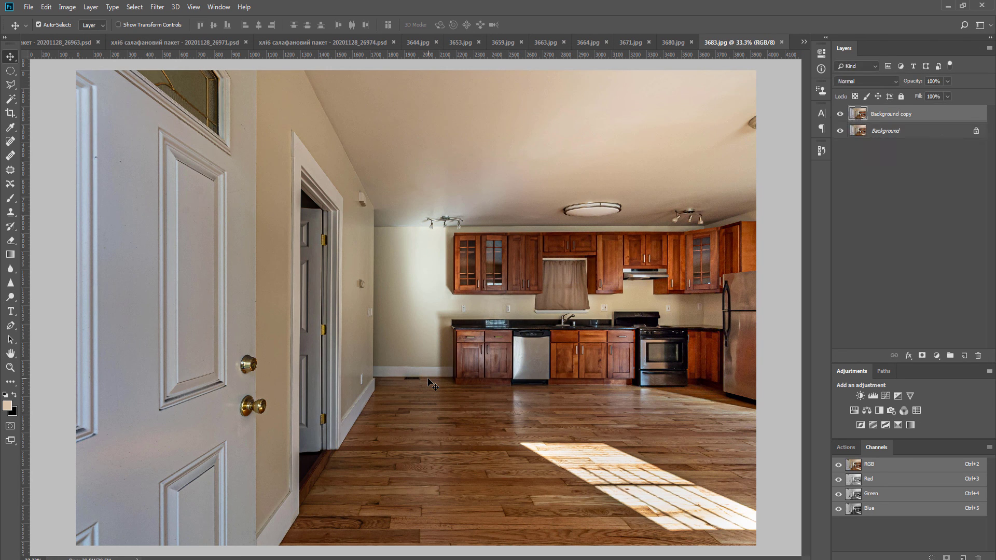
key("F2")
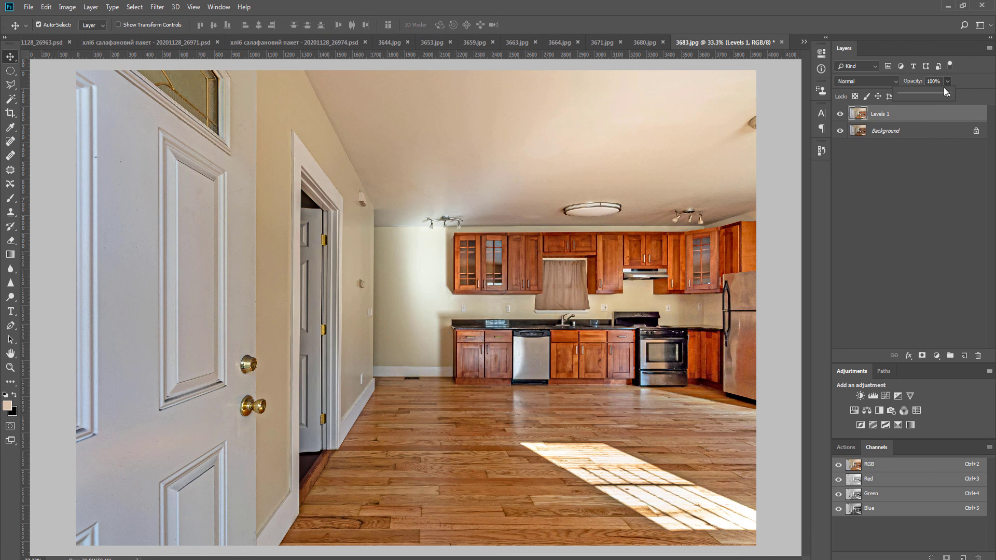
key("F3")
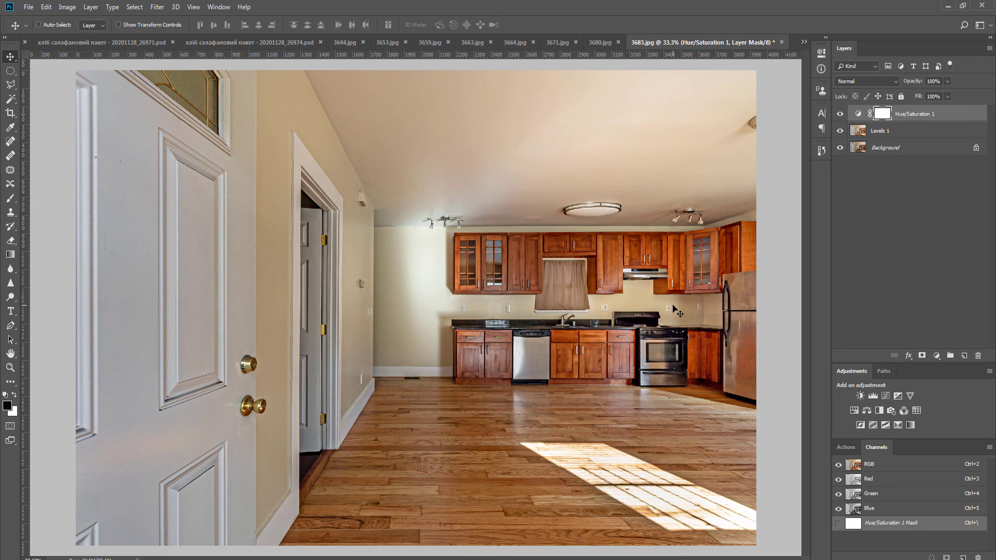
Step: Neutralize the yellow cast in 3683.jpg with a masked layer, paint the floor color back with a size 400 brush at 82% opacity, and merge
key("F4")
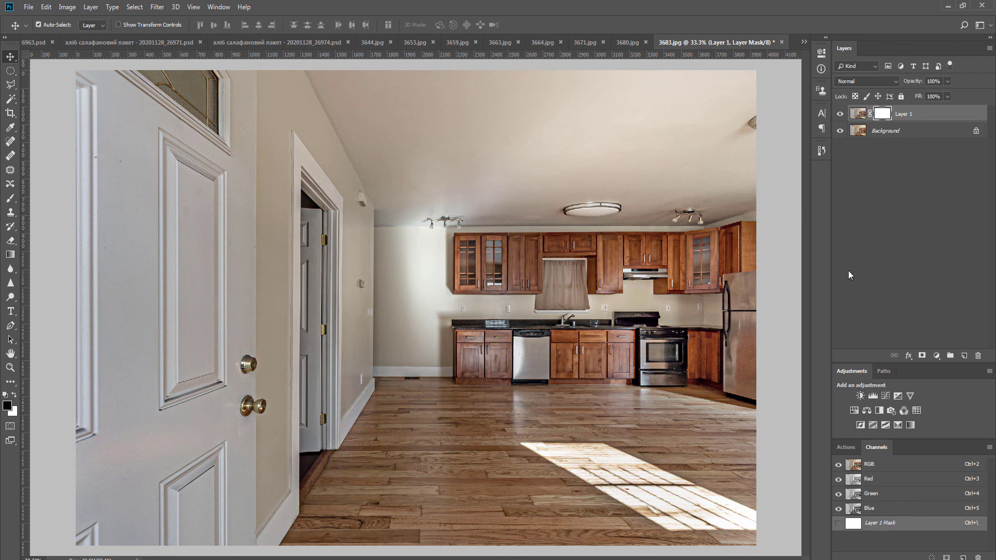
key("b")
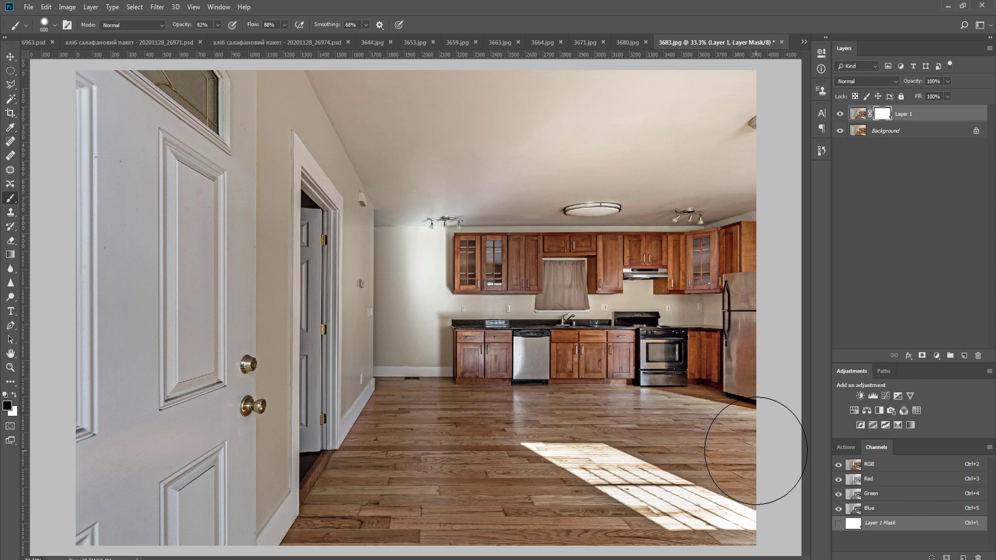
key("bracketleft")
key("bracketleft")
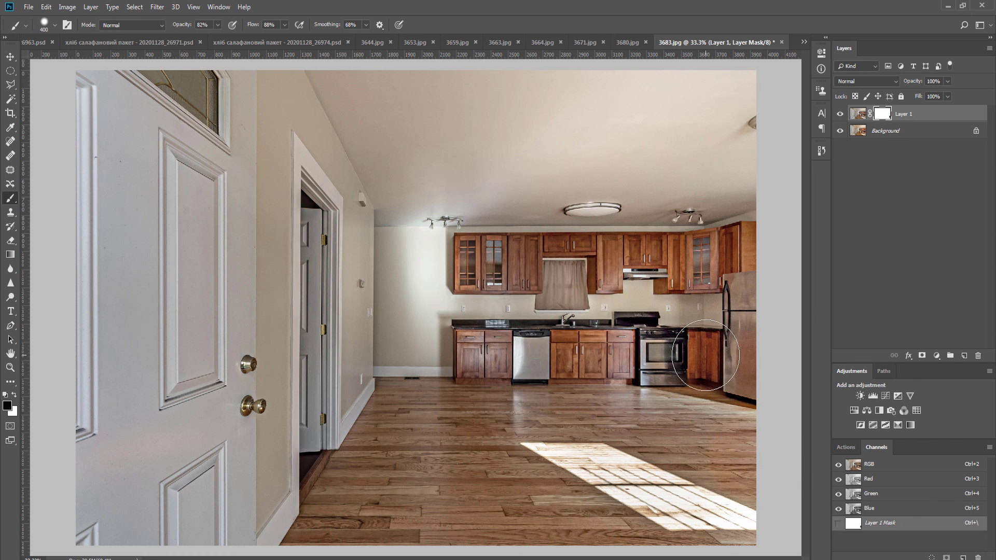
mouse_move(484, 396)
left_mouse_down()
mouse_move(389, 412)
mouse_move(320, 544)
left_mouse_up()
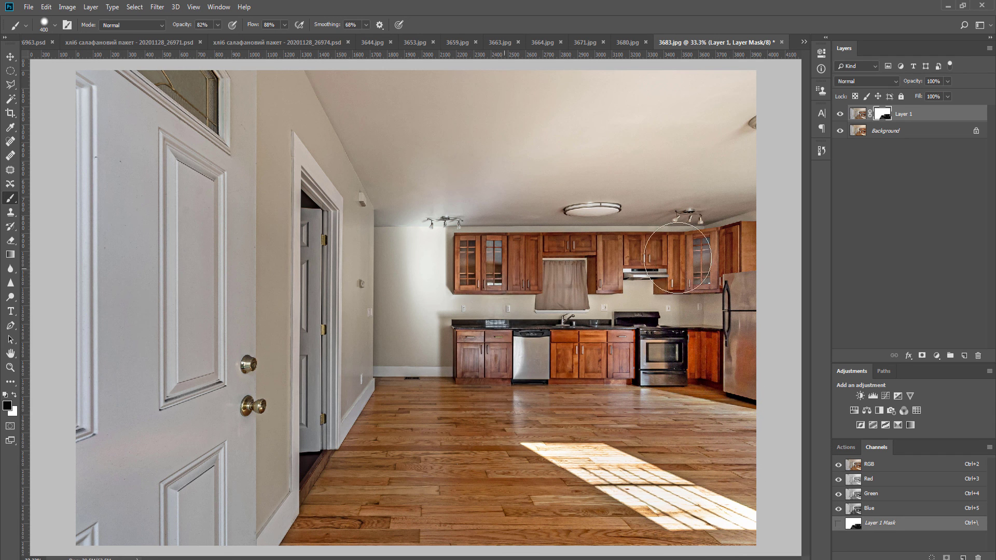
key("ctrl+e")
Step: Dodge 3683.jpg with a size 1000 brush at 15% midtones exposure, then lift its midtones slightly with a Curves adjustment and merge it
key("ctrl+minus")
key("o")
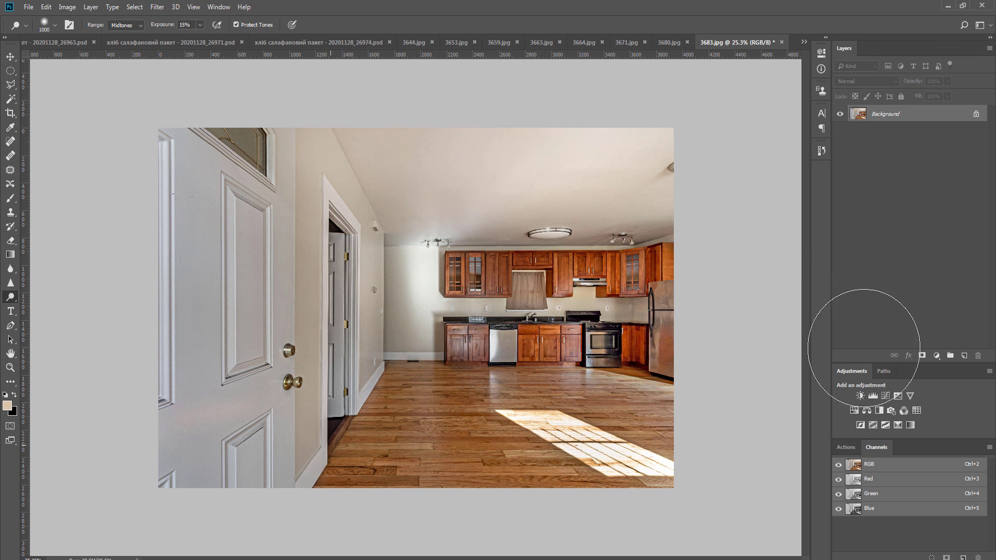
left_click(885, 397)
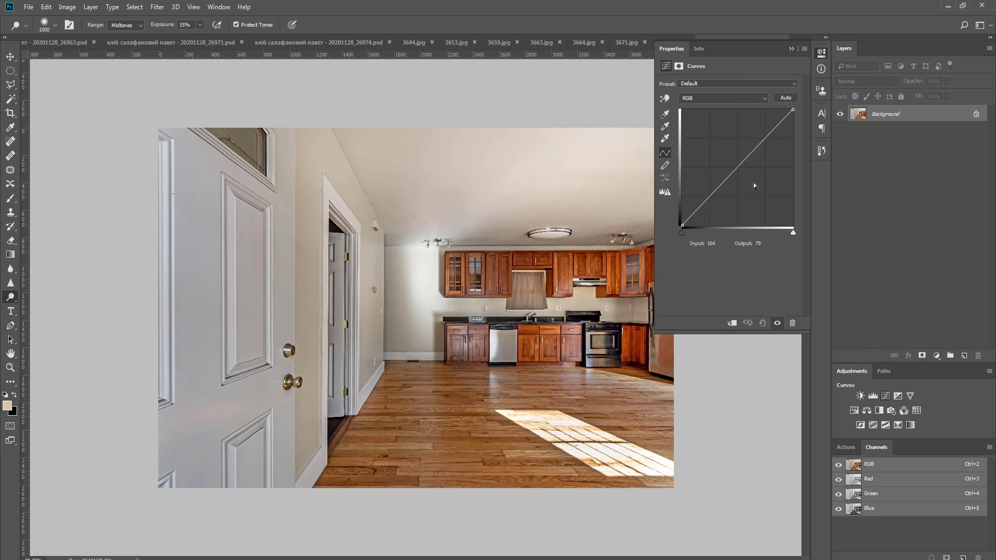
left_click_drag(736, 168, 736, 162)
key("ctrl+e")
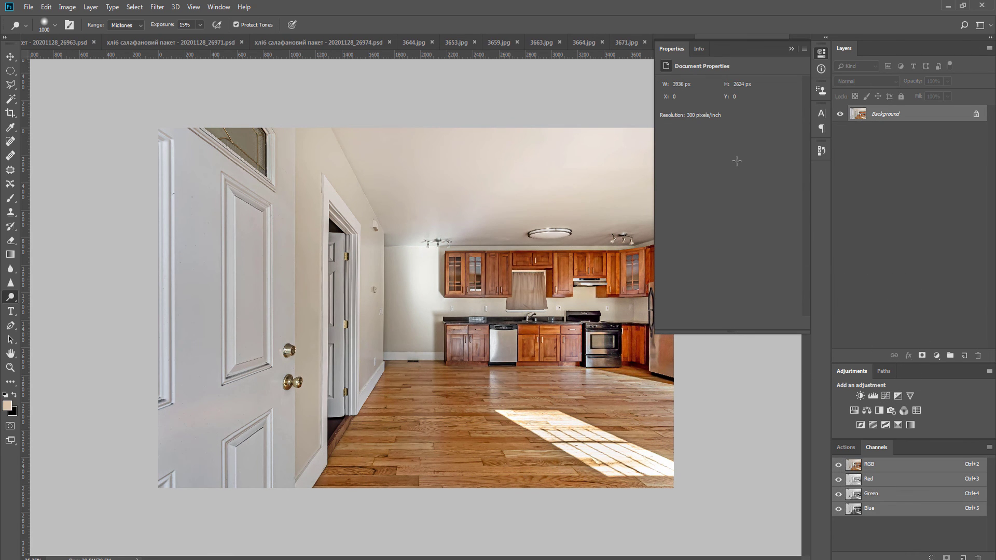
Step: Save and close 3683.jpg
key("ctrl+s")
key("Return")
key("ctrl+w")
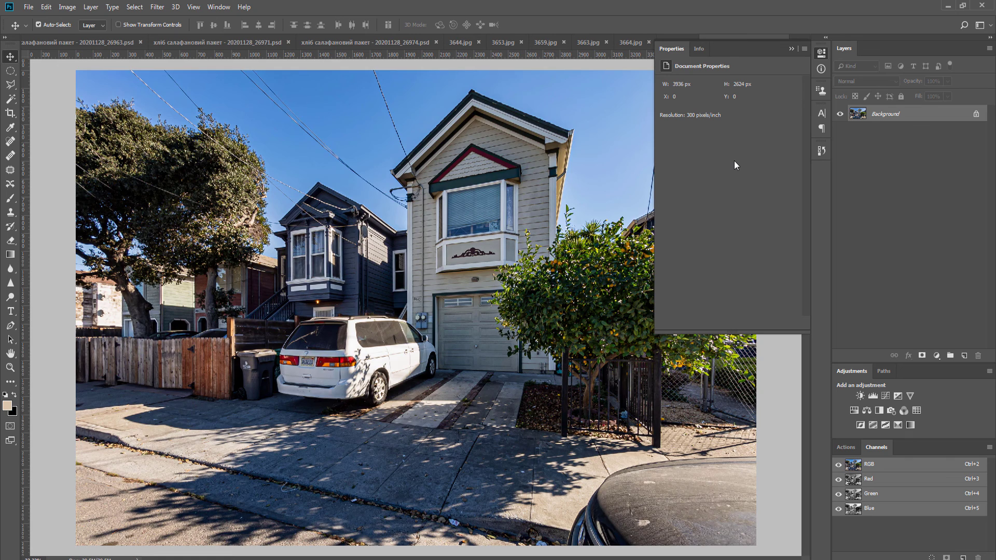
Step: Brighten the exterior photo 3680.jpg with a Levels 1 layer at 54% opacity merged into the background, and run the Noiseware filter
key("ctrl+j")
left_click(885, 396)
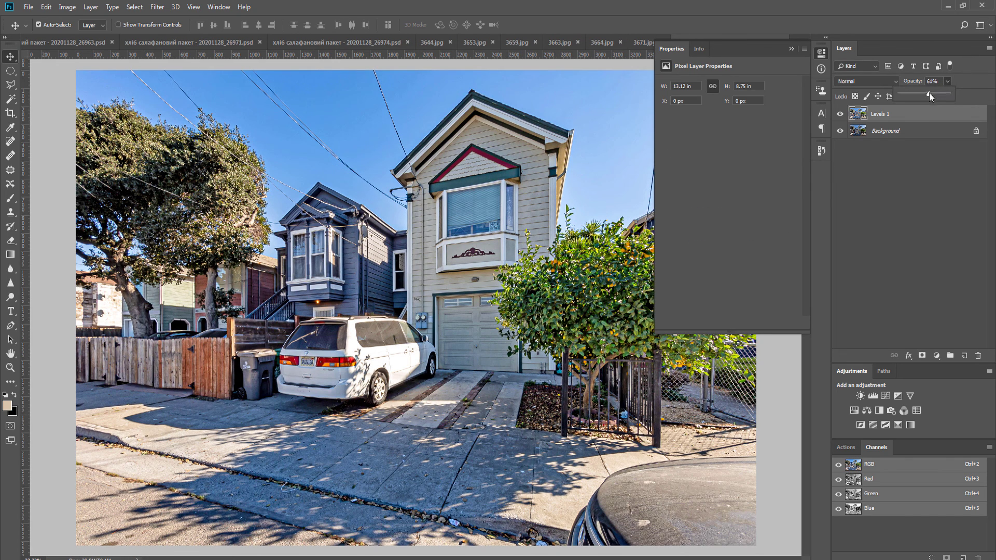
left_click_drag(929, 93, 925, 93)
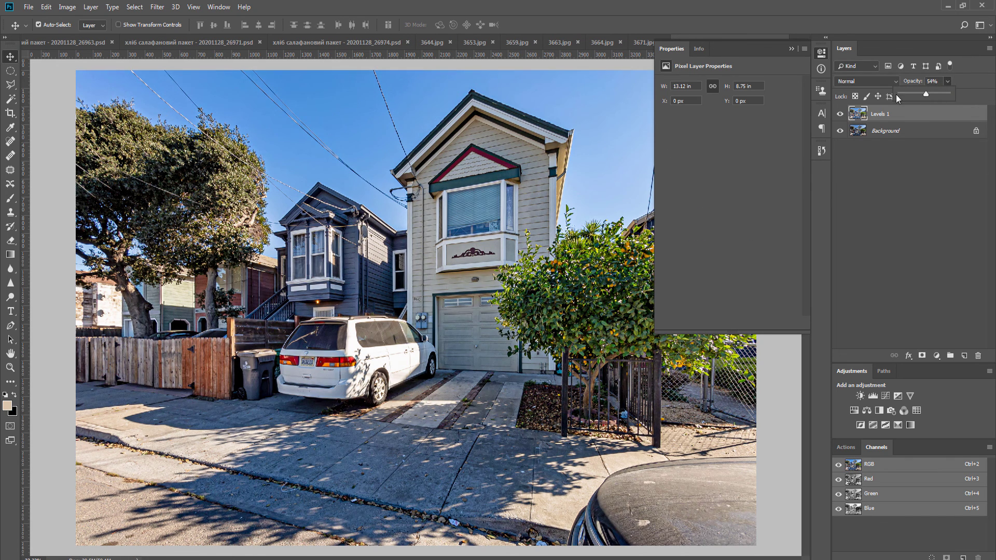
key("ctrl+e")
left_click(791, 49)
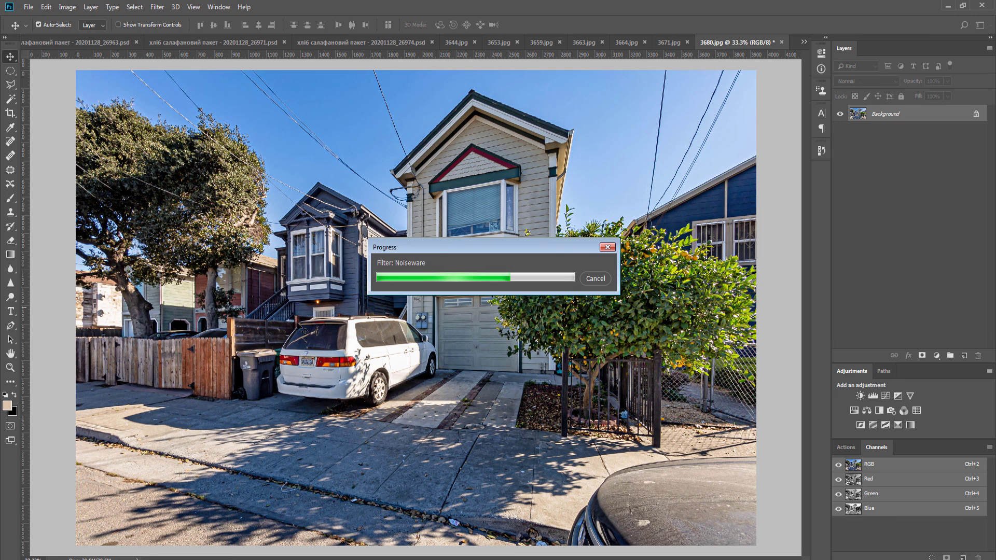
Step: Select the white van's license plate with the Polygonal Lasso and paint over it with a light gray sampled from the van body
key("l")
scroll(269, 366, "up", 5)
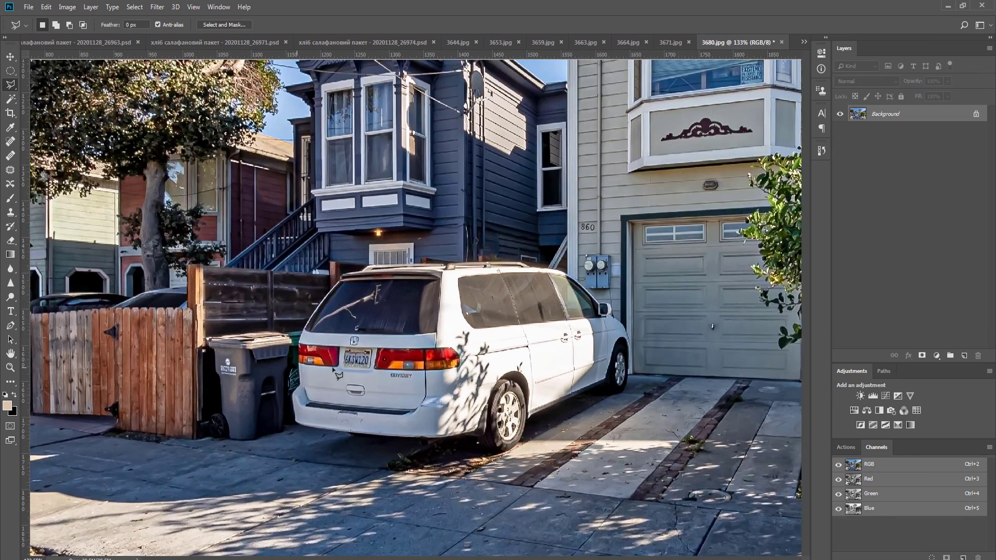
scroll(336, 372, "up", 2)
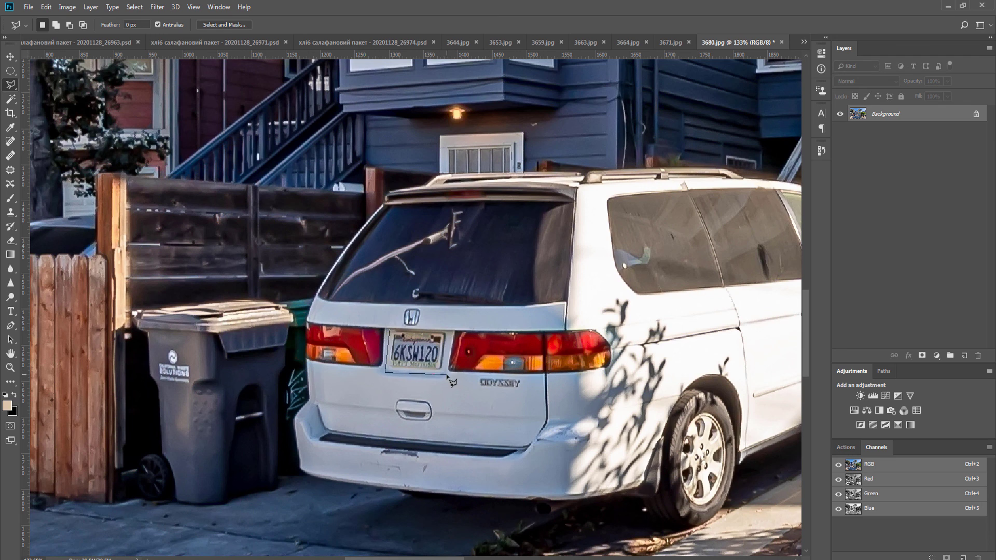
key("b")
left_click(472, 401, "alt")
left_click(418, 352)
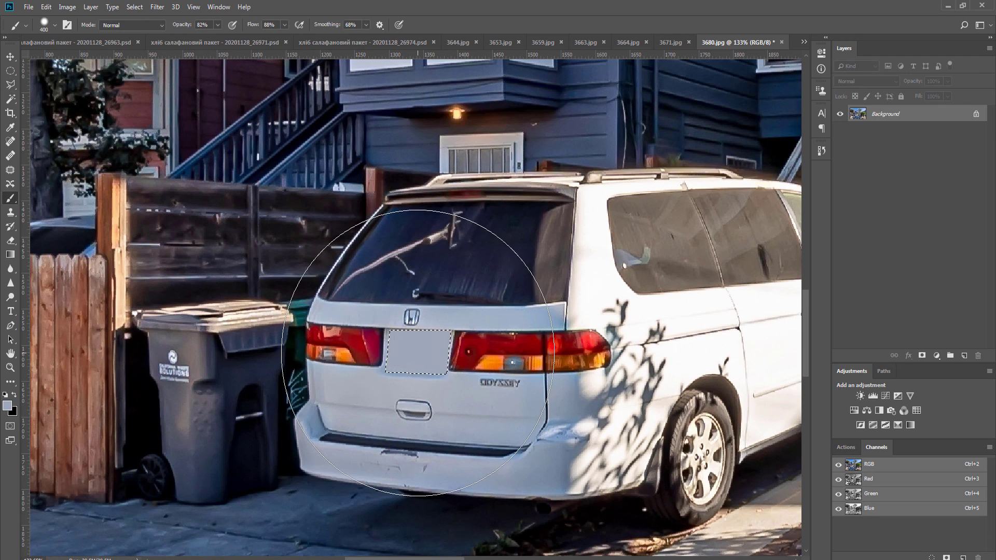
Step: Close 3680.jpg and save its changes
key("ctrl+0")
key("ctrl+w")
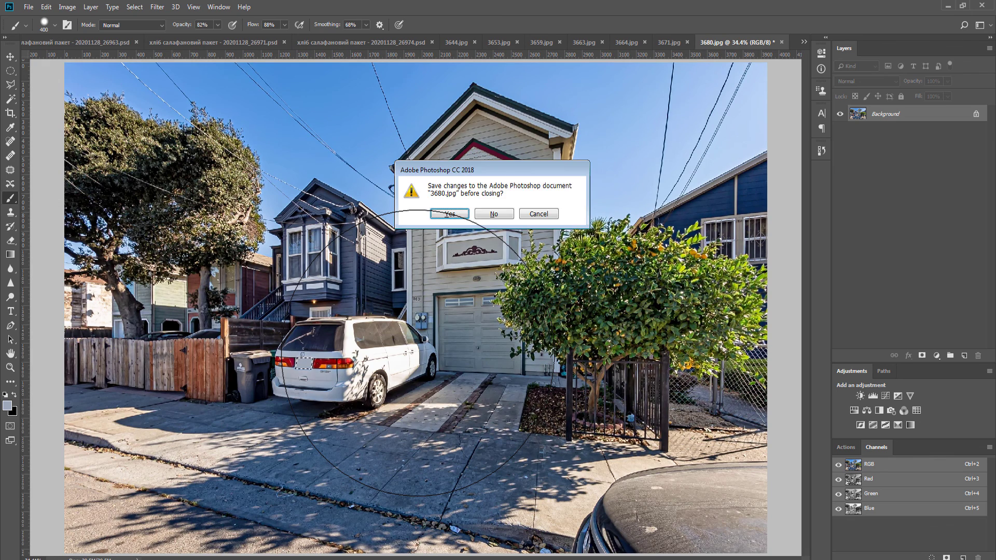
key("Return")
key("Return")
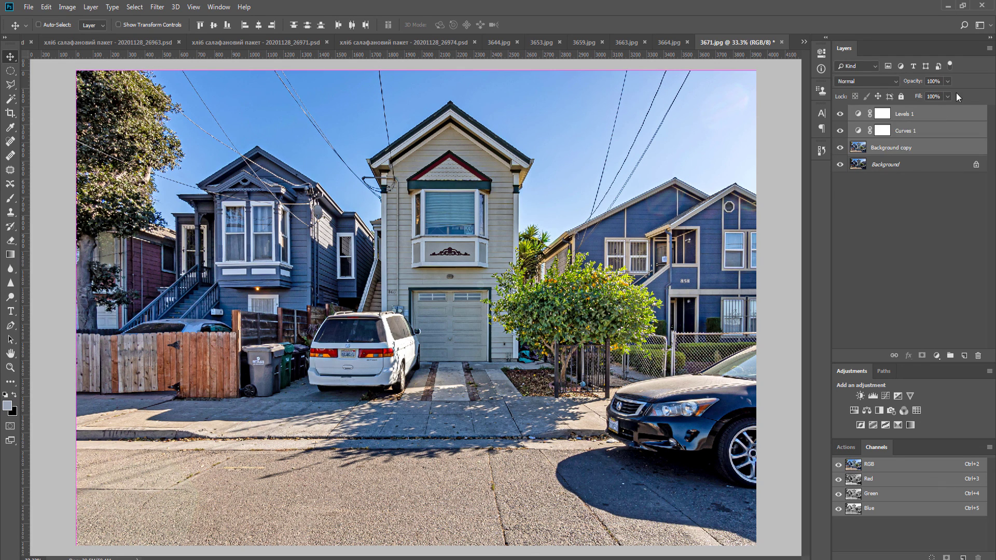
Step: Merge the brightening layers of 3671.jpg, lower the merged layer's opacity and merge it into the background
key("ctrl+e")
left_click(947, 81)
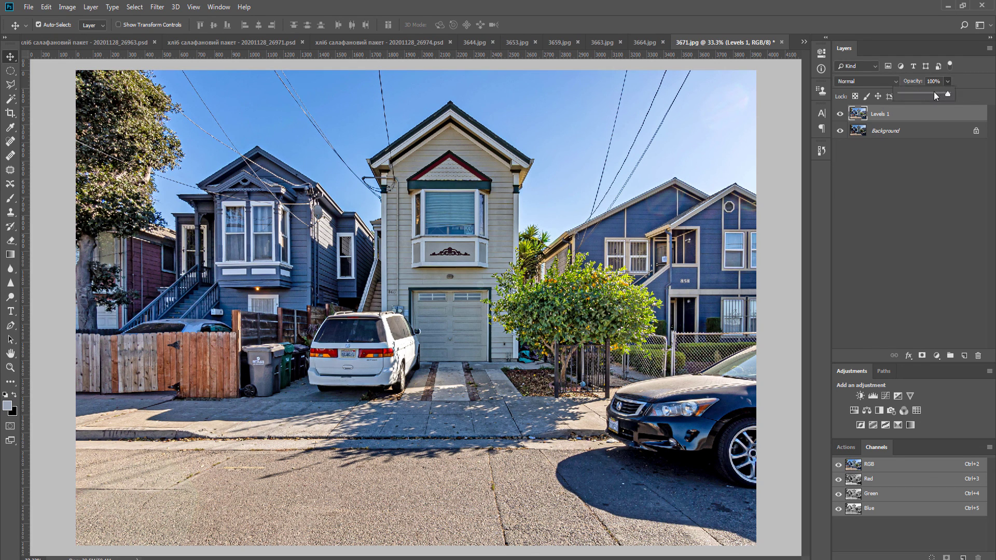
left_click_drag(929, 94, 925, 94)
key("ctrl+shift+e")
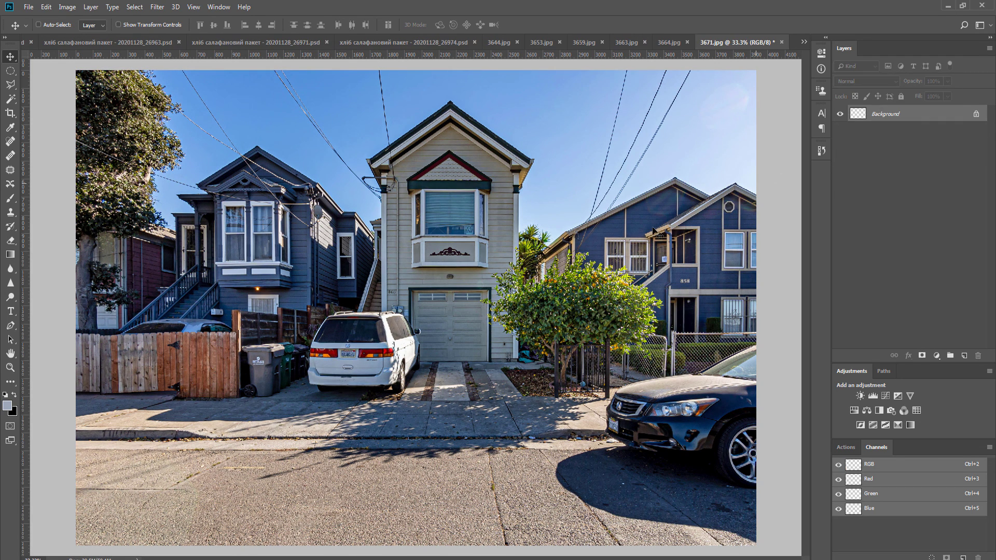
Step: Neutralize the blue cast on the bins, pavement and black car with a Hue/Saturation adjustment painted through an inverted mask, merged into the background
key("F2")
key("ctrl+i")
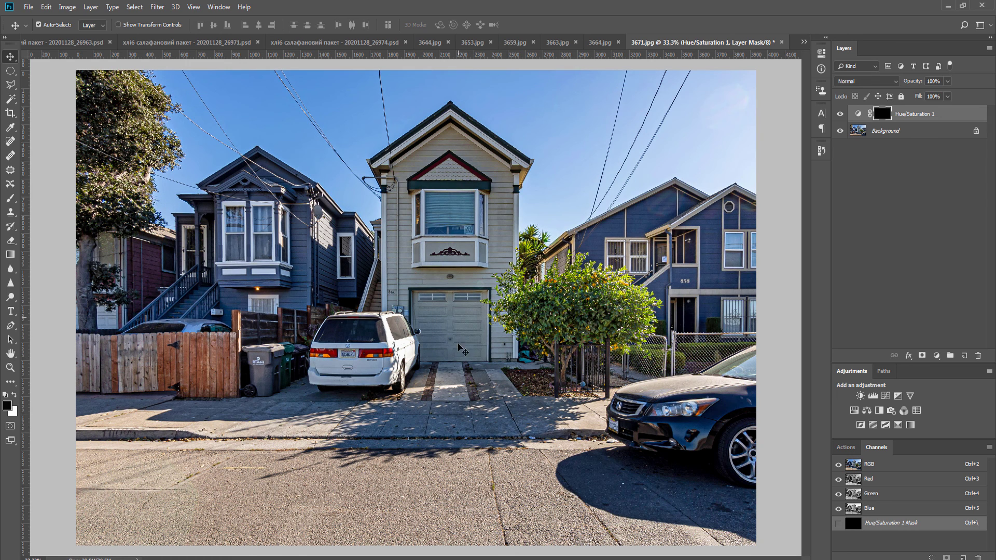
key("b")
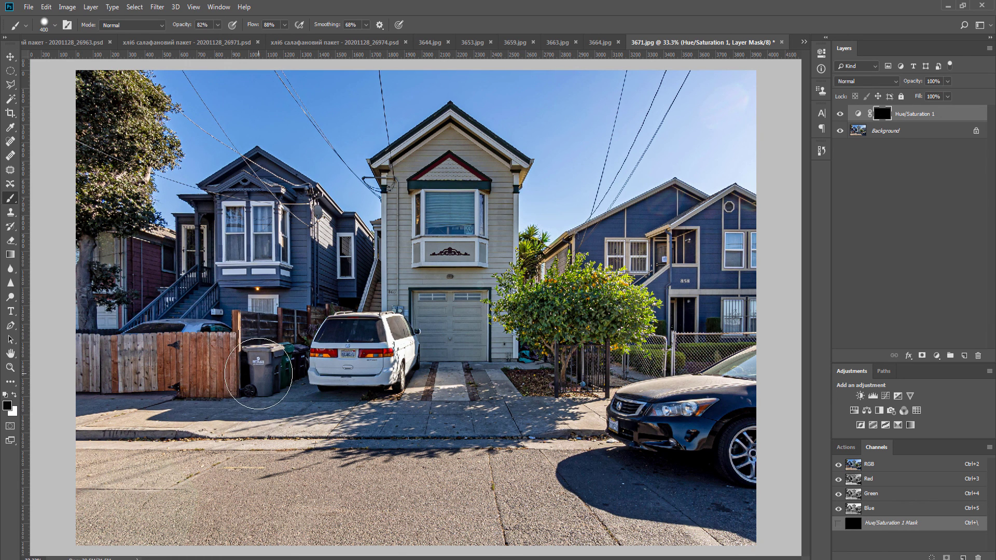
key("x")
mouse_move(228, 375)
left_mouse_down()
mouse_move(429, 368)
mouse_move(254, 307)
left_mouse_up()
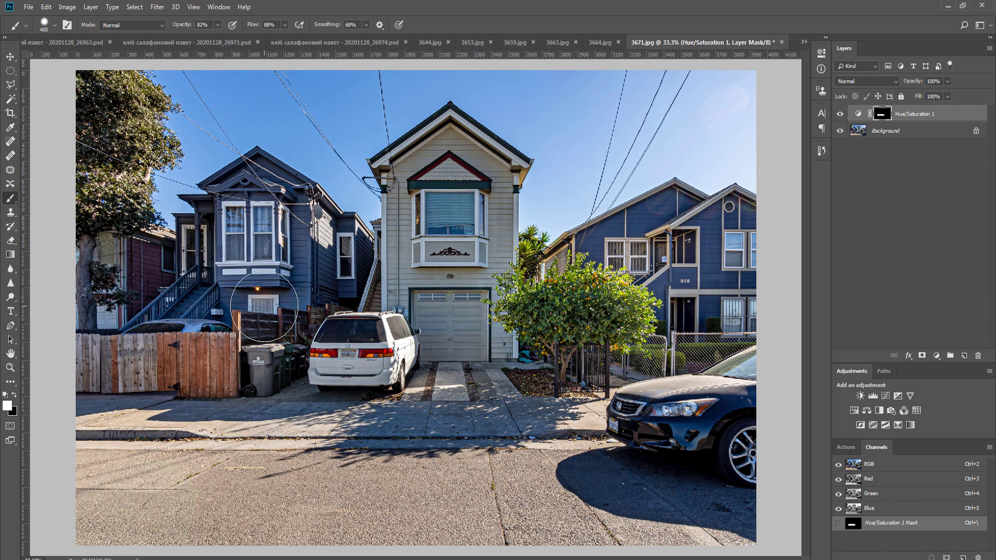
mouse_move(360, 416)
left_mouse_down()
mouse_move(672, 446)
mouse_move(476, 434)
mouse_move(774, 418)
mouse_move(754, 402)
mouse_move(556, 462)
left_mouse_up()
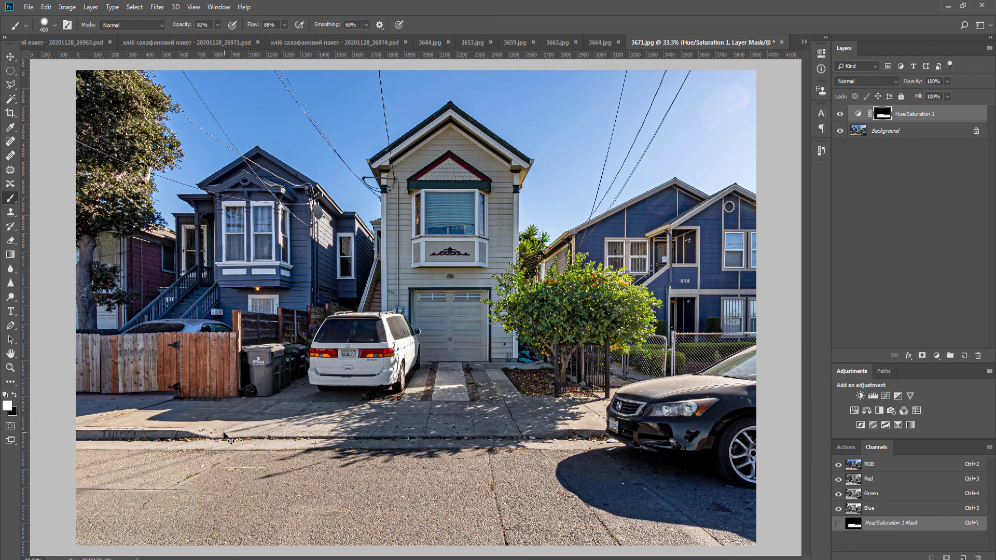
key("ctrl+e")
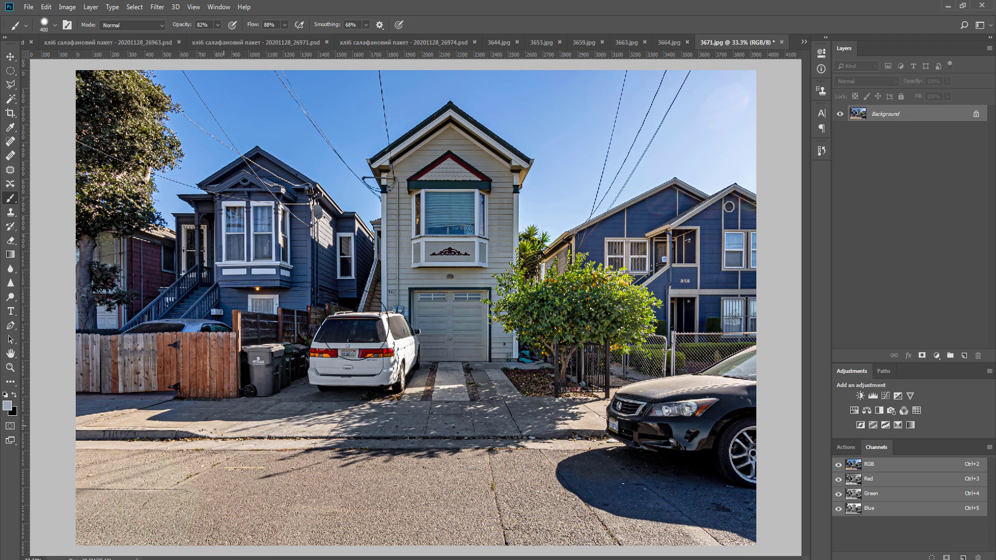
Step: Run the Noiseware filter on 3671.jpg, then save and close it
key("ctrl+alt+f")
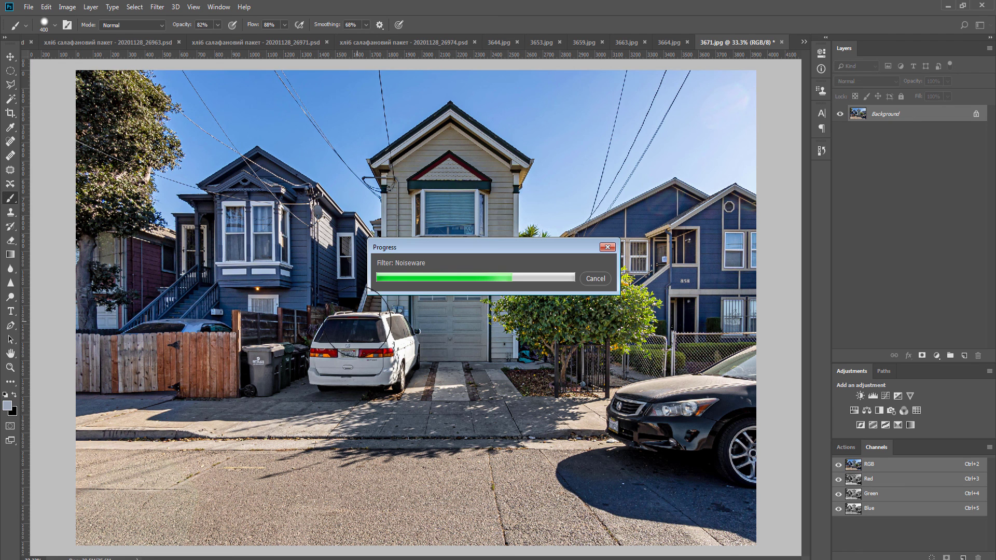
key("o")
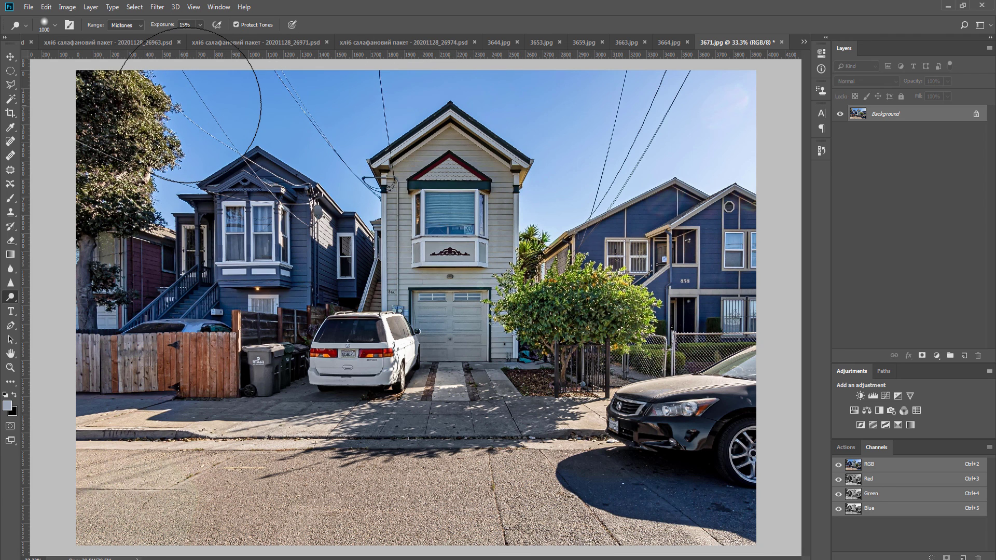
key("v")
key("ctrl+w")
key("Return")
key("Return")
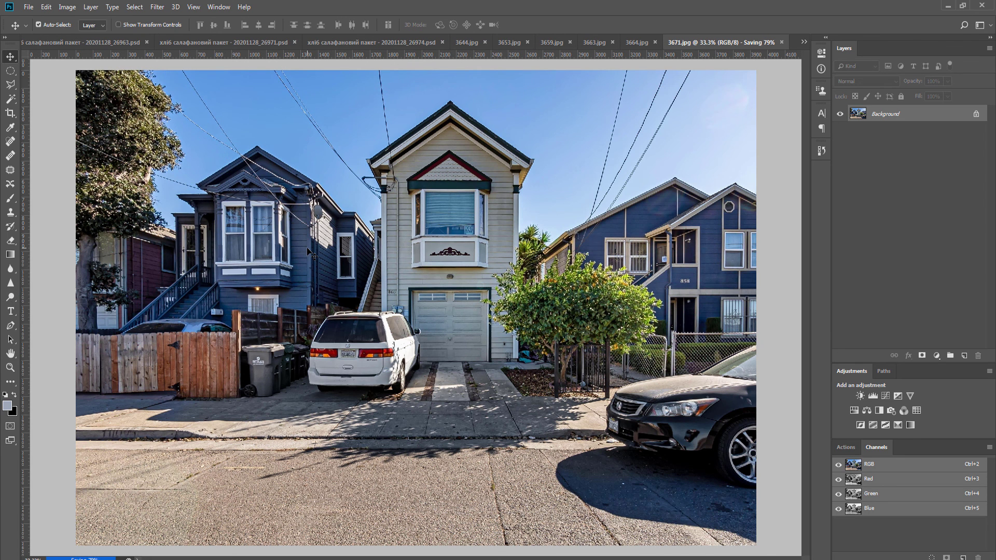
Step: Brighten 3664.jpg with a Levels 1 layer at reduced opacity merged into the background, and rerun the last filter
key("ctrl+j")
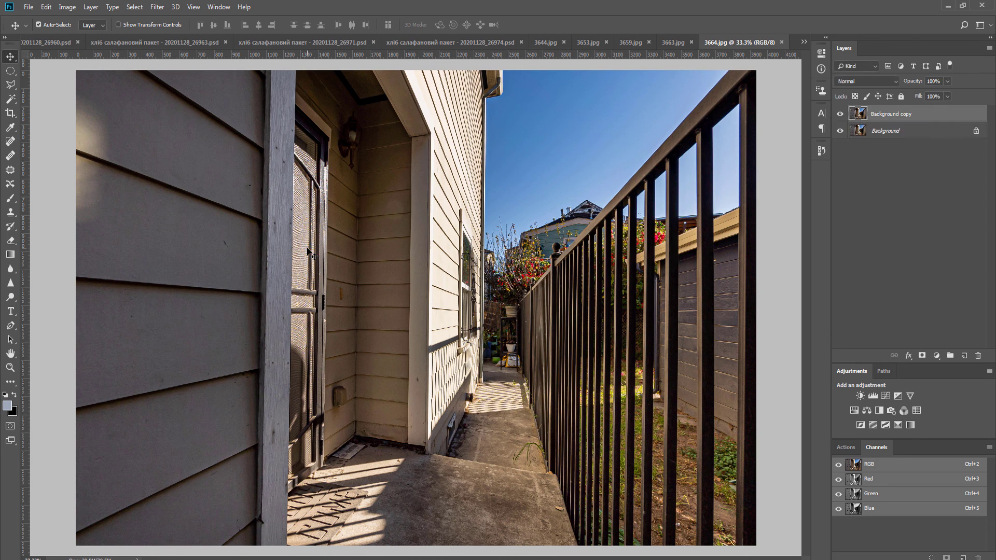
key("F2")
key("ctrl+e")
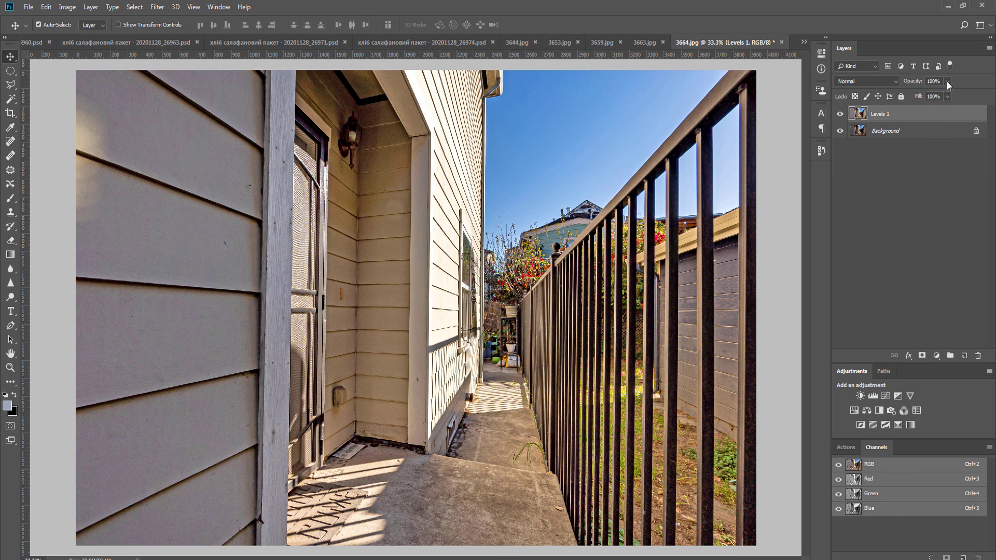
key("ctrl+e")
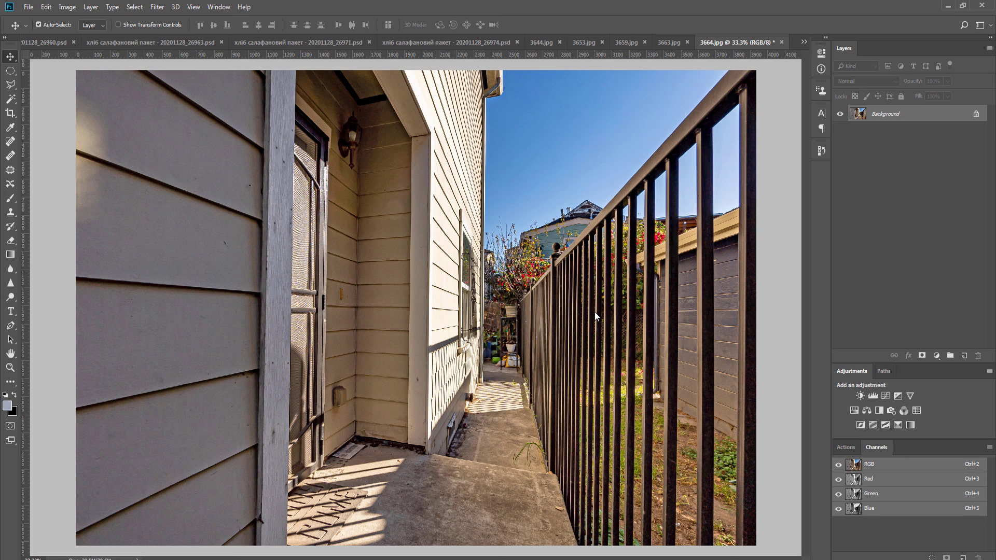
key("ctrl+f")
Step: Straighten the house's verticals against a vertical guide by the door post, pulling a layer copy's upper-left corner outward and merging it down
left_click_drag(25, 289, 285, 291)
scroll(367, 278, "down", 2)
key("ctrl+j")
key("ctrl+t")
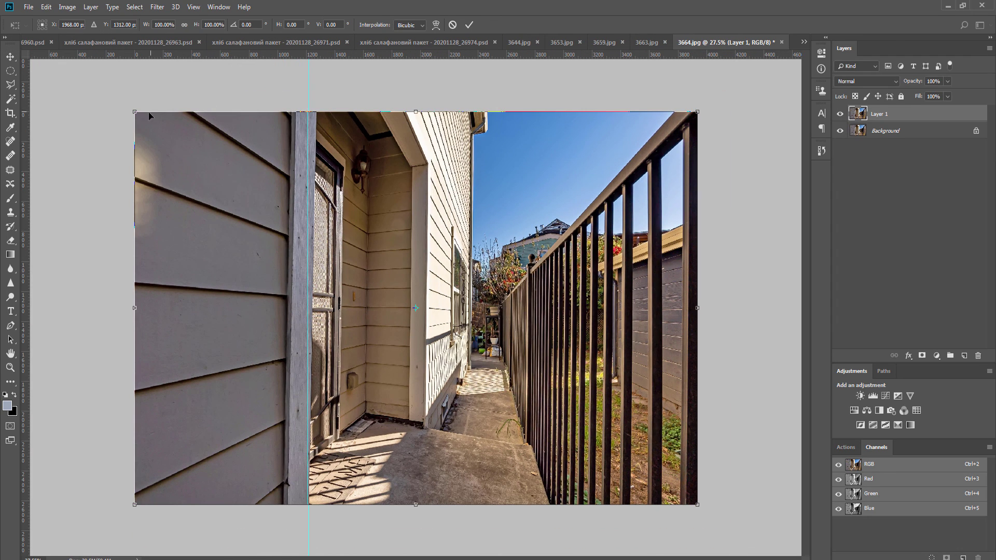
left_click_drag(141, 113, 126, 115)
key("ctrl+e")
Step: Save and close 3664.jpg
key("ctrl+s")
key("Return")
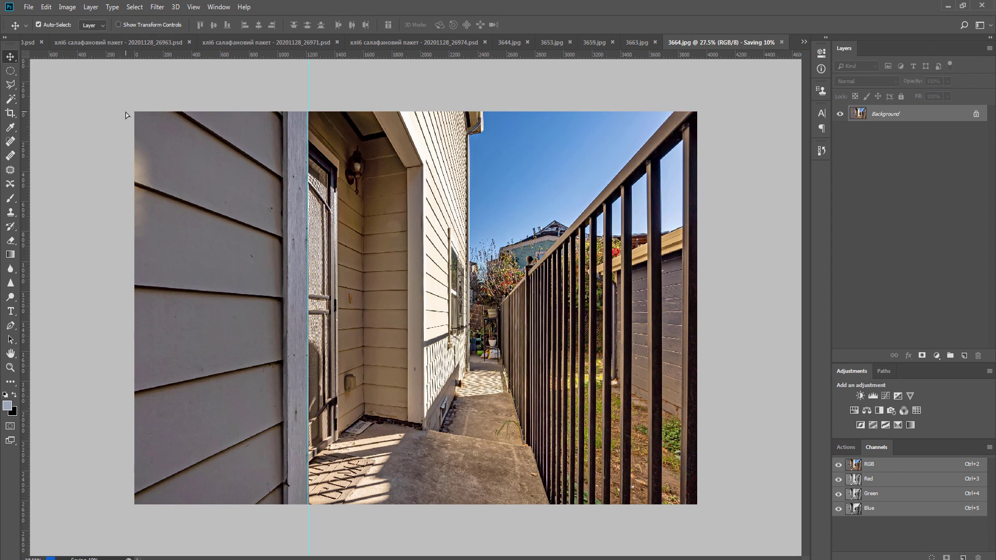
key("ctrl+w")
Step: Brighten the backyard photo 3663.jpg with a merged Levels 1 layer at 41% opacity
key("F2")
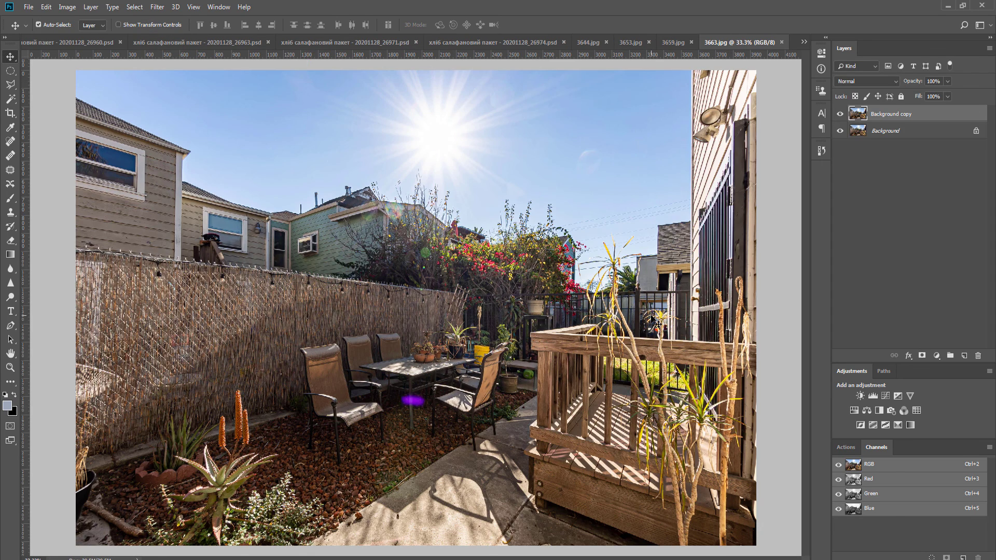
key("ctrl+e")
left_click(947, 81)
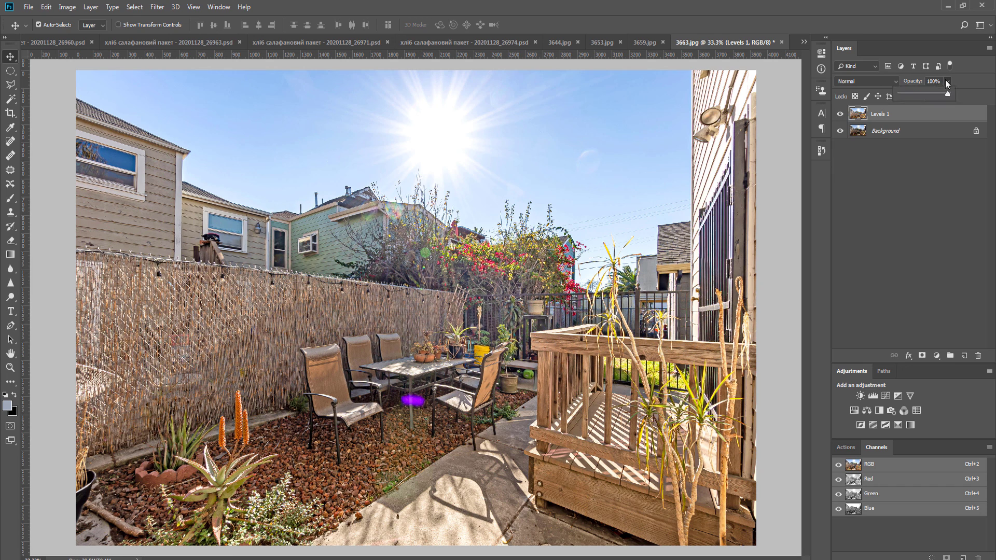
left_click(920, 93)
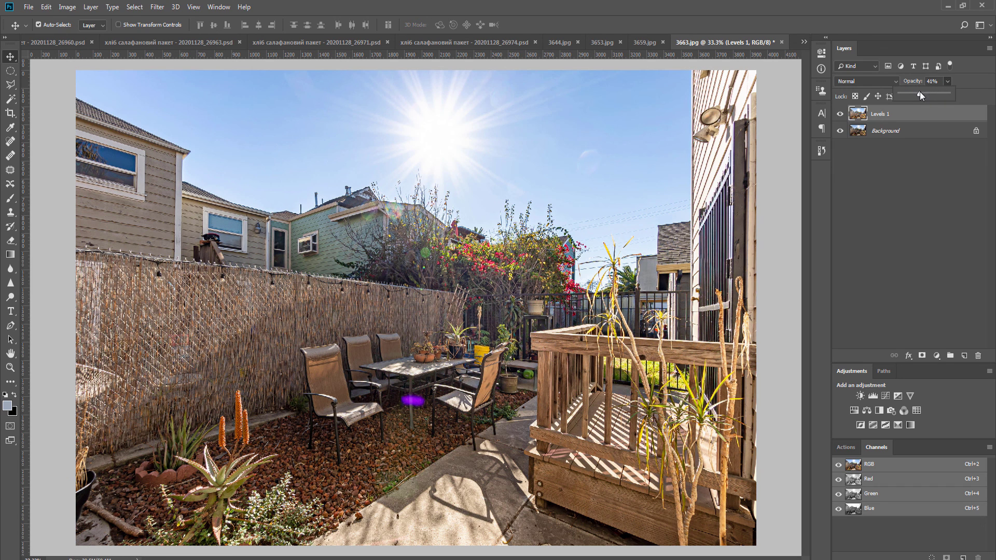
Step: Add two Levels adjustments, one with black input 24 and one with white input 250, and merge all layers
left_click(873, 397)
left_click_drag(675, 160, 685, 159)
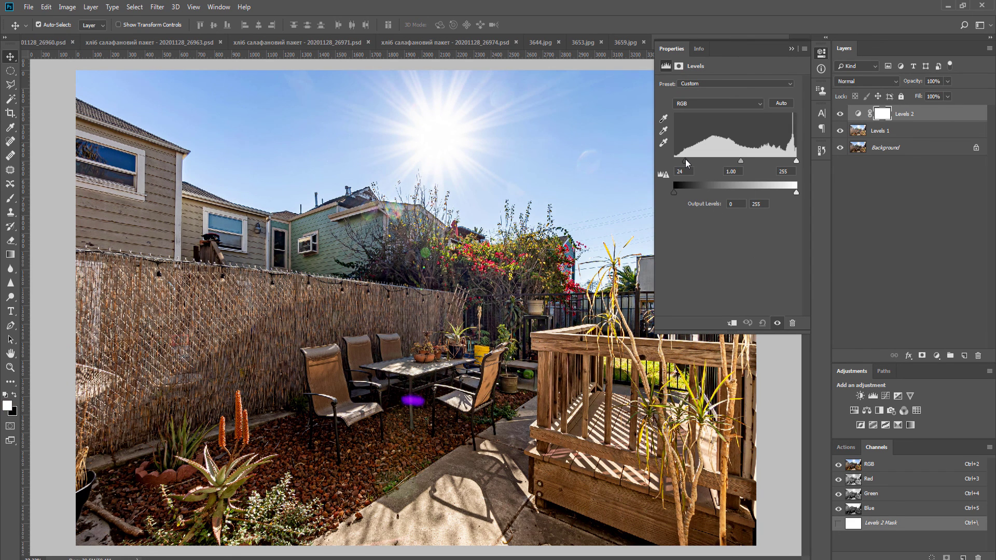
left_click(872, 396)
left_click_drag(796, 162, 793, 161)
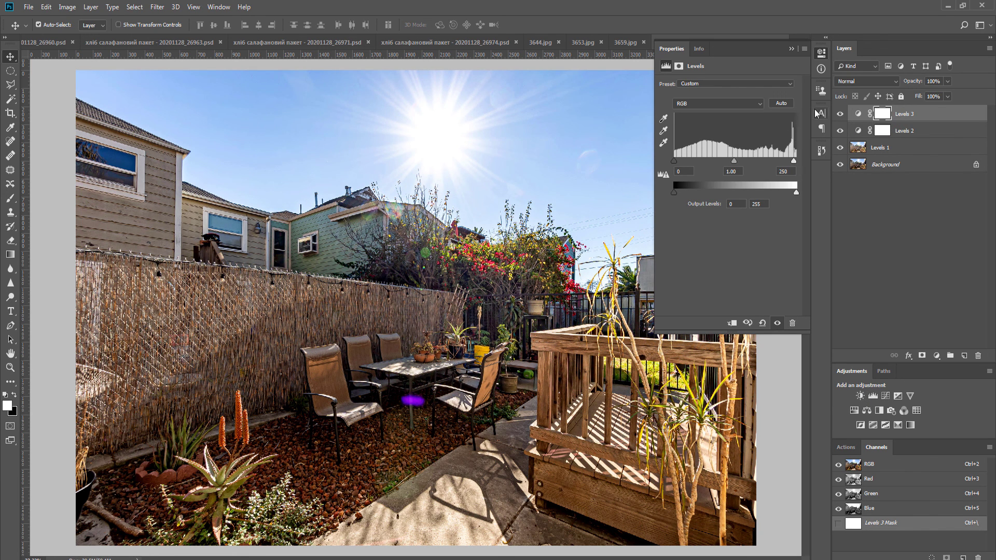
key("ctrl+shift+e")
left_click(820, 52)
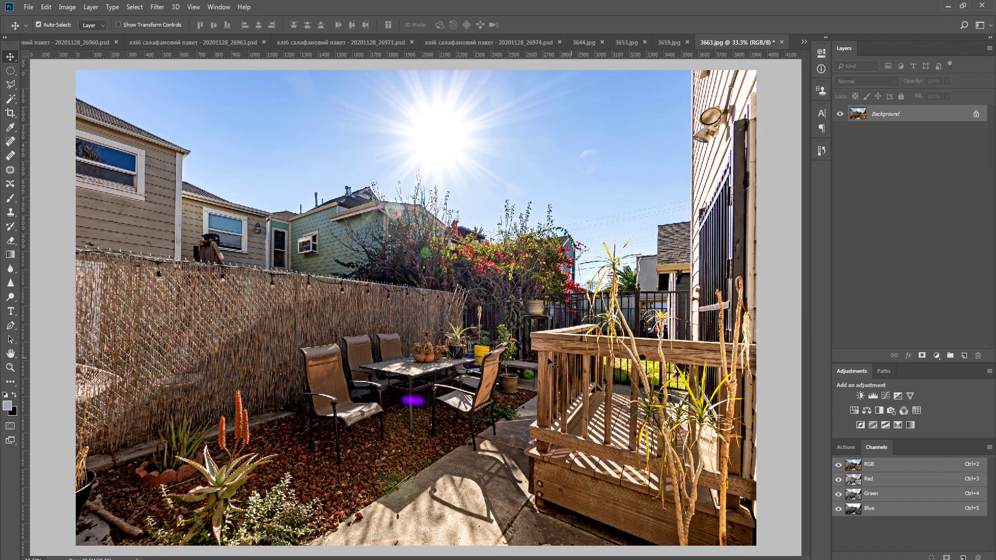
Step: Clone out the purple lens flare around the patio table leg on a duplicate layer and merge it into the background
key("s")
scroll(419, 428, "up", 3)
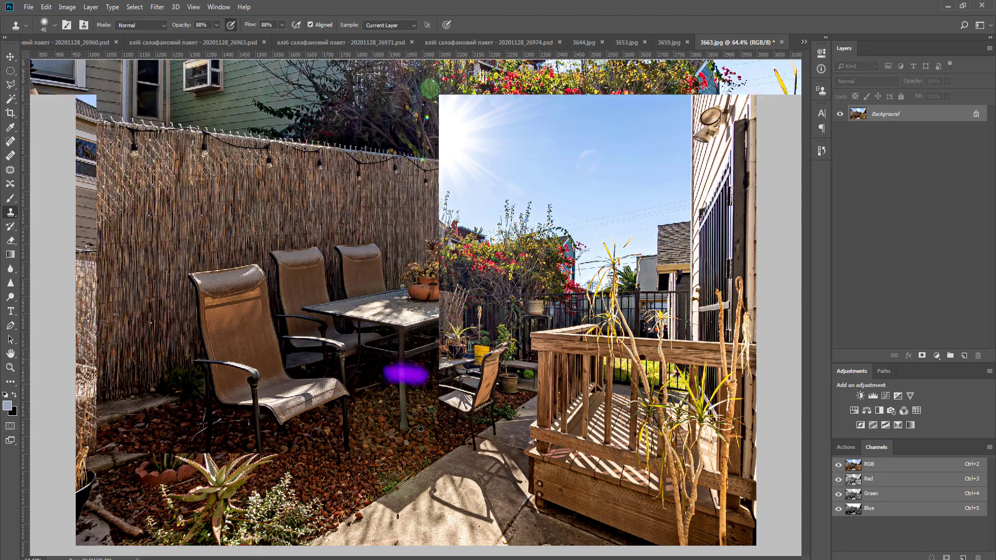
key("ctrl+j")
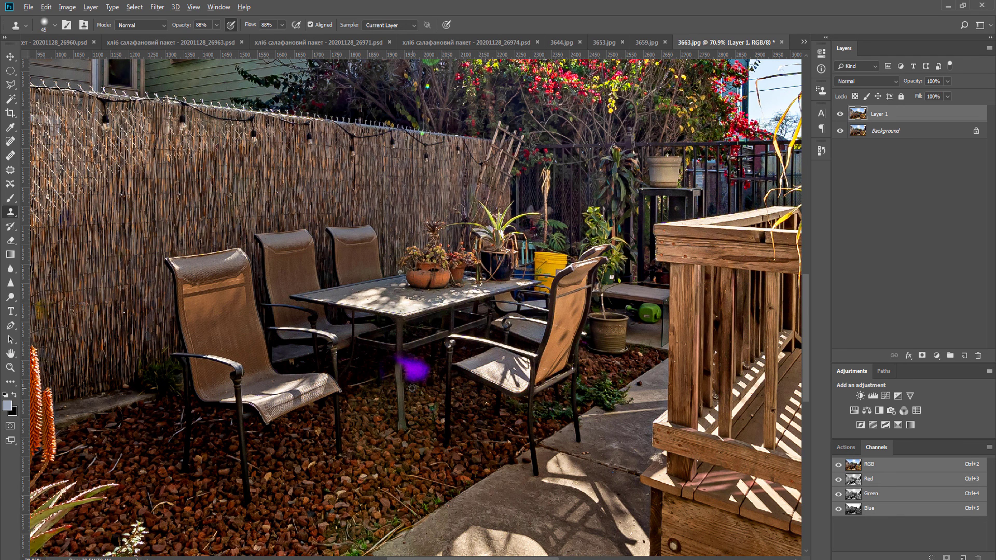
scroll(412, 388, "up", 3)
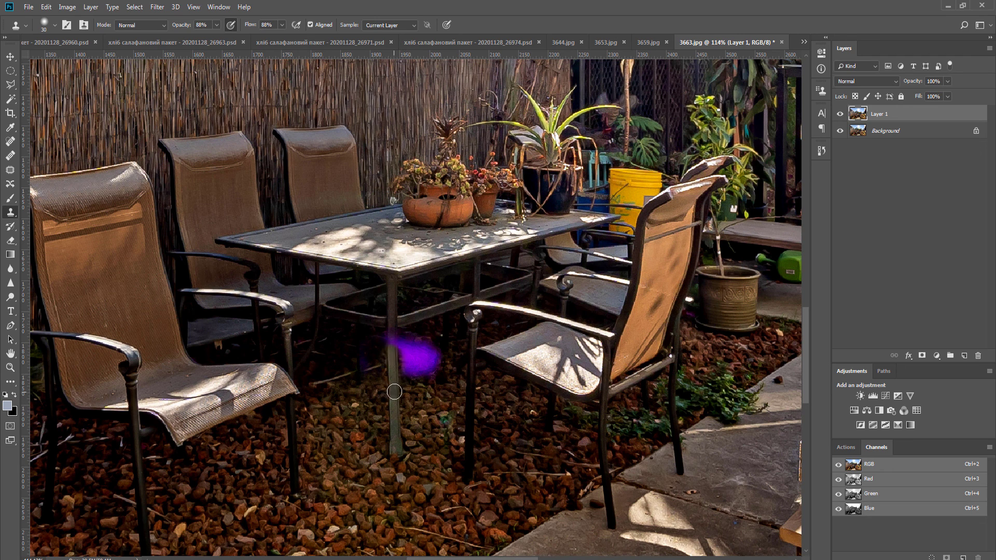
mouse_move(403, 387)
left_mouse_down()
mouse_move(406, 367)
mouse_move(413, 380)
mouse_move(432, 374)
mouse_move(450, 328)
mouse_move(436, 364)
mouse_move(445, 336)
left_mouse_up()
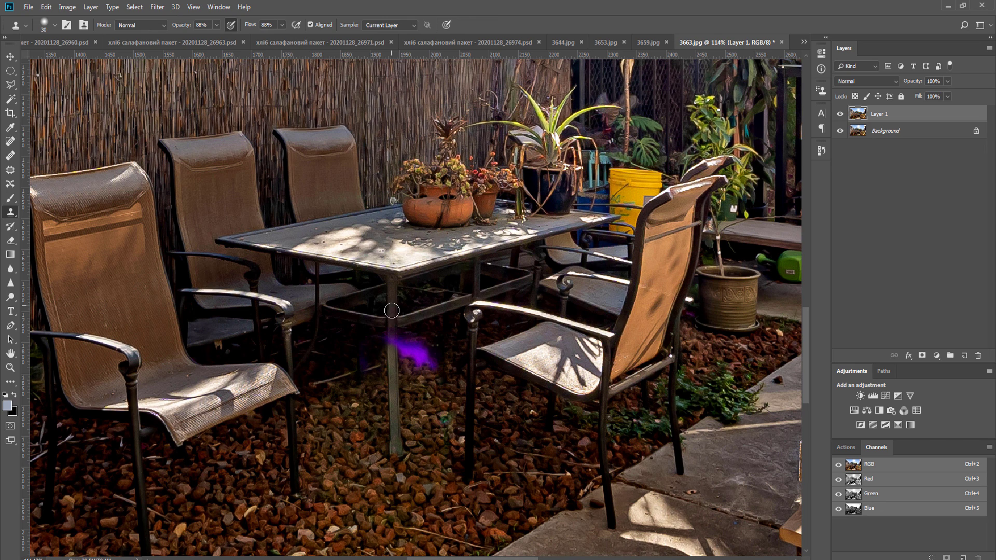
mouse_move(391, 333)
left_mouse_down()
mouse_move(448, 333)
mouse_move(424, 336)
mouse_move(434, 366)
mouse_move(406, 349)
left_mouse_up()
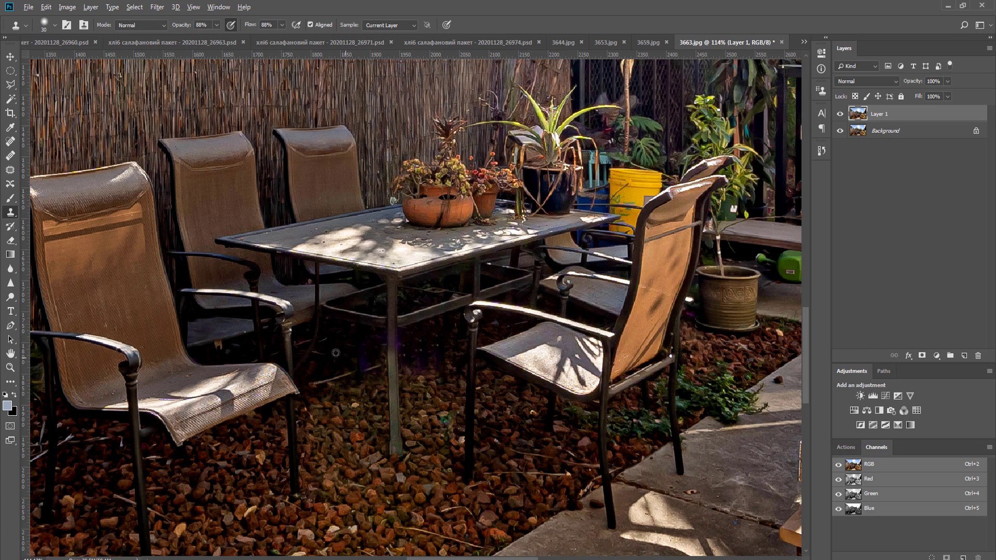
key("ctrl+0")
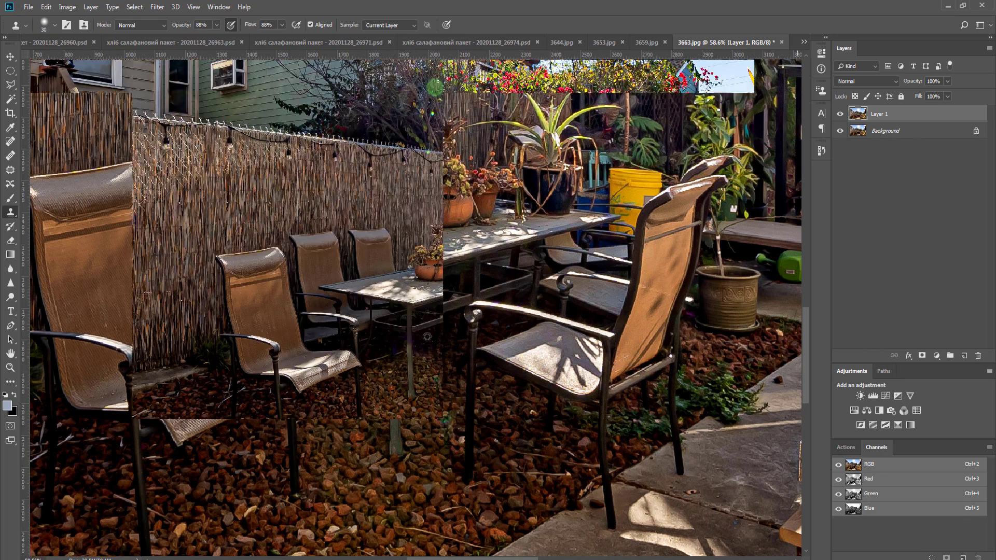
key("ctrl+e")
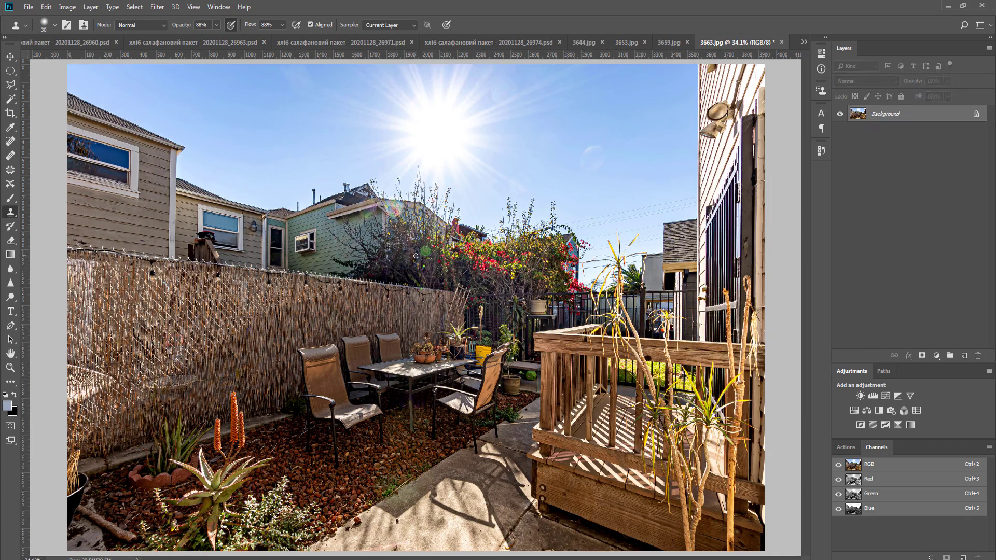
Step: Clone out the green lens flare spots in the bushes above the reed fence
scroll(415, 255, "up", 5)
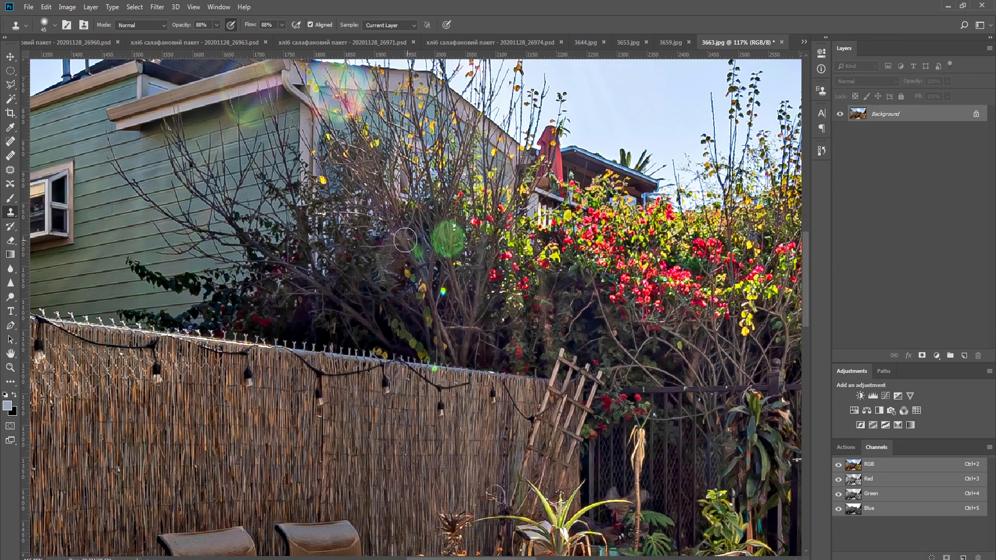
key("super")
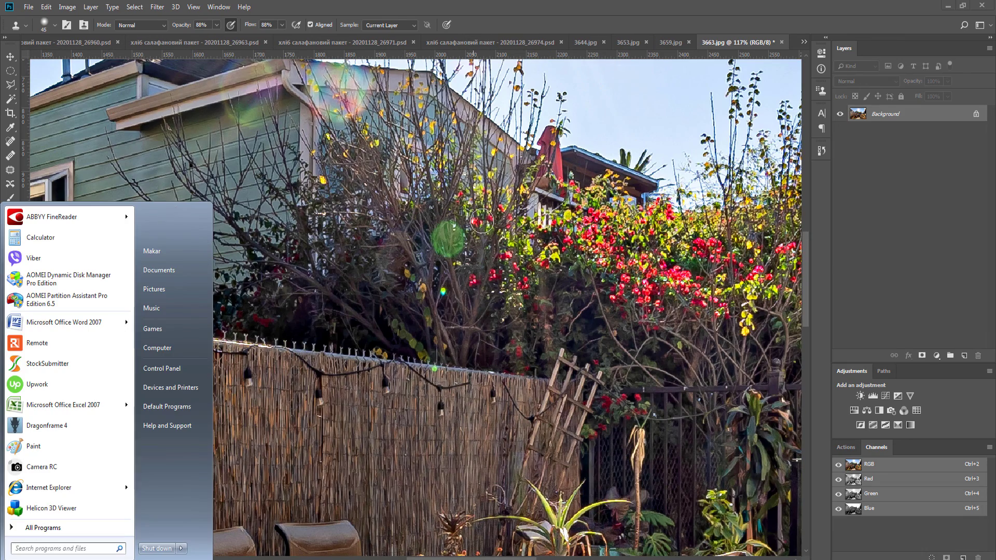
key("super")
mouse_move(456, 228)
left_mouse_down()
mouse_move(455, 260)
mouse_move(440, 243)
mouse_move(427, 263)
left_mouse_up()
key("ctrl+0")
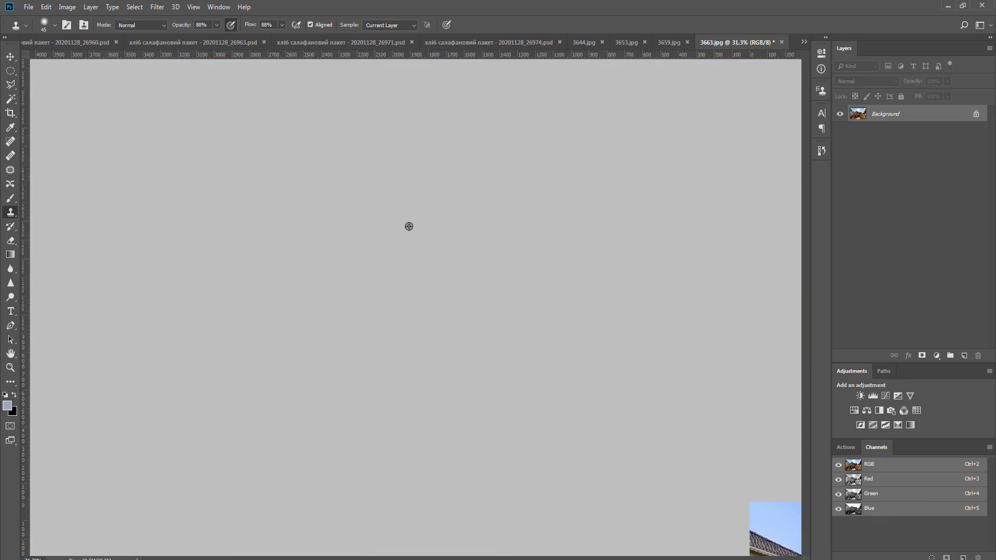
Step: Save and close 3663.jpg
key("ctrl+s")
key("Return")
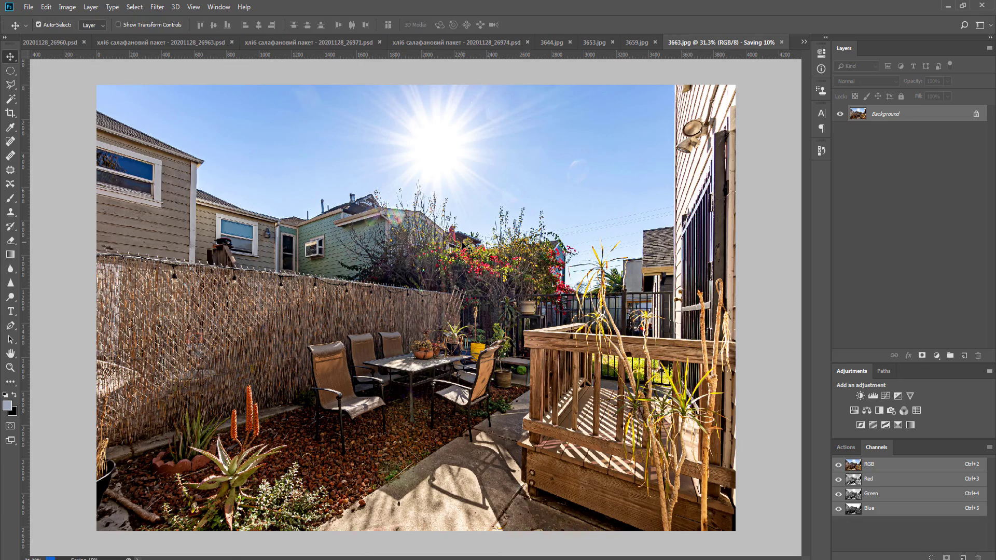
key("ctrl+w")
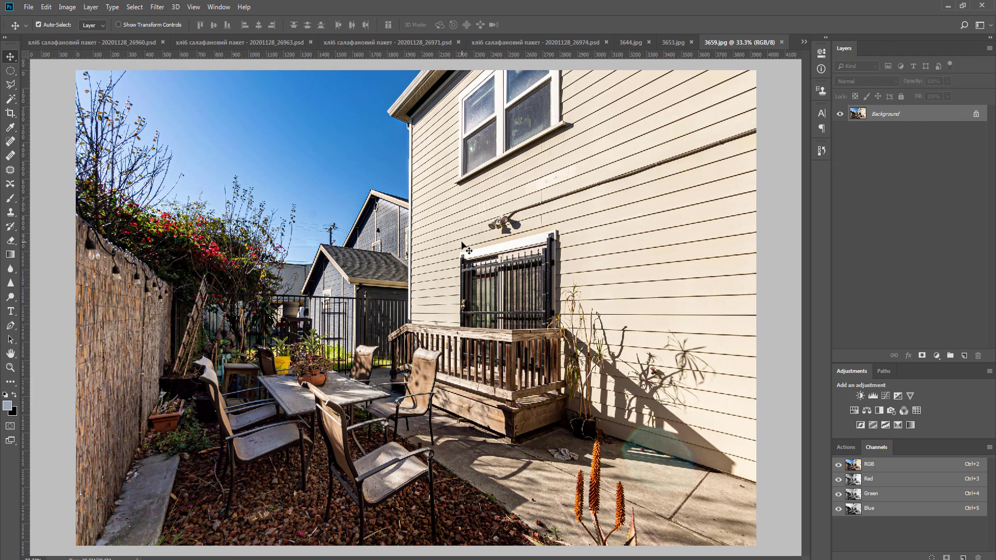
Step: Brighten 3659.jpg on a duplicate layer, blend it at reduced opacity and merge it into the background
key("ctrl+j")
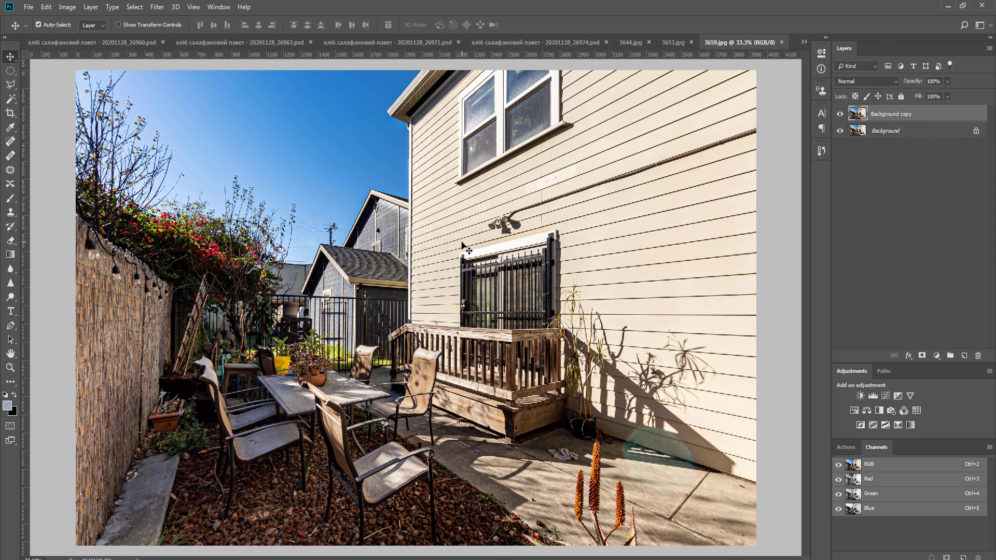
key("F2")
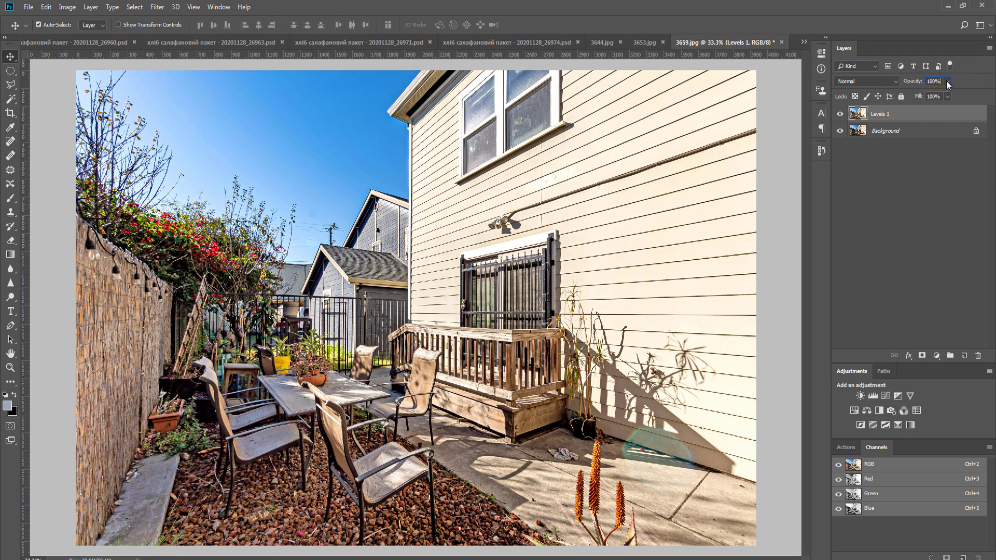
left_click_drag(947, 84, 906, 97)
key("ctrl+e")
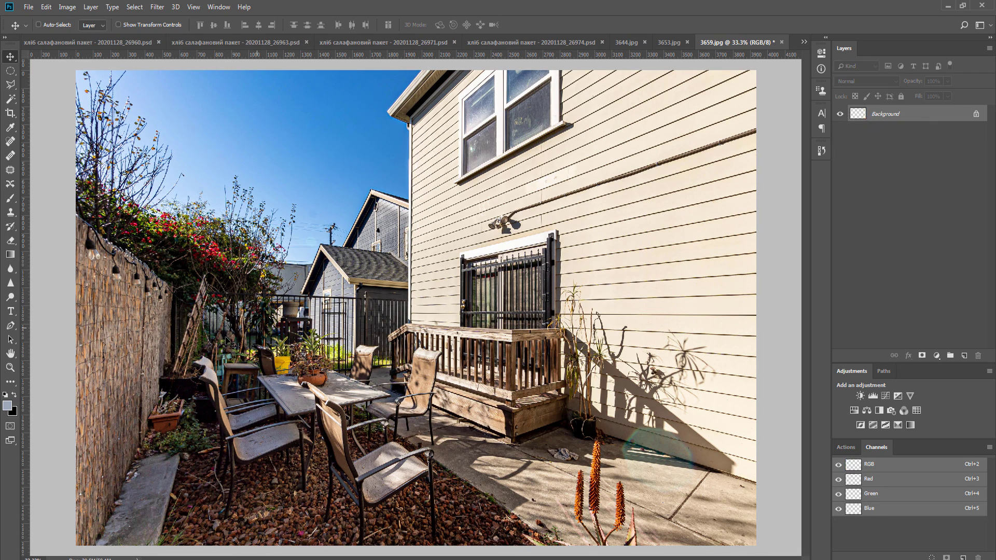
key("ctrl+w")
key("Return")
key("Return")
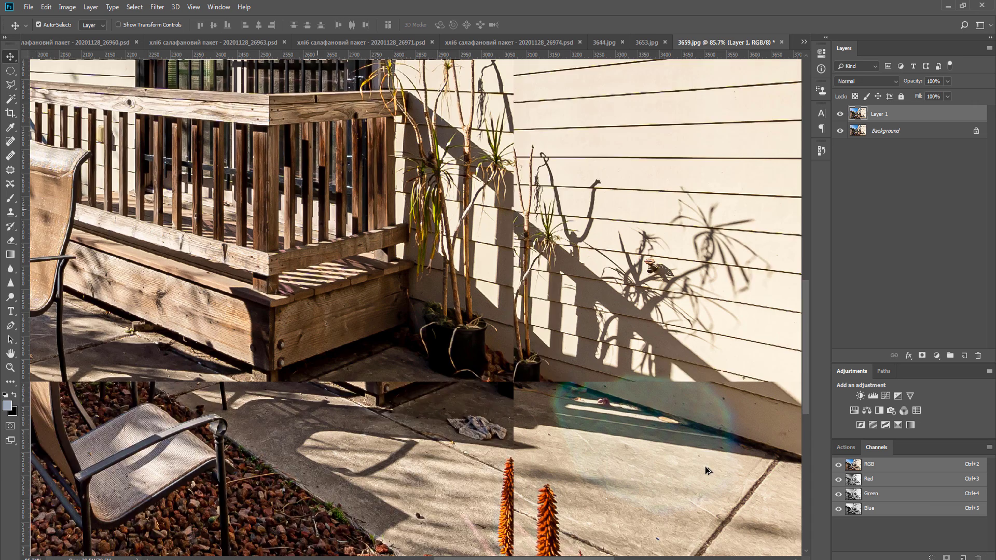
Step: Clone clean siding over the lens flare's edge at the wall base, using an 80 px Clone Stamp at 47% opacity
scroll(705, 466, "up", 2)
left_click_drag(698, 444, 634, 454)
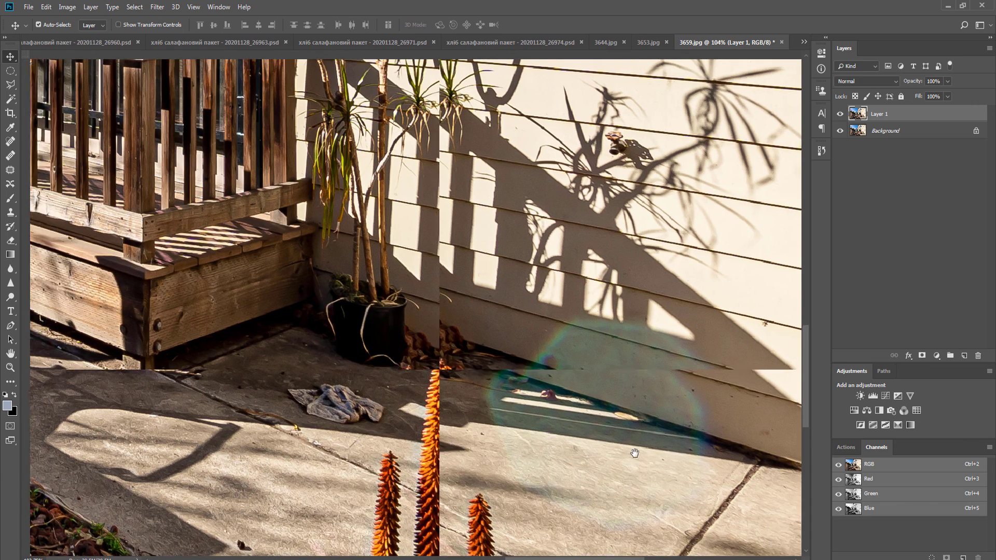
key("s")
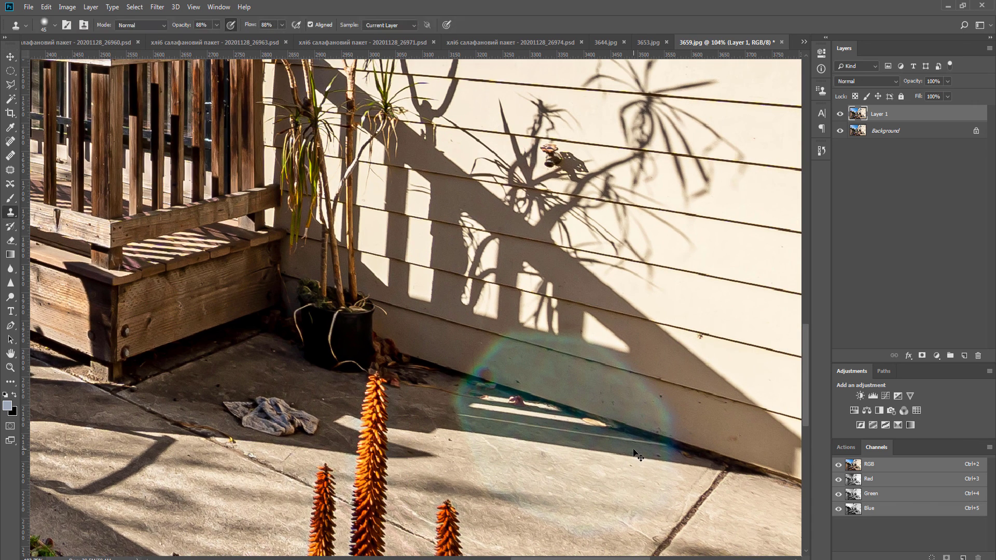
key("bracketright")
key("bracketright")
key("bracketright")
key("bracketright")
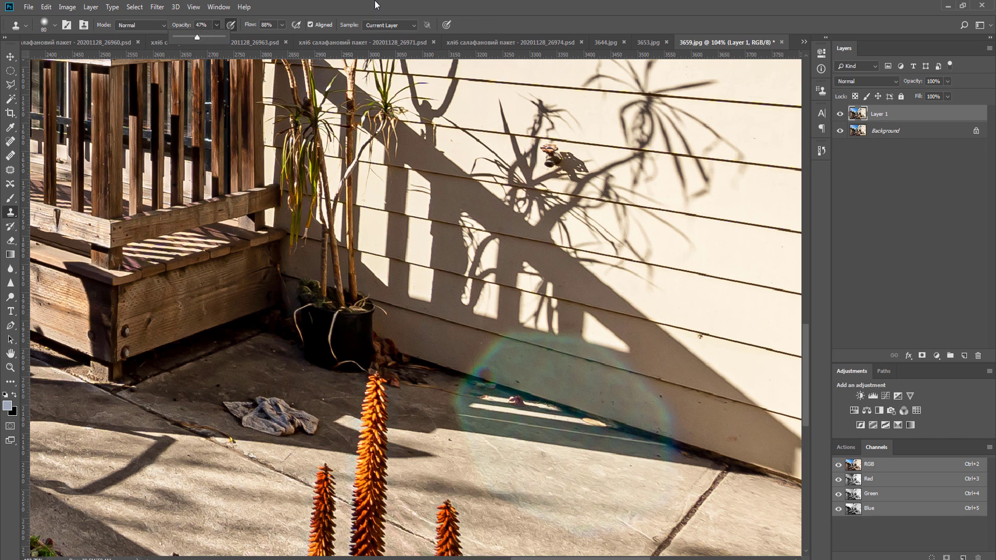
left_click(199, 36)
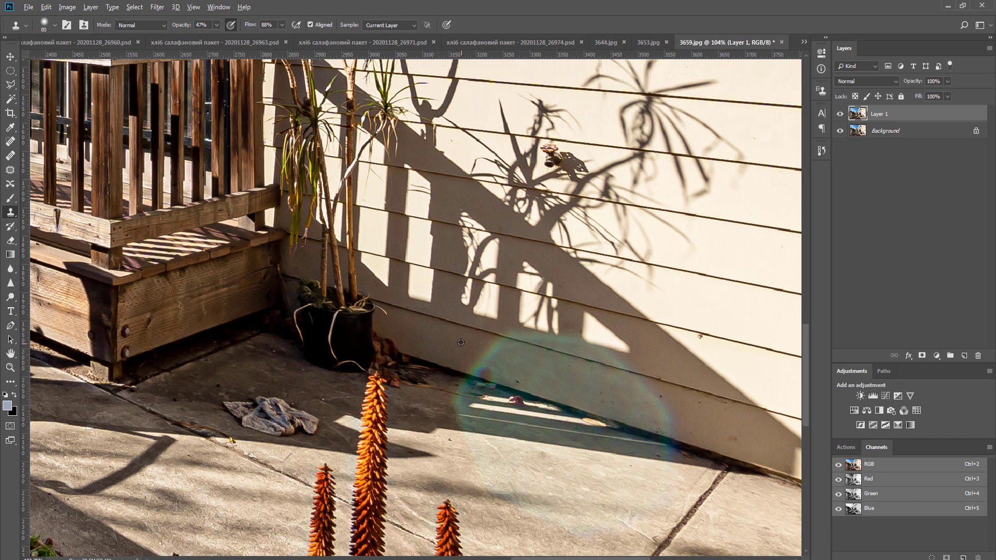
left_click(723, 421, "alt")
mouse_move(677, 414)
left_mouse_down()
mouse_move(646, 405)
mouse_move(709, 425)
mouse_move(600, 386)
mouse_move(674, 404)
mouse_move(740, 439)
mouse_move(676, 425)
mouse_move(676, 406)
mouse_move(600, 395)
left_mouse_up()
left_click(716, 430, "alt")
left_click(691, 447)
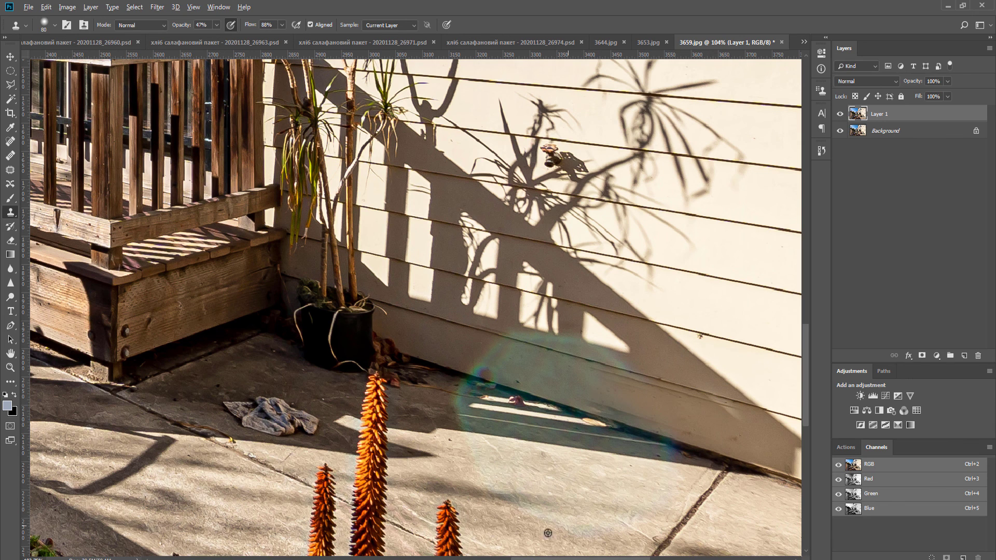
Step: Clone clean concrete over the lower part of the lens flare on the patio
mouse_move(444, 446)
left_mouse_down()
mouse_move(493, 460)
mouse_move(607, 460)
mouse_move(496, 477)
mouse_move(518, 486)
left_mouse_up()
left_click(456, 462, "alt")
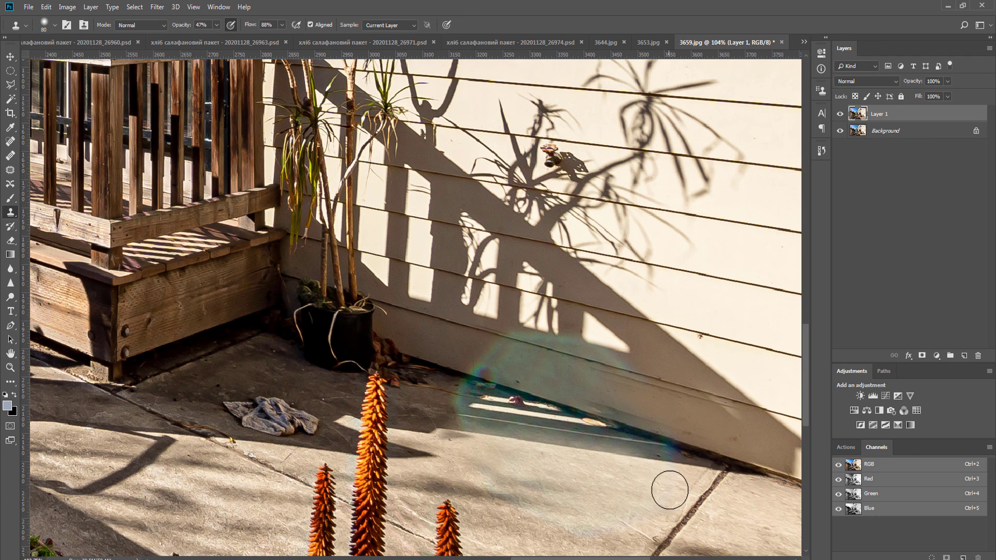
left_click(714, 456, "alt")
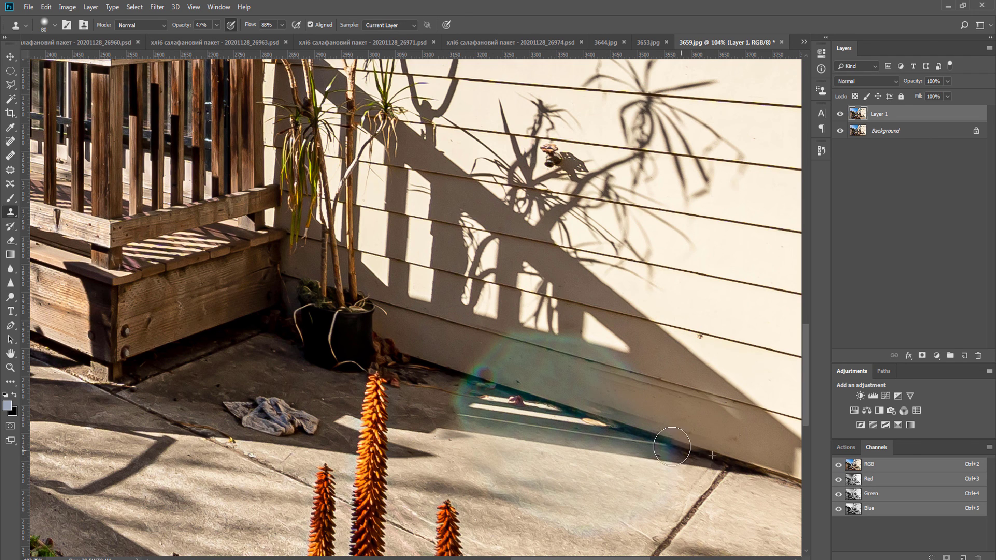
Step: Clone shadowed siding over the upper part of the lens flare on the house wall
left_click(660, 368, "alt")
mouse_move(599, 340)
left_mouse_down()
mouse_move(531, 325)
mouse_move(643, 376)
left_mouse_up()
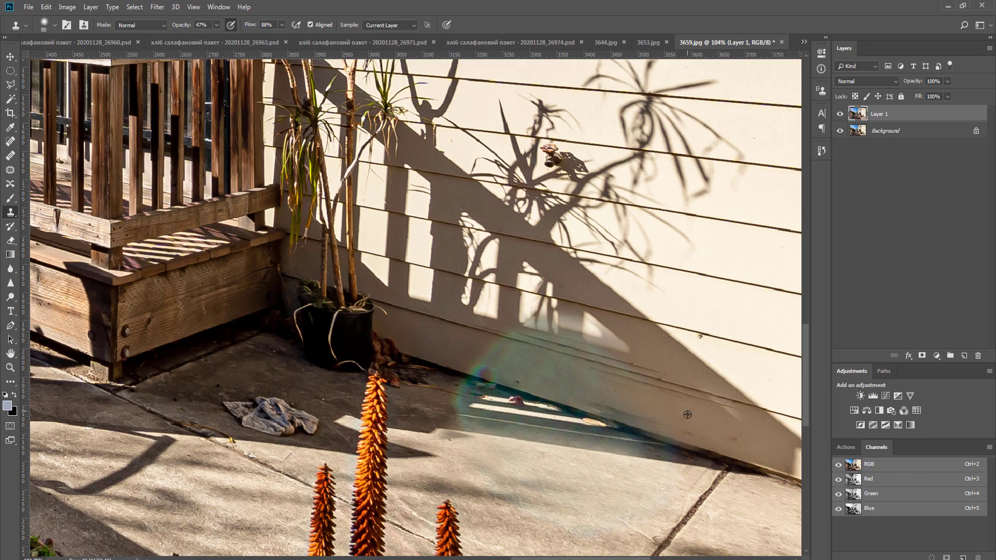
key("ctrl+0")
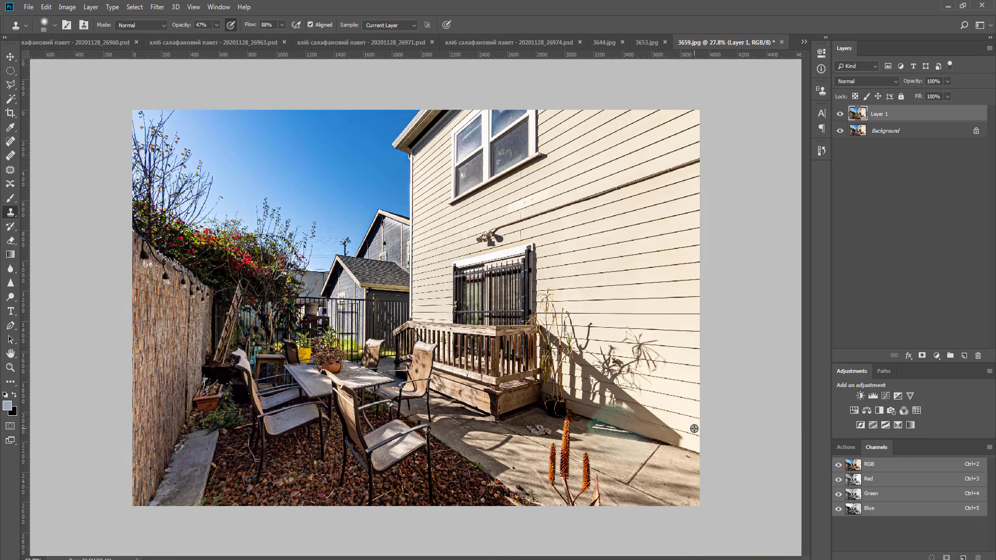
Step: Clone out the remaining flare tint along the lowest siding board with a 60 px Clone Stamp brush
scroll(614, 418, "up", 6)
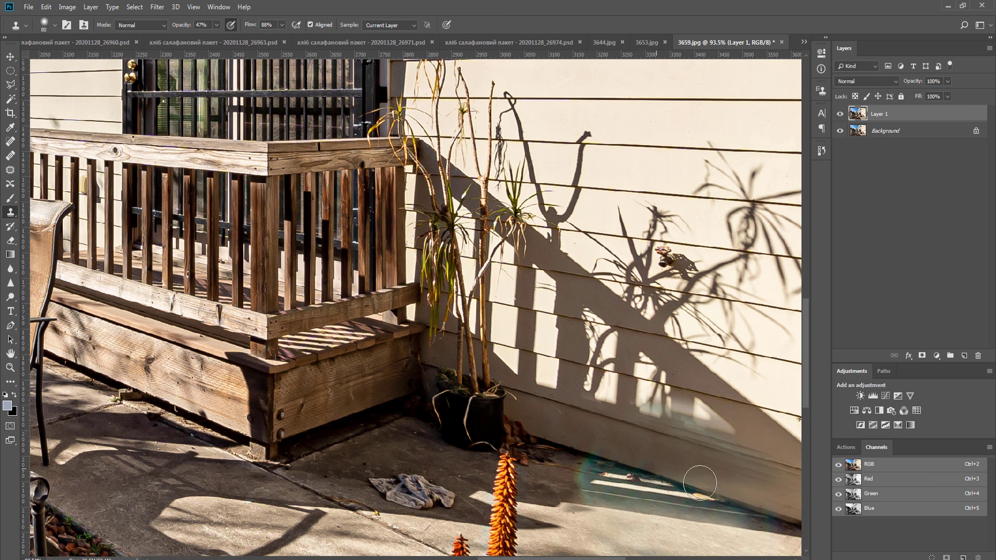
left_click_drag(706, 473, 531, 410)
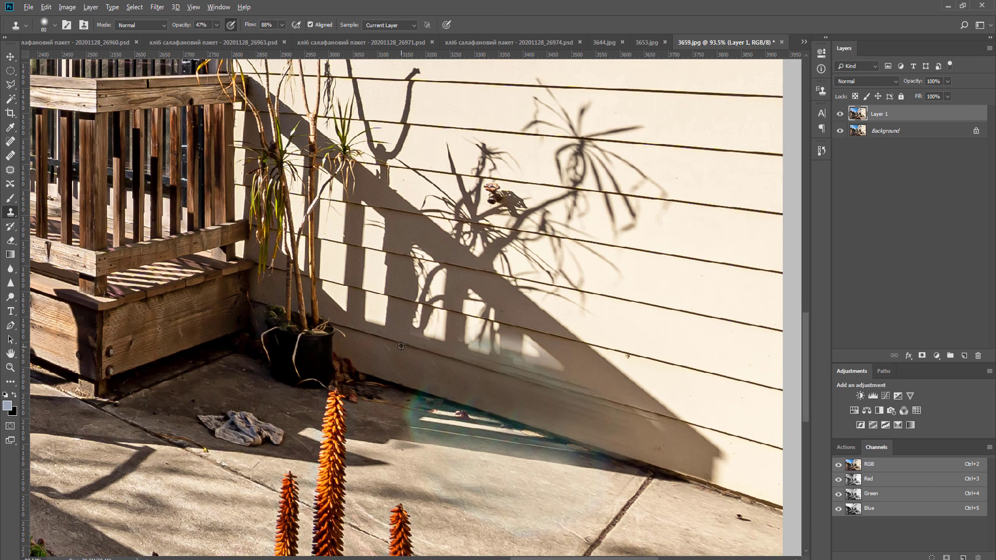
key("bracketleft")
key("bracketleft")
left_click(482, 370, "alt")
mouse_move(569, 393)
left_mouse_down()
mouse_move(612, 408)
mouse_move(639, 435)
left_mouse_up()
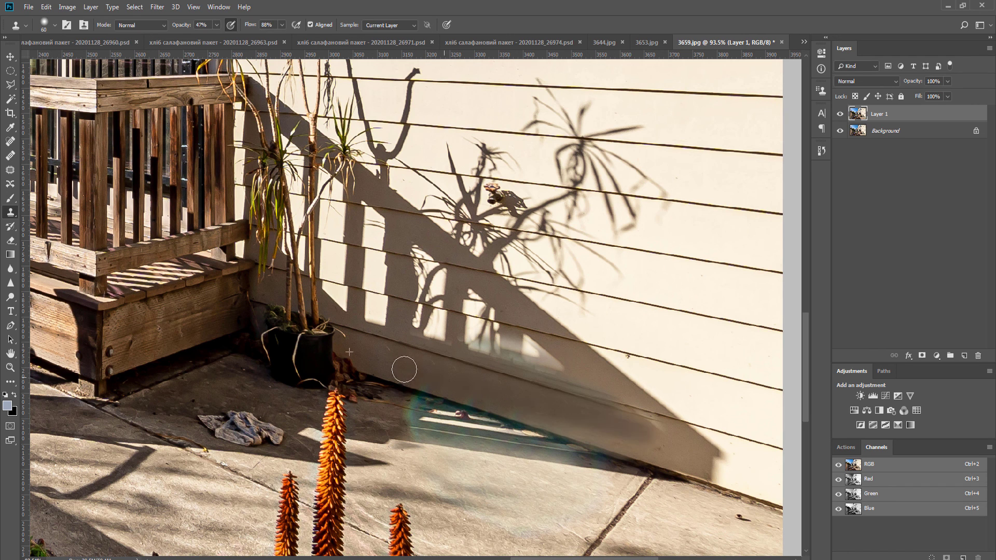
mouse_move(408, 378)
left_mouse_down()
mouse_move(668, 461)
mouse_move(657, 458)
left_mouse_up()
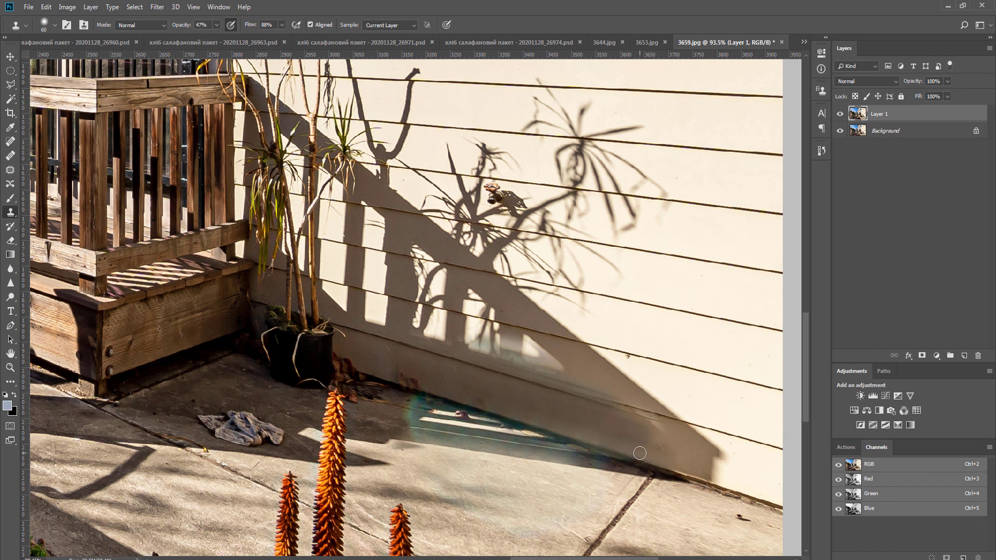
Step: Merge the retouched layer into the background, then save and close 3659.jpg
scroll(649, 459, "down", 6)
scroll(517, 449, "up", 7)
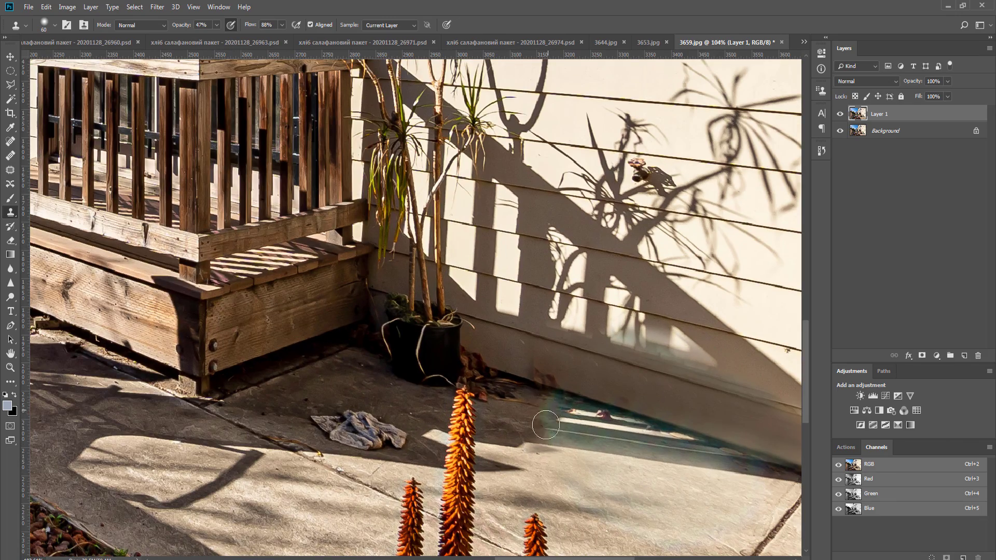
scroll(605, 418, "down", 5)
scroll(605, 418, "down", 3)
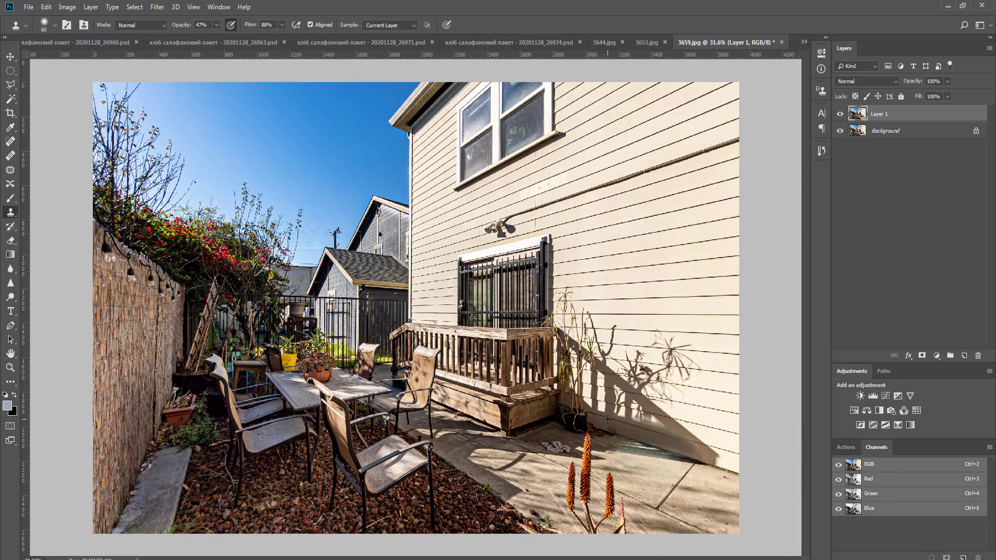
key("ctrl+e")
key("ctrl+w")
key("Return")
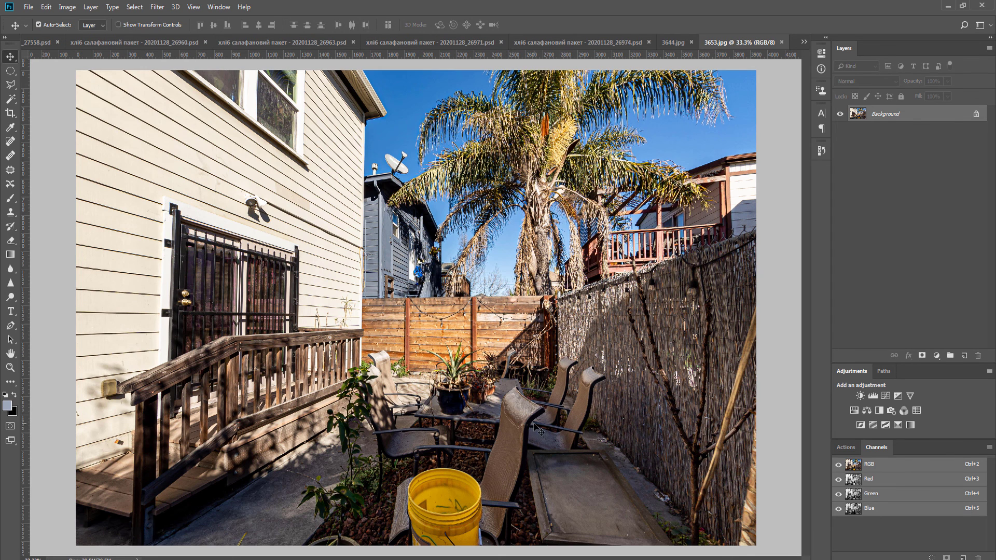
Step: Straighten 3653.jpg against a vertical guide at the door frame by distorting a duplicate's upper-left corner outward, and merge it
left_click_drag(24, 279, 167, 267)
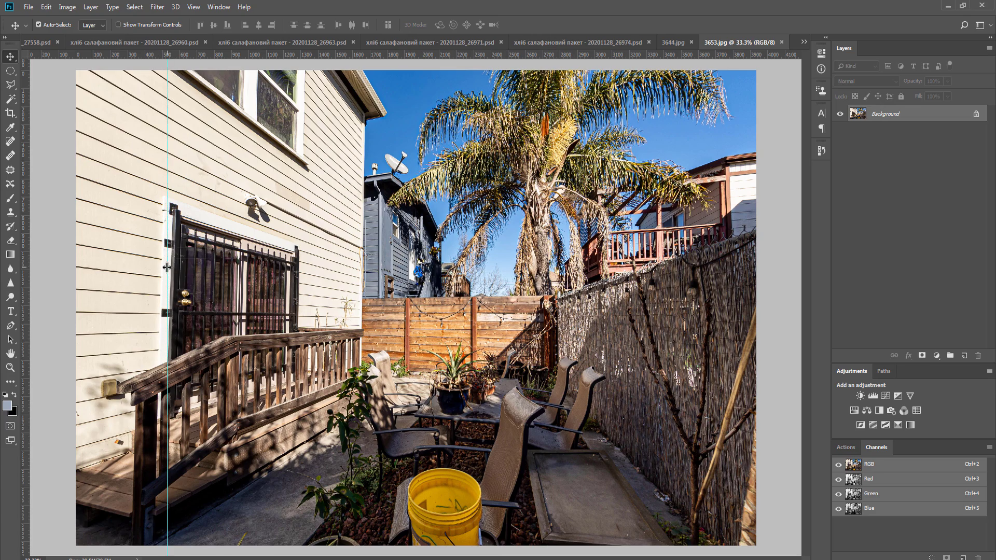
key("ctrl+j")
key("ctrl+t")
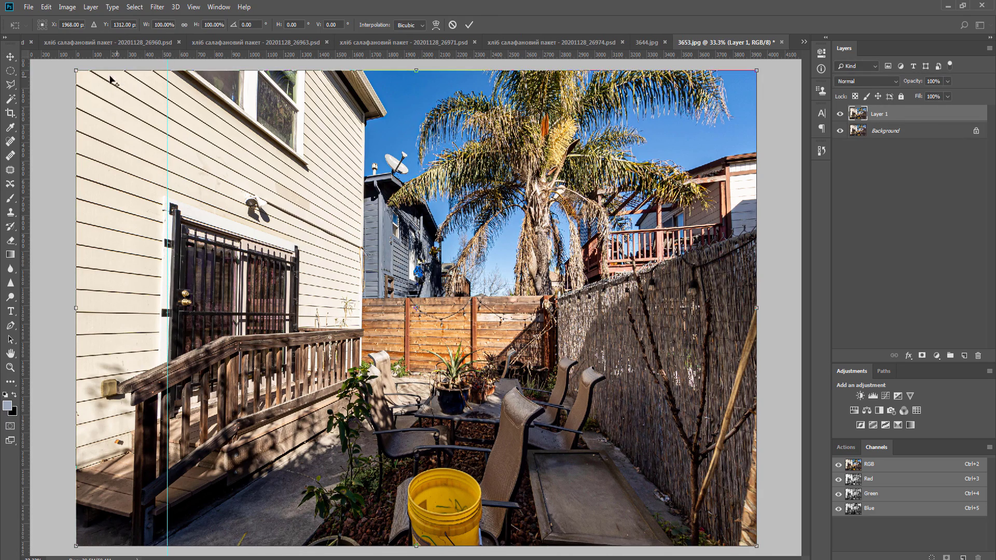
left_click_drag(81, 74, 64, 78)
key("Return")
key("ctrl+e")
Step: Save and close 3653.jpg at maximum JPEG quality 12
key("ctrl+w")
key("Return")
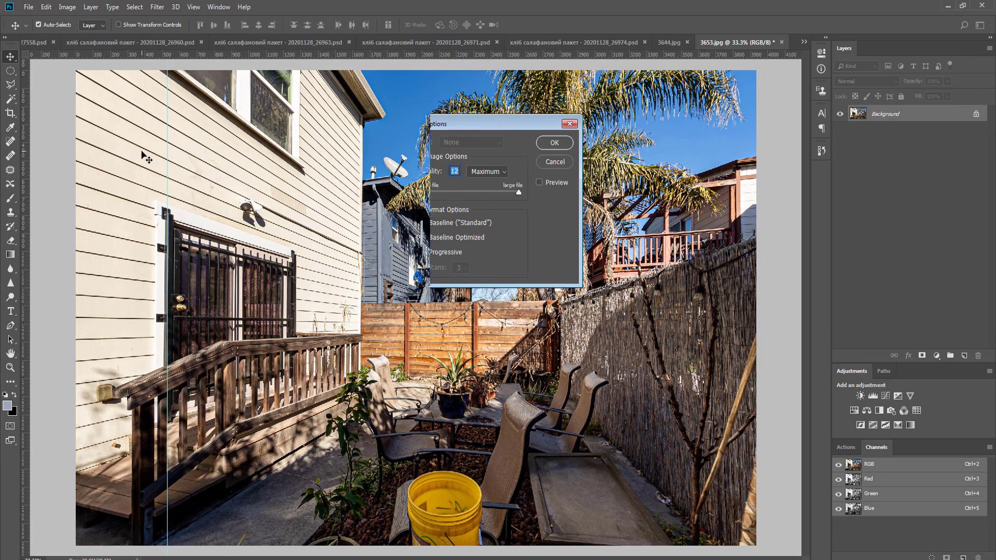
key("Return")
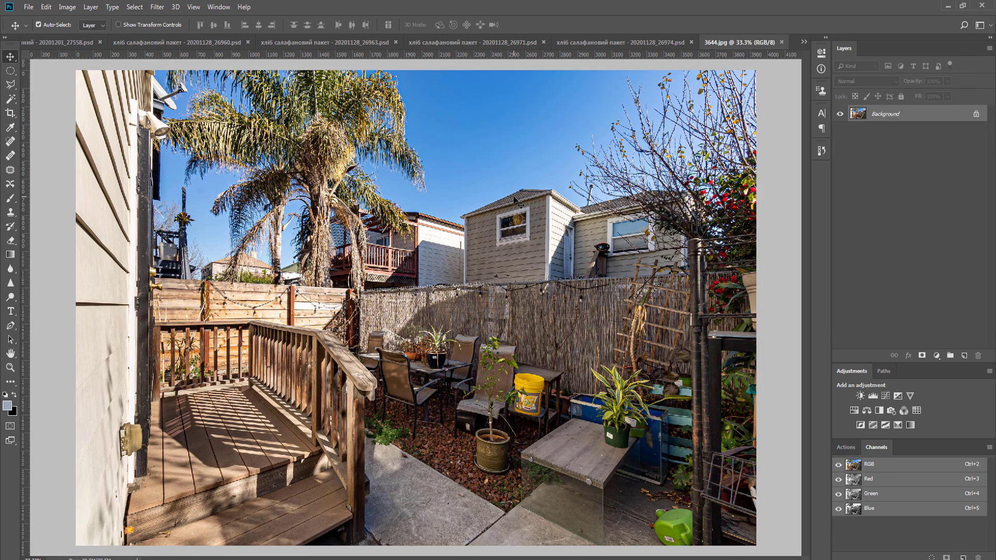
Step: Brighten 3644.jpg with a Levels 1 layer at 39% opacity and merge it into the background
key("ctrl+j")
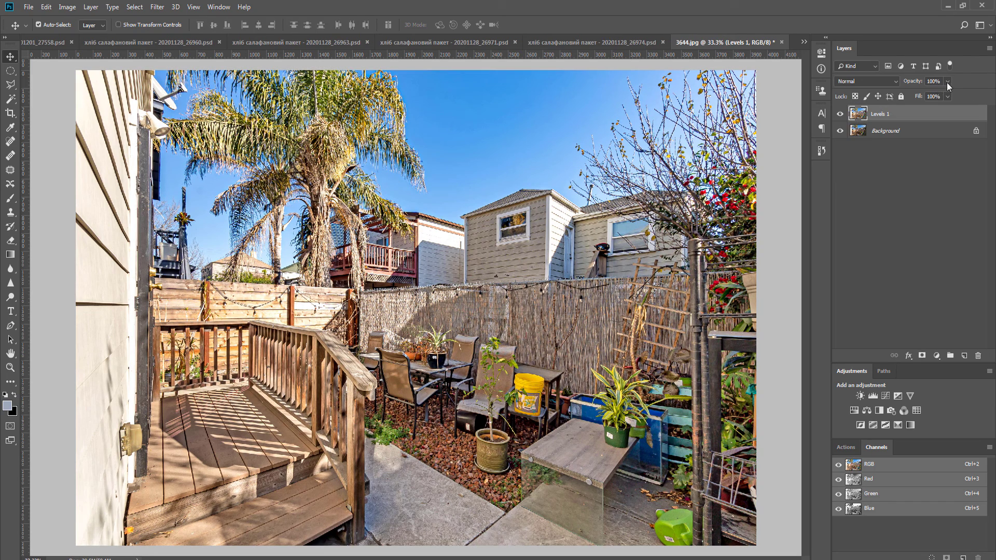
left_click(947, 82)
left_click(918, 94)
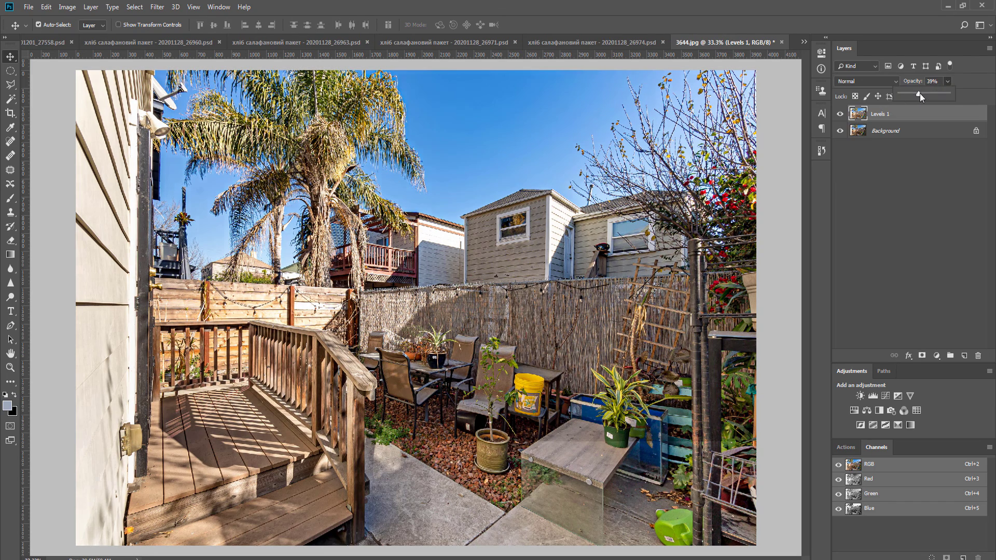
key("ctrl+shift+e")
key("ctrl+w")
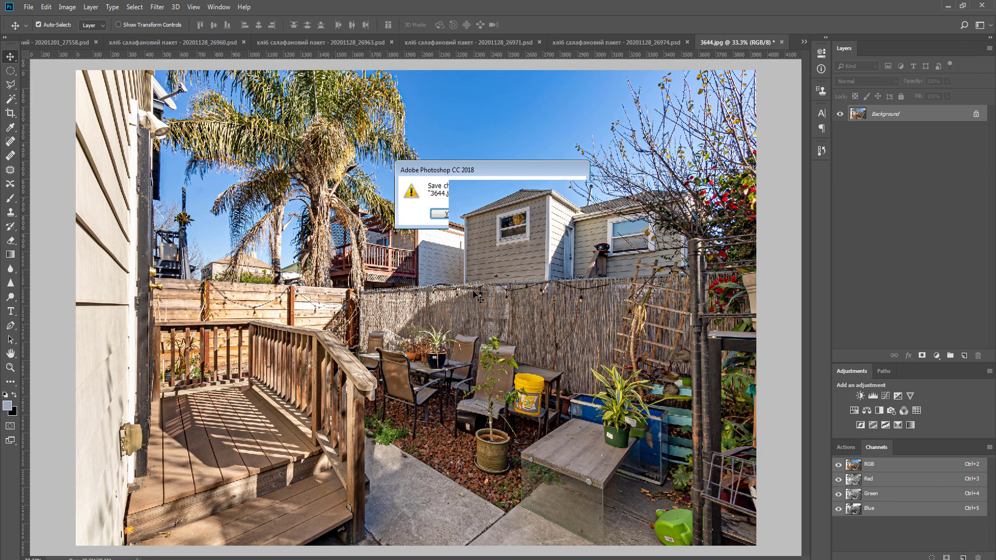
key("Escape")
Step: Straighten the house wall in 3644.jpg by pulling a duplicate layer's upper-left corner slightly outward, and merge the layers
key("ctrl+j")
key("ctrl+t")
left_click_drag(76, 70, 70, 73)
key("Return")
key("ctrl+e")
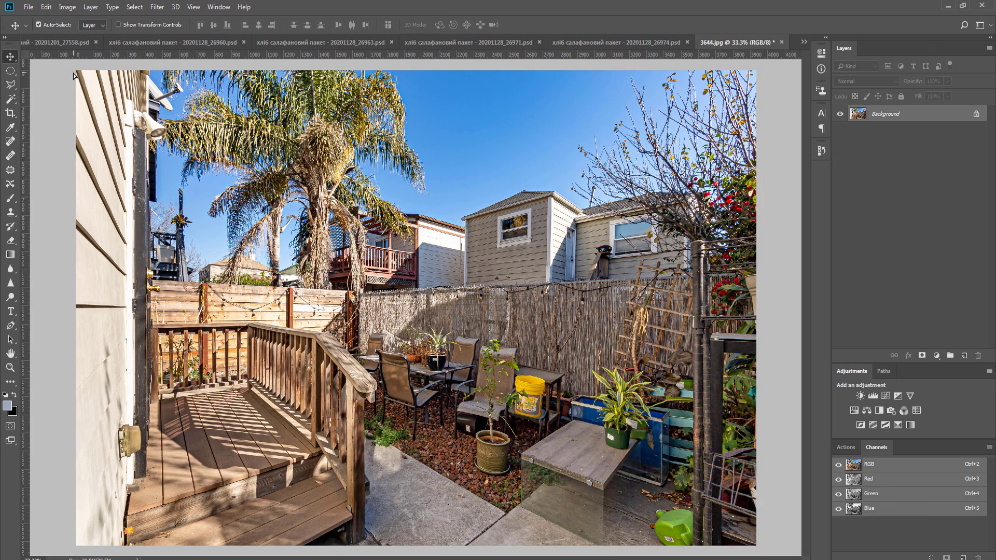
Step: Save and close 3644.jpg at maximum JPEG quality 12
key("ctrl+w")
key("space")
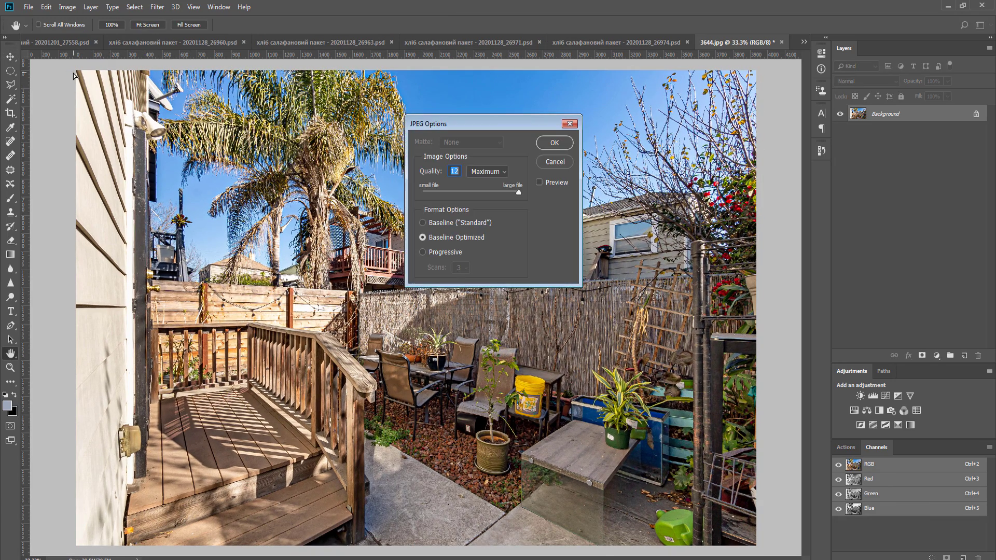